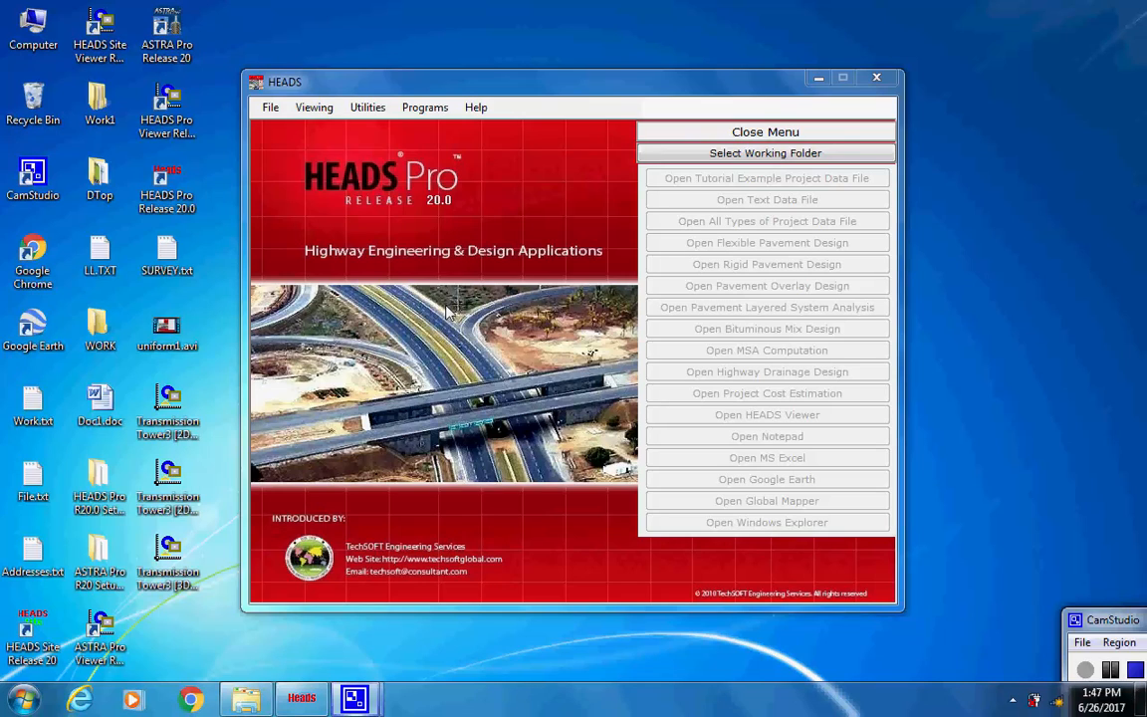
- Set the Desktop\Work folder as the working folder and check its contents in Windows Explorer
{"action": "left_click", "coordinate": [268, 108]}
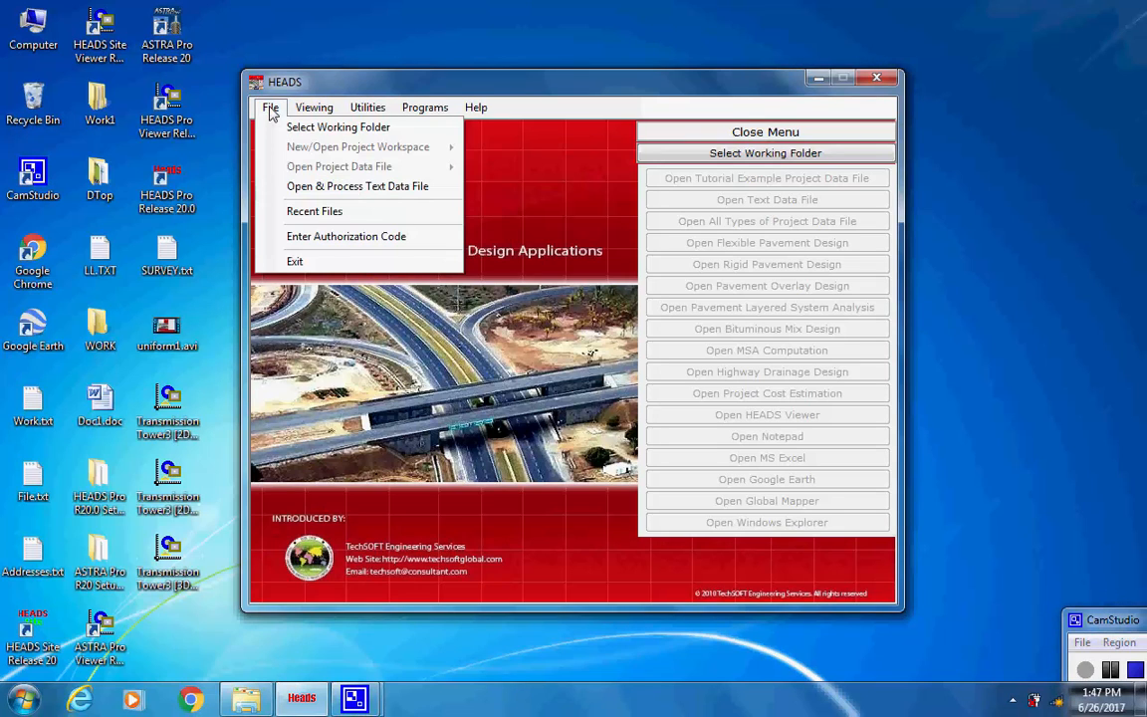
{"action": "left_click", "coordinate": [385, 129]}
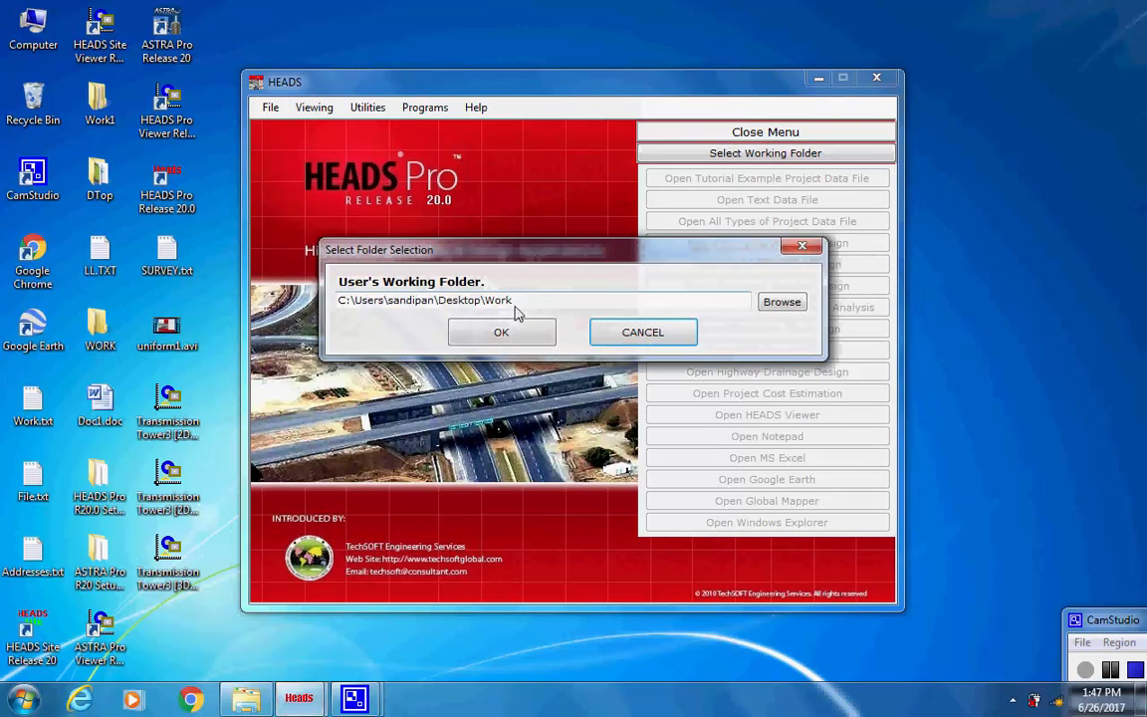
{"action": "left_click_drag", "start_coordinate": [513, 301], "coordinate": [440, 308]}
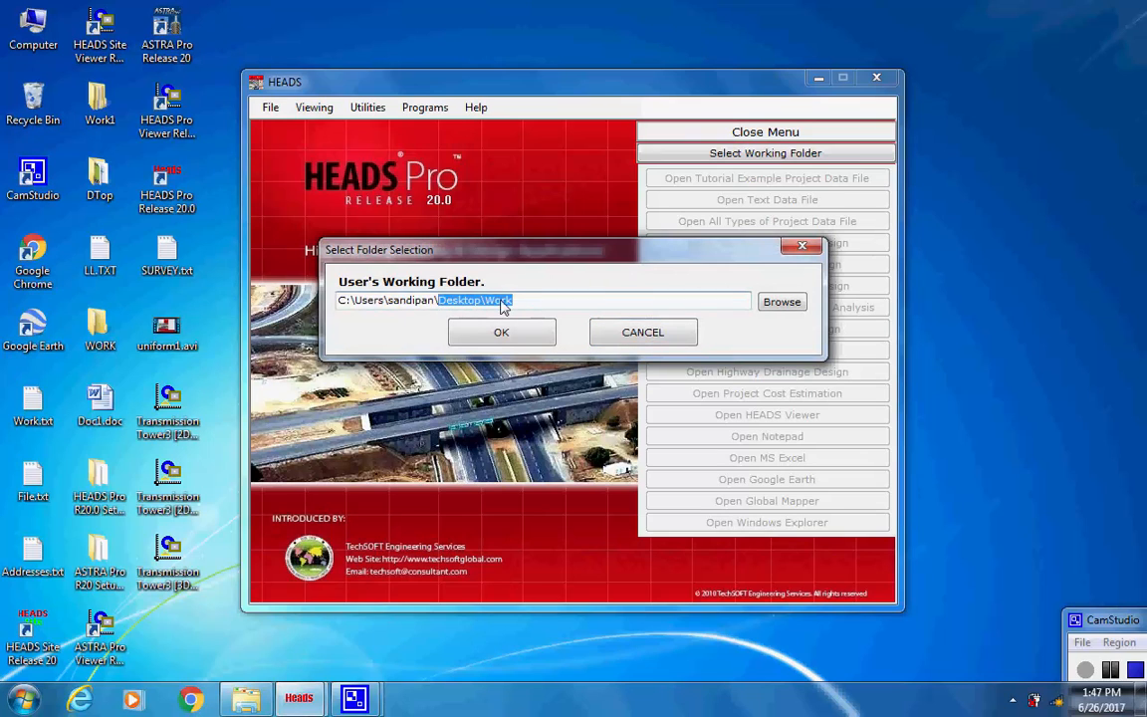
{"action": "left_click", "coordinate": [507, 303]}
{"action": "left_click", "coordinate": [503, 334]}
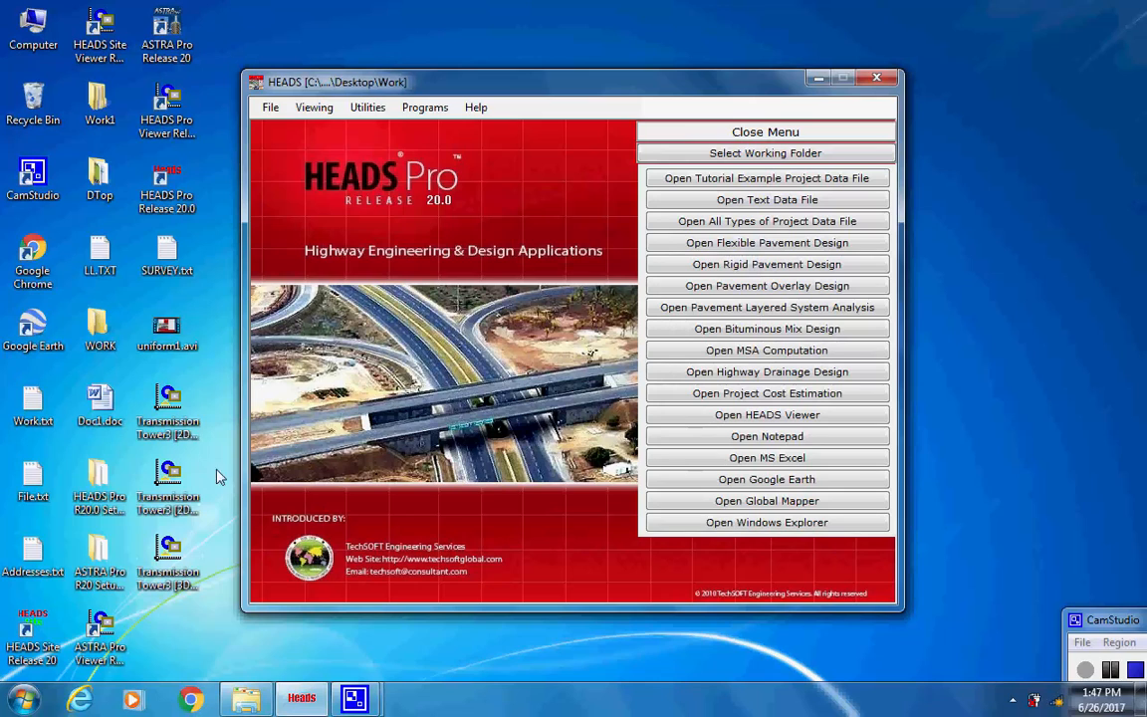
{"action": "double_click", "coordinate": [97, 332]}
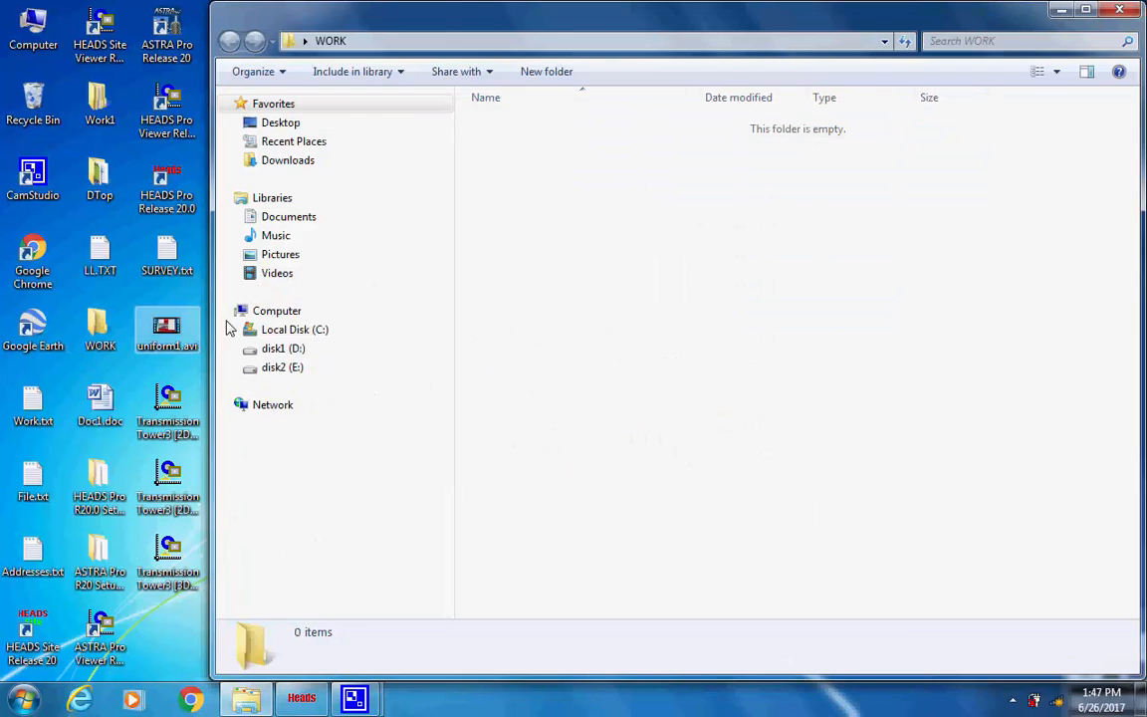
{"action": "left_click", "coordinate": [302, 697]}
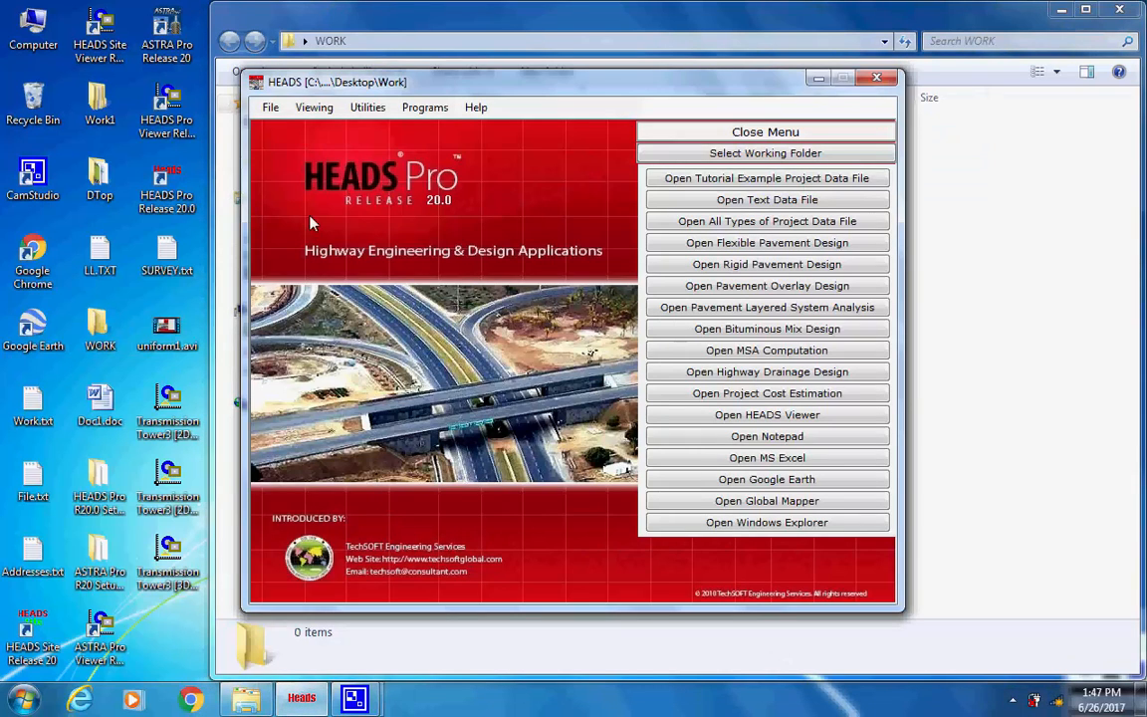
- Open a new project workspace for Uniform Section Highway Design
{"action": "left_click", "coordinate": [270, 109]}
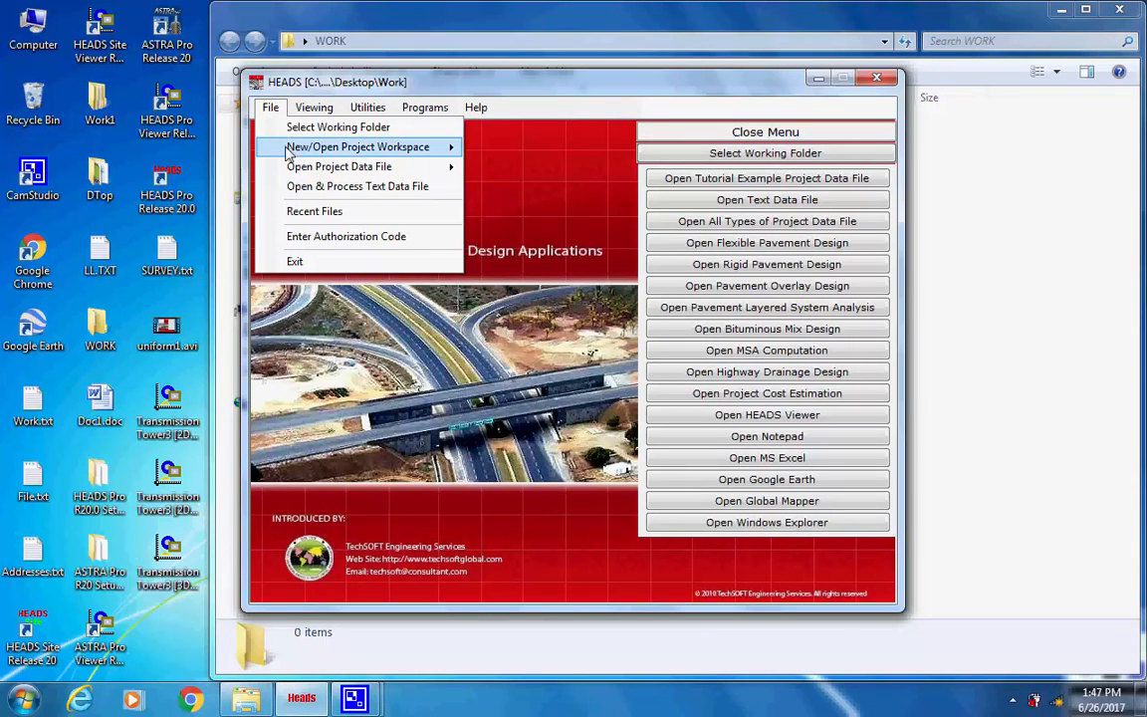
{"action": "mouse_move", "coordinate": [274, 146]}
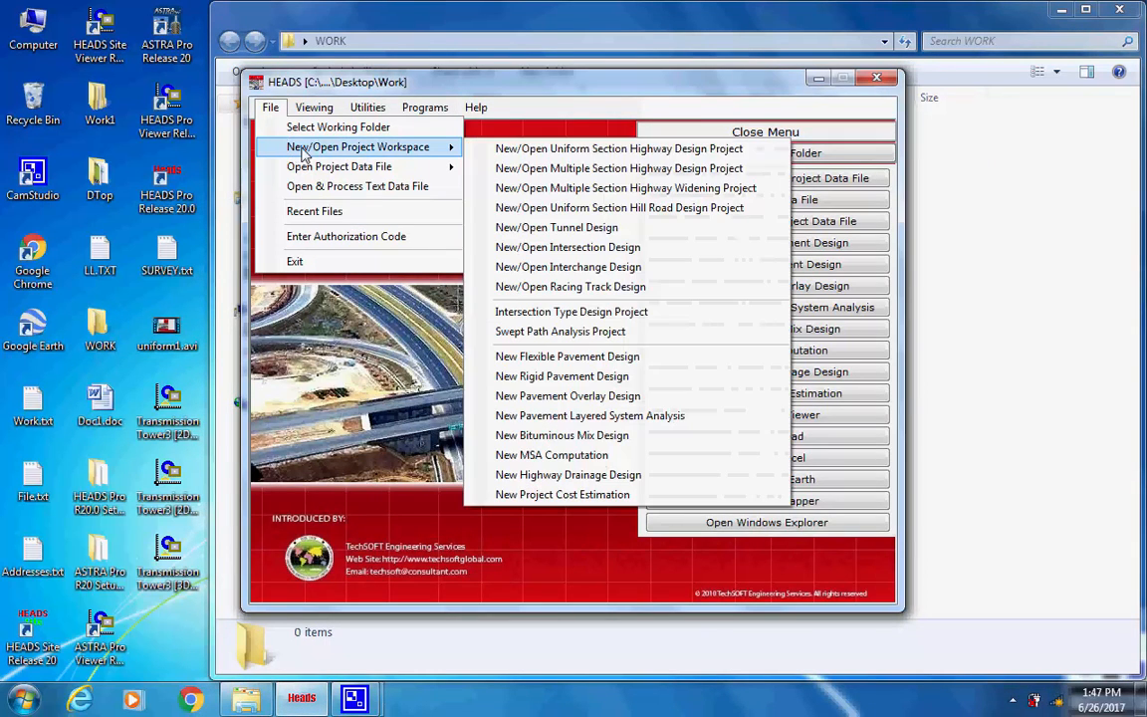
{"action": "left_click", "coordinate": [745, 150]}
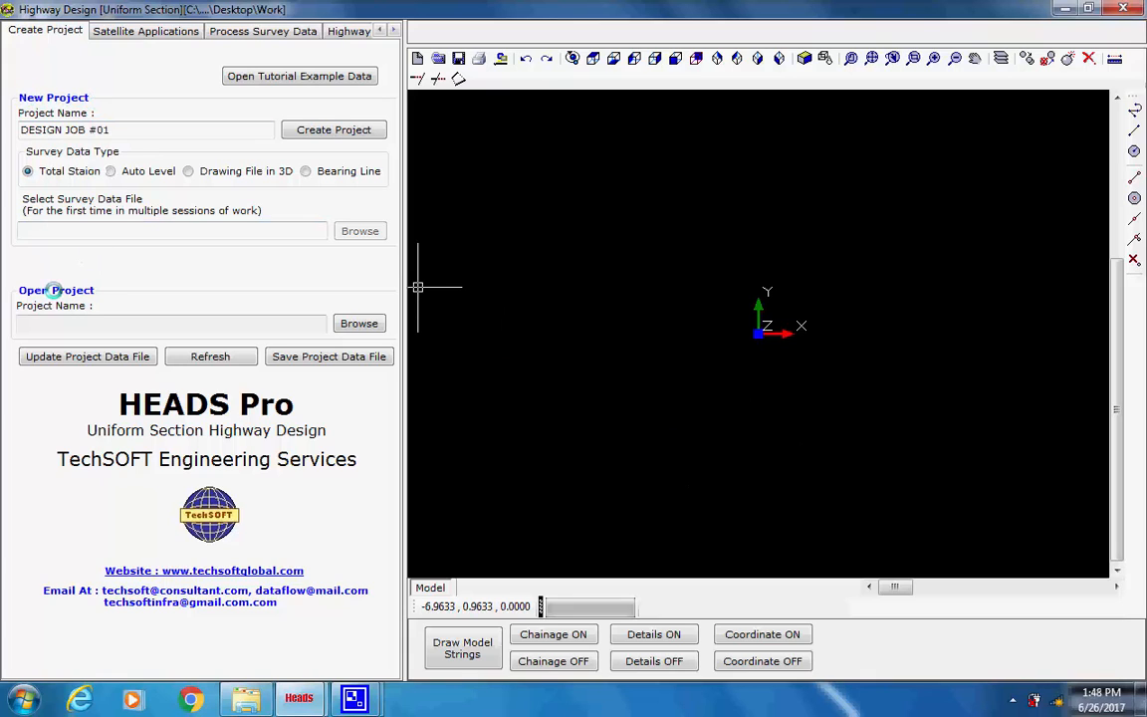
- Create a new project named DESIGN JOB #01
{"action": "left_click_drag", "start_coordinate": [120, 126], "coordinate": [13, 126]}
{"action": "left_click", "coordinate": [141, 123]}
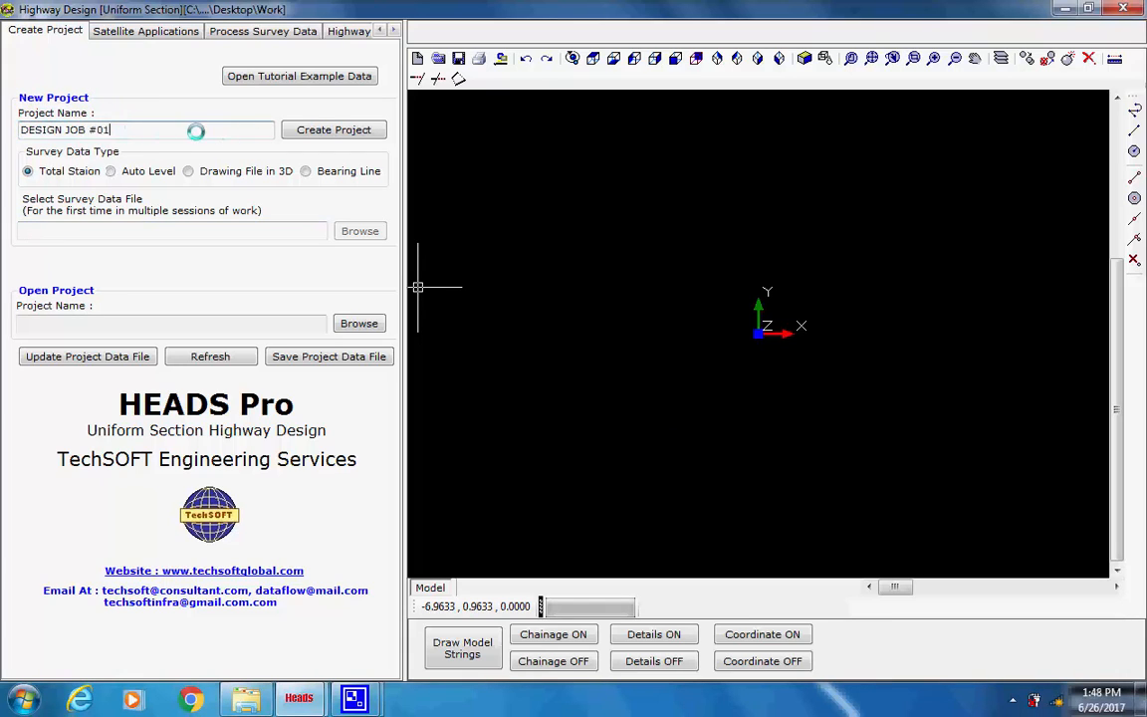
{"action": "left_click", "coordinate": [302, 130]}
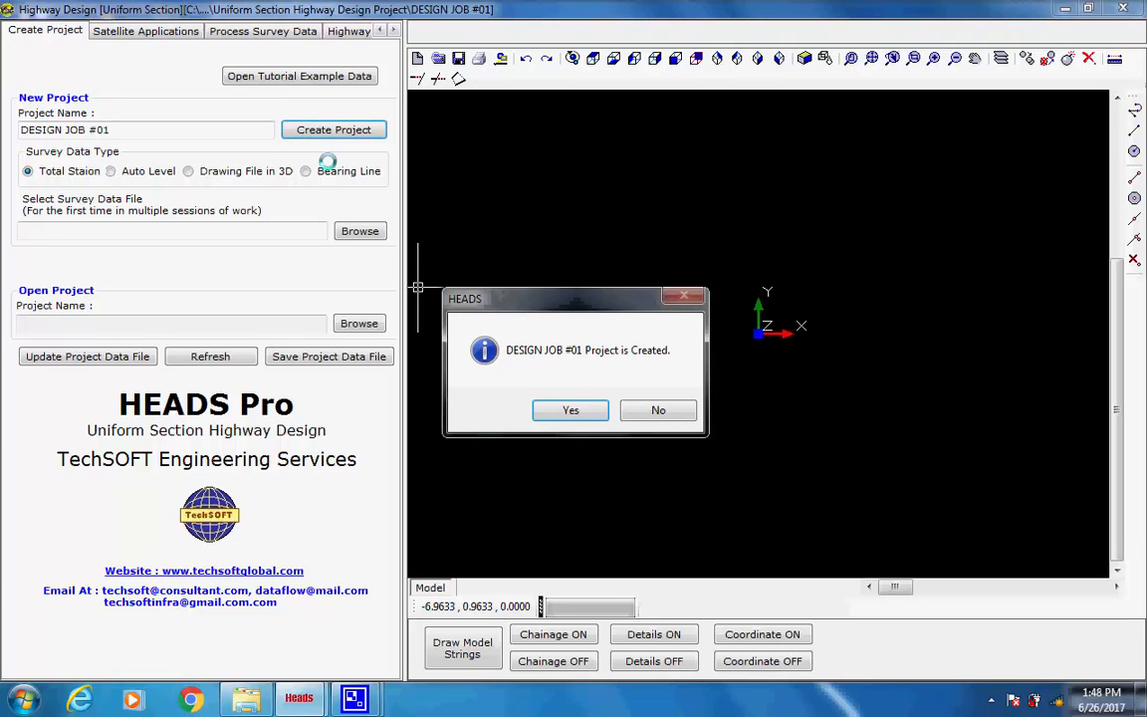
{"action": "left_click", "coordinate": [571, 410]}
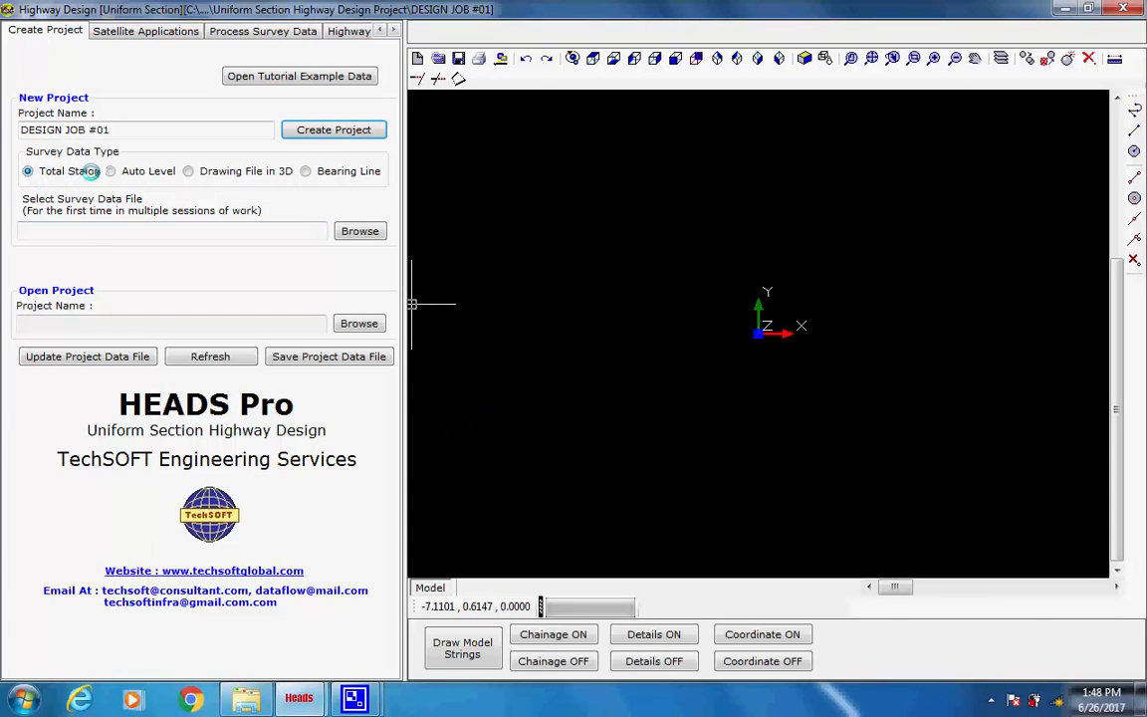
- Load SURVEY.txt from the Desktop as the project's total station survey data file
{"action": "left_click", "coordinate": [353, 229]}
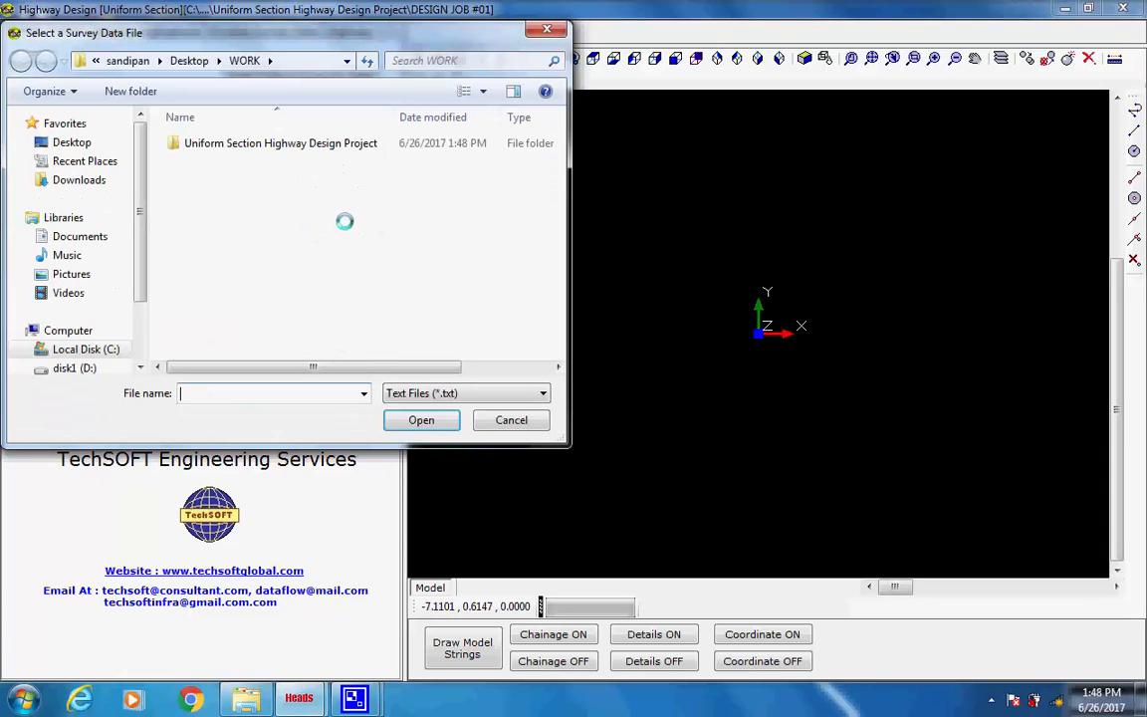
{"action": "left_click", "coordinate": [72, 142]}
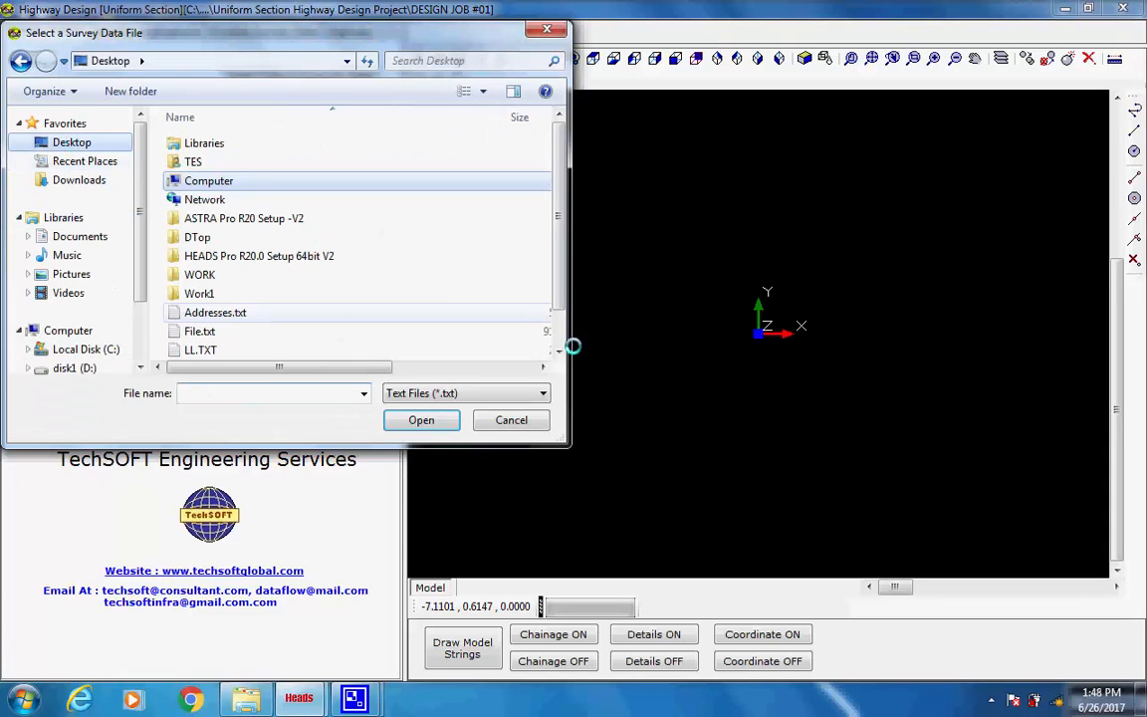
{"action": "left_click", "coordinate": [556, 353]}
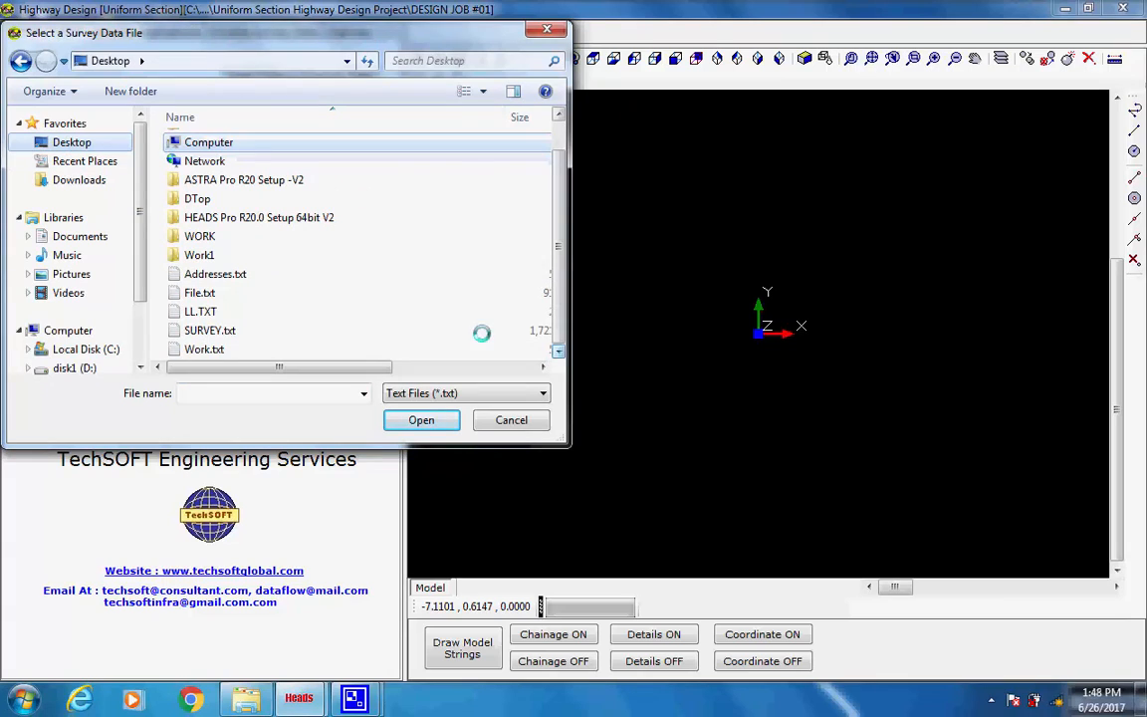
{"action": "left_click", "coordinate": [184, 330]}
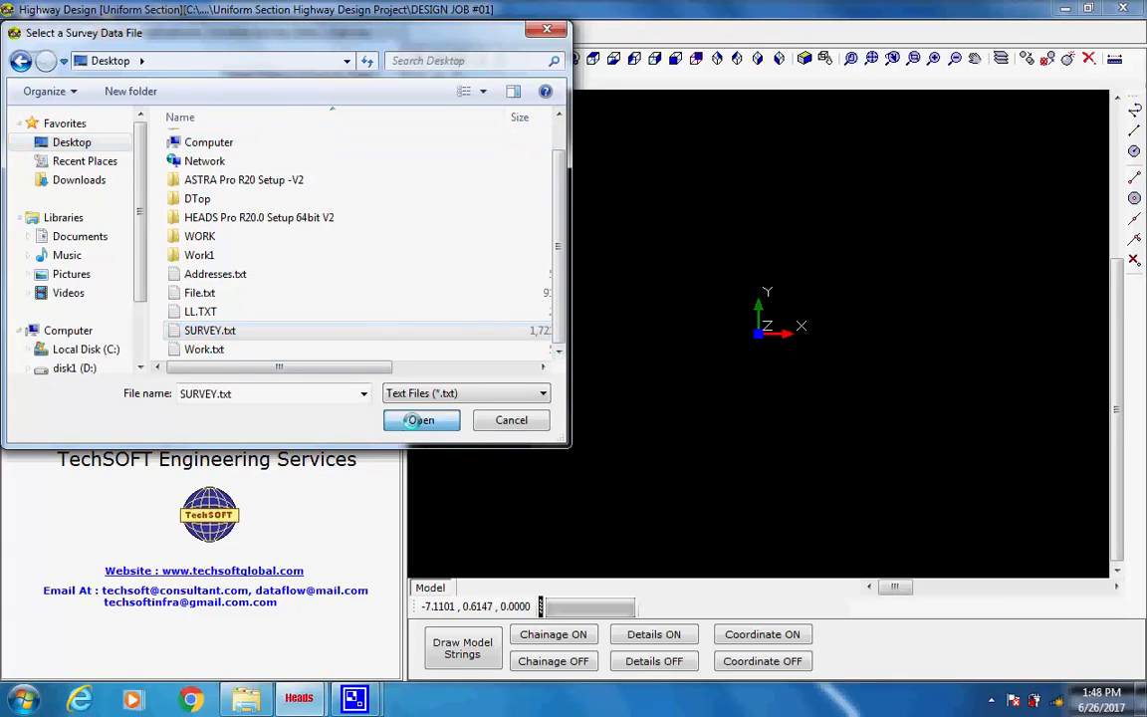
{"action": "left_click", "coordinate": [403, 422]}
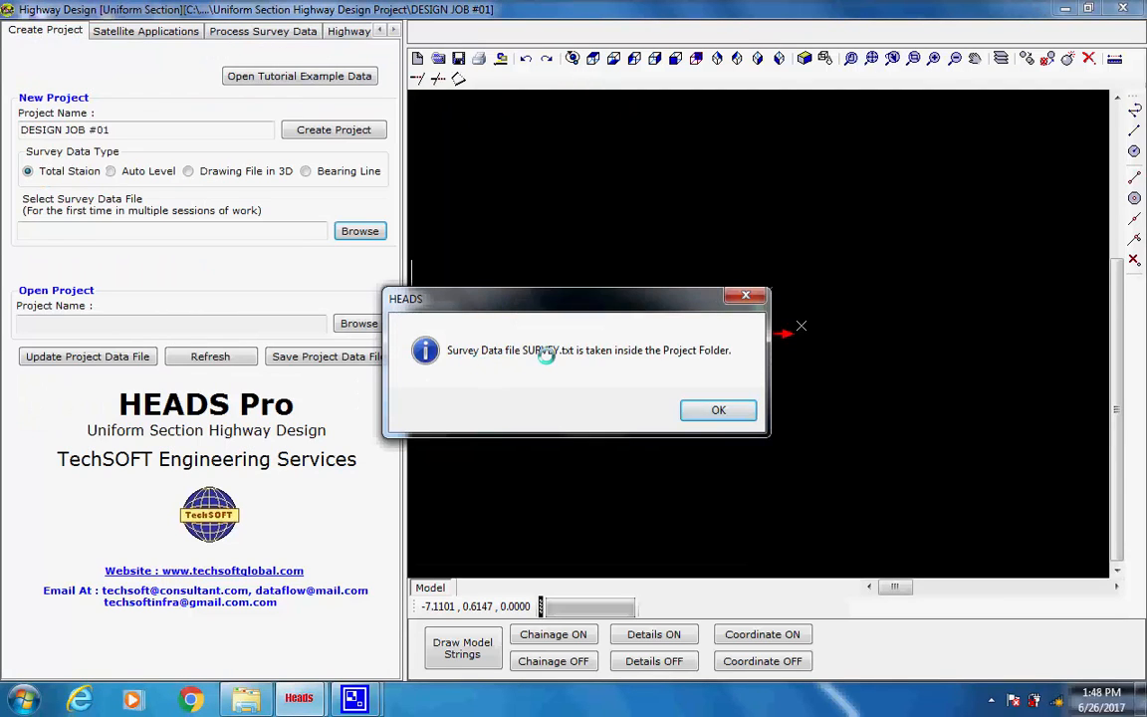
{"action": "left_click", "coordinate": [715, 410]}
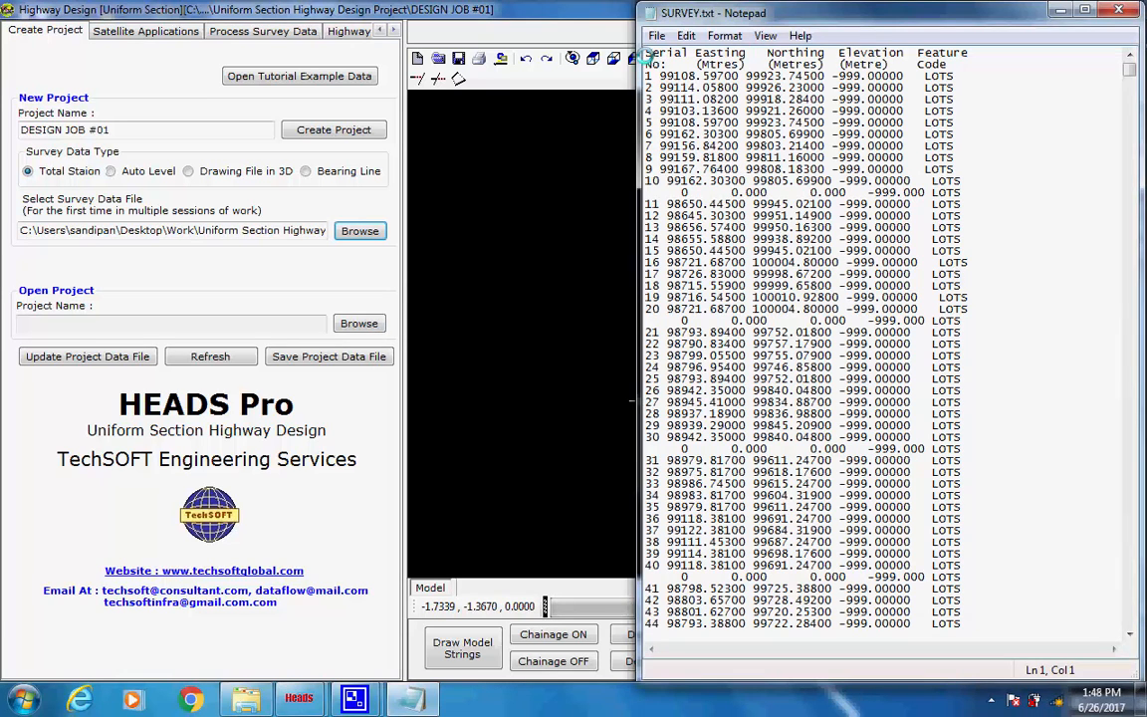
- Review the column headings and data rows of the opened SURVEY.txt and close the file
{"action": "left_click_drag", "start_coordinate": [647, 55], "coordinate": [972, 70]}
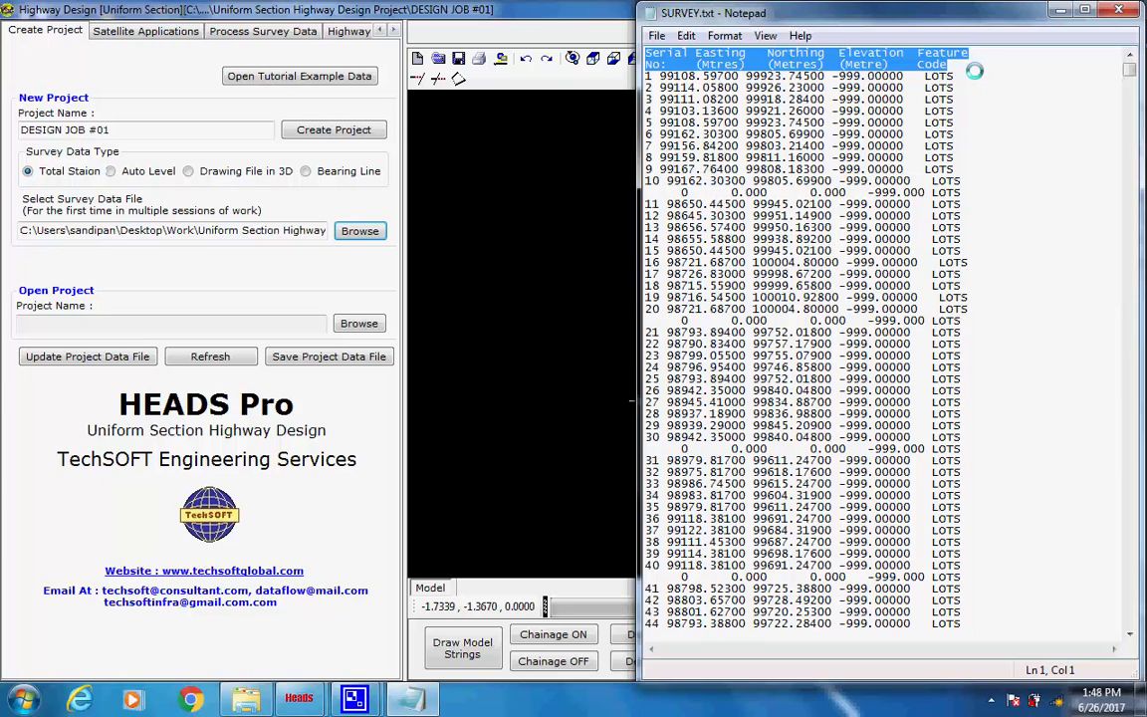
{"action": "left_click", "coordinate": [973, 71]}
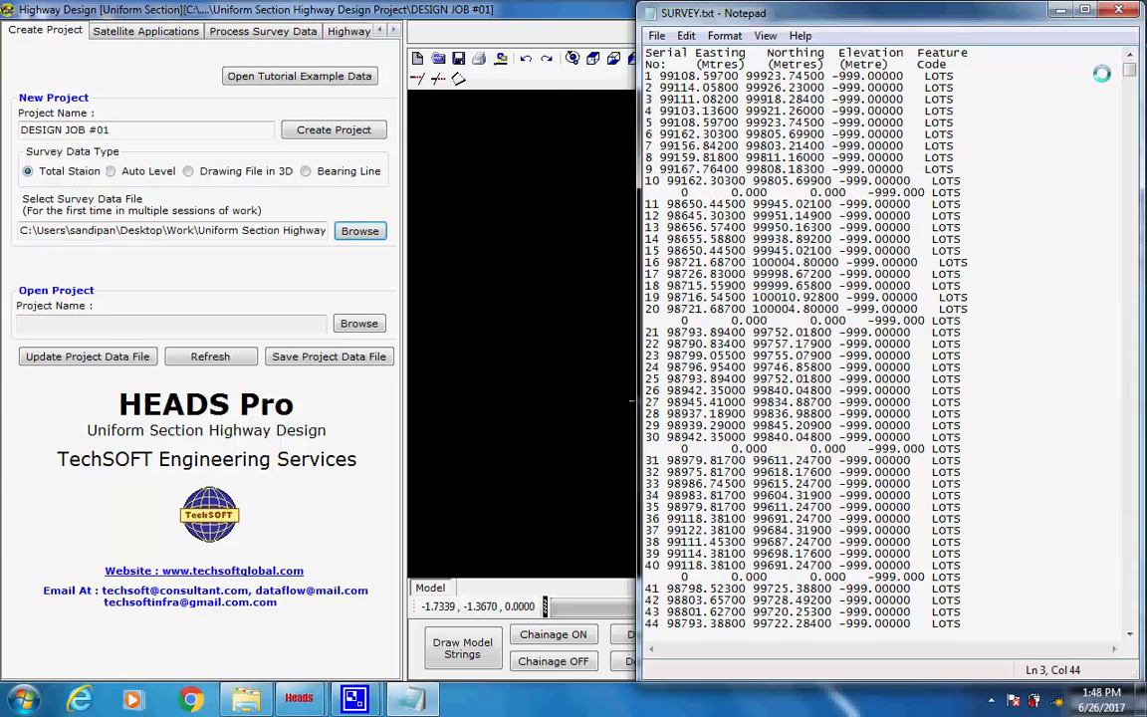
{"action": "left_click", "coordinate": [1130, 357]}
{"action": "left_click_drag", "start_coordinate": [1130, 357], "coordinate": [1133, 30]}
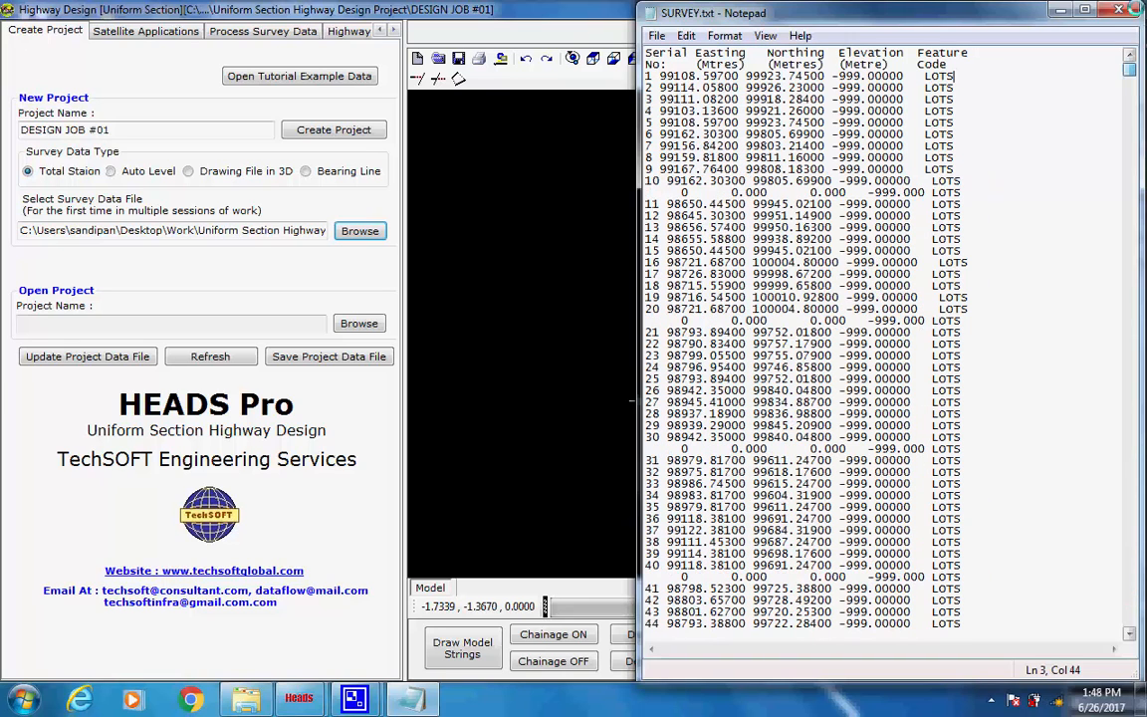
{"action": "left_click", "coordinate": [1117, 8]}
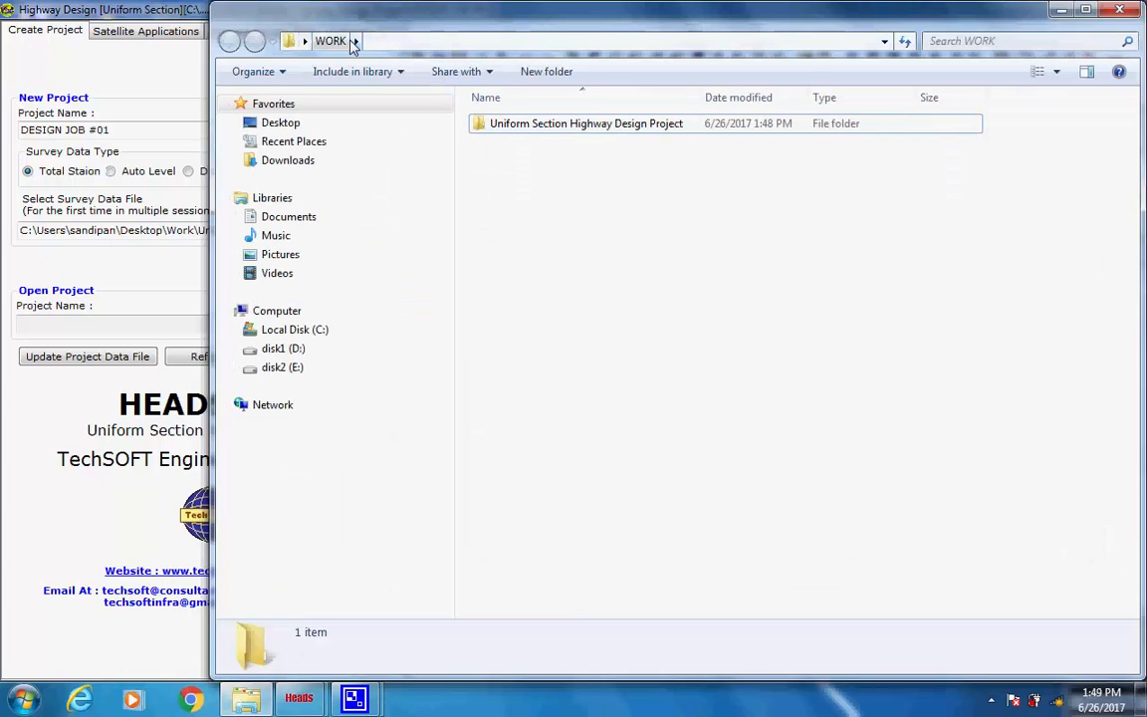
- Inspect the DESIGN JOB #01 project folder in Windows Explorer, viewing its copy of SURVEY.txt, and return to the project
{"action": "double_click", "coordinate": [476, 122]}
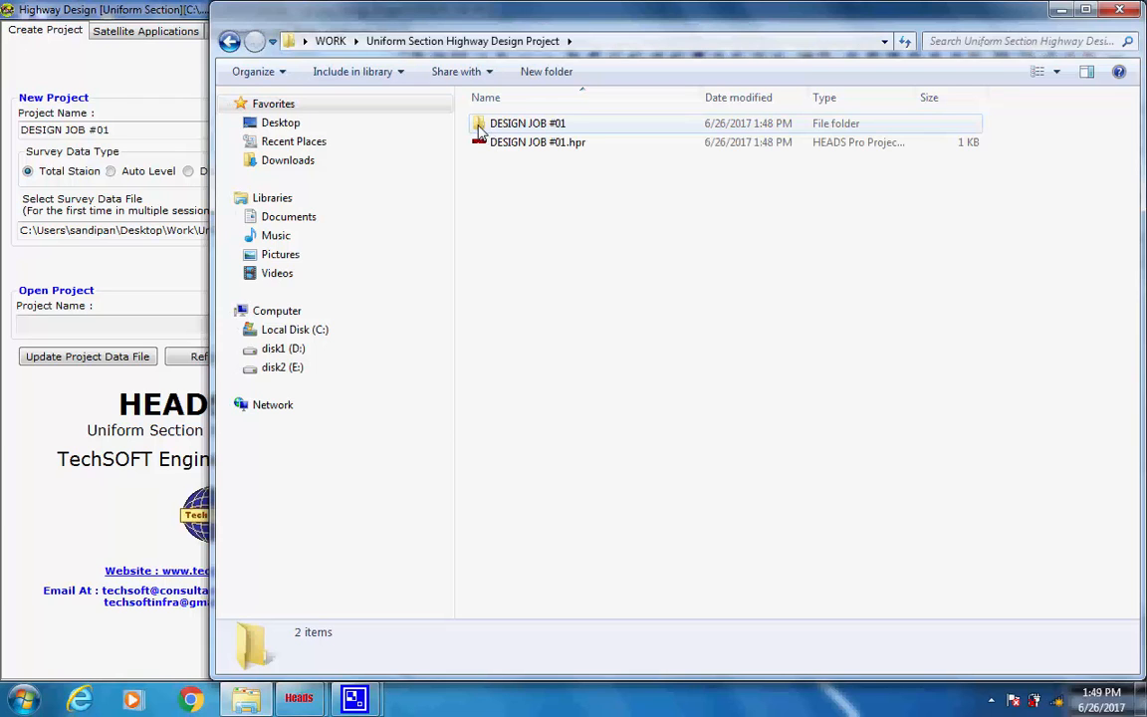
{"action": "double_click", "coordinate": [478, 127]}
{"action": "double_click", "coordinate": [479, 126]}
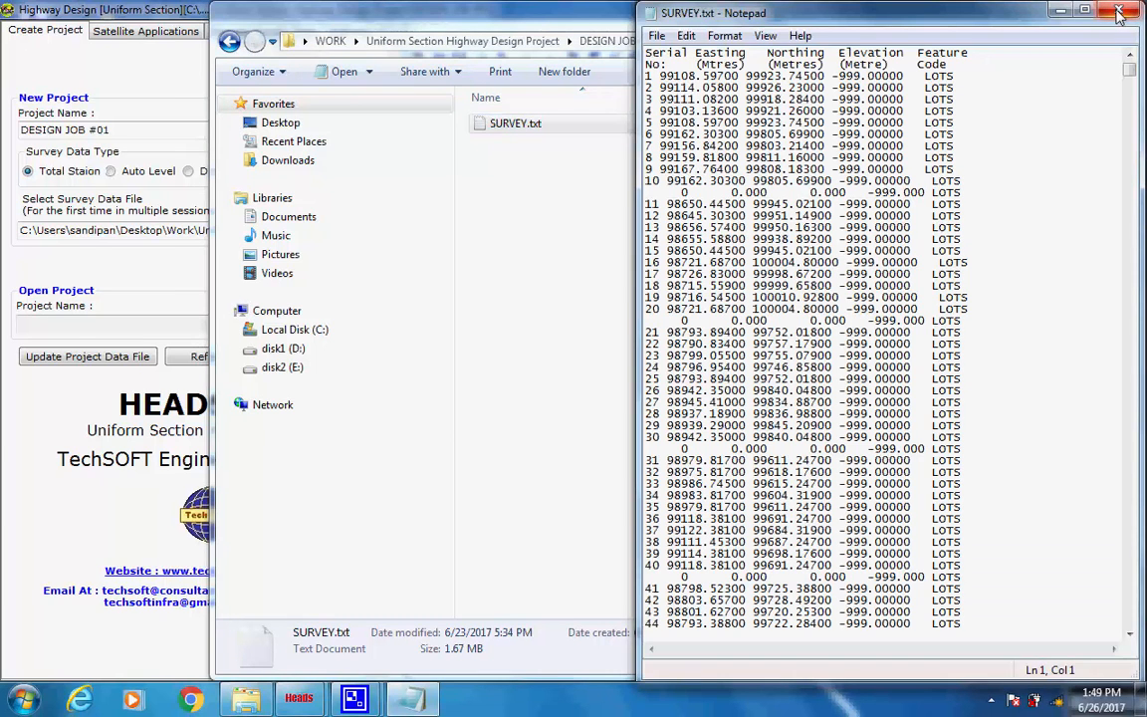
{"action": "key", "text": "alt+F4"}
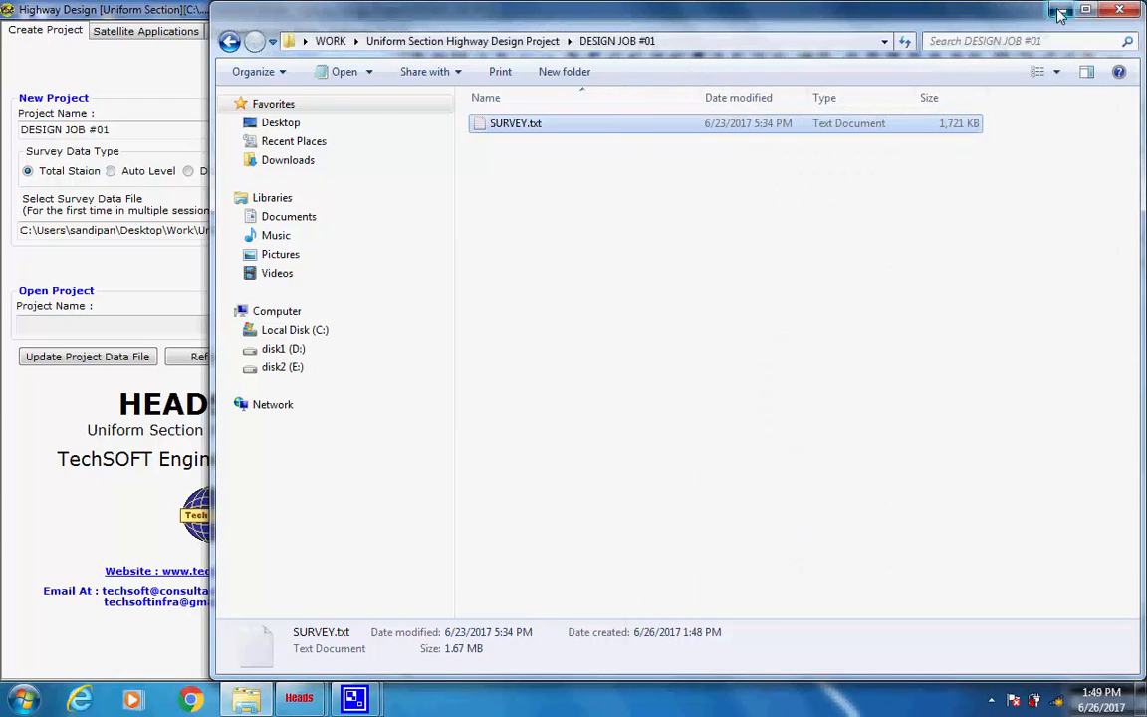
{"action": "left_click", "coordinate": [1060, 10]}
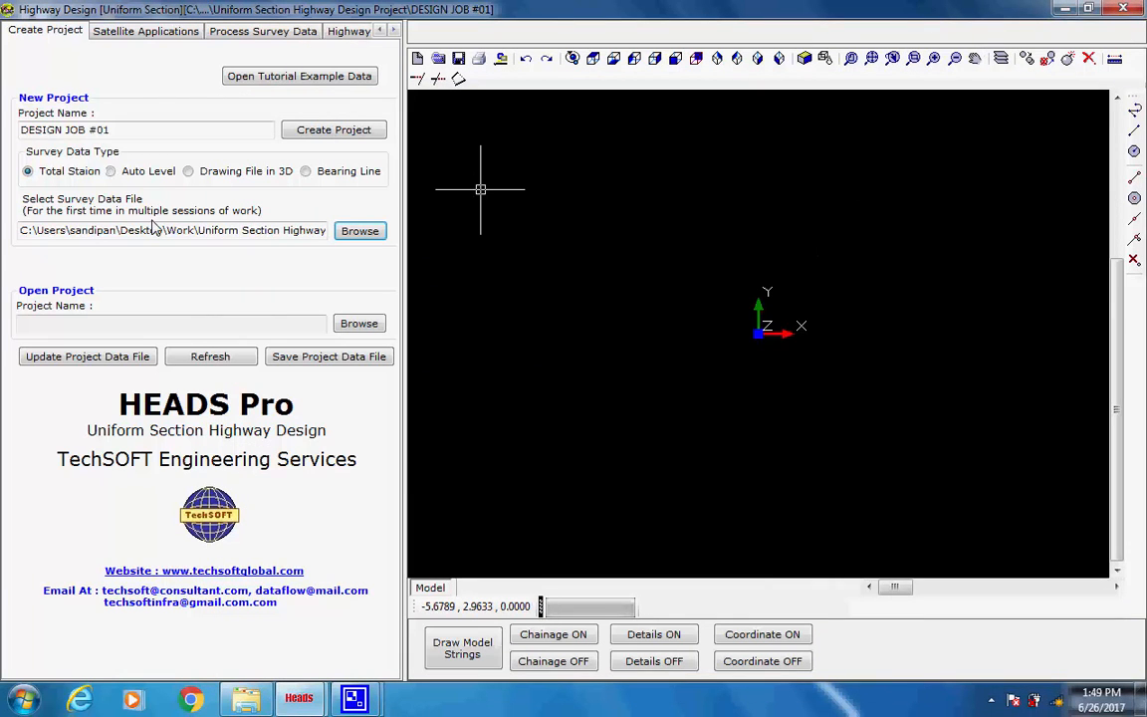
- Create the ground model from the survey data with UTM Data Conversion enabled, accepting the given first and second point coordinates
{"action": "left_click", "coordinate": [152, 33]}
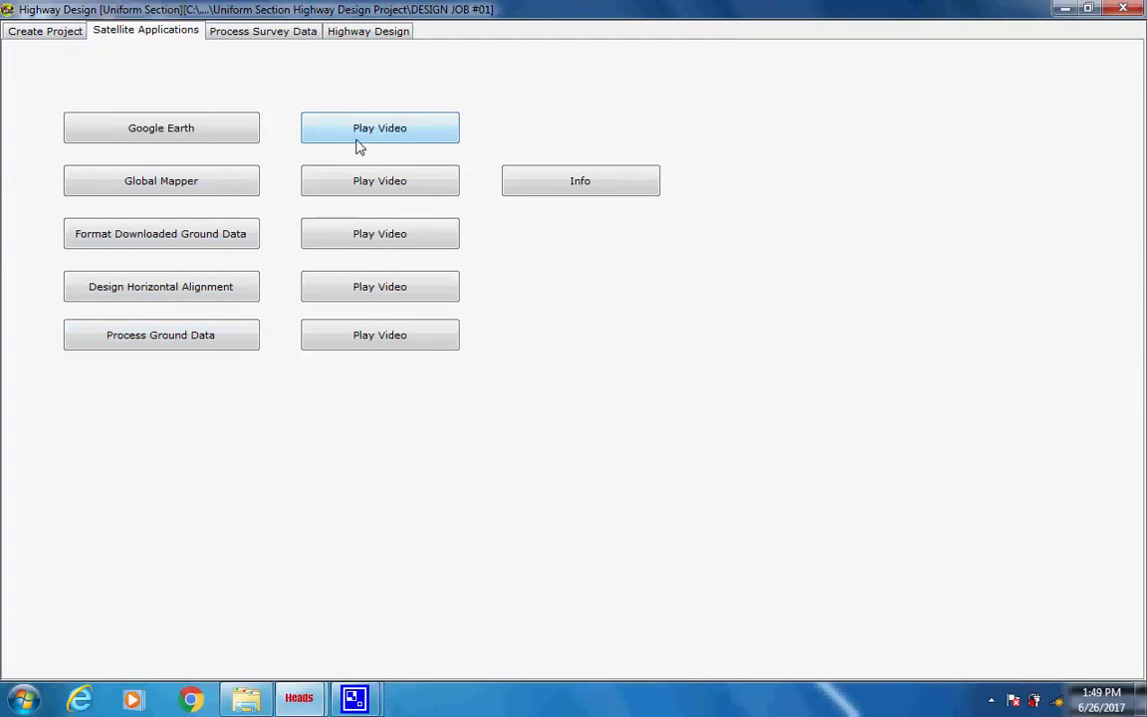
{"action": "left_click", "coordinate": [288, 34]}
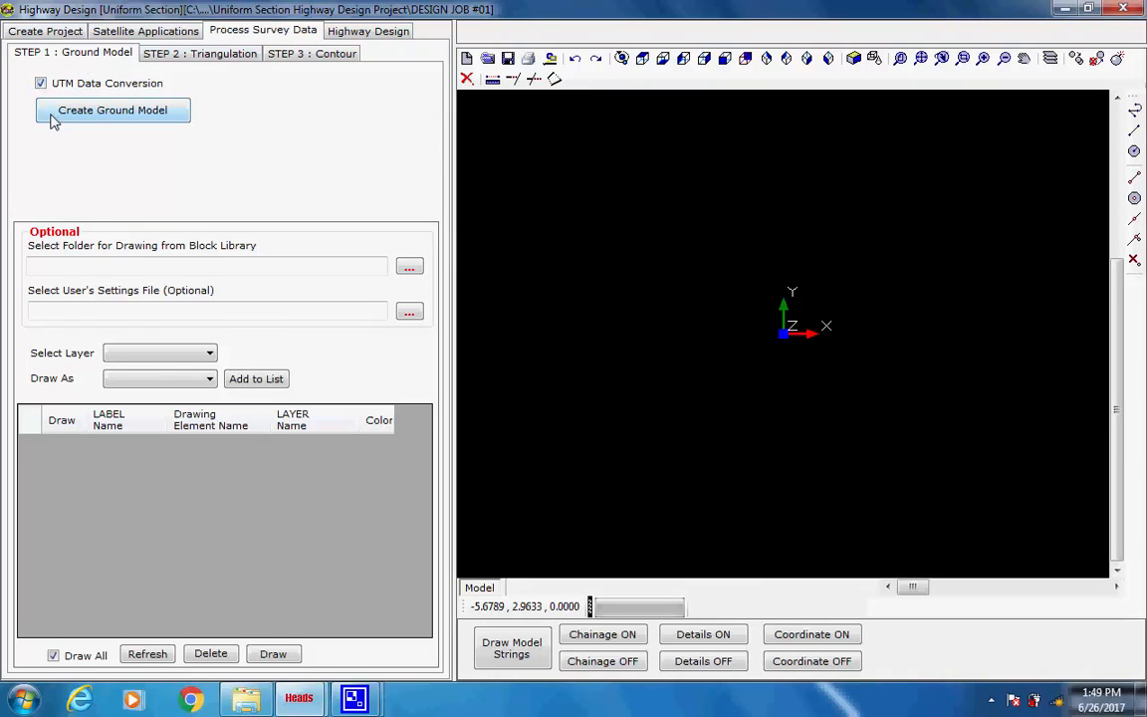
{"action": "left_click", "coordinate": [53, 115]}
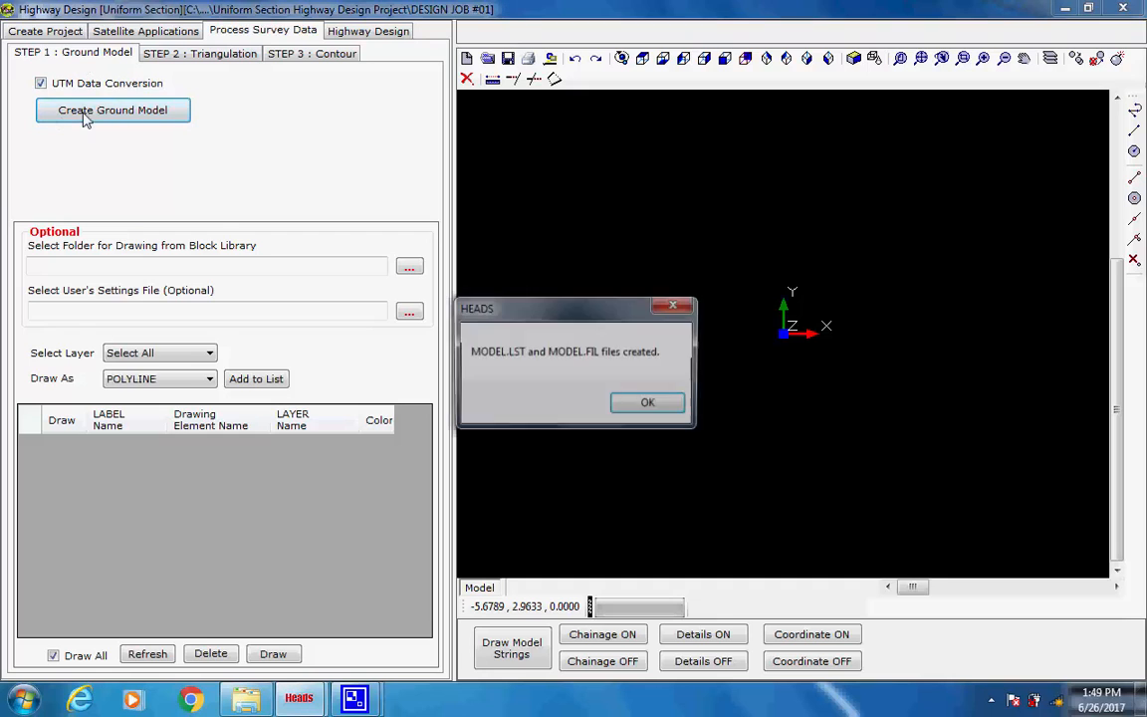
{"action": "left_click", "coordinate": [649, 406]}
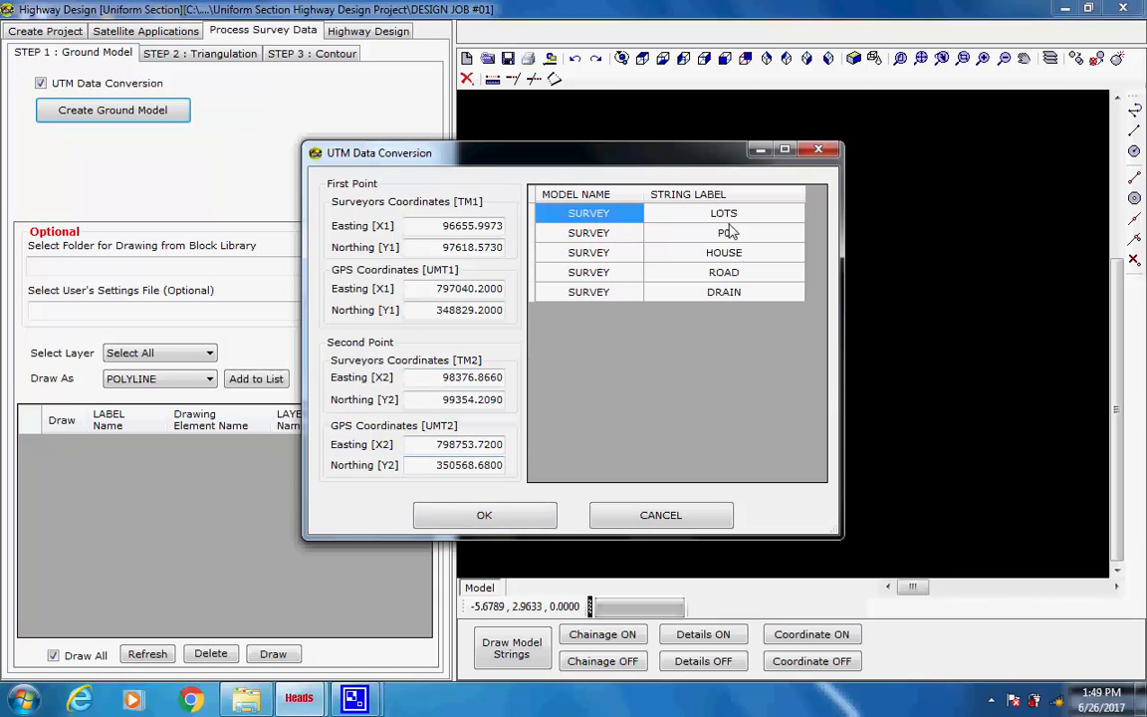
{"action": "left_click", "coordinate": [486, 518]}
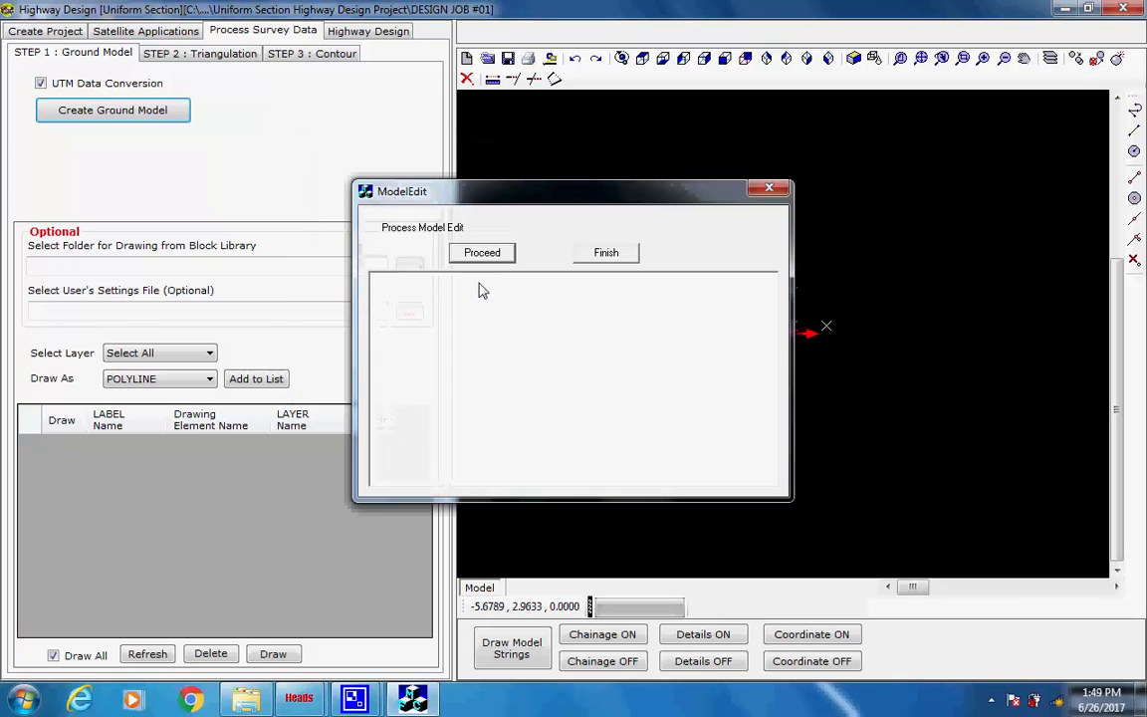
- Run the ModelEdit process on the ground model through to its report and finish it
{"action": "left_click", "coordinate": [481, 255]}
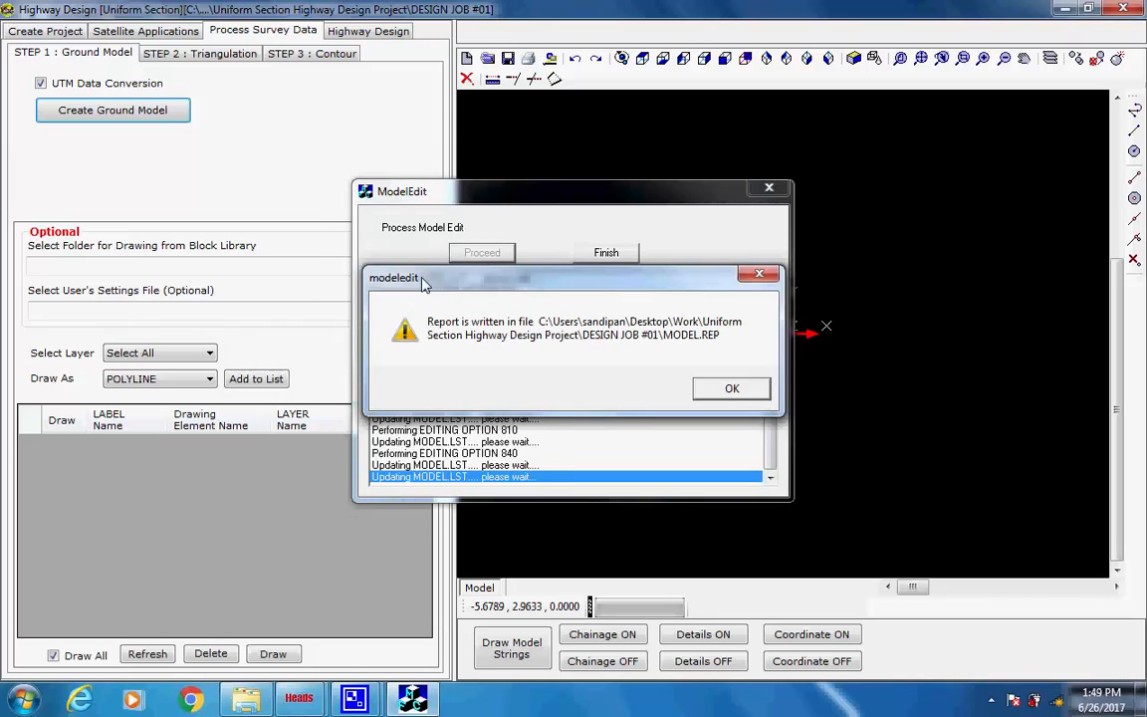
{"action": "left_click", "coordinate": [728, 390]}
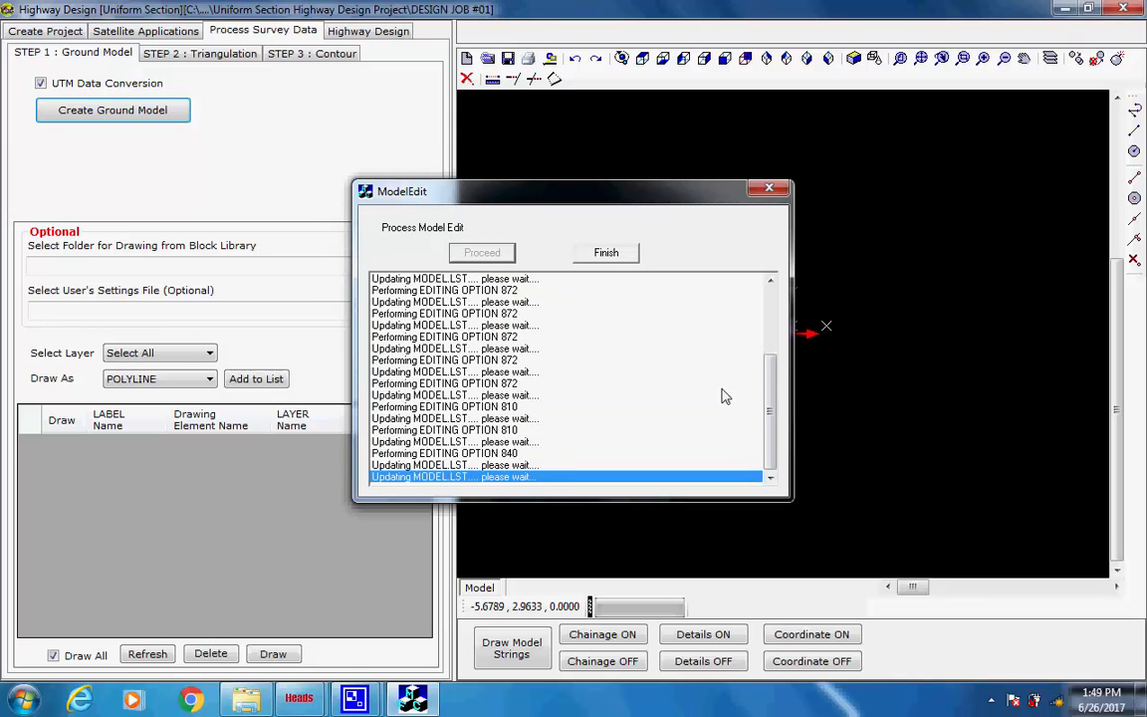
{"action": "left_click", "coordinate": [608, 254]}
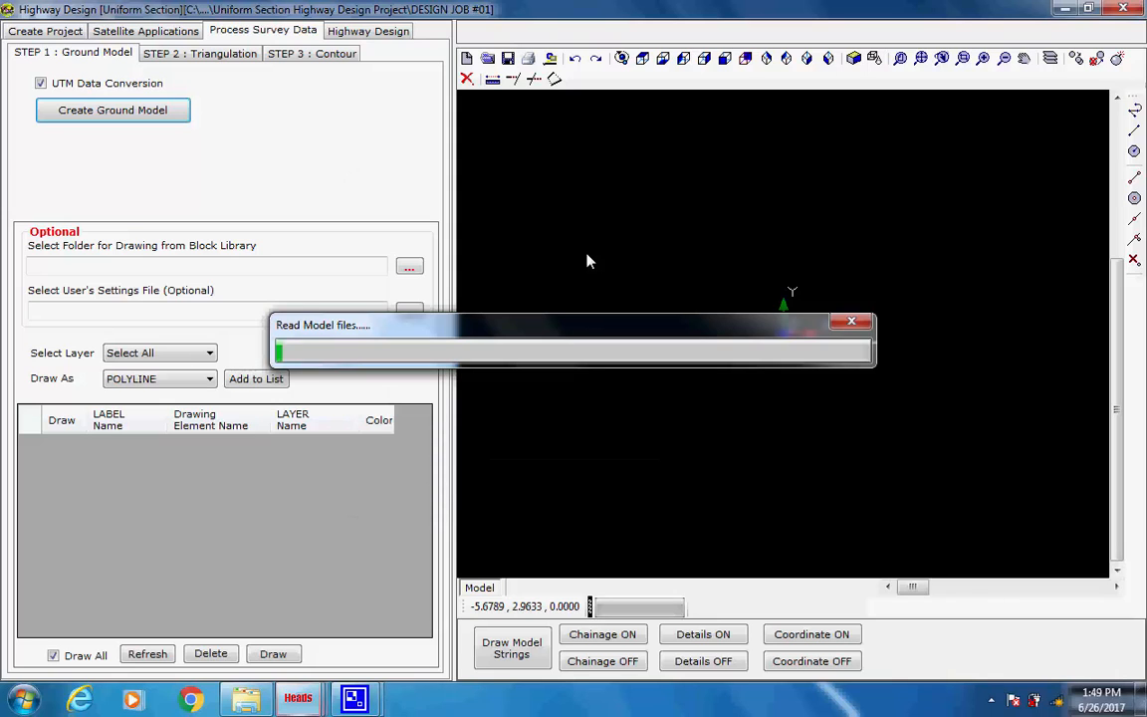
{"action": "mouse_move", "coordinate": [353, 697]}
{"action": "left_click", "coordinate": [308, 652]}
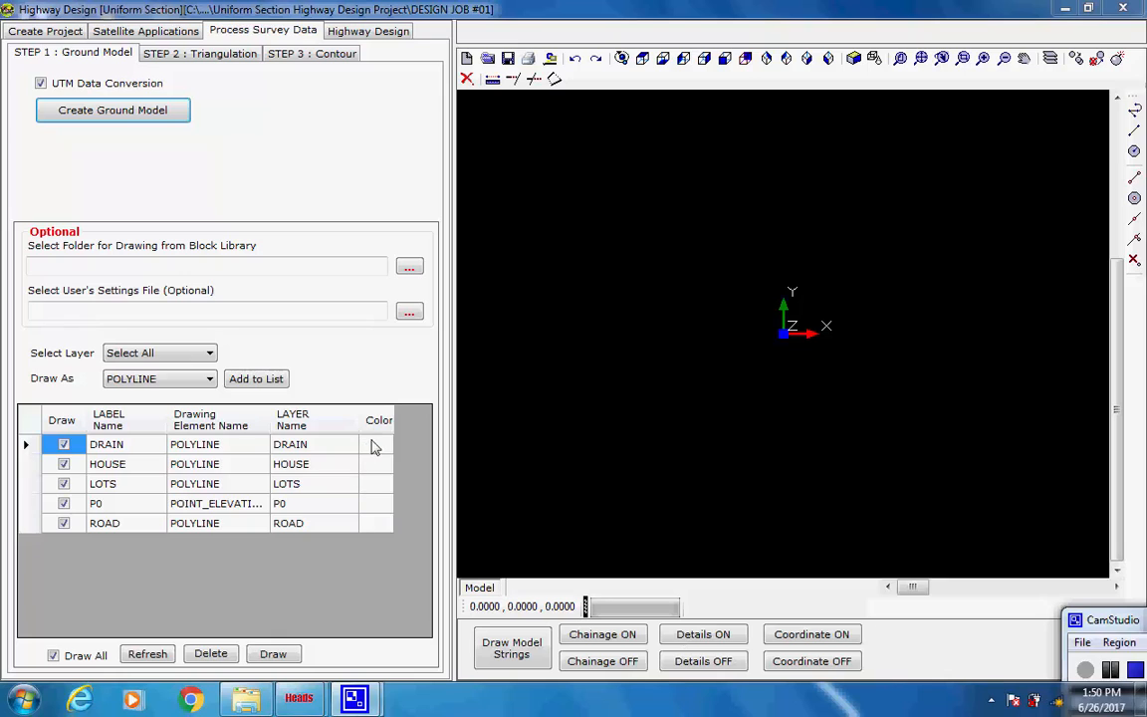
- Set the string colors in the ground model list to cyan for DRAIN, magenta for HOUSE and green for LOTS
{"action": "left_click", "coordinate": [372, 450]}
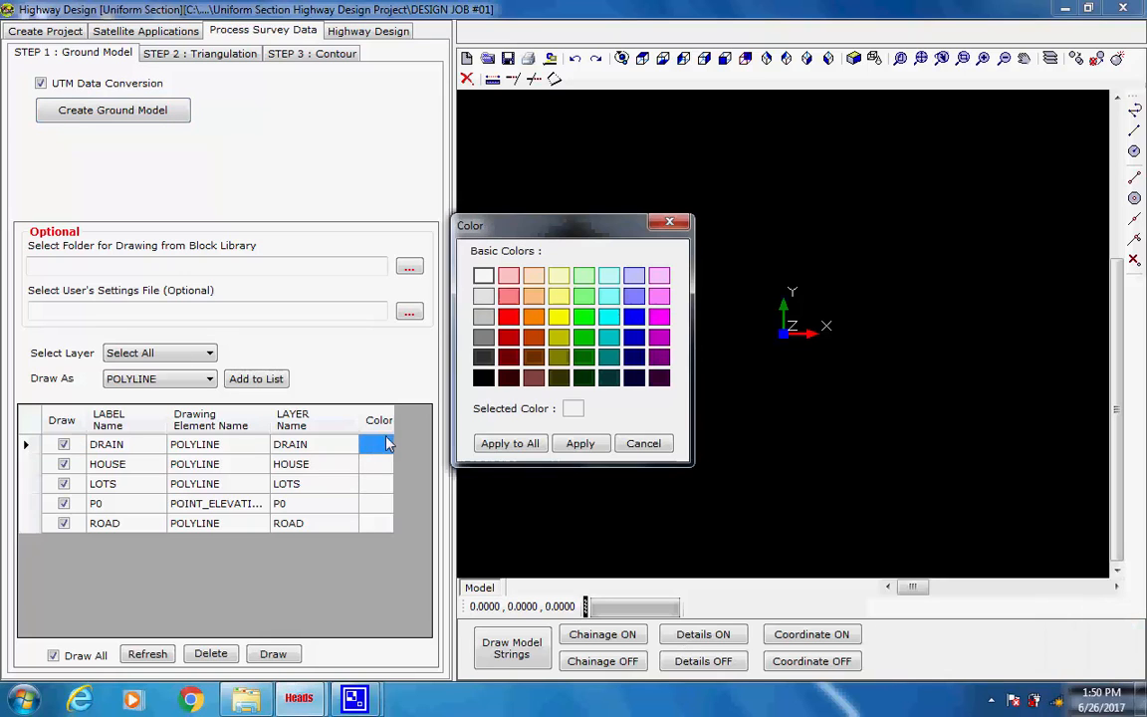
{"action": "left_click", "coordinate": [608, 320]}
{"action": "left_click", "coordinate": [581, 444]}
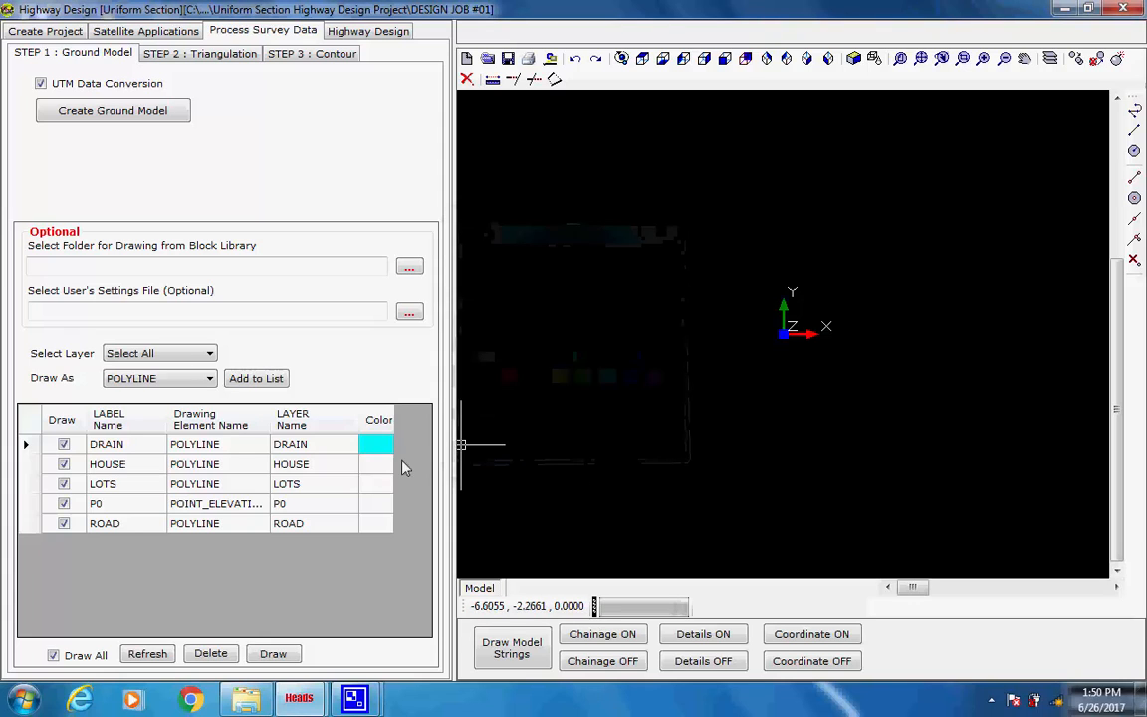
{"action": "left_click", "coordinate": [376, 464]}
{"action": "left_click", "coordinate": [659, 316]}
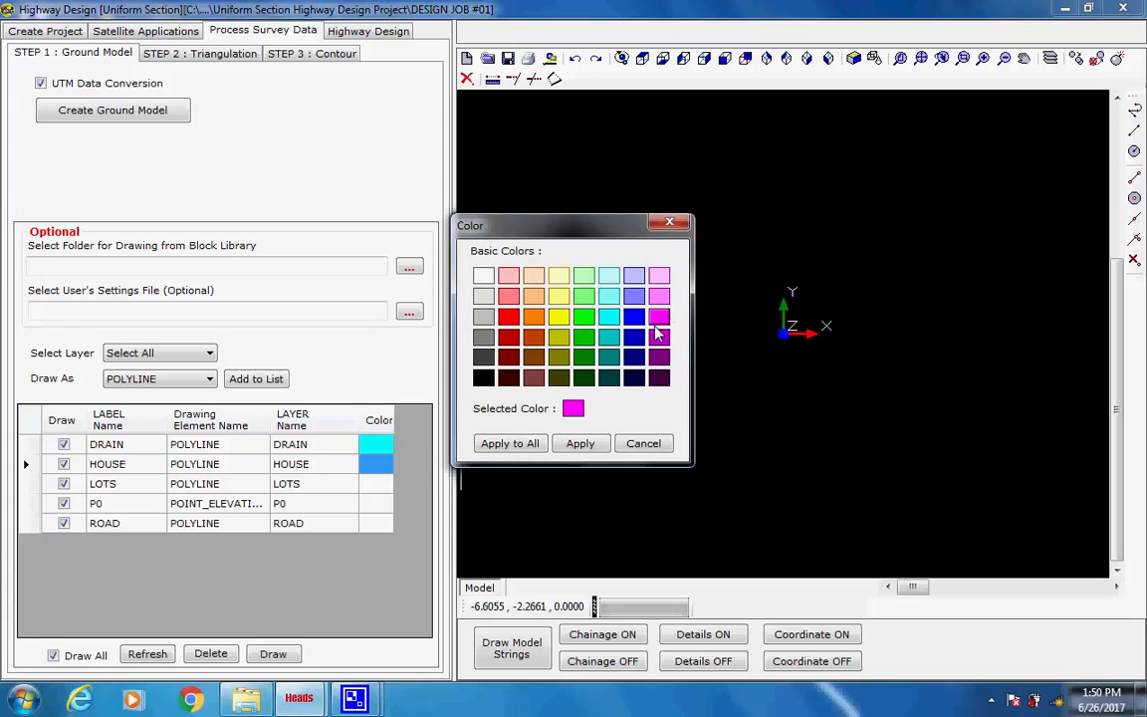
{"action": "left_click", "coordinate": [580, 443]}
{"action": "left_click", "coordinate": [371, 485]}
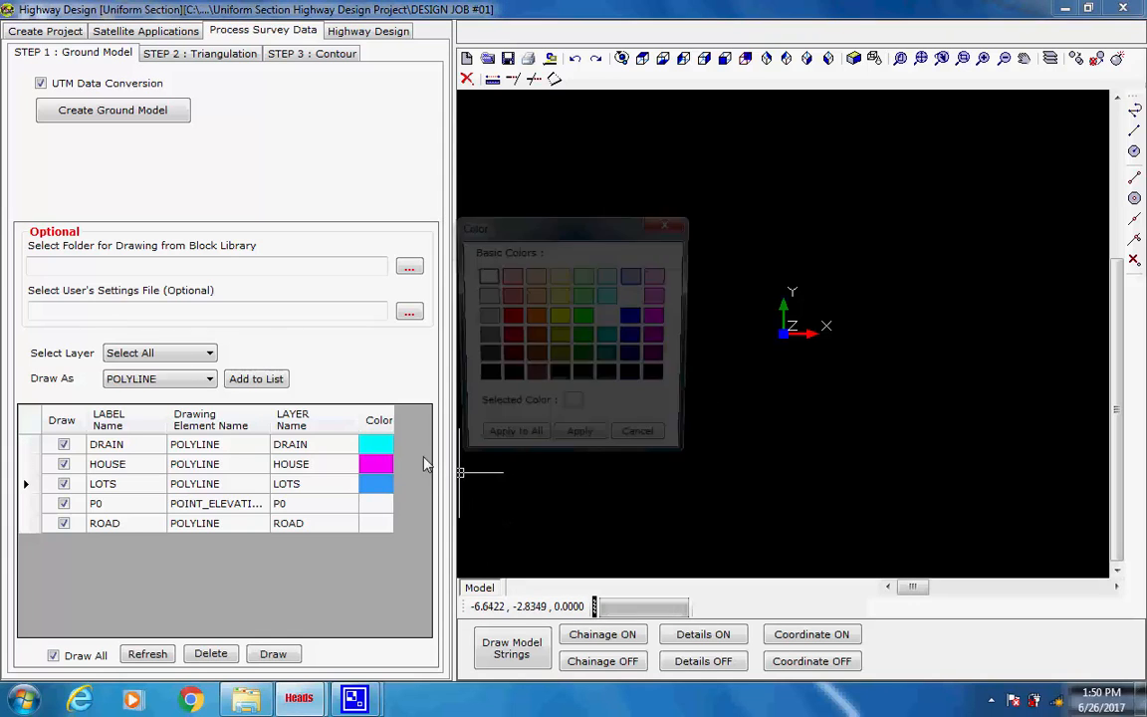
{"action": "left_click", "coordinate": [584, 317]}
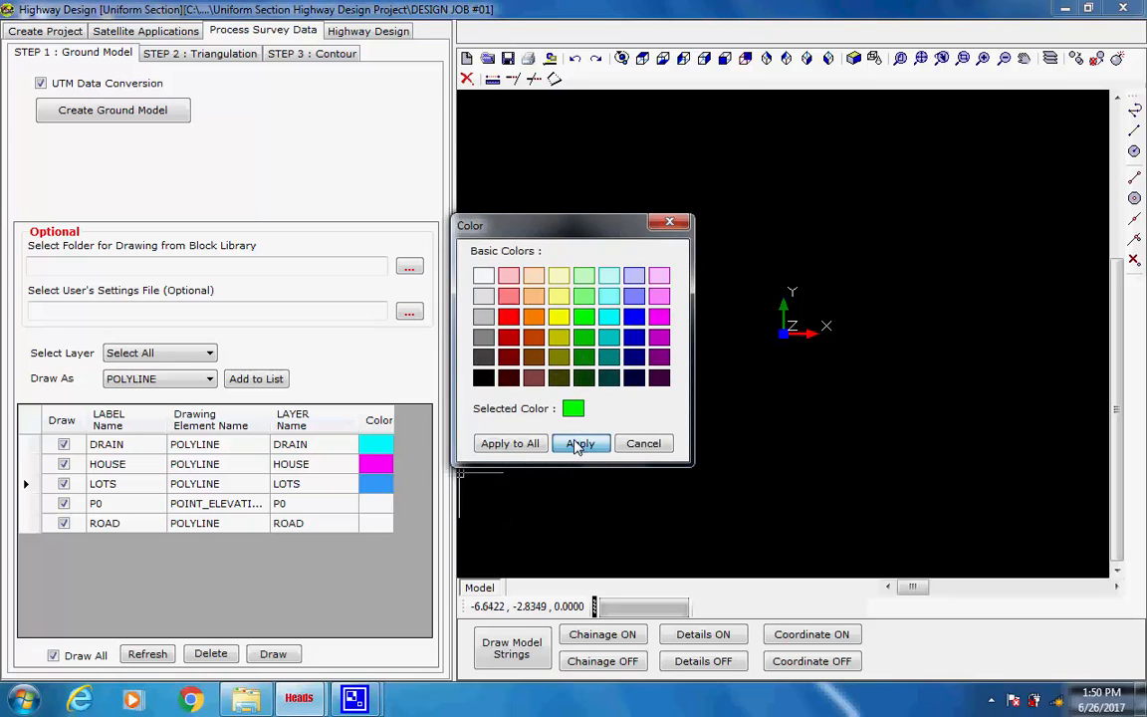
{"action": "left_click", "coordinate": [581, 443]}
- Exclude P0 from drawing, color ROAD orange, and draw the remaining ground model strings
{"action": "left_click", "coordinate": [64, 504]}
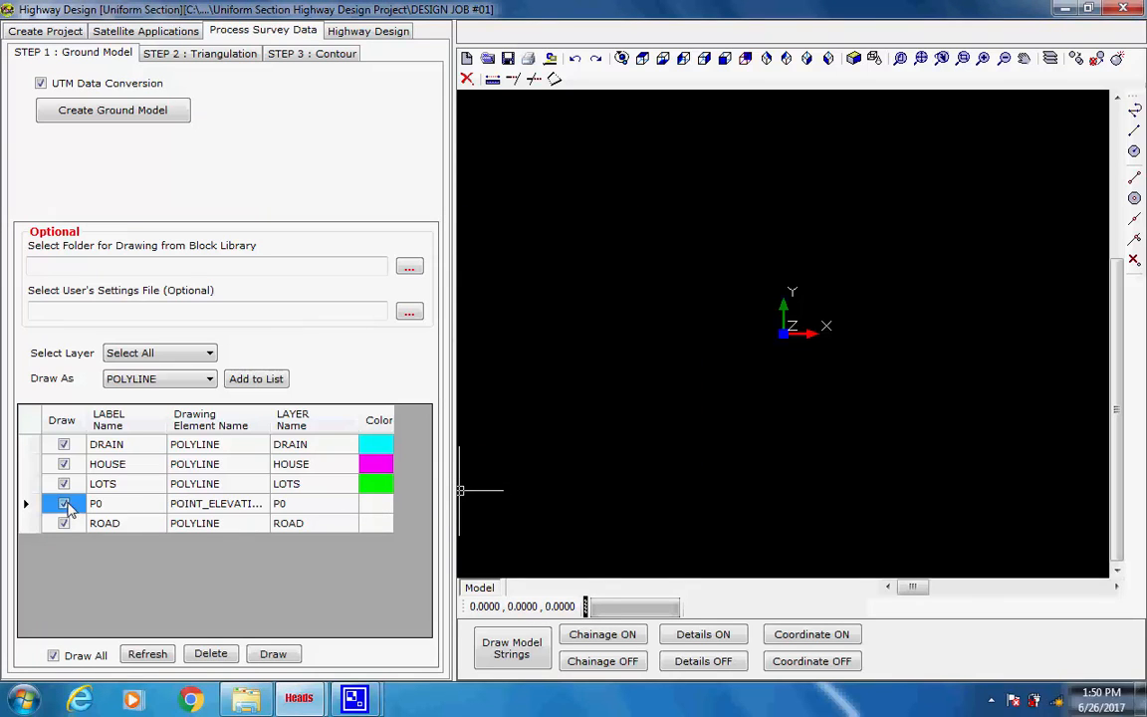
{"action": "left_click", "coordinate": [376, 523]}
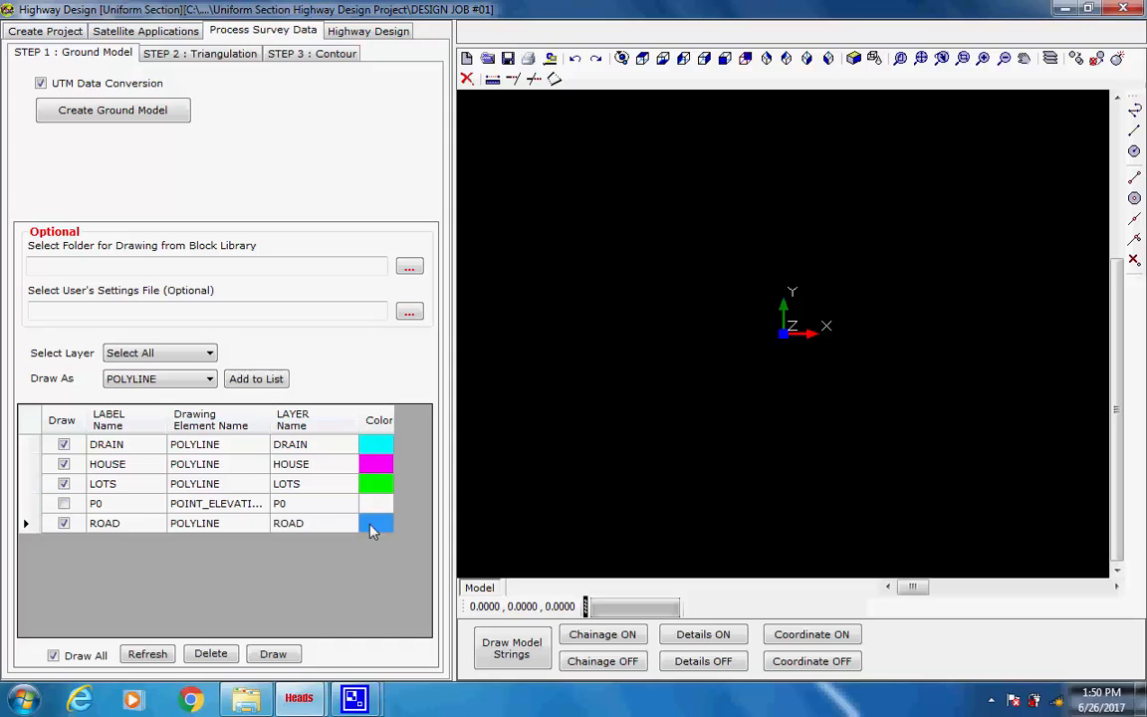
{"action": "left_click", "coordinate": [534, 317]}
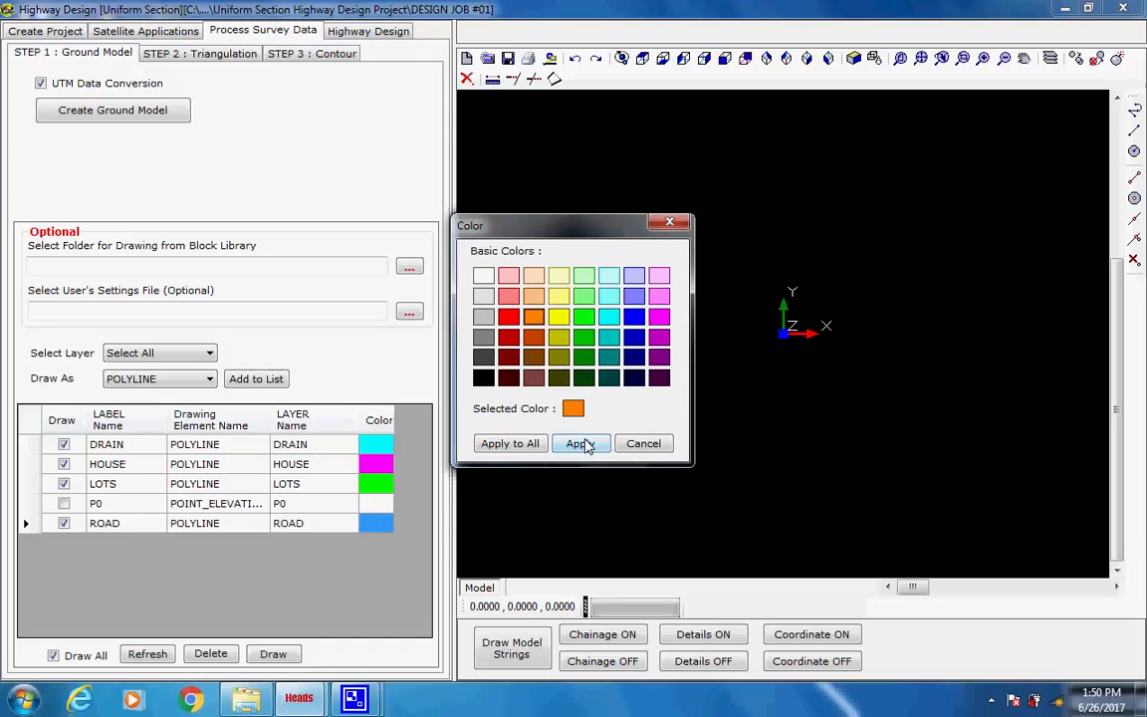
{"action": "left_click", "coordinate": [581, 444]}
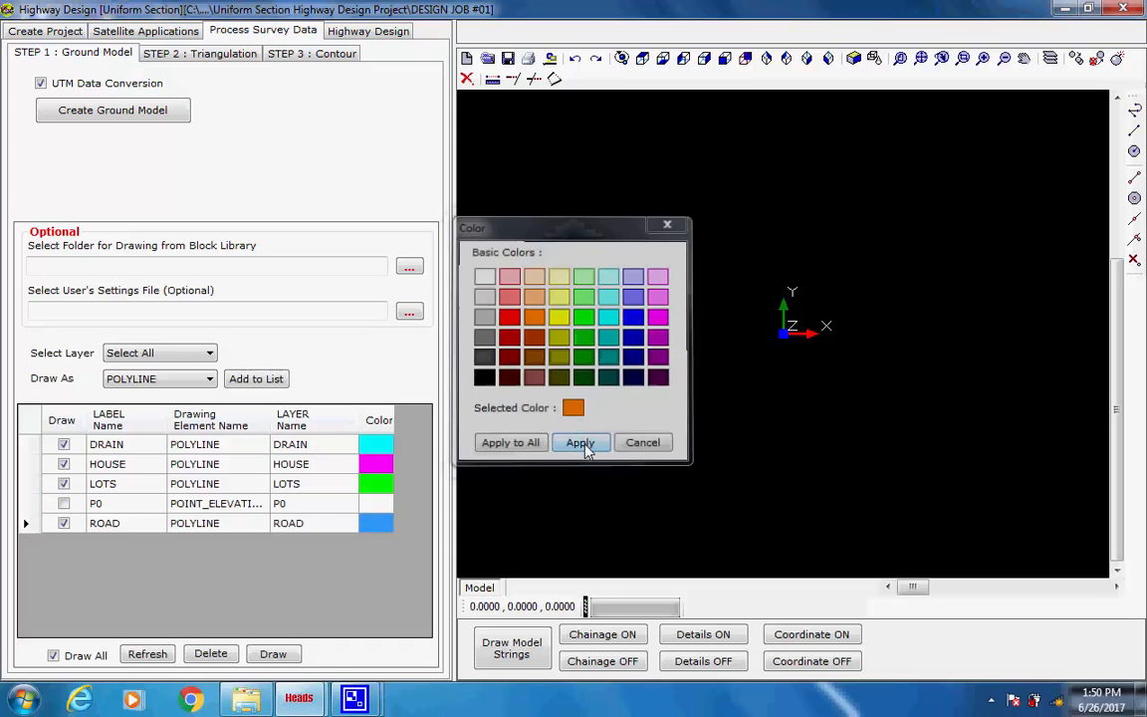
{"action": "left_click", "coordinate": [273, 655]}
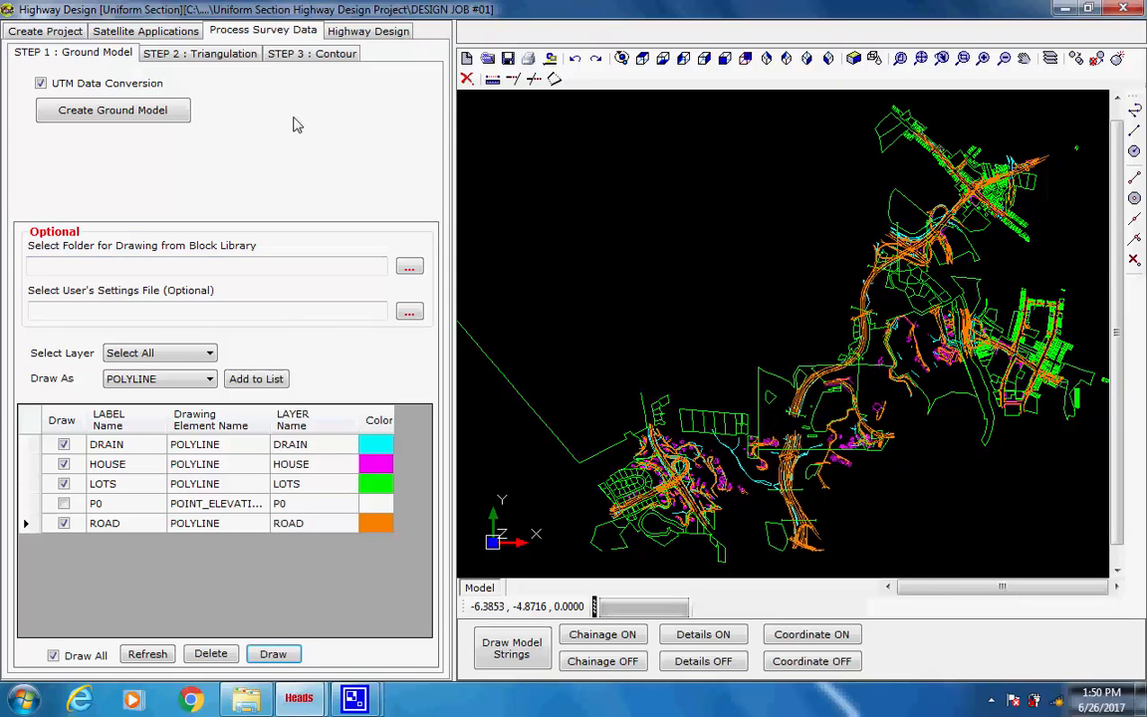
- Create the triangulation model from all the SURVEY strings, running the DTM generation through to completion
{"action": "left_click", "coordinate": [235, 56]}
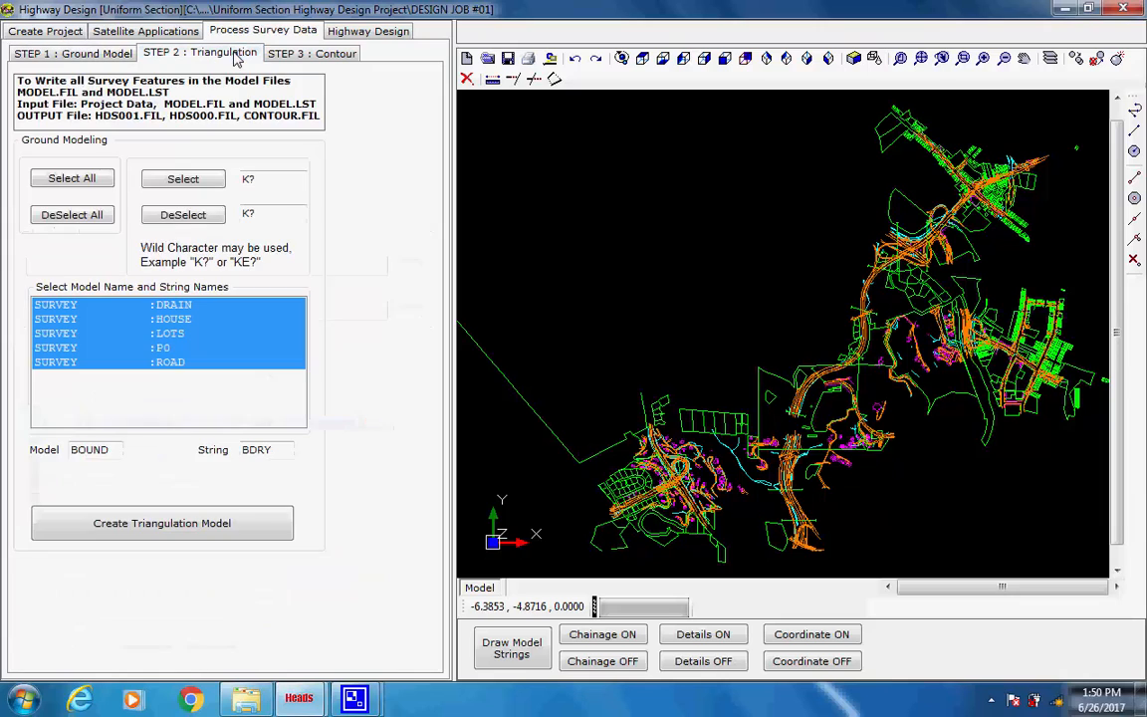
{"action": "left_click", "coordinate": [107, 219]}
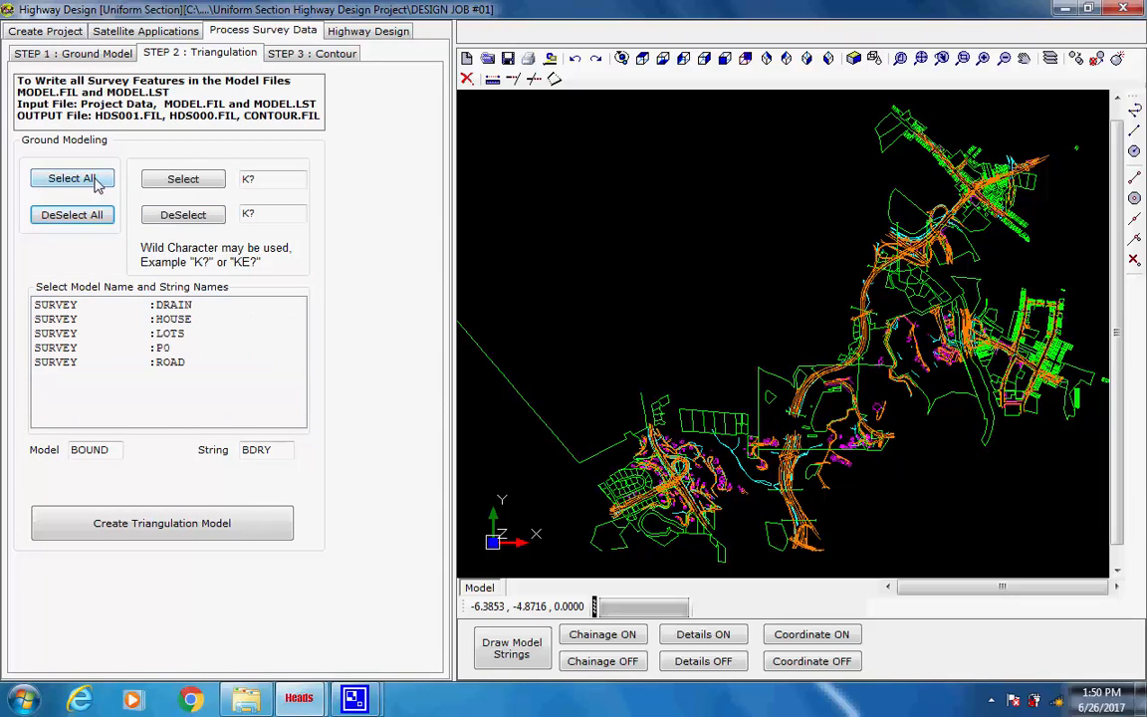
{"action": "left_click", "coordinate": [94, 181]}
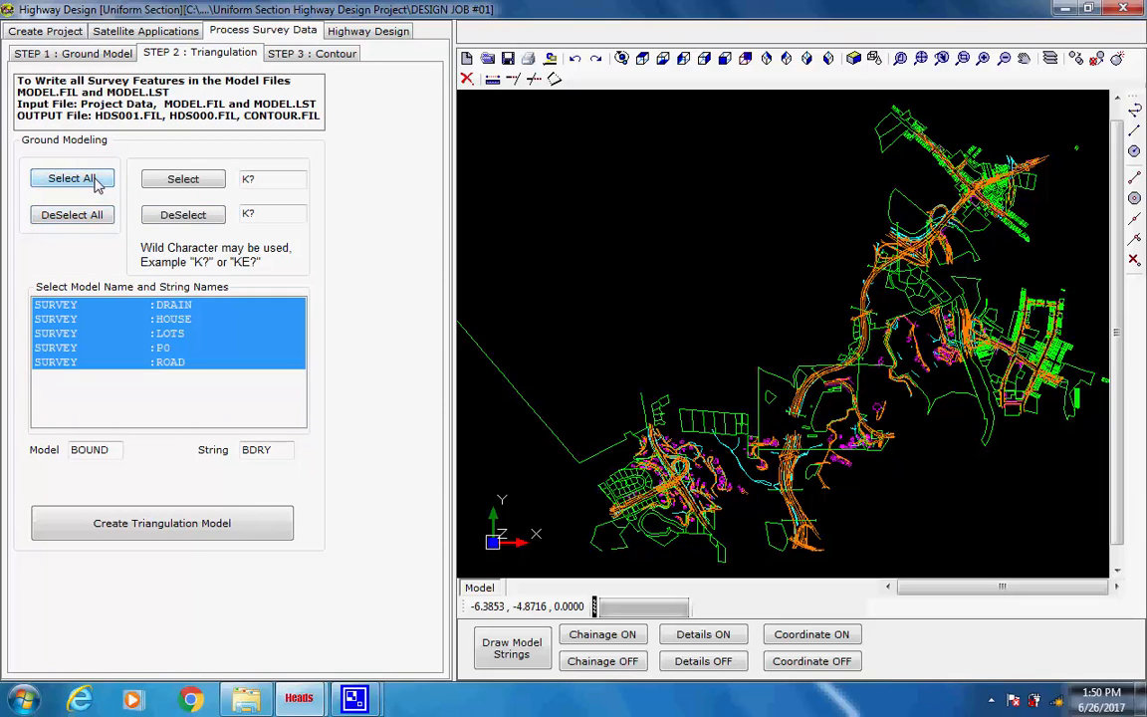
{"action": "left_click", "coordinate": [219, 533]}
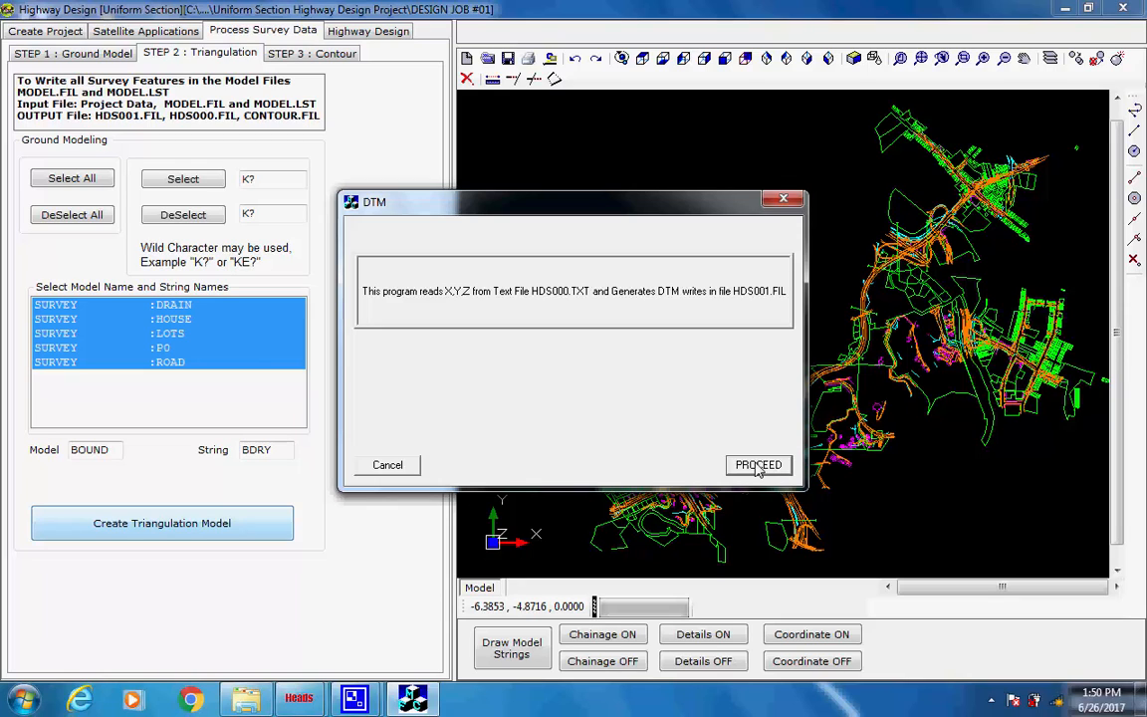
{"action": "left_click", "coordinate": [757, 466]}
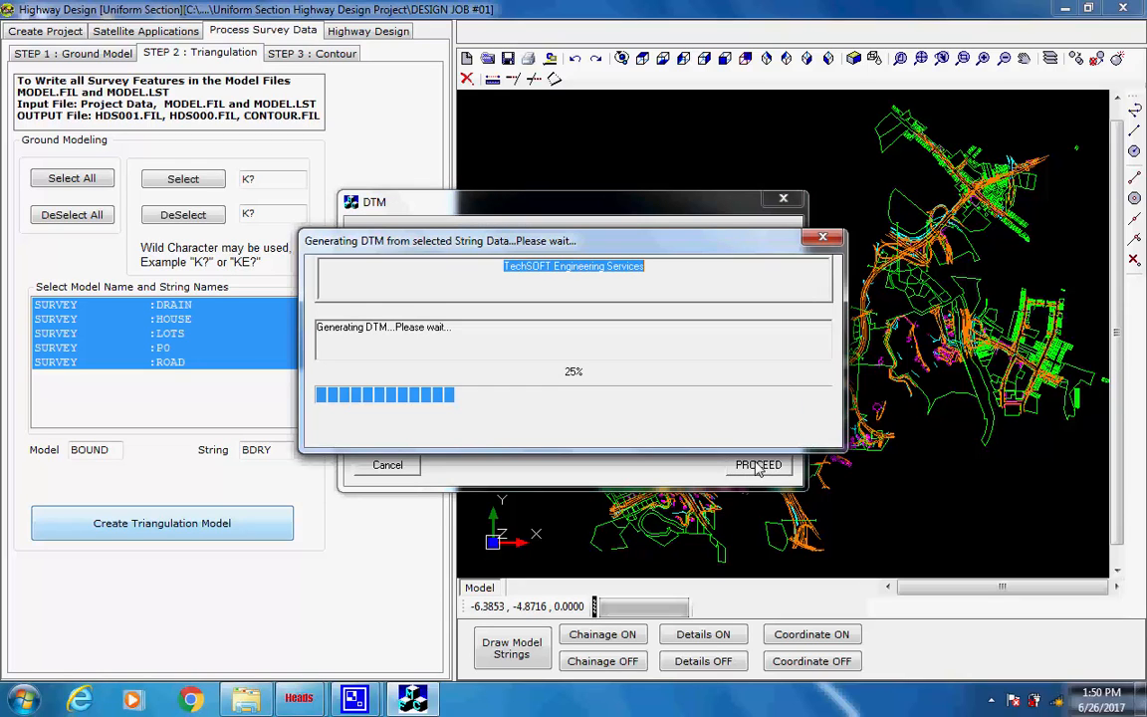
{"action": "left_click", "coordinate": [355, 698]}
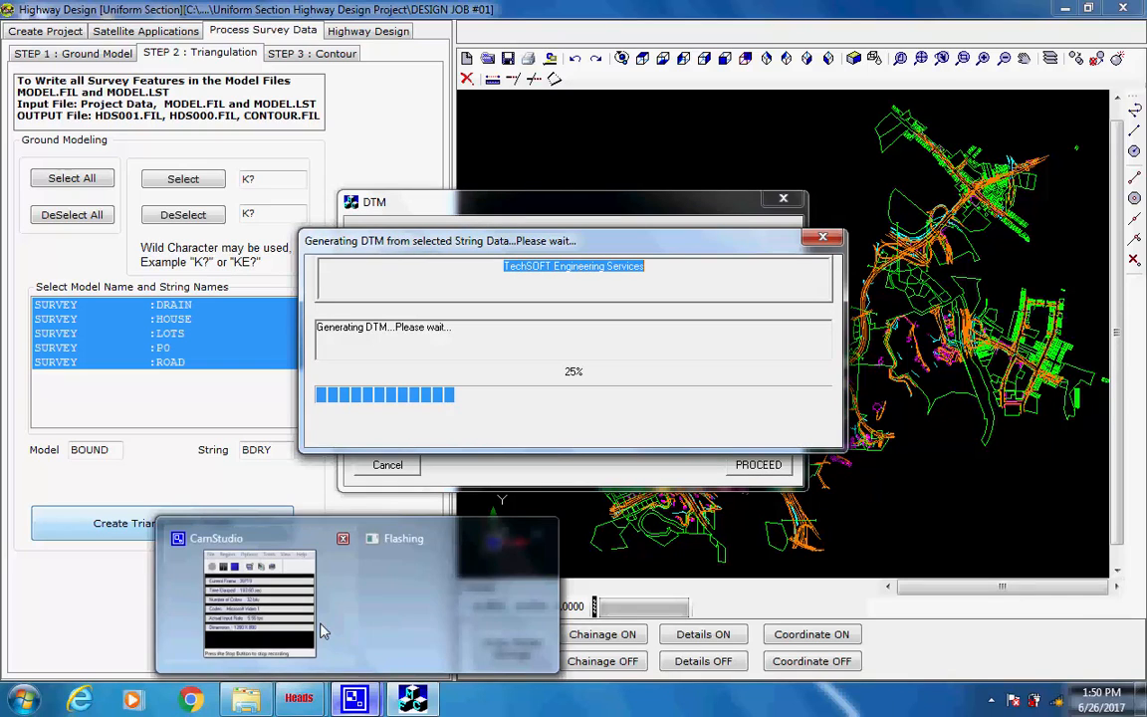
{"action": "left_click", "coordinate": [321, 630]}
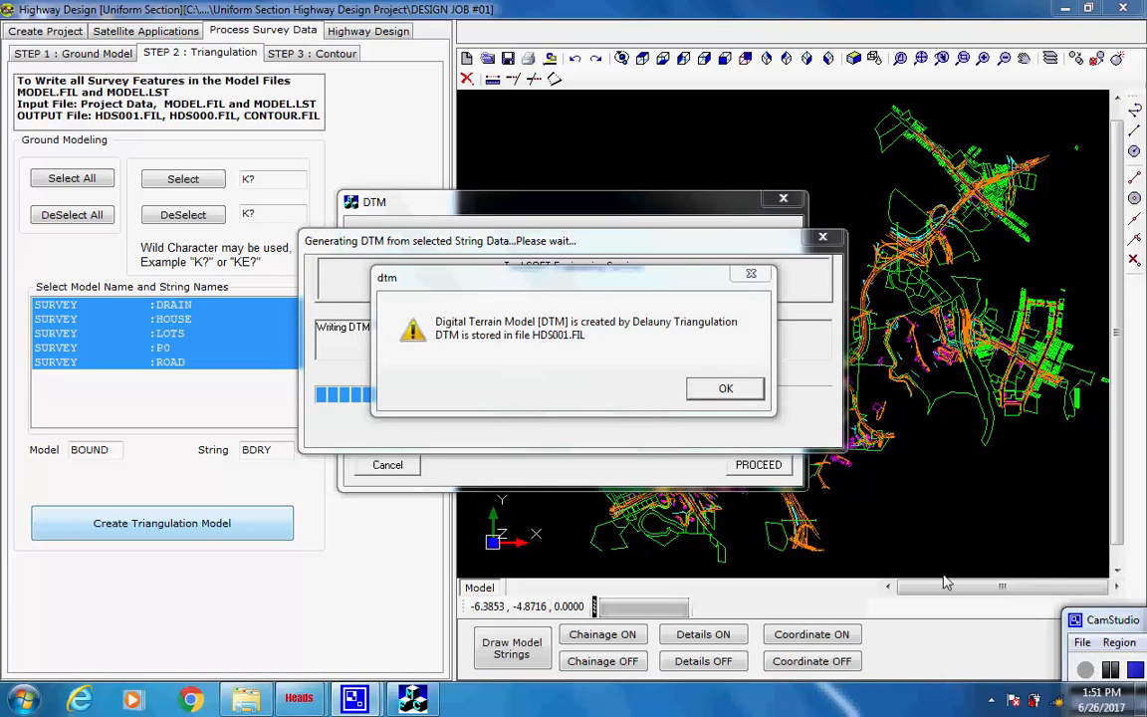
{"action": "left_click", "coordinate": [725, 390]}
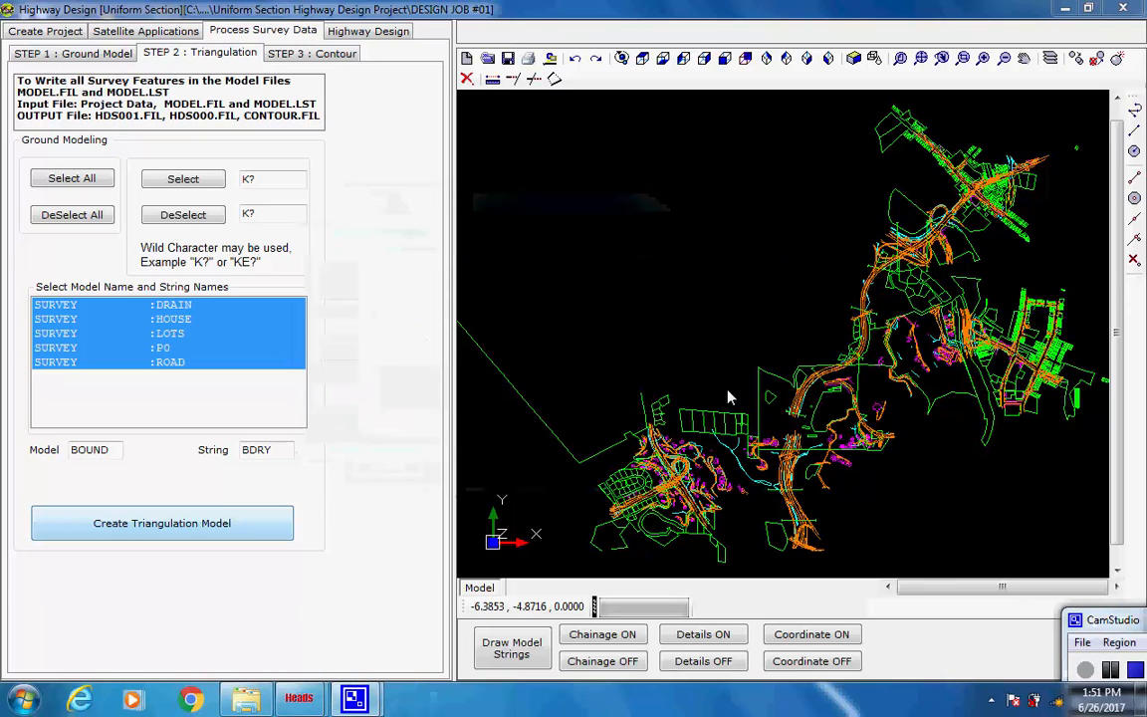
- Create the contour model with increments of 1.0 for primary contours, 5.0 for secondary contours and 5.0 for elevation text
{"action": "left_click", "coordinate": [335, 55]}
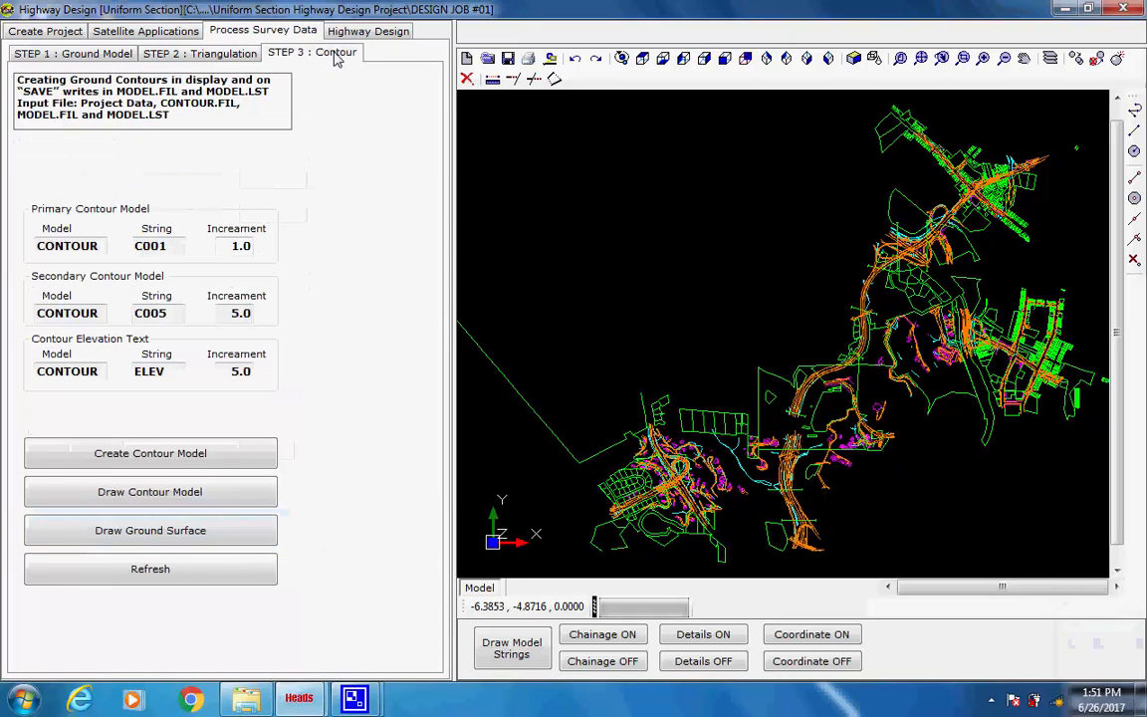
{"action": "double_click", "coordinate": [253, 249]}
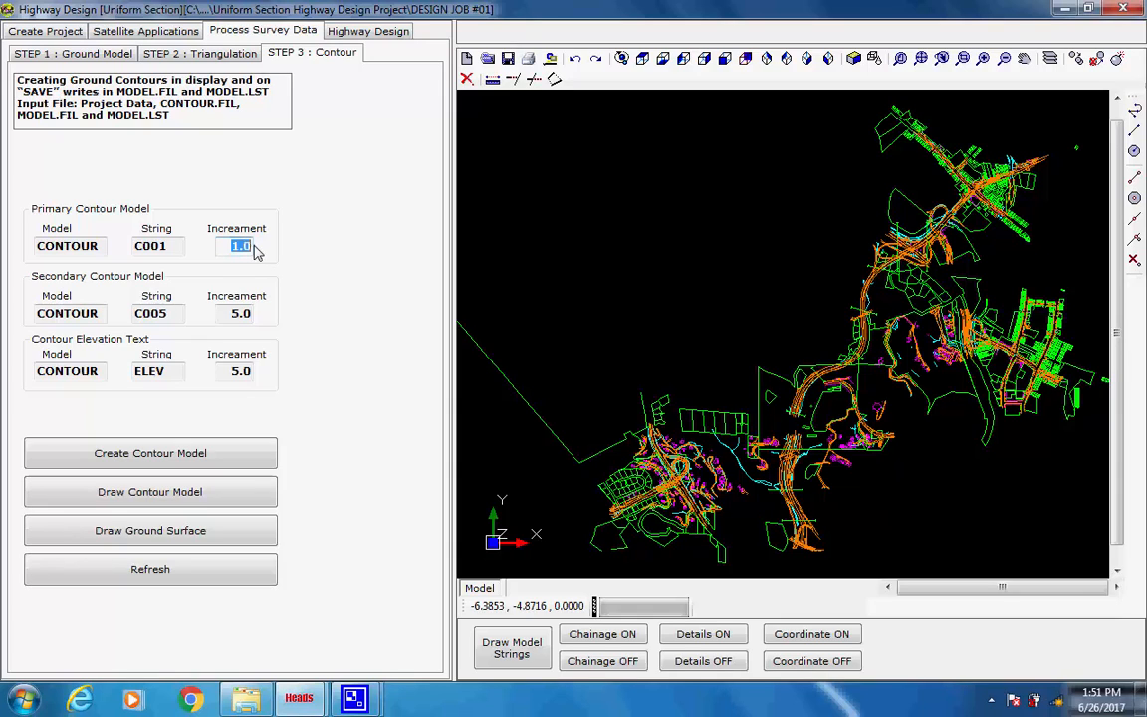
{"action": "double_click", "coordinate": [254, 317]}
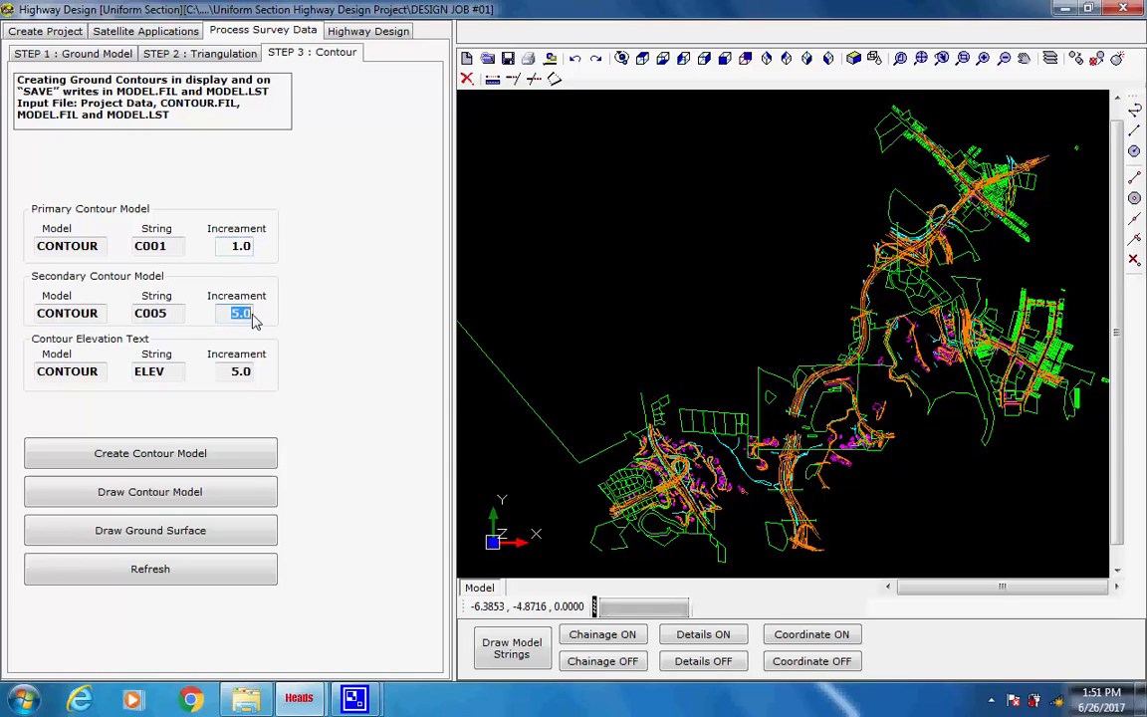
{"action": "double_click", "coordinate": [251, 374]}
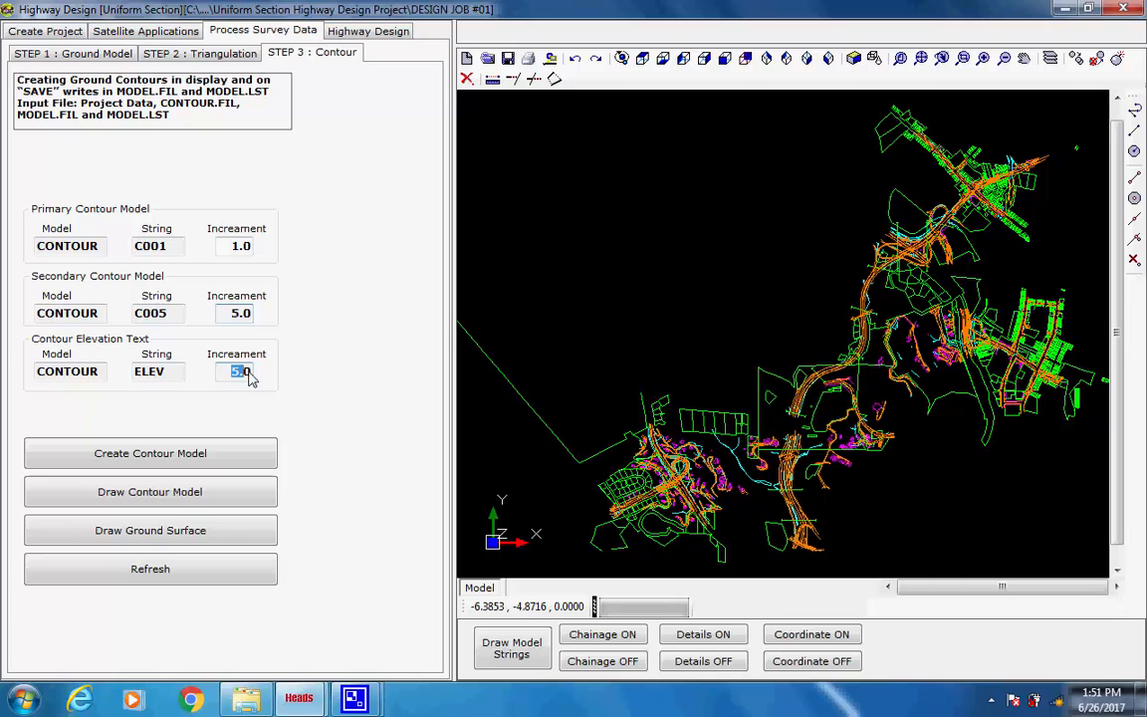
{"action": "left_click", "coordinate": [219, 459]}
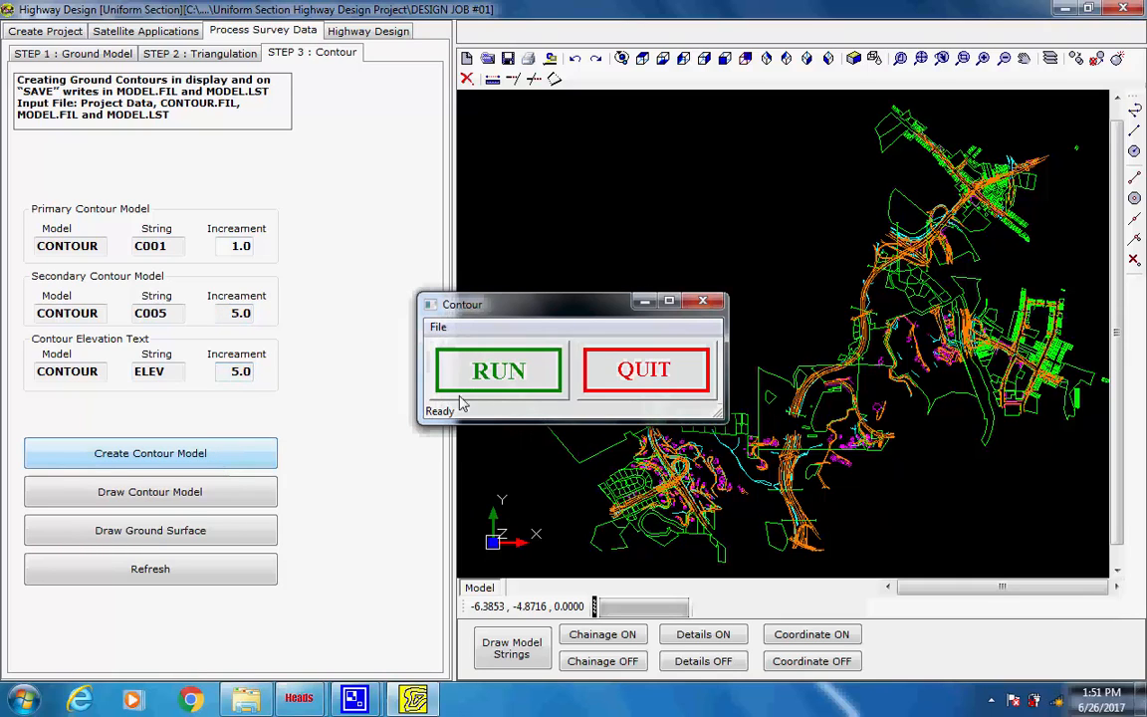
{"action": "left_click", "coordinate": [540, 376]}
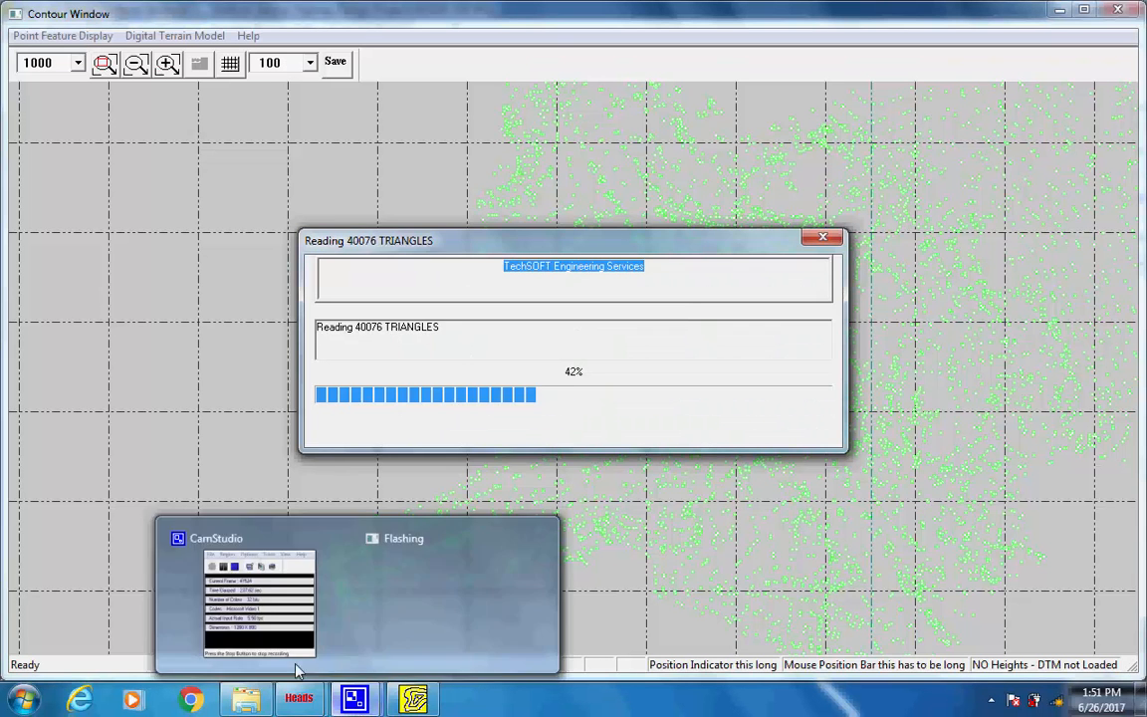
{"action": "left_click", "coordinate": [265, 597]}
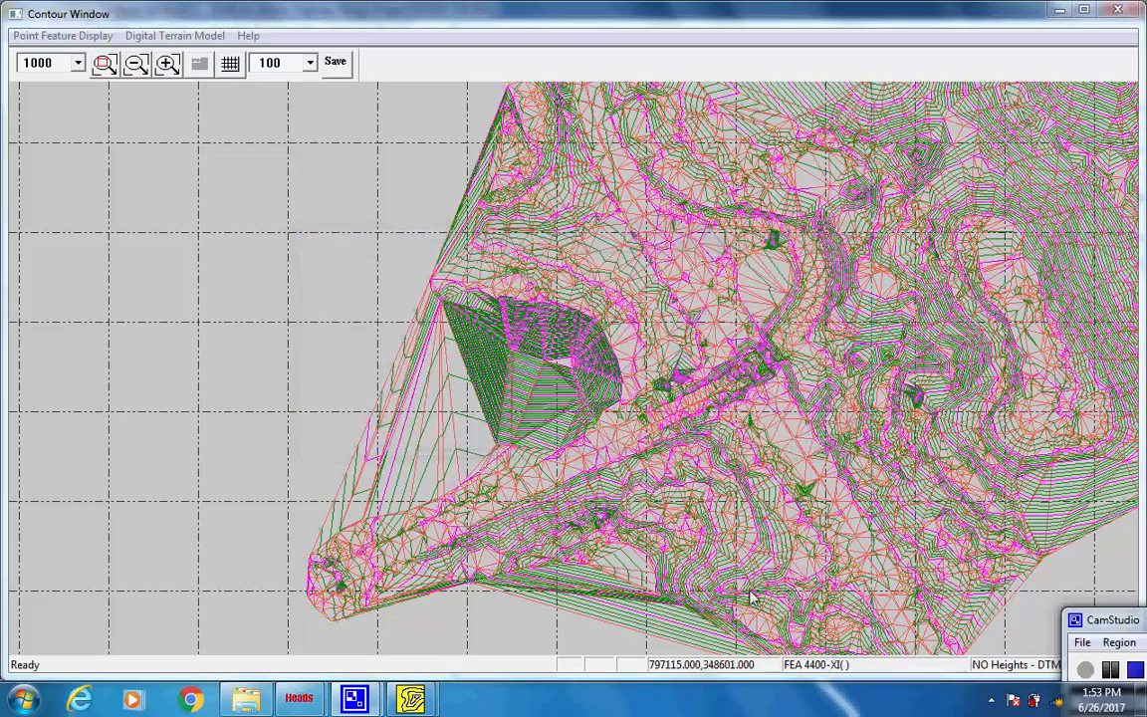
- Save the generated contours and quit the Contour program, then draw the contour model over the survey strings
{"action": "left_click", "coordinate": [335, 68]}
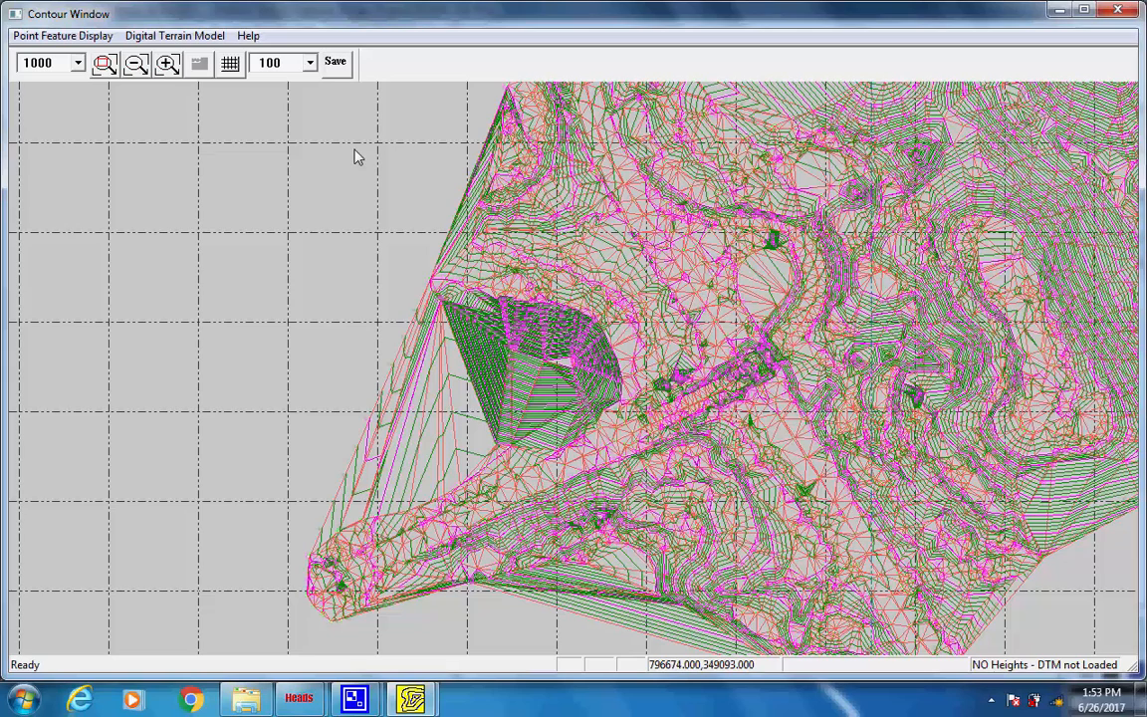
{"action": "left_click", "coordinate": [411, 700]}
{"action": "left_click", "coordinate": [379, 606]}
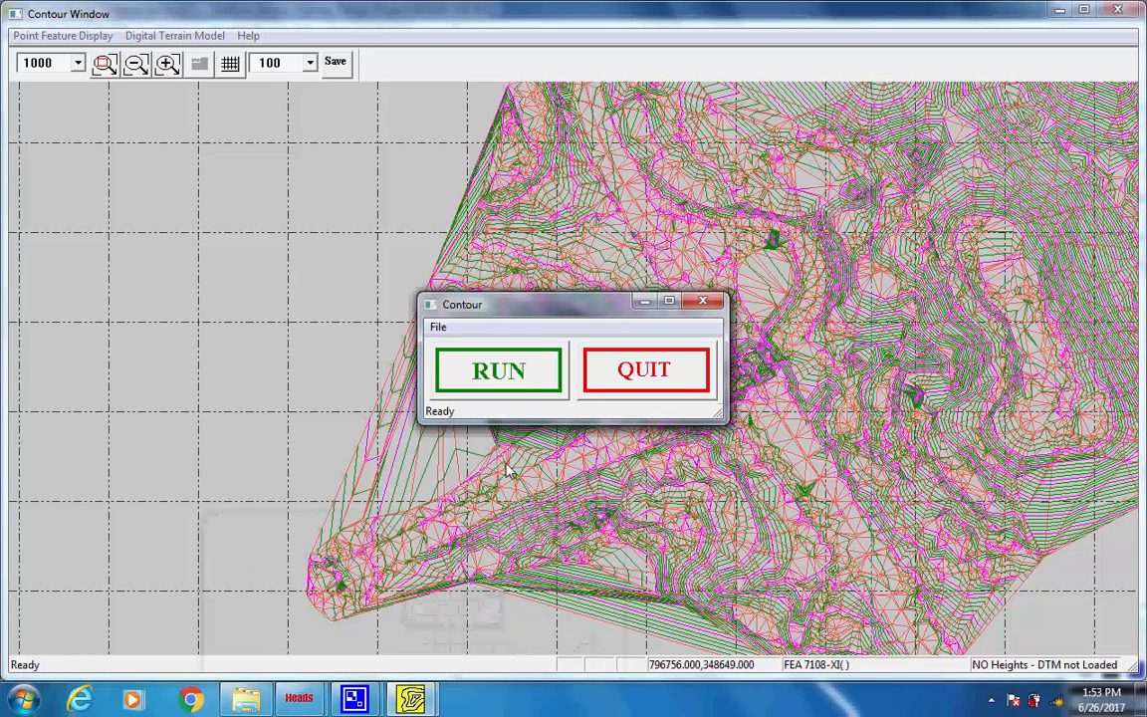
{"action": "left_click", "coordinate": [677, 386]}
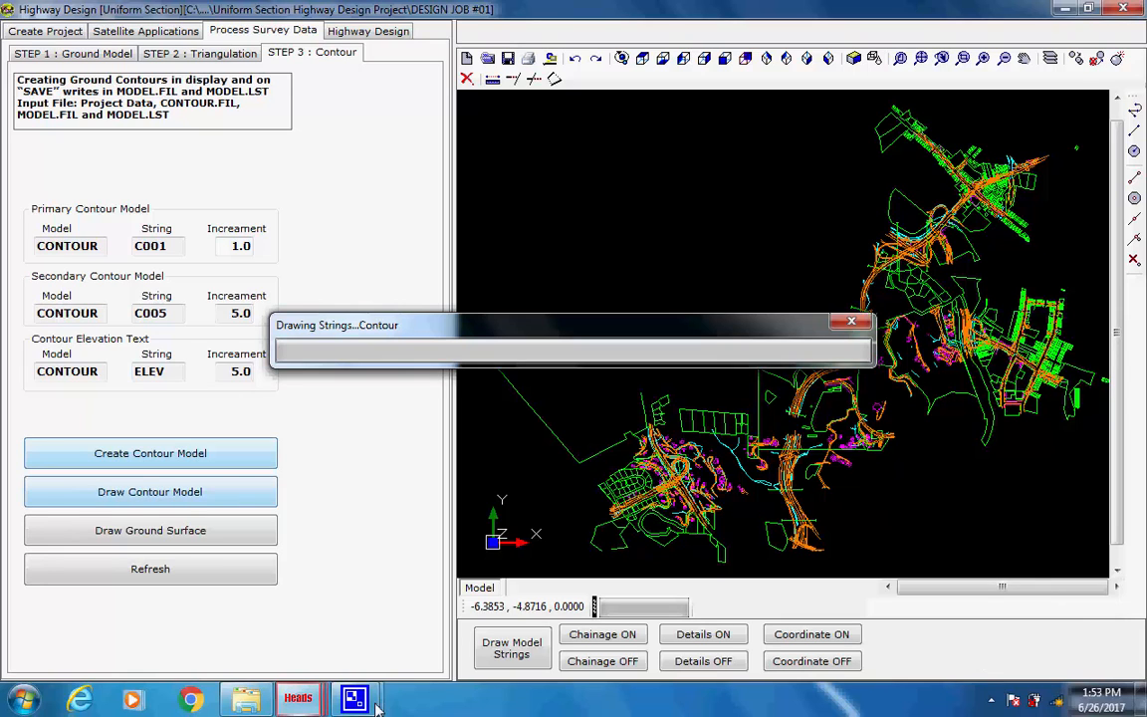
{"action": "mouse_move", "coordinate": [366, 701]}
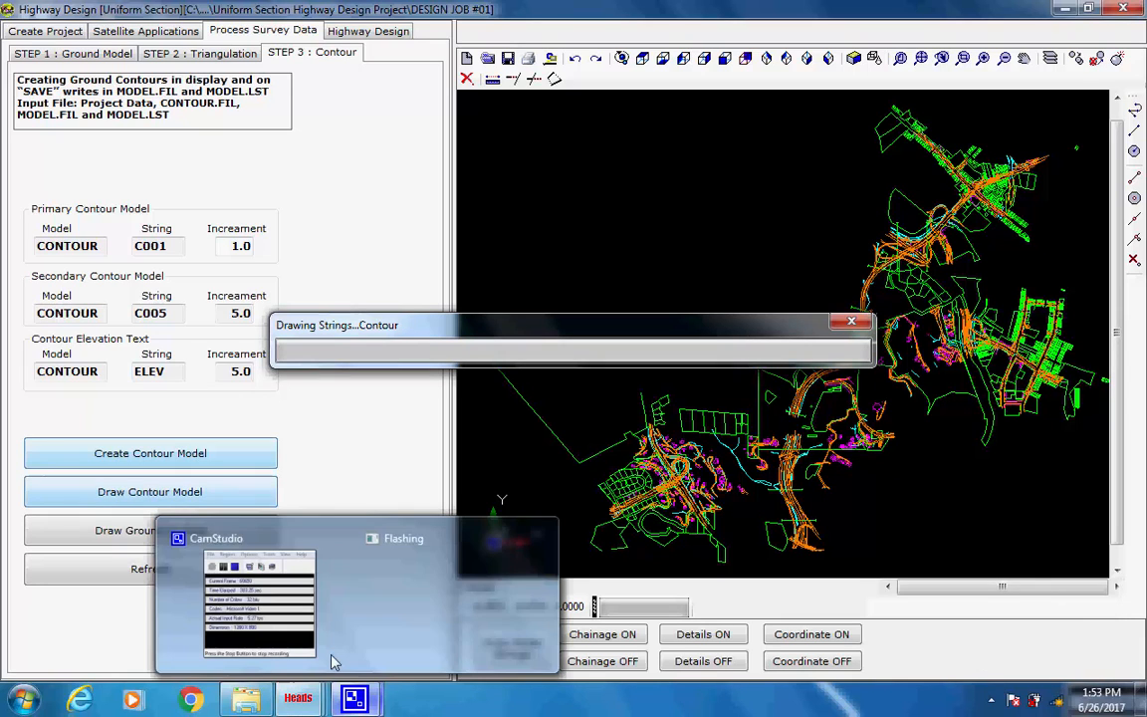
{"action": "left_click", "coordinate": [335, 662]}
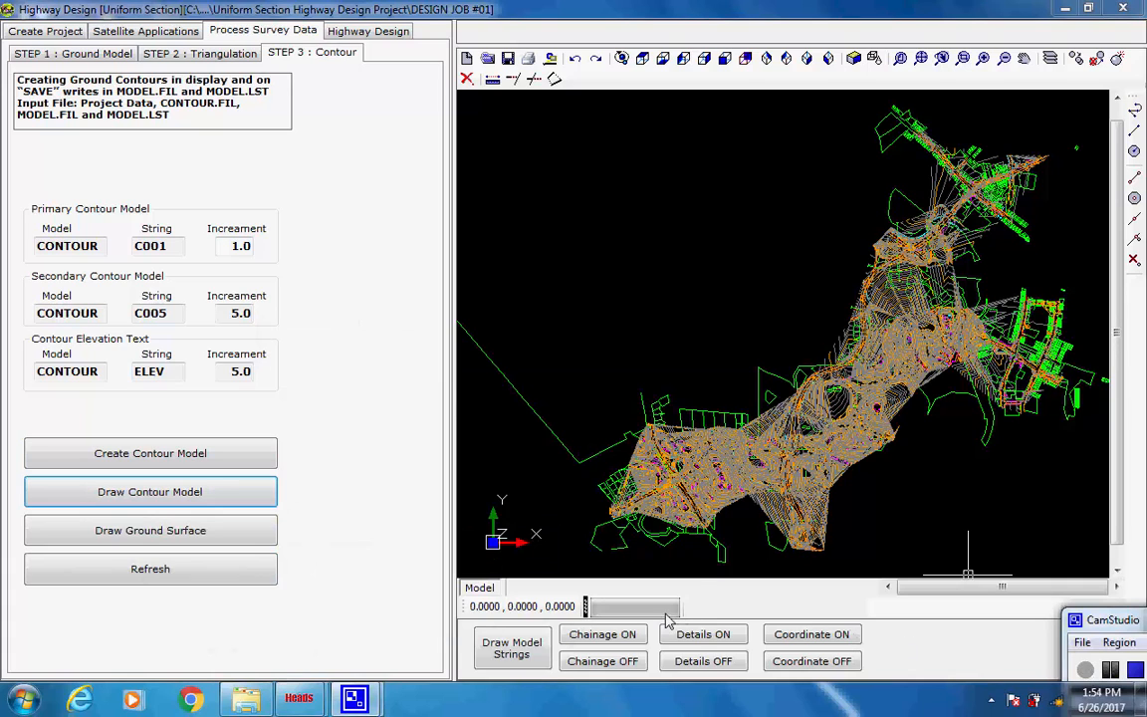
- Start the horizontal alignment design with the New HALIGN Design option, opening the project drawing in HEADS Viewer
{"action": "left_click", "coordinate": [345, 33]}
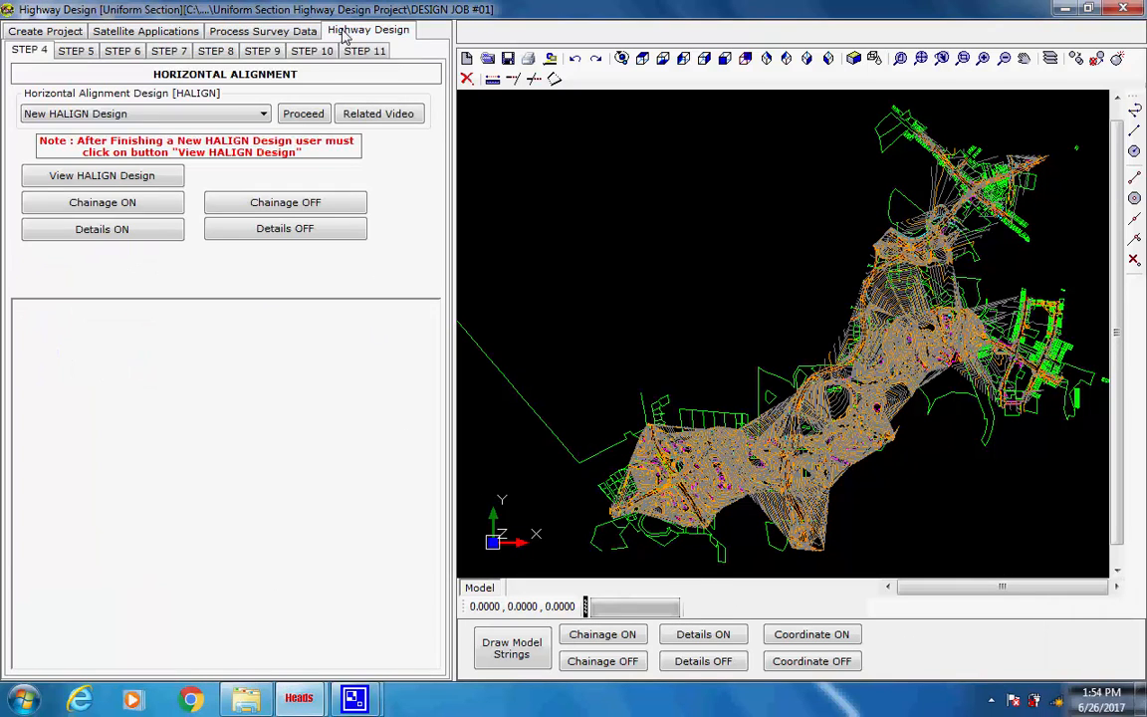
{"action": "left_click", "coordinate": [265, 116]}
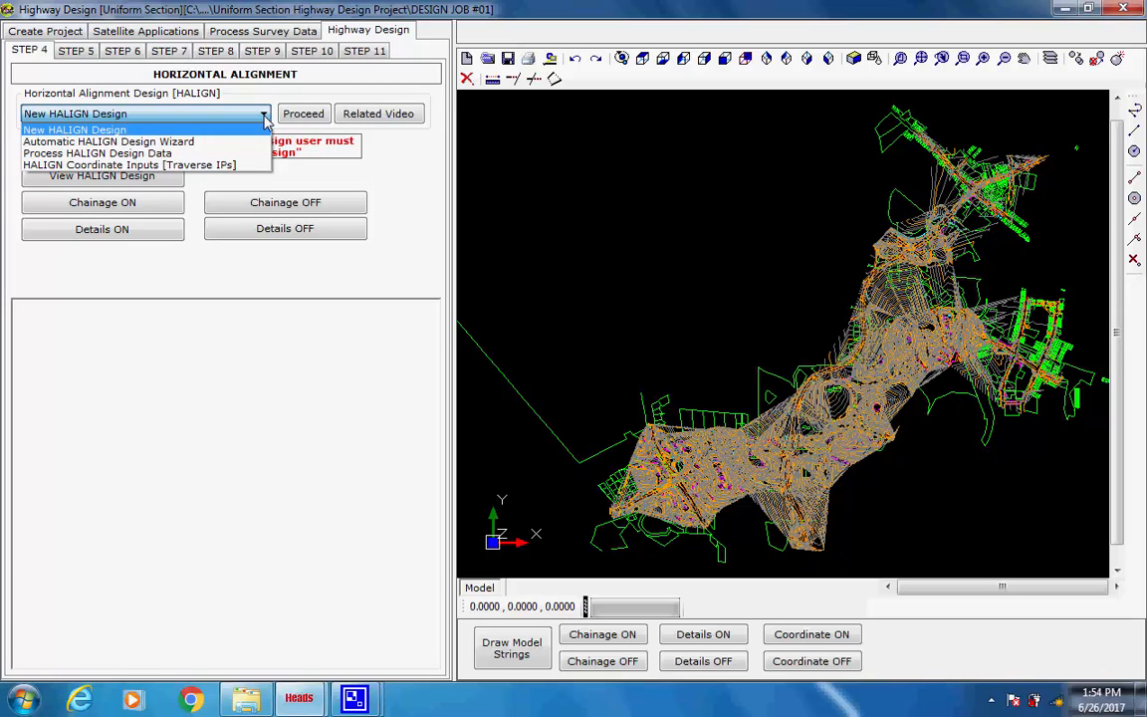
{"action": "left_click", "coordinate": [264, 116]}
{"action": "left_click", "coordinate": [299, 115]}
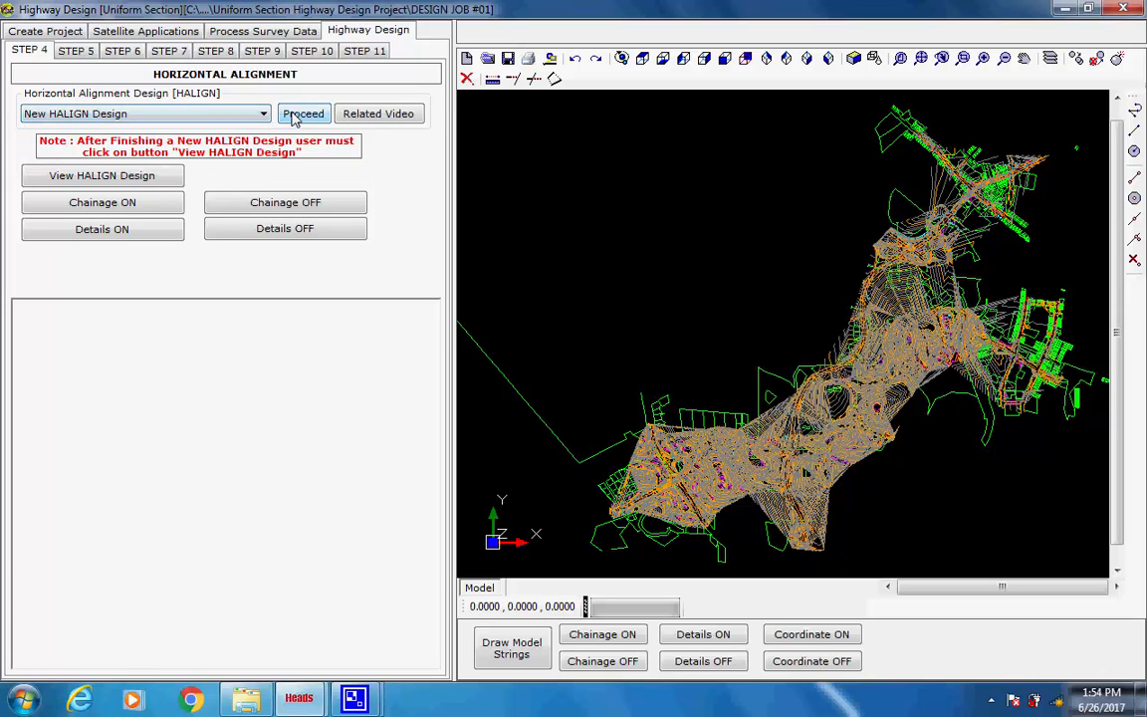
{"action": "mouse_move", "coordinate": [356, 699]}
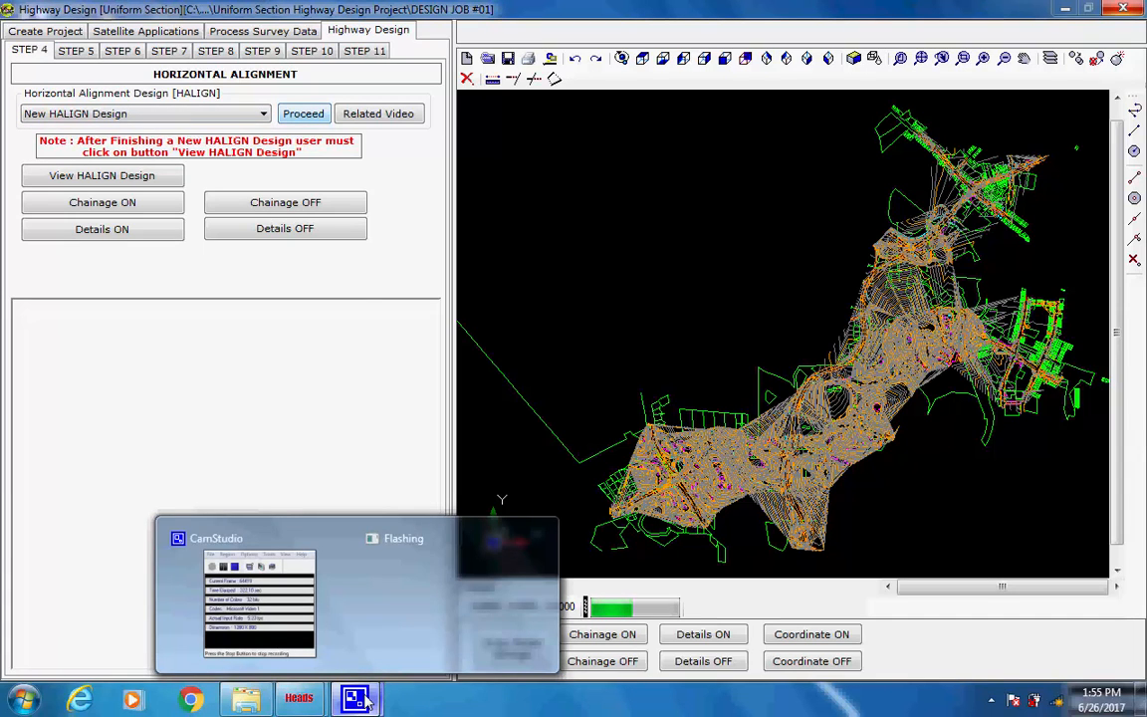
{"action": "left_click", "coordinate": [351, 657]}
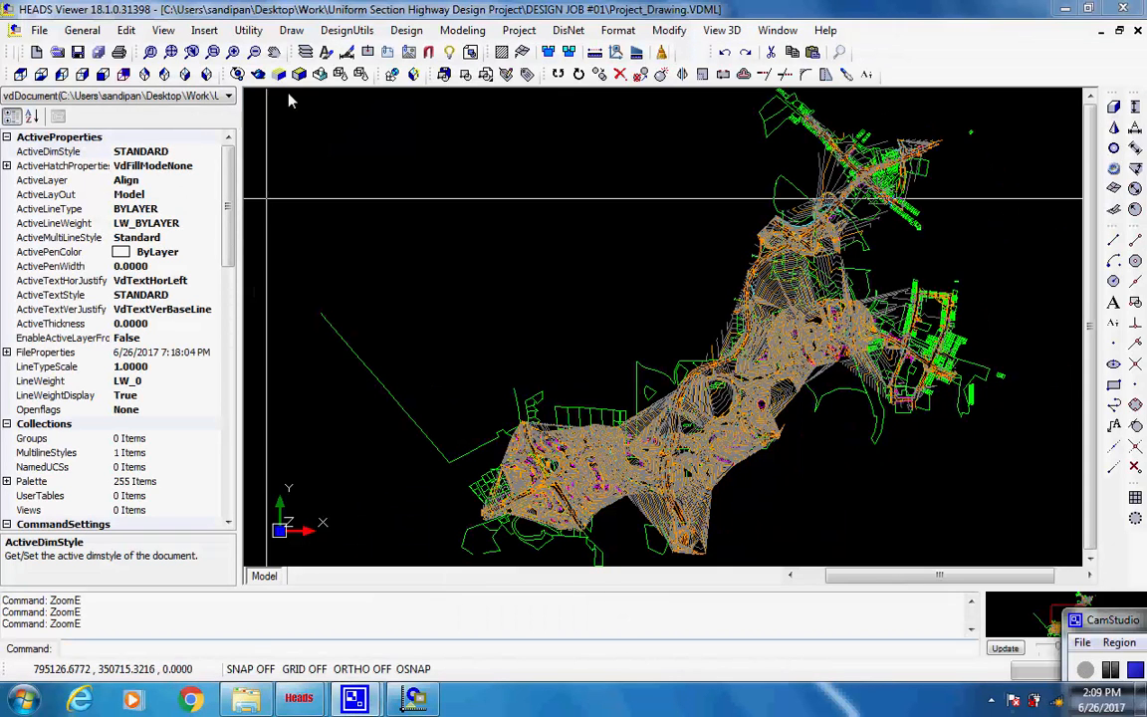
- Draw a seven-point polyline along the terrain model, from its southwest end through the middle to its eastern edge
{"action": "left_click", "coordinate": [291, 30]}
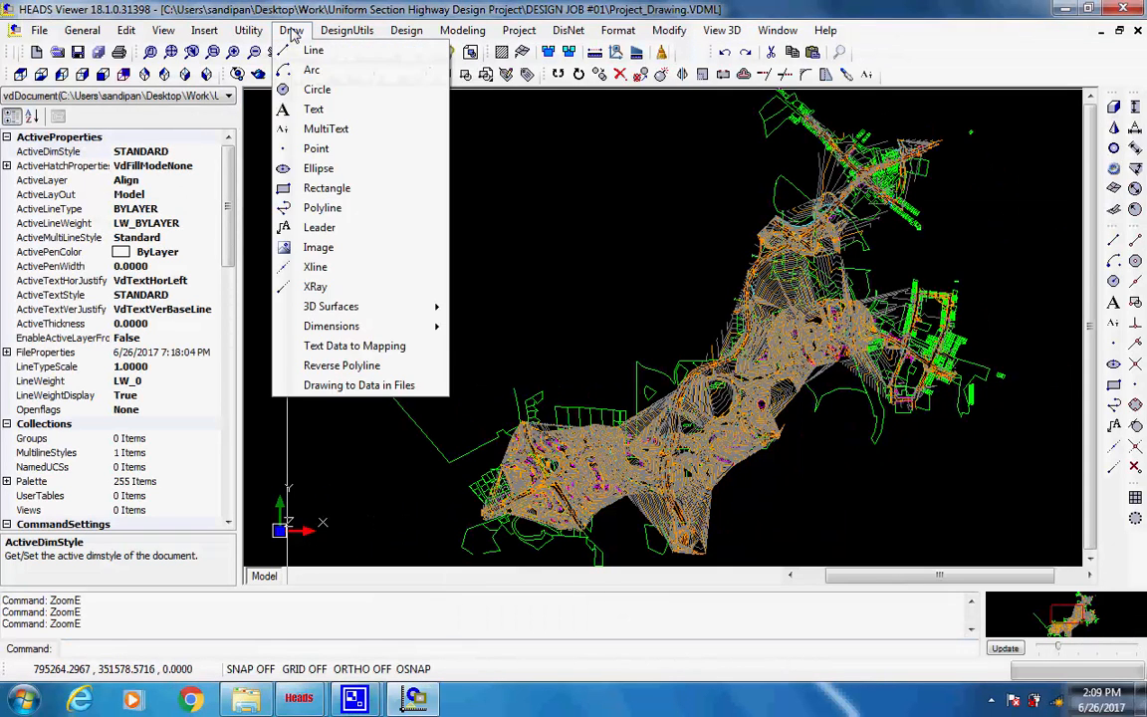
{"action": "left_click", "coordinate": [349, 209]}
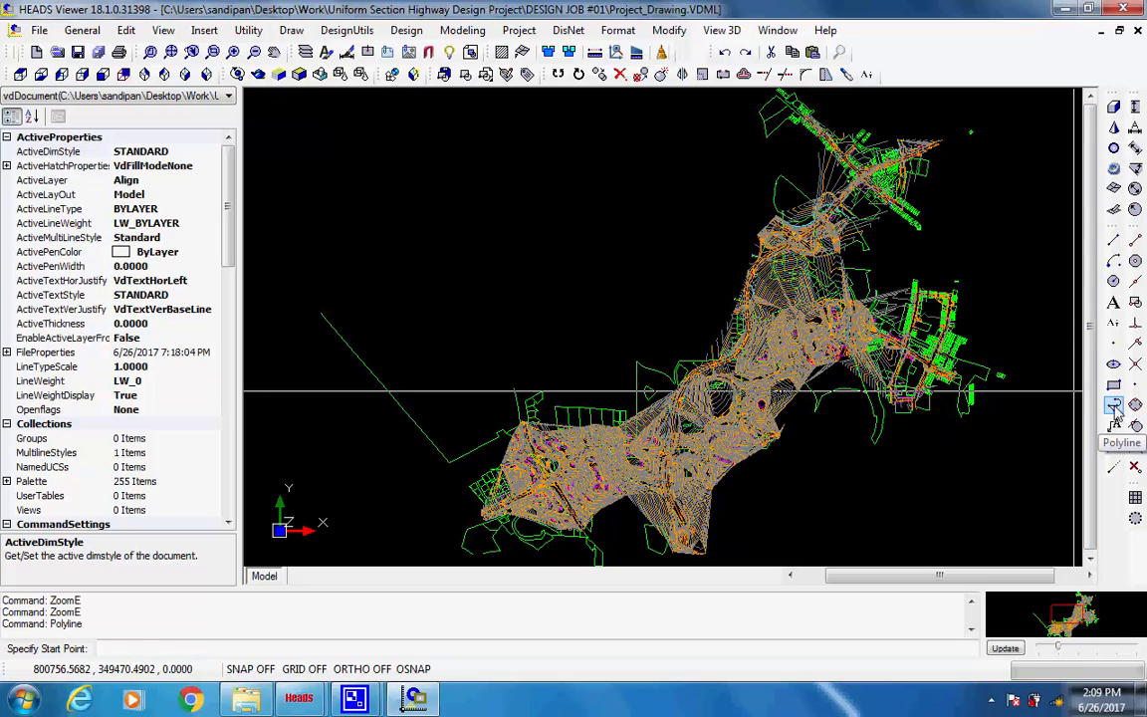
{"action": "left_click", "coordinate": [485, 517]}
{"action": "left_click", "coordinate": [642, 482]}
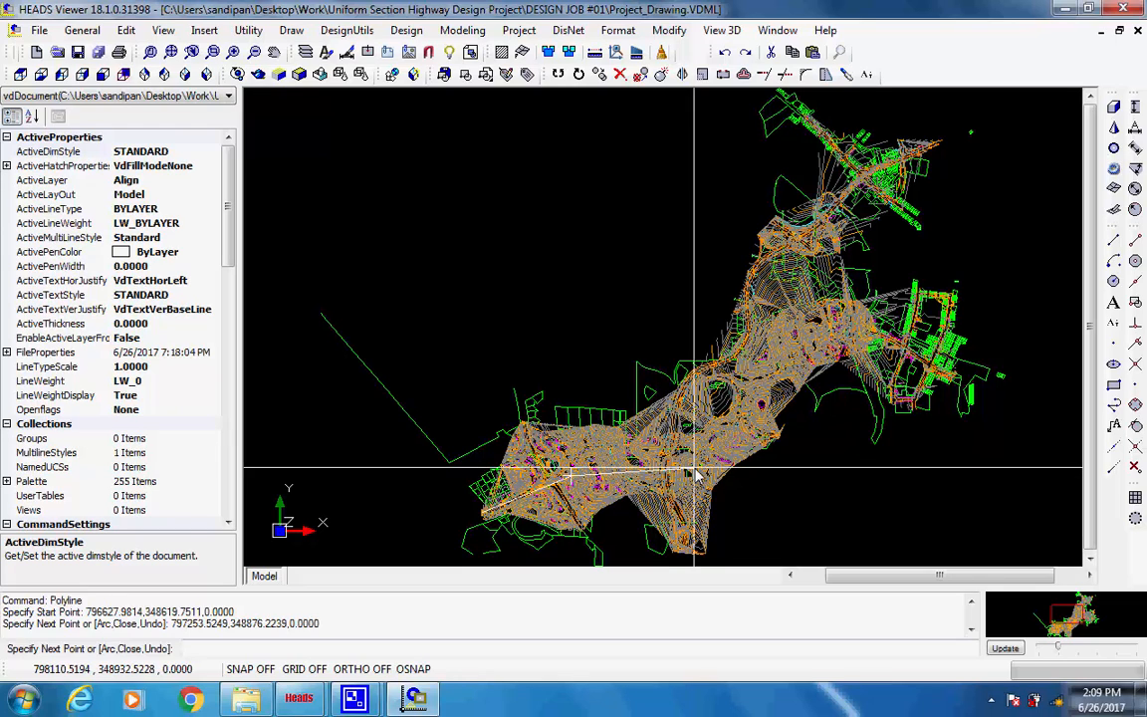
{"action": "left_click", "coordinate": [678, 472]}
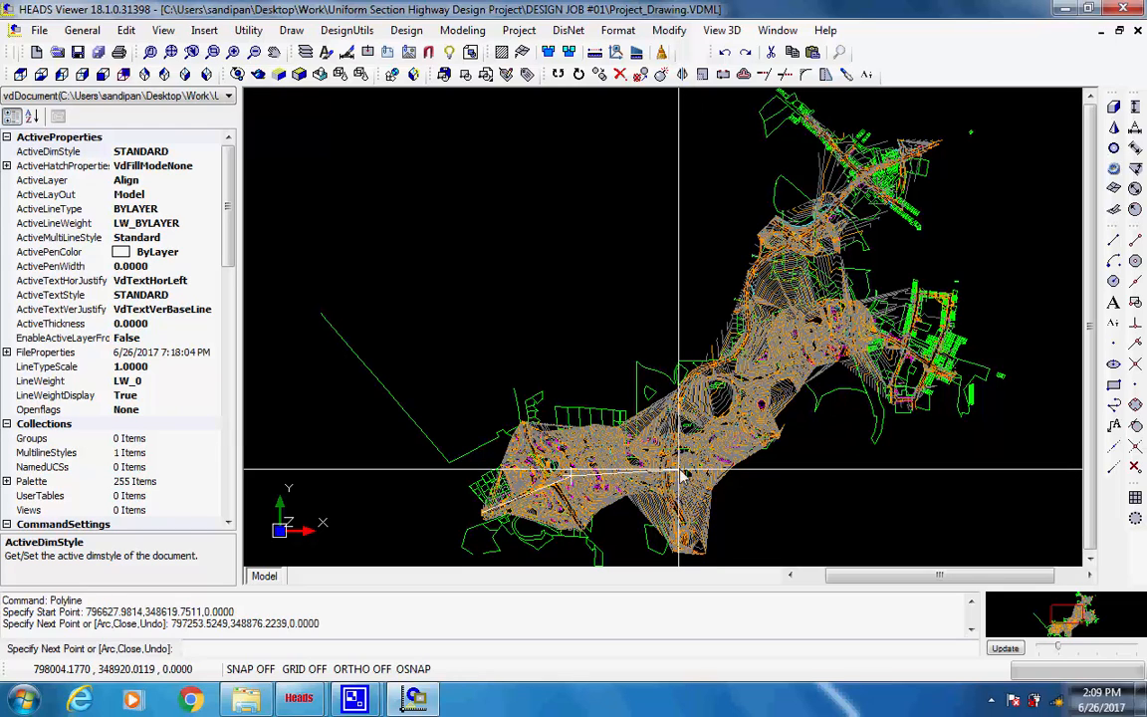
{"action": "left_click", "coordinate": [754, 432]}
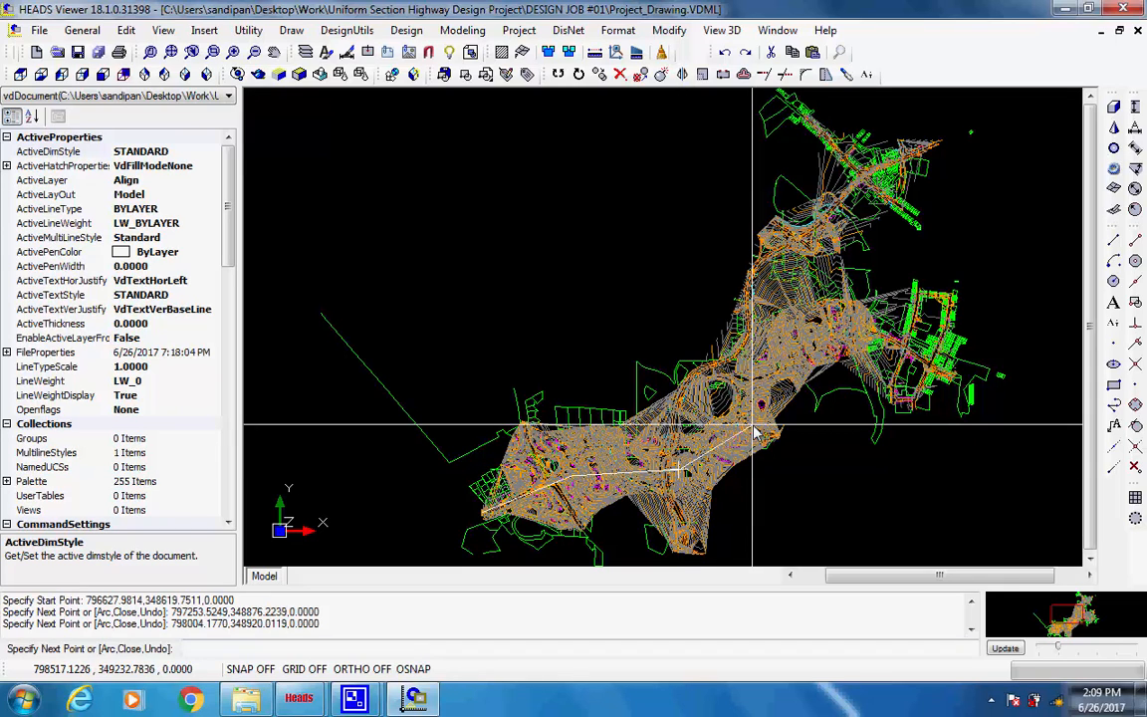
{"action": "left_click", "coordinate": [763, 351]}
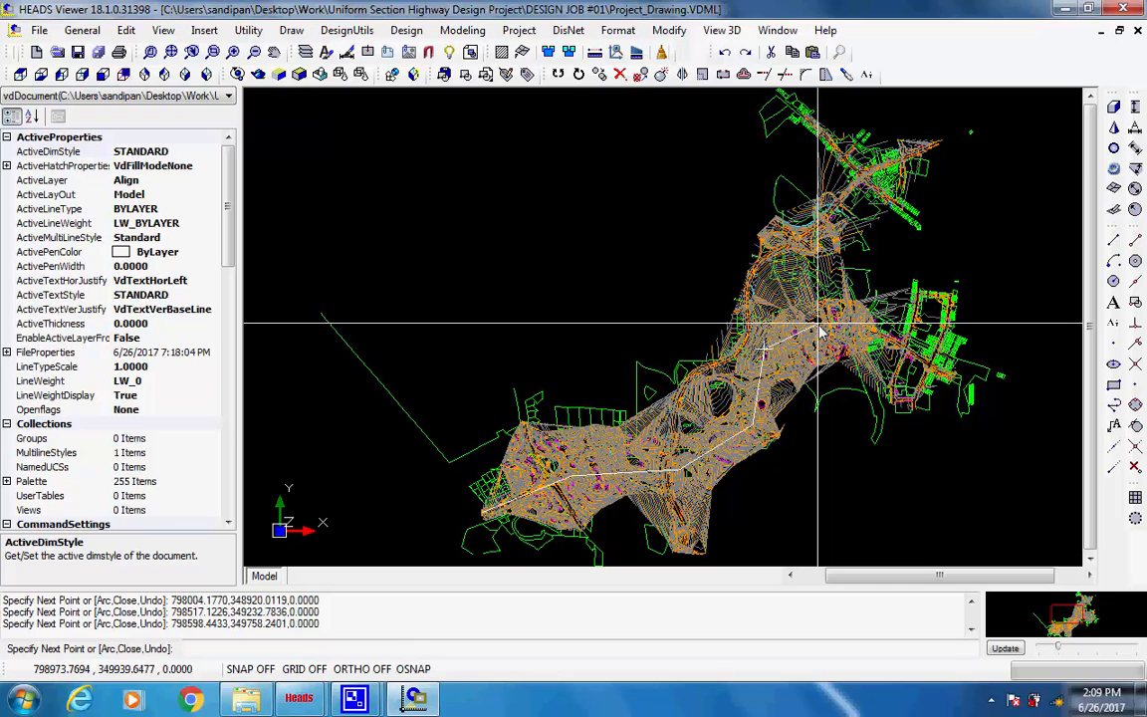
{"action": "left_click", "coordinate": [818, 331]}
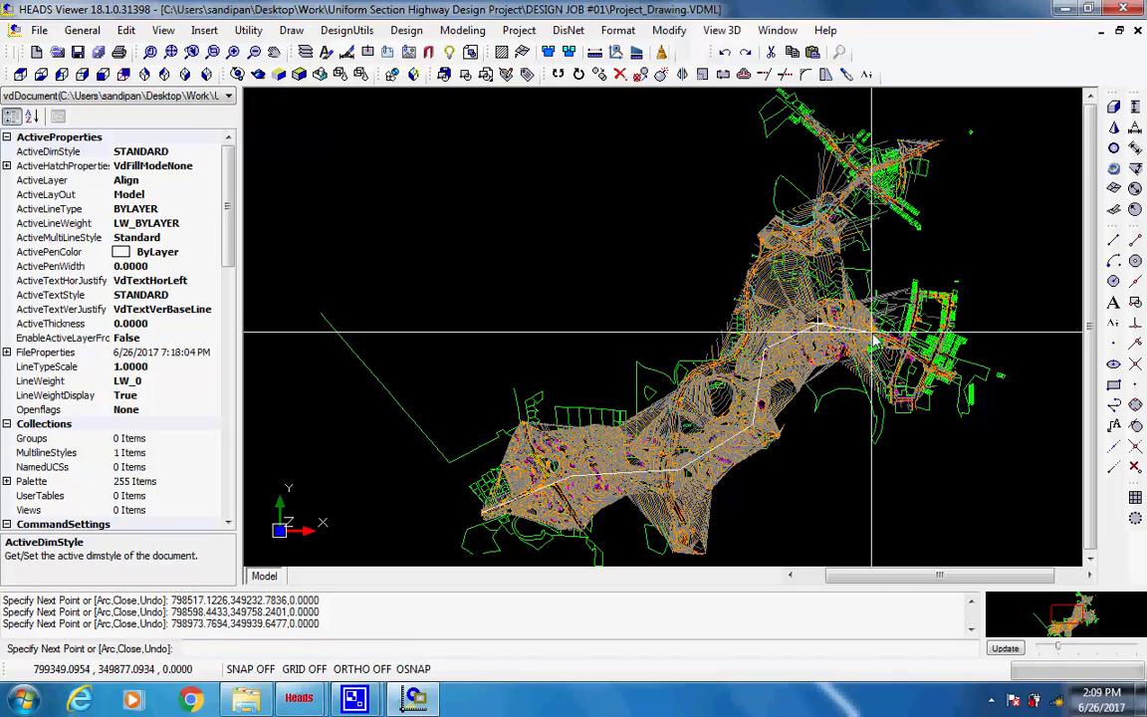
{"action": "left_click", "coordinate": [874, 332]}
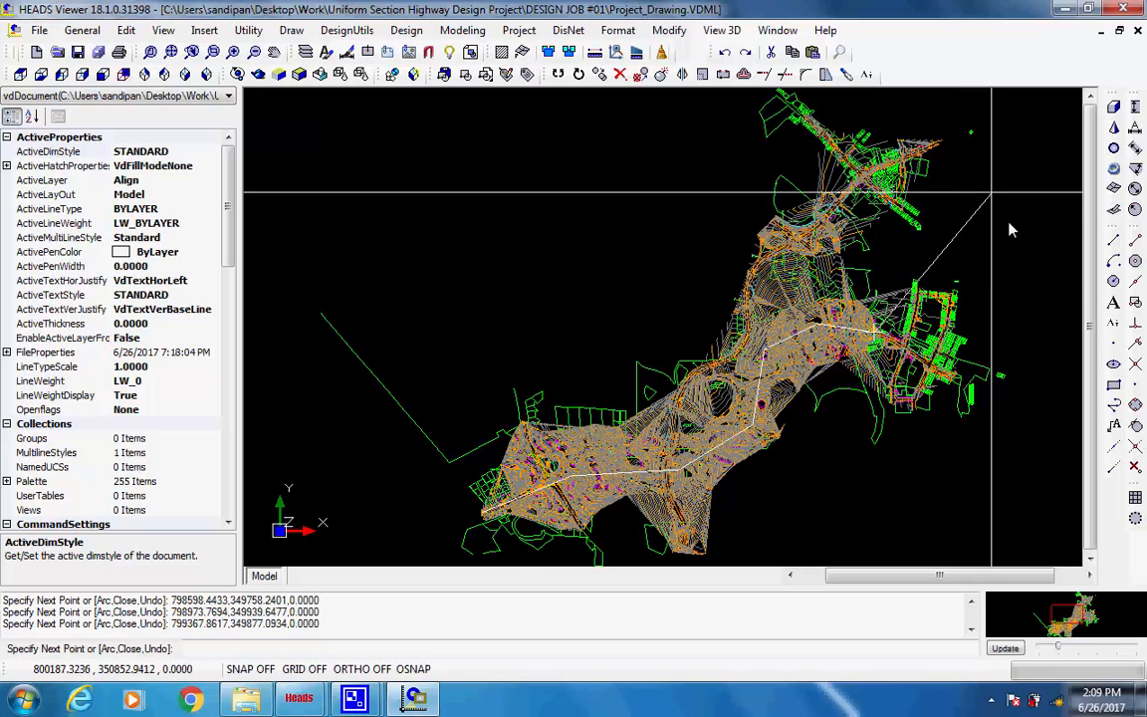
{"action": "key", "text": "Escape"}
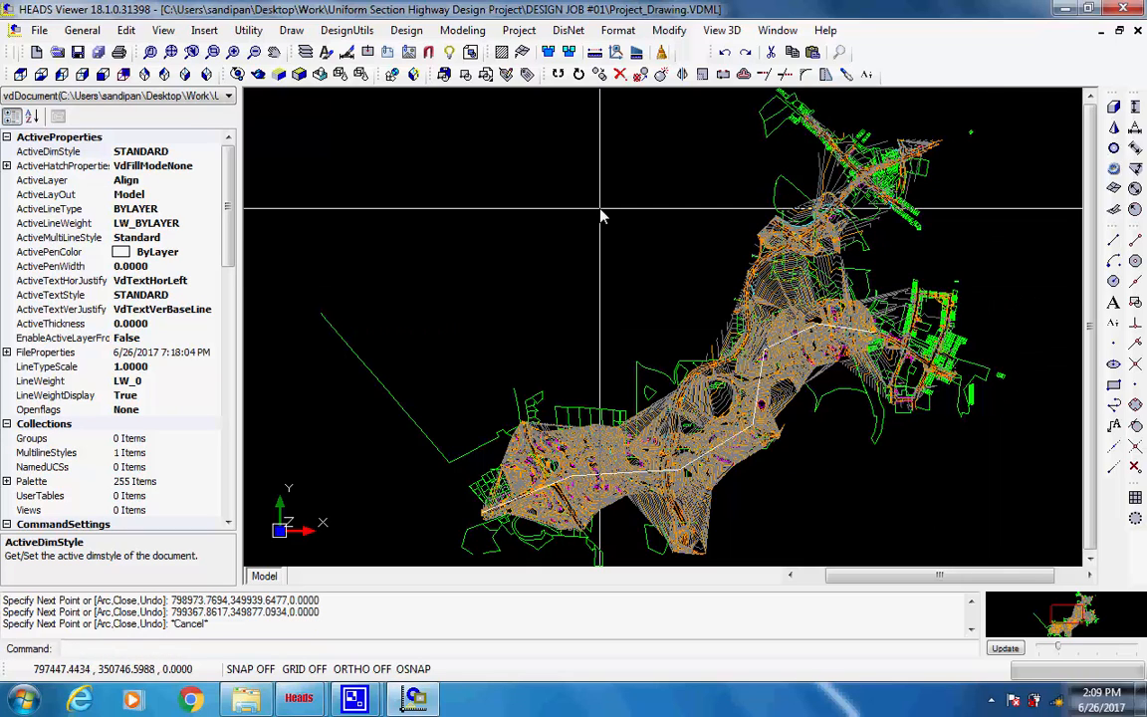
- Start a new horizontal alignment with the New HIP Method, using the drawn polyline as its source
{"action": "left_click", "coordinate": [409, 33]}
{"action": "mouse_move", "coordinate": [538, 71]}
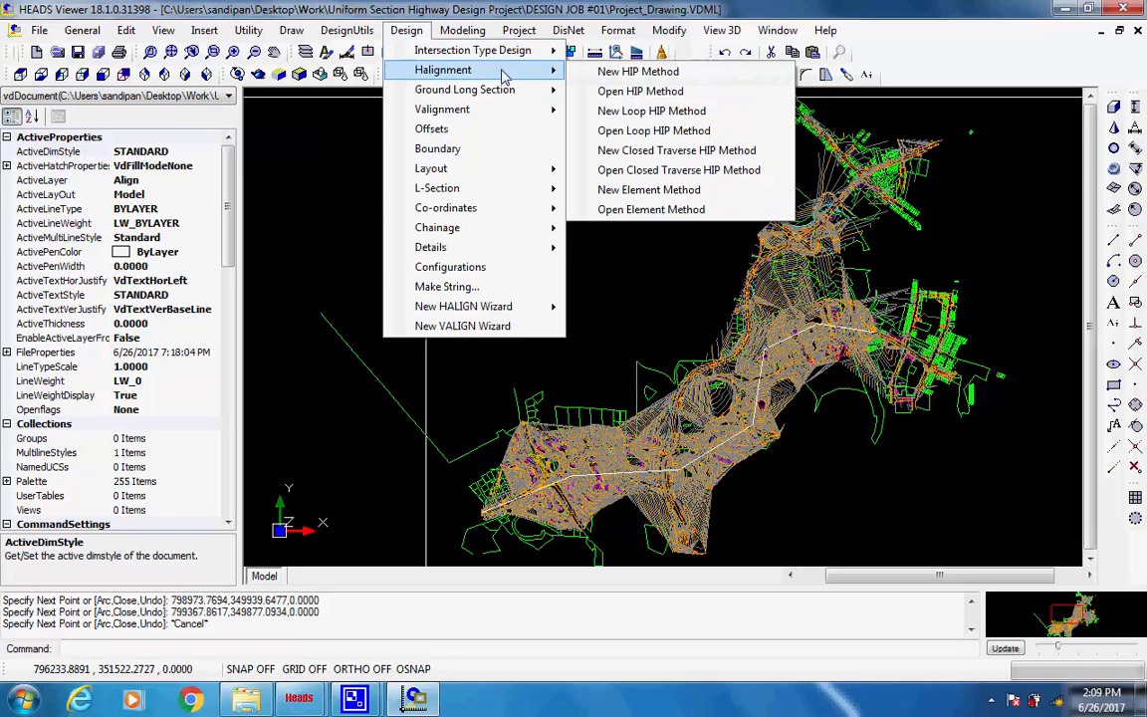
{"action": "left_click", "coordinate": [694, 74]}
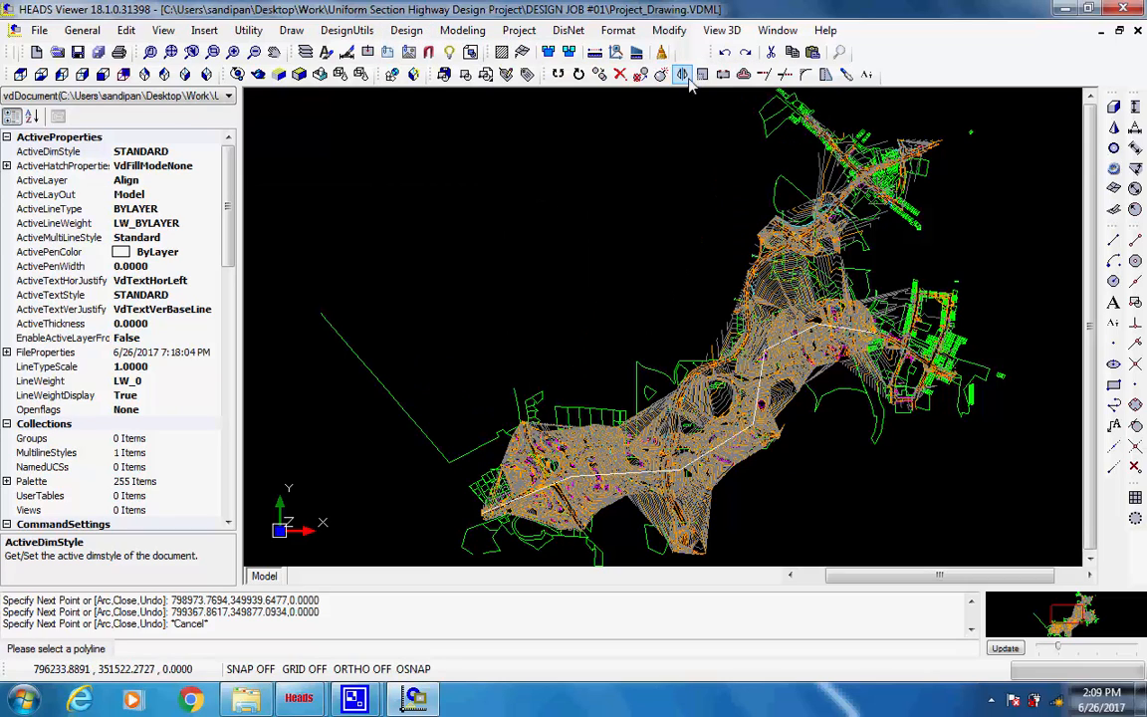
{"action": "left_click", "coordinate": [762, 369]}
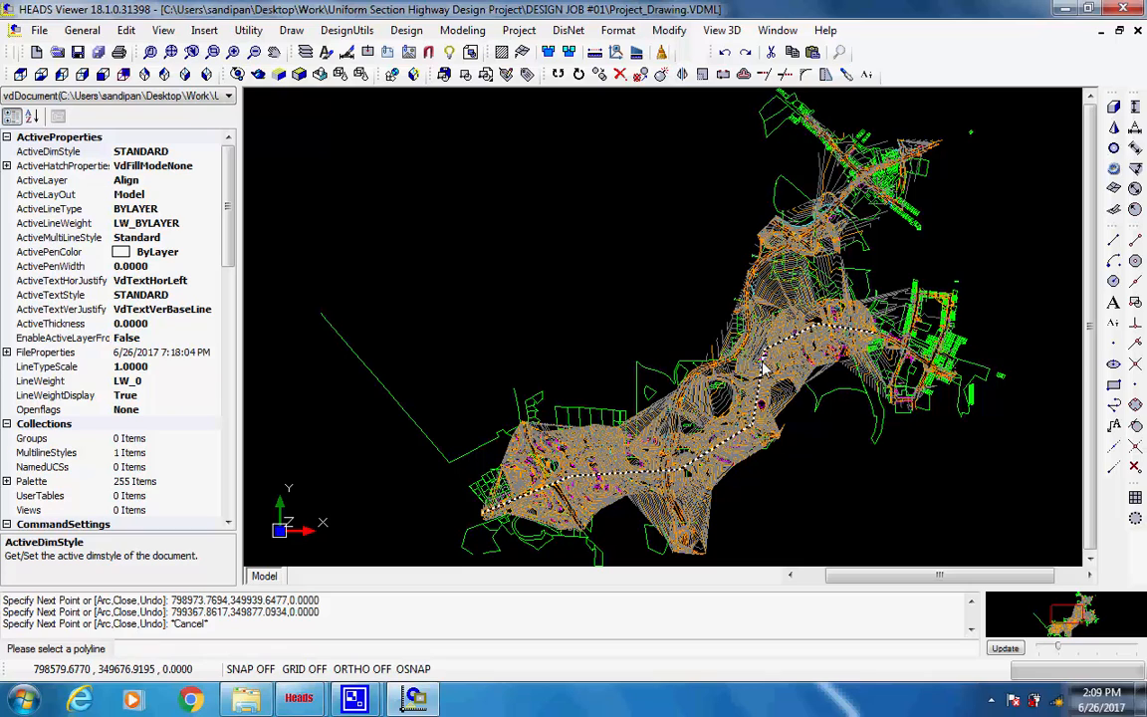
{"action": "right_click", "coordinate": [763, 368]}
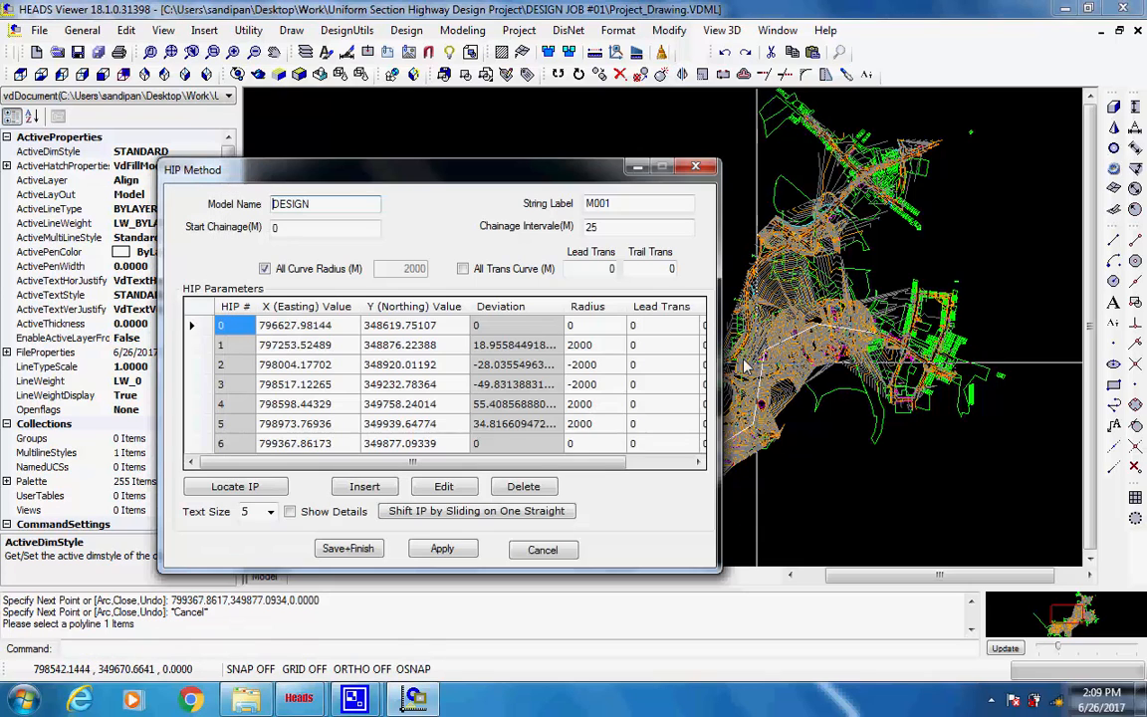
- Review the HIP Method settings for model name, string label, start chainage, chainage interval and the common curve radius
{"action": "double_click", "coordinate": [312, 206]}
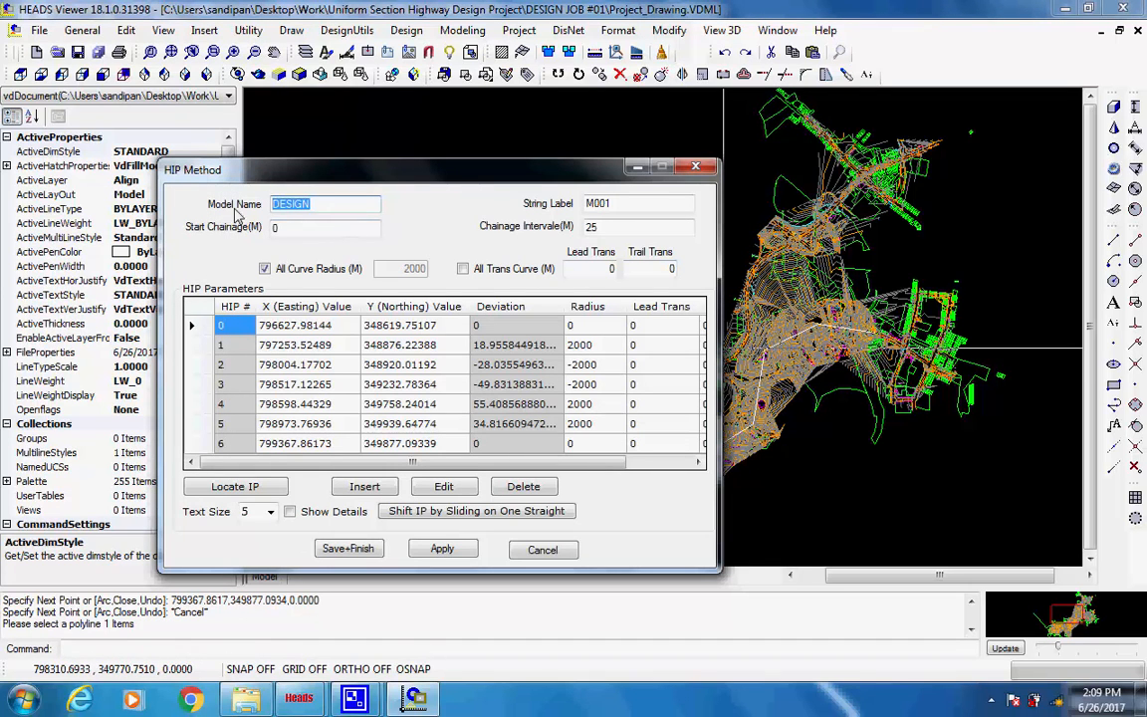
{"action": "double_click", "coordinate": [597, 204]}
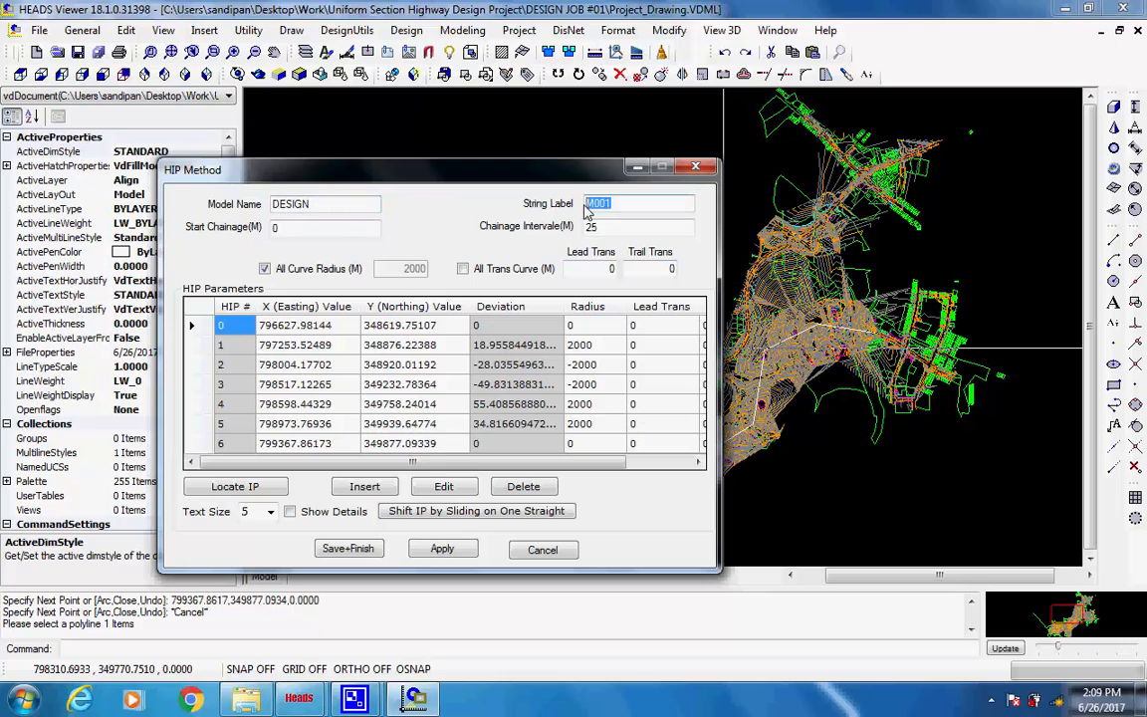
{"action": "left_click", "coordinate": [275, 228]}
{"action": "double_click", "coordinate": [591, 227]}
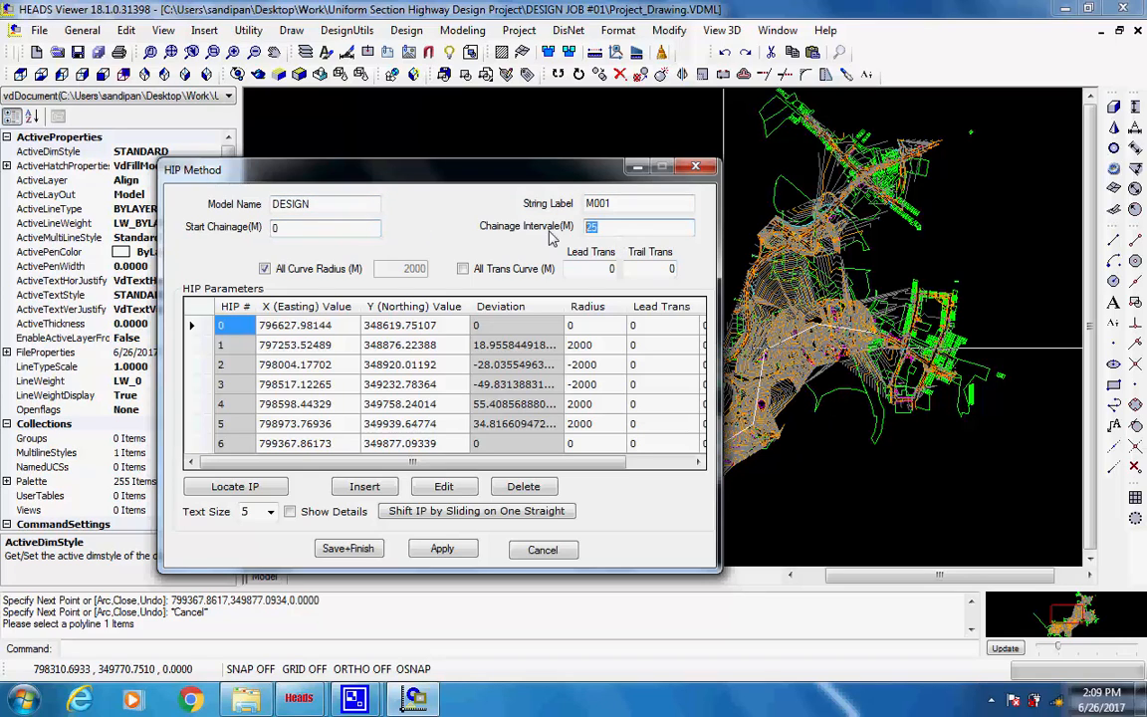
{"action": "left_click", "coordinate": [264, 269]}
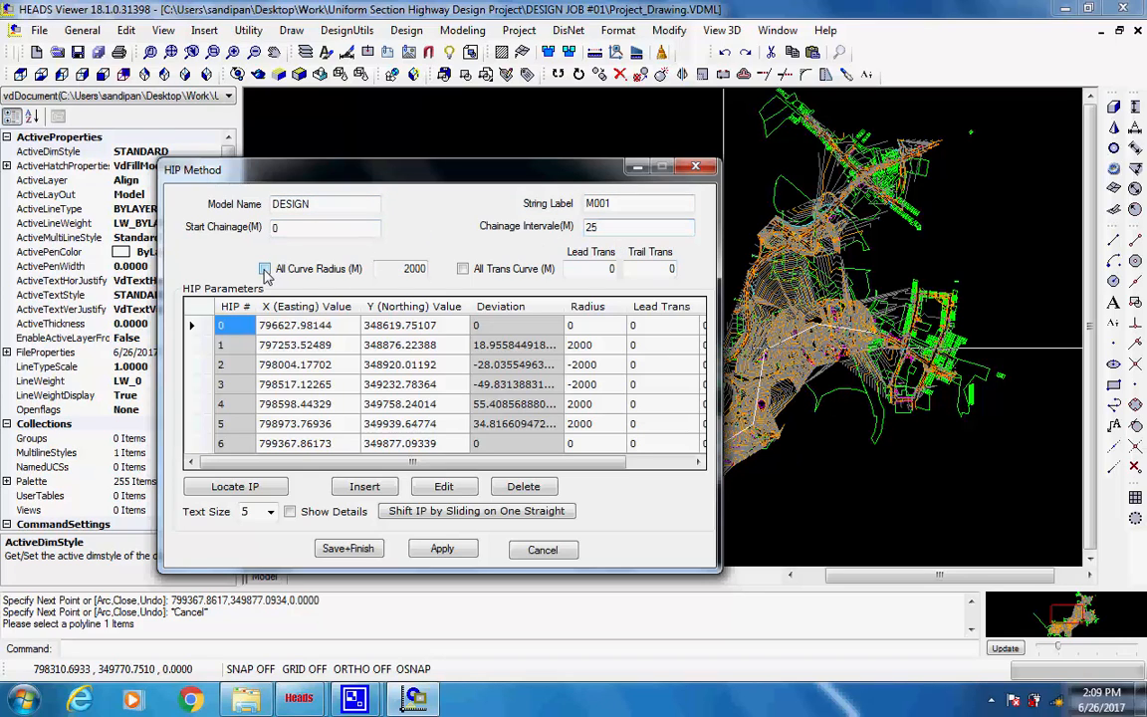
{"action": "left_click", "coordinate": [265, 269]}
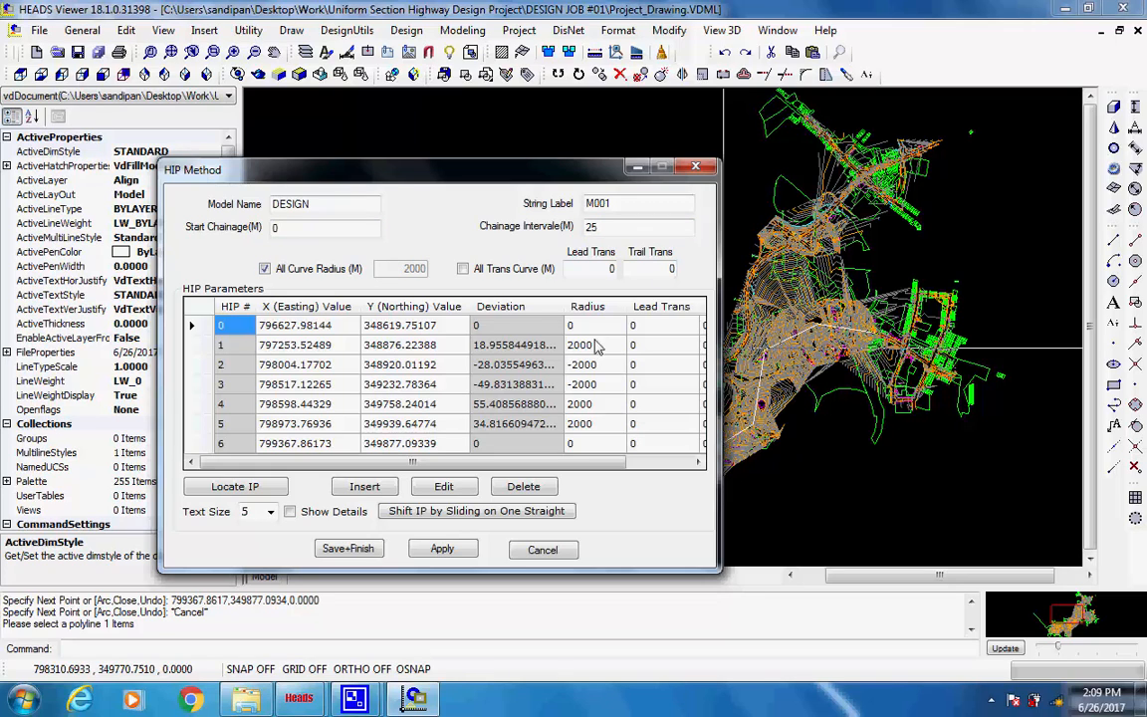
- Apply the alignment and correct the curve at HIP 2 with radius -400 and lead and trail transitions of 50
{"action": "left_click", "coordinate": [460, 553]}
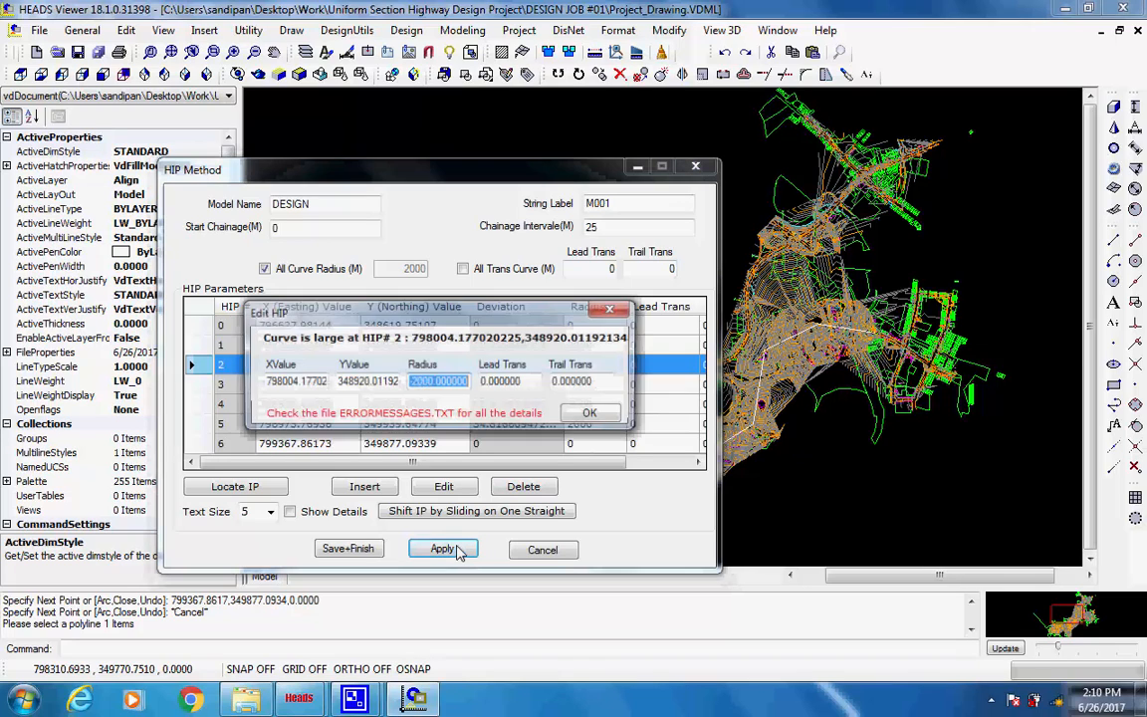
{"action": "left_click", "coordinate": [421, 385]}
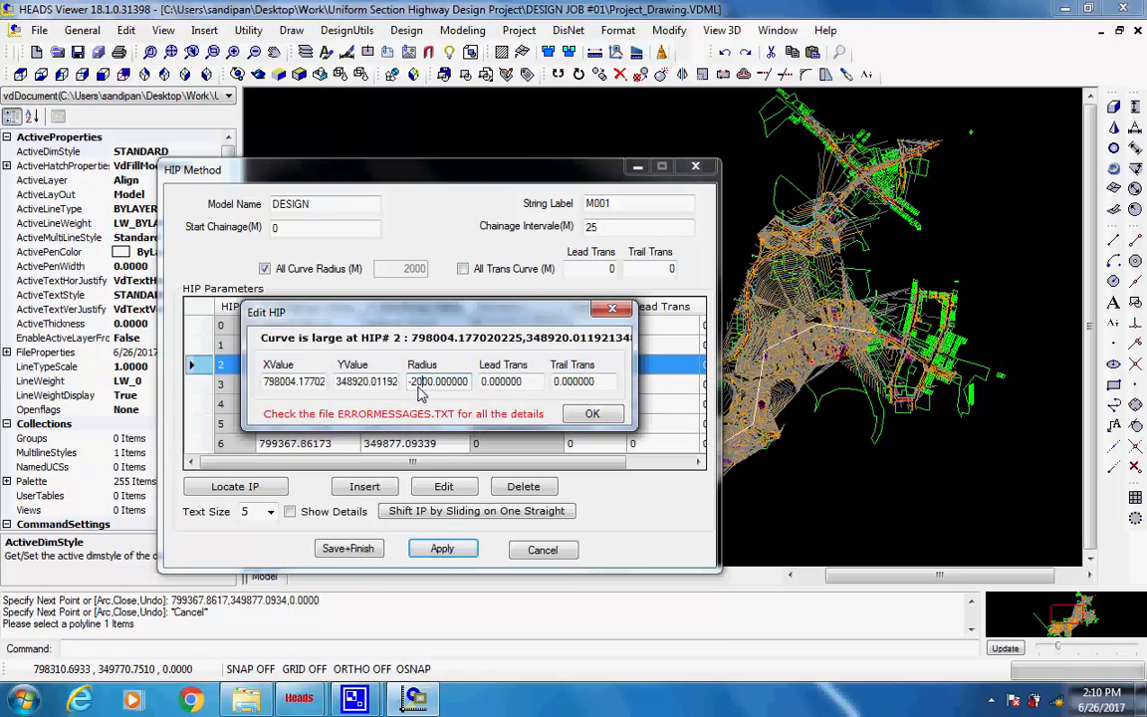
{"action": "key", "text": "BackSpace"}
{"action": "key", "text": "BackSpace"}
{"action": "type", "text": "4"}
{"action": "left_click", "coordinate": [483, 382]}
{"action": "type", "text": "5"}
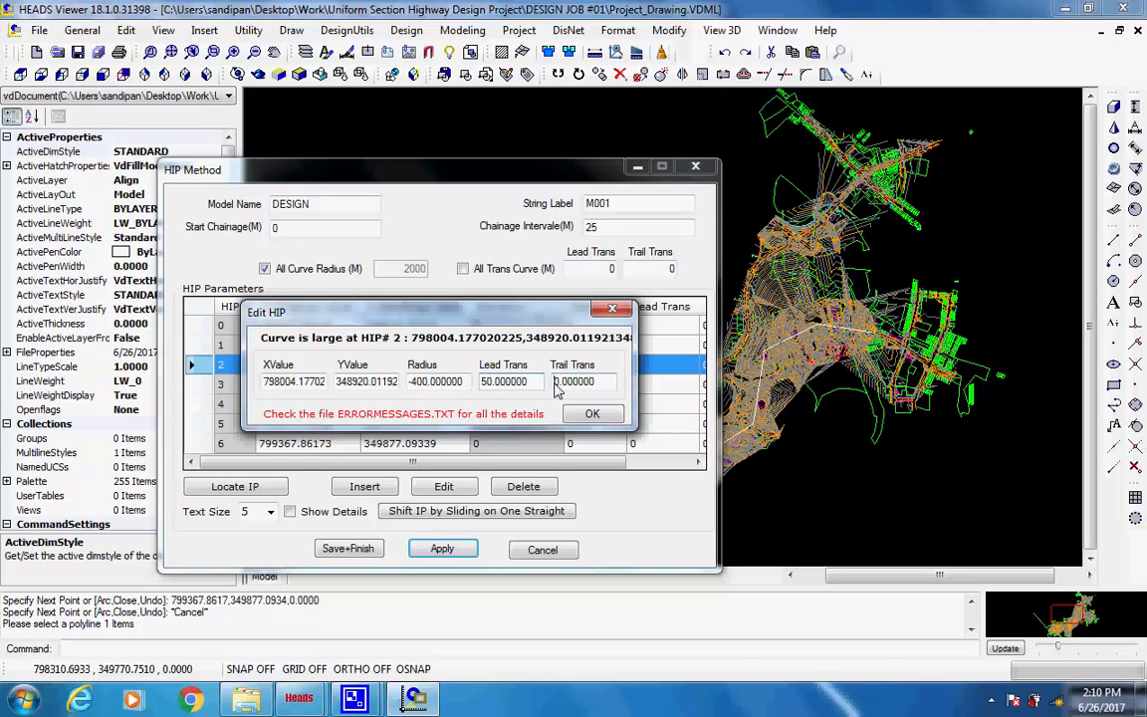
{"action": "left_click", "coordinate": [592, 413]}
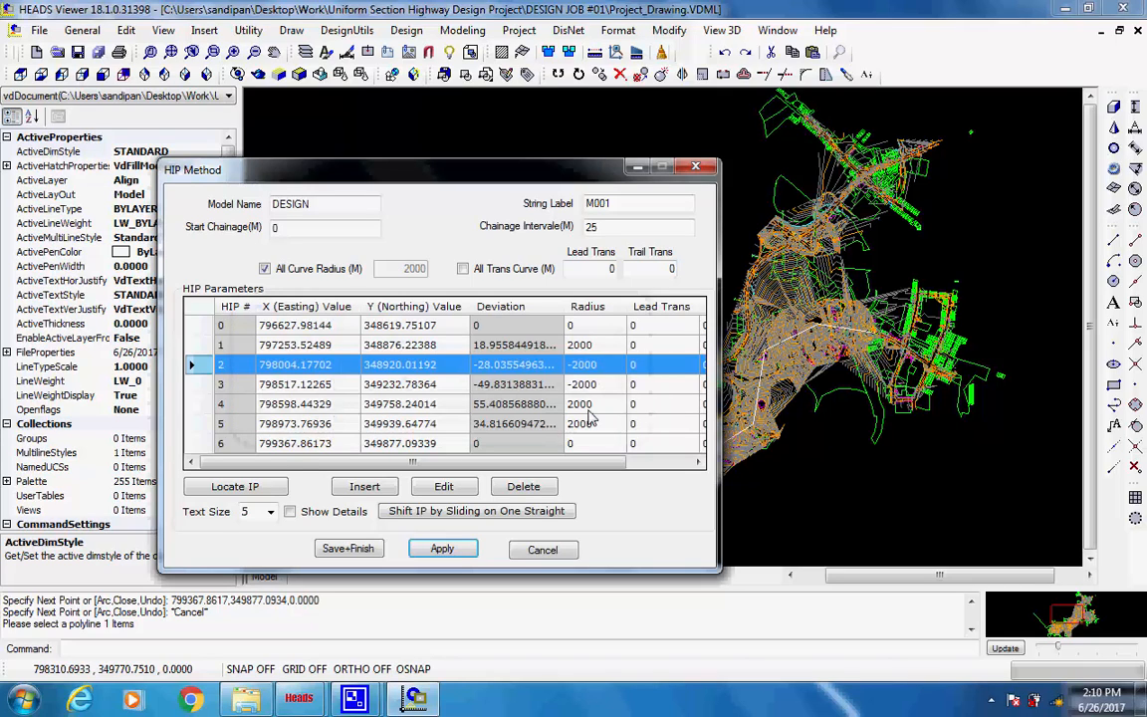
- Reapply the alignment and correct the curve at HIP 3 with radius -400 and lead and trail transitions of 50
{"action": "left_click", "coordinate": [458, 553]}
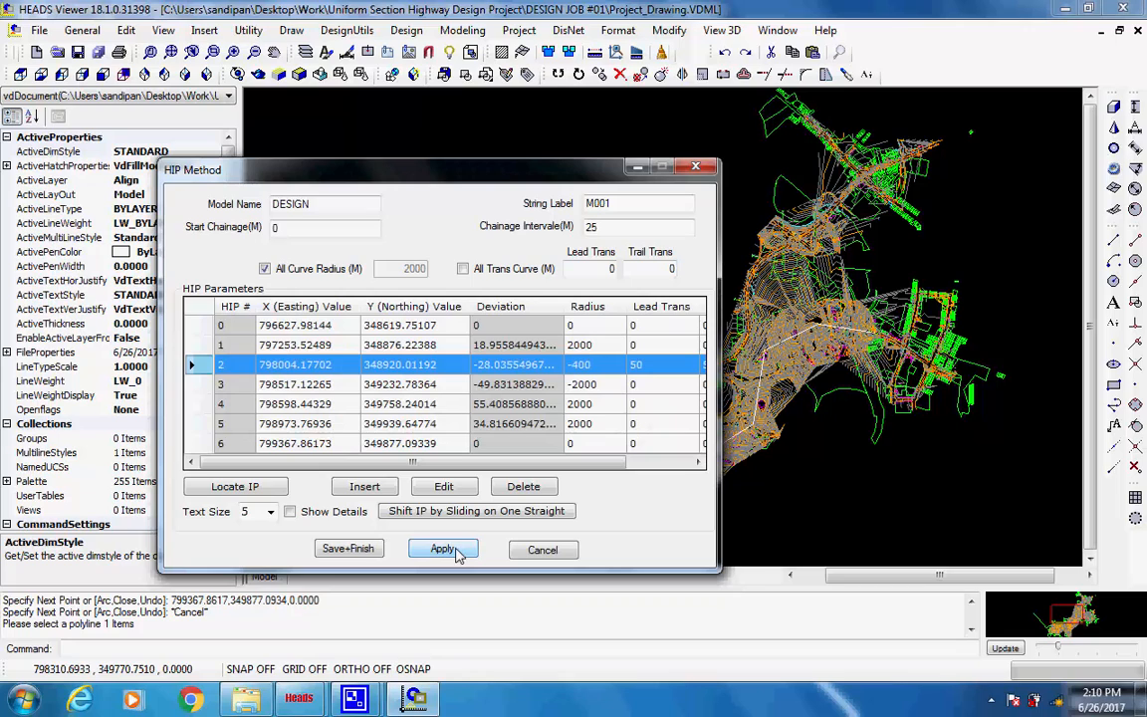
{"action": "left_click", "coordinate": [456, 552]}
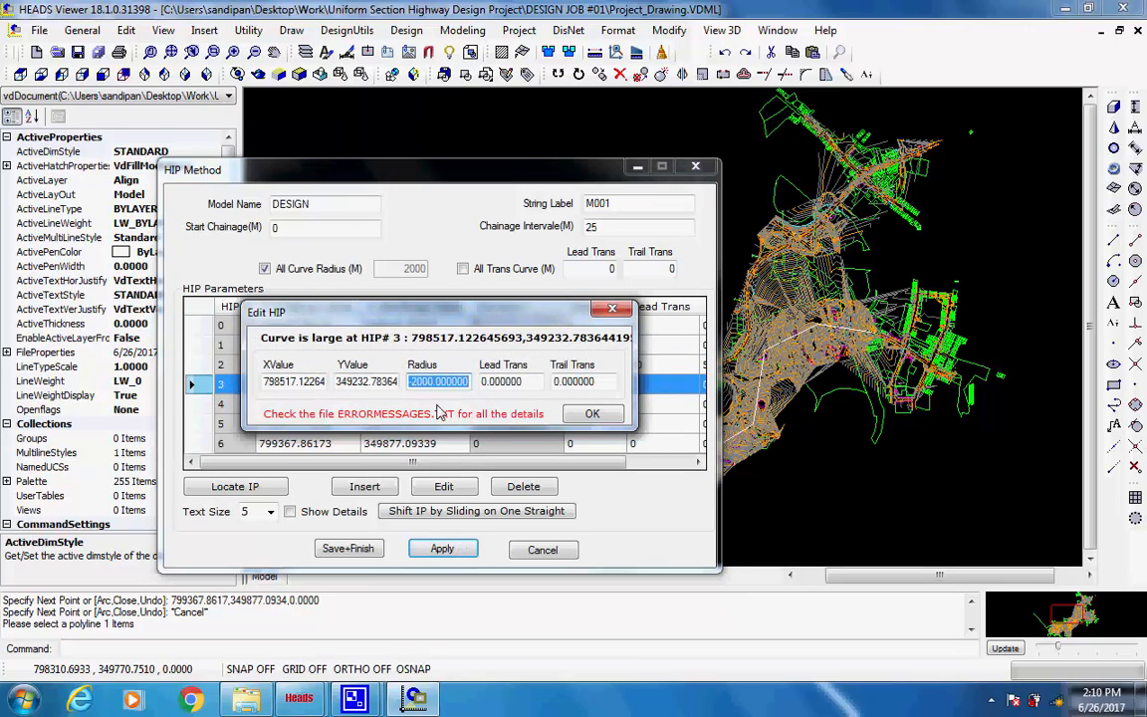
{"action": "left_click", "coordinate": [423, 384]}
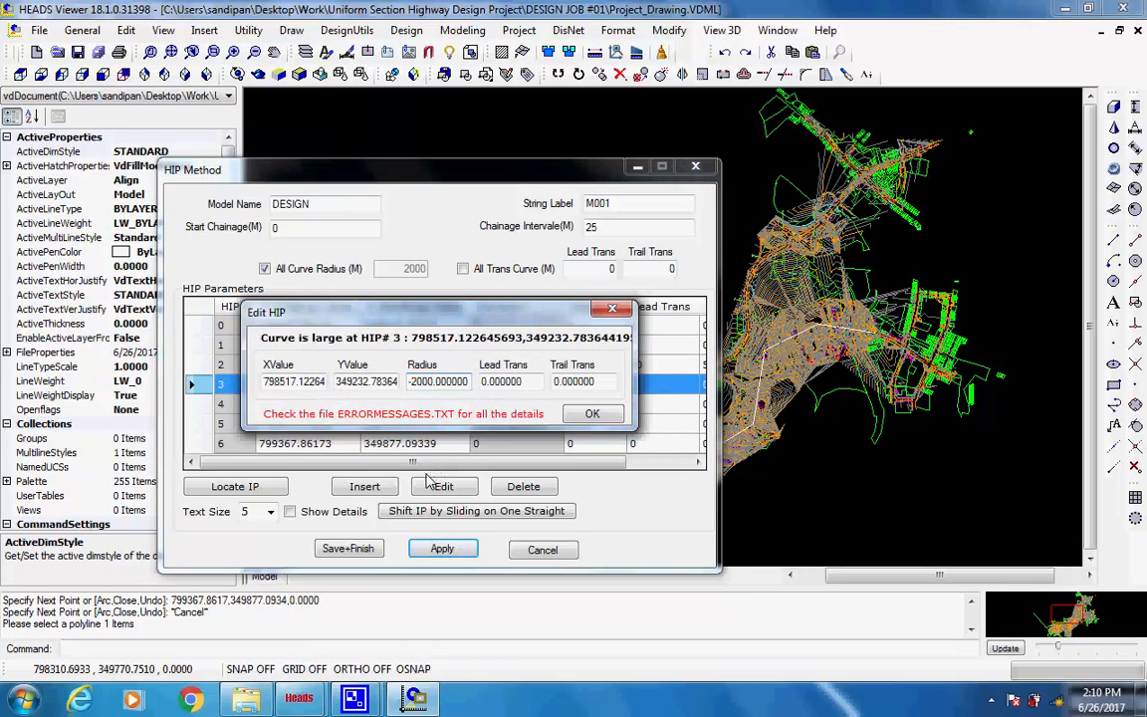
{"action": "key", "text": "BackSpace"}
{"action": "key", "text": "BackSpace"}
{"action": "type", "text": "4"}
{"action": "type", "text": "5"}
{"action": "left_click", "coordinate": [555, 382]}
{"action": "type", "text": "5"}
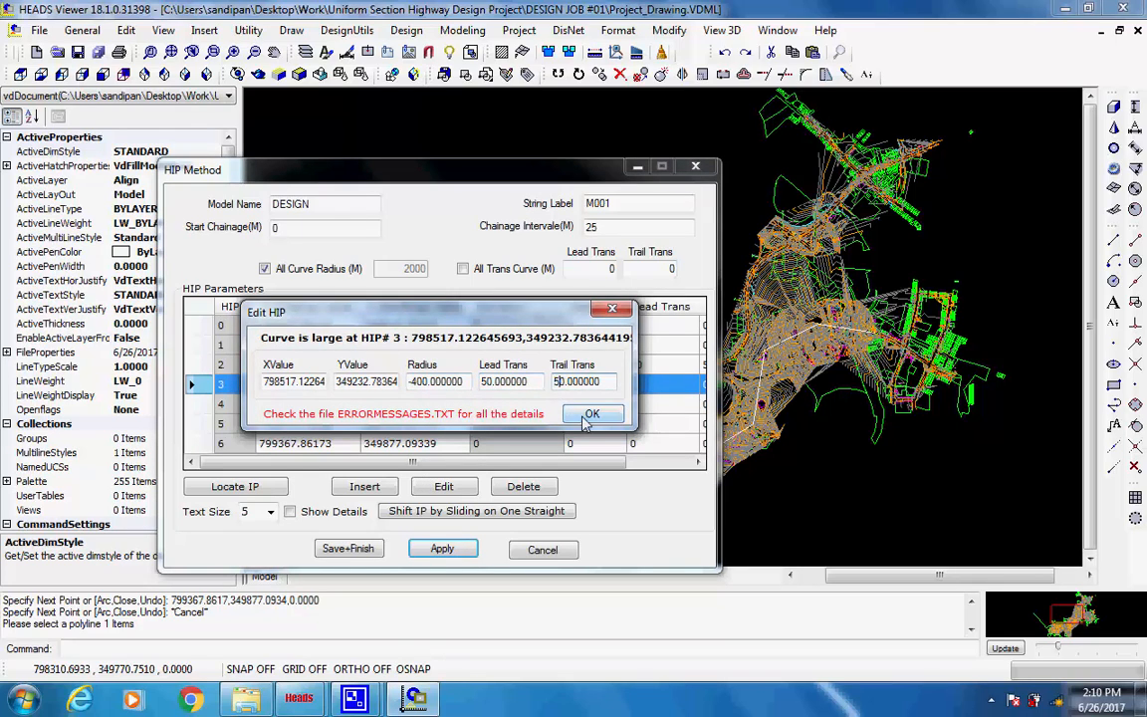
{"action": "left_click", "coordinate": [590, 416]}
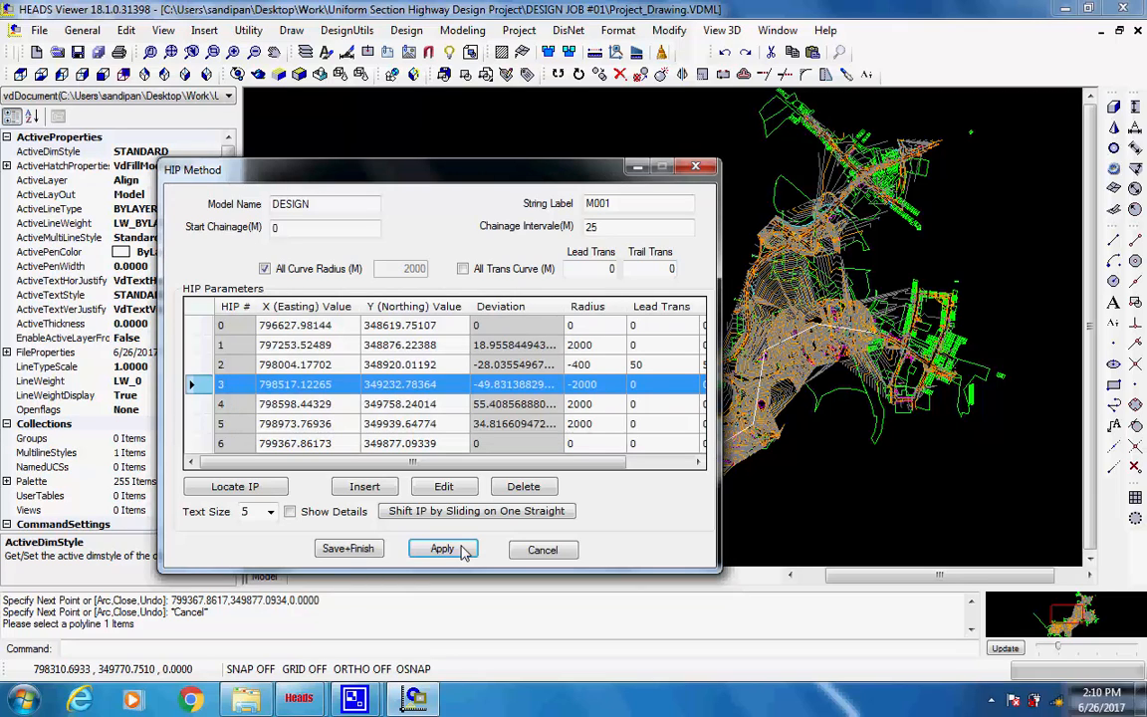
- Reapply the alignment and correct the curve at HIP 4 with radius 400 and lead and trail transitions of 50
{"action": "left_click", "coordinate": [461, 554]}
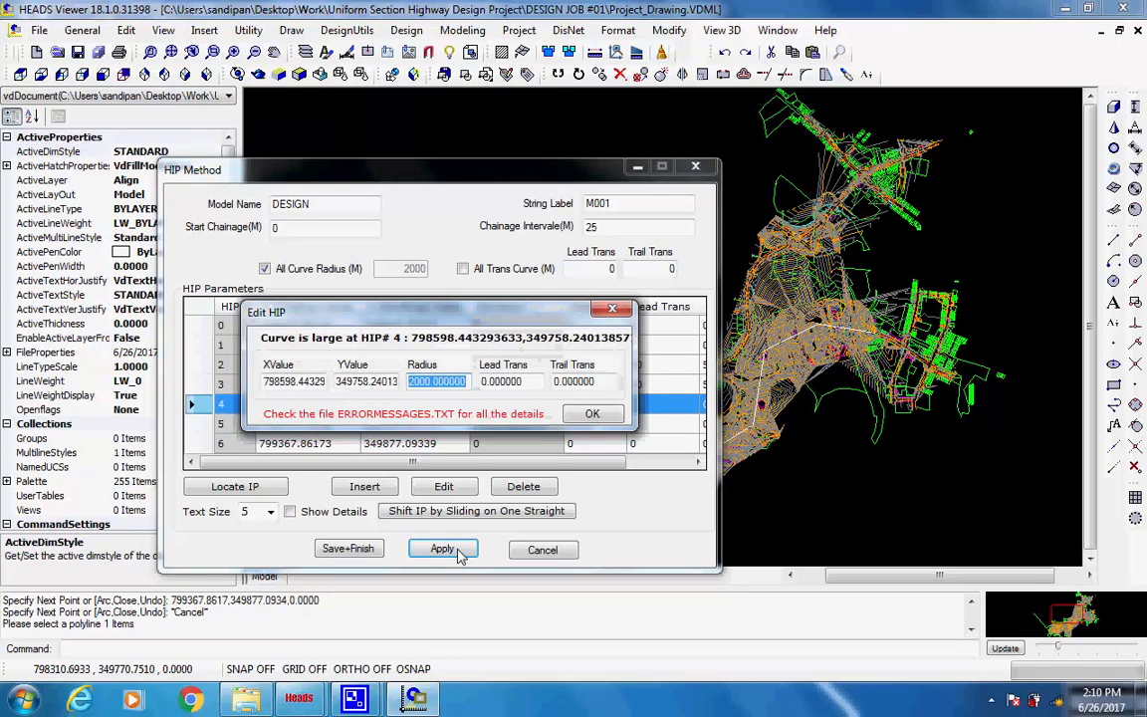
{"action": "left_click", "coordinate": [431, 388]}
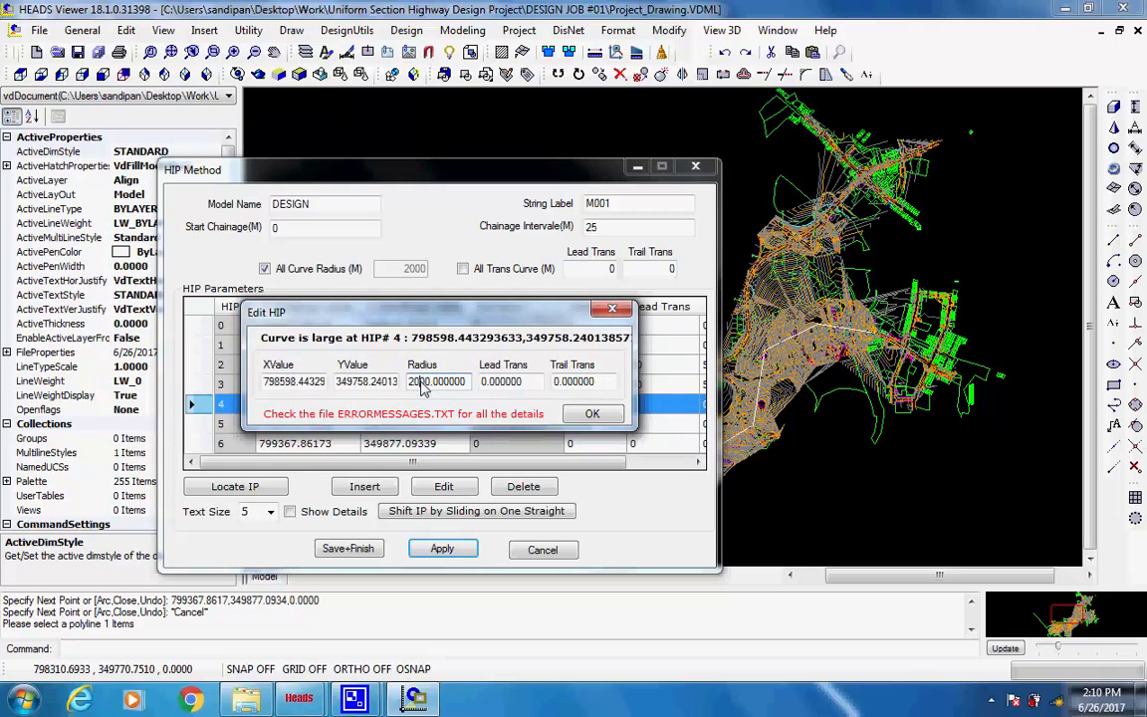
{"action": "key", "text": "BackSpace"}
{"action": "key", "text": "BackSpace"}
{"action": "type", "text": "4"}
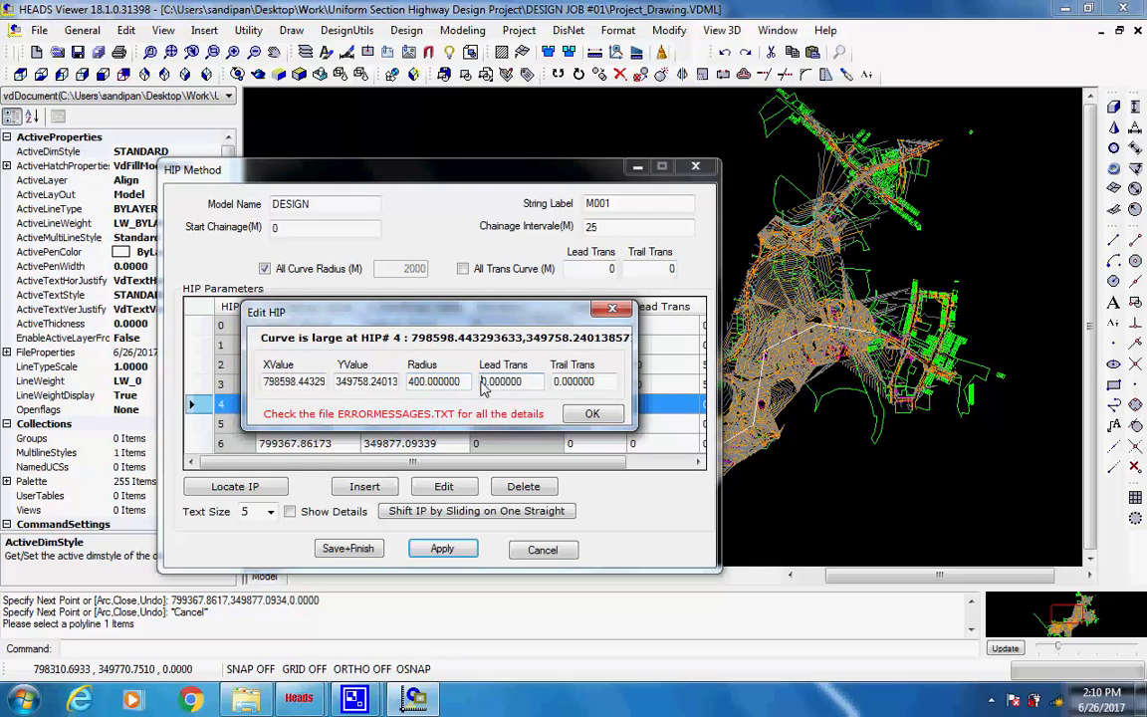
{"action": "left_click", "coordinate": [483, 387]}
{"action": "type", "text": "5"}
{"action": "left_click", "coordinate": [554, 381]}
{"action": "type", "text": "5"}
{"action": "left_click", "coordinate": [592, 413]}
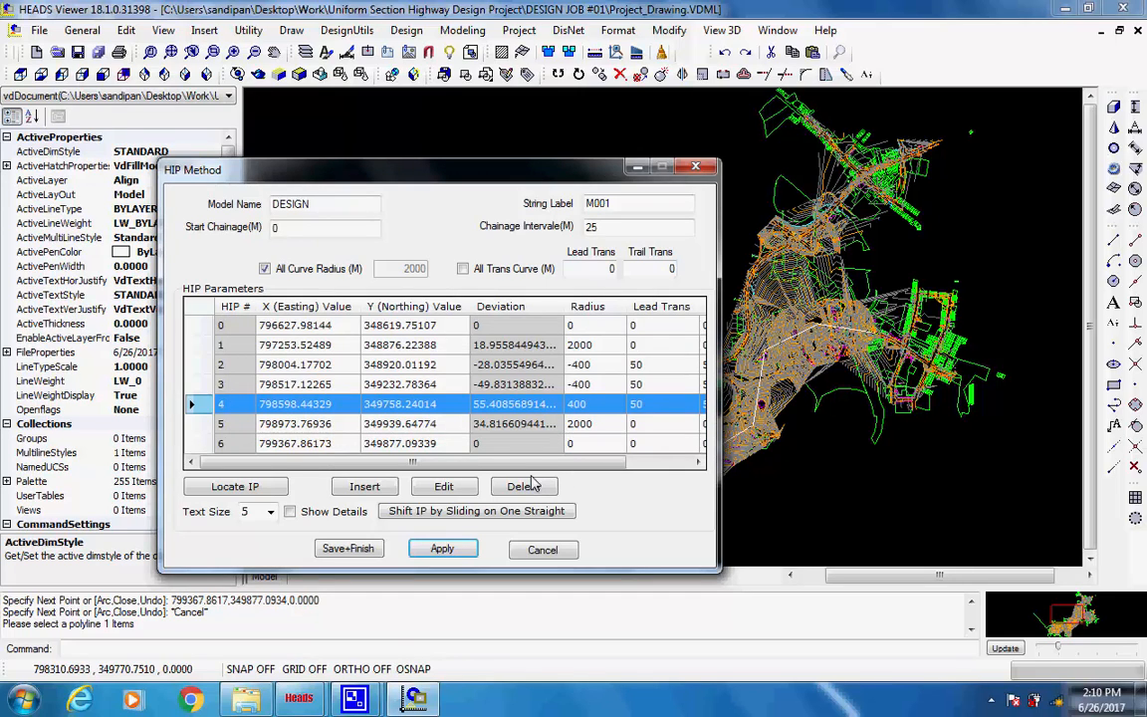
- Reapply the alignment and correct the curve at HIP 5 with radius 400 and lead and trail transitions of 50
{"action": "left_click", "coordinate": [442, 549]}
{"action": "left_click_drag", "start_coordinate": [421, 381], "coordinate": [388, 383]}
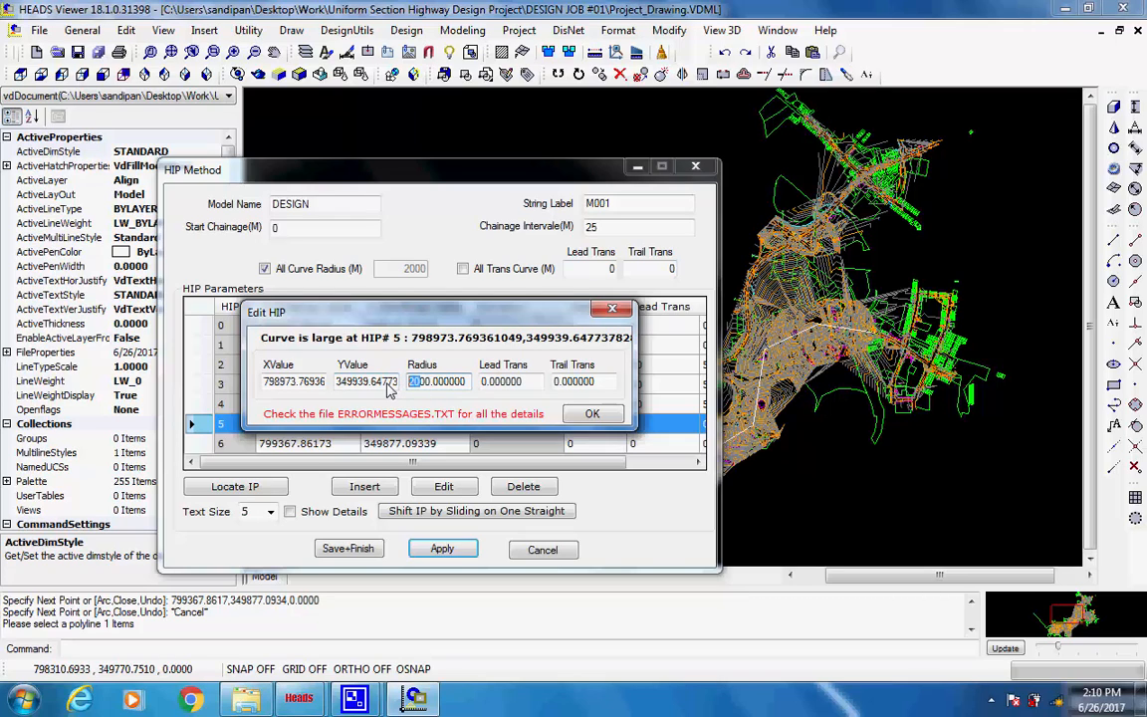
{"action": "type", "text": "400"}
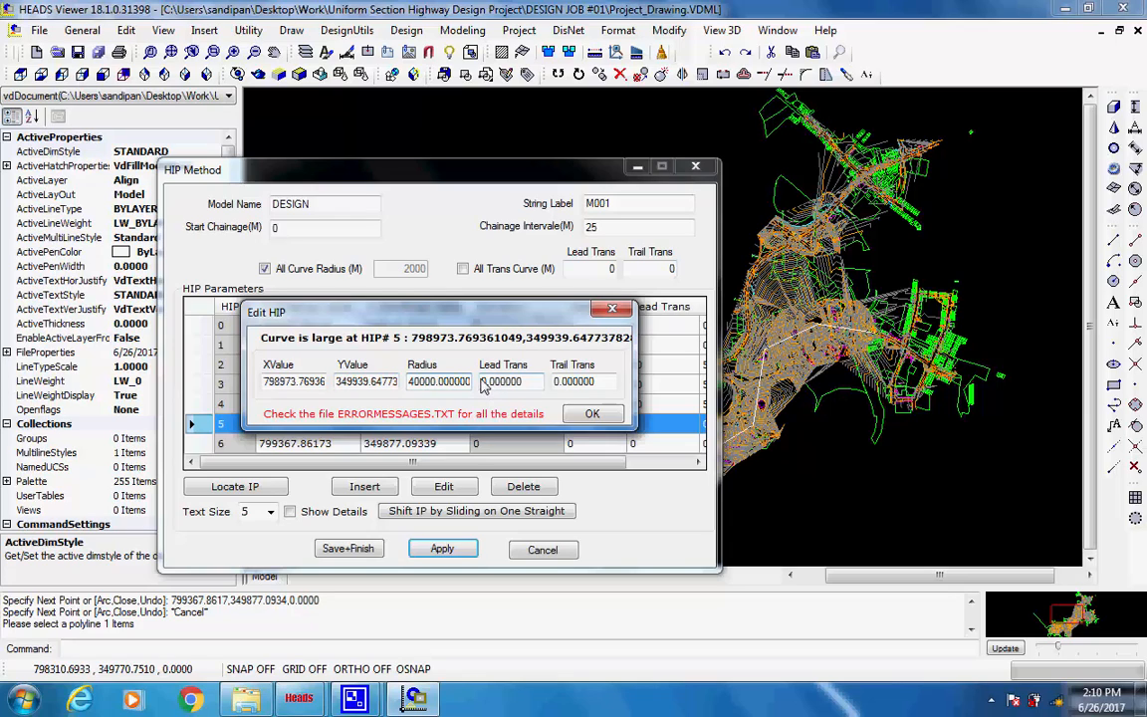
{"action": "key", "text": "BackSpace"}
{"action": "key", "text": "BackSpace"}
{"action": "left_click", "coordinate": [482, 381]}
{"action": "type", "text": "5"}
{"action": "left_click", "coordinate": [554, 381]}
{"action": "type", "text": "5"}
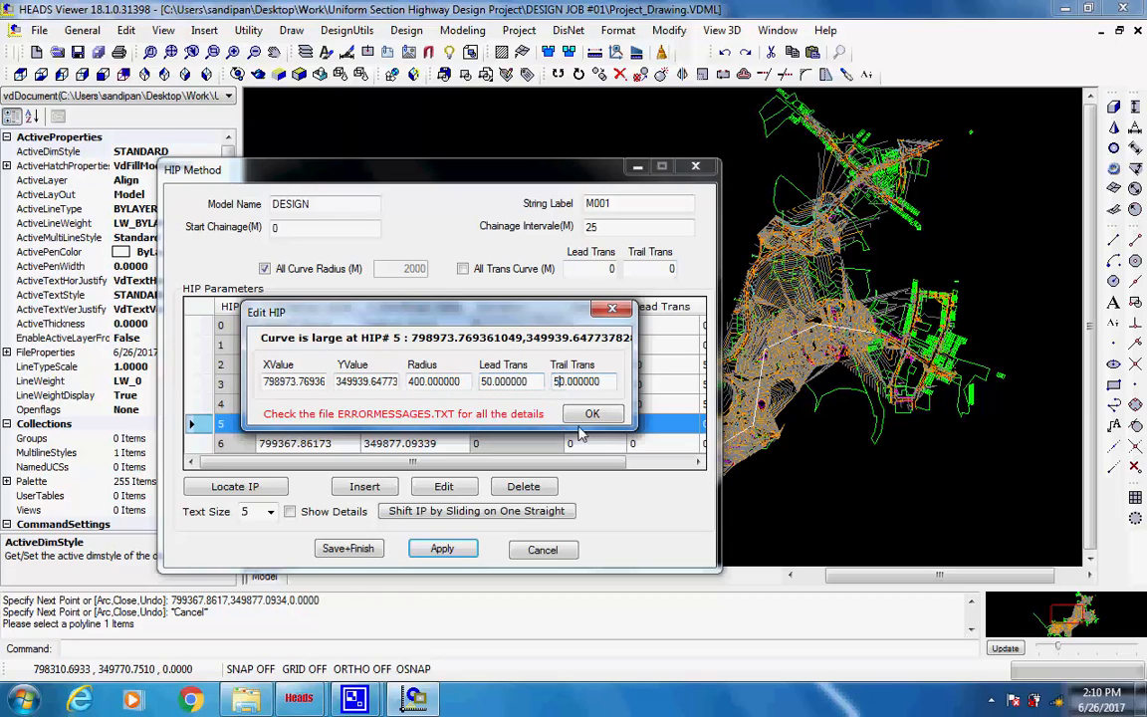
{"action": "left_click", "coordinate": [589, 419]}
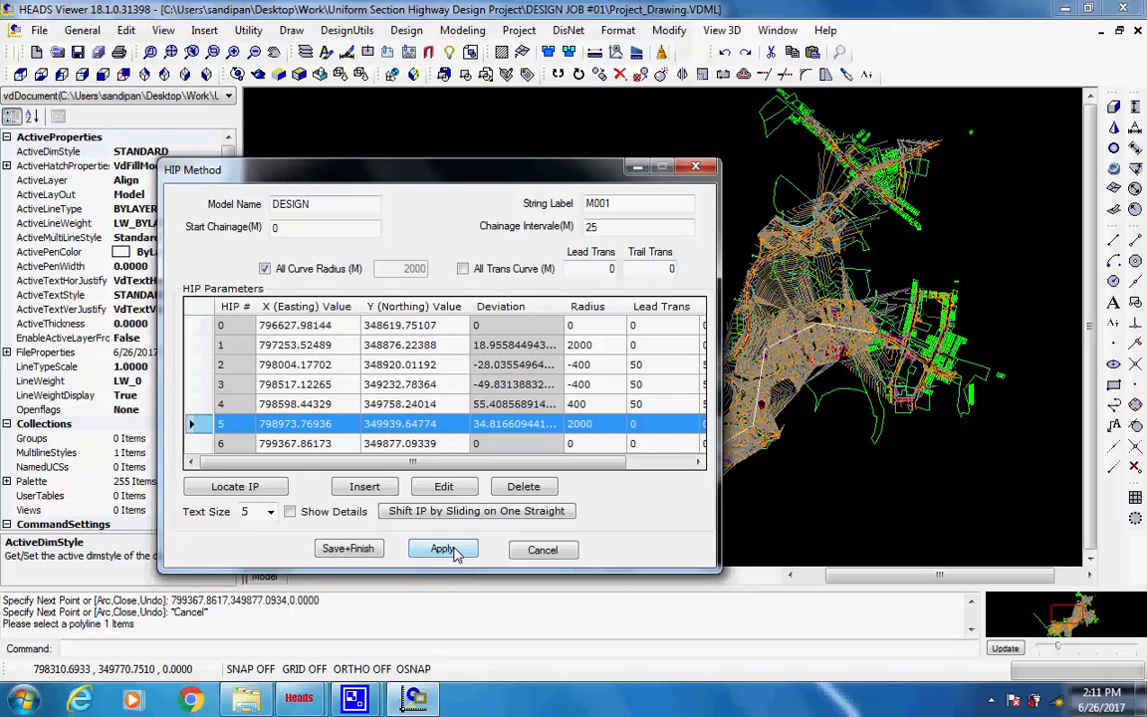
- Reapply the corrected alignment and turn off the C001, C005 and ELEV layers
{"action": "left_click", "coordinate": [443, 550]}
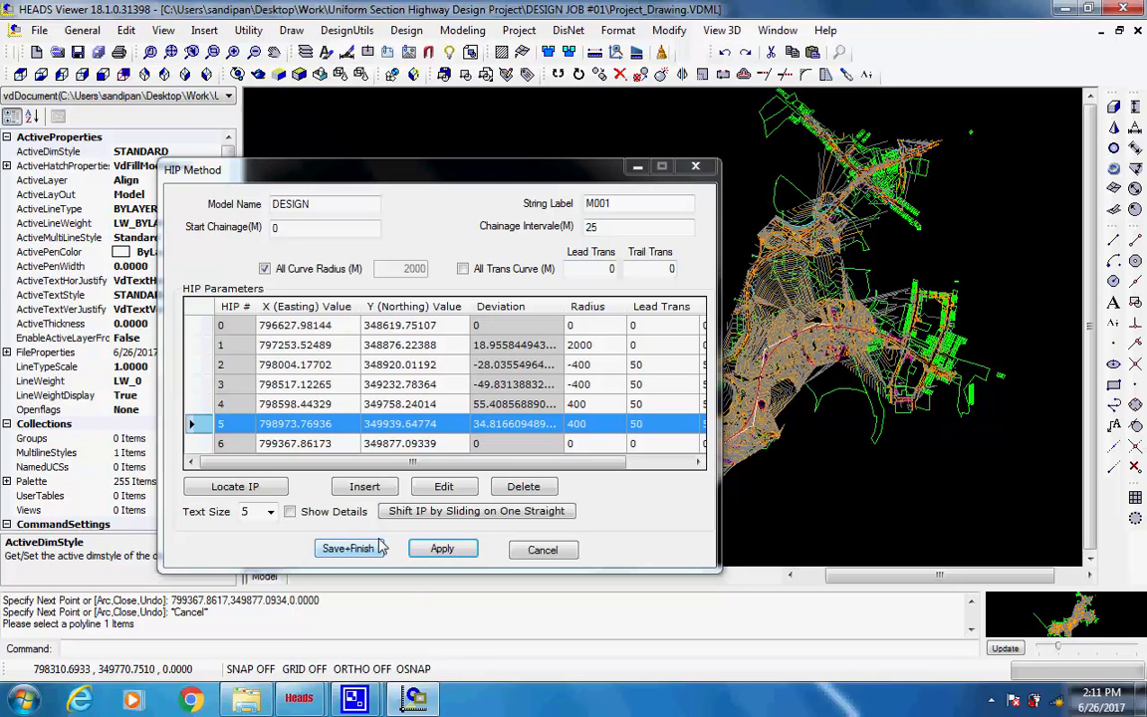
{"action": "left_click_drag", "start_coordinate": [457, 171], "coordinate": [343, 133]}
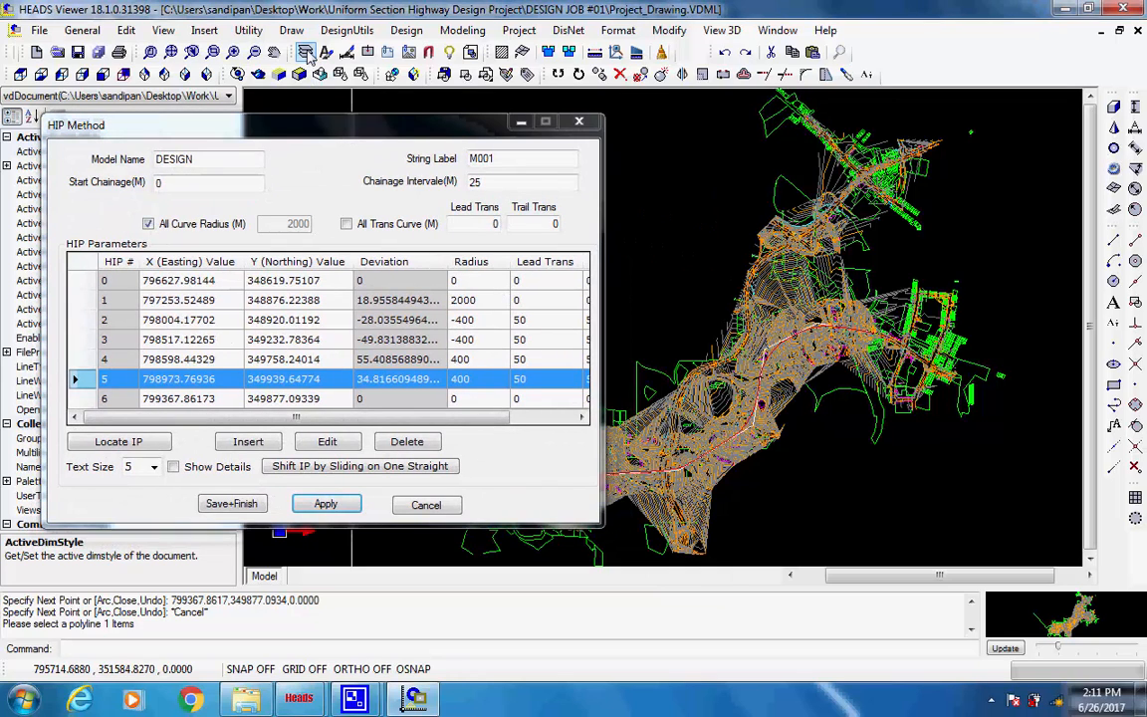
{"action": "left_click", "coordinate": [274, 50]}
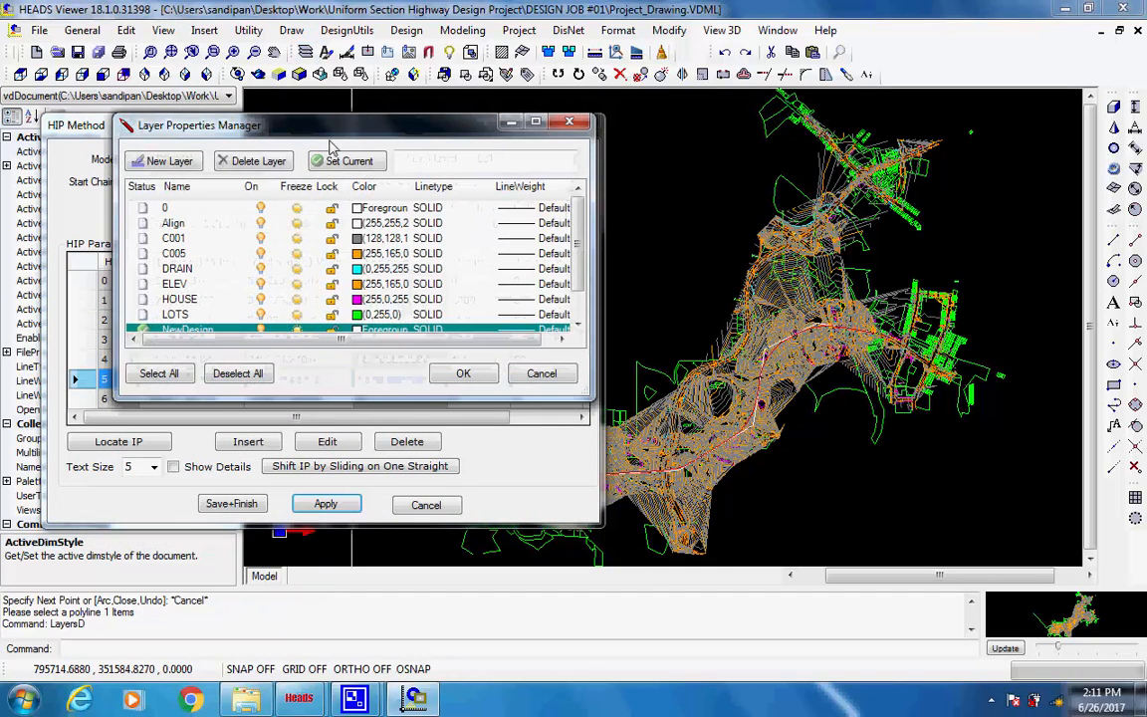
{"action": "left_click", "coordinate": [261, 239]}
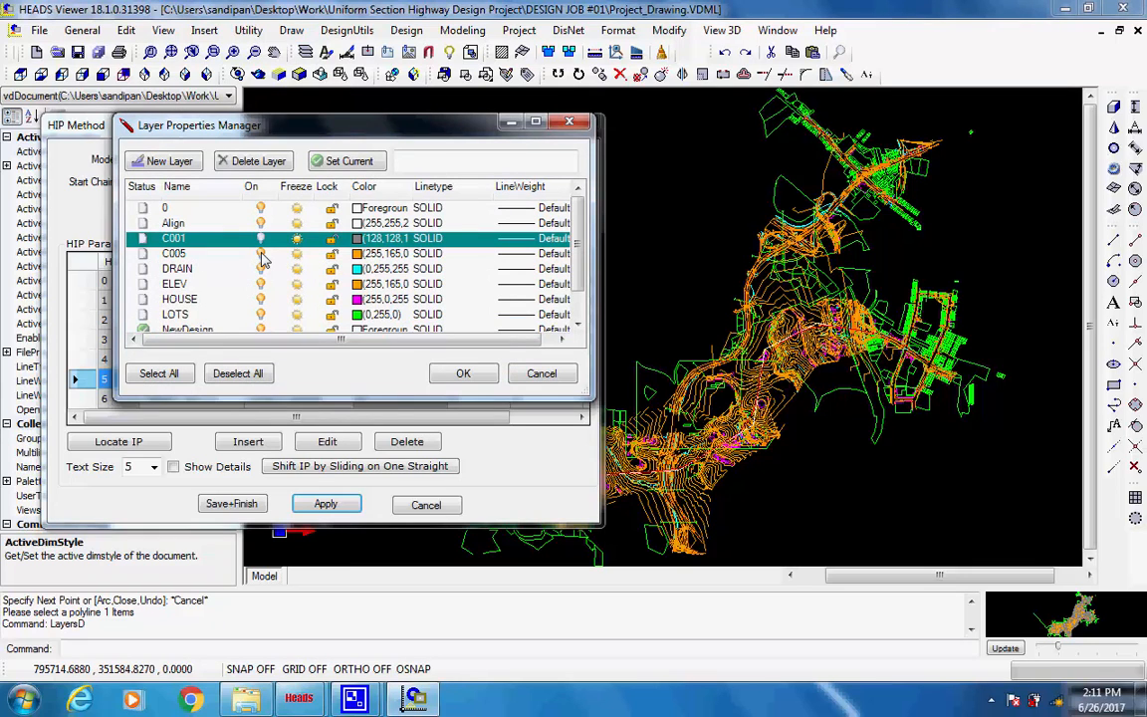
{"action": "left_click", "coordinate": [263, 255]}
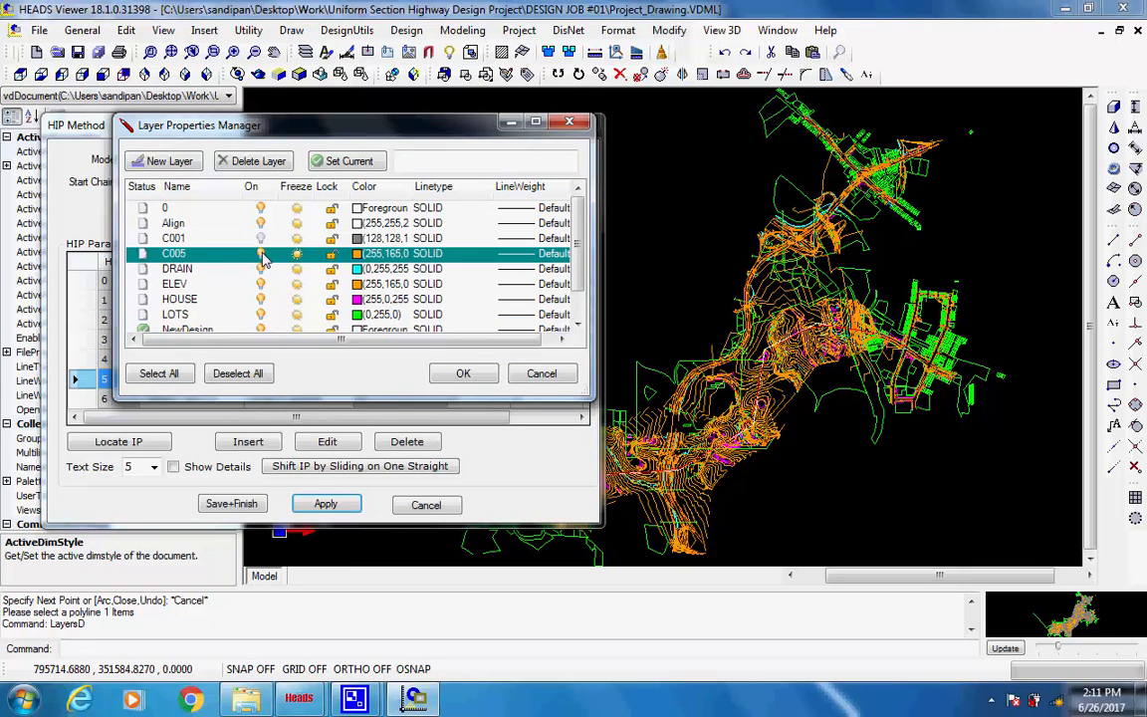
{"action": "left_click", "coordinate": [261, 254]}
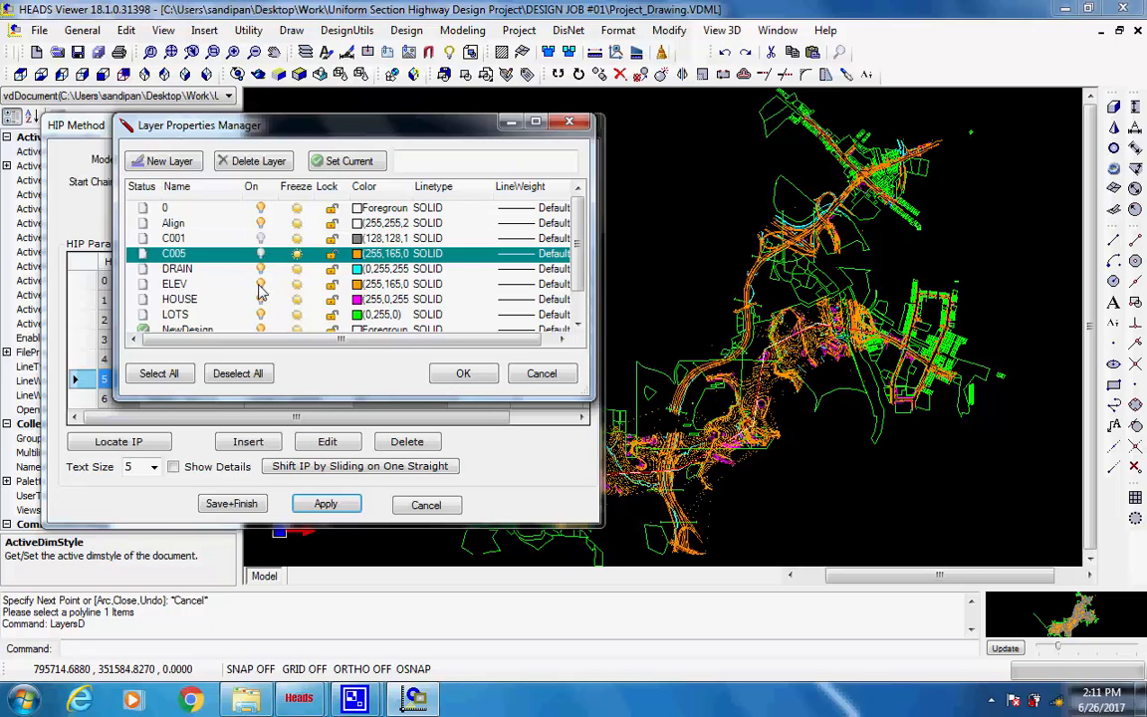
{"action": "left_click", "coordinate": [261, 284]}
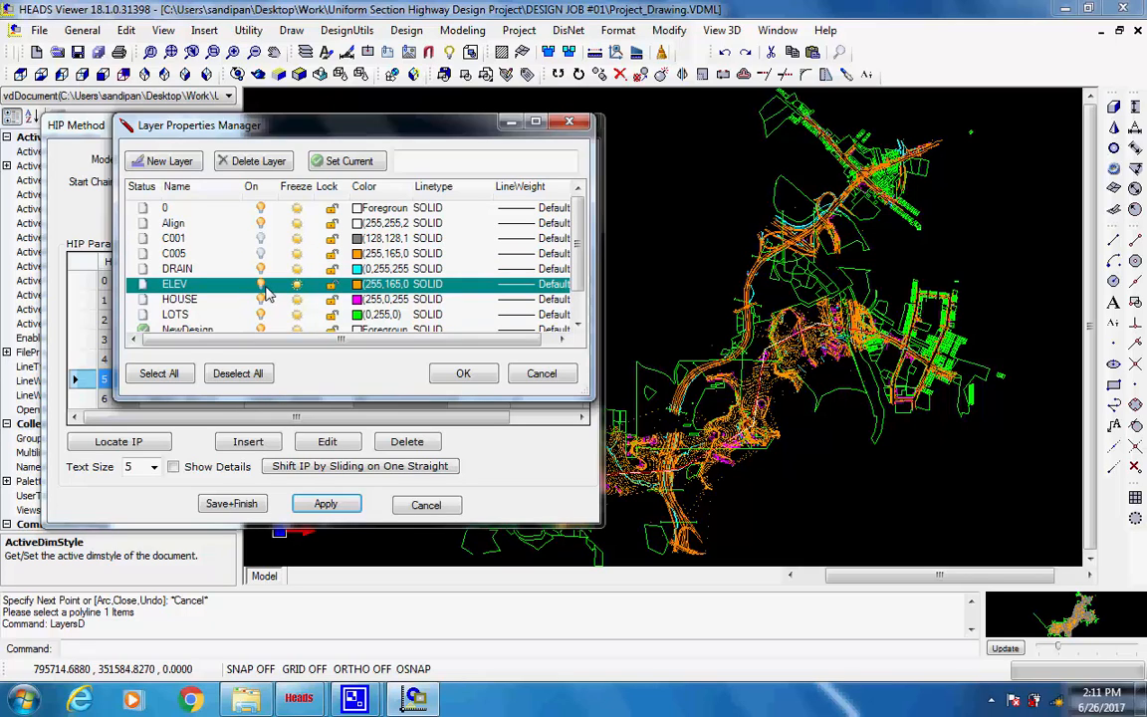
{"action": "left_click", "coordinate": [260, 285]}
{"action": "left_click", "coordinate": [462, 373]}
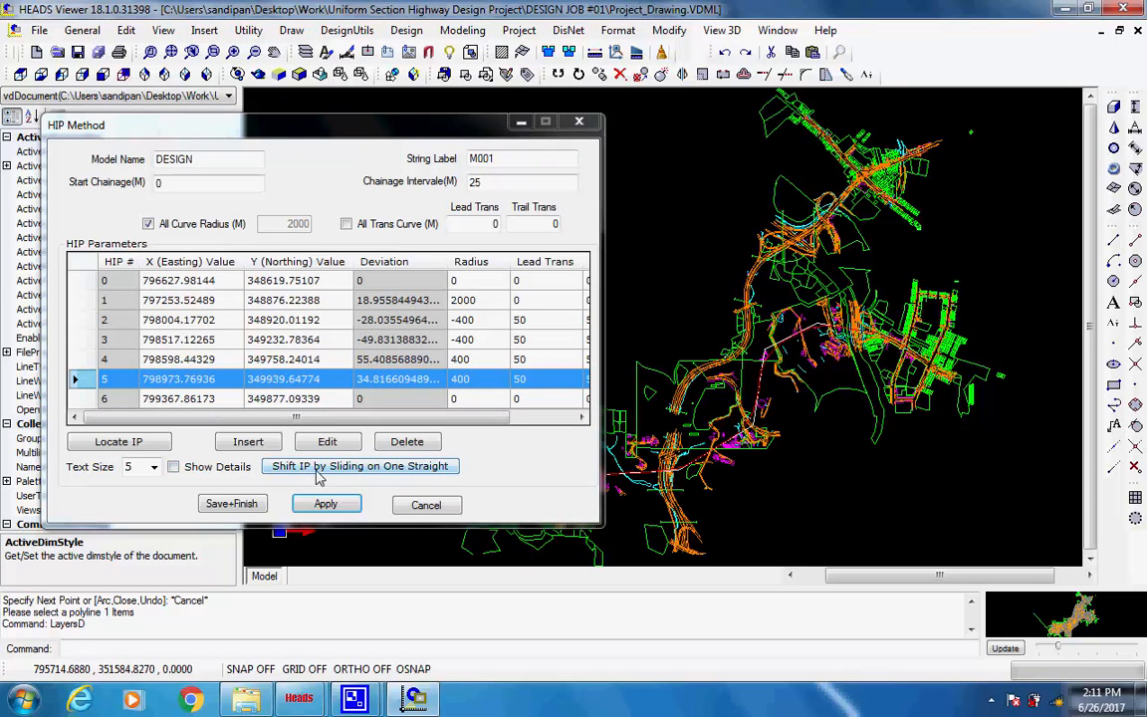
- Read the instructions for shifting an IP by sliding on one straight and clear the alignment from behind the HIP Method dialog
{"action": "left_click", "coordinate": [418, 473]}
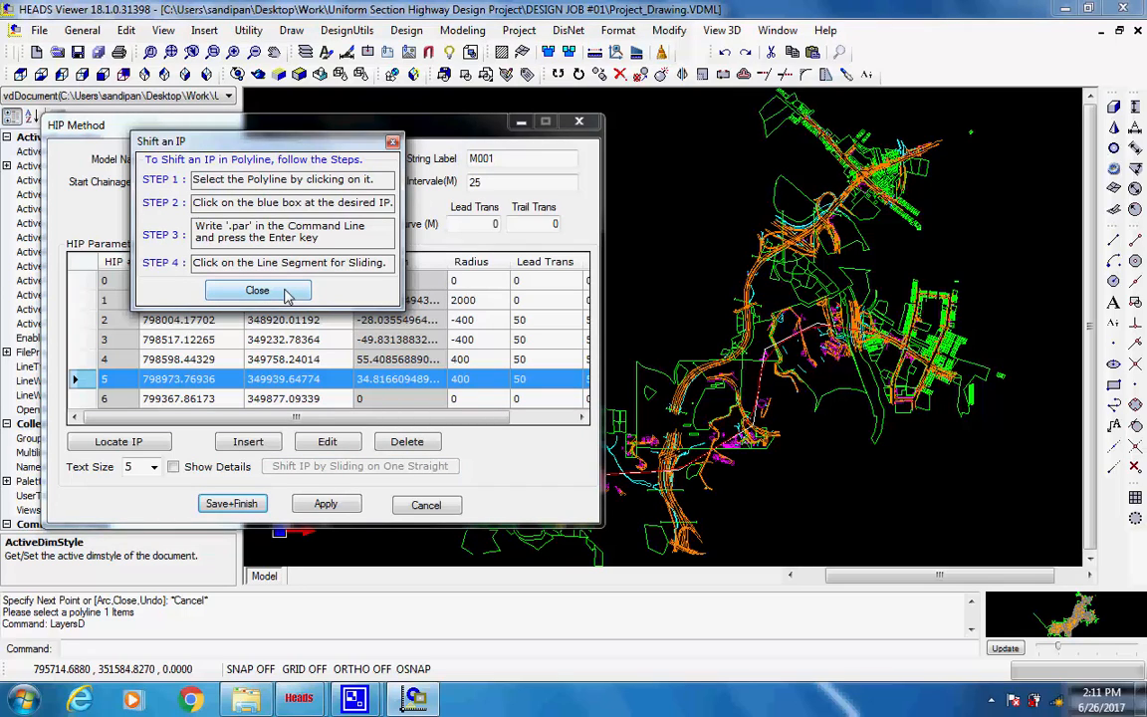
{"action": "left_click", "coordinate": [256, 290]}
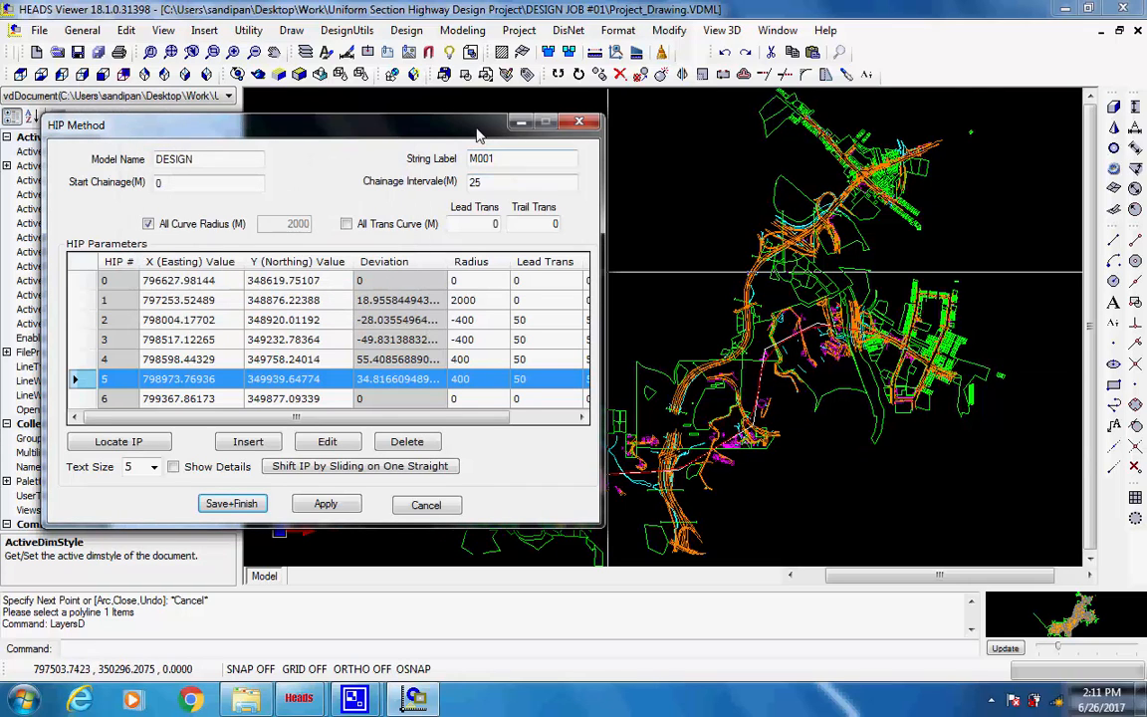
{"action": "left_click_drag", "start_coordinate": [476, 136], "coordinate": [311, 135]}
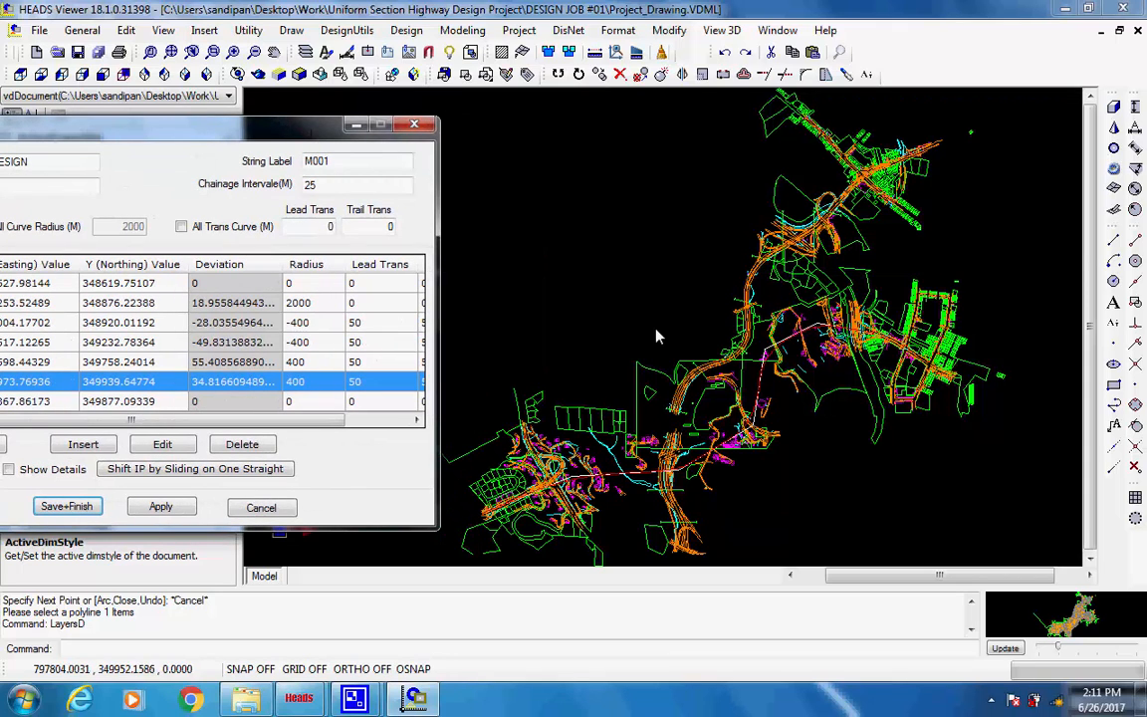
{"action": "double_click", "coordinate": [783, 457]}
{"action": "scroll", "coordinate": [705, 348], "scroll_direction": "up", "scroll_amount": 4}
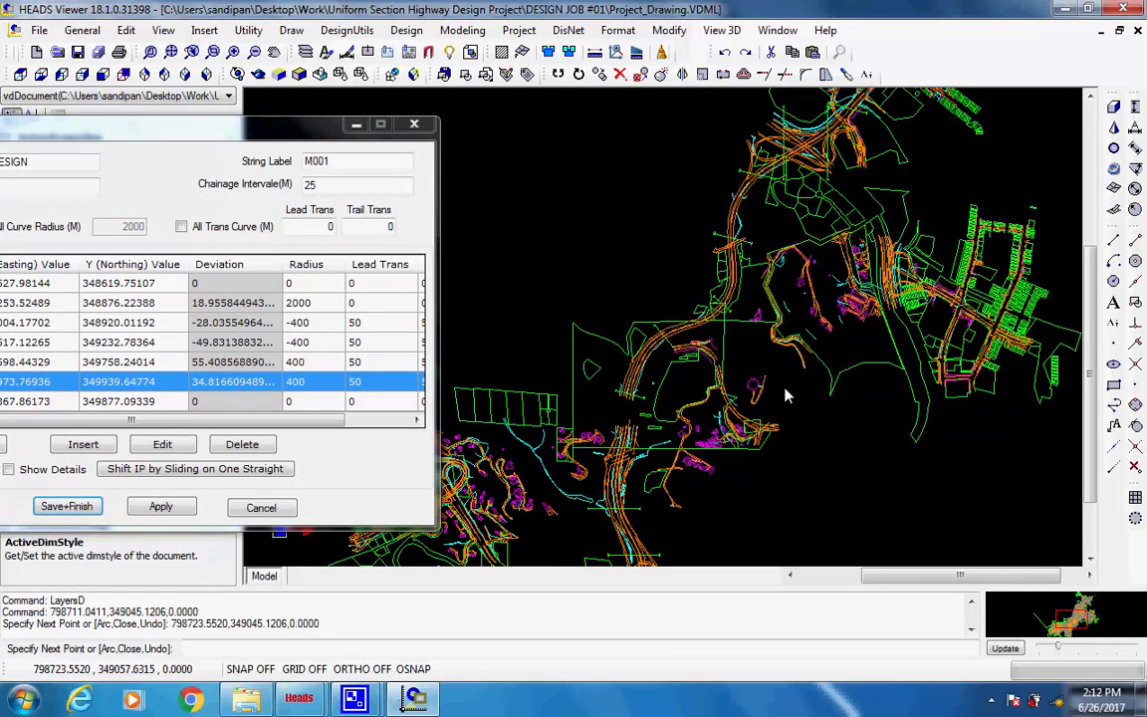
{"action": "scroll", "coordinate": [691, 346], "scroll_direction": "down", "scroll_amount": 2}
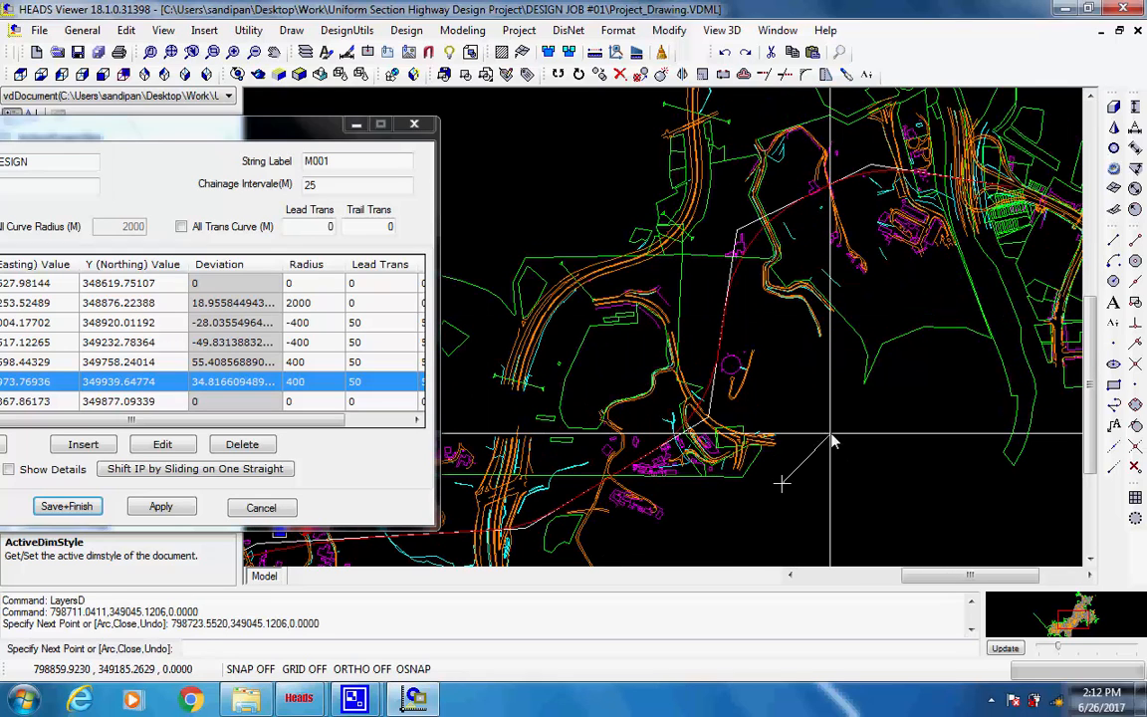
{"action": "key", "text": "Escape"}
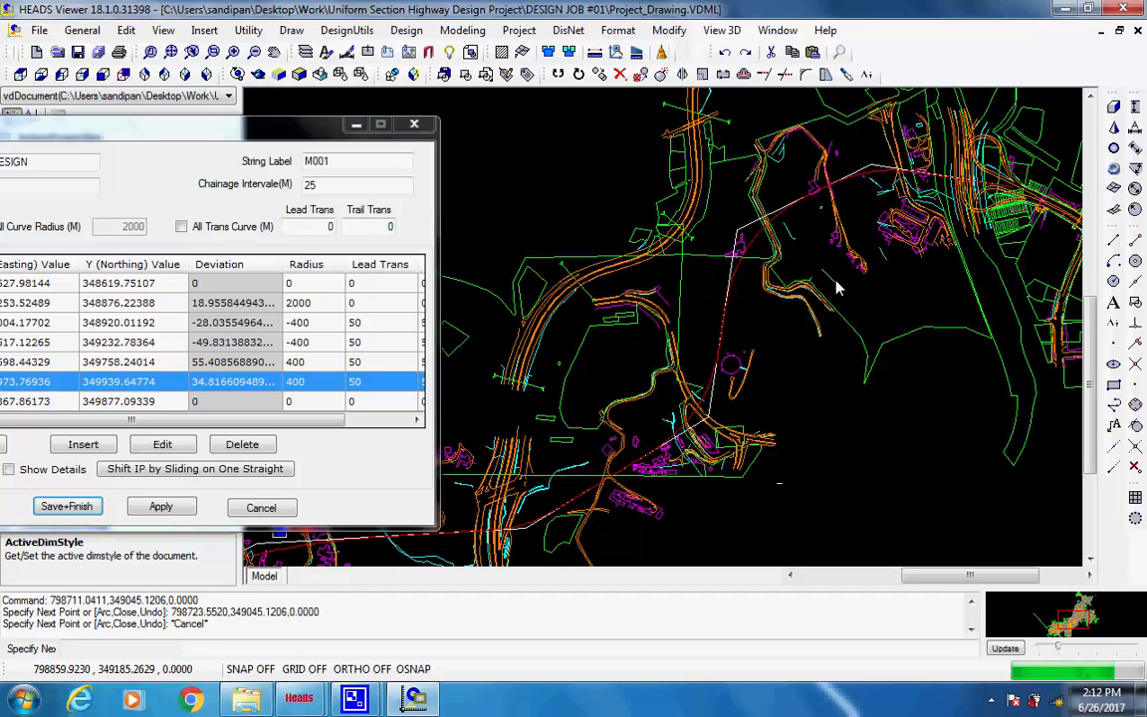
- Slide the polyline's IP at HIP 4 along its incoming straight with .par to about 798600.62, 349772.32 and reapply the alignment
{"action": "left_click", "coordinate": [752, 225]}
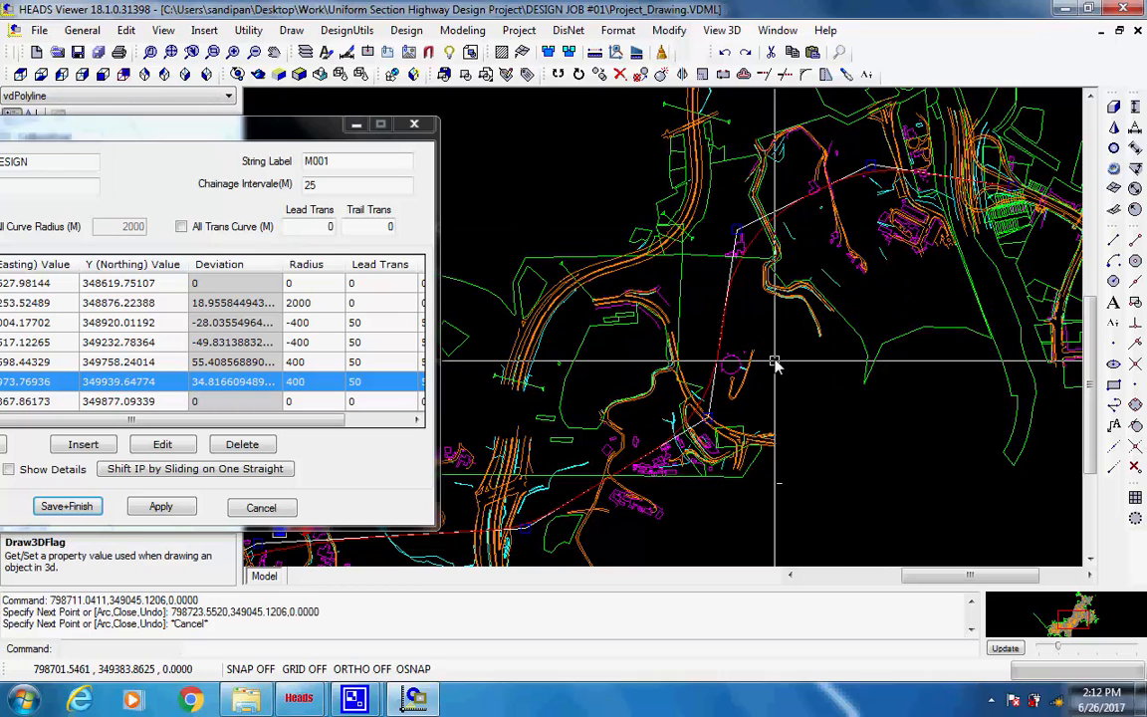
{"action": "scroll", "coordinate": [761, 299], "scroll_direction": "up", "scroll_amount": 4}
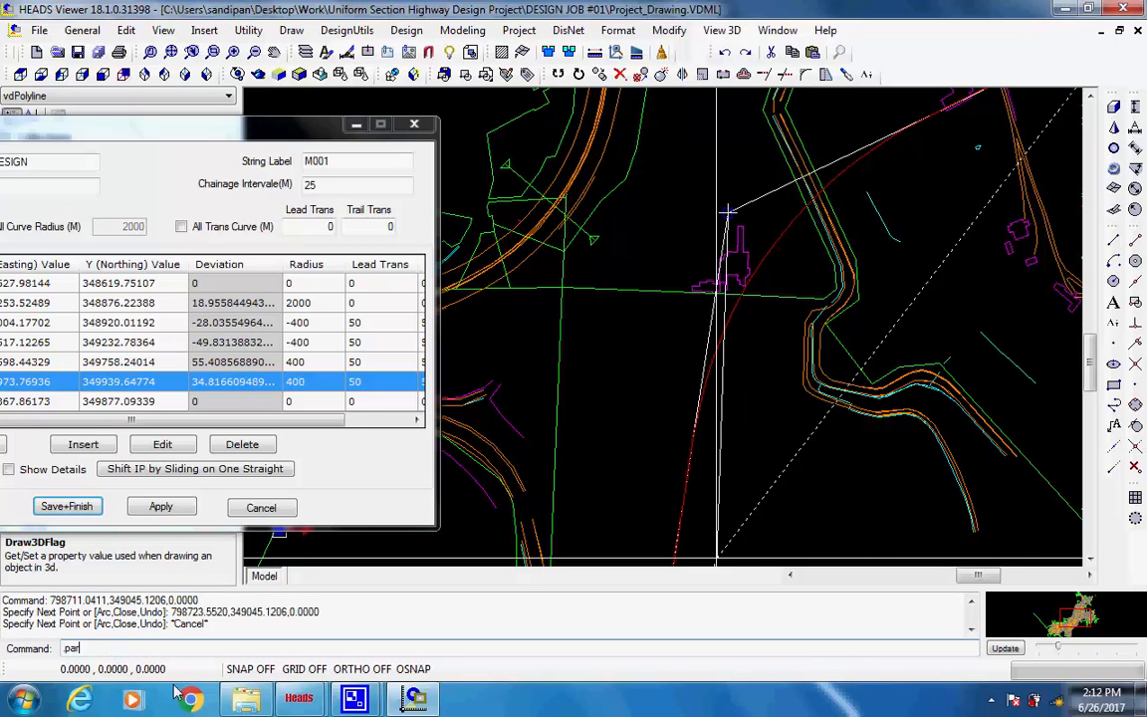
{"action": "key", "text": "Return"}
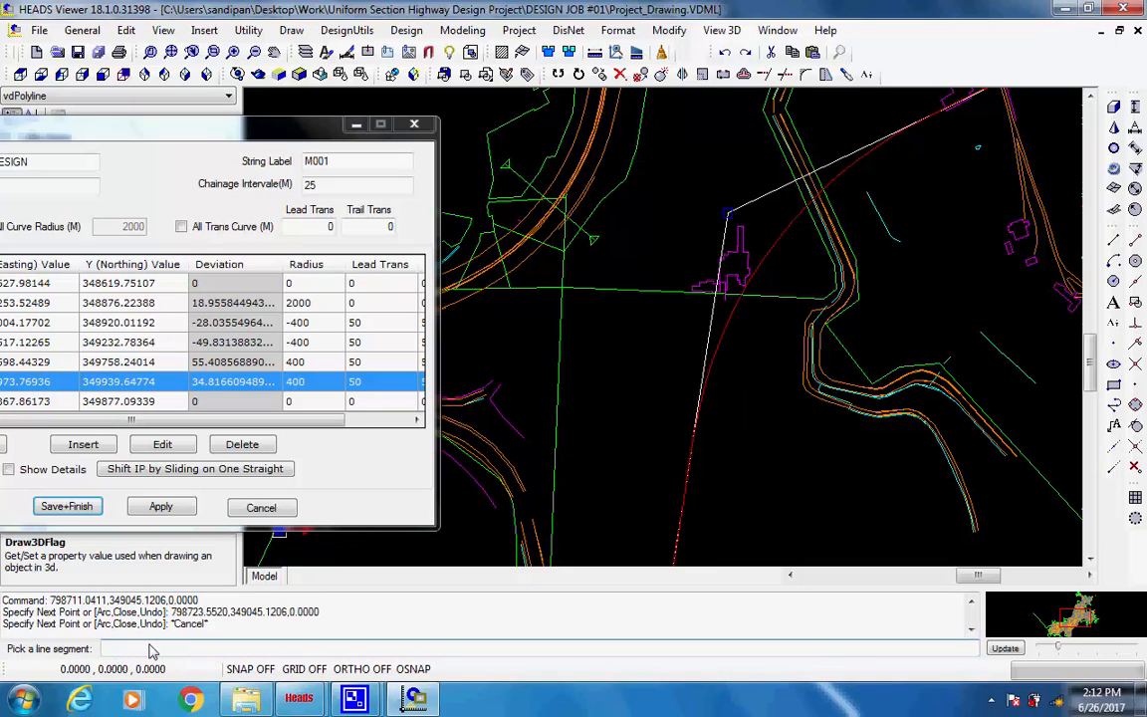
{"action": "left_click", "coordinate": [724, 247]}
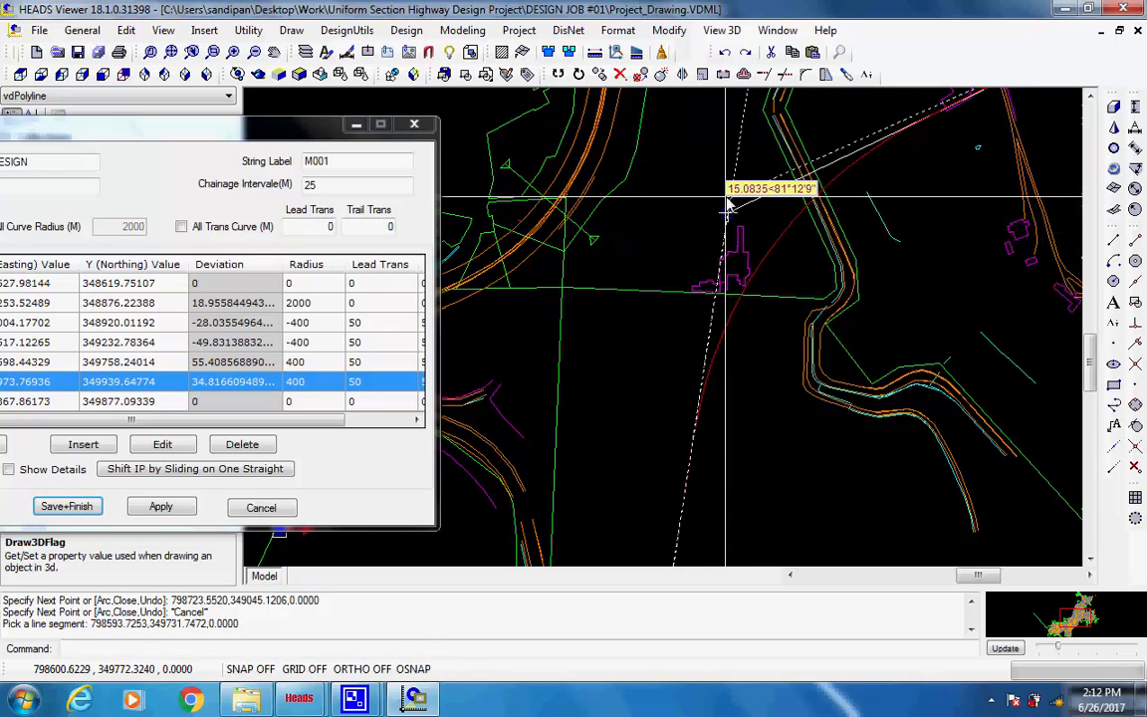
{"action": "left_click", "coordinate": [728, 206]}
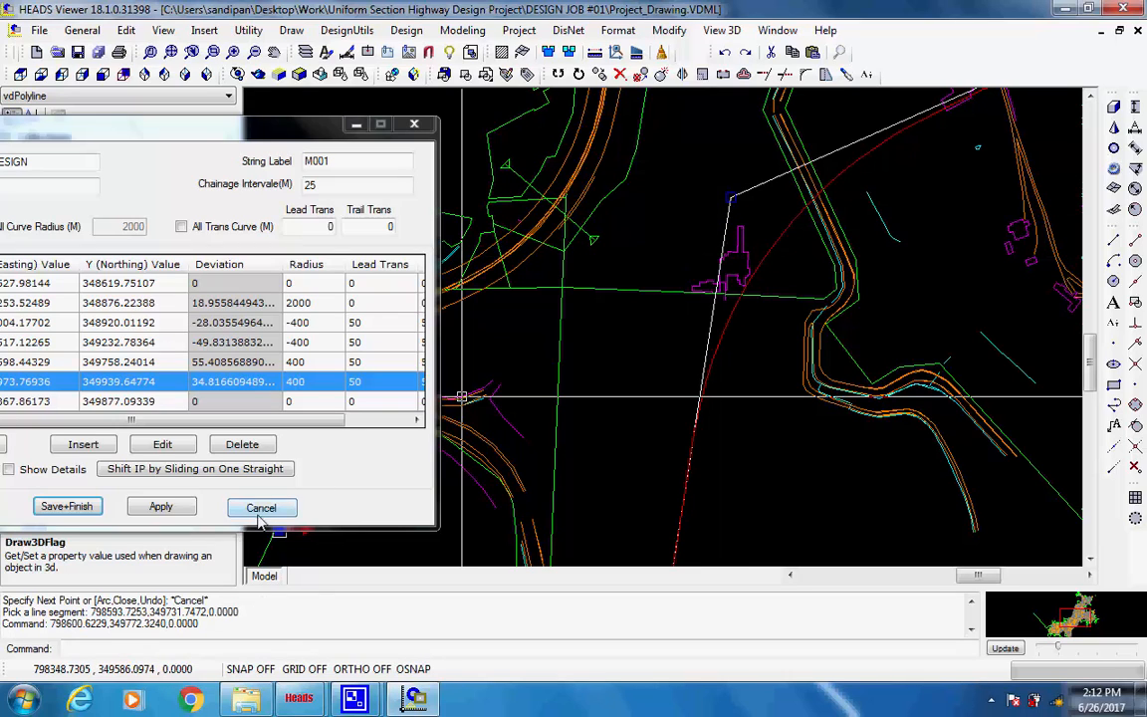
{"action": "left_click", "coordinate": [162, 507]}
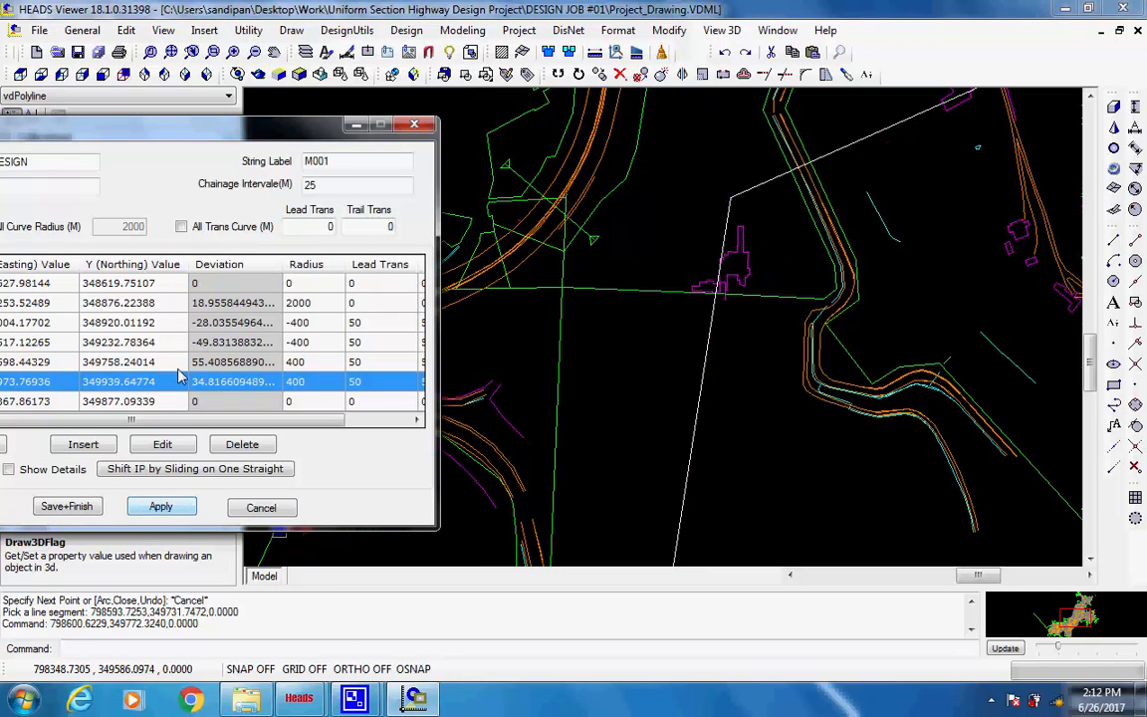
- Display the IP details on the drawing to check them and hide them again
{"action": "left_click_drag", "start_coordinate": [220, 128], "coordinate": [348, 131]}
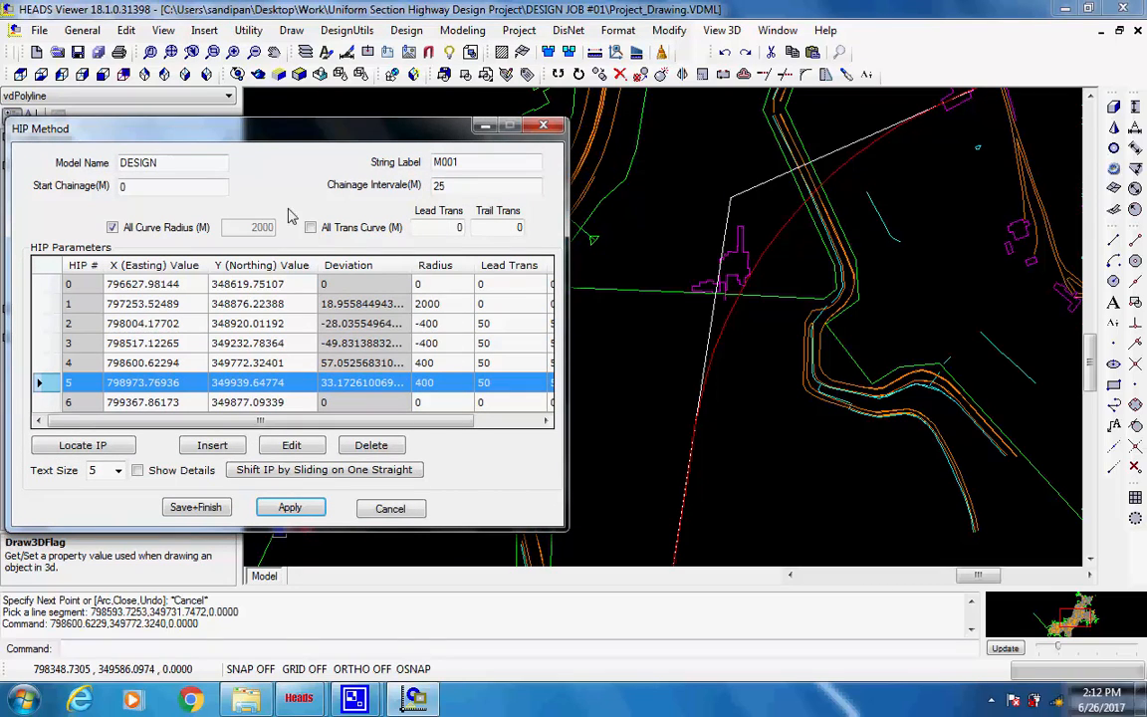
{"action": "left_click", "coordinate": [139, 470]}
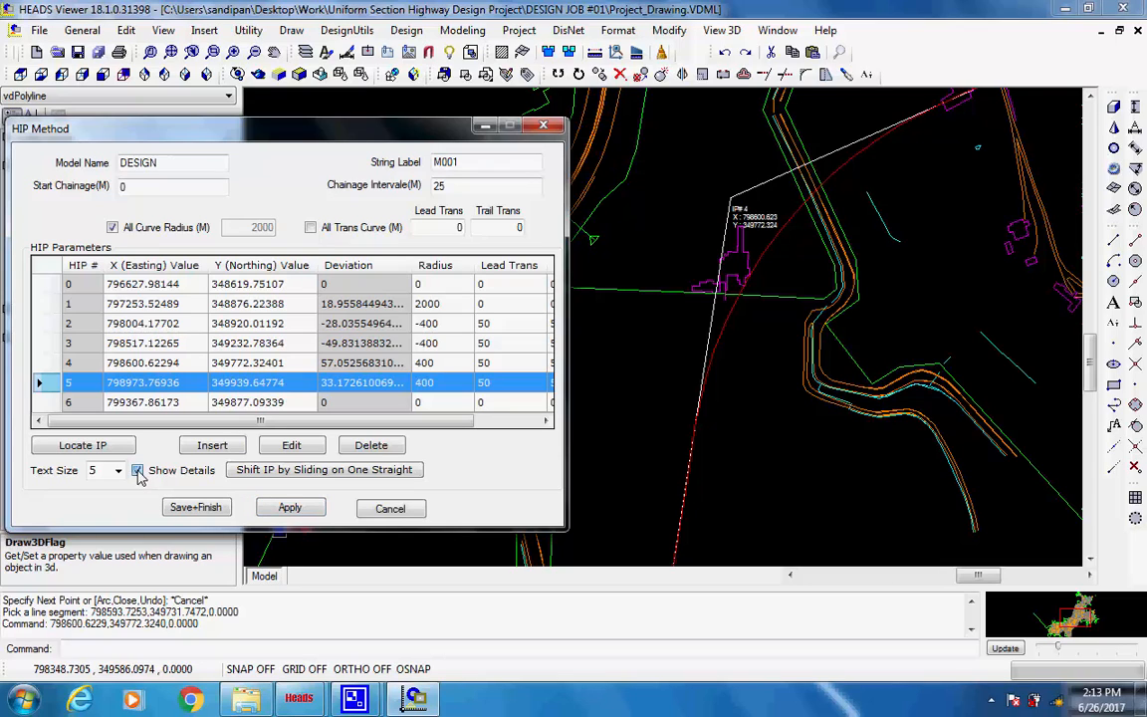
{"action": "left_click", "coordinate": [139, 470]}
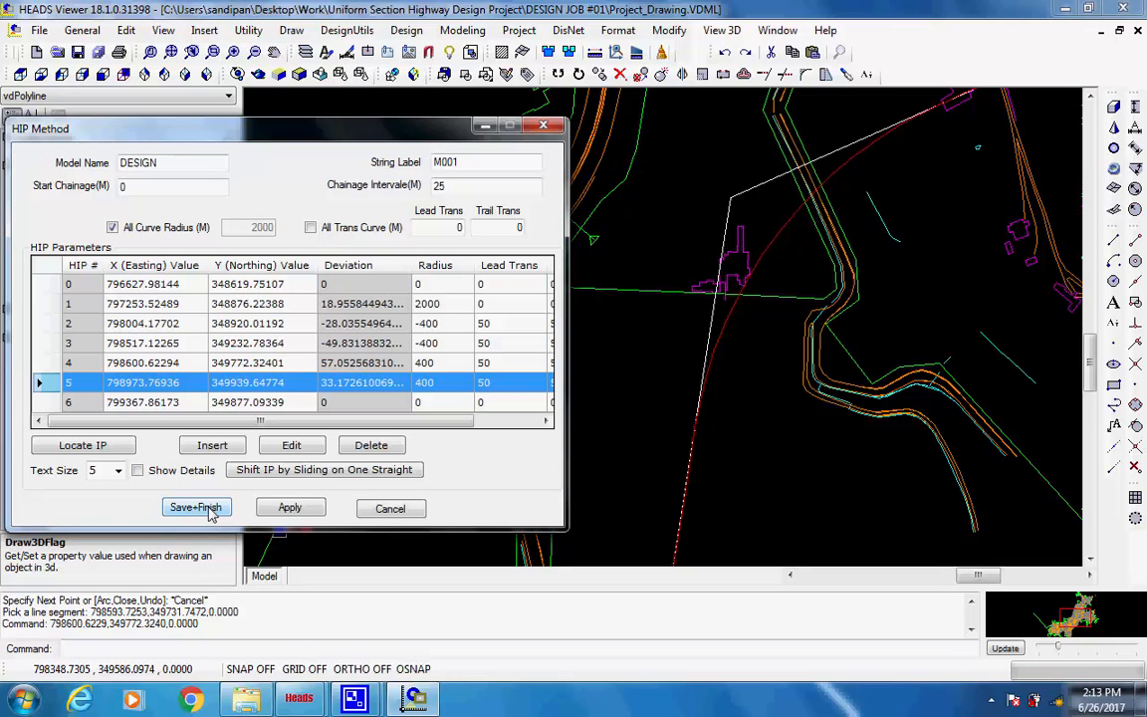
- Save and finish the HIP design, and process the horizontal alignment of DESIGN string M001 at an interval of 25
{"action": "left_click", "coordinate": [205, 227]}
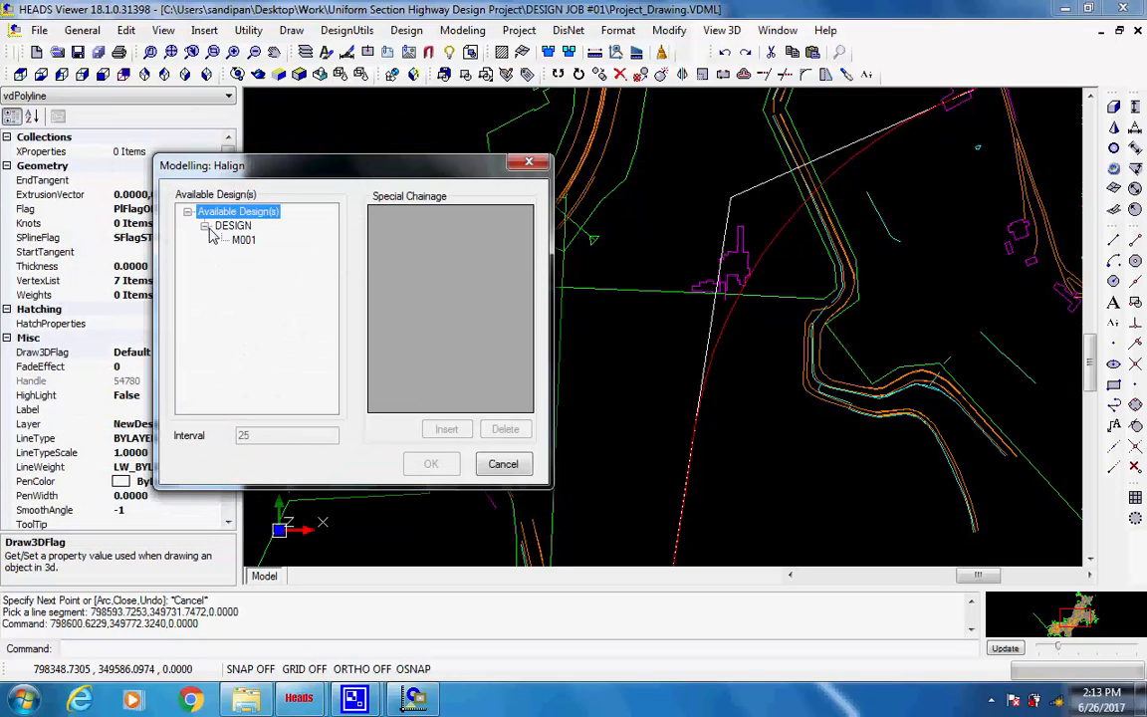
{"action": "left_click", "coordinate": [243, 240]}
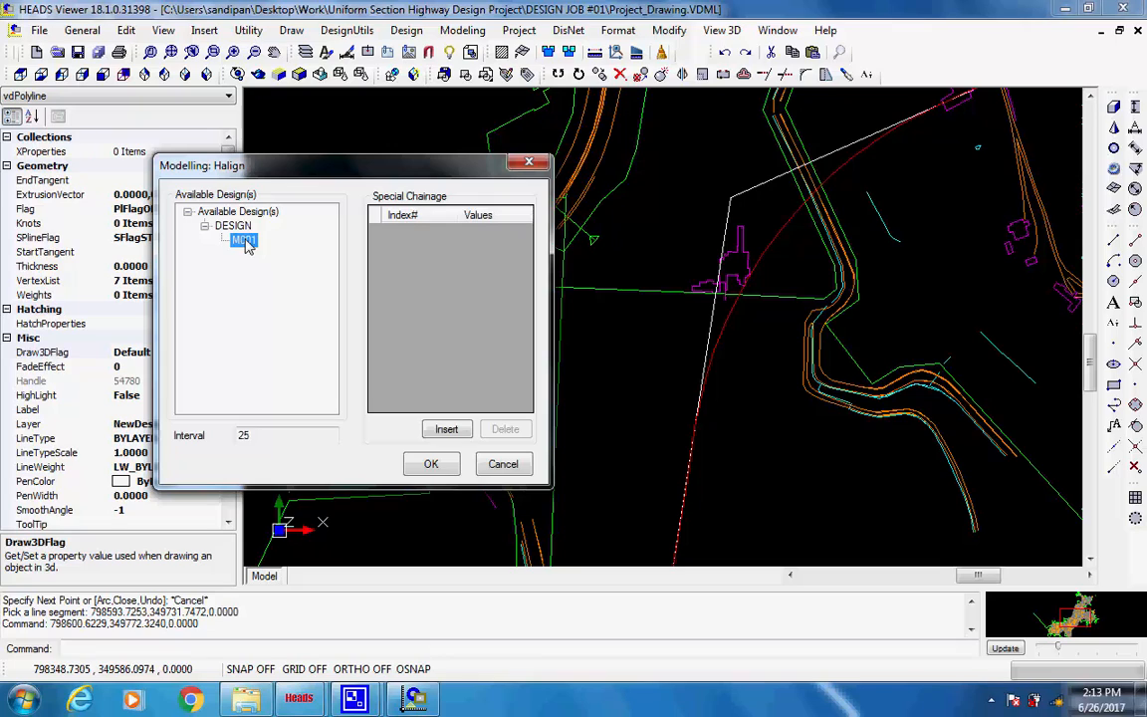
{"action": "left_click_drag", "start_coordinate": [252, 436], "coordinate": [228, 440]}
{"action": "left_click", "coordinate": [251, 439]}
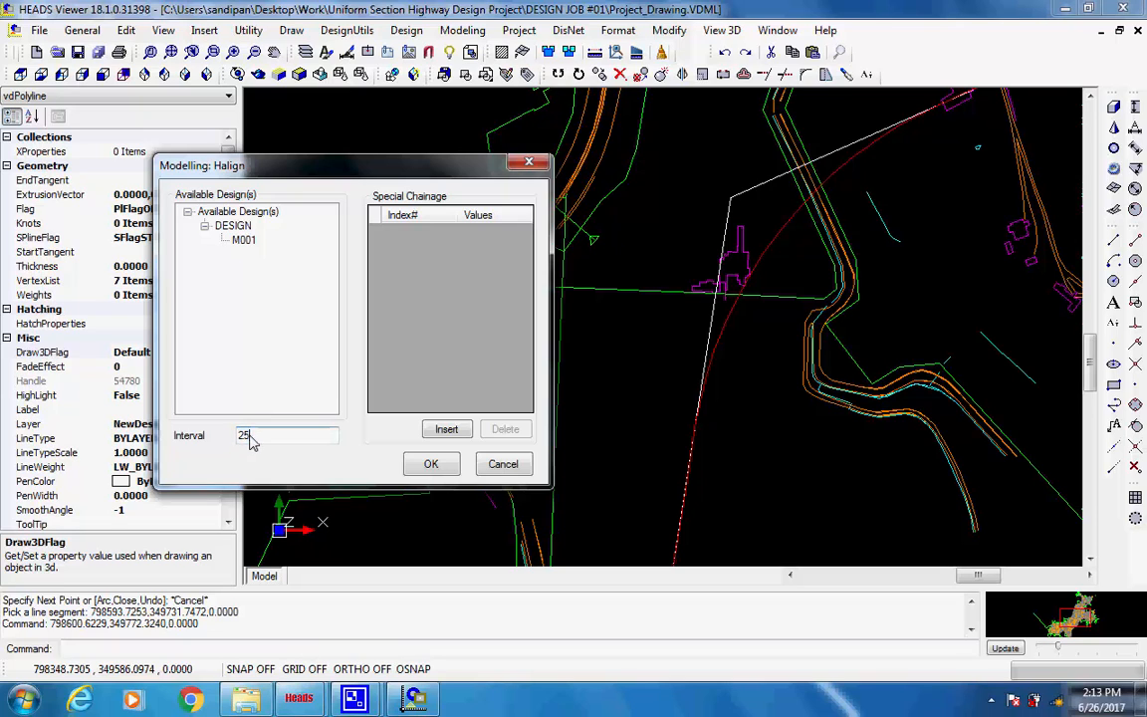
{"action": "left_click", "coordinate": [431, 465]}
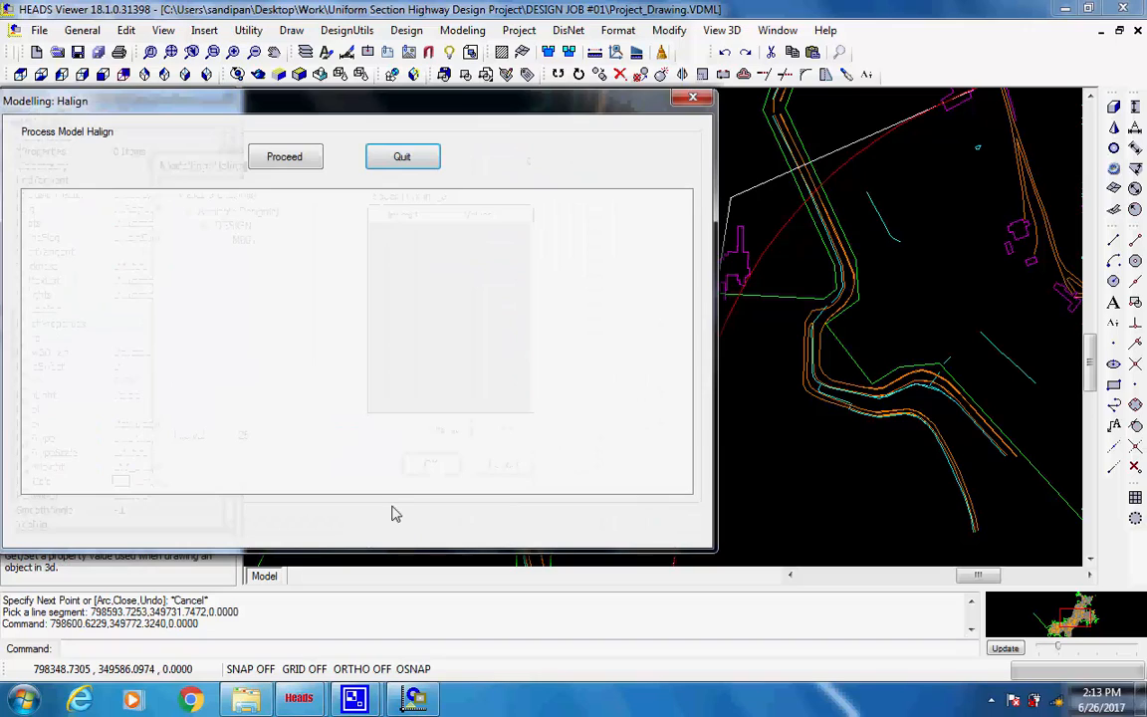
{"action": "left_click", "coordinate": [282, 160]}
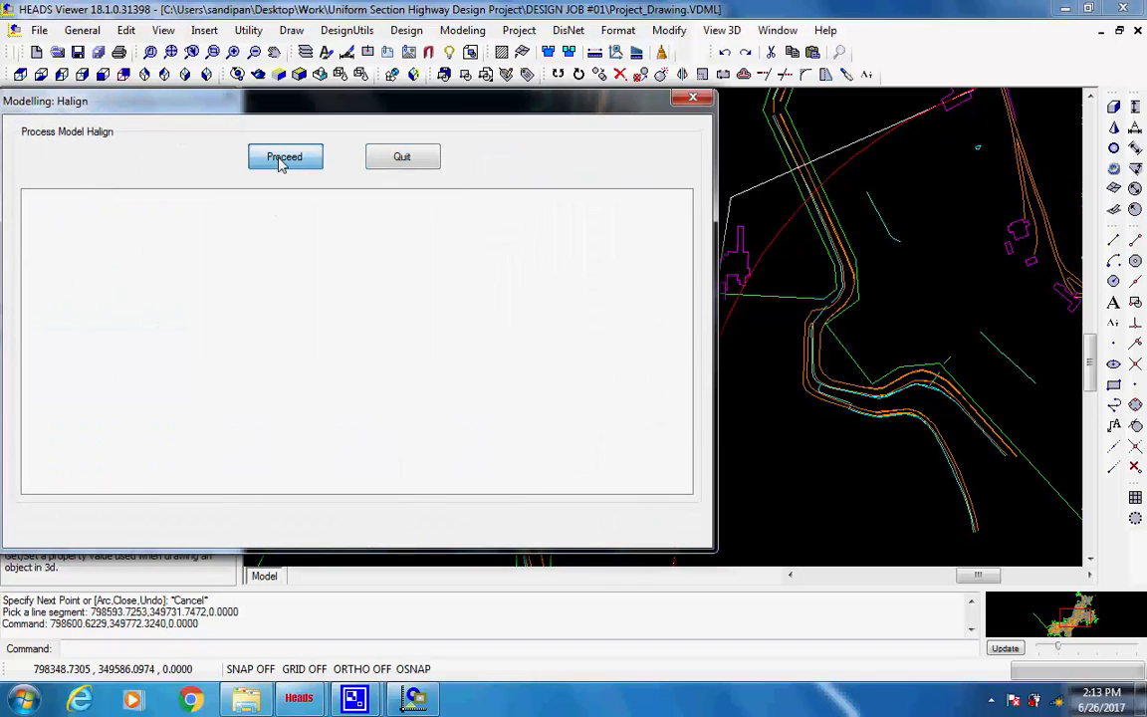
{"action": "left_click", "coordinate": [358, 700]}
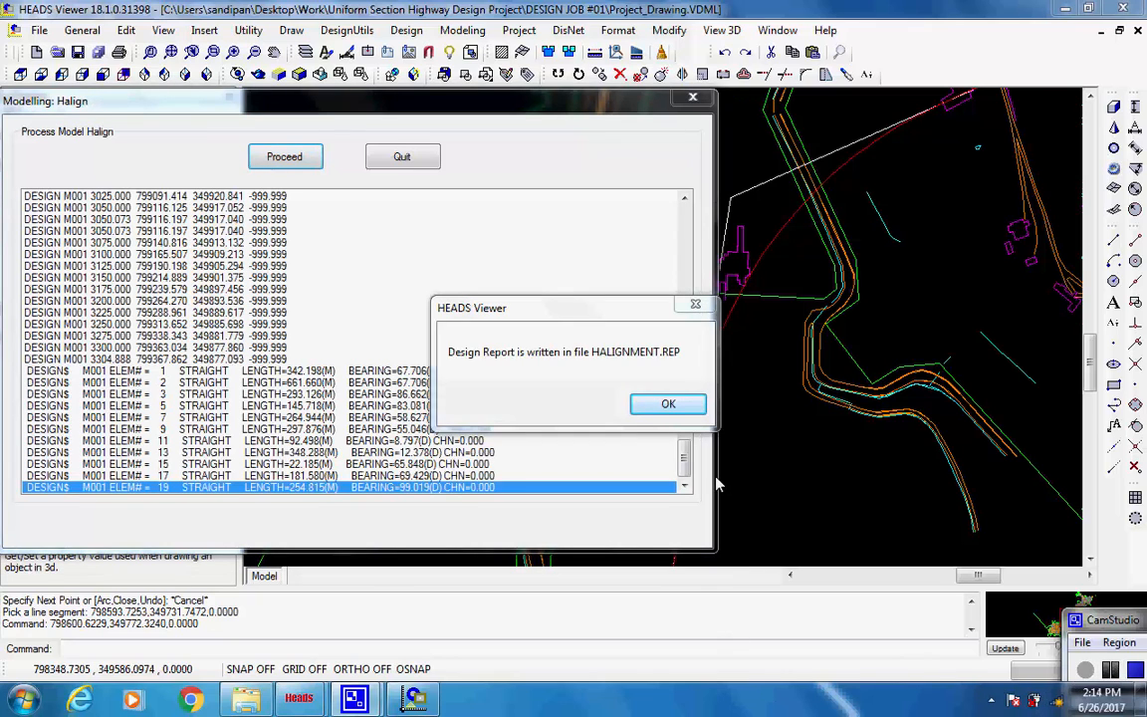
{"action": "left_click", "coordinate": [666, 405]}
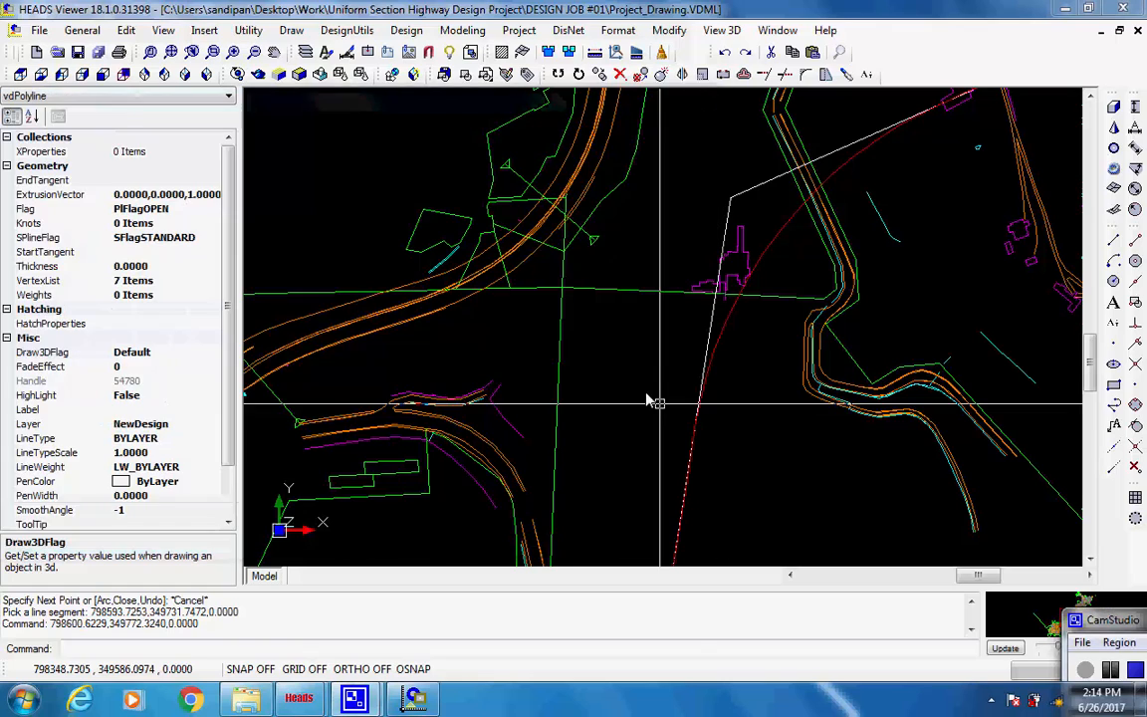
- Display the chainages of DESIGN string M001 at an interval of 100 with a text size of 3 mm, in XXXX+YYY format on the right side
{"action": "left_click", "coordinate": [409, 37]}
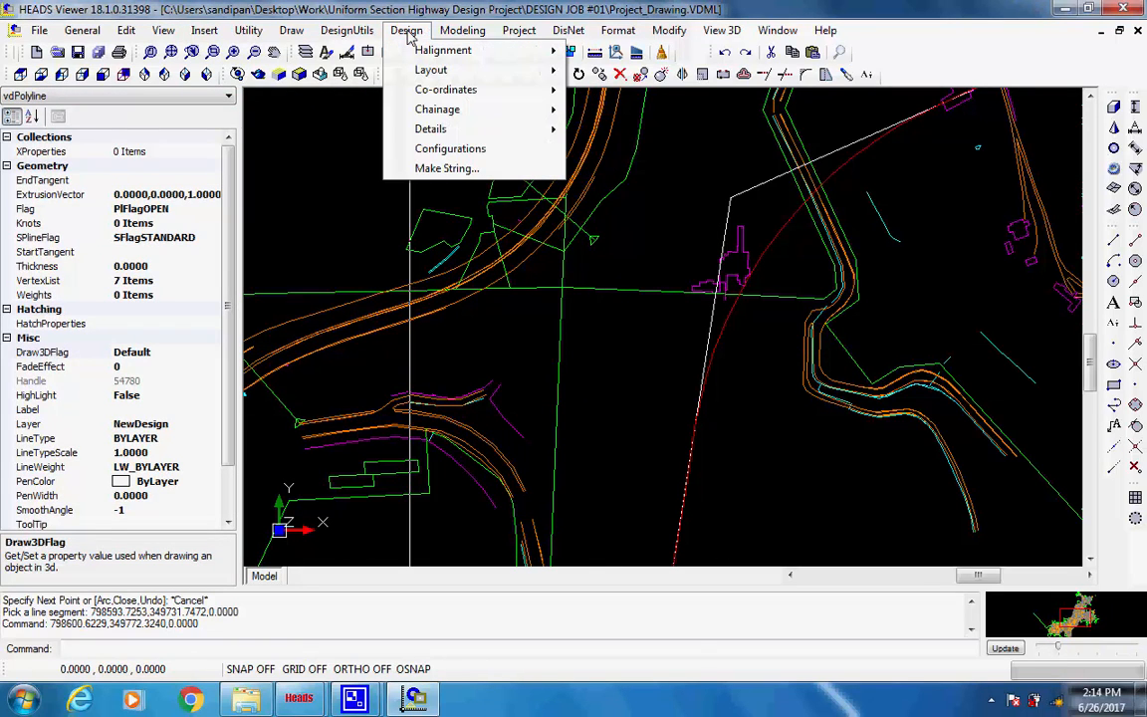
{"action": "mouse_move", "coordinate": [538, 110]}
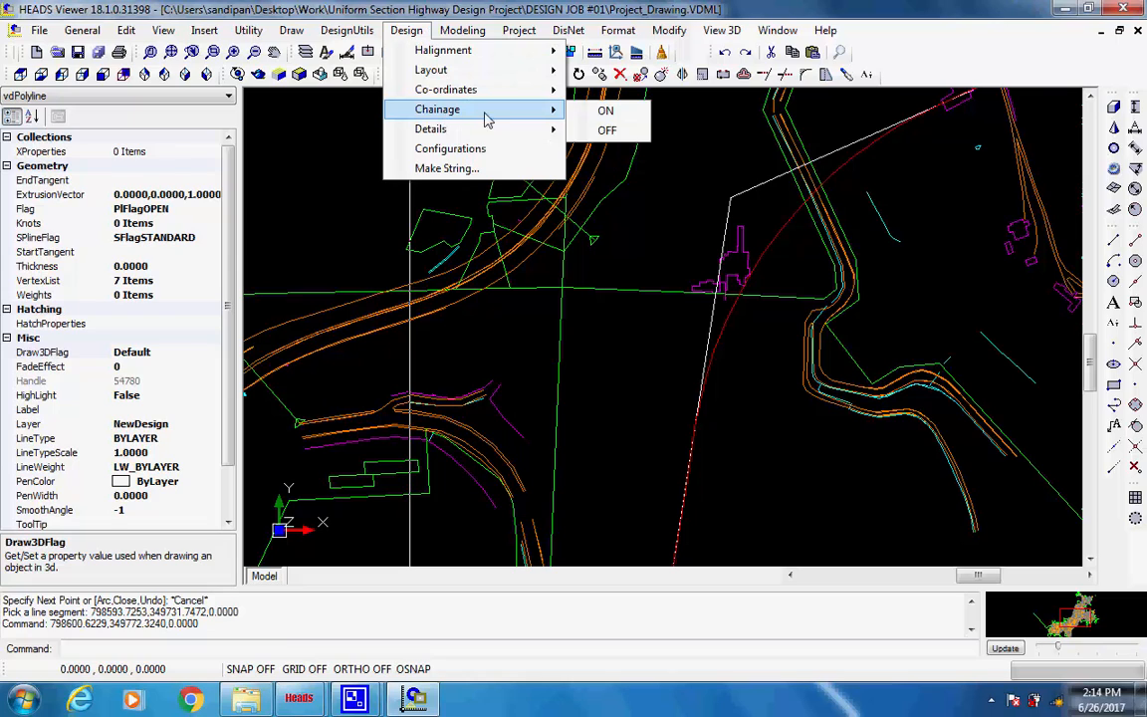
{"action": "left_click", "coordinate": [609, 114]}
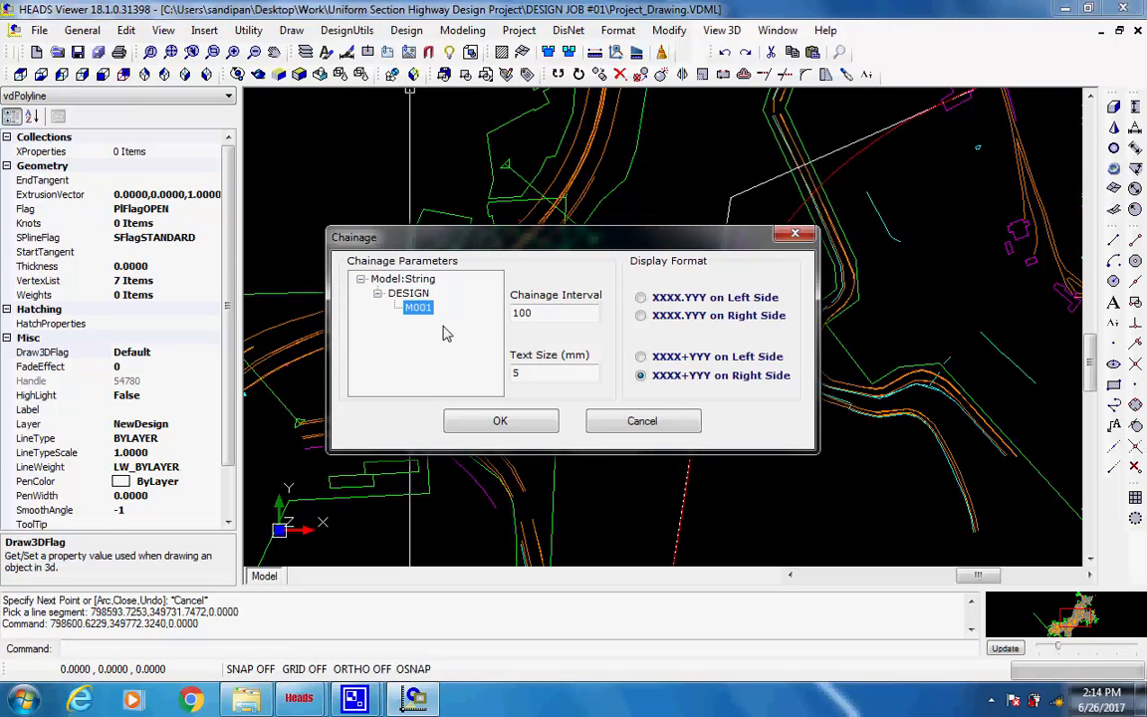
{"action": "left_click_drag", "start_coordinate": [522, 374], "coordinate": [506, 377]}
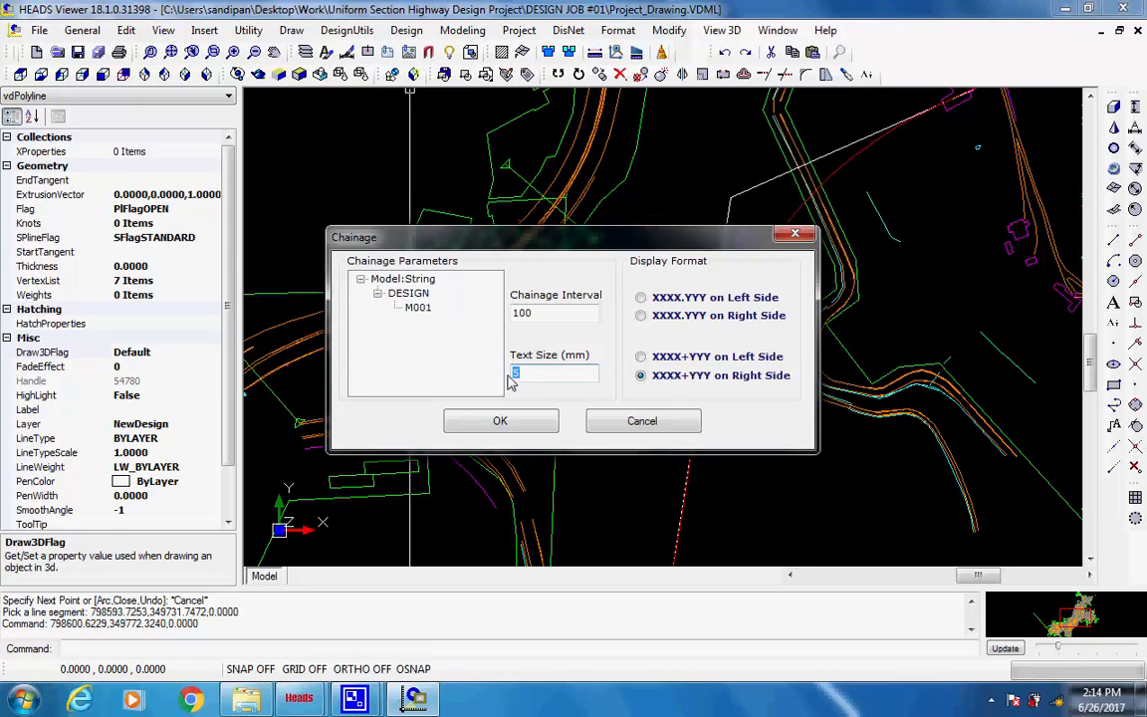
{"action": "type", "text": "3"}
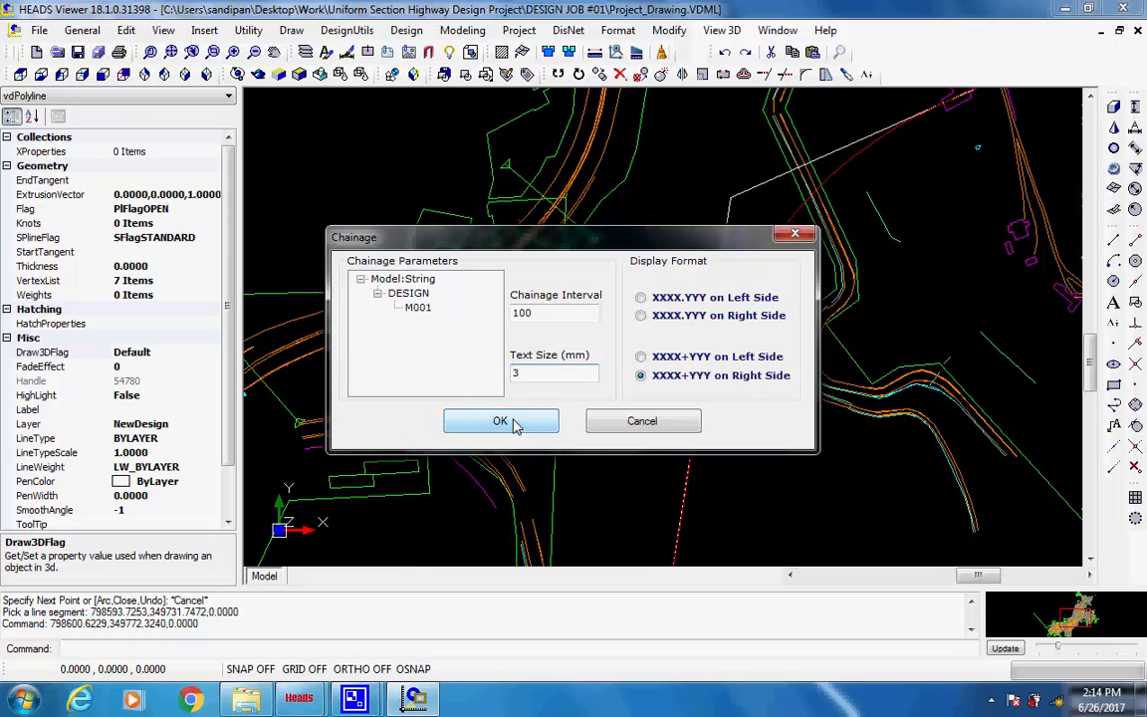
{"action": "left_click", "coordinate": [501, 421]}
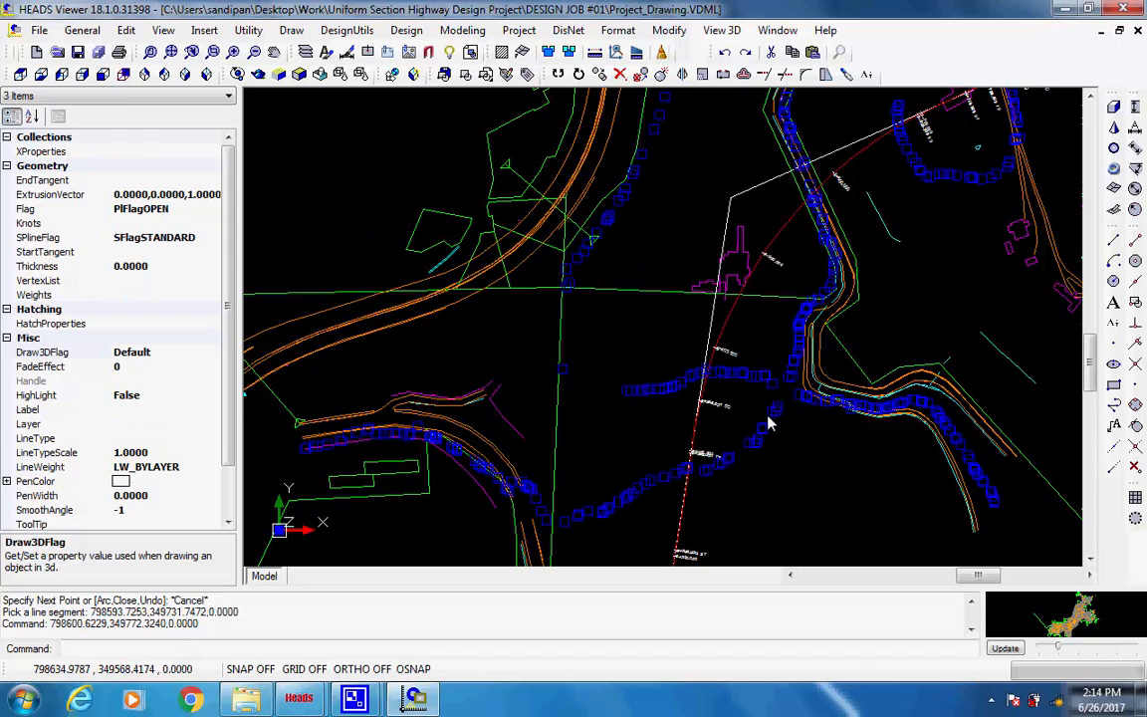
{"action": "key", "text": "Escape"}
{"action": "key", "text": "Escape"}
- Examine the chainage labels and the TS and SC points along the alignment curve near HIP 4
{"action": "scroll", "coordinate": [768, 423], "scroll_direction": "up", "scroll_amount": 2}
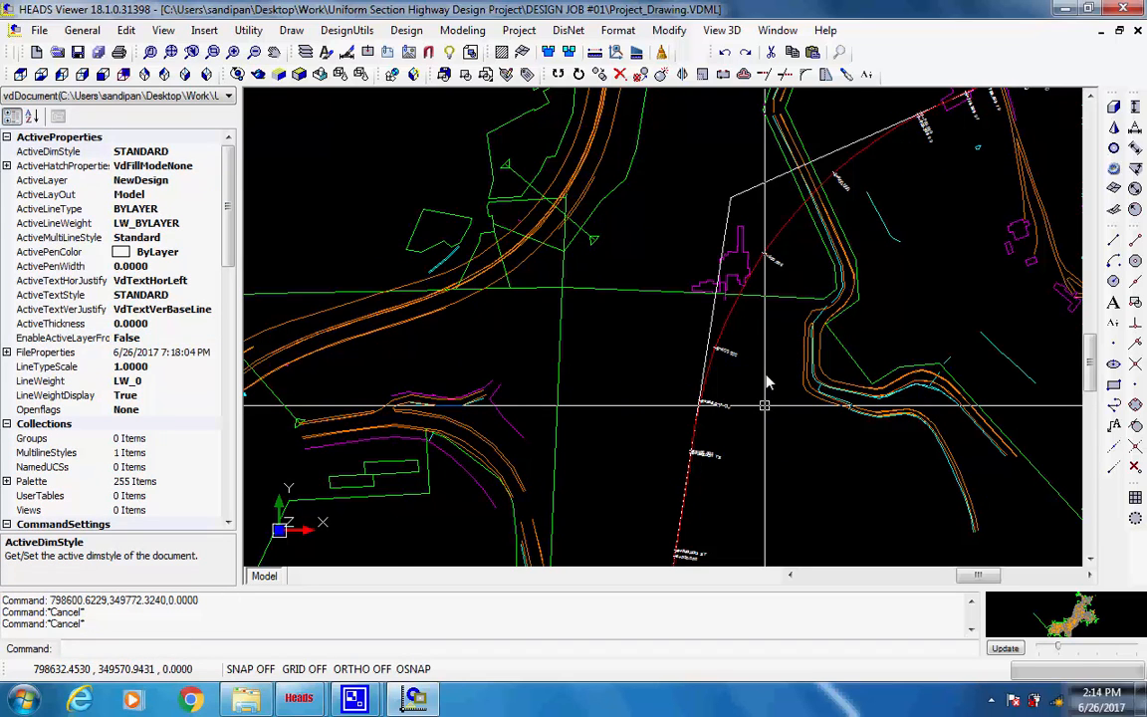
{"action": "scroll", "coordinate": [765, 353], "scroll_direction": "up", "scroll_amount": 1}
{"action": "scroll", "coordinate": [694, 316], "scroll_direction": "up", "scroll_amount": 2}
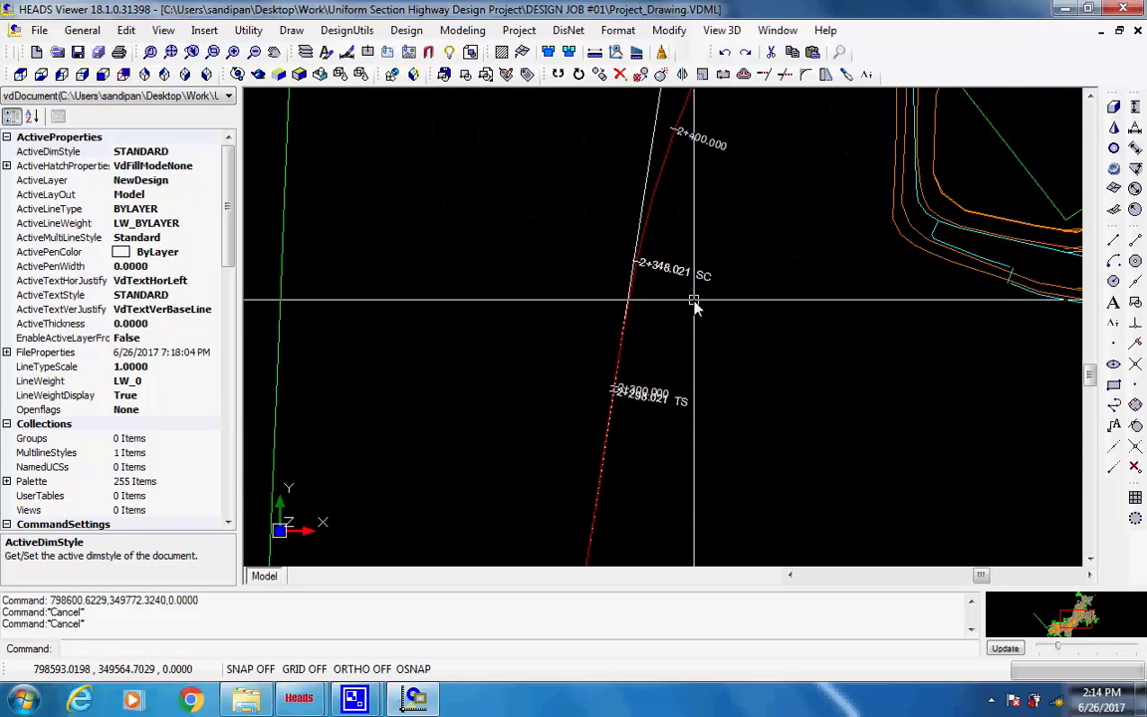
{"action": "scroll", "coordinate": [695, 307], "scroll_direction": "up", "scroll_amount": 1}
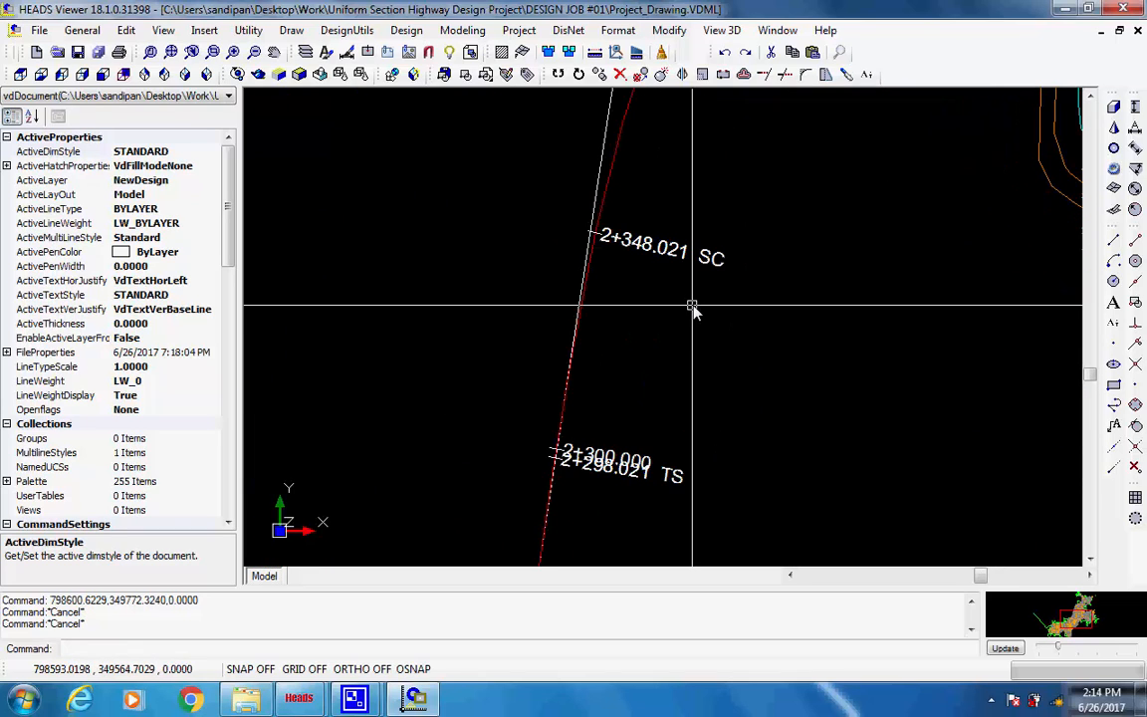
{"action": "scroll", "coordinate": [691, 304], "scroll_direction": "down", "scroll_amount": 2}
{"action": "mouse_move", "coordinate": [781, 196]}
{"action": "middle_mouse_down"}
{"action": "mouse_move", "coordinate": [609, 380]}
{"action": "mouse_move", "coordinate": [619, 363]}
{"action": "middle_mouse_up"}
{"action": "mouse_move", "coordinate": [694, 249]}
{"action": "middle_mouse_down"}
{"action": "mouse_move", "coordinate": [599, 404]}
{"action": "mouse_move", "coordinate": [594, 396]}
{"action": "middle_mouse_up"}
{"action": "scroll", "coordinate": [628, 251], "scroll_direction": "down", "scroll_amount": 2}
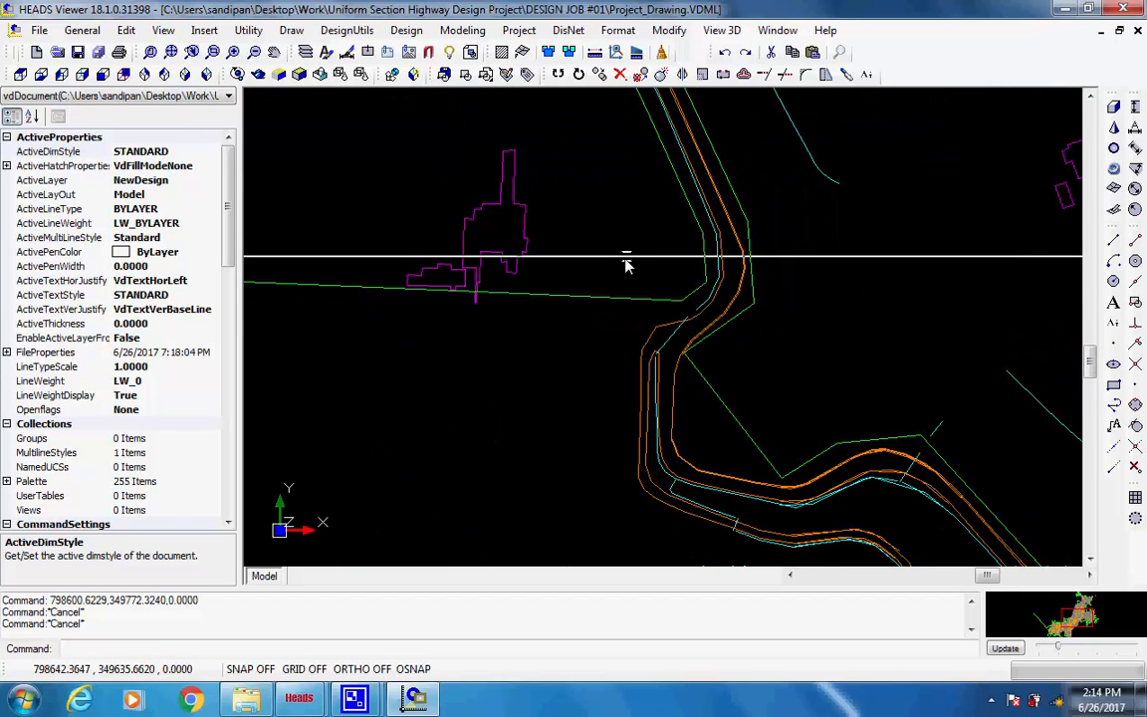
{"action": "scroll", "coordinate": [623, 261], "scroll_direction": "down", "scroll_amount": 1}
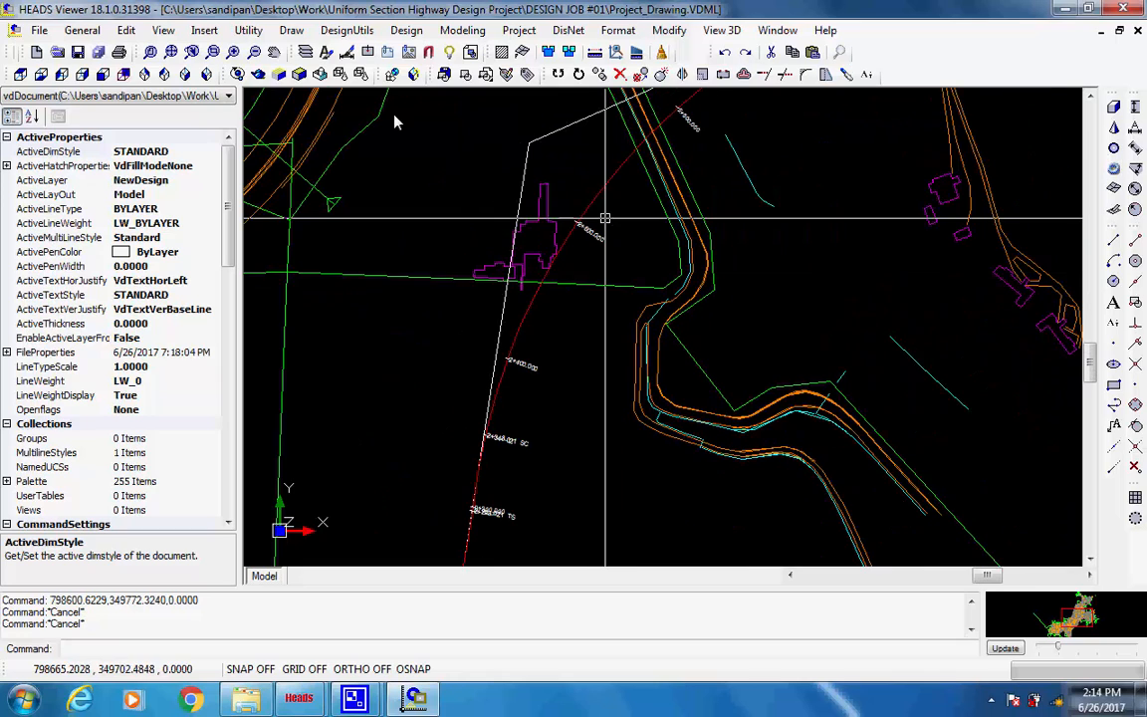
- Display all IP details of DESIGN string M001 with a text size of 3 mm and inspect them along the alignment
{"action": "left_click", "coordinate": [406, 30]}
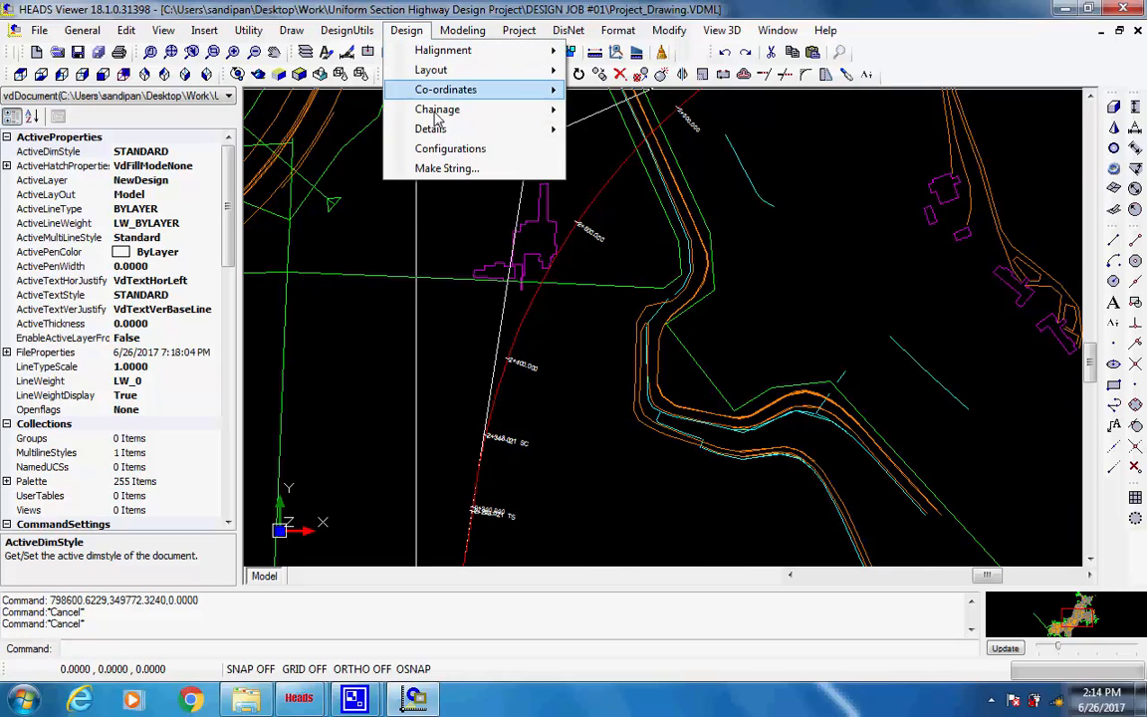
{"action": "mouse_move", "coordinate": [399, 125]}
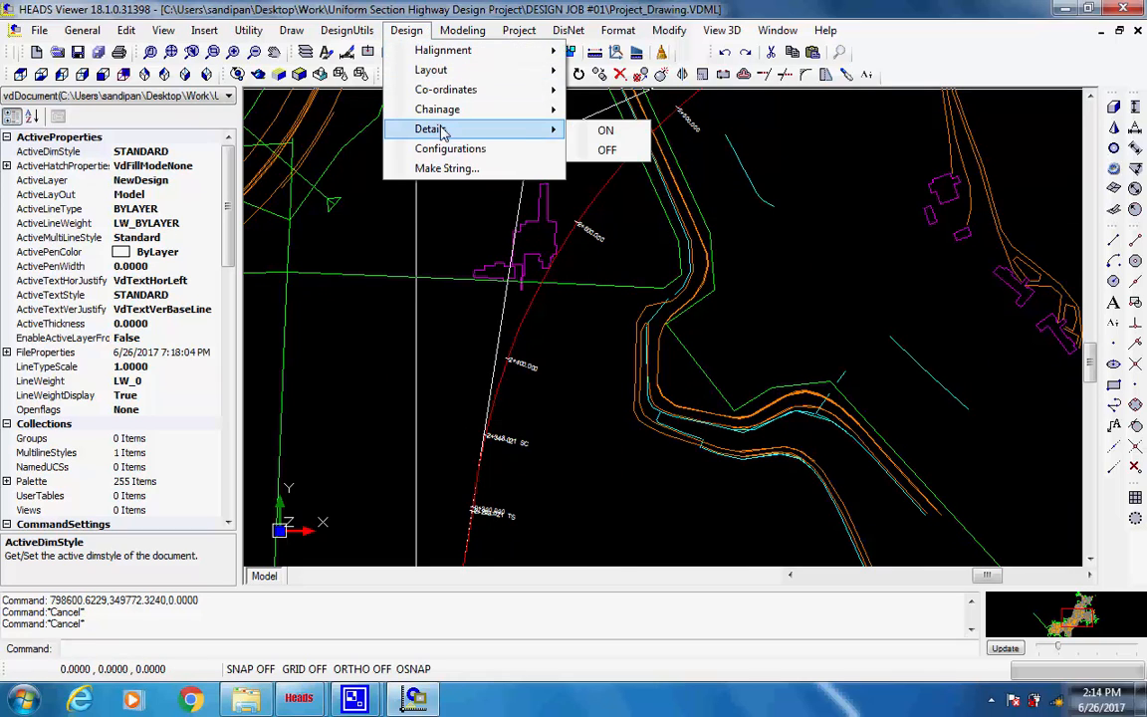
{"action": "left_click", "coordinate": [624, 140]}
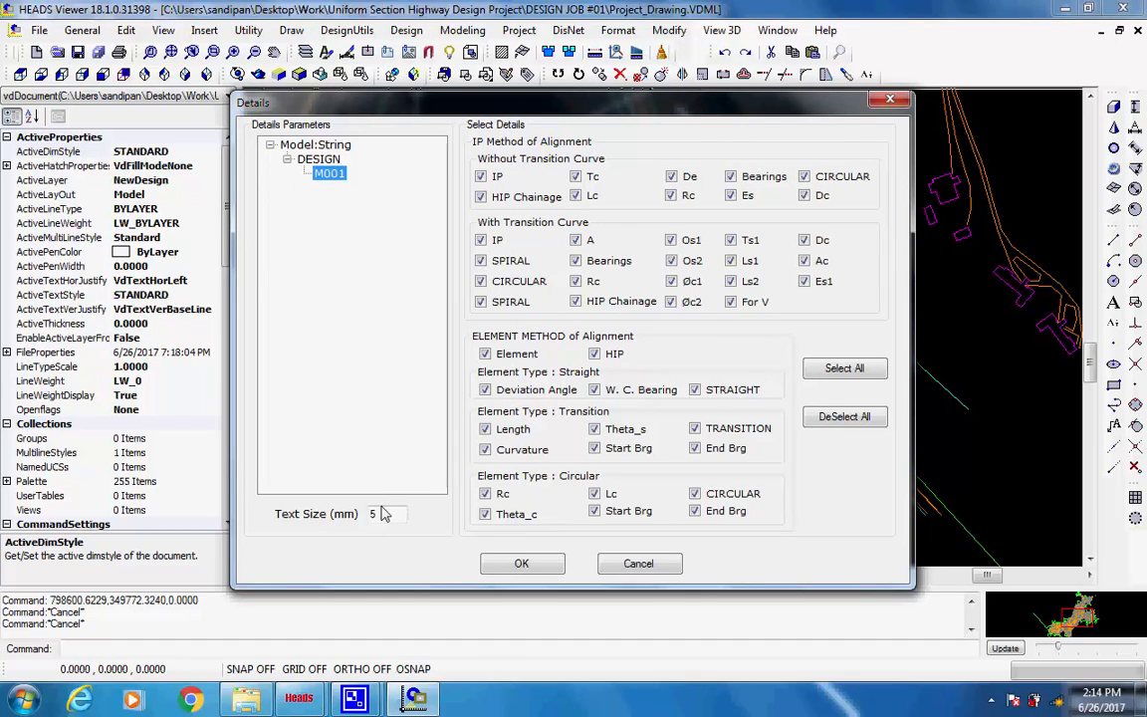
{"action": "left_click_drag", "start_coordinate": [376, 514], "coordinate": [363, 515]}
{"action": "type", "text": "3"}
{"action": "left_click", "coordinate": [519, 563]}
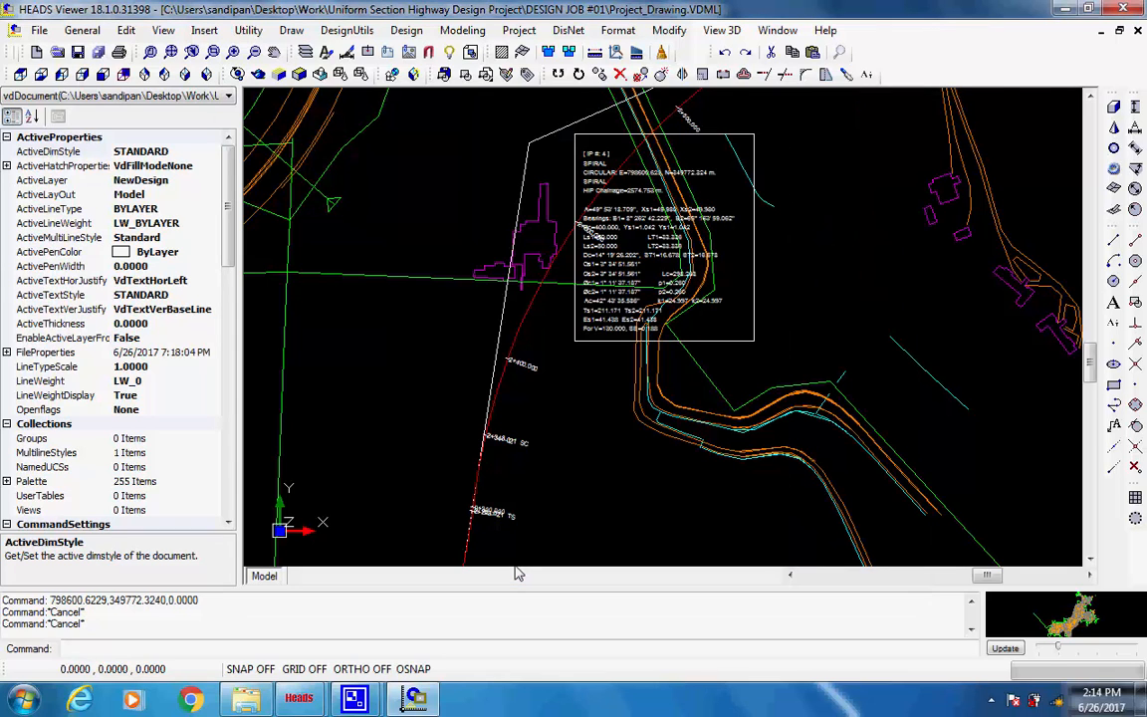
{"action": "left_click", "coordinate": [560, 163]}
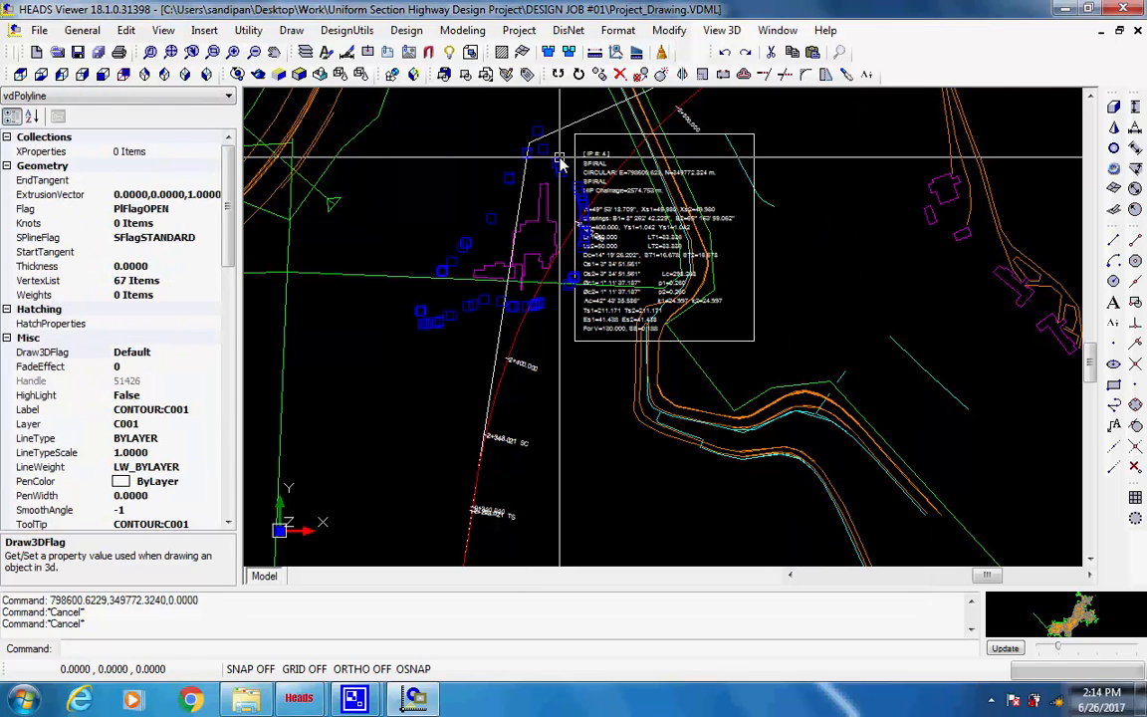
{"action": "key", "text": "Escape"}
{"action": "scroll", "coordinate": [562, 167], "scroll_direction": "up", "scroll_amount": 5}
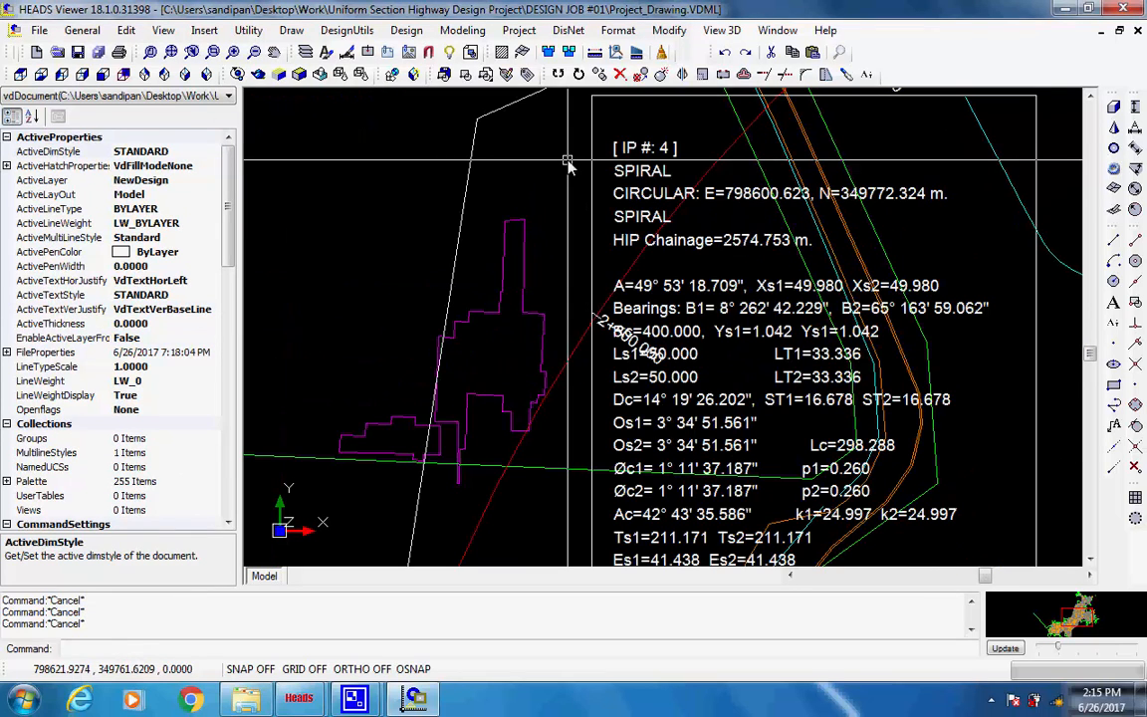
{"action": "scroll", "coordinate": [568, 165], "scroll_direction": "down", "scroll_amount": 4}
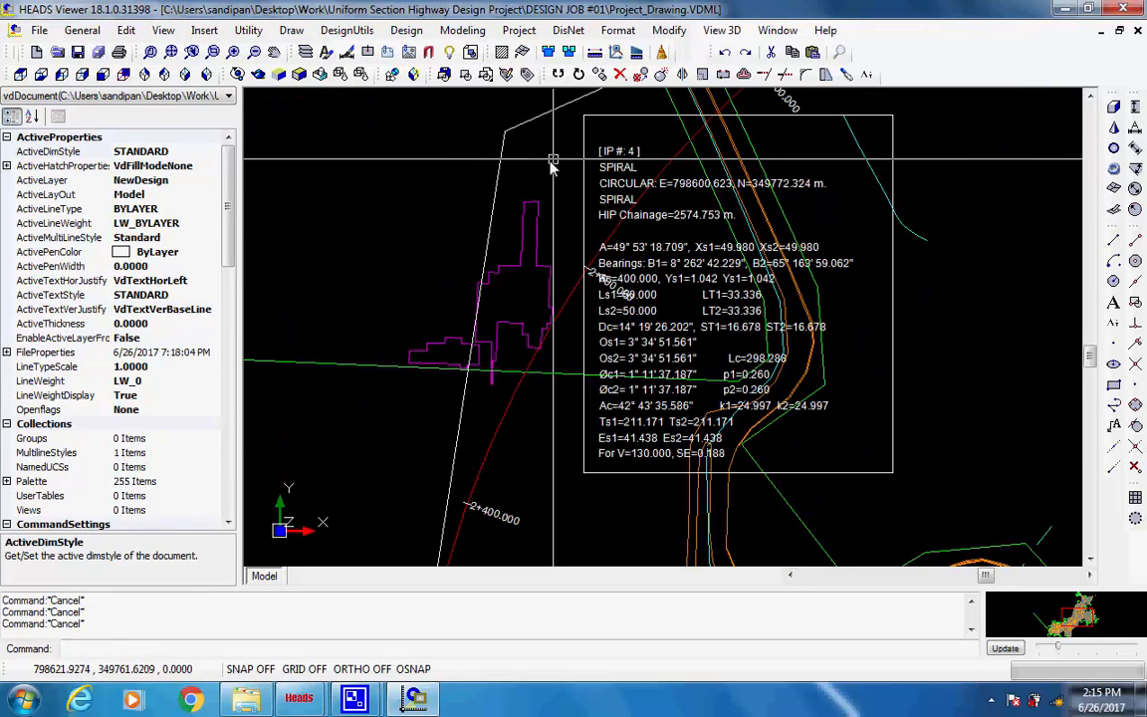
{"action": "scroll", "coordinate": [540, 175], "scroll_direction": "down", "scroll_amount": 4}
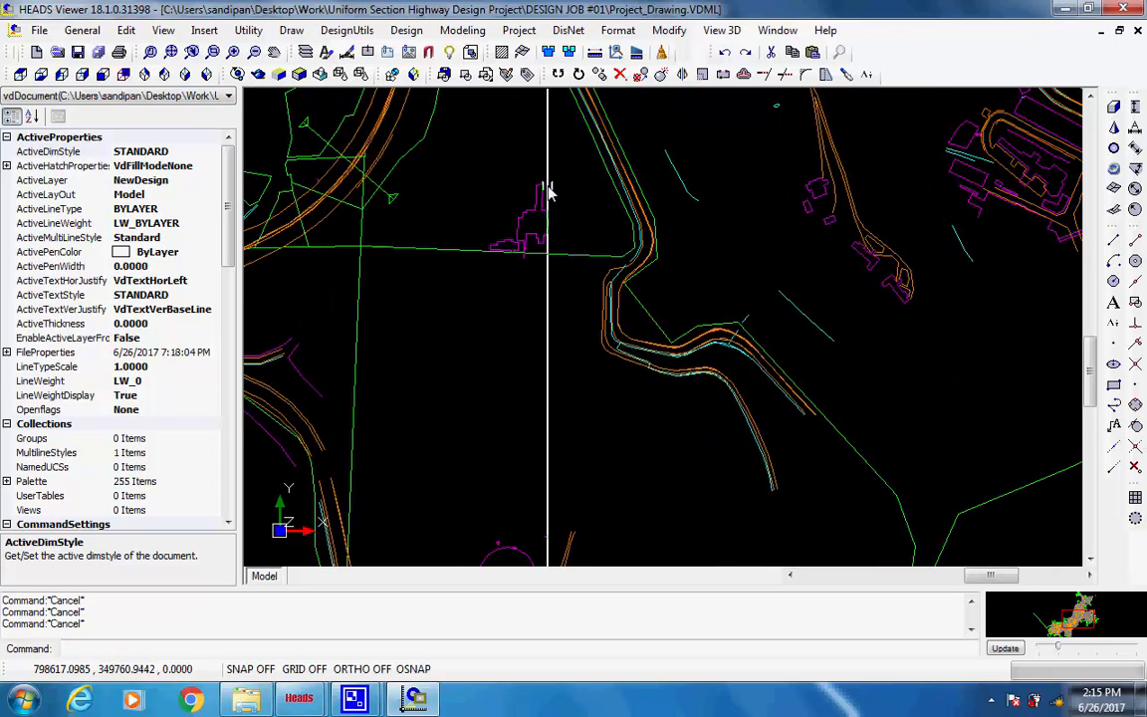
{"action": "scroll", "coordinate": [557, 193], "scroll_direction": "down", "scroll_amount": 5}
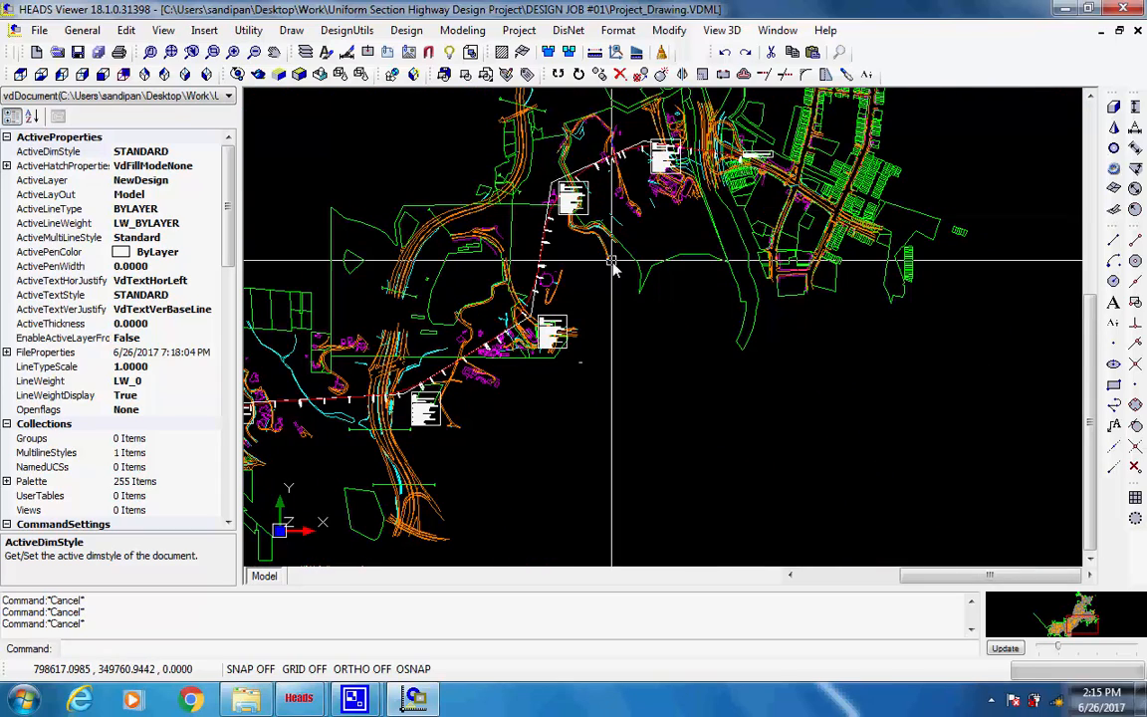
{"action": "scroll", "coordinate": [619, 272], "scroll_direction": "up", "scroll_amount": 3}
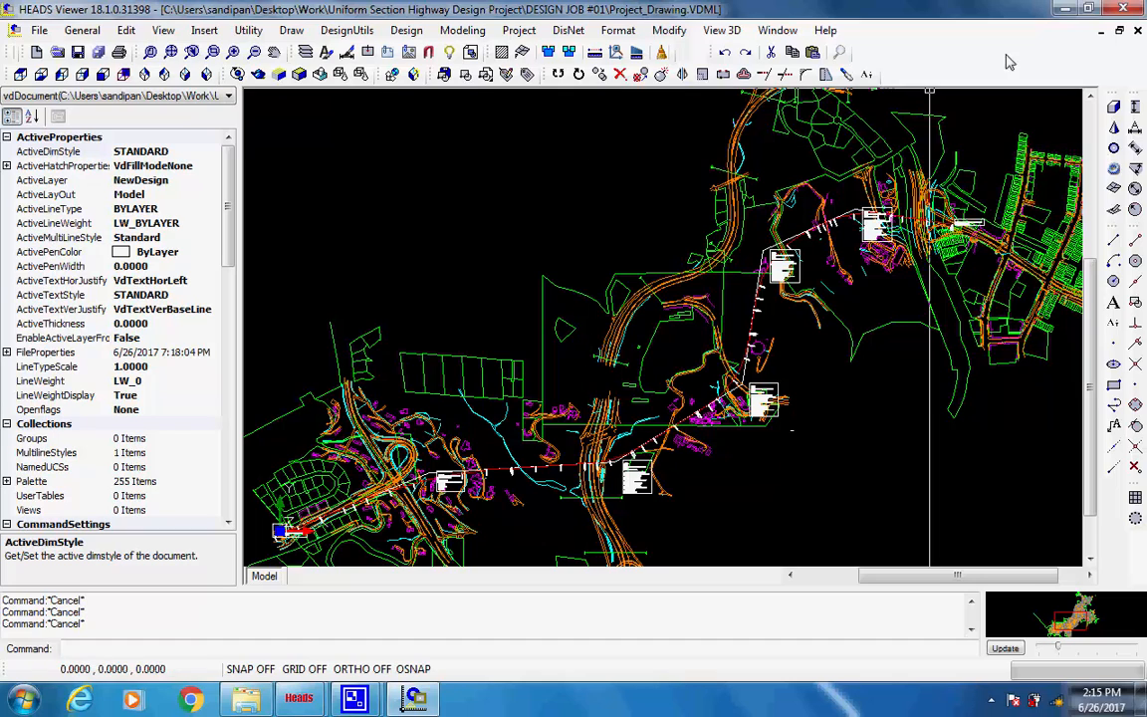
- Close the viewer without saving the drawing changes and load the finished HALIGN design in the Highway Design window
{"action": "left_click", "coordinate": [1123, 9]}
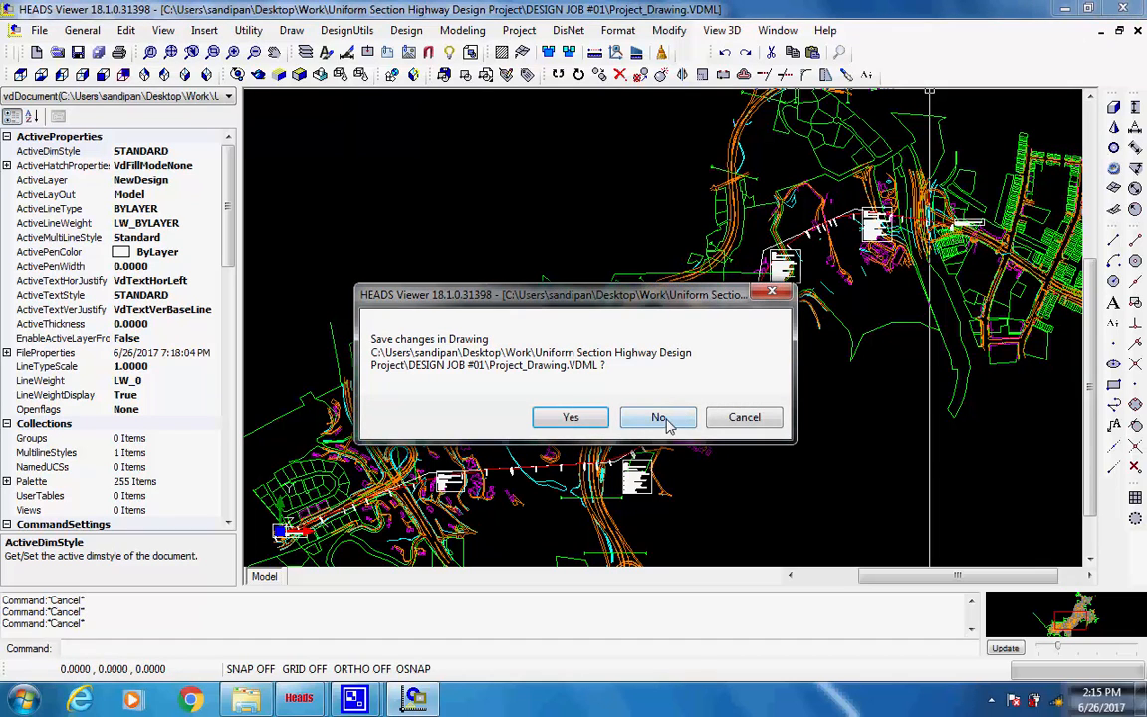
{"action": "left_click", "coordinate": [661, 418]}
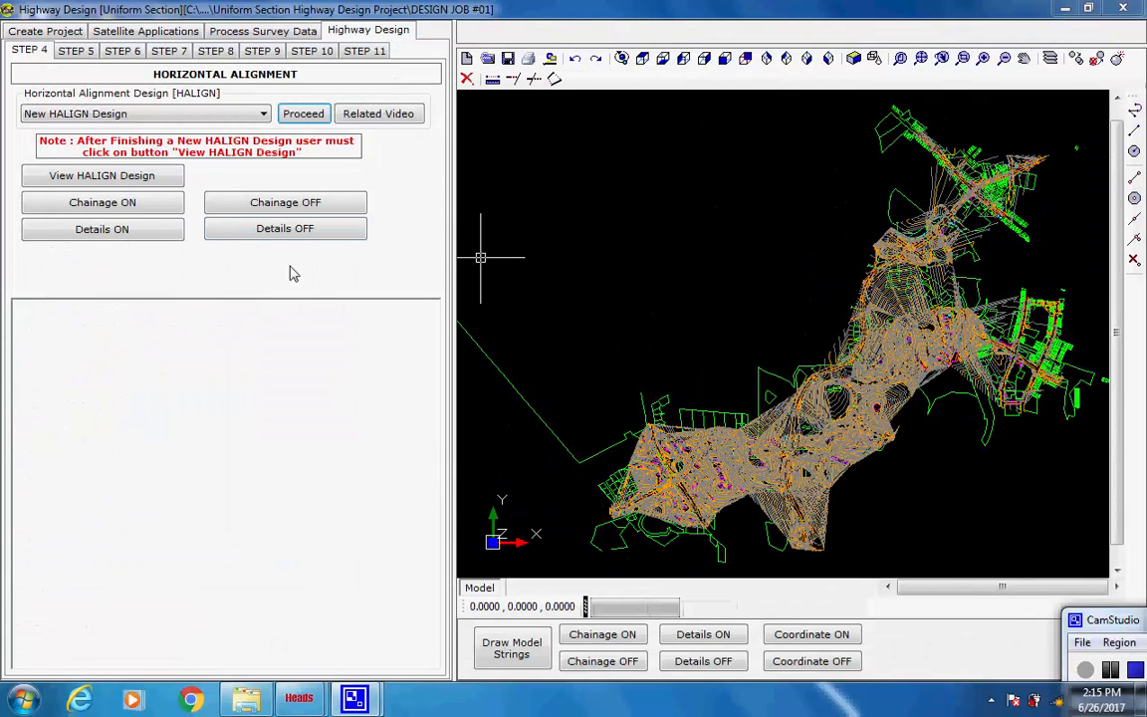
{"action": "left_click", "coordinate": [150, 180]}
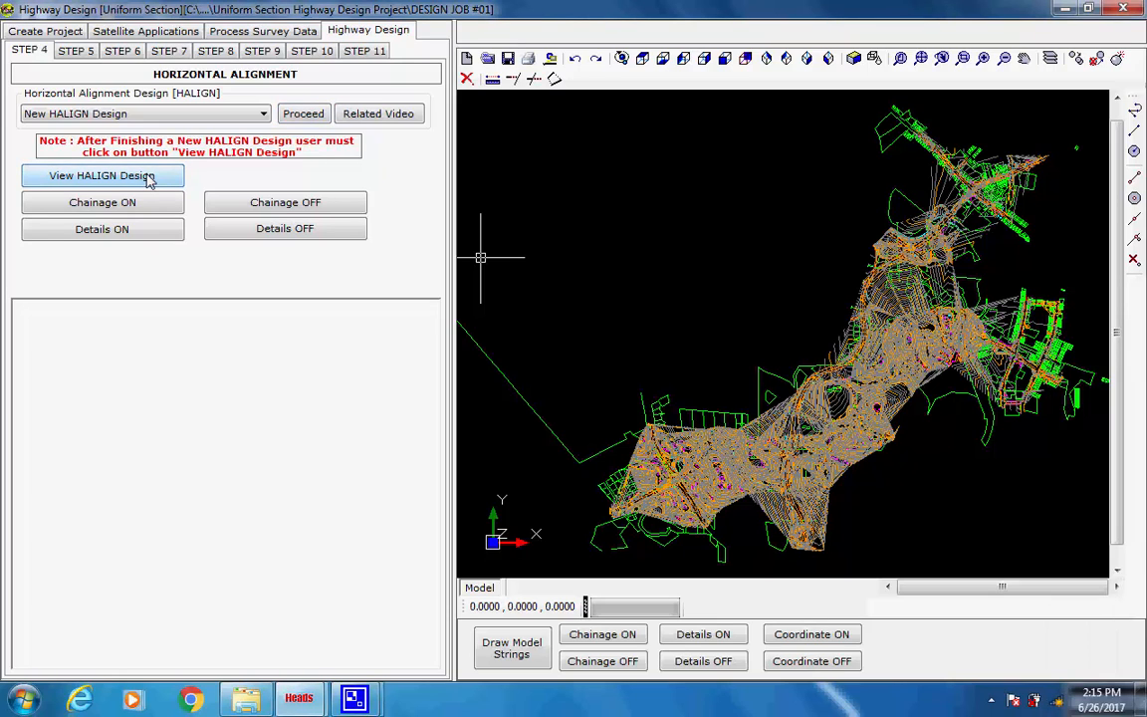
{"action": "left_click", "coordinate": [353, 700]}
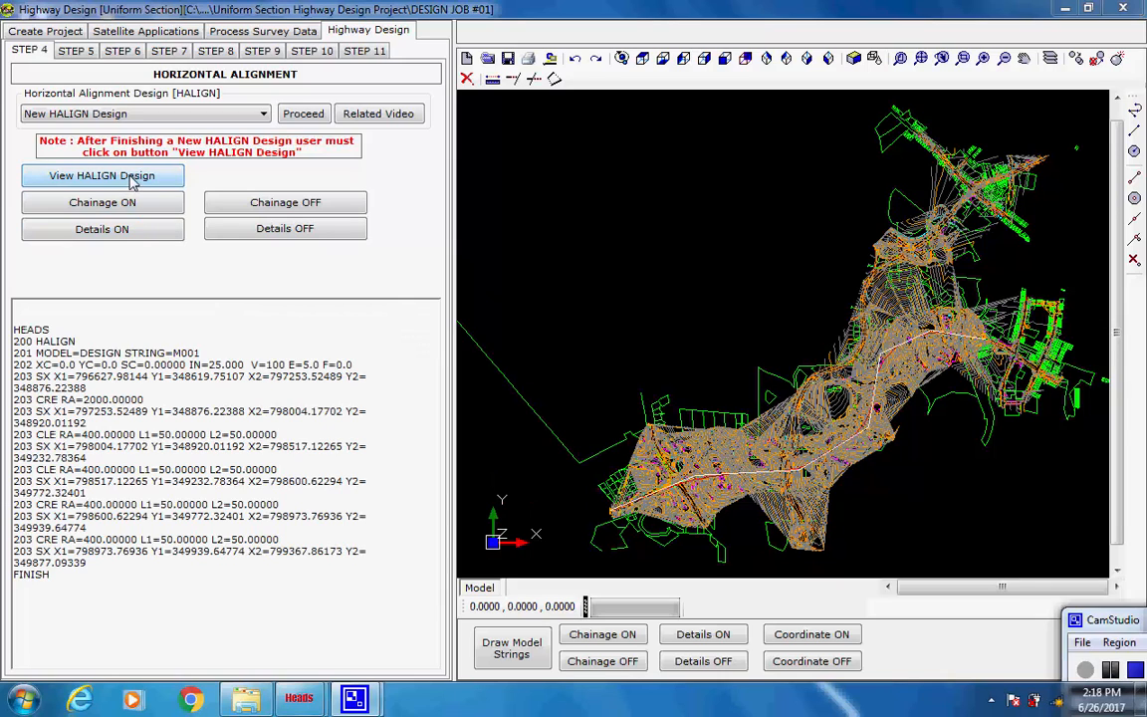
- Display M001's chainages at an interval of 100 with 5 mm text and all its IP details with 3 mm text
{"action": "left_click", "coordinate": [141, 207]}
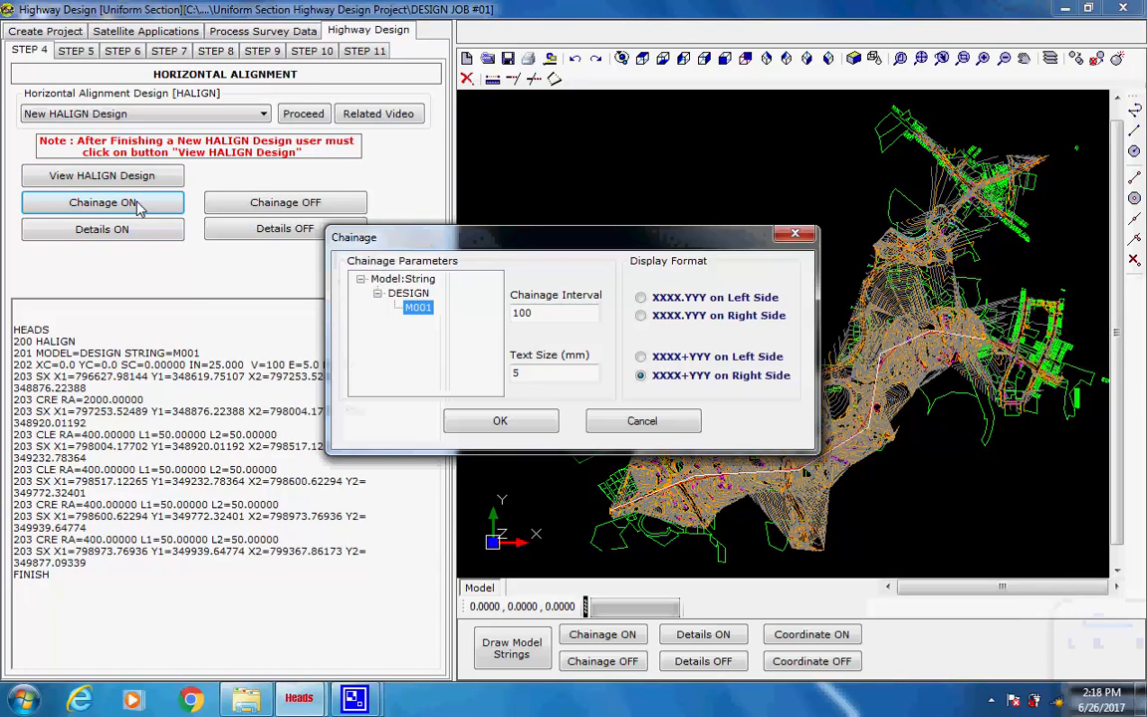
{"action": "left_click", "coordinate": [500, 421]}
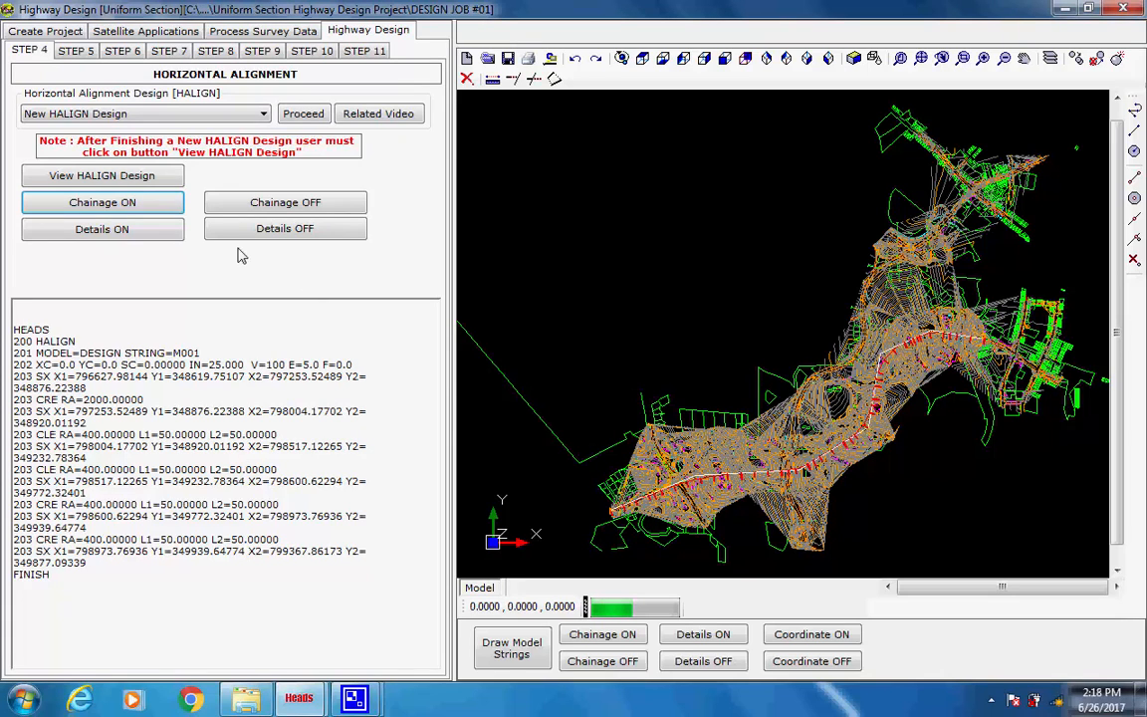
{"action": "left_click", "coordinate": [131, 234]}
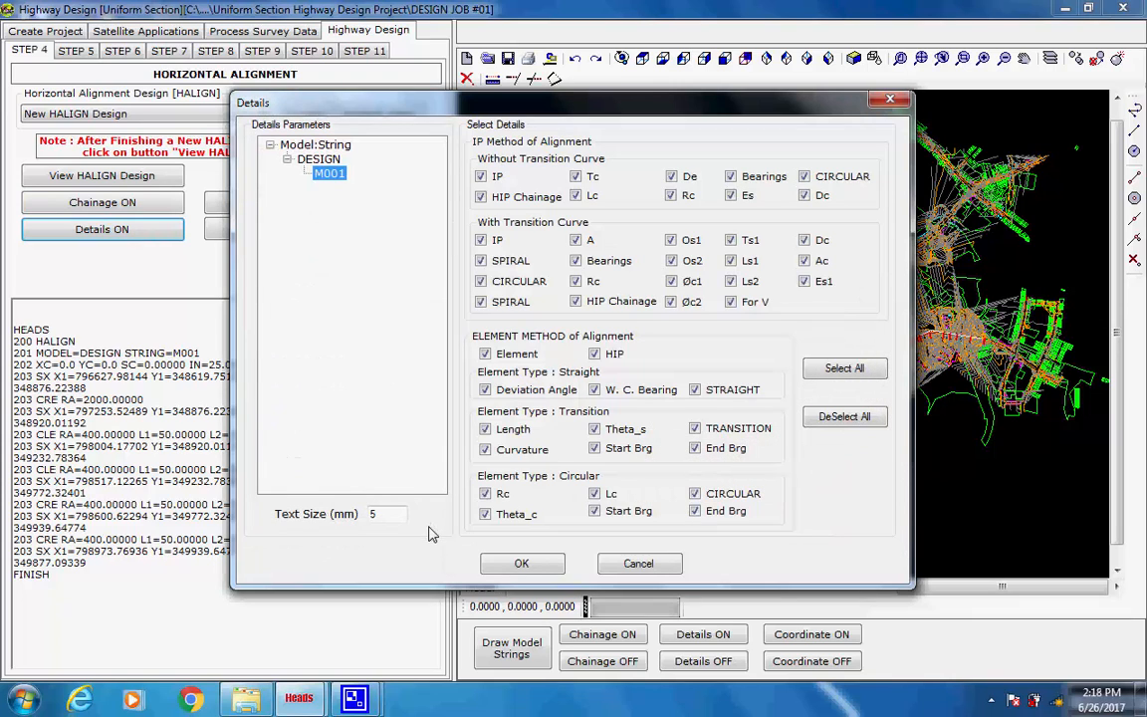
{"action": "left_click_drag", "start_coordinate": [379, 514], "coordinate": [371, 518]}
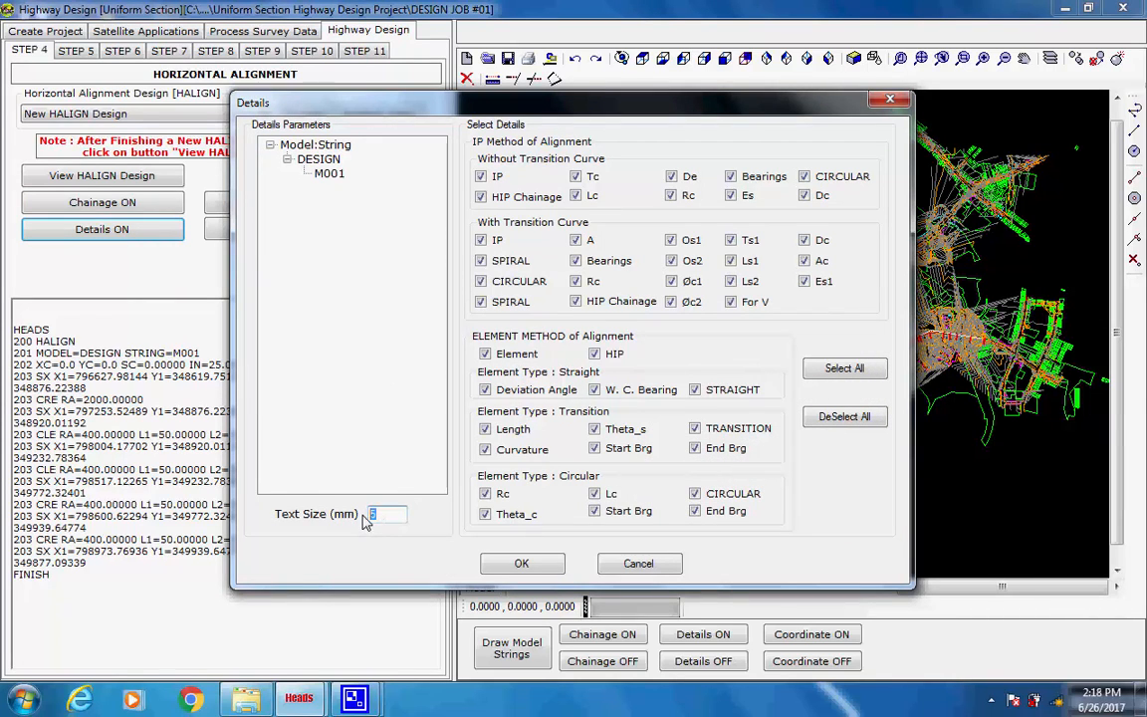
{"action": "type", "text": "3"}
{"action": "left_click", "coordinate": [522, 564]}
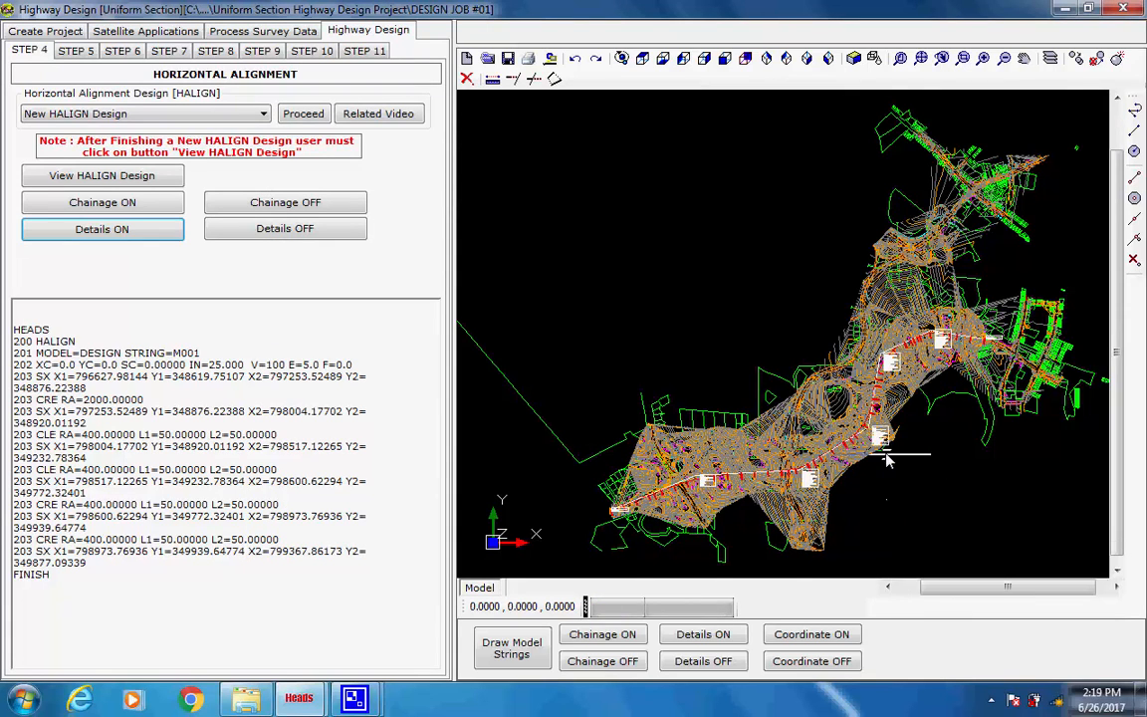
{"action": "scroll", "coordinate": [903, 360], "scroll_direction": "up", "scroll_amount": 3}
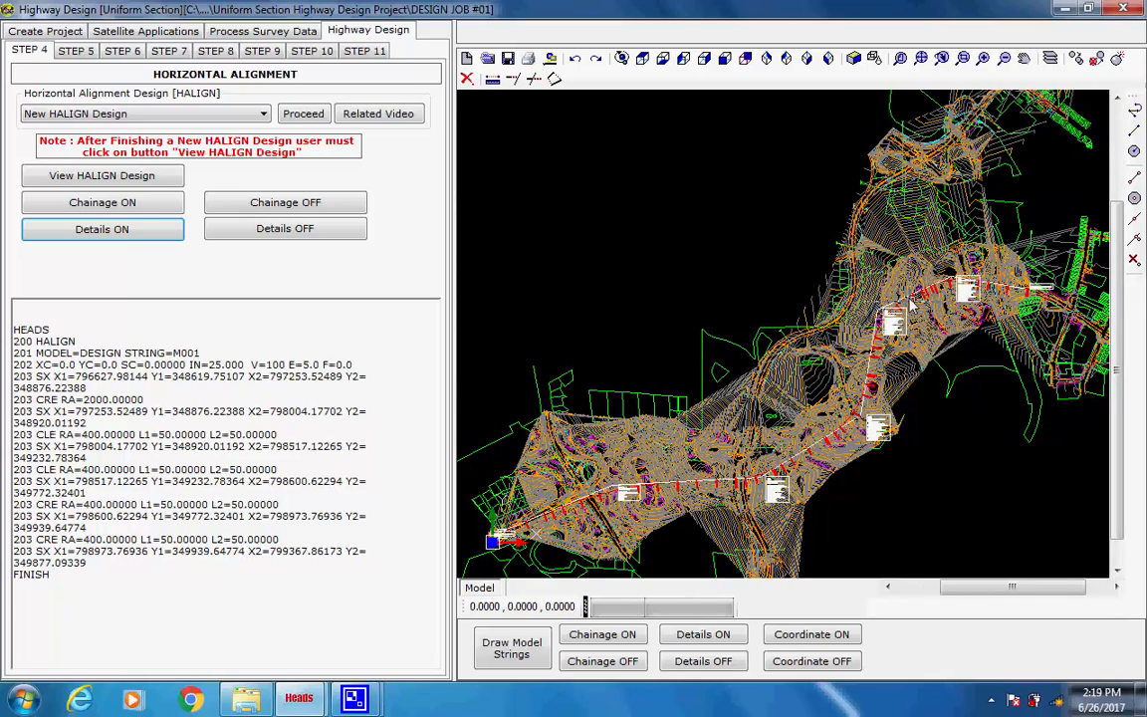
{"action": "scroll", "coordinate": [908, 309], "scroll_direction": "up", "scroll_amount": 5}
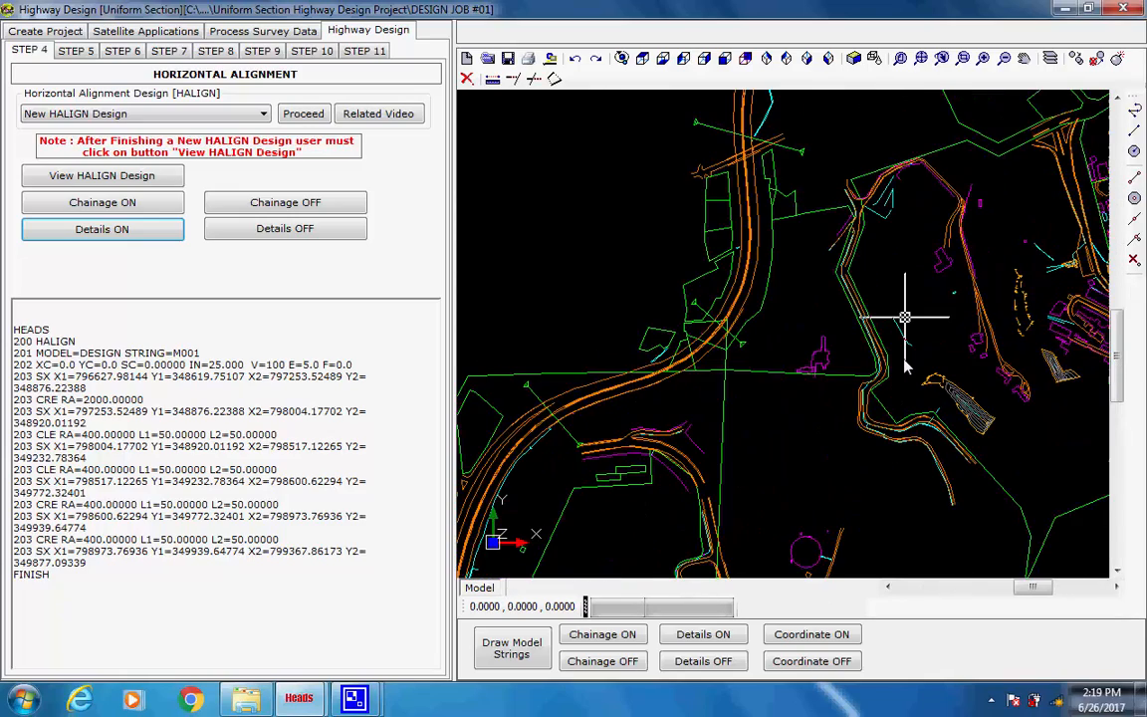
{"action": "scroll", "coordinate": [904, 366], "scroll_direction": "up", "scroll_amount": 3}
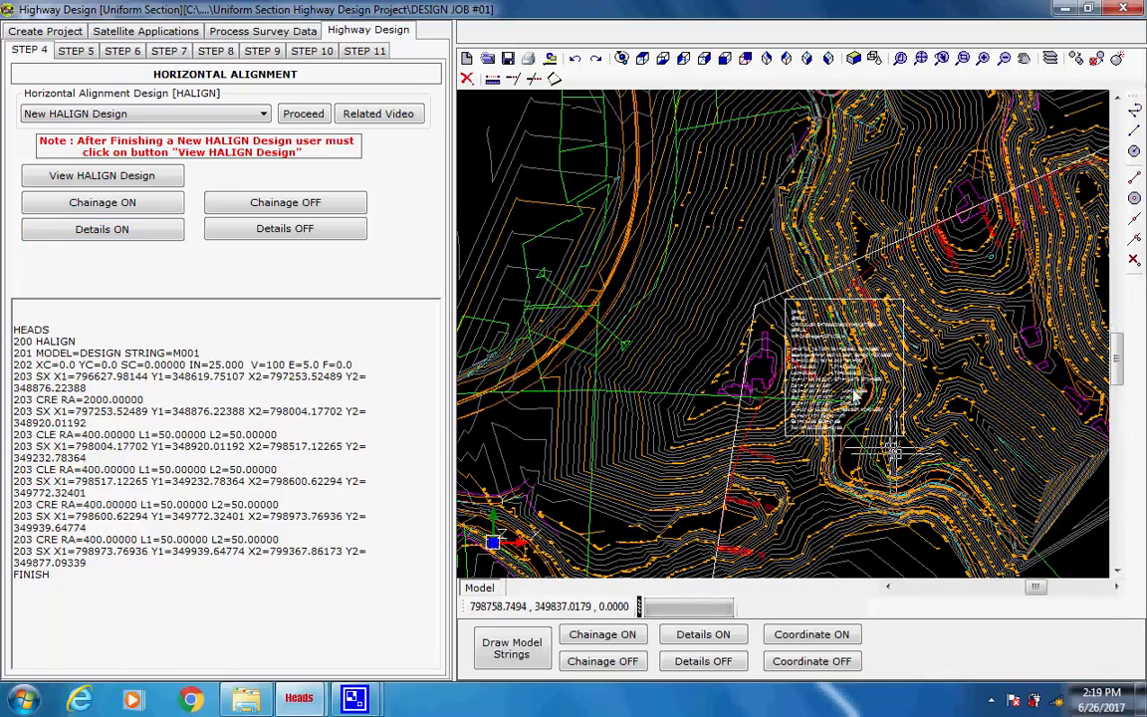
{"action": "scroll", "coordinate": [851, 389], "scroll_direction": "up", "scroll_amount": 3}
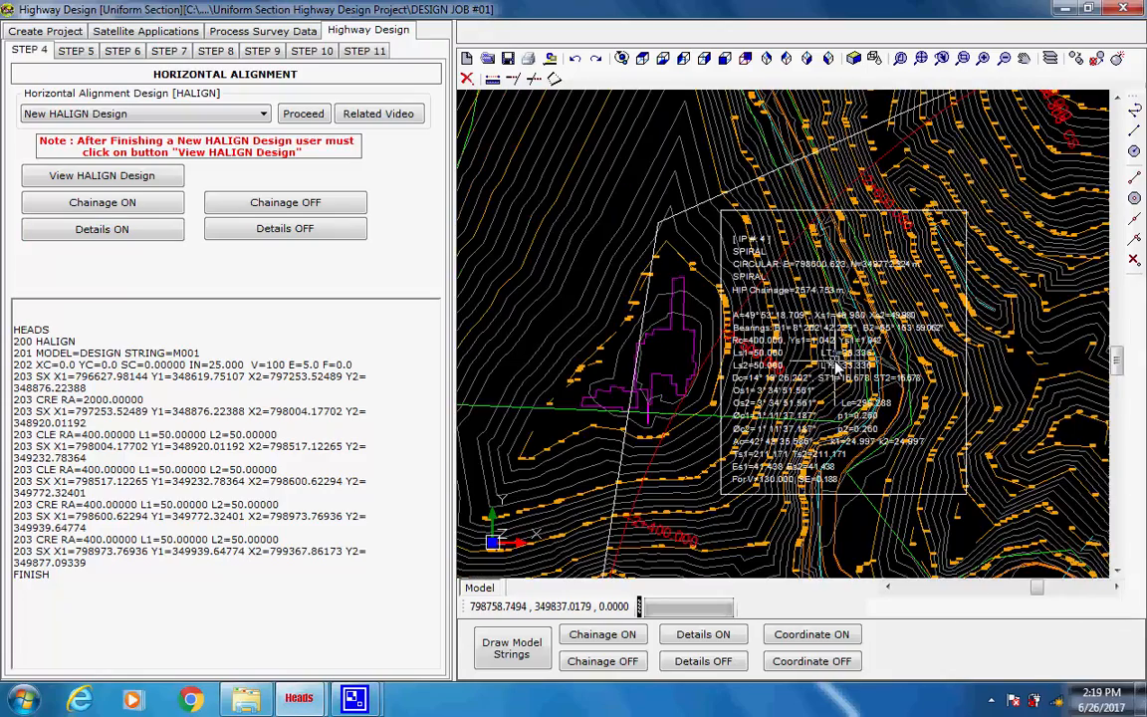
{"action": "scroll", "coordinate": [836, 367], "scroll_direction": "up", "scroll_amount": 2}
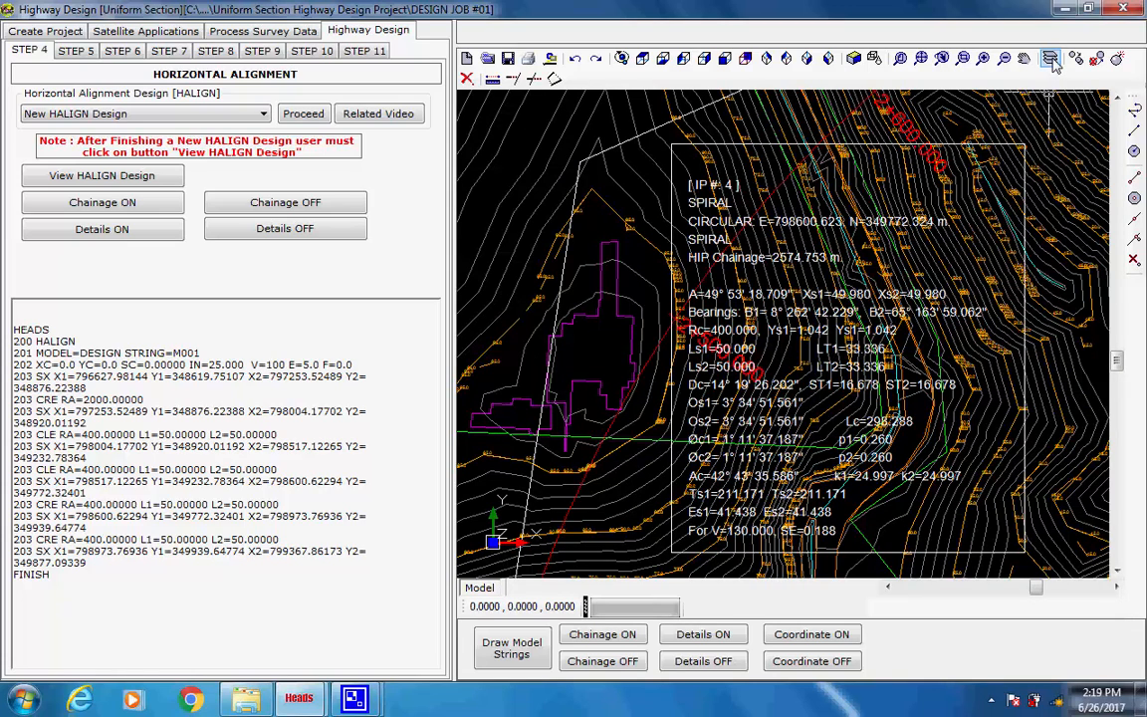
- Turn off the C001, C005 and ELEV layers to hide the contours and elevation labels in the alignment drawing
{"action": "left_click", "coordinate": [876, 60]}
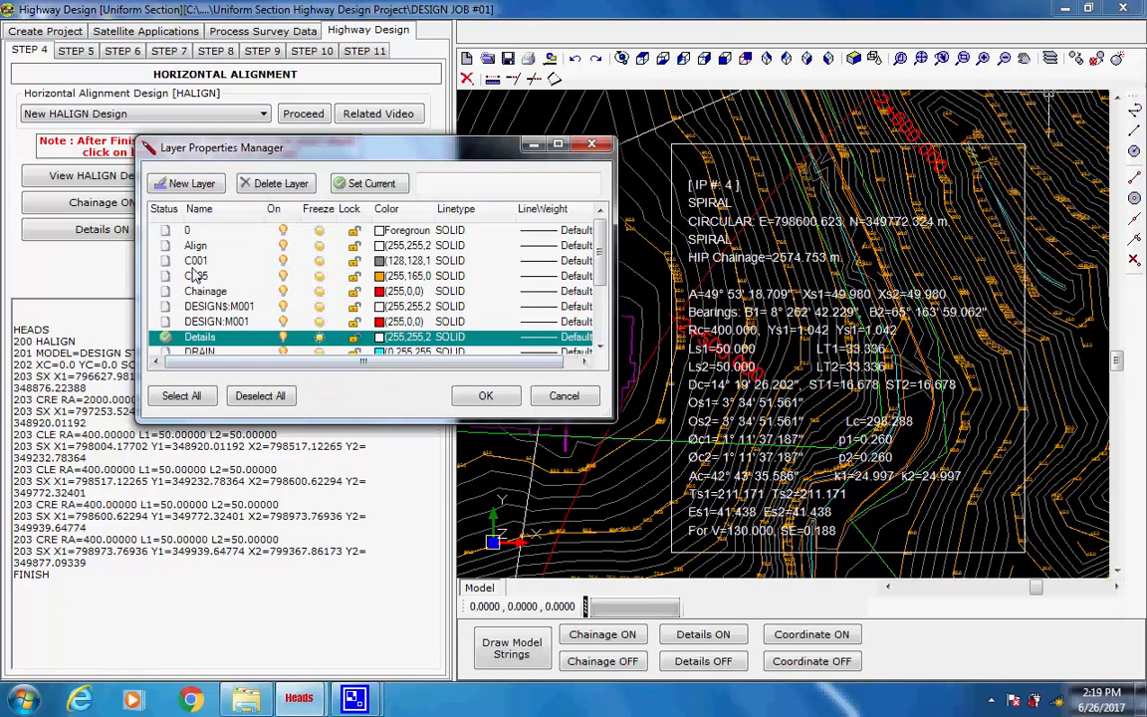
{"action": "left_click", "coordinate": [284, 261]}
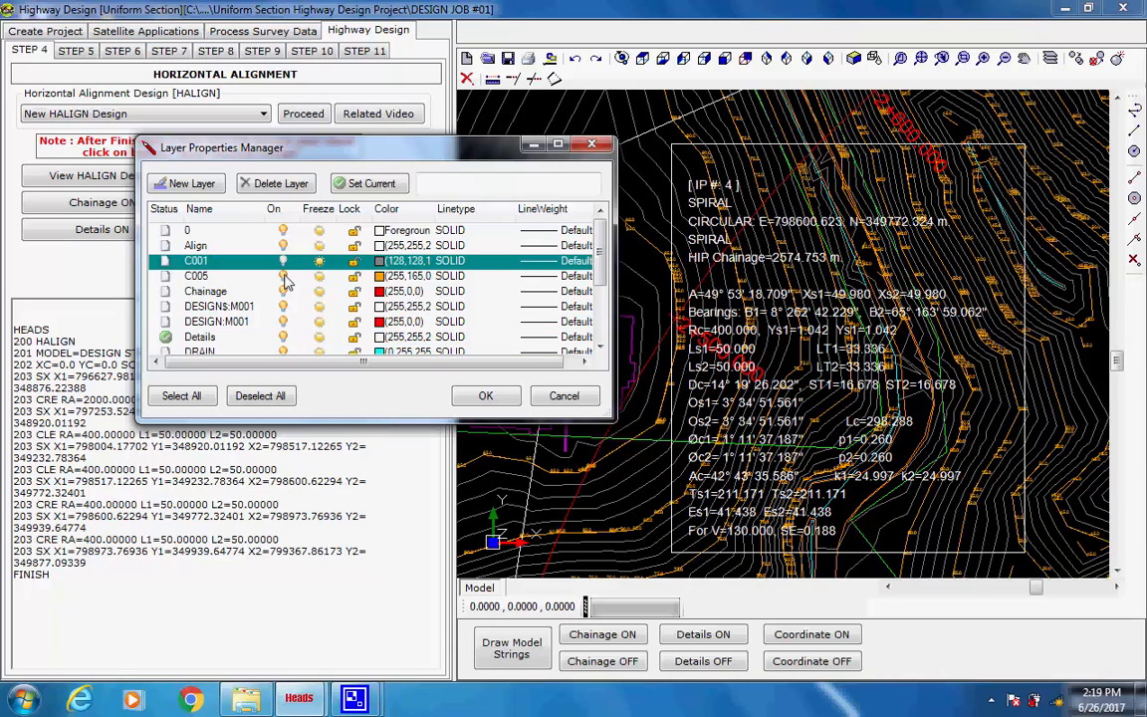
{"action": "left_click", "coordinate": [284, 277]}
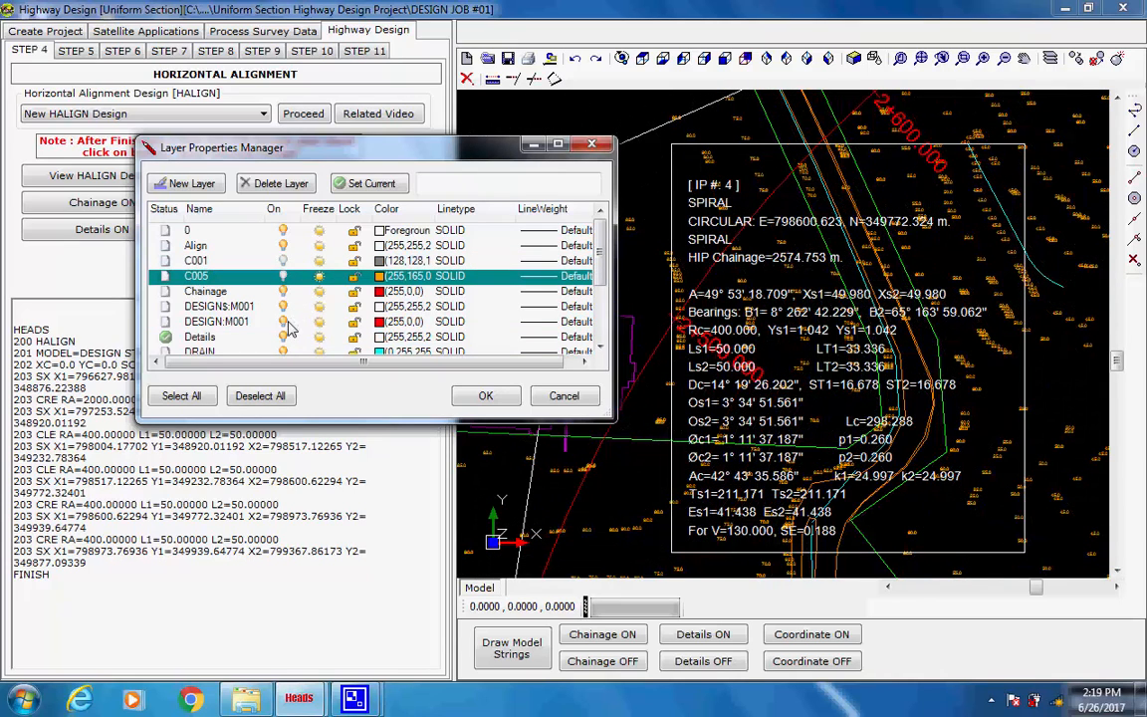
{"action": "left_click", "coordinate": [600, 346]}
{"action": "left_click", "coordinate": [599, 346]}
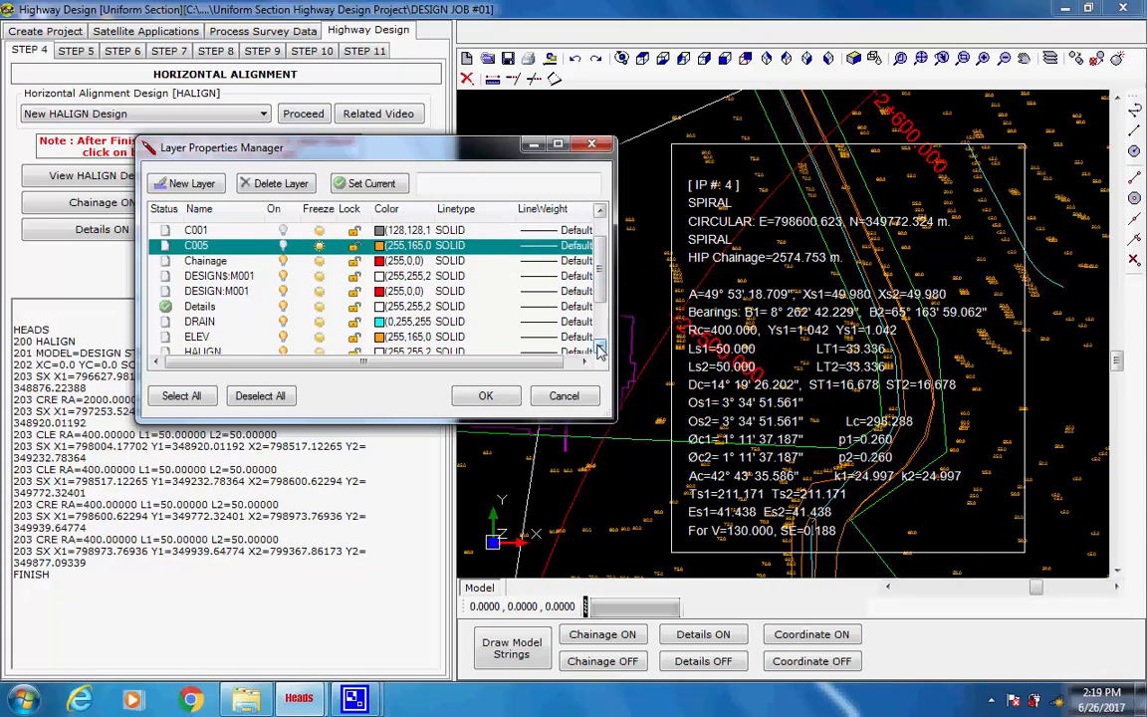
{"action": "left_click", "coordinate": [285, 342]}
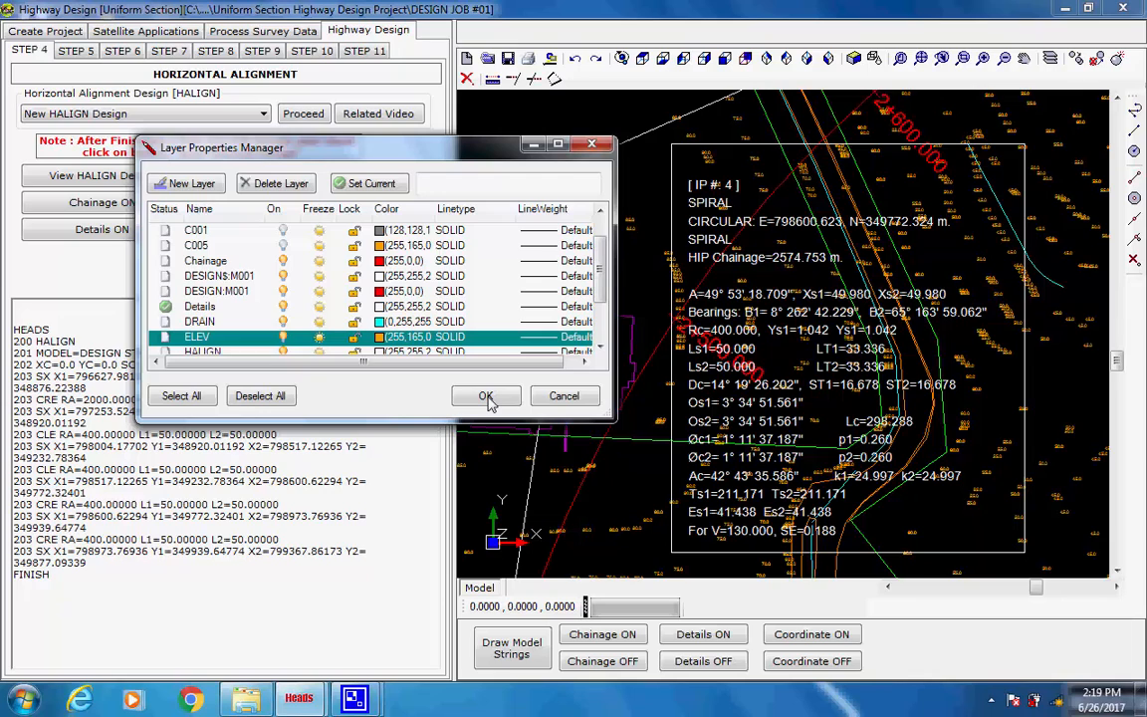
{"action": "left_click", "coordinate": [486, 396]}
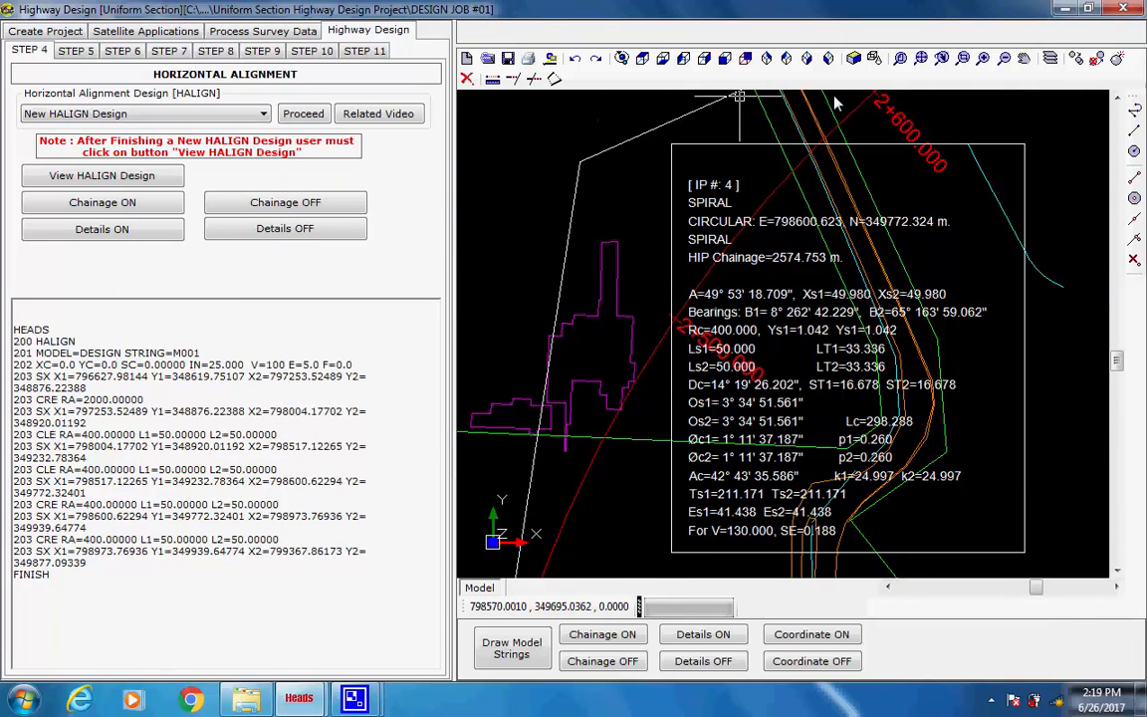
{"action": "left_click", "coordinate": [919, 59]}
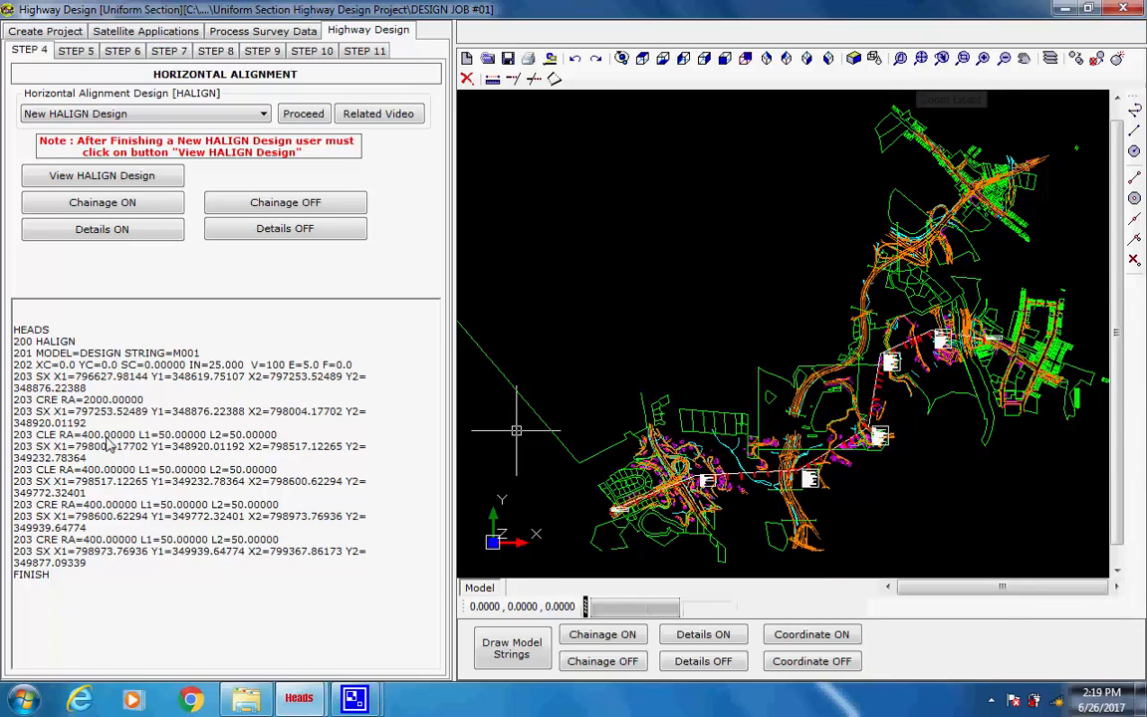
- Review the HALIGN data lines for model DESIGN and string M001, widening the data pane for reading
{"action": "left_click_drag", "start_coordinate": [78, 341], "coordinate": [14, 342]}
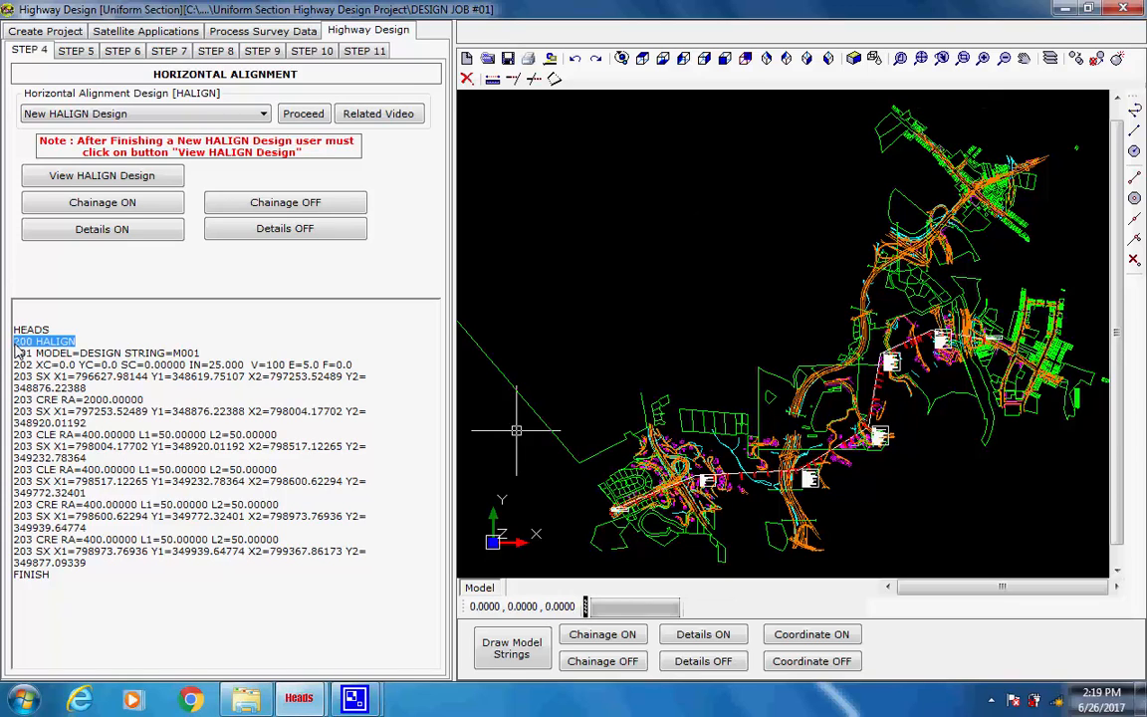
{"action": "left_click", "coordinate": [90, 344]}
{"action": "left_click_drag", "start_coordinate": [200, 353], "coordinate": [115, 368]}
{"action": "left_click", "coordinate": [116, 353]}
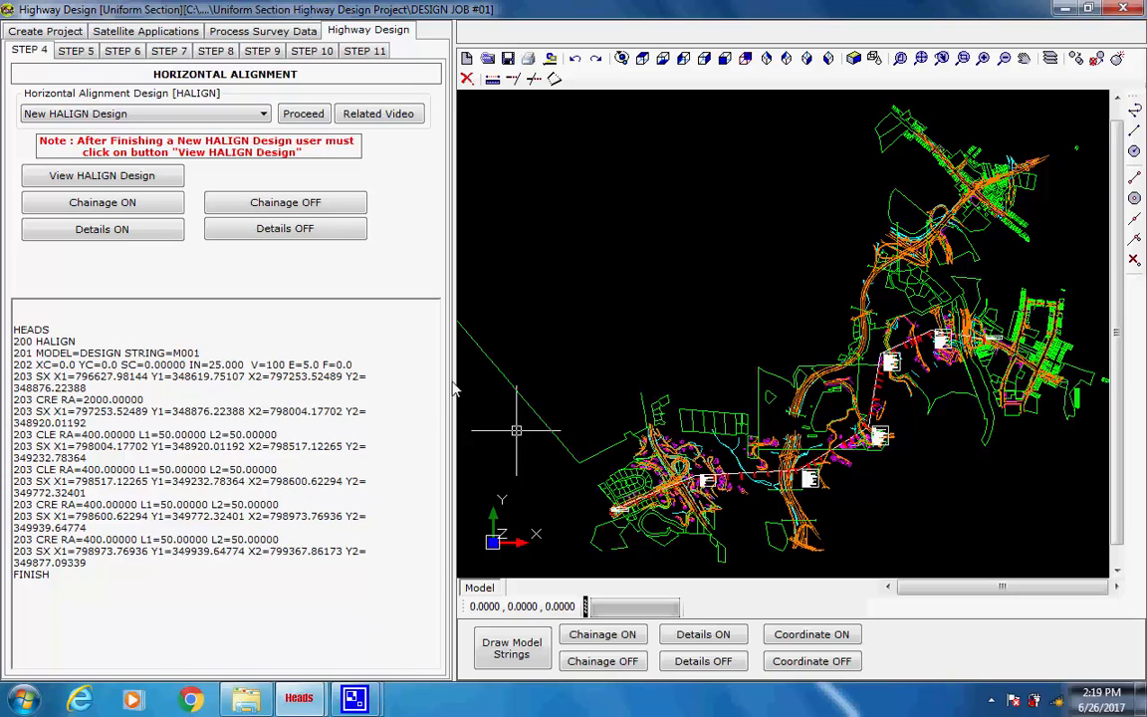
{"action": "left_click_drag", "start_coordinate": [455, 388], "coordinate": [511, 390]}
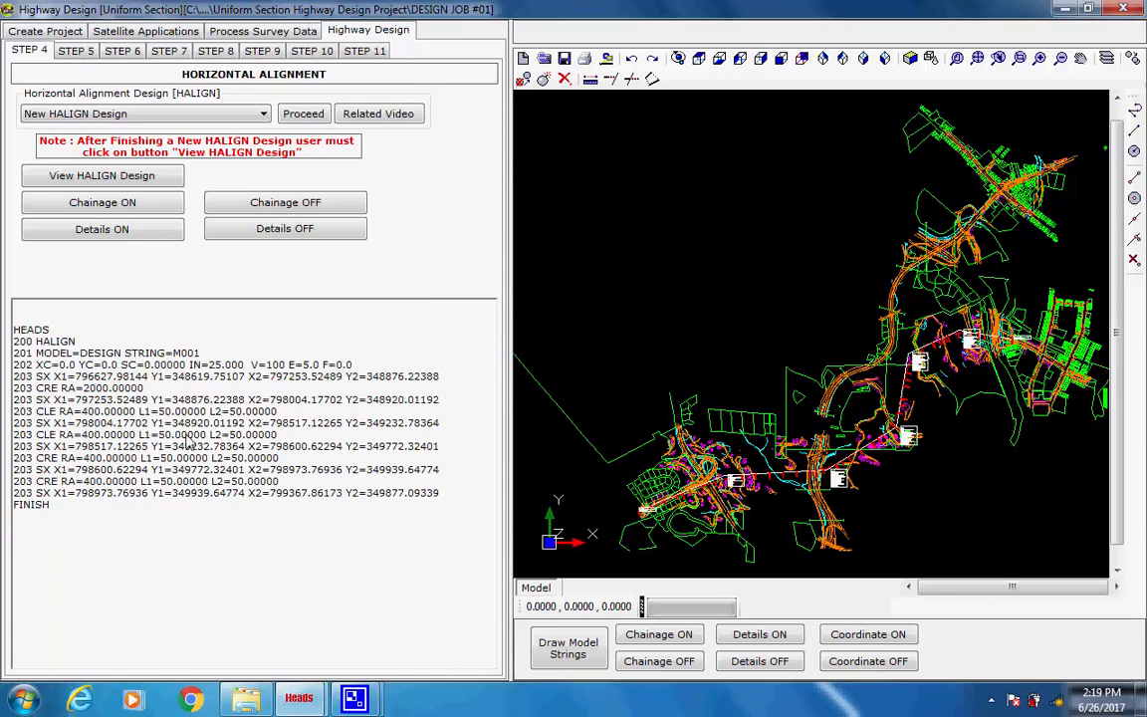
- Create the ground long section for the alignment in the vertical profile stage of the design
{"action": "left_click", "coordinate": [77, 51]}
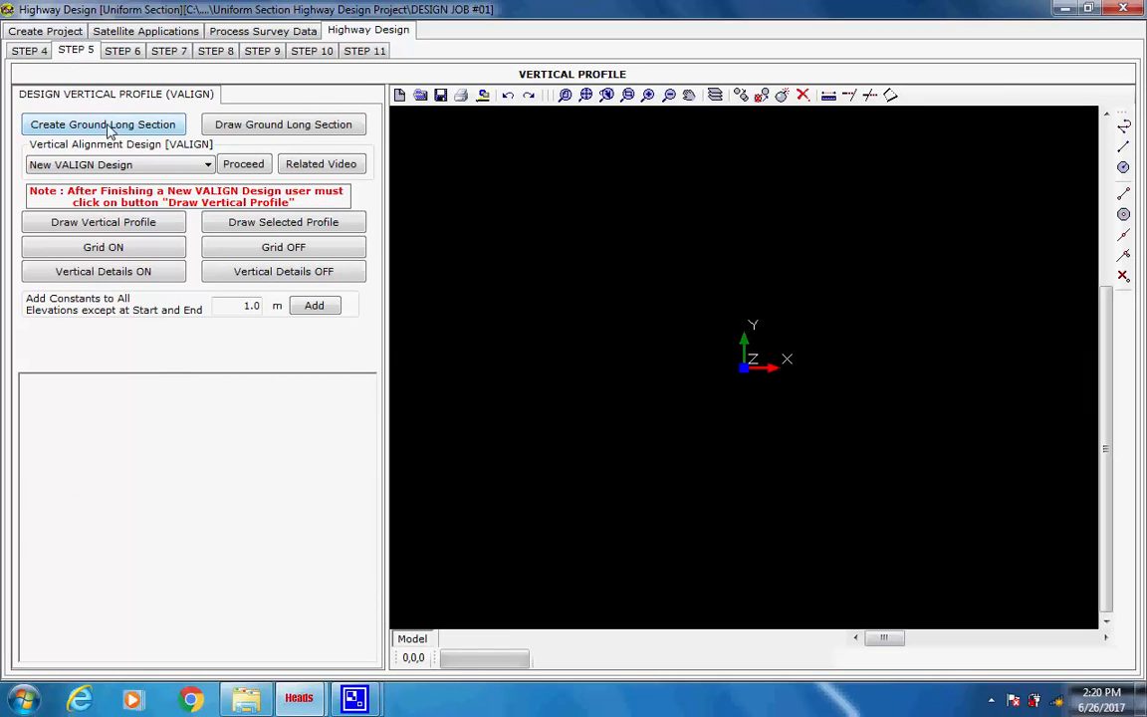
{"action": "mouse_move", "coordinate": [336, 673]}
{"action": "left_click", "coordinate": [300, 653]}
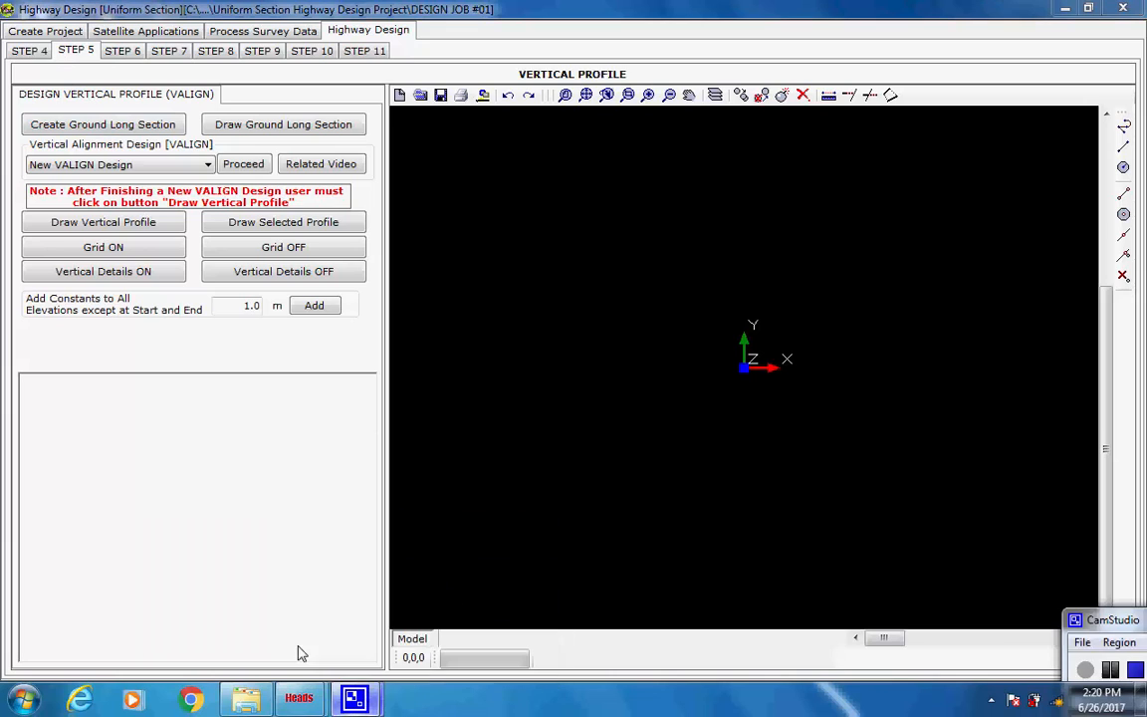
{"action": "left_click", "coordinate": [103, 125]}
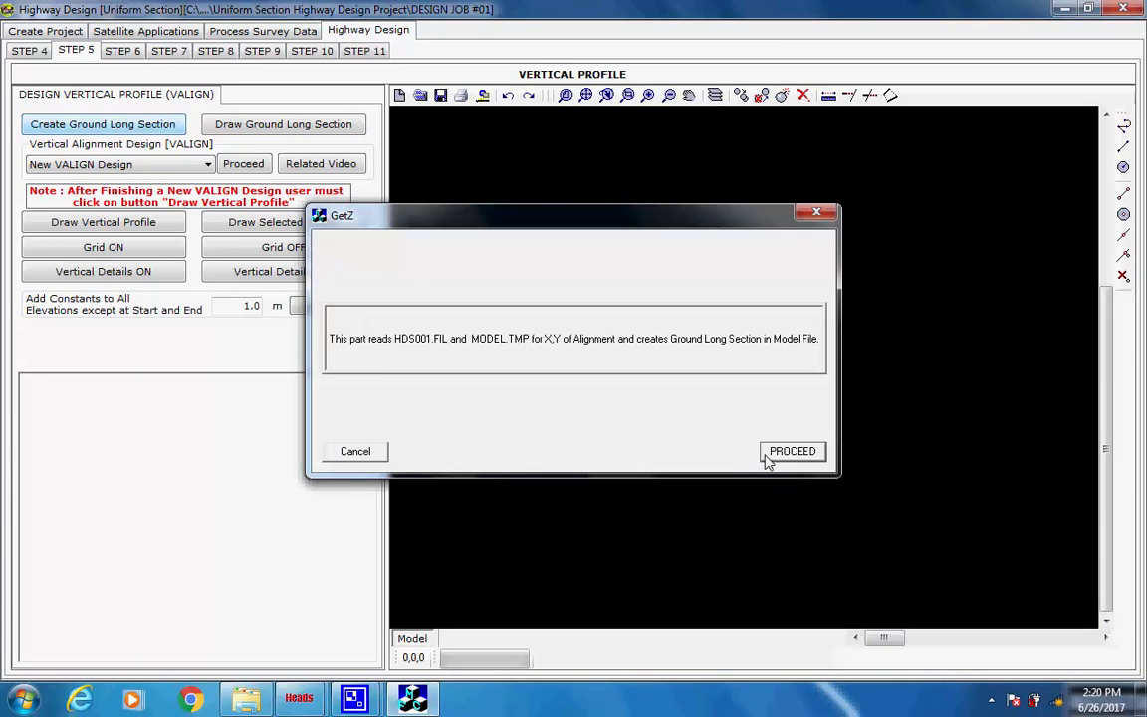
{"action": "left_click", "coordinate": [791, 452]}
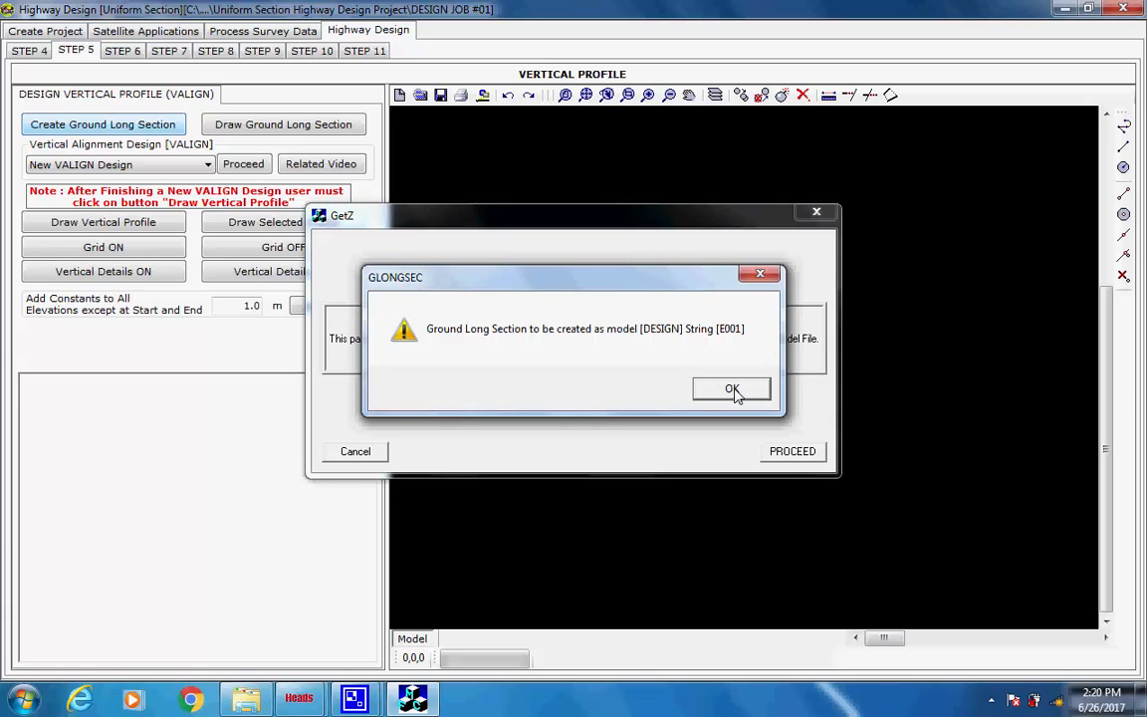
{"action": "left_click", "coordinate": [733, 391]}
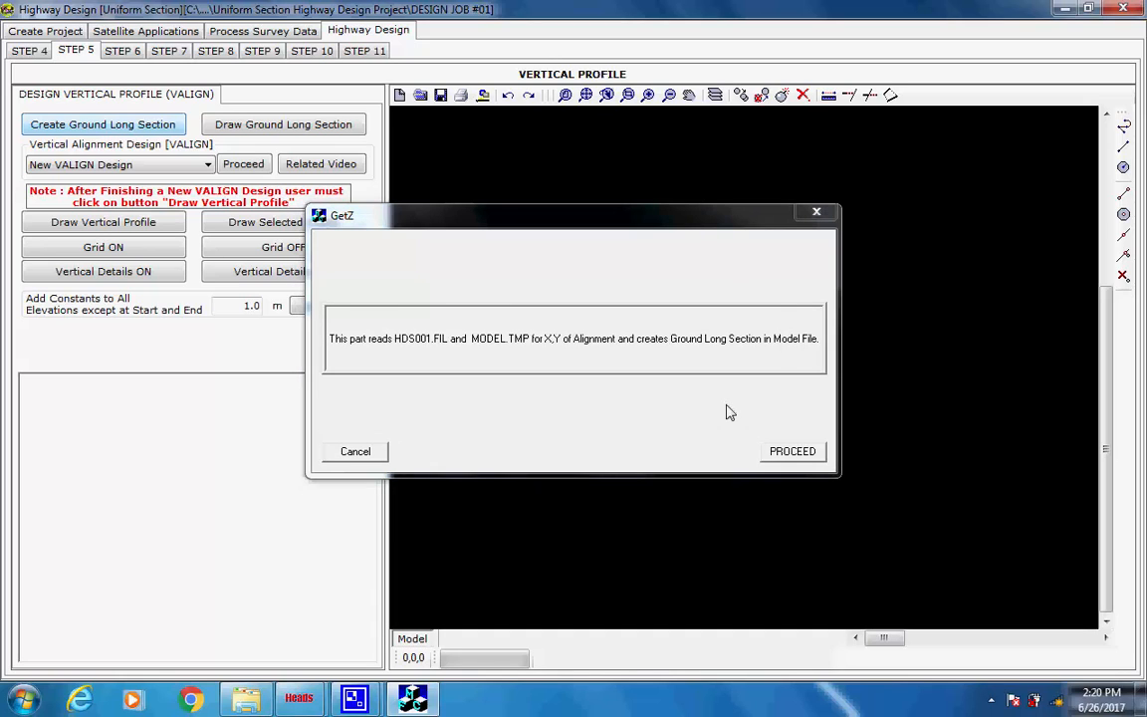
{"action": "left_click", "coordinate": [726, 390]}
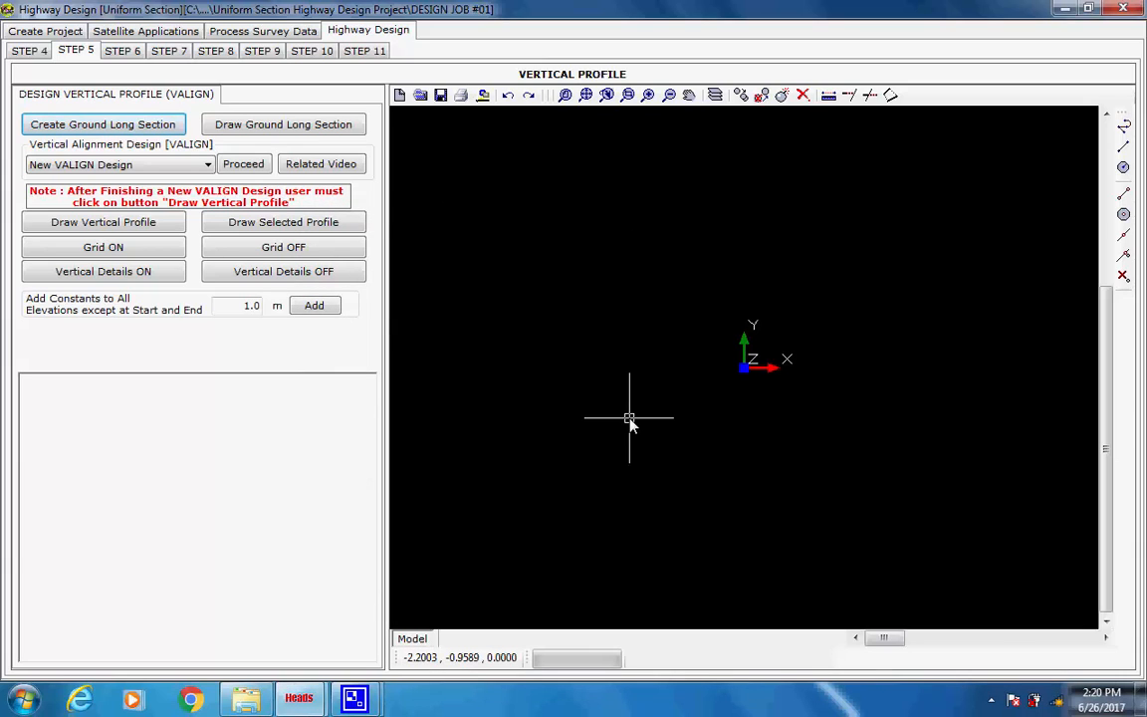
- Draw the ground long section at scales X 1 and Y 10, with a grid of chainage interval 50, level interval 5 and 10 mm text
{"action": "left_click", "coordinate": [296, 130]}
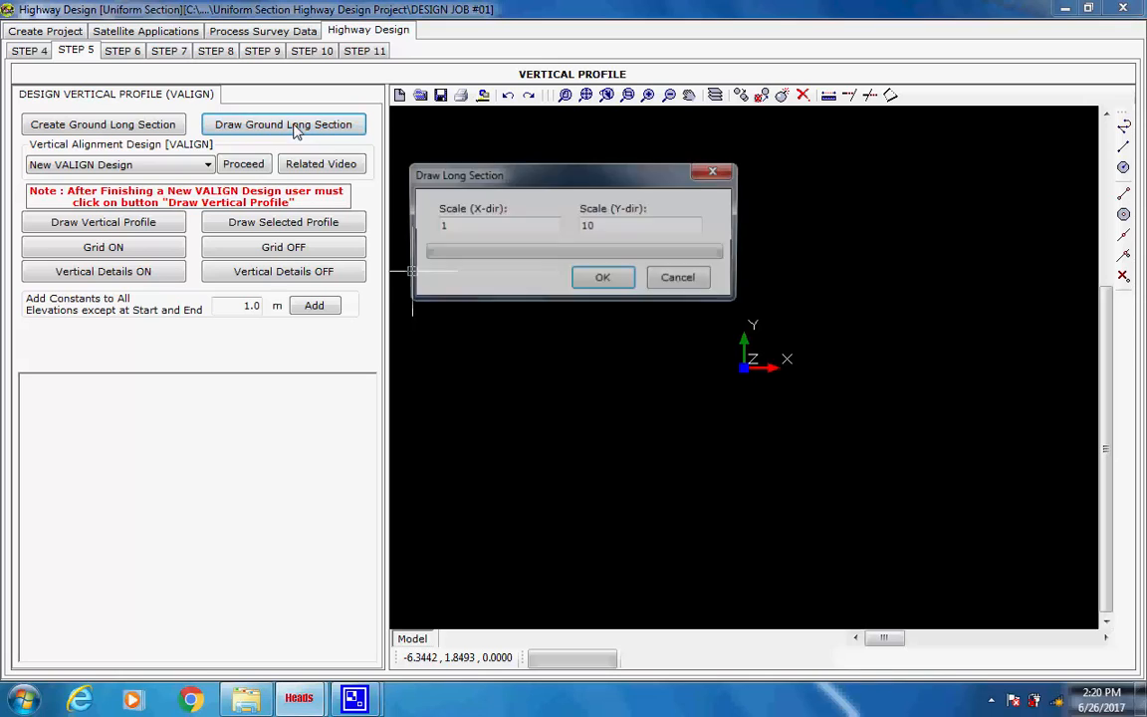
{"action": "left_click", "coordinate": [607, 281]}
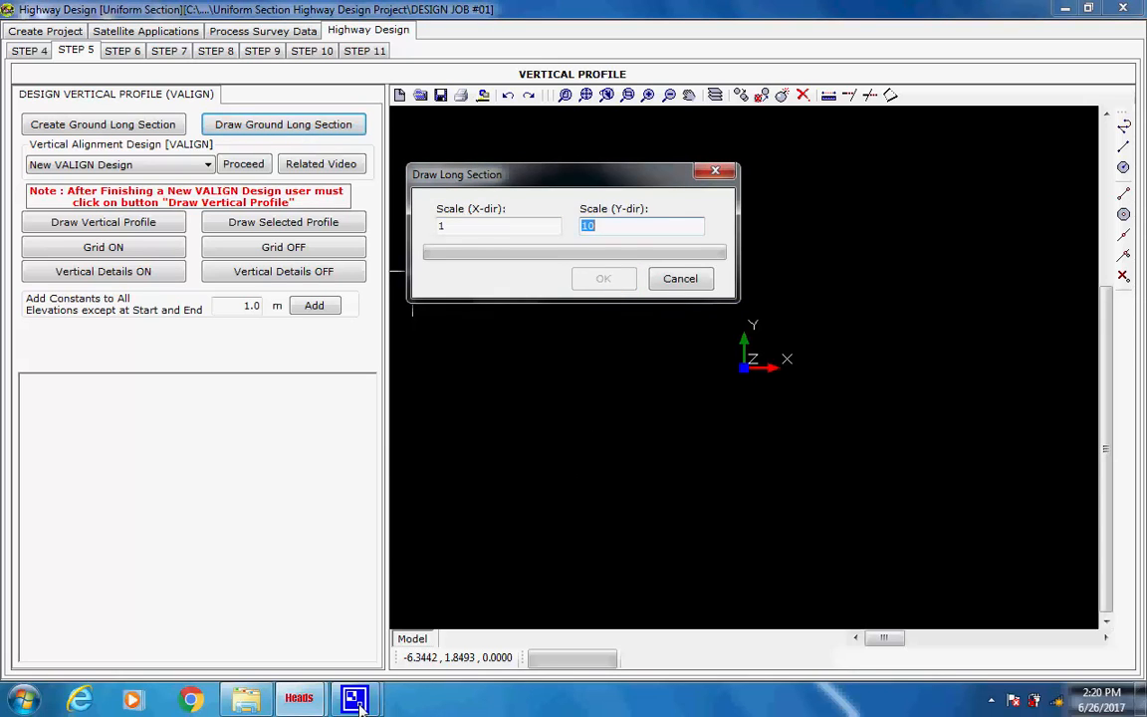
{"action": "mouse_move", "coordinate": [357, 703]}
{"action": "left_click", "coordinate": [320, 649]}
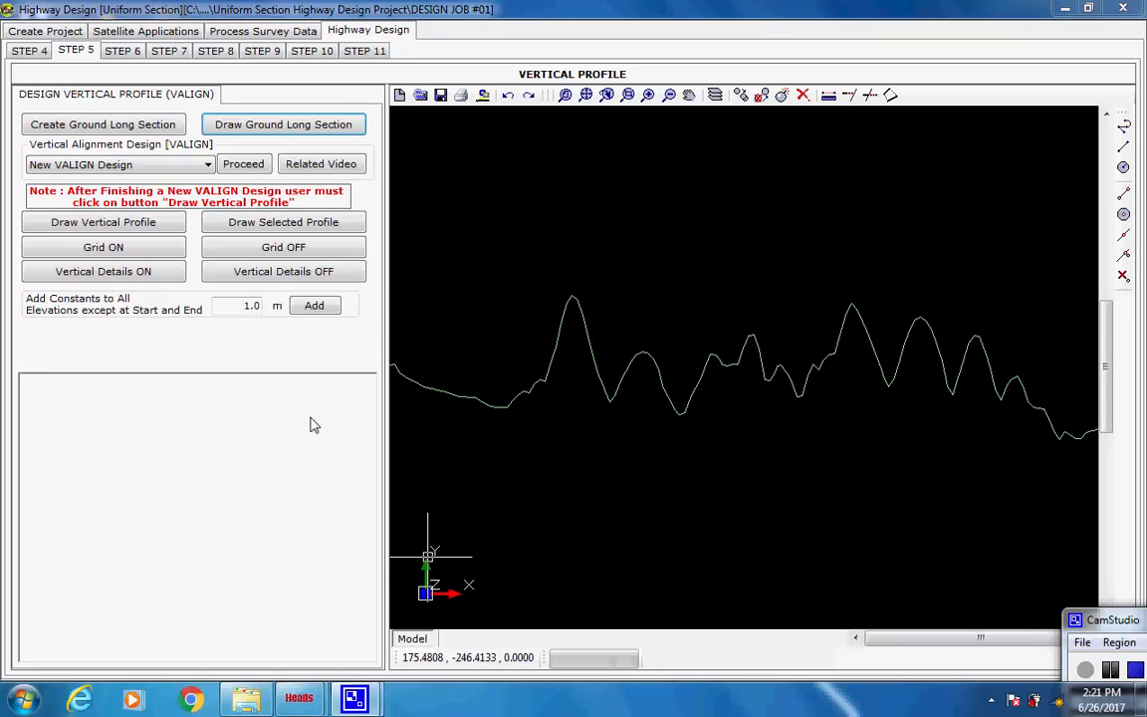
{"action": "left_click", "coordinate": [128, 251]}
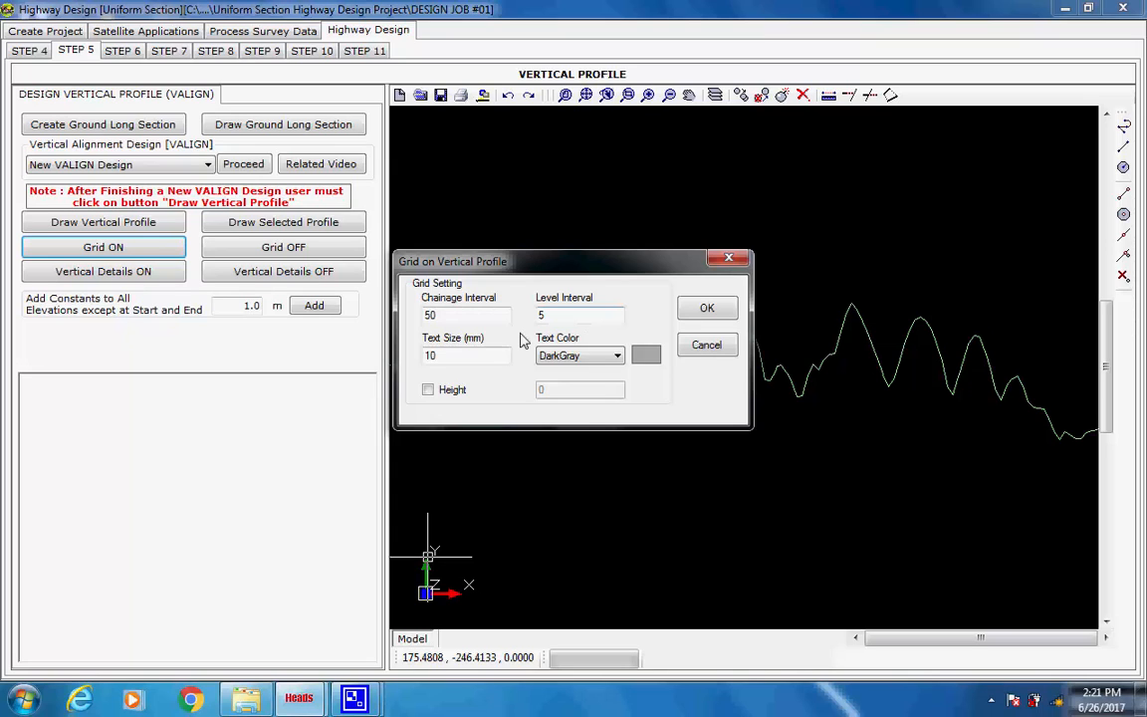
{"action": "left_click", "coordinate": [705, 310]}
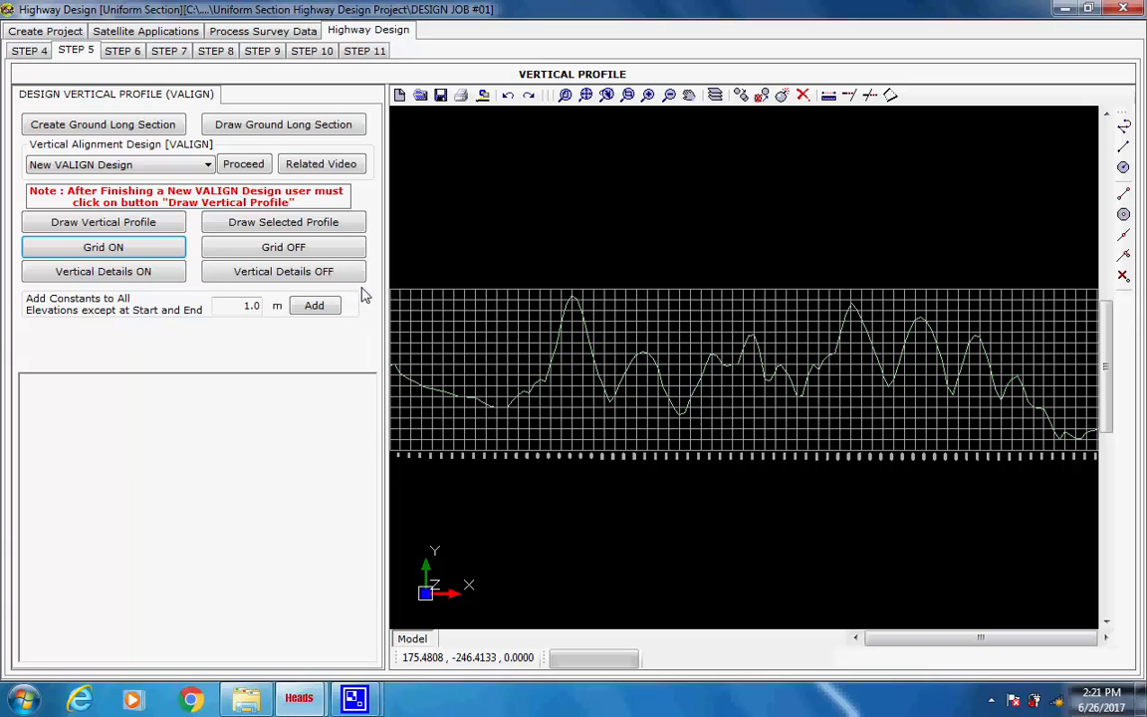
- Proceed with a new VALIGN design so that HEADS Viewer opens for the vertical alignment
{"action": "left_click", "coordinate": [207, 167]}
{"action": "left_click", "coordinate": [209, 169]}
{"action": "left_click", "coordinate": [209, 171]}
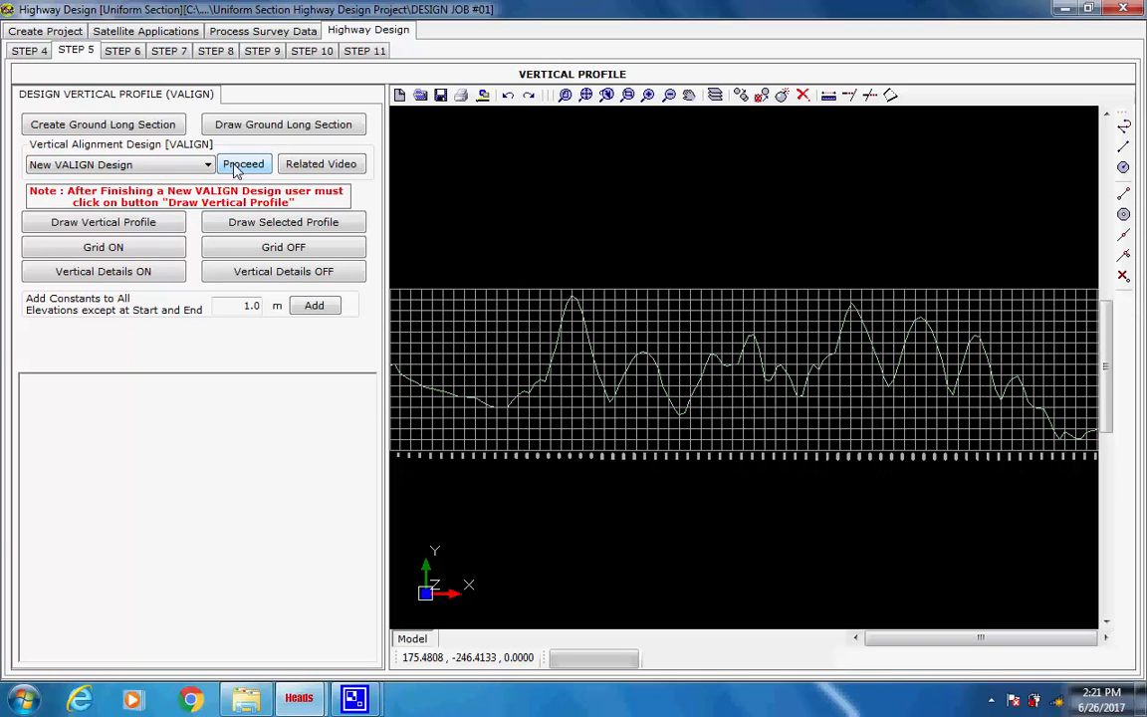
{"action": "left_click", "coordinate": [238, 165]}
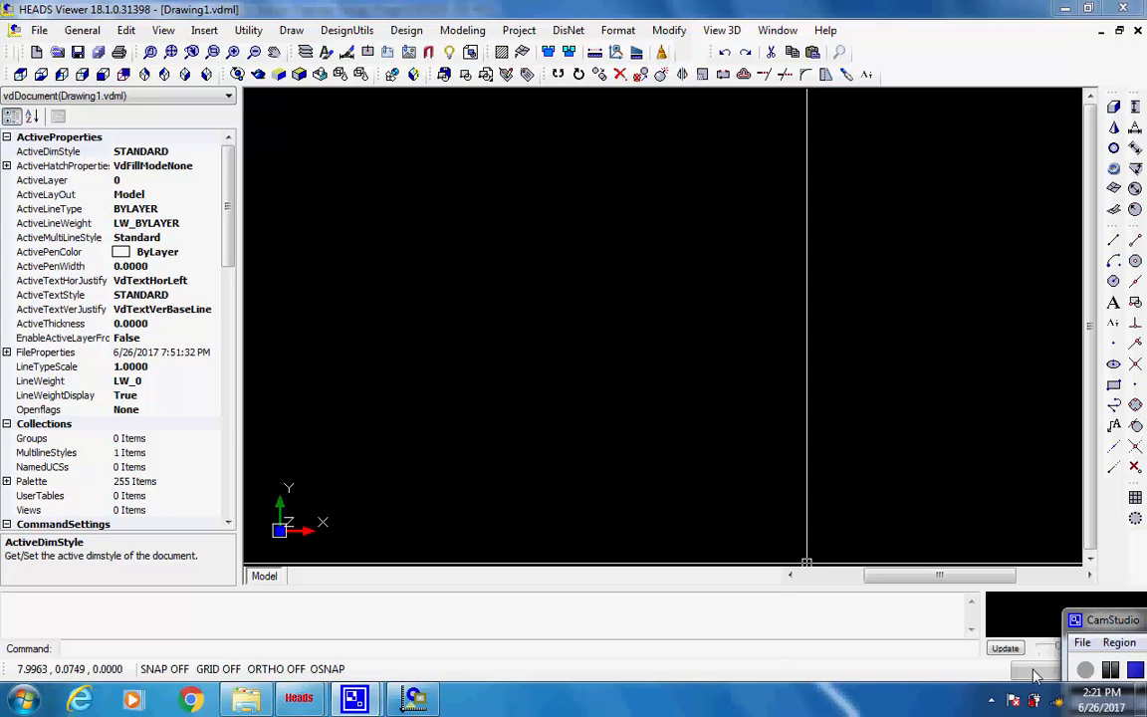
- Draw the vertical profile of DESIGN string E001 in the viewer, with an X scale of 1 and a Y scale of 10
{"action": "left_click", "coordinate": [406, 31]}
{"action": "mouse_move", "coordinate": [458, 55]}
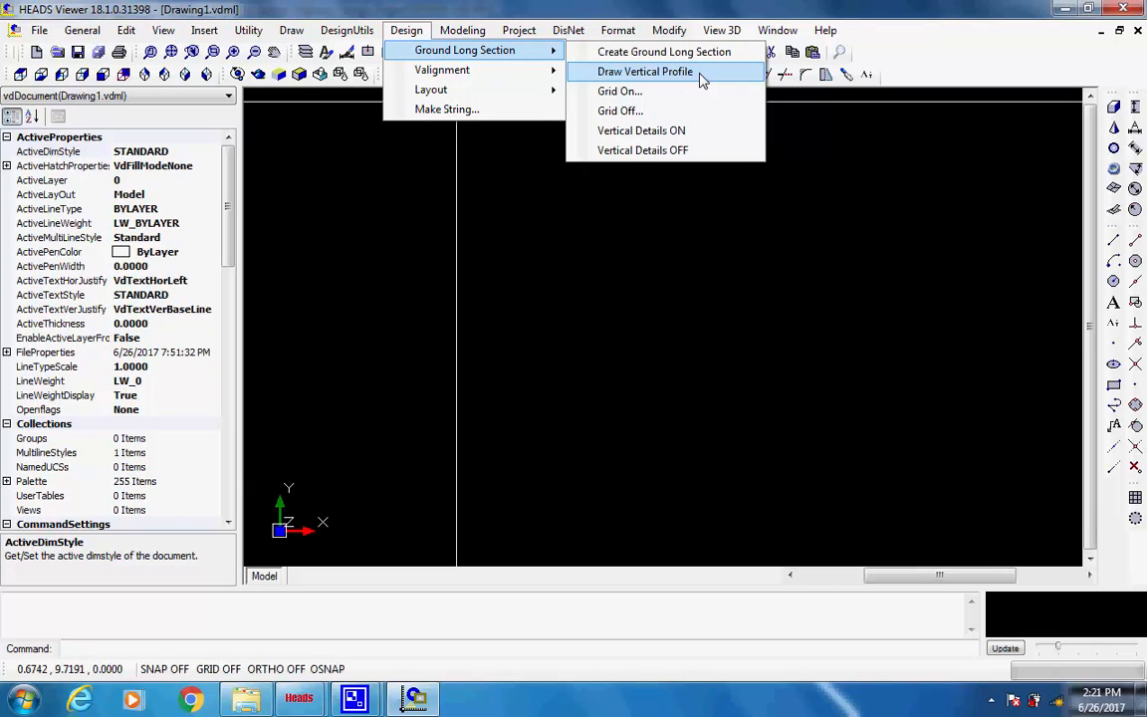
{"action": "left_click", "coordinate": [645, 71]}
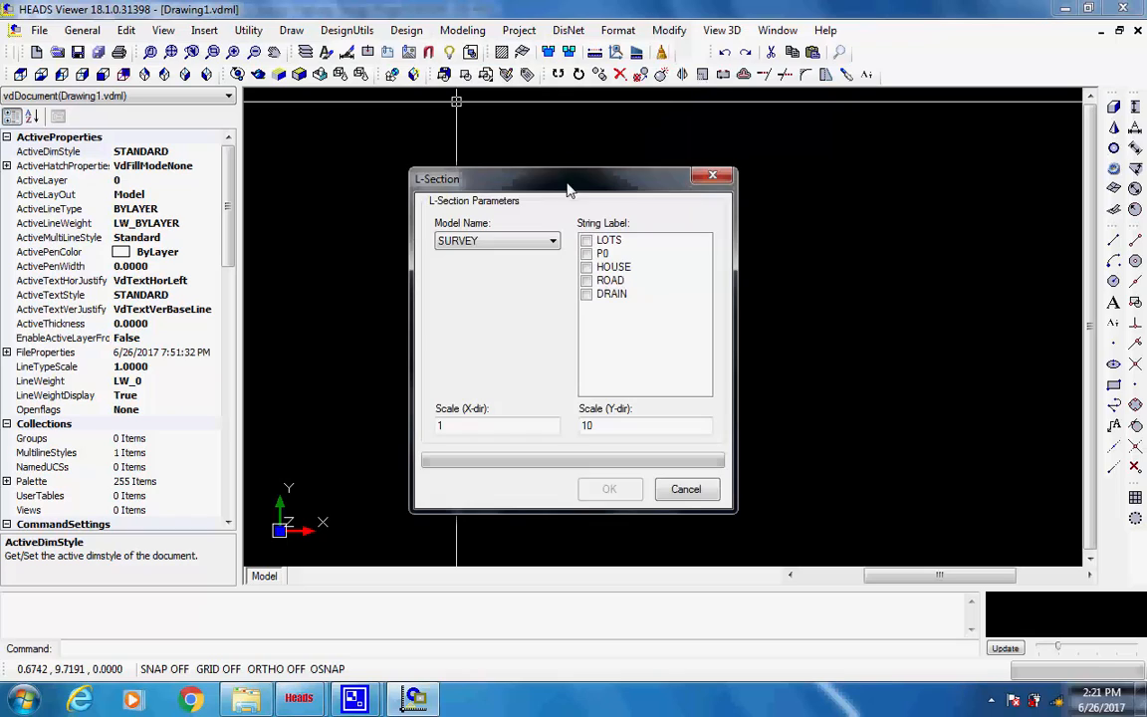
{"action": "left_click", "coordinate": [553, 243]}
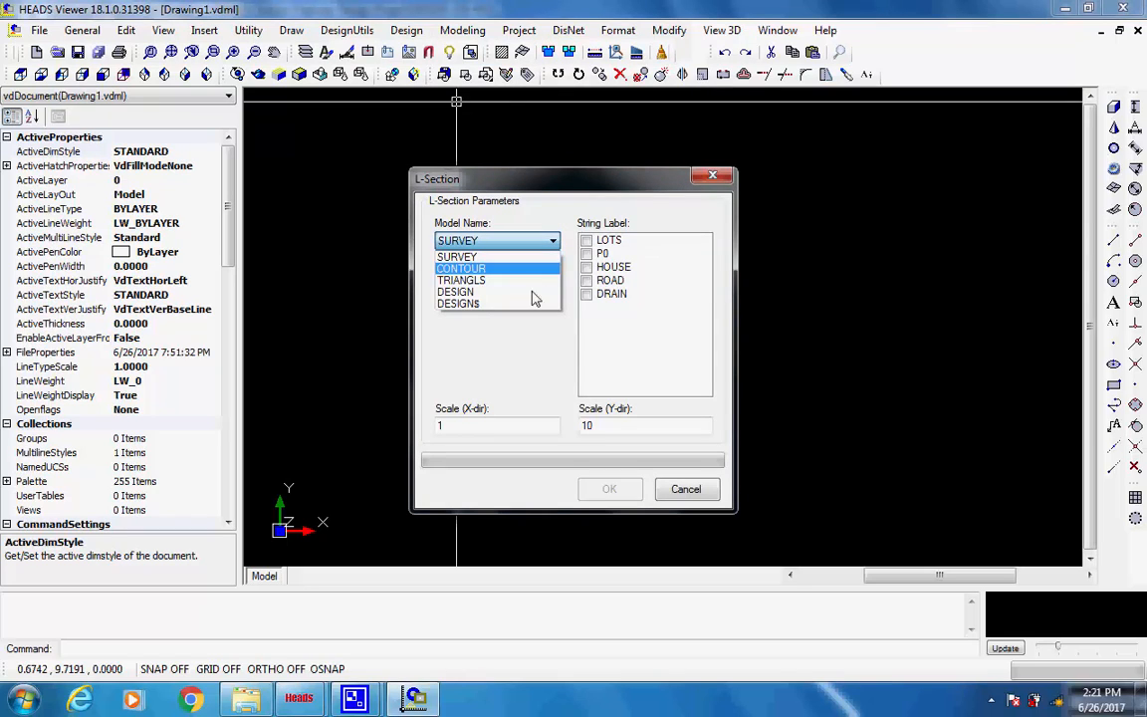
{"action": "left_click", "coordinate": [537, 296]}
{"action": "left_click", "coordinate": [586, 253]}
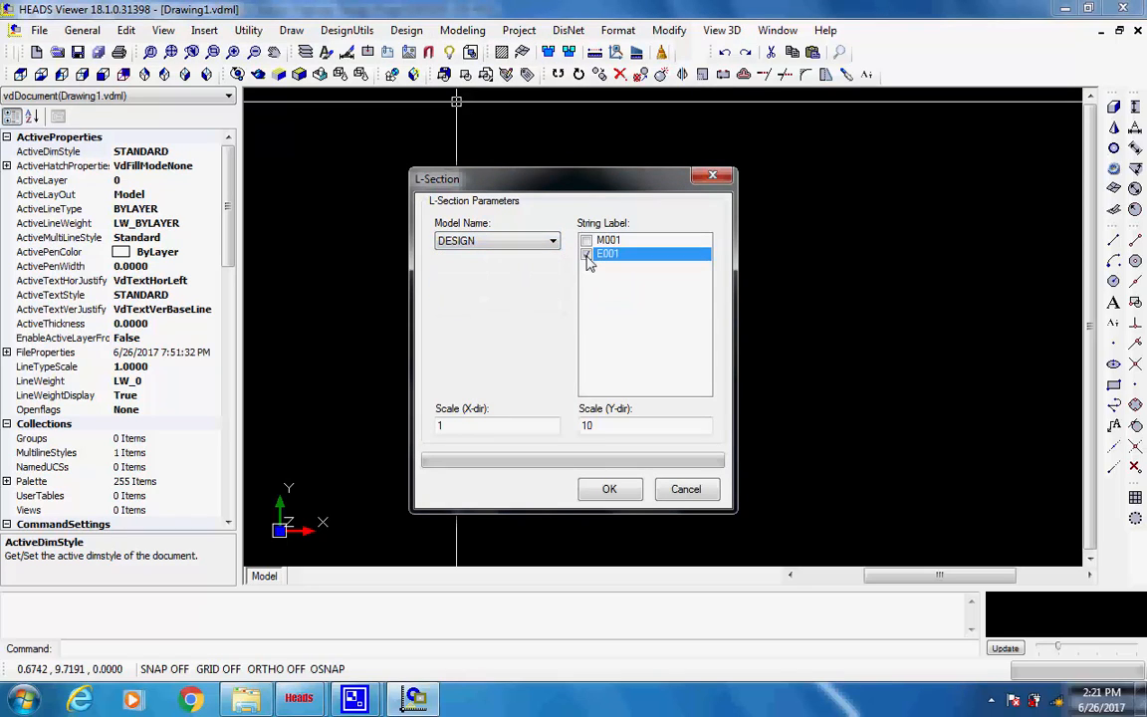
{"action": "left_click", "coordinate": [609, 490]}
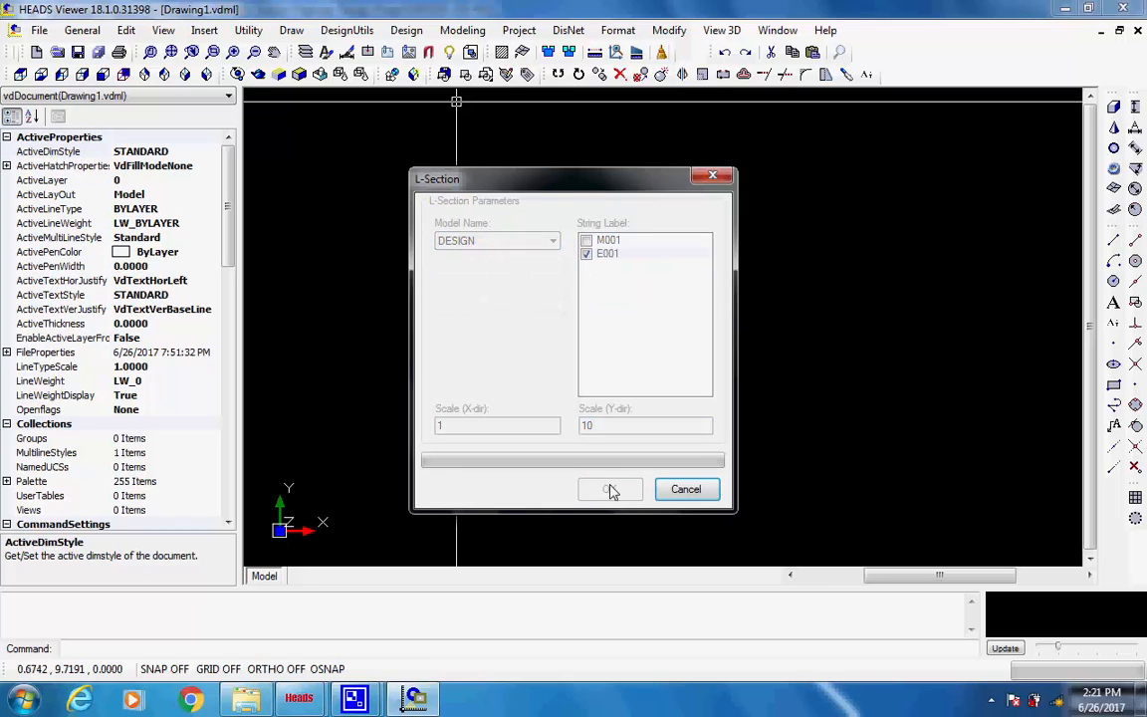
{"action": "mouse_move", "coordinate": [353, 697]}
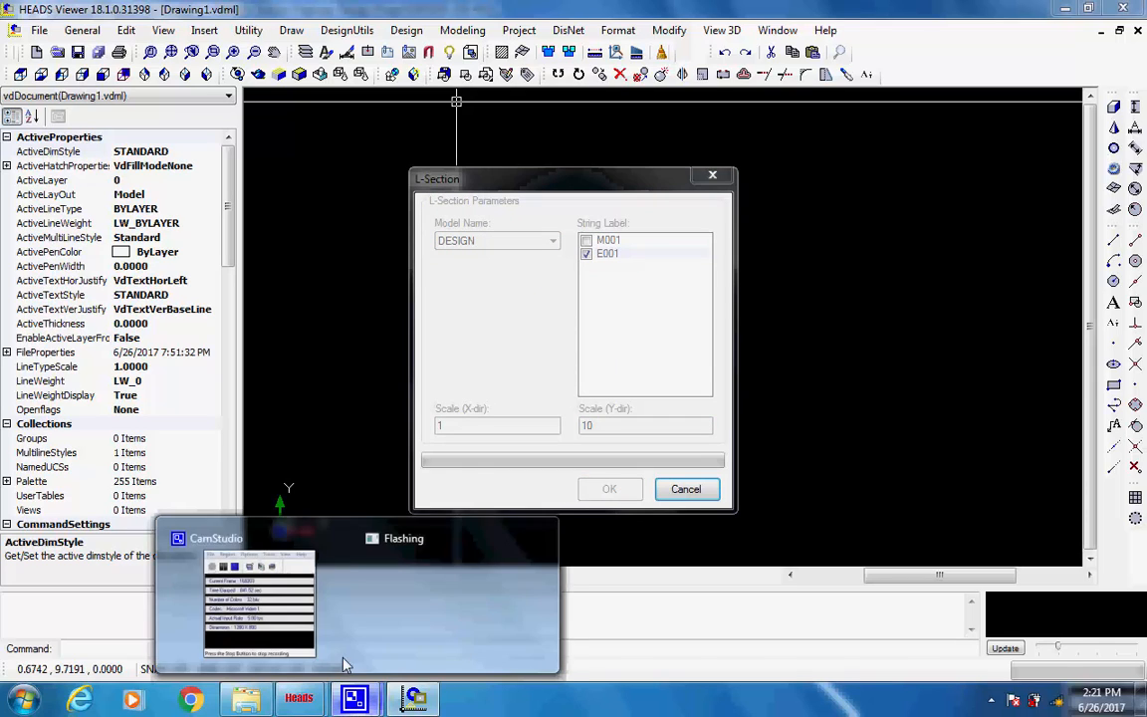
{"action": "left_click", "coordinate": [308, 647]}
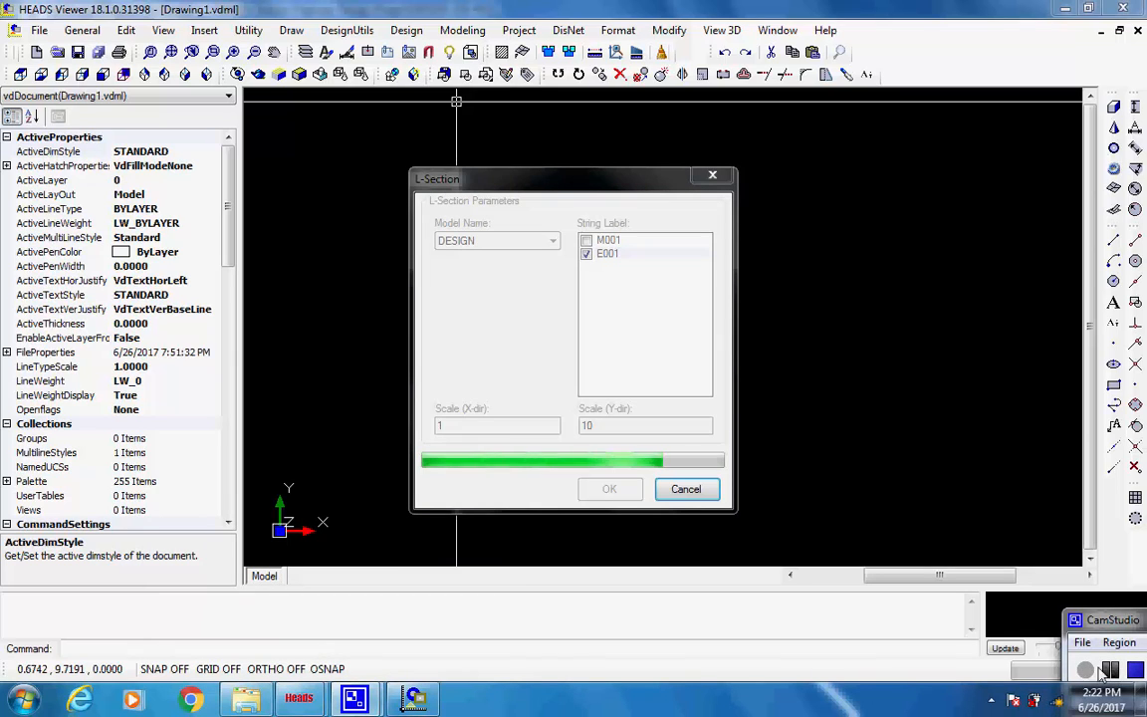
- Add a dark gray grid to the vertical profile with chainage interval 50, level interval 5 and 10 mm text
{"action": "left_click", "coordinate": [406, 29]}
{"action": "mouse_move", "coordinate": [418, 49]}
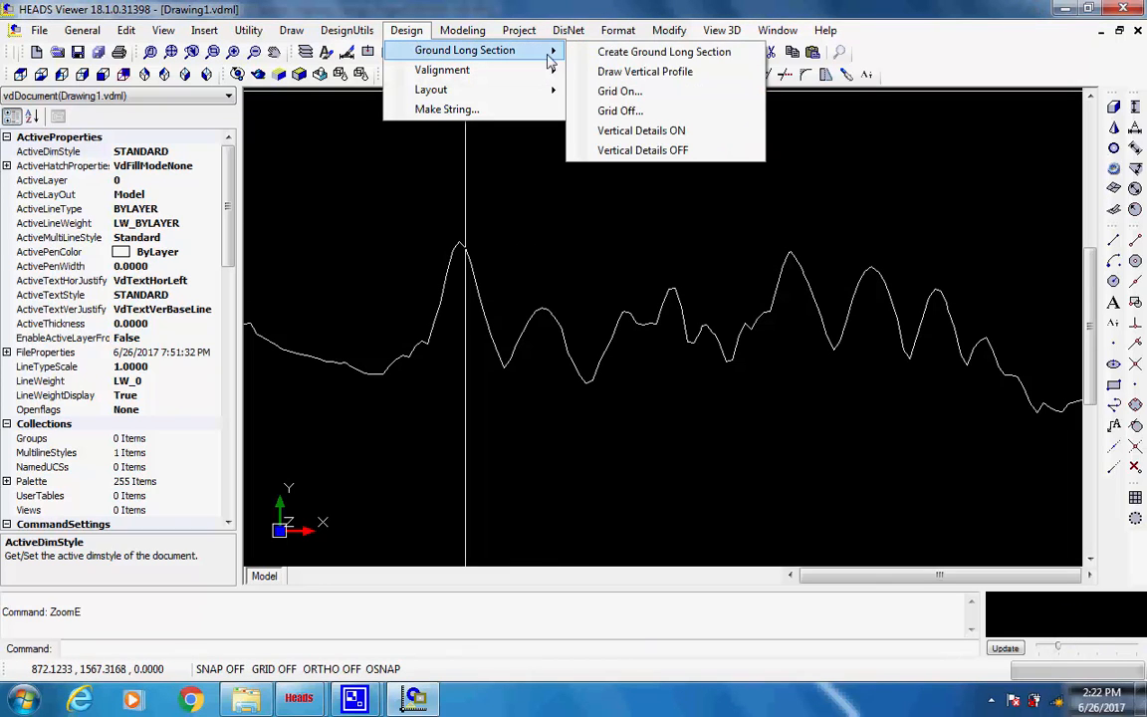
{"action": "left_click", "coordinate": [637, 92]}
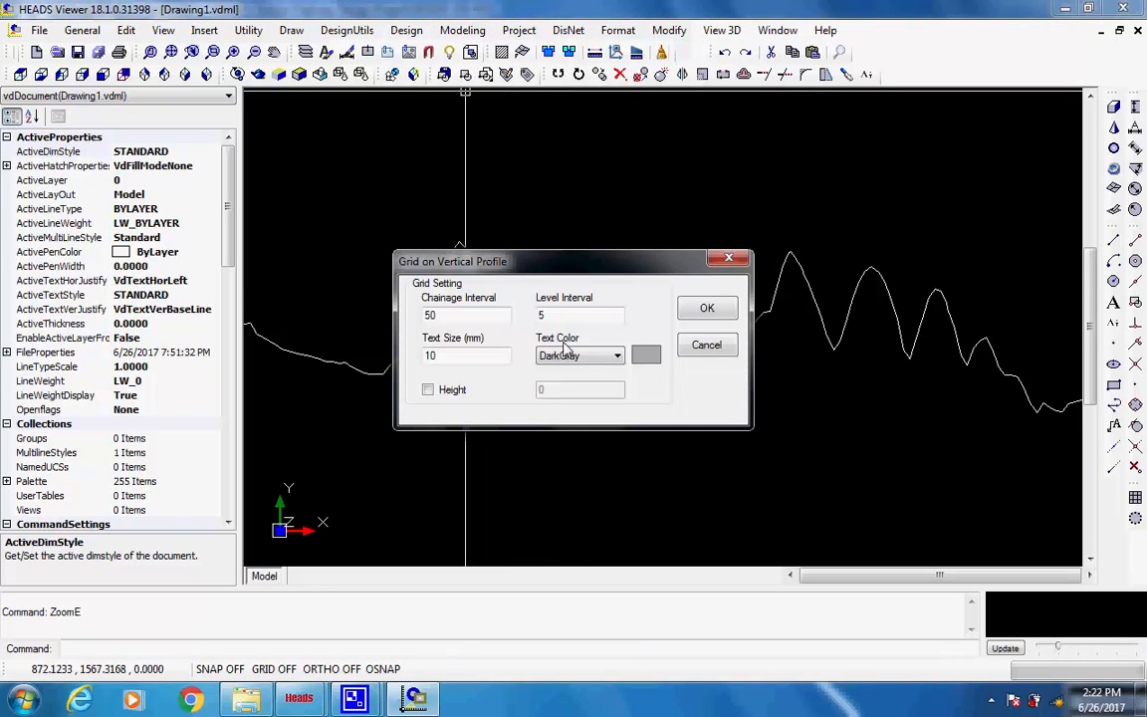
{"action": "left_click", "coordinate": [706, 310]}
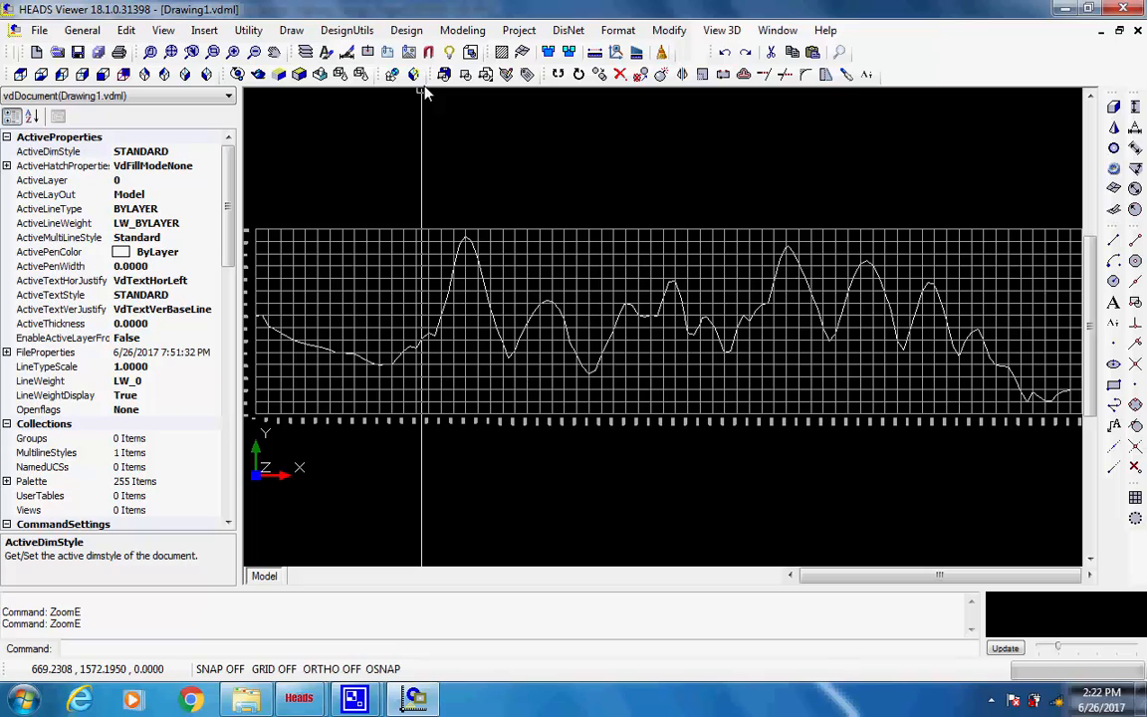
- Start a polyline for the vertical profile at chainage 0, snapped to the starting endpoint of the ground line
{"action": "left_click", "coordinate": [290, 30]}
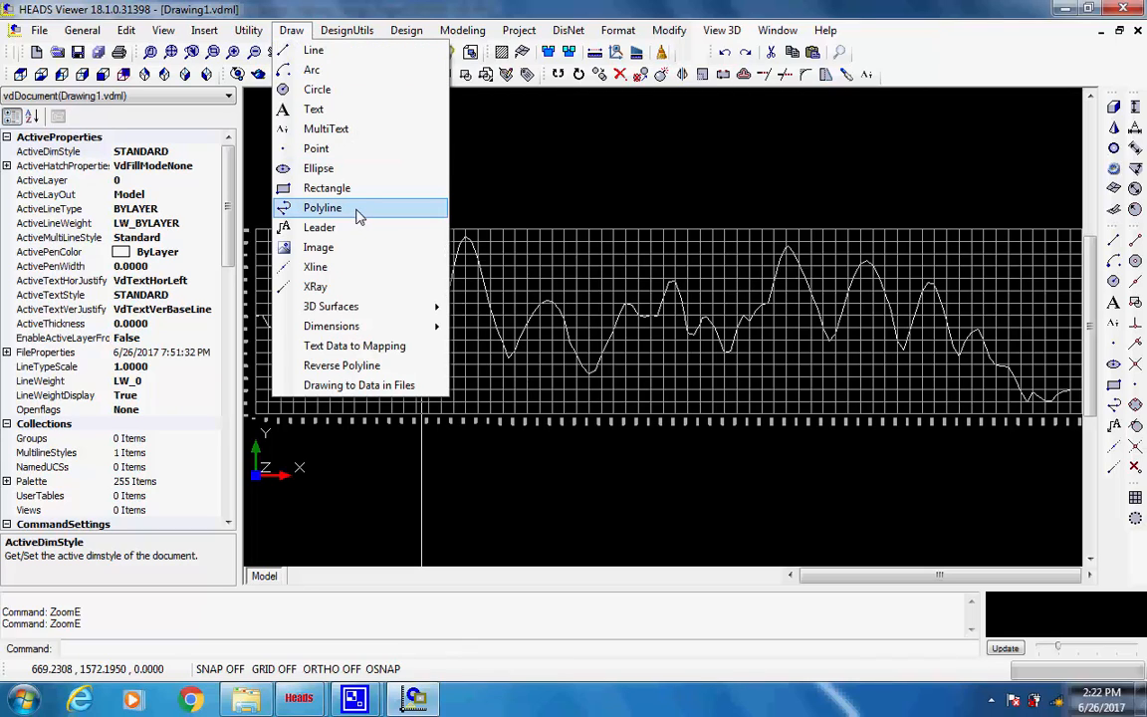
{"action": "left_click", "coordinate": [323, 207]}
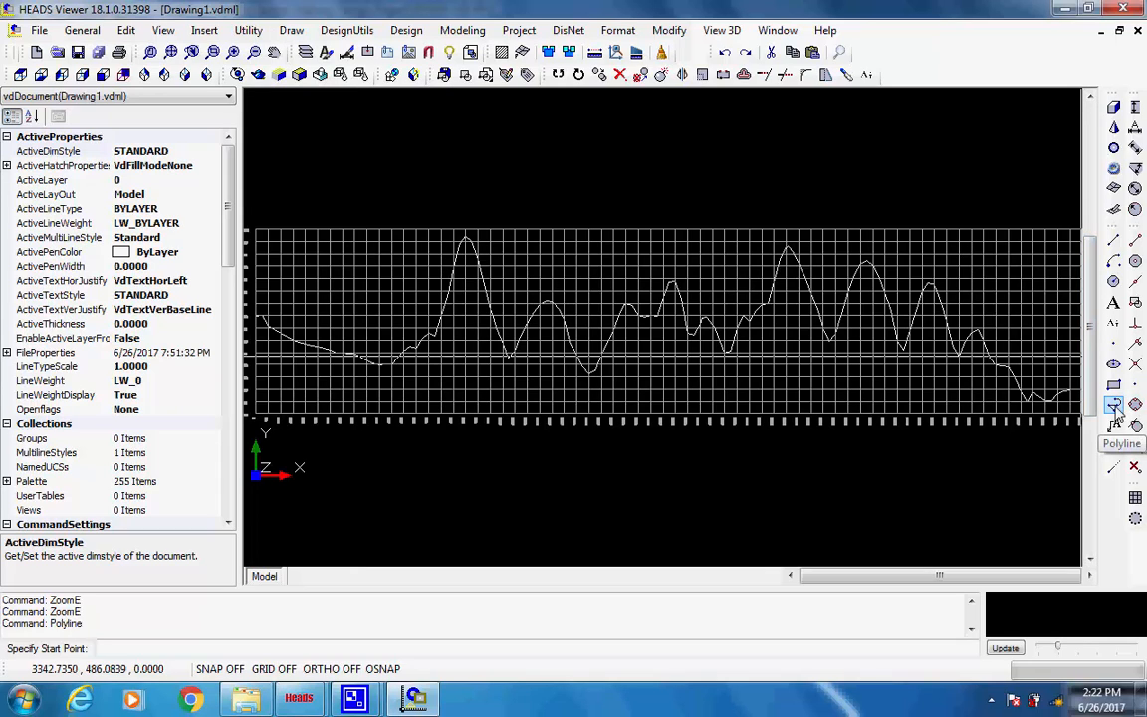
{"action": "left_click", "coordinate": [250, 33]}
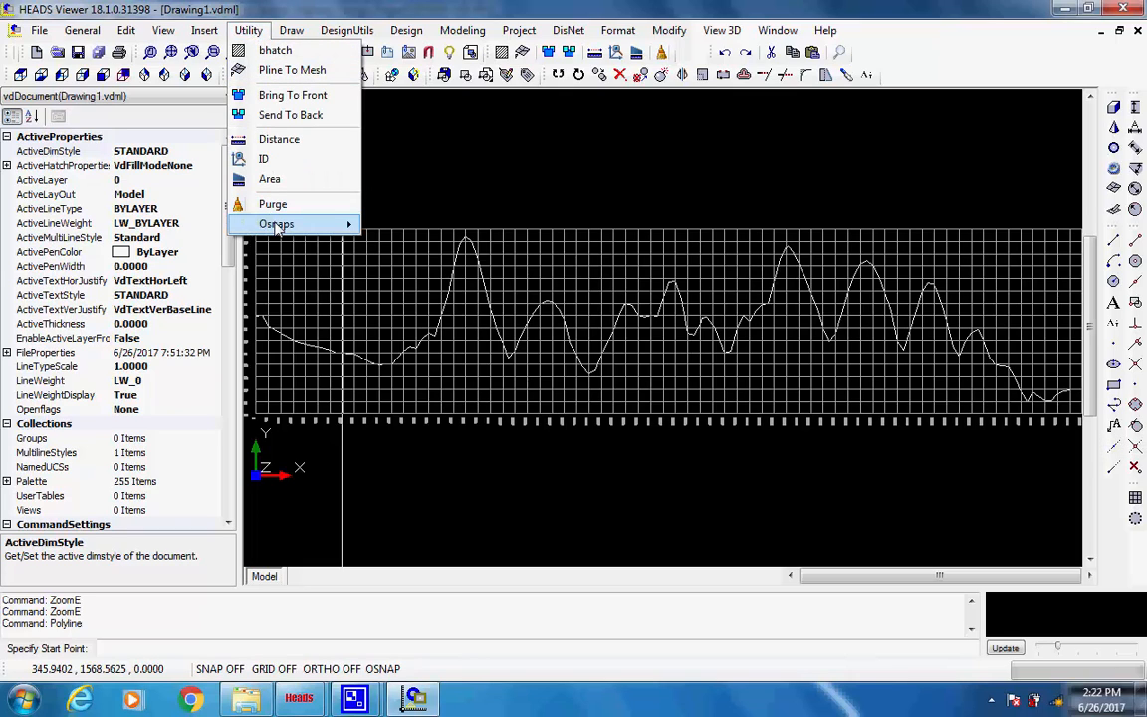
{"action": "mouse_move", "coordinate": [288, 224]}
{"action": "left_click", "coordinate": [402, 226]}
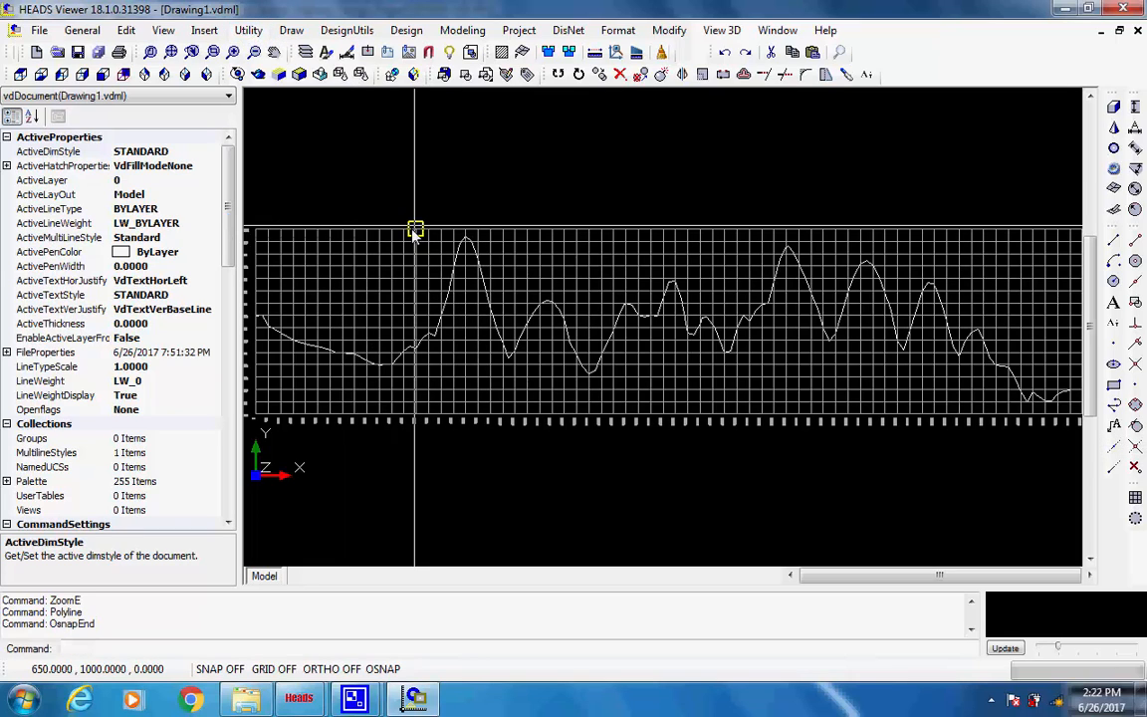
{"action": "scroll", "coordinate": [261, 320], "scroll_direction": "up", "scroll_amount": 2}
{"action": "scroll", "coordinate": [264, 320], "scroll_direction": "up", "scroll_amount": 3}
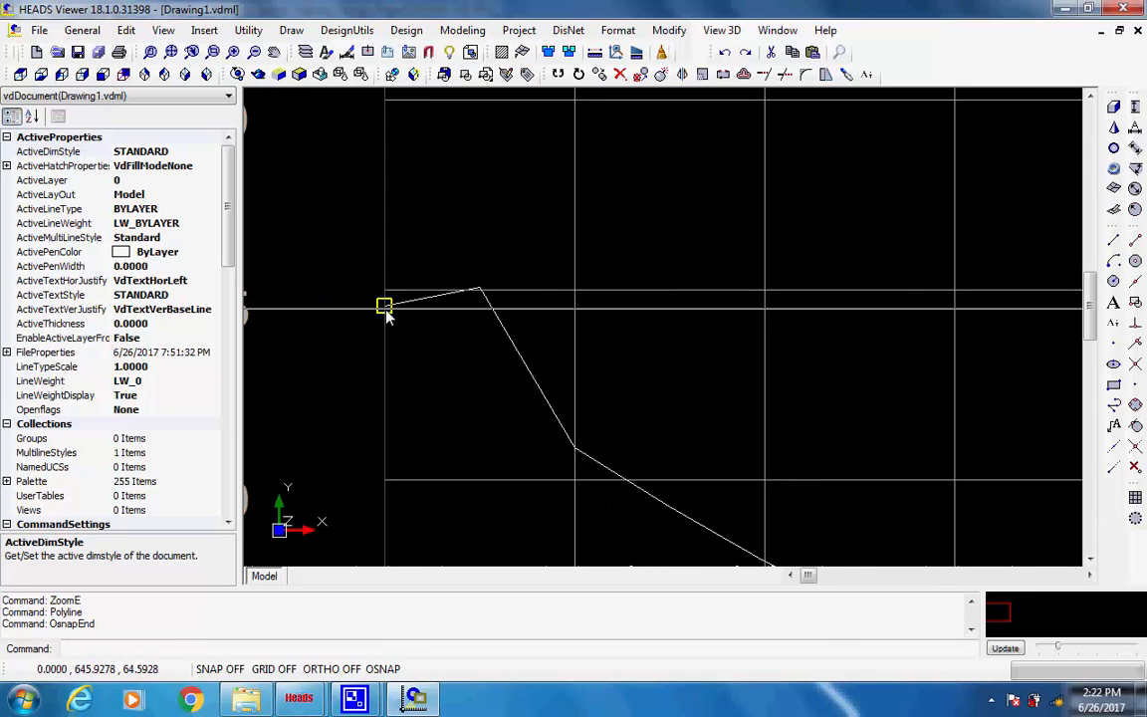
{"action": "left_click", "coordinate": [385, 307]}
- Add four intermediate polyline vertices across the ground profile at chainages of about 879, 1681, 2756 and 3089
{"action": "scroll", "coordinate": [783, 274], "scroll_direction": "down", "scroll_amount": 5}
{"action": "scroll", "coordinate": [783, 274], "scroll_direction": "down", "scroll_amount": 2}
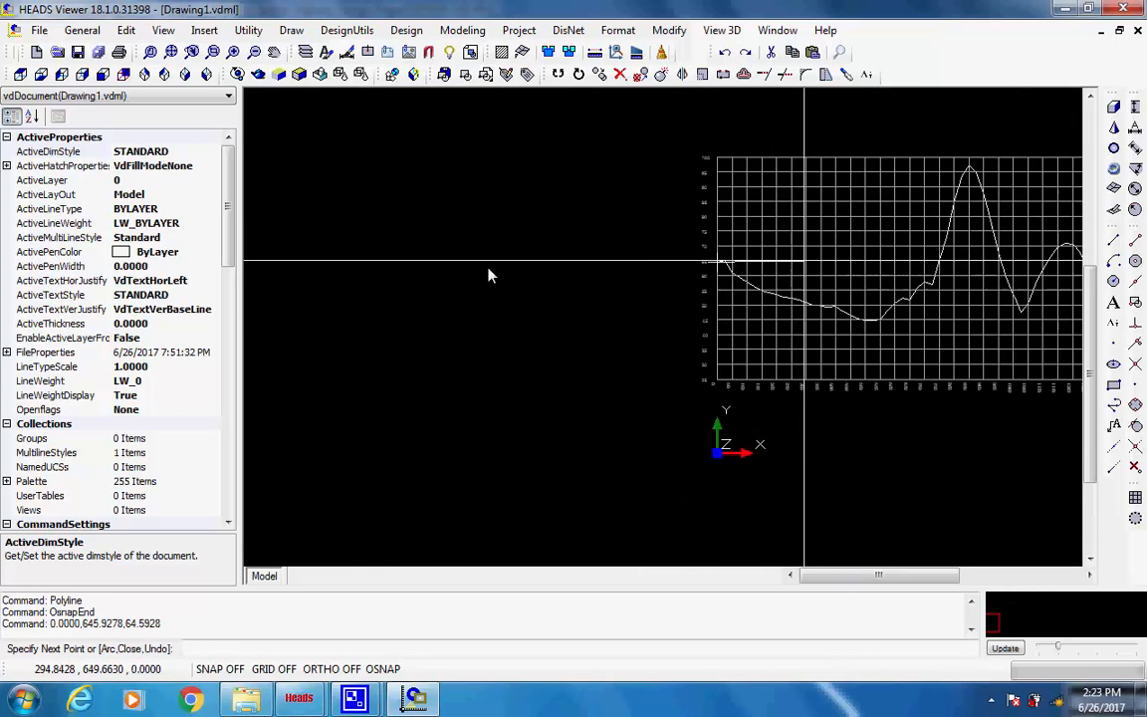
{"action": "middle_click_drag", "start_coordinate": [488, 268], "coordinate": [416, 271]}
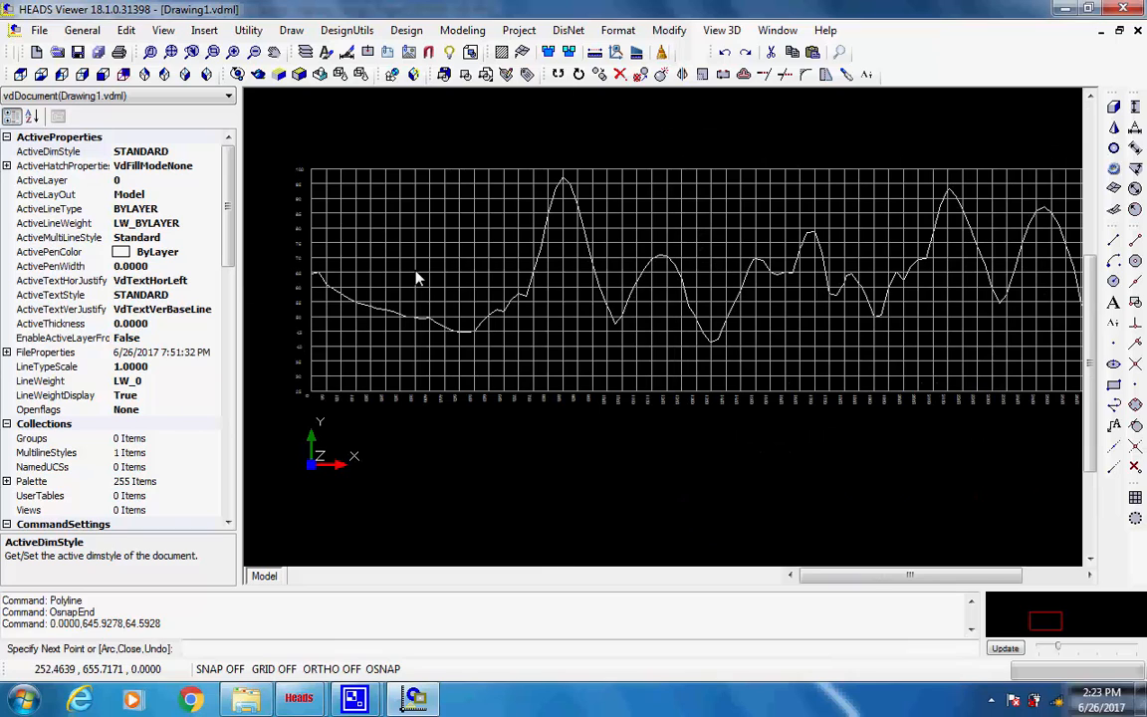
{"action": "left_click", "coordinate": [572, 269]}
{"action": "left_click", "coordinate": [809, 307]}
{"action": "middle_click_drag", "start_coordinate": [888, 297], "coordinate": [572, 293]}
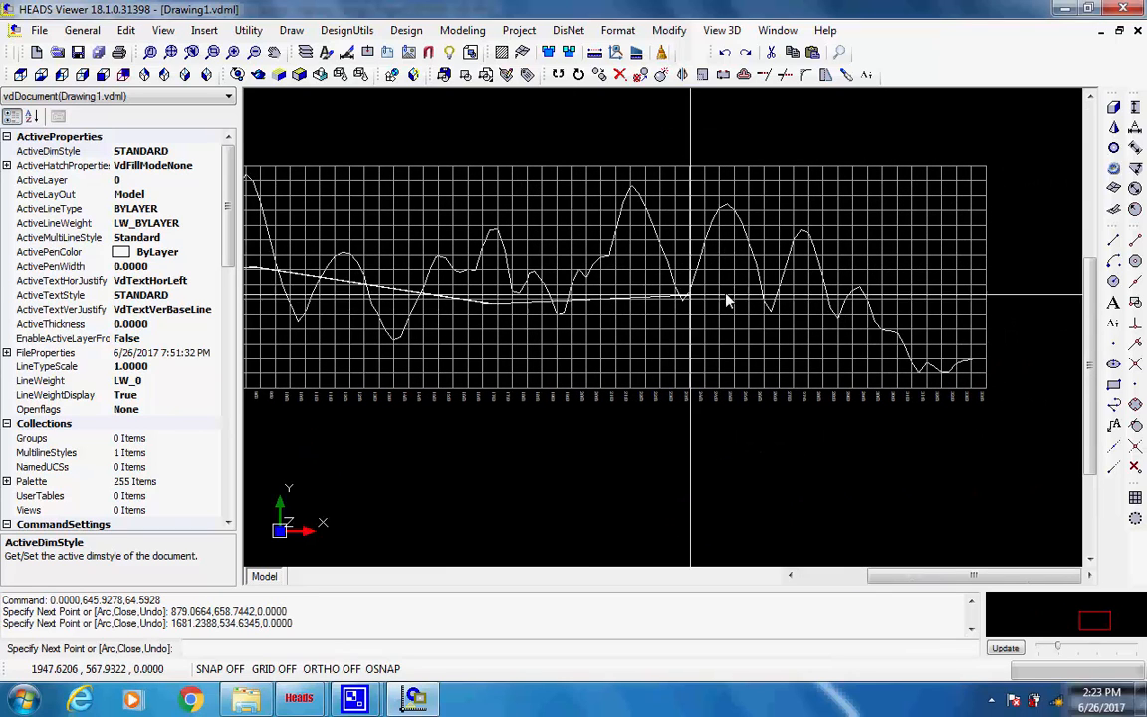
{"action": "left_click", "coordinate": [811, 317]}
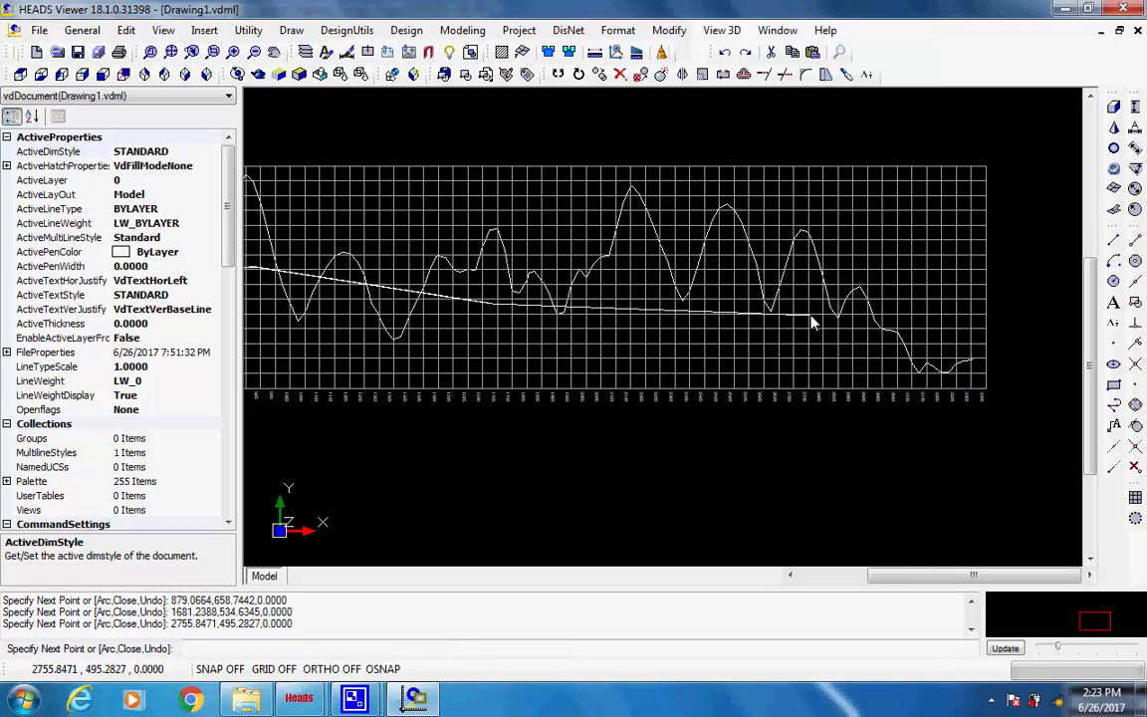
{"action": "left_click", "coordinate": [909, 346]}
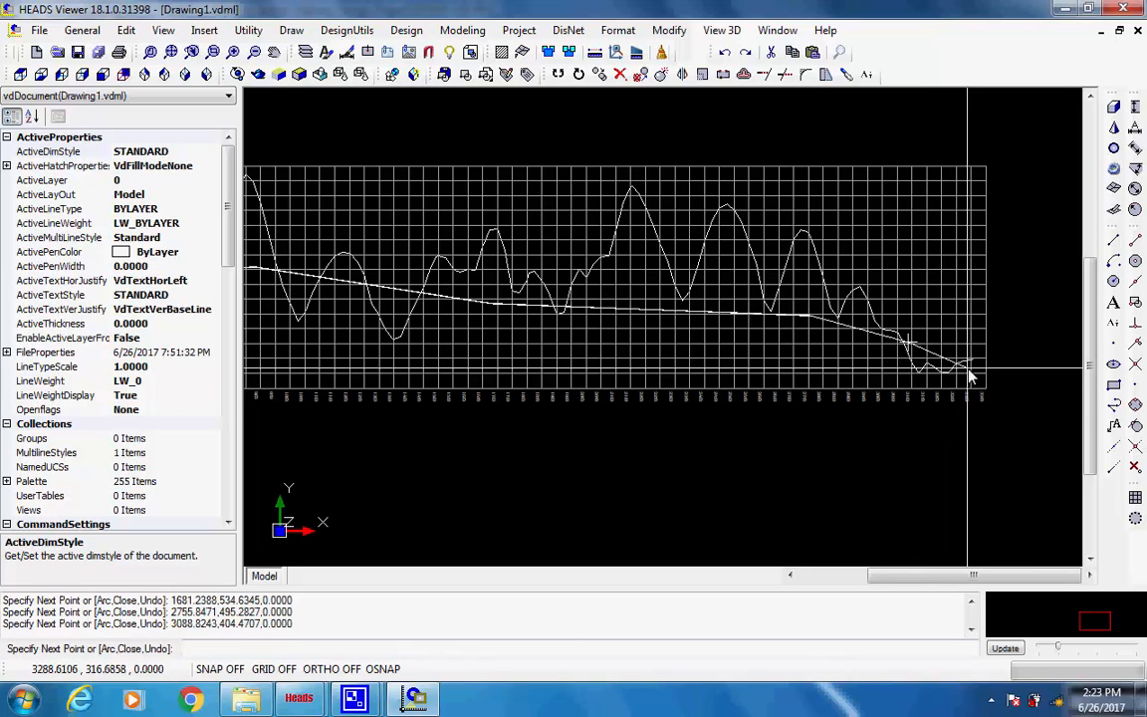
- Finish the profile polyline at the ground line's final endpoint, using endpoint snap at chainage 3304.888
{"action": "scroll", "coordinate": [970, 363], "scroll_direction": "up", "scroll_amount": 5}
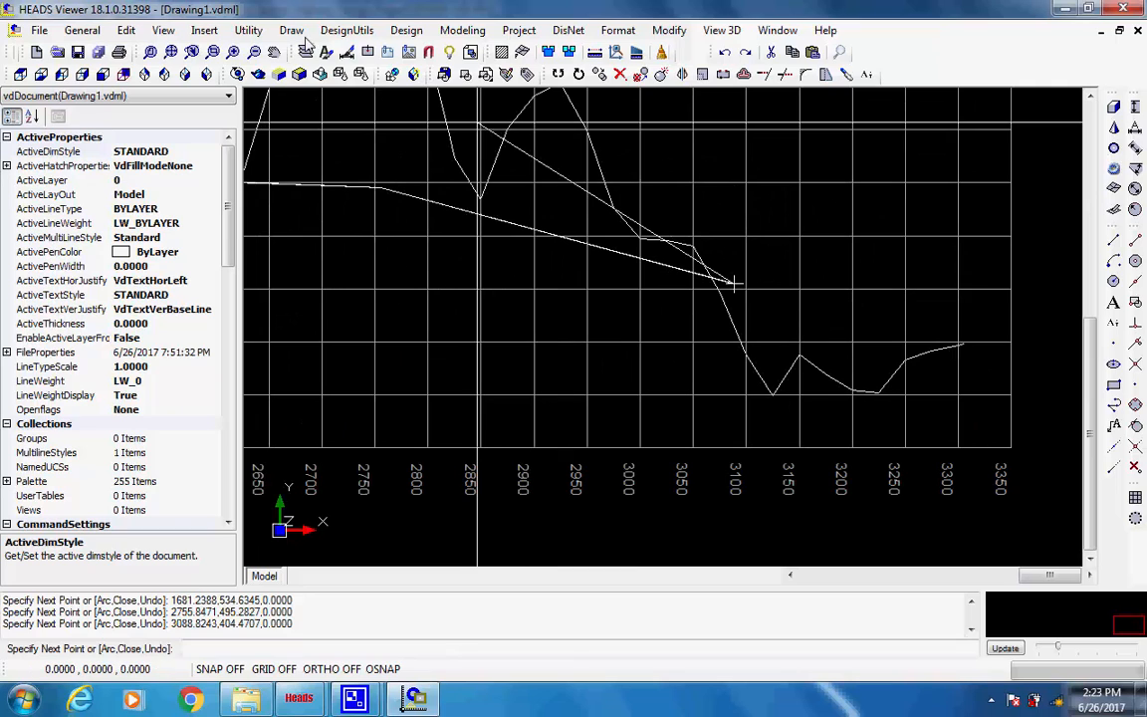
{"action": "left_click", "coordinate": [249, 30]}
{"action": "mouse_move", "coordinate": [298, 224]}
{"action": "left_click", "coordinate": [403, 227]}
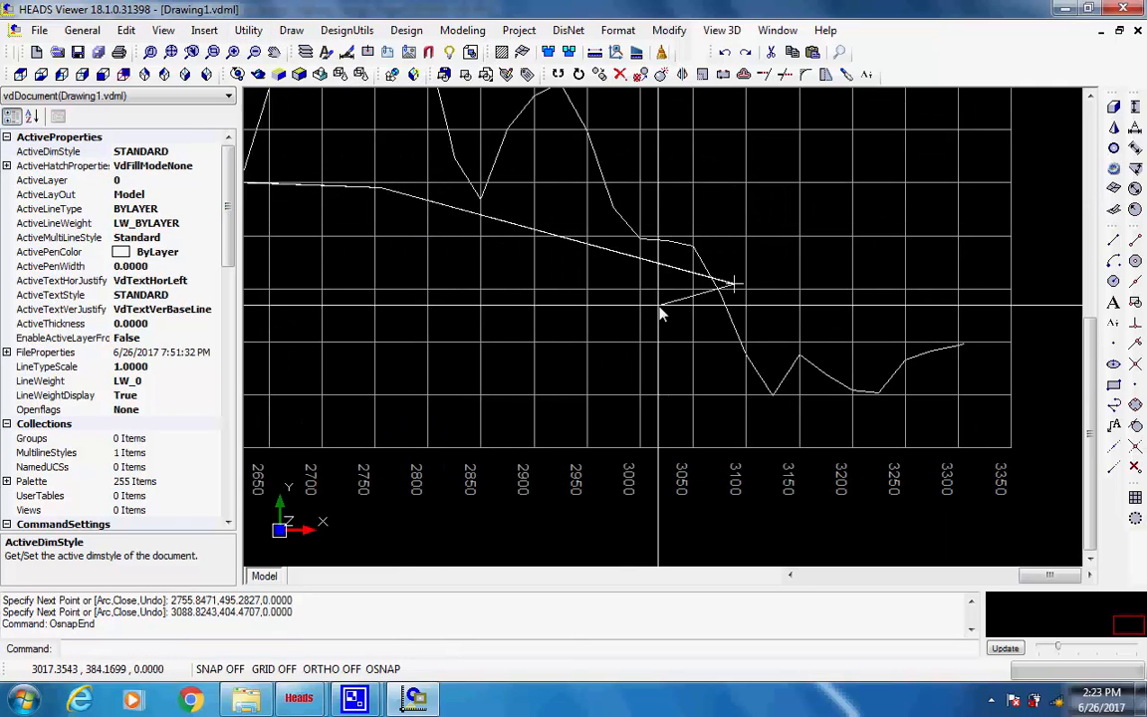
{"action": "scroll", "coordinate": [965, 349], "scroll_direction": "up", "scroll_amount": 2}
{"action": "scroll", "coordinate": [975, 353], "scroll_direction": "up", "scroll_amount": 2}
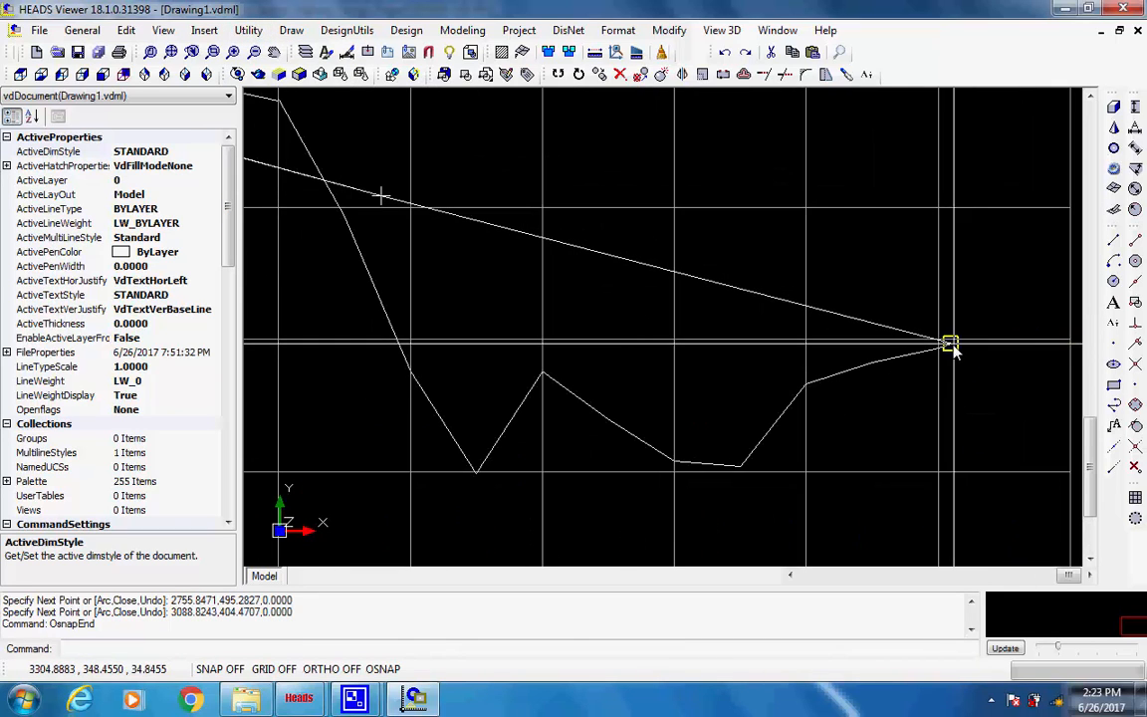
{"action": "left_click", "coordinate": [950, 344]}
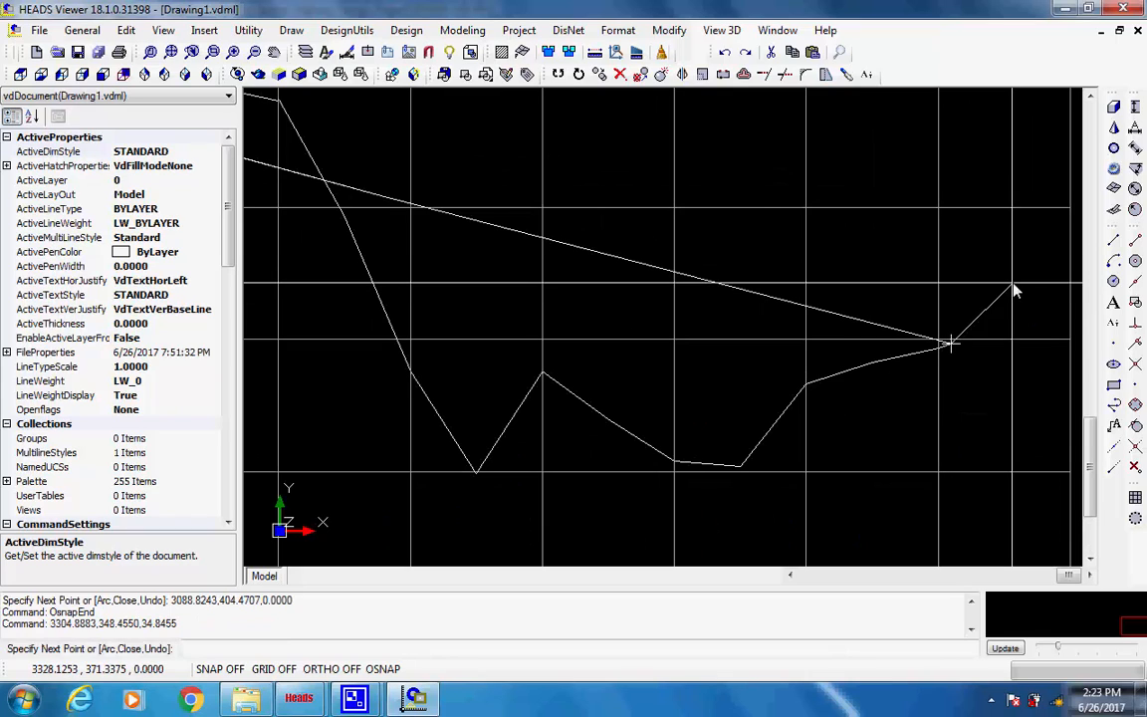
{"action": "key", "text": "Escape"}
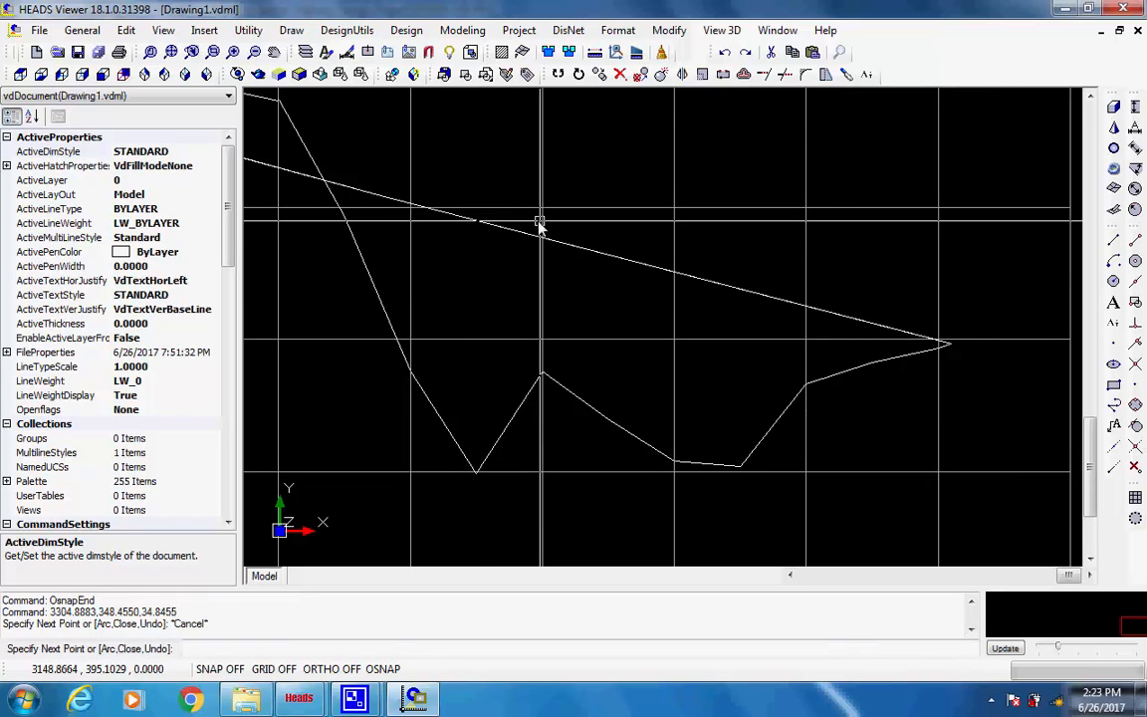
- Create a new VIP design for the vertical alignment from the drawn profile polyline
{"action": "left_click", "coordinate": [408, 31]}
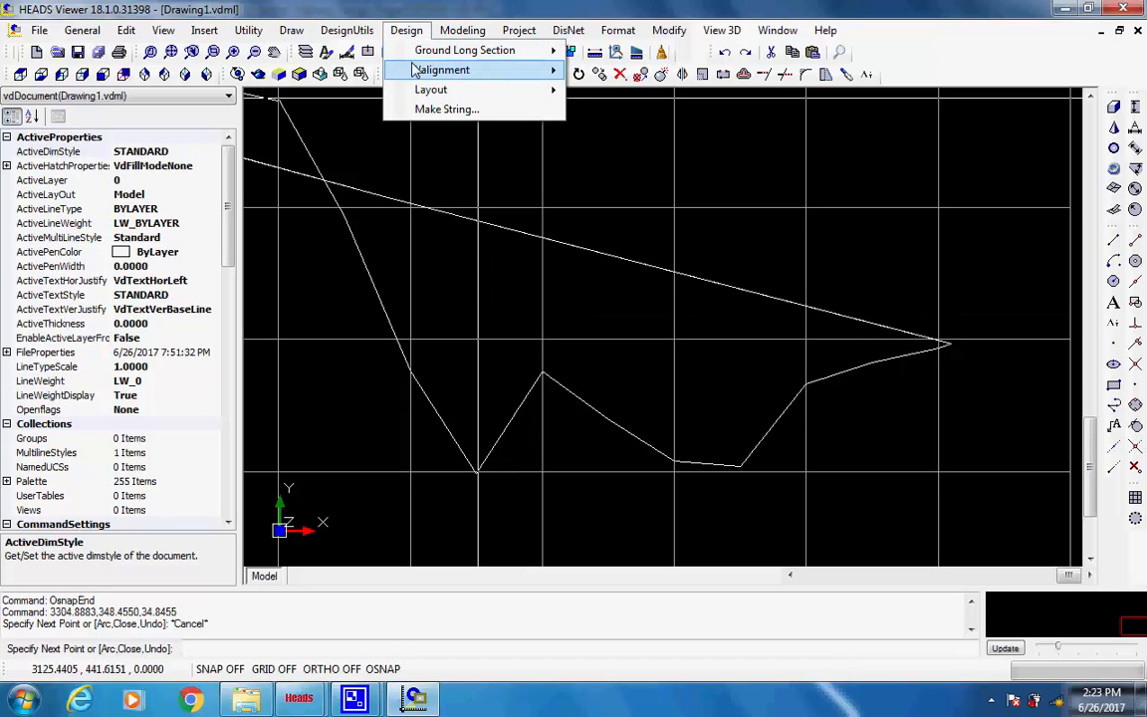
{"action": "mouse_move", "coordinate": [418, 70]}
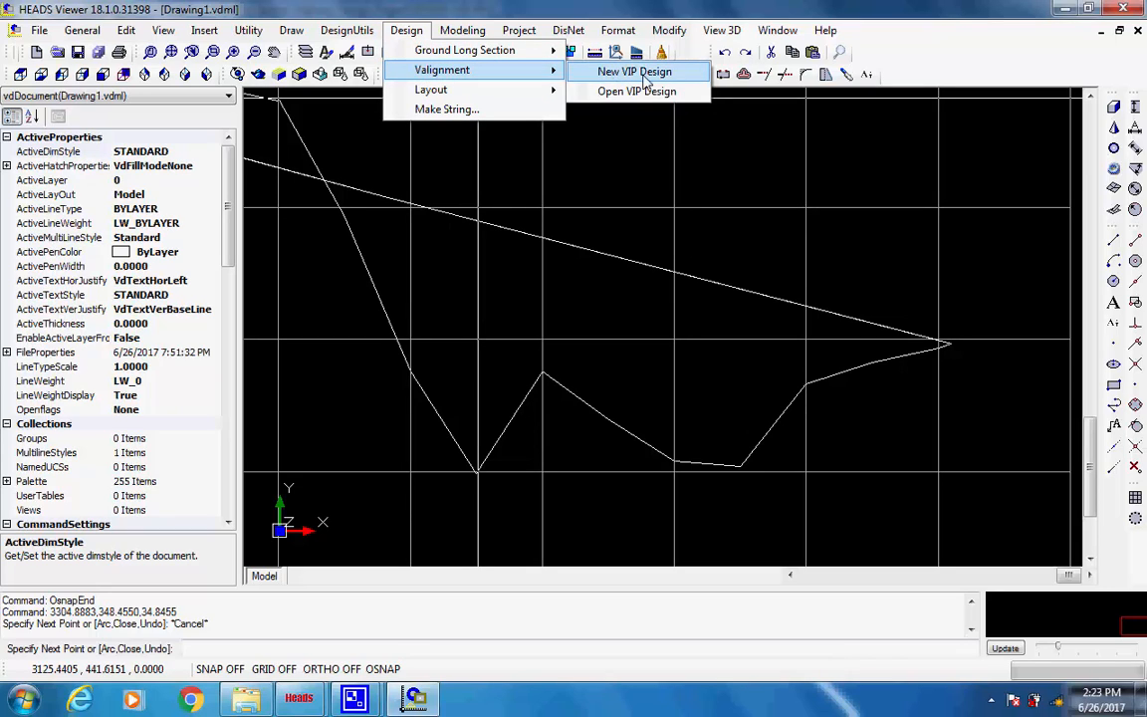
{"action": "left_click", "coordinate": [680, 76]}
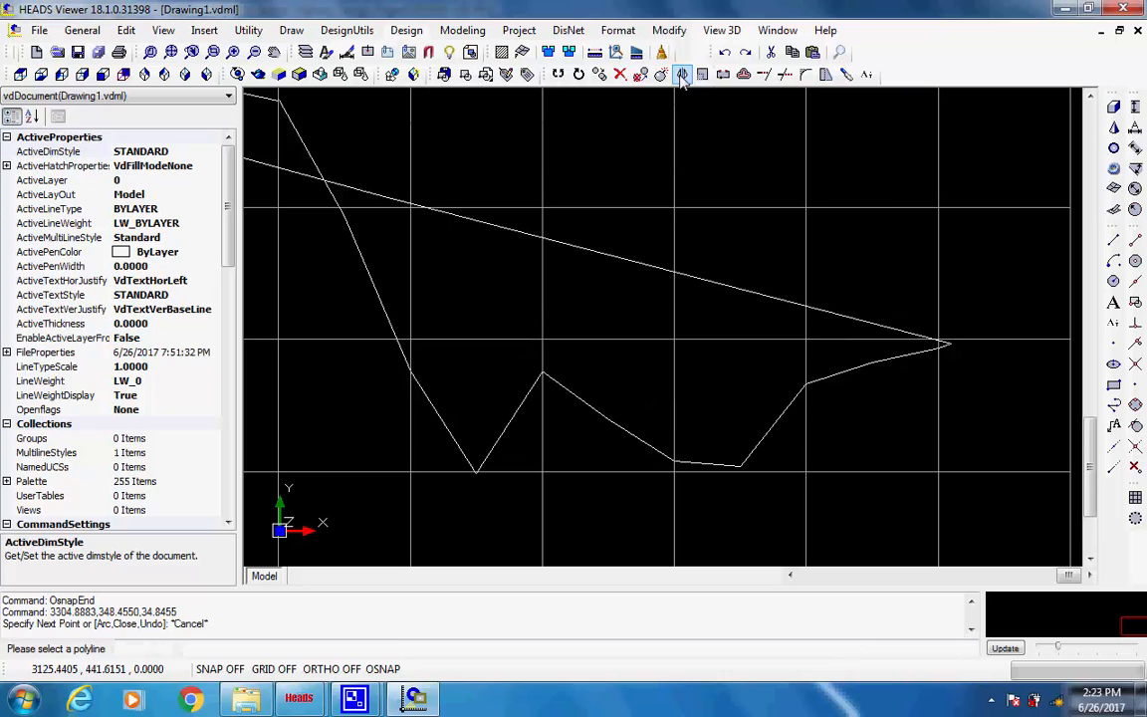
{"action": "left_click", "coordinate": [724, 289]}
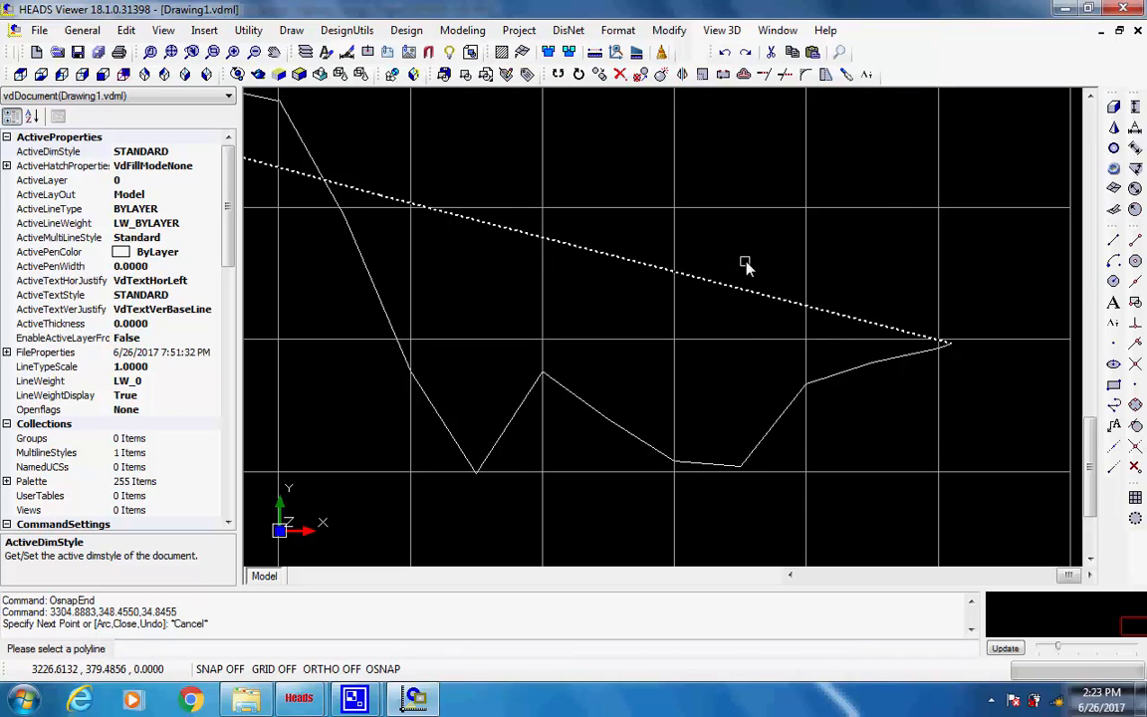
{"action": "right_click", "coordinate": [745, 261]}
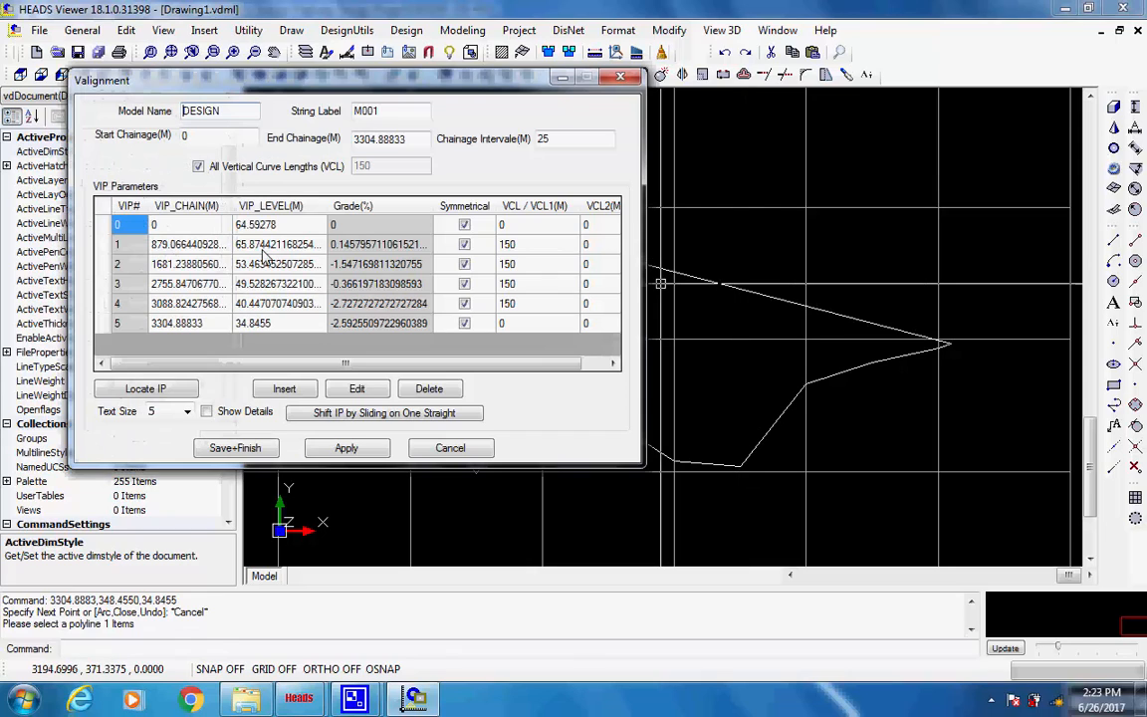
- Apply and save the vertical alignment as model DESIGN, string M001, with chainage interval 25 and all vertical curve lengths at 150
{"action": "left_click", "coordinate": [226, 112]}
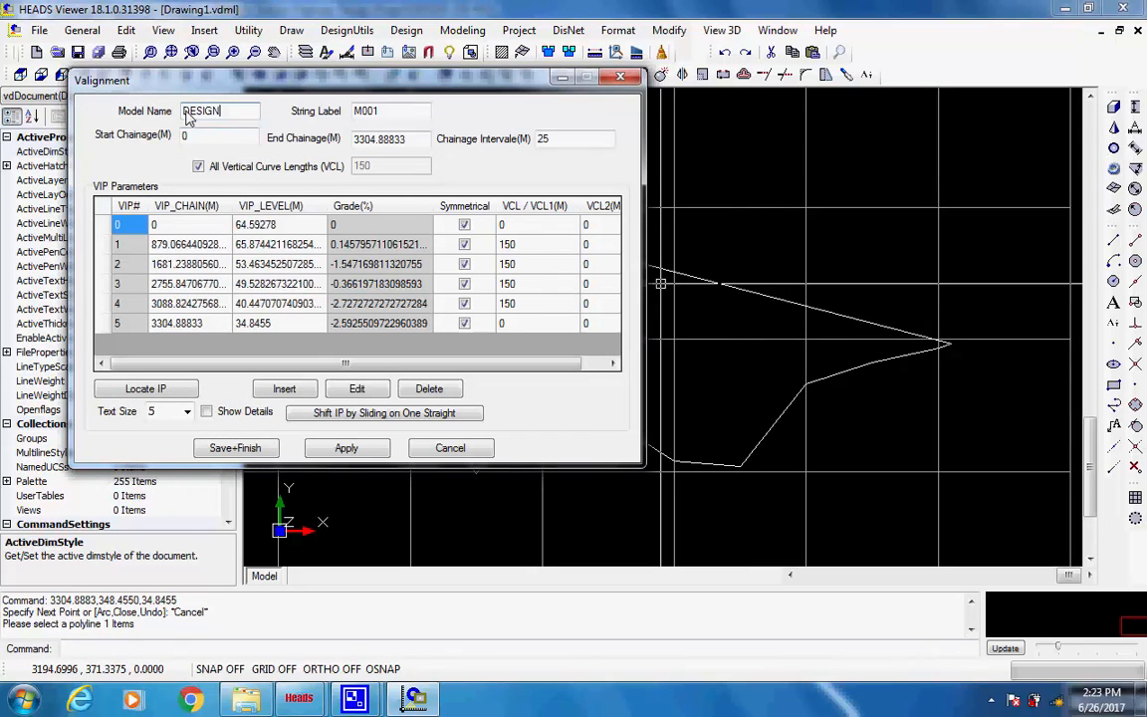
{"action": "double_click", "coordinate": [189, 115]}
{"action": "left_click", "coordinate": [360, 113]}
{"action": "double_click", "coordinate": [360, 113]}
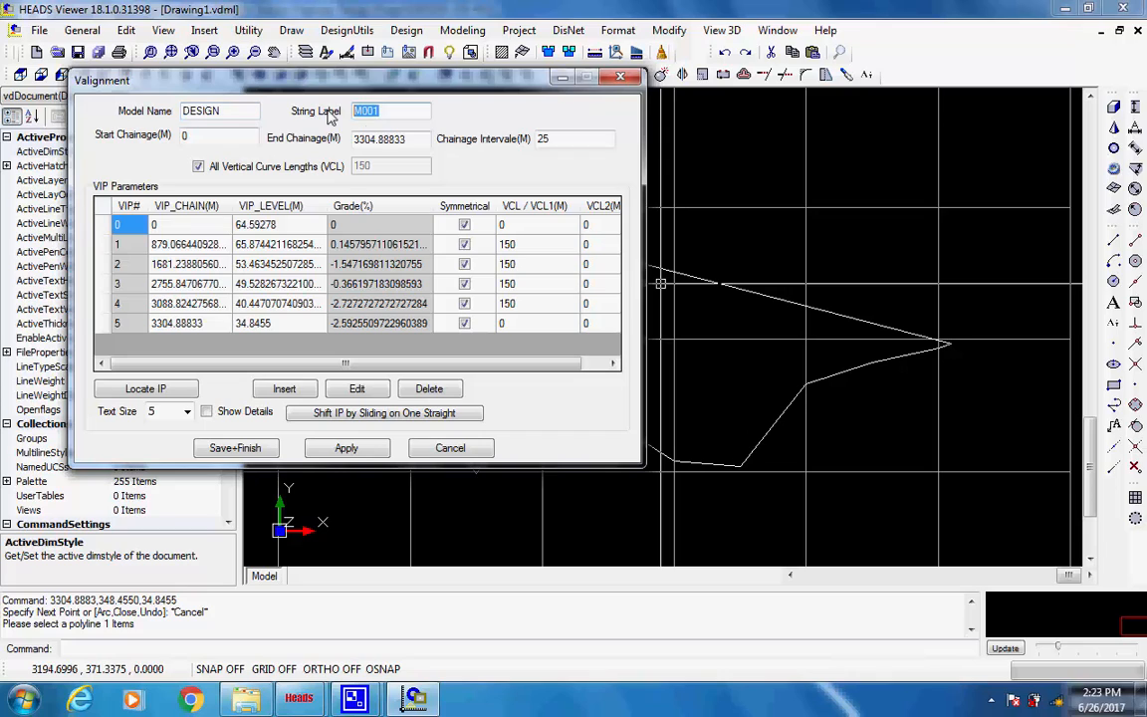
{"action": "double_click", "coordinate": [182, 139]}
{"action": "double_click", "coordinate": [365, 139]}
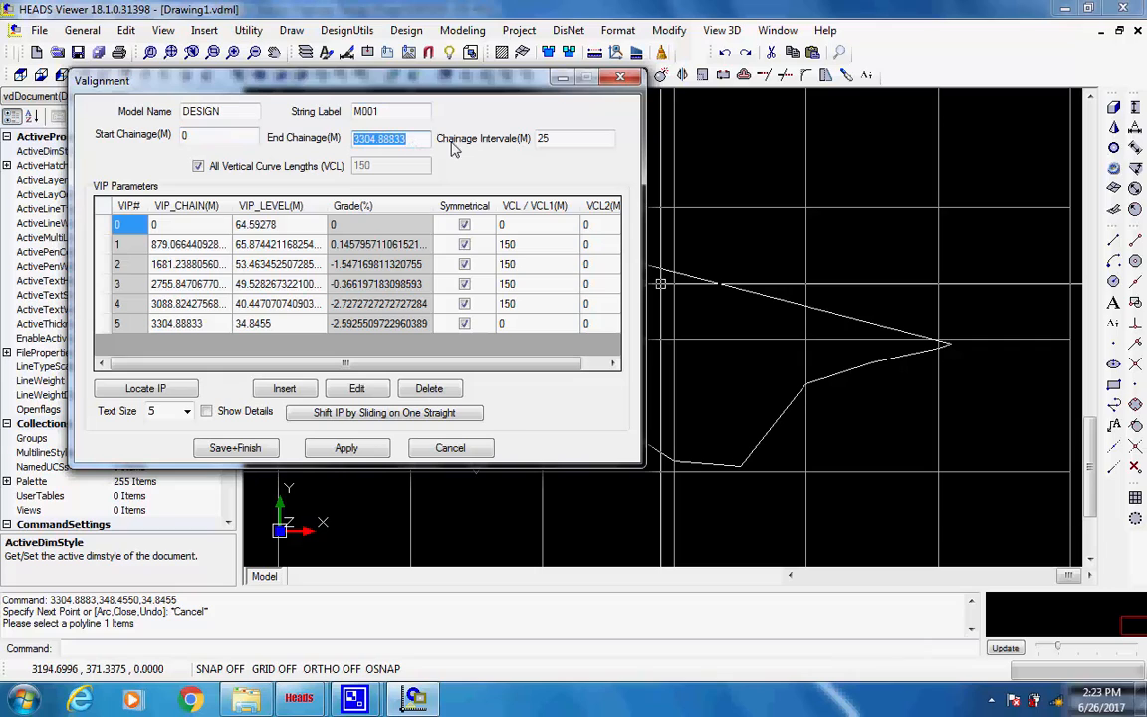
{"action": "double_click", "coordinate": [539, 138]}
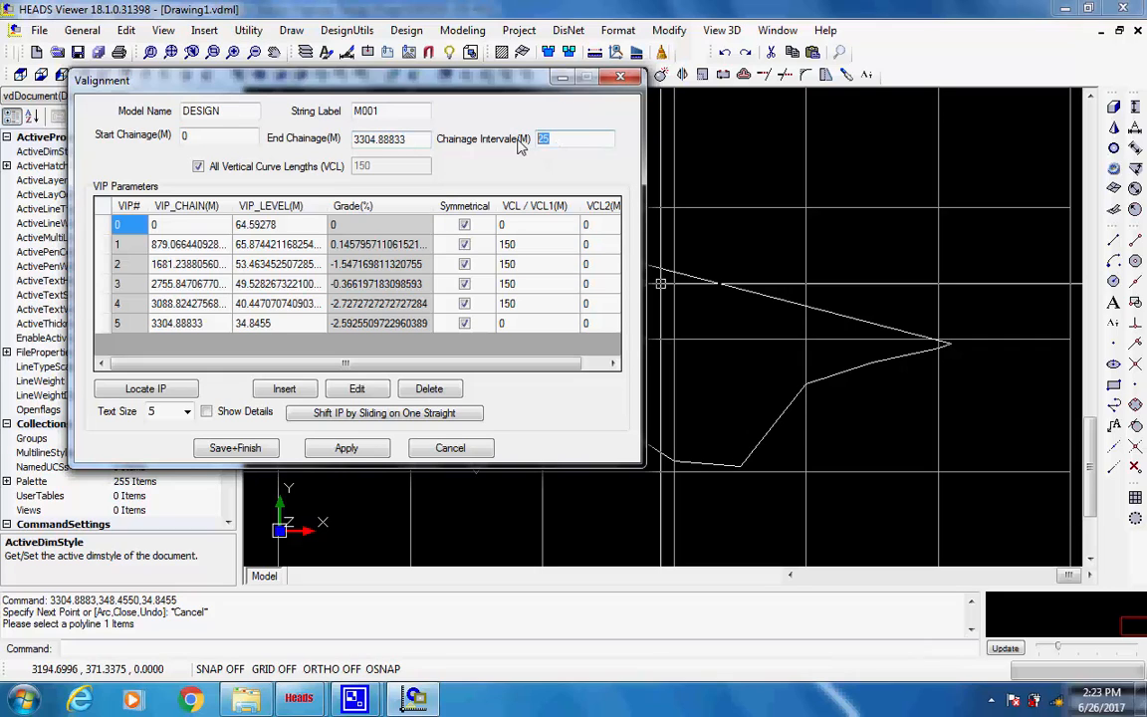
{"action": "left_click", "coordinate": [199, 167]}
{"action": "left_click", "coordinate": [199, 168]}
{"action": "left_click", "coordinate": [346, 449]}
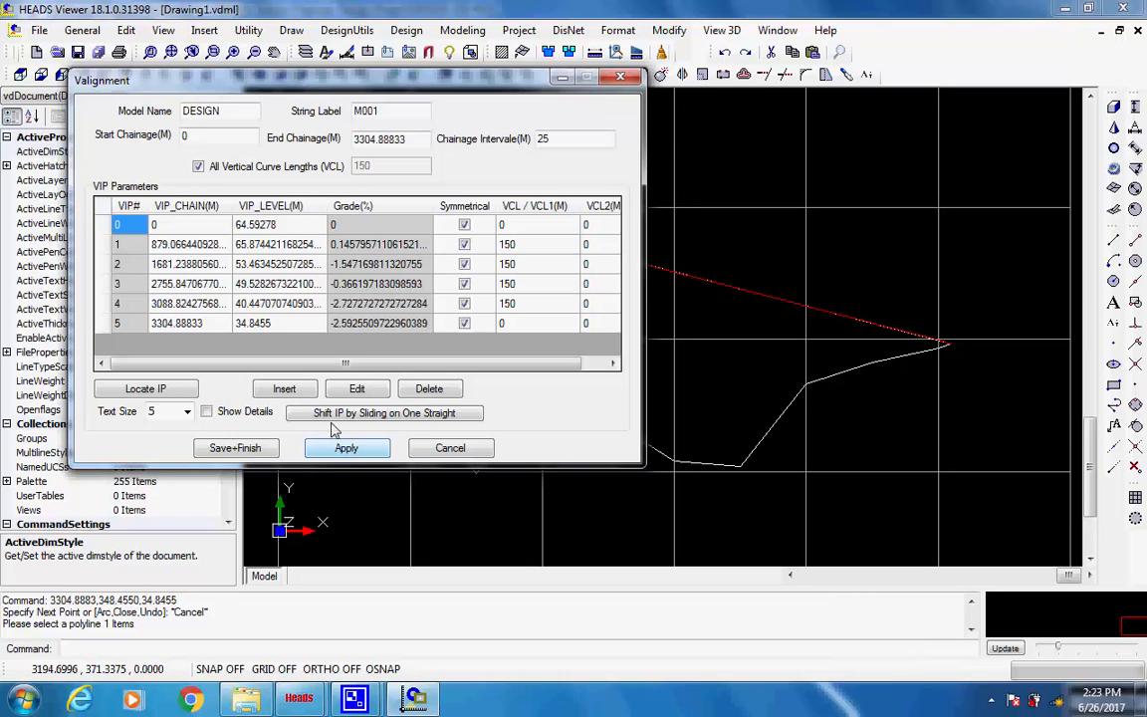
{"action": "left_click", "coordinate": [236, 448]}
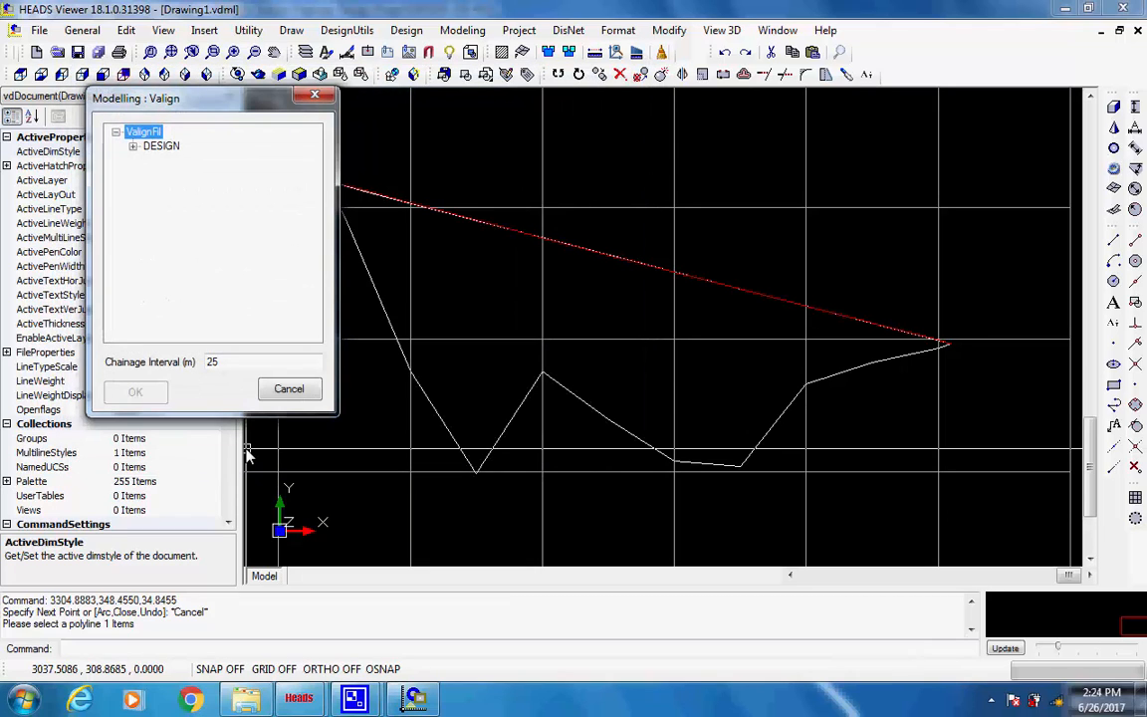
- Process the vertical alignment model for DESIGN string M001 at a 25 m chainage interval and write the design report
{"action": "left_click", "coordinate": [133, 148]}
{"action": "left_click", "coordinate": [172, 162]}
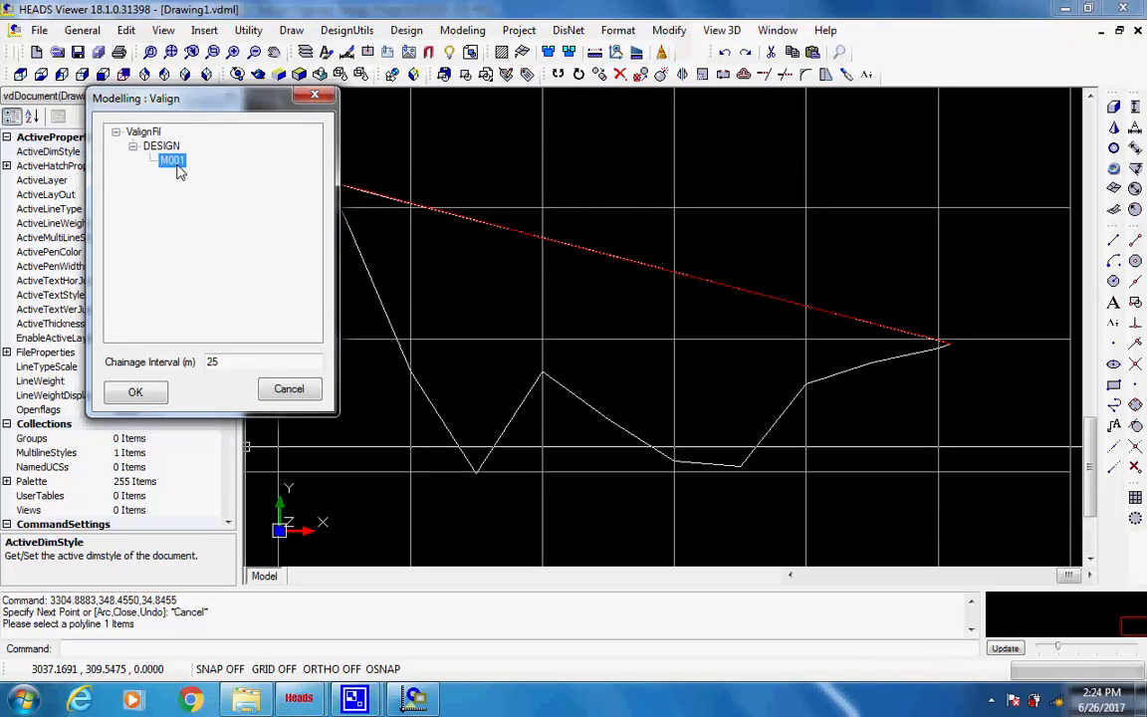
{"action": "double_click", "coordinate": [214, 364]}
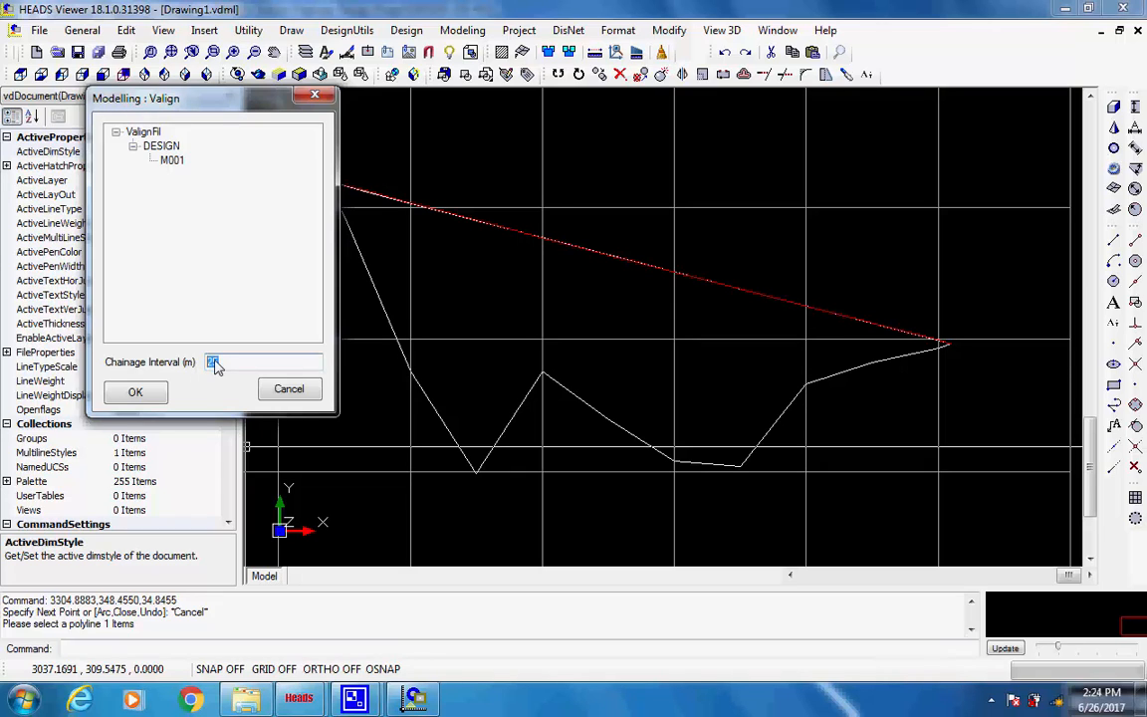
{"action": "left_click", "coordinate": [134, 391]}
{"action": "left_click", "coordinate": [212, 118]}
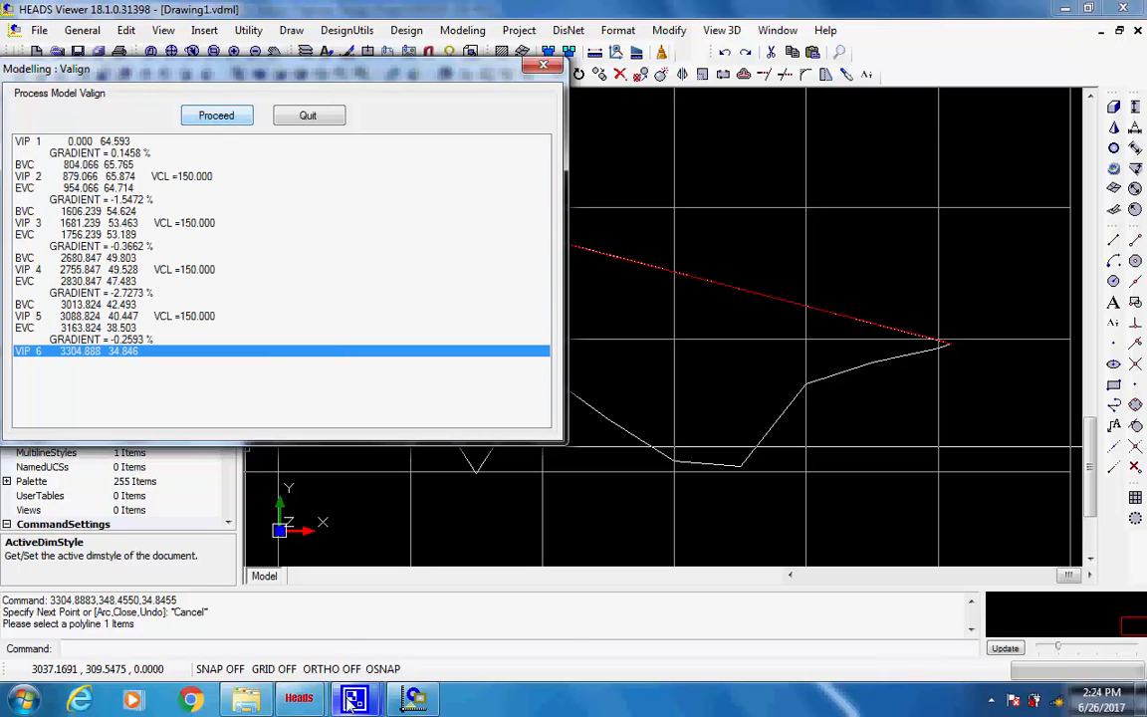
{"action": "mouse_move", "coordinate": [353, 697]}
{"action": "left_click", "coordinate": [298, 642]}
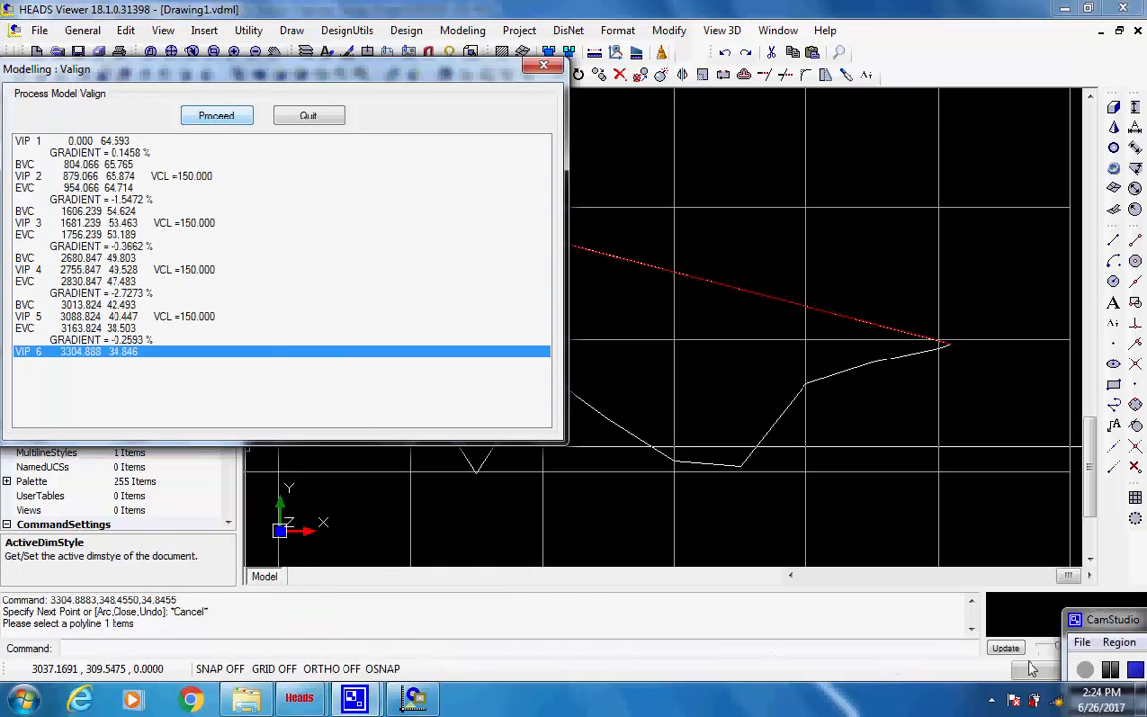
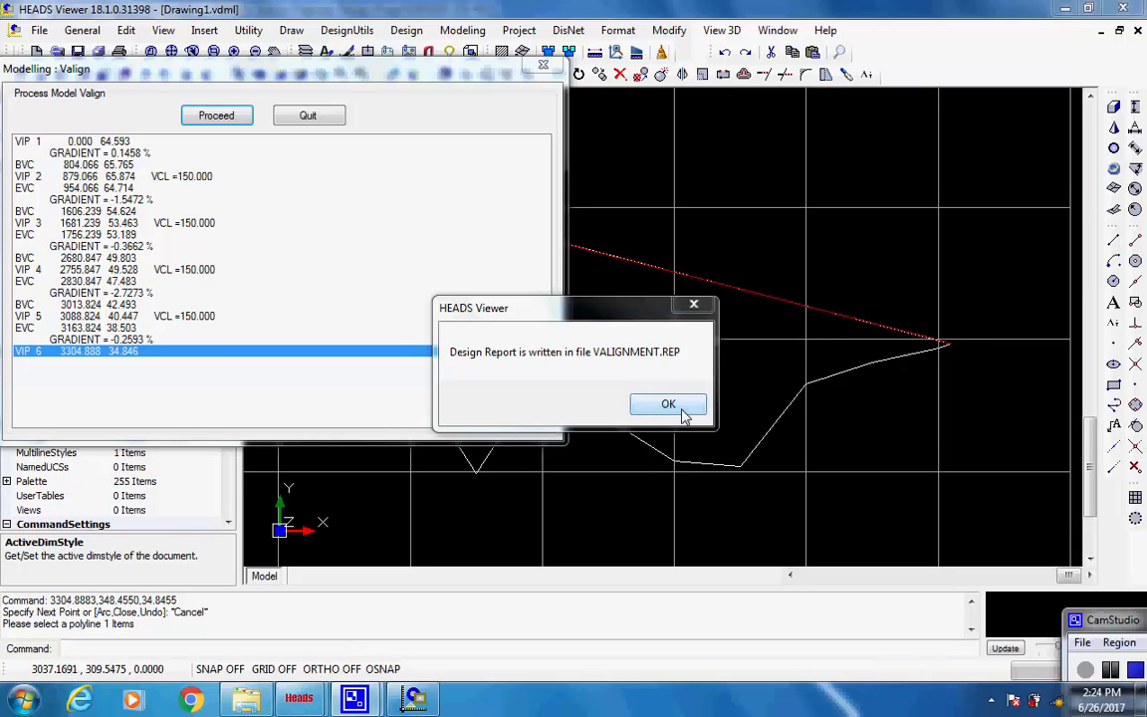
{"action": "left_click", "coordinate": [667, 405]}
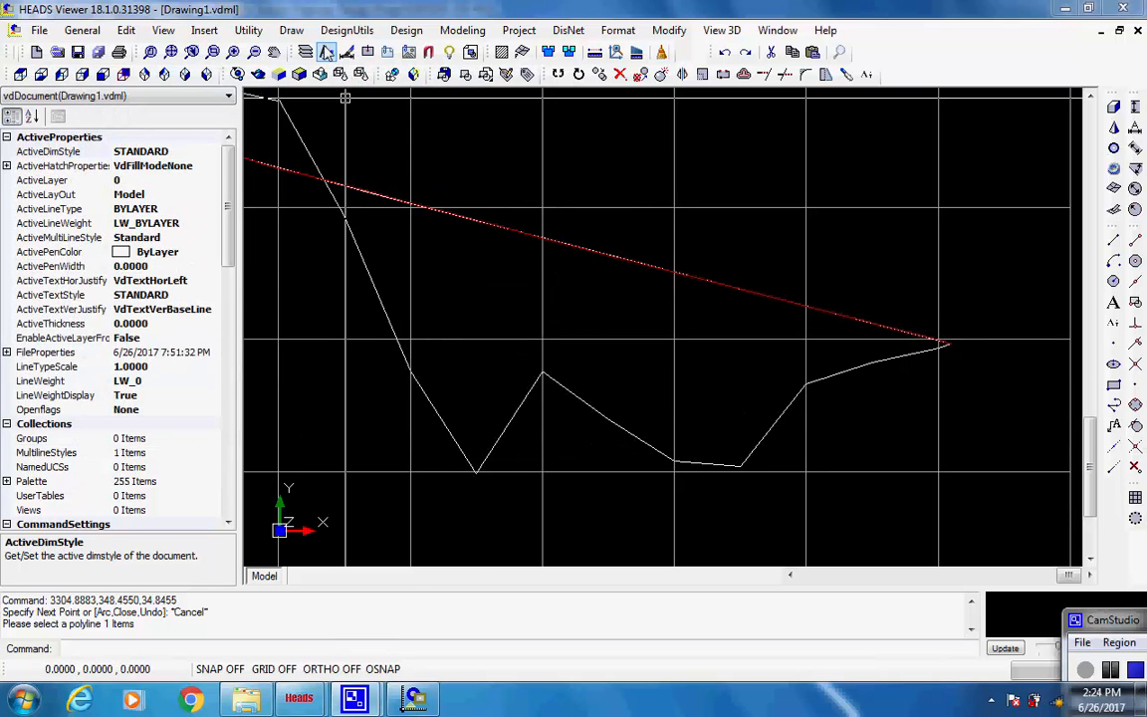
- Show the whole profile and turn on the vertical details for the DESIGN model
{"action": "left_click", "coordinate": [170, 51]}
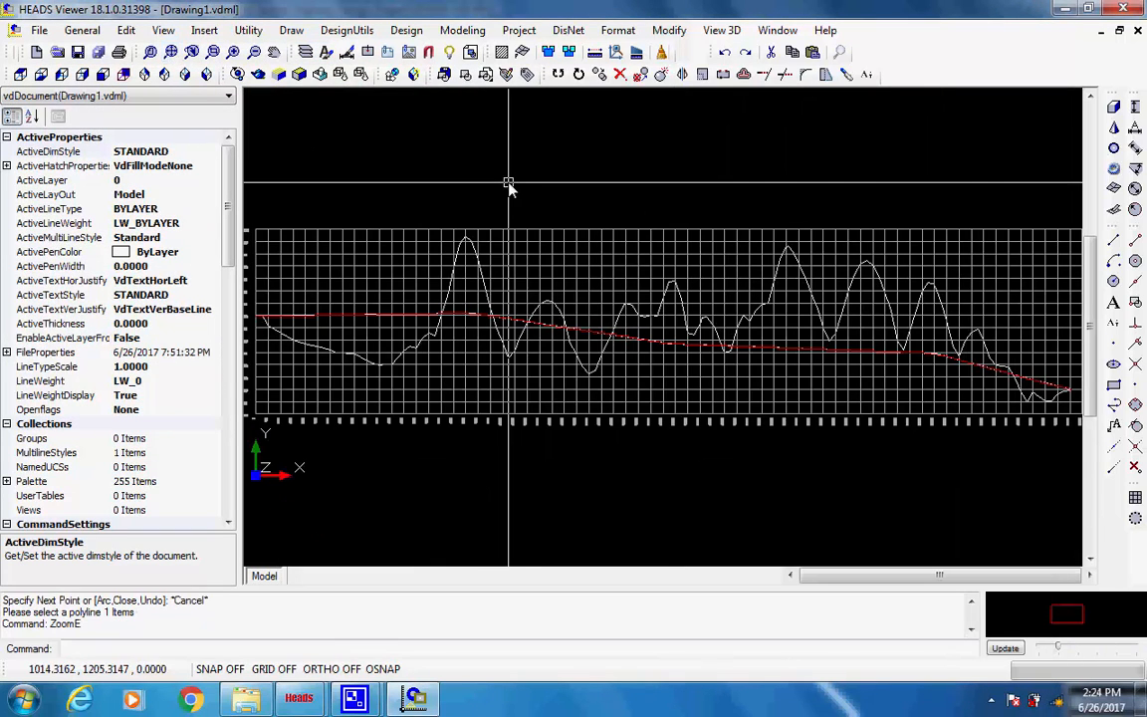
{"action": "left_click", "coordinate": [408, 31]}
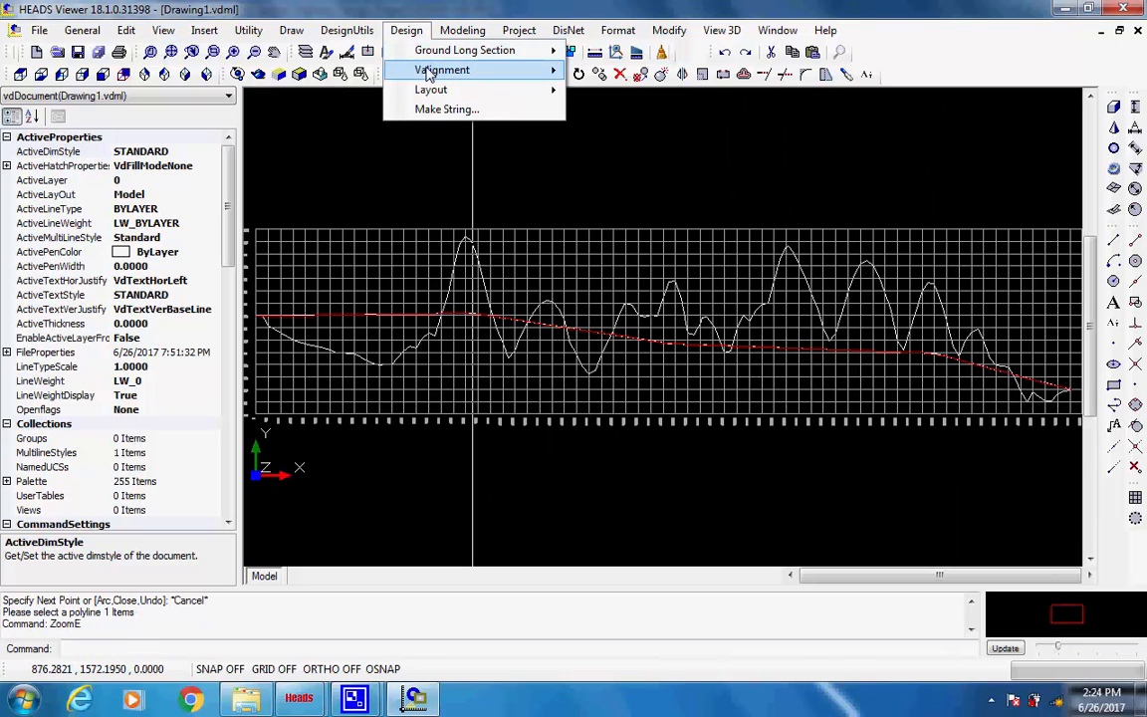
{"action": "mouse_move", "coordinate": [430, 75]}
{"action": "mouse_move", "coordinate": [498, 50]}
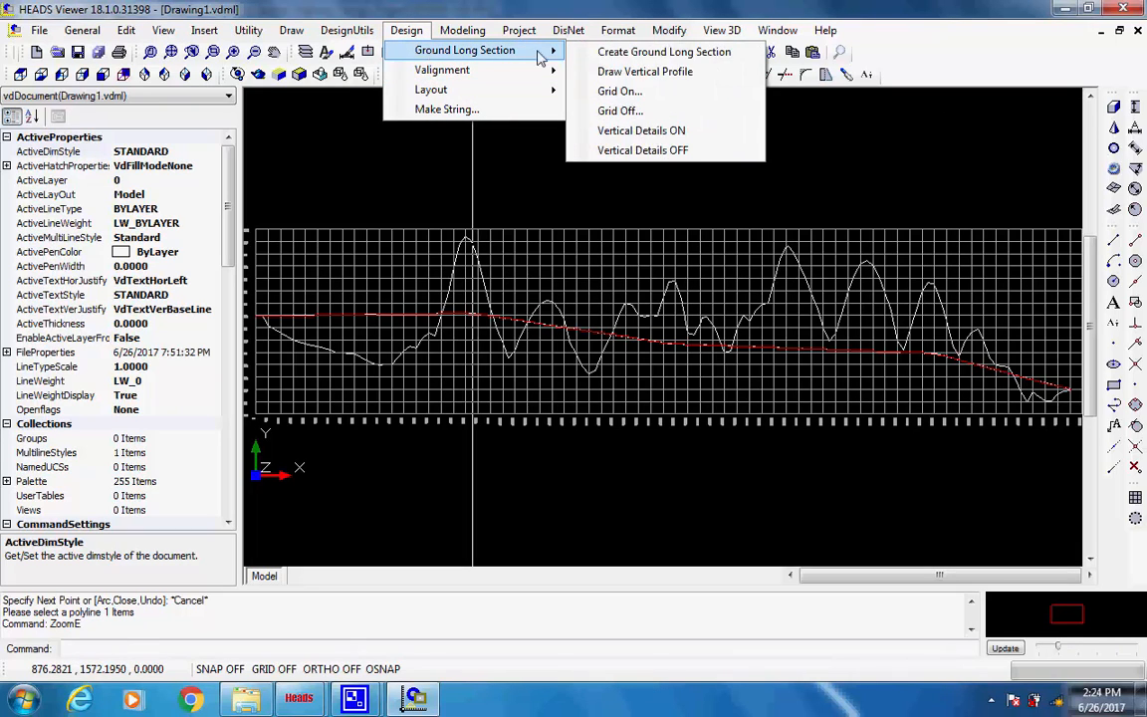
{"action": "left_click", "coordinate": [657, 130]}
{"action": "left_click", "coordinate": [287, 159]}
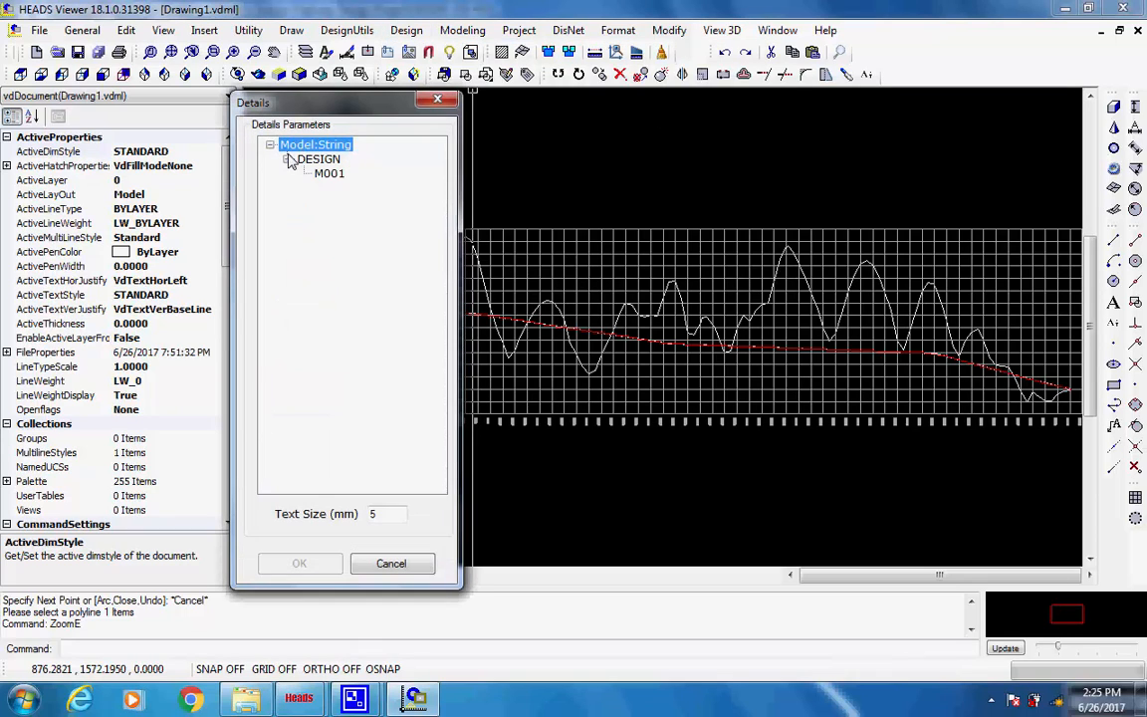
- Add the vertical details of design string M001 to the profile drawing
{"action": "left_click", "coordinate": [332, 174]}
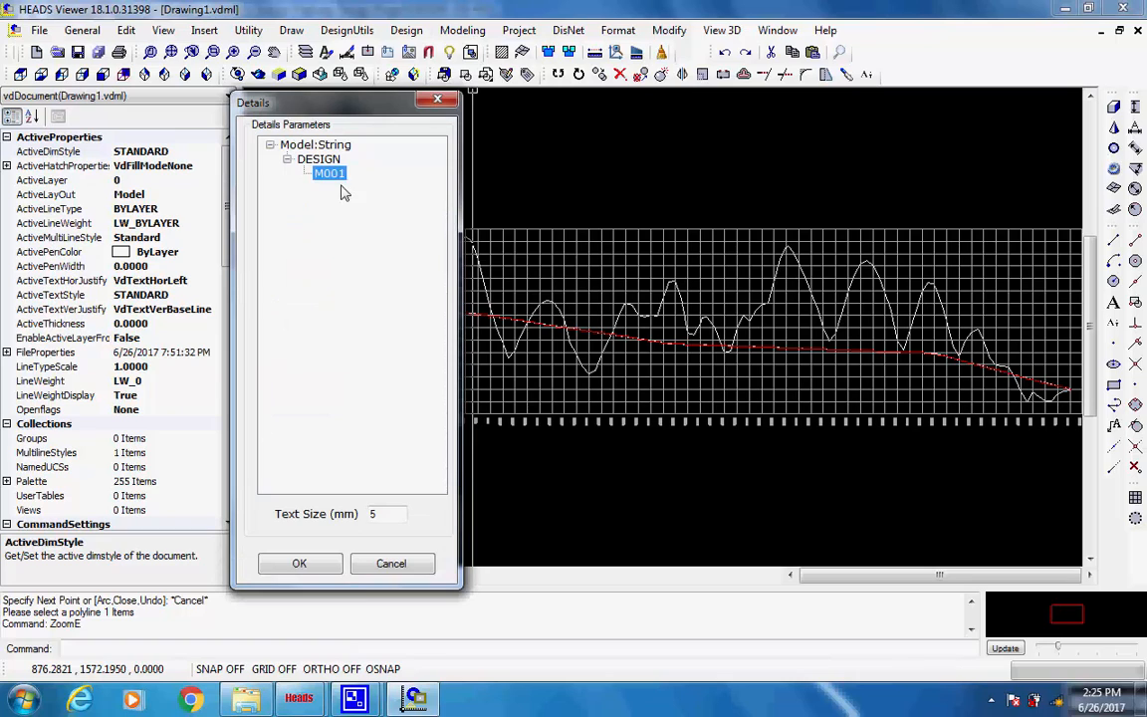
{"action": "left_click", "coordinate": [313, 565]}
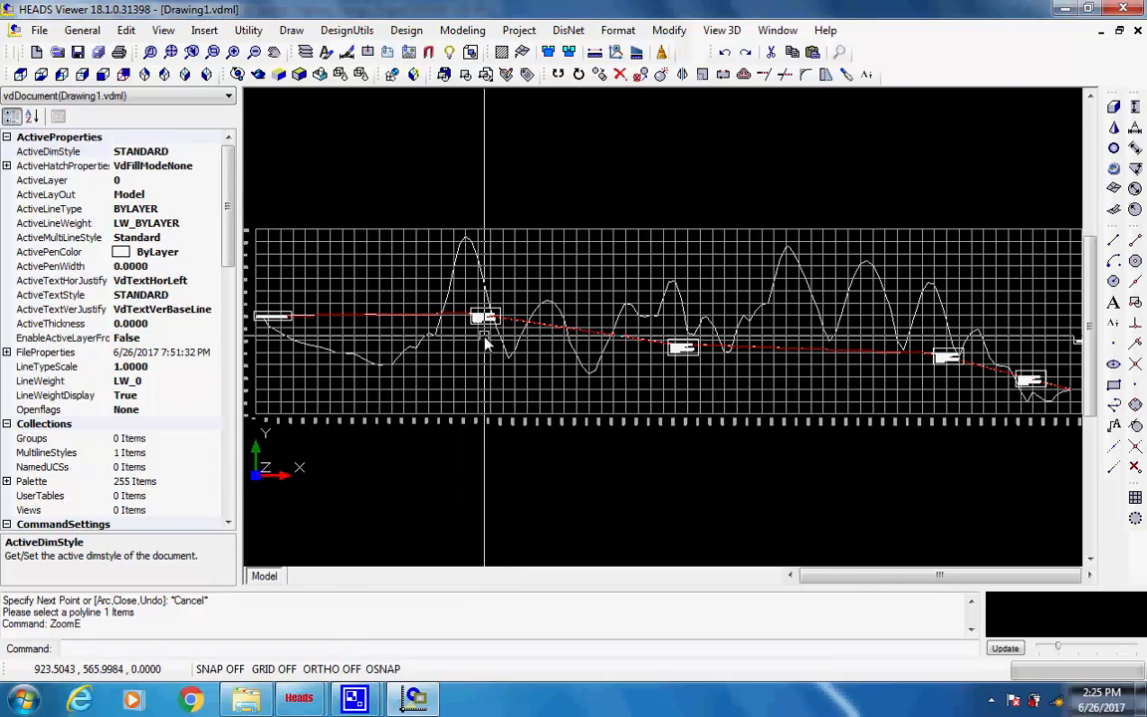
- Examine the vertical curve detail boxes at the second VIP and near the profile's far end
{"action": "scroll", "coordinate": [484, 319], "scroll_direction": "up", "scroll_amount": 3}
{"action": "scroll", "coordinate": [483, 314], "scroll_direction": "up", "scroll_amount": 10}
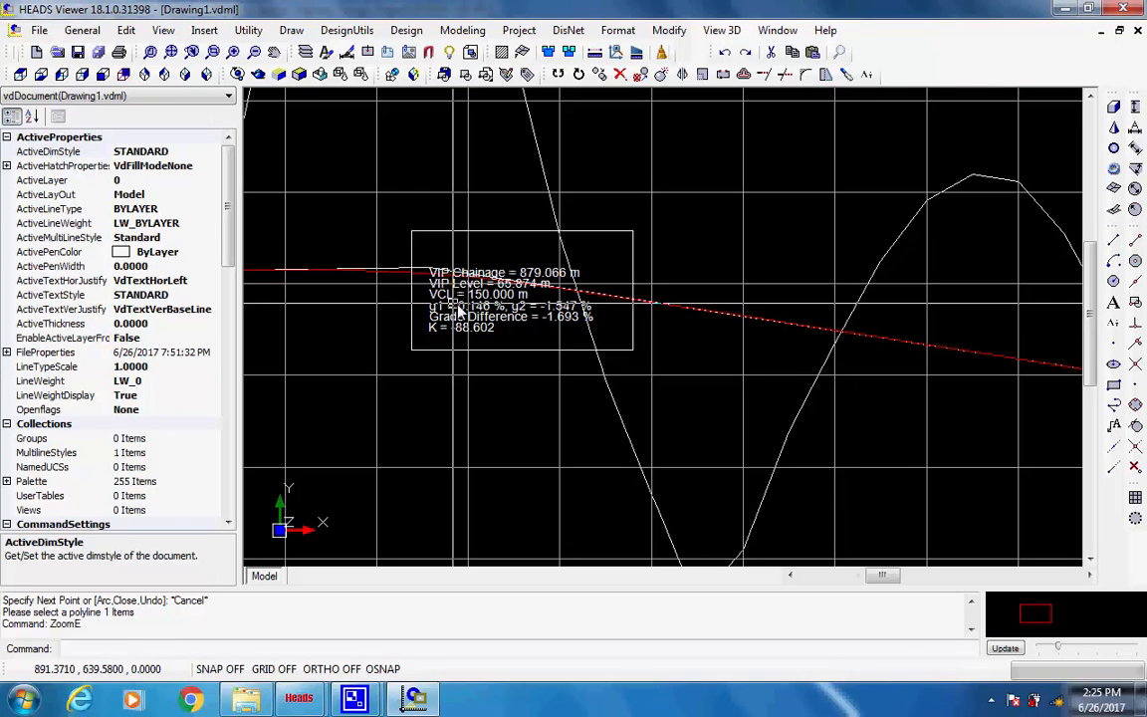
{"action": "scroll", "coordinate": [453, 440], "scroll_direction": "up", "scroll_amount": 2}
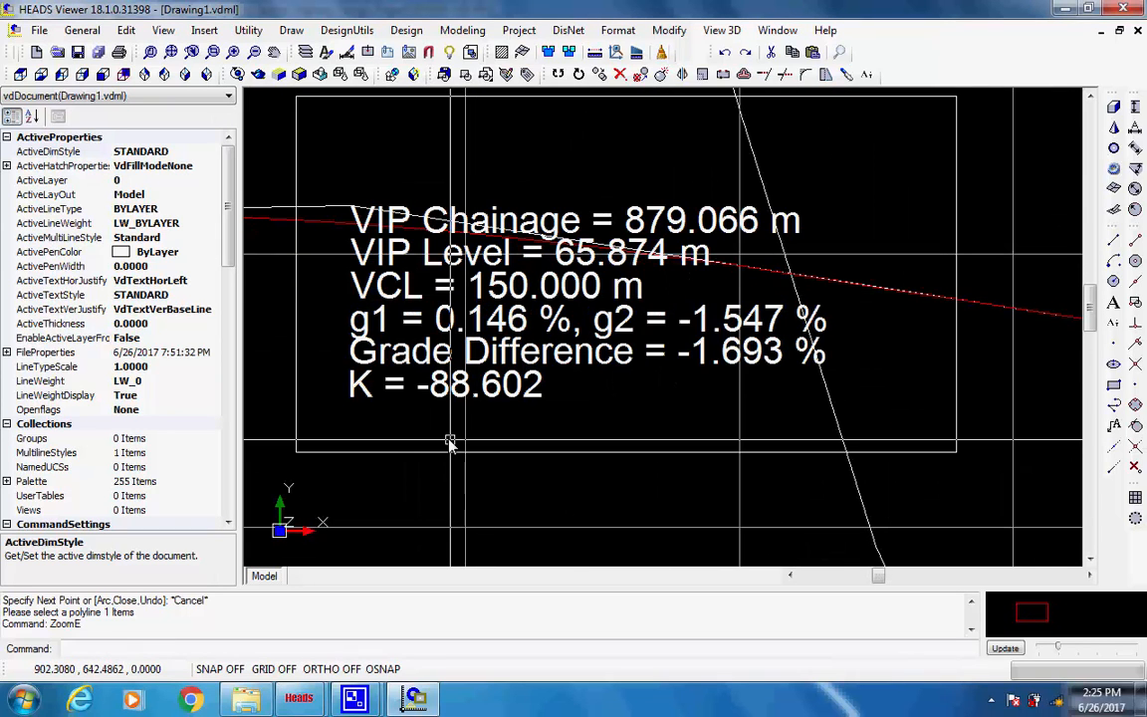
{"action": "scroll", "coordinate": [448, 438], "scroll_direction": "up", "scroll_amount": 2}
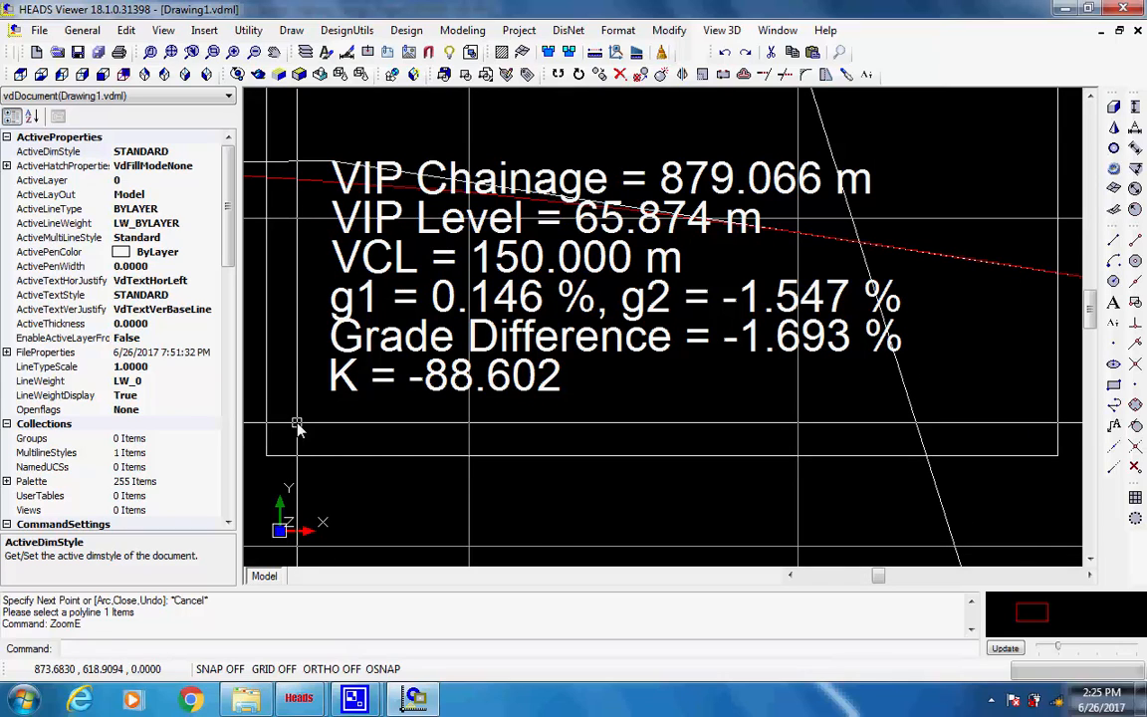
{"action": "scroll", "coordinate": [297, 426], "scroll_direction": "down", "scroll_amount": 3}
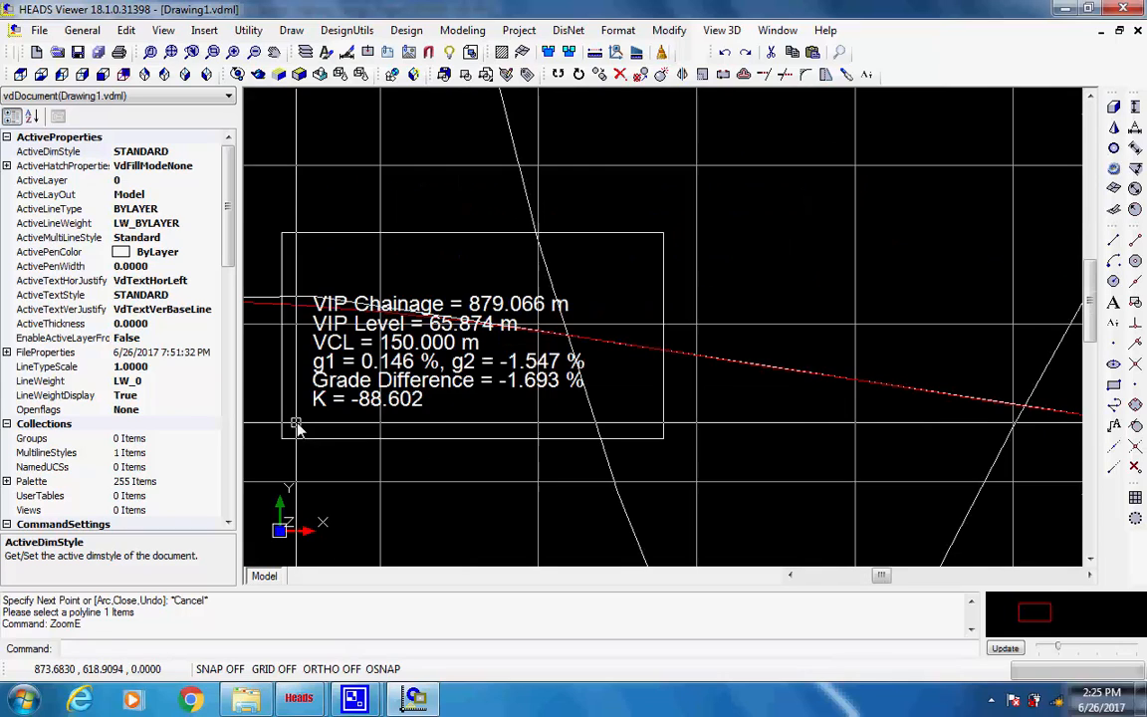
{"action": "scroll", "coordinate": [498, 438], "scroll_direction": "down", "scroll_amount": 3}
{"action": "scroll", "coordinate": [687, 436], "scroll_direction": "down", "scroll_amount": 3}
{"action": "scroll", "coordinate": [687, 436], "scroll_direction": "down", "scroll_amount": 5}
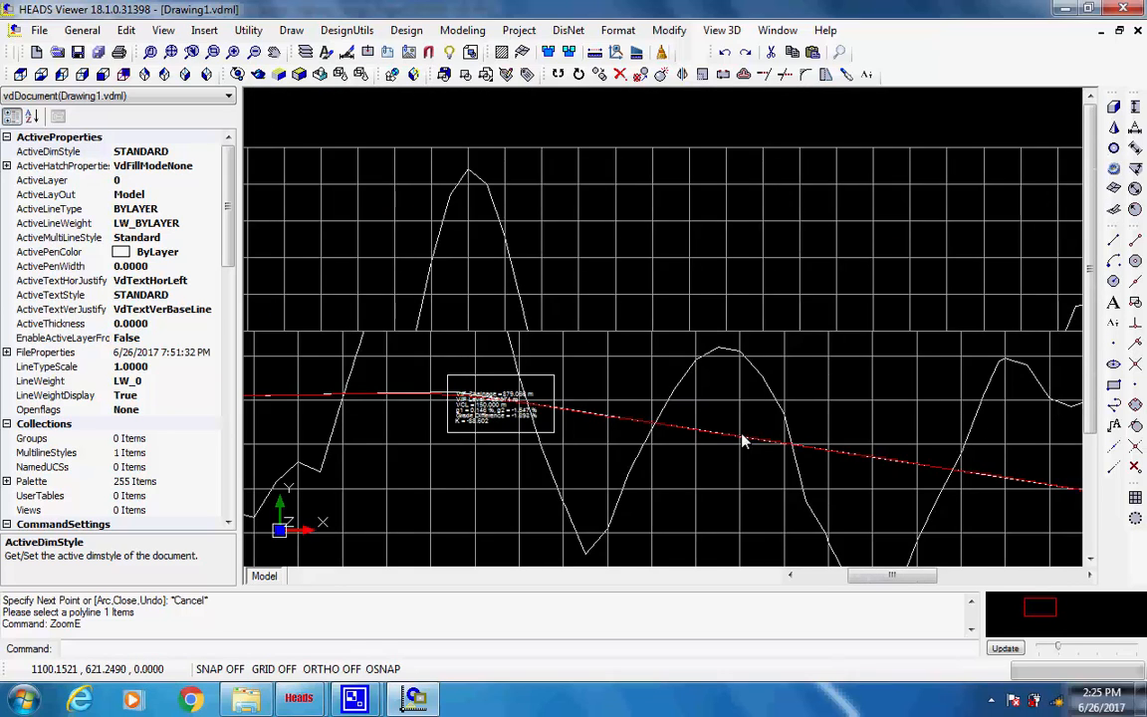
{"action": "scroll", "coordinate": [940, 457], "scroll_direction": "up", "scroll_amount": 5}
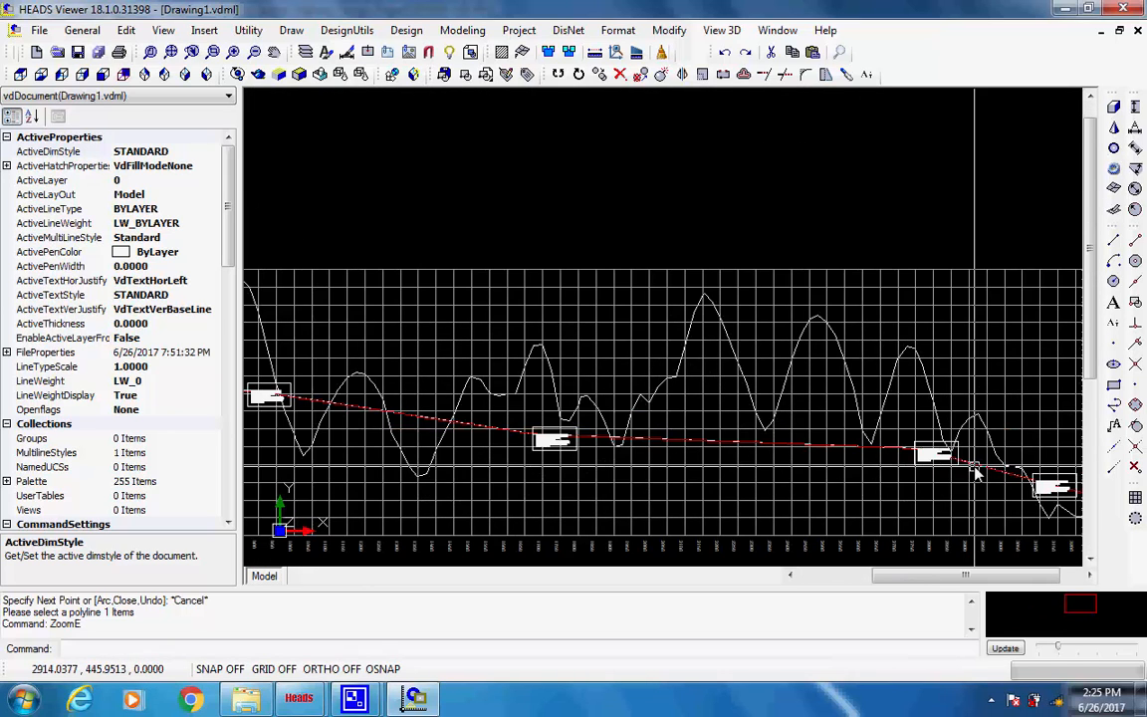
{"action": "scroll", "coordinate": [938, 453], "scroll_direction": "up", "scroll_amount": 3}
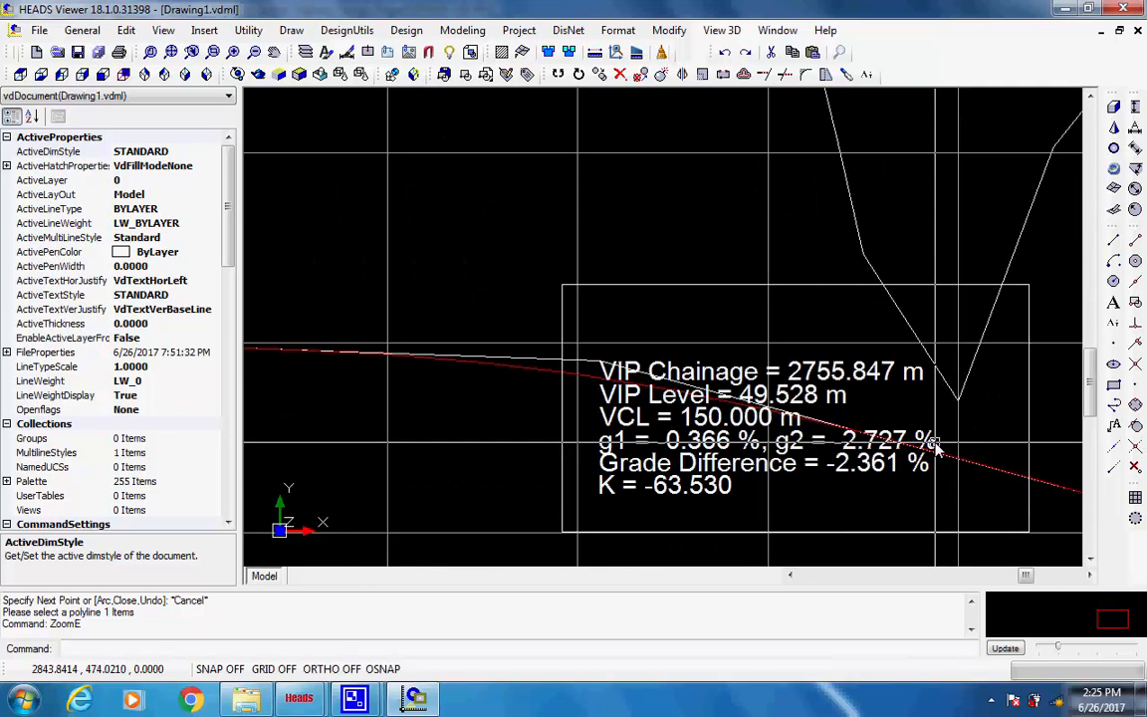
{"action": "scroll", "coordinate": [946, 522], "scroll_direction": "down", "scroll_amount": 3}
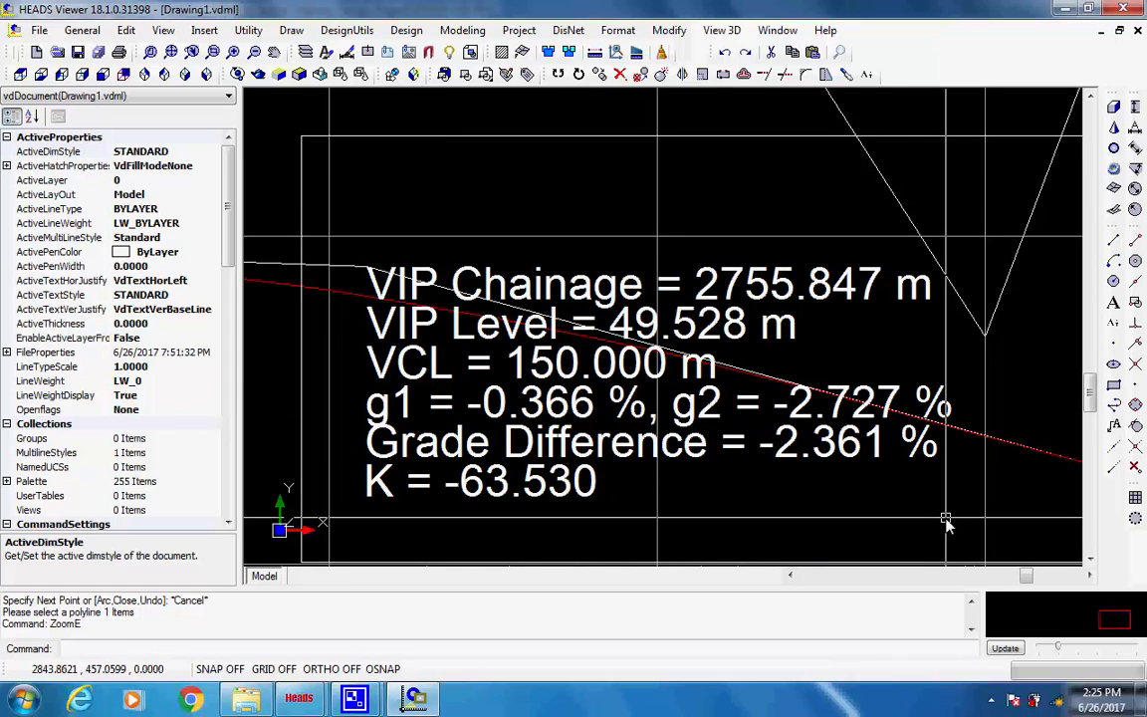
- Close the viewer drawing Drawing1.vdml without saving its changes
{"action": "left_click", "coordinate": [171, 52]}
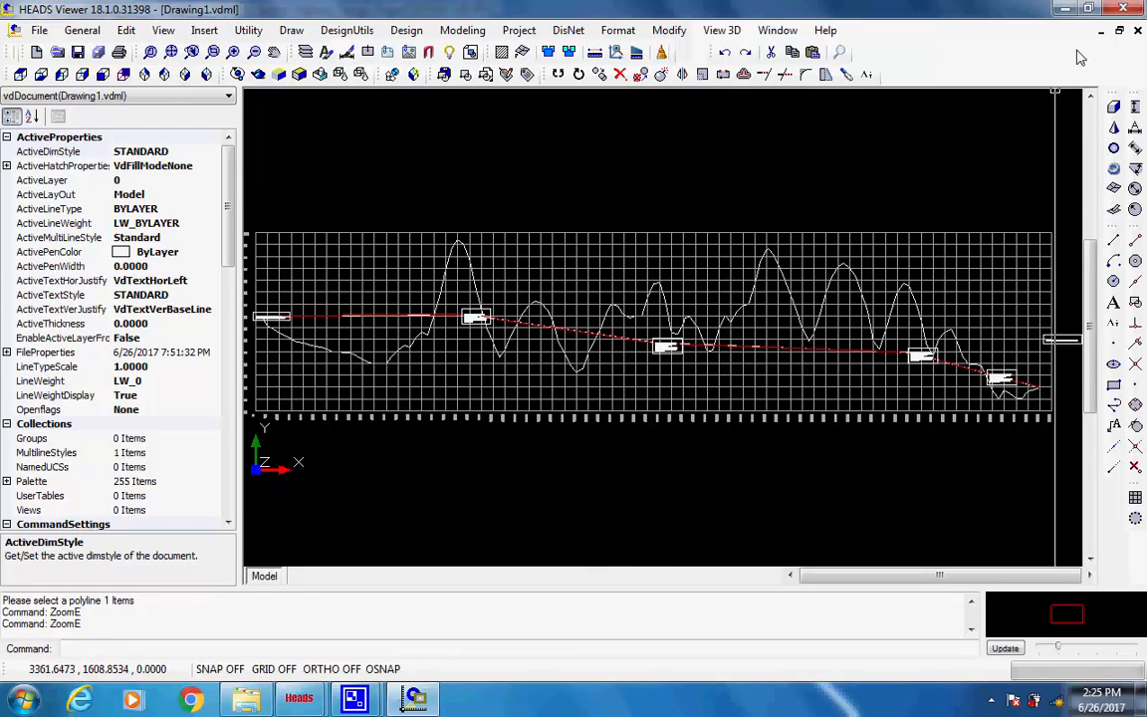
{"action": "left_click", "coordinate": [1123, 9]}
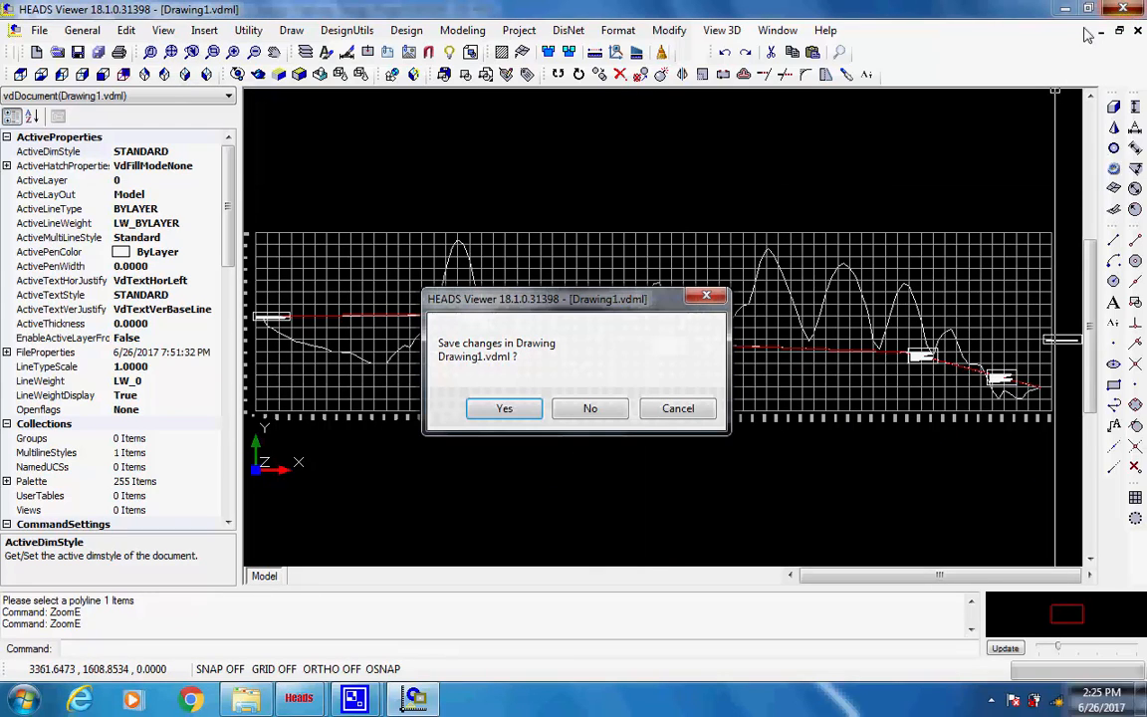
{"action": "left_click", "coordinate": [591, 410]}
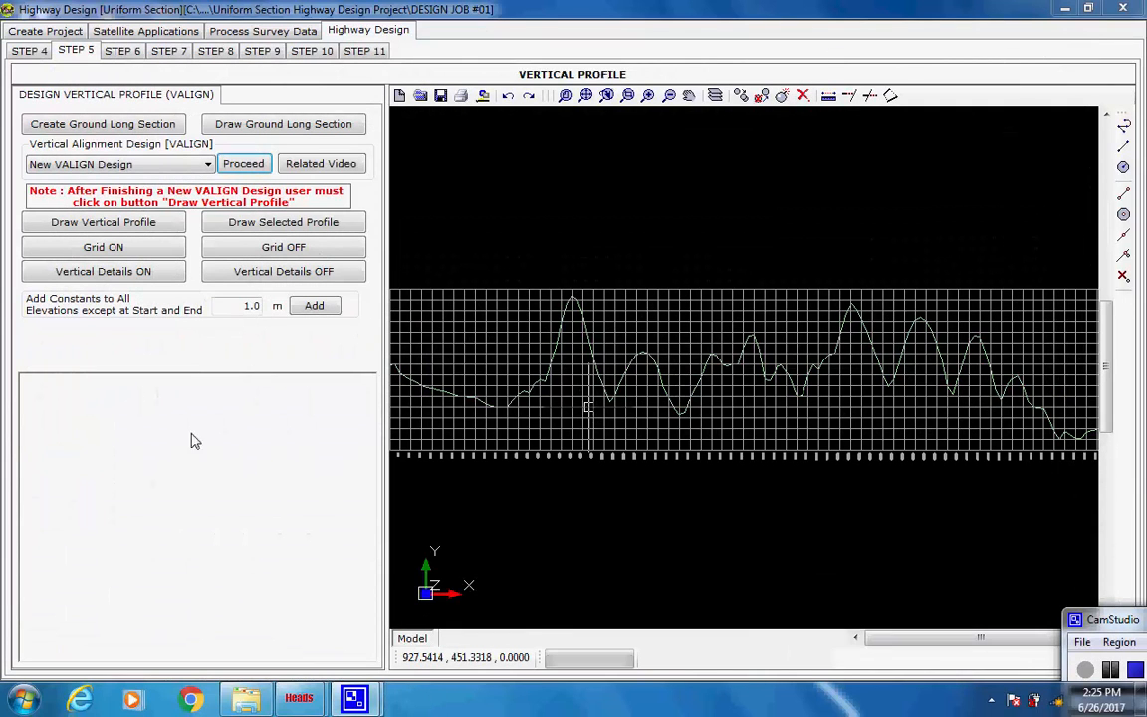
- Draw the vertical profile on the long section with scale 1 in X and 10 in Y
{"action": "left_click", "coordinate": [149, 223]}
{"action": "left_click", "coordinate": [600, 281]}
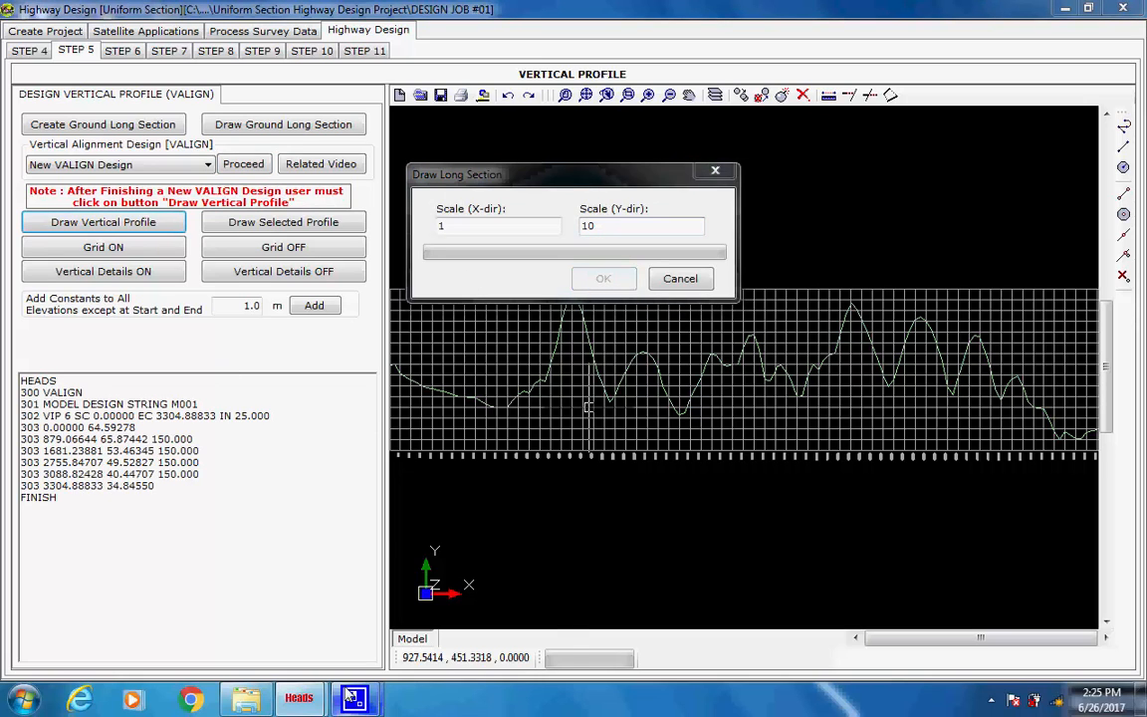
{"action": "left_click", "coordinate": [350, 696]}
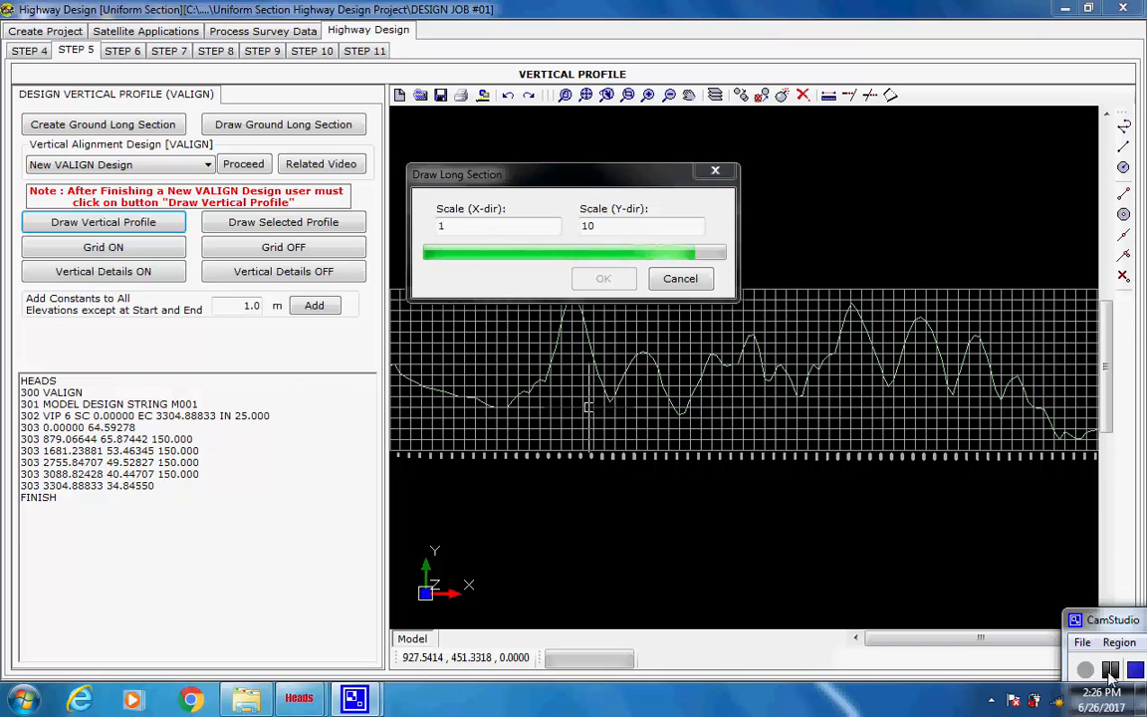
- Turn on the vertical details for design string M001 and inspect the second VIP's detail box
{"action": "left_click", "coordinate": [153, 272]}
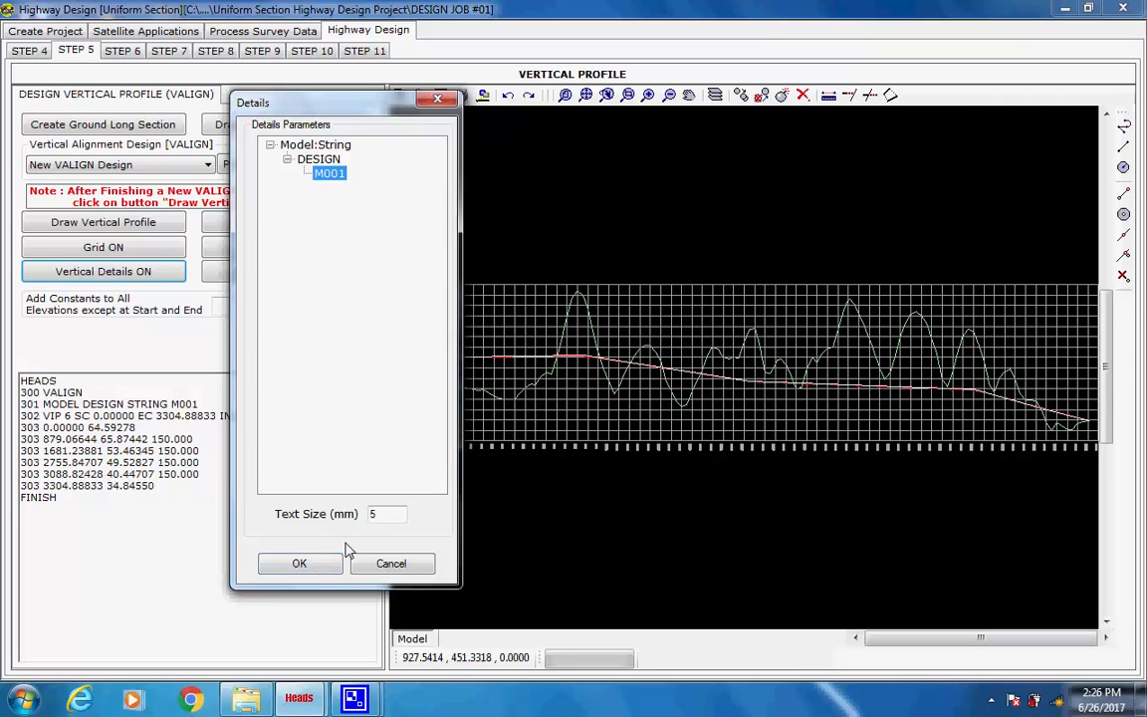
{"action": "left_click", "coordinate": [314, 565]}
{"action": "left_click", "coordinate": [304, 565]}
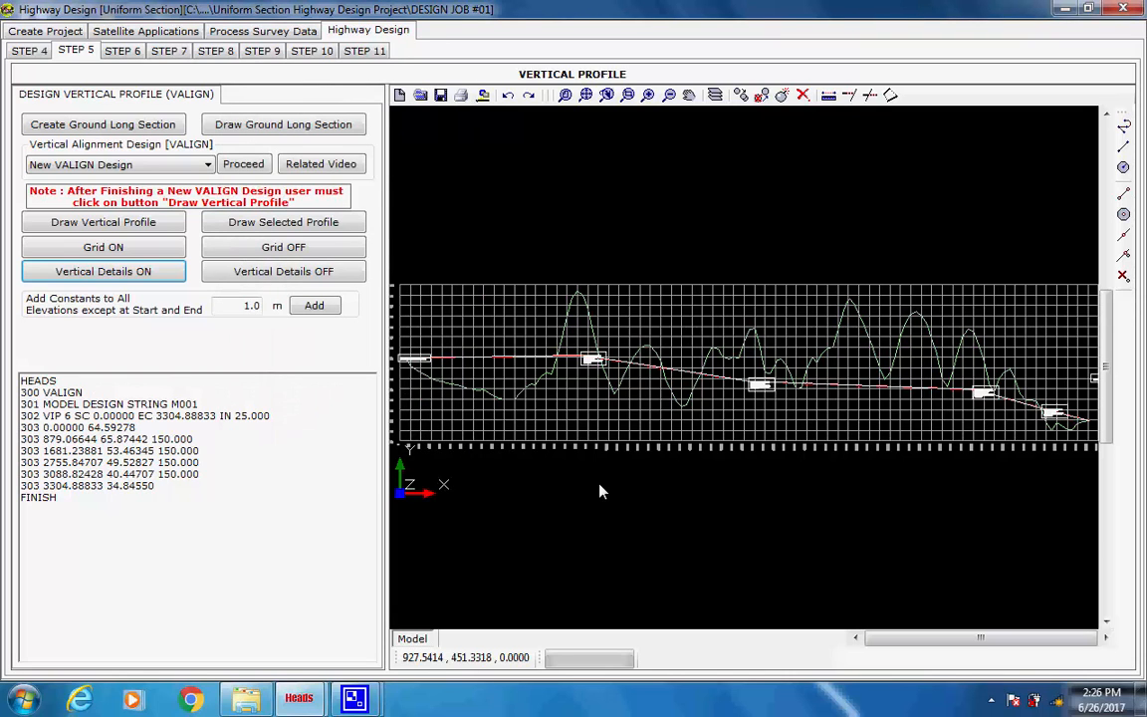
{"action": "scroll", "coordinate": [598, 359], "scroll_direction": "up", "scroll_amount": 4}
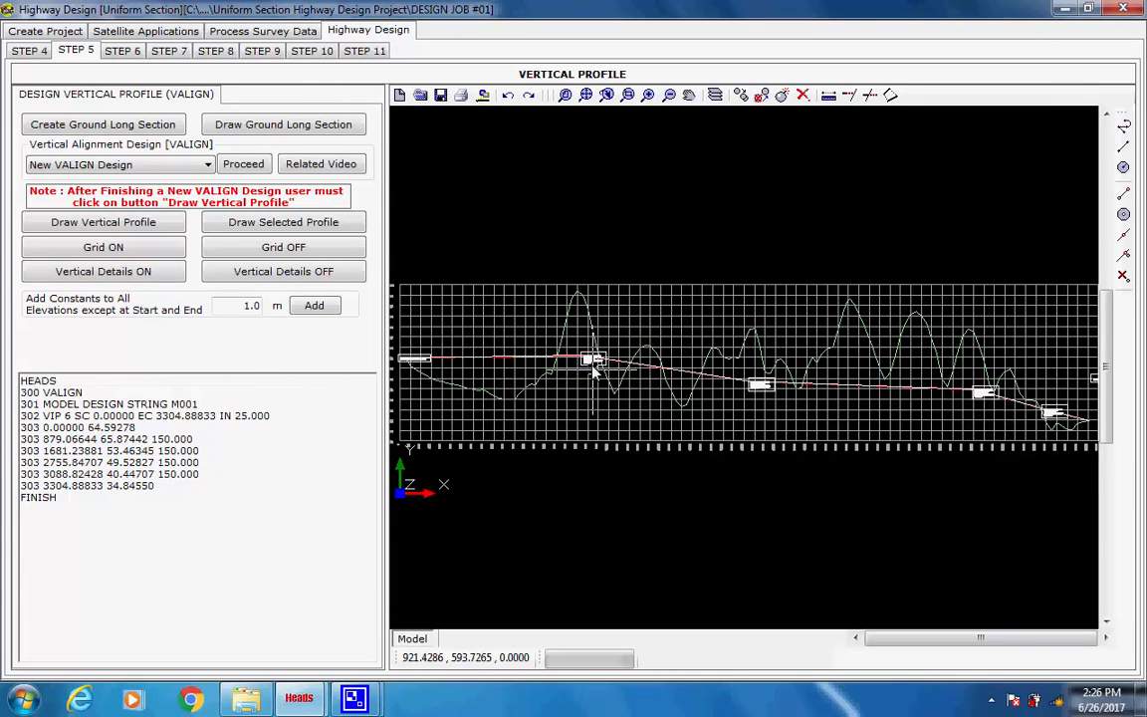
{"action": "scroll", "coordinate": [602, 356], "scroll_direction": "up", "scroll_amount": 5}
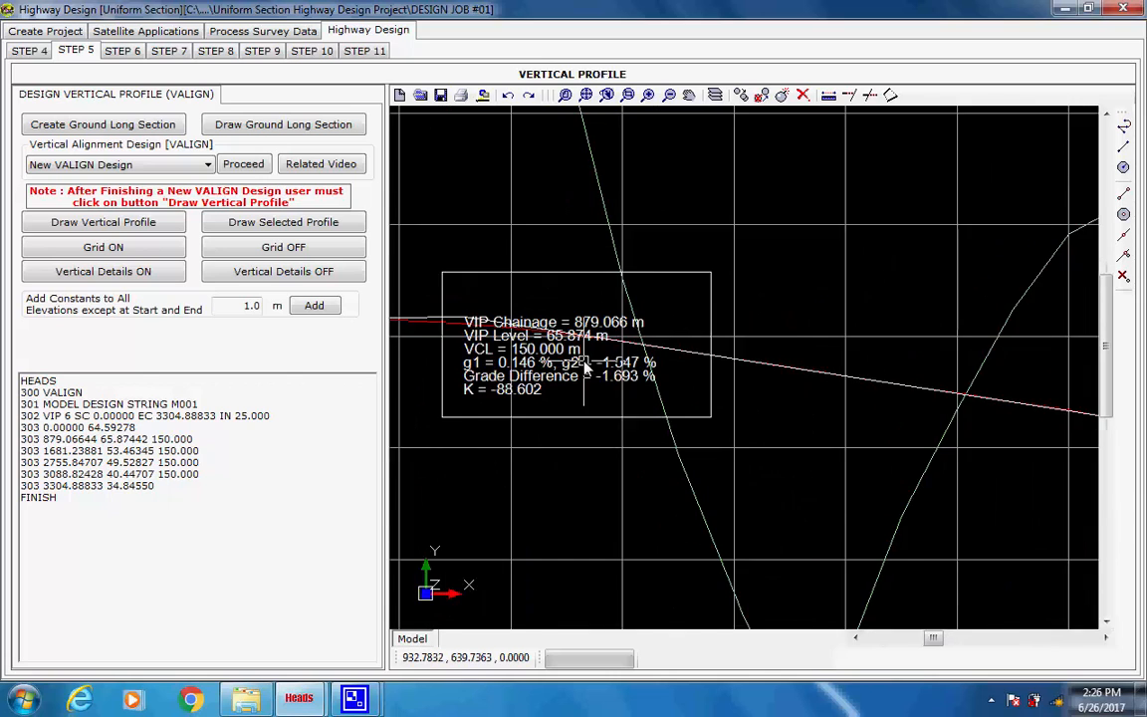
{"action": "left_click", "coordinate": [585, 96]}
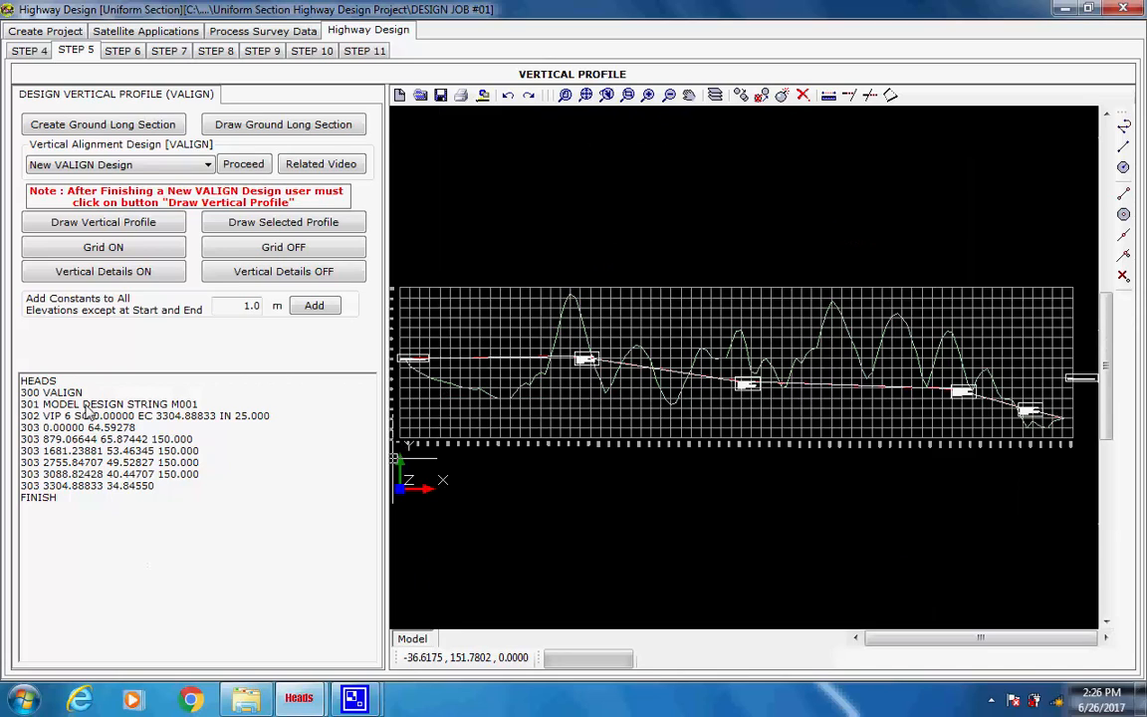
- Review the VALIGN data lines 300, 301 and 302, covering the command, the model string and the VIP settings
{"action": "left_click_drag", "start_coordinate": [84, 392], "coordinate": [16, 396]}
{"action": "left_click", "coordinate": [115, 396]}
{"action": "left_click_drag", "start_coordinate": [198, 405], "coordinate": [21, 415]}
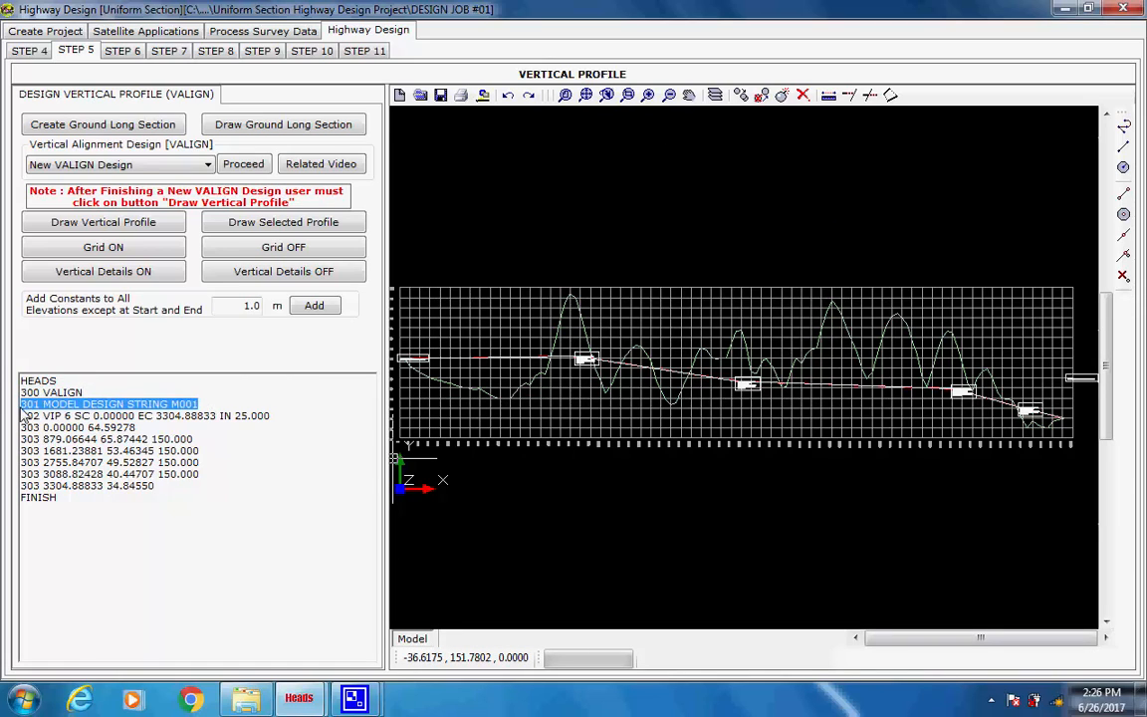
{"action": "left_click", "coordinate": [126, 405]}
{"action": "left_click_drag", "start_coordinate": [275, 416], "coordinate": [30, 426]}
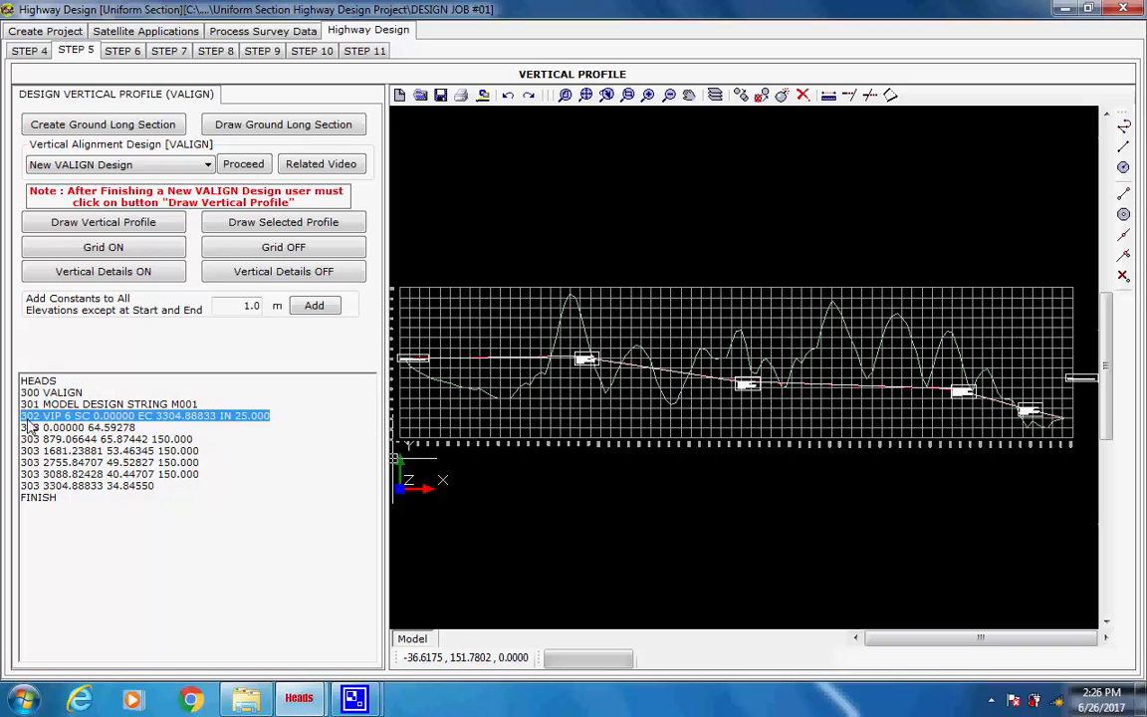
{"action": "left_click", "coordinate": [226, 456]}
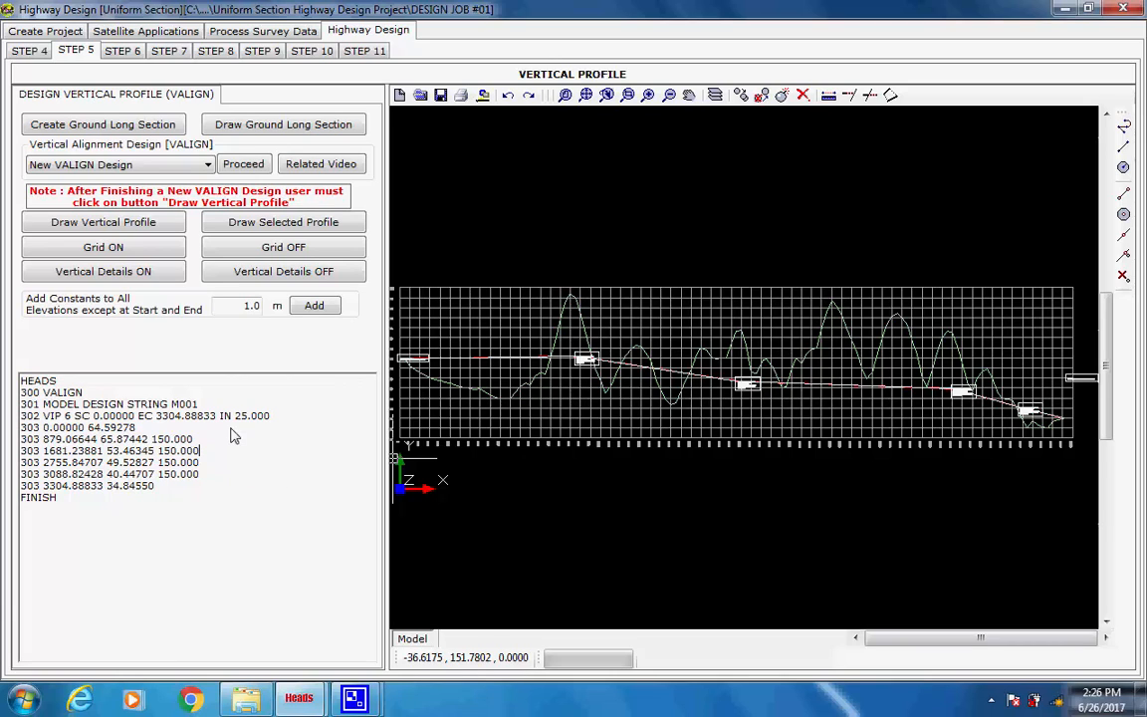
- Go to design Step 6 and preview typical cross sections TCS04, TCS09, TCS08 and TCS07
{"action": "left_click", "coordinate": [123, 51]}
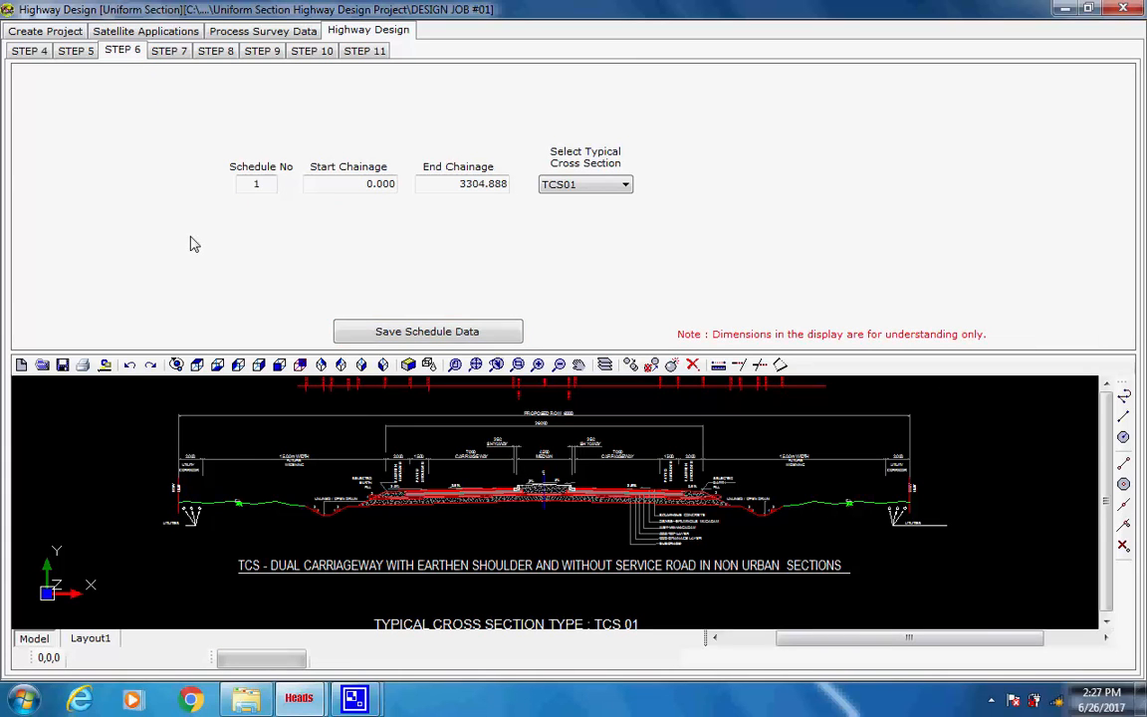
{"action": "left_click", "coordinate": [628, 187]}
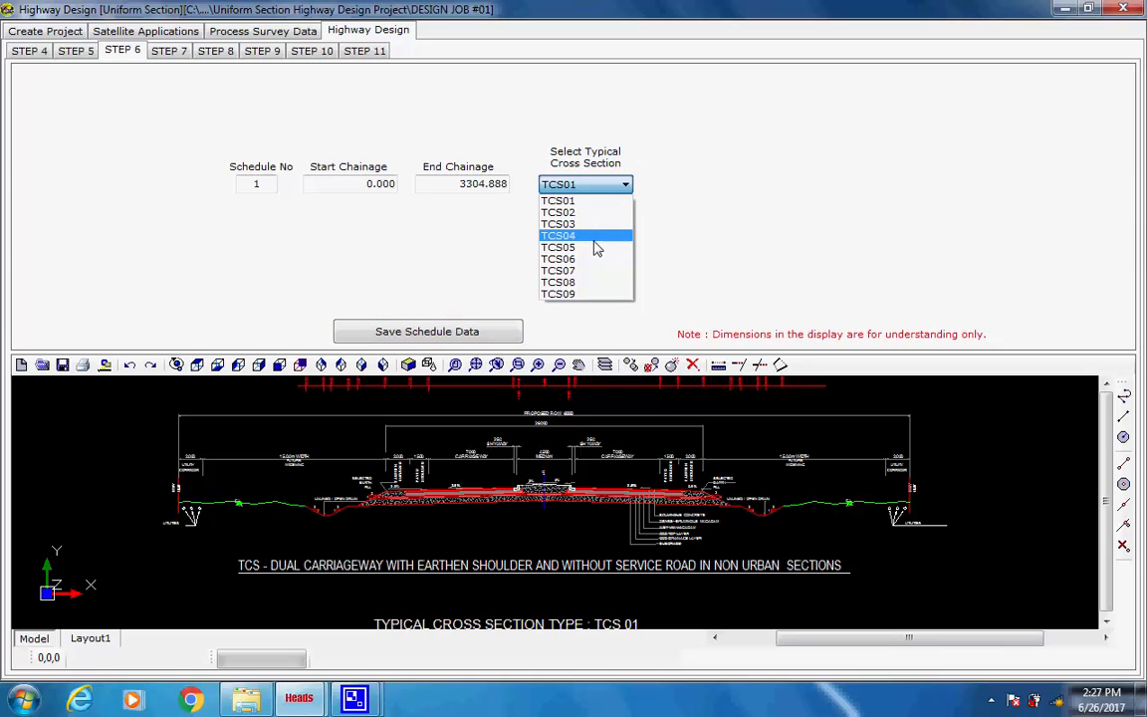
{"action": "left_click", "coordinate": [594, 237]}
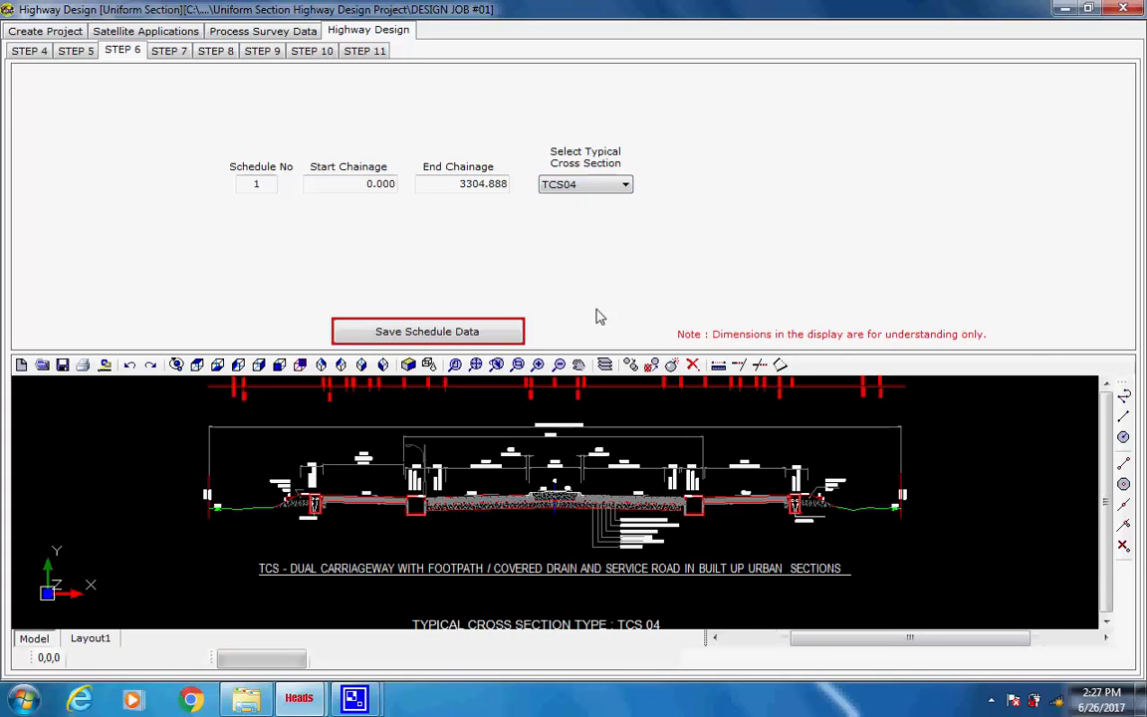
{"action": "left_click", "coordinate": [626, 187]}
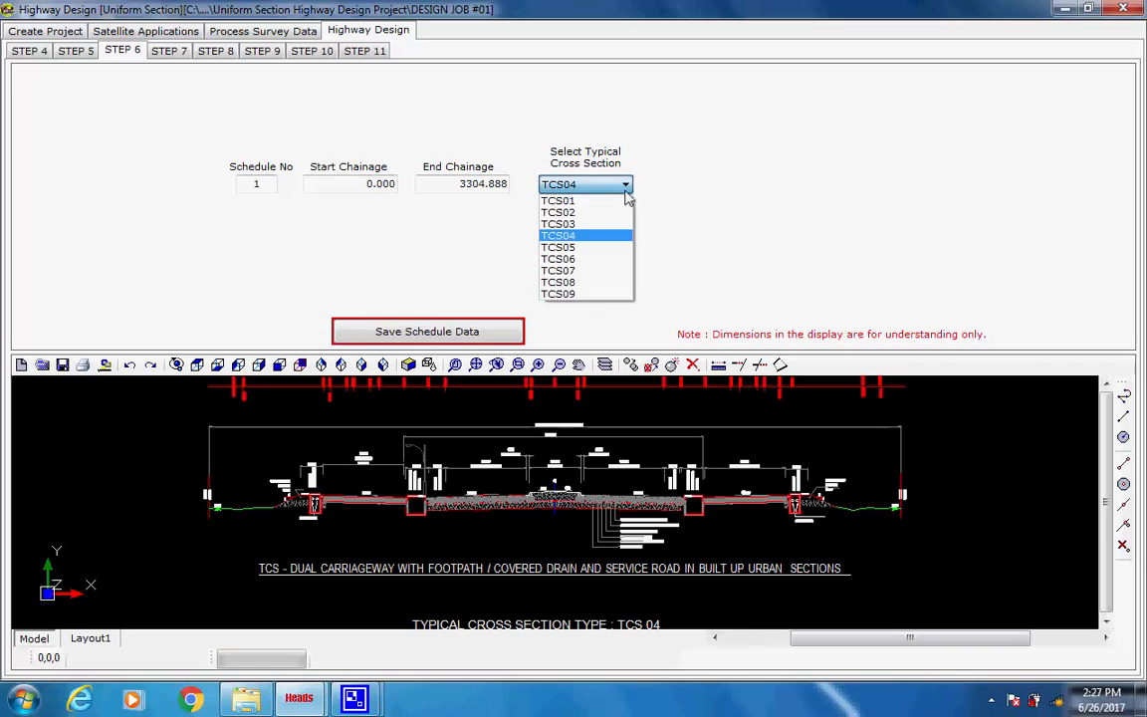
{"action": "left_click", "coordinate": [607, 295]}
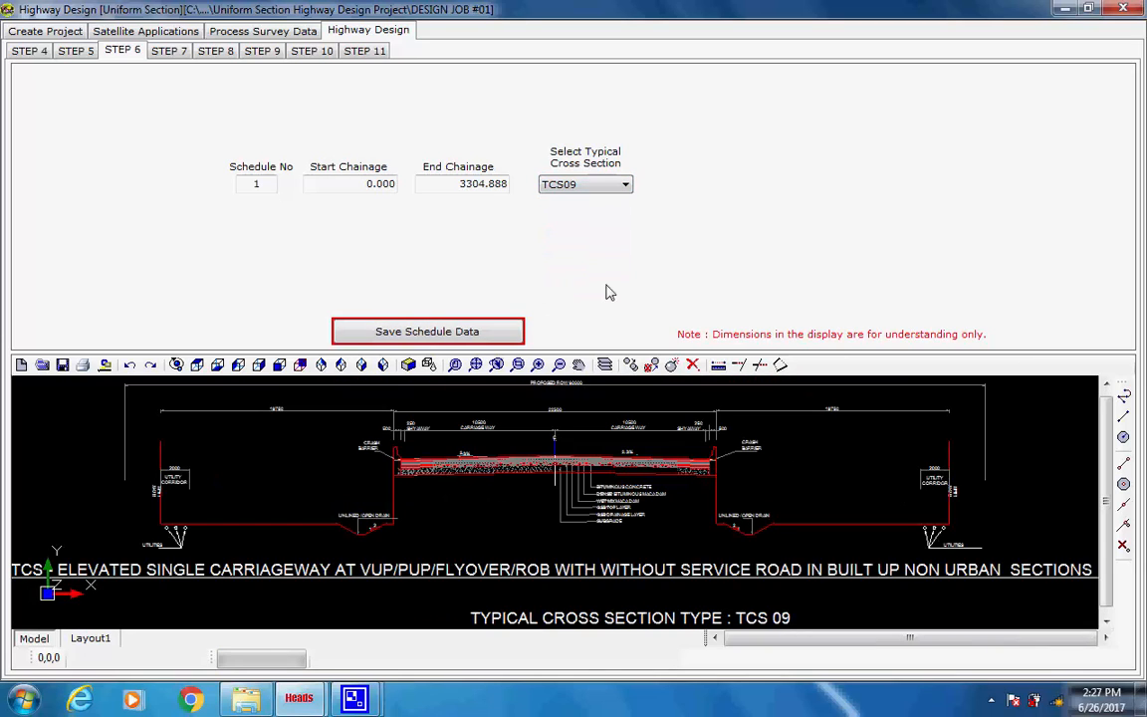
{"action": "left_click", "coordinate": [626, 186]}
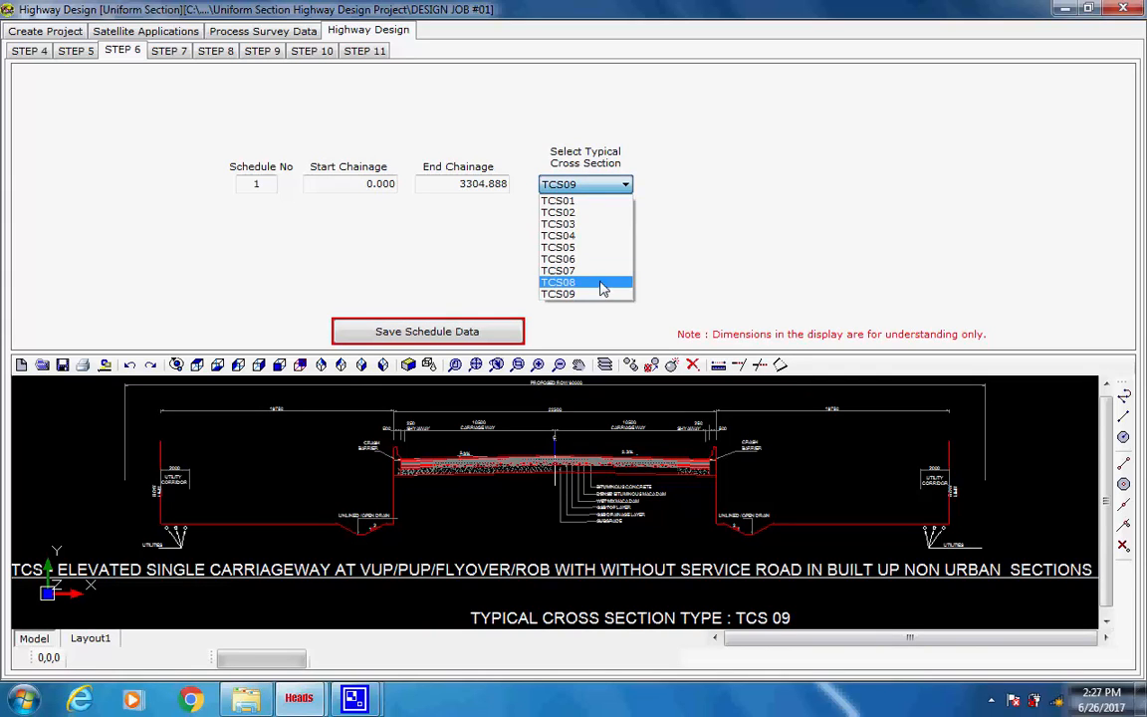
{"action": "left_click", "coordinate": [603, 287]}
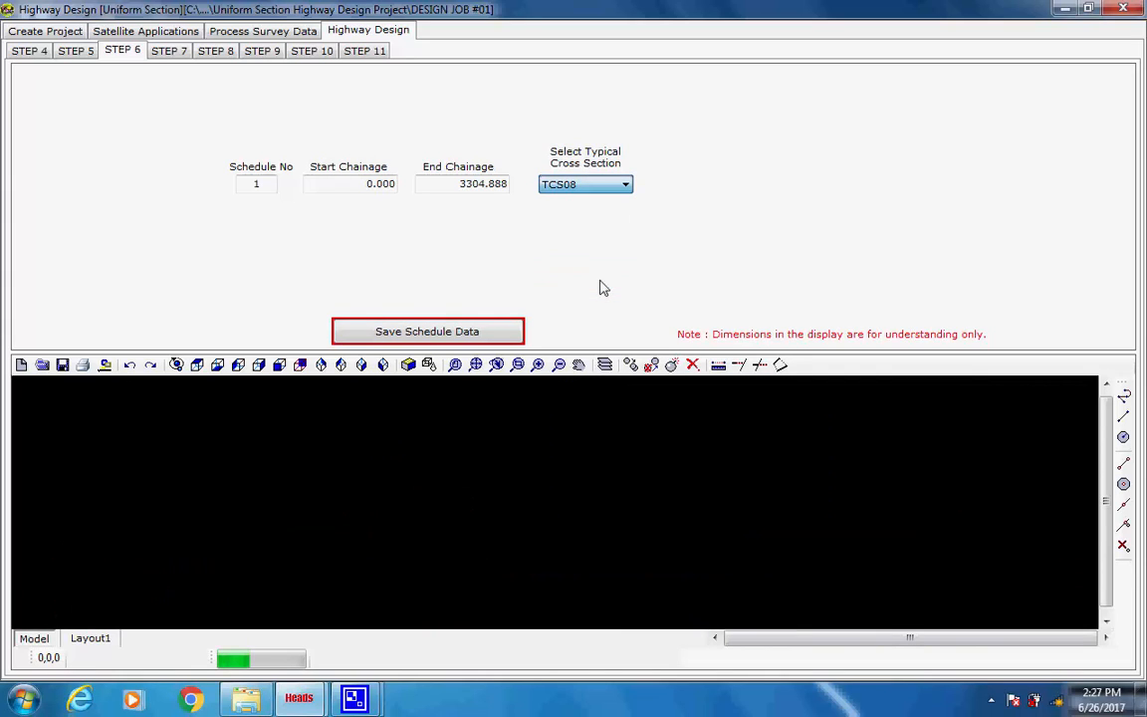
{"action": "left_click", "coordinate": [626, 186]}
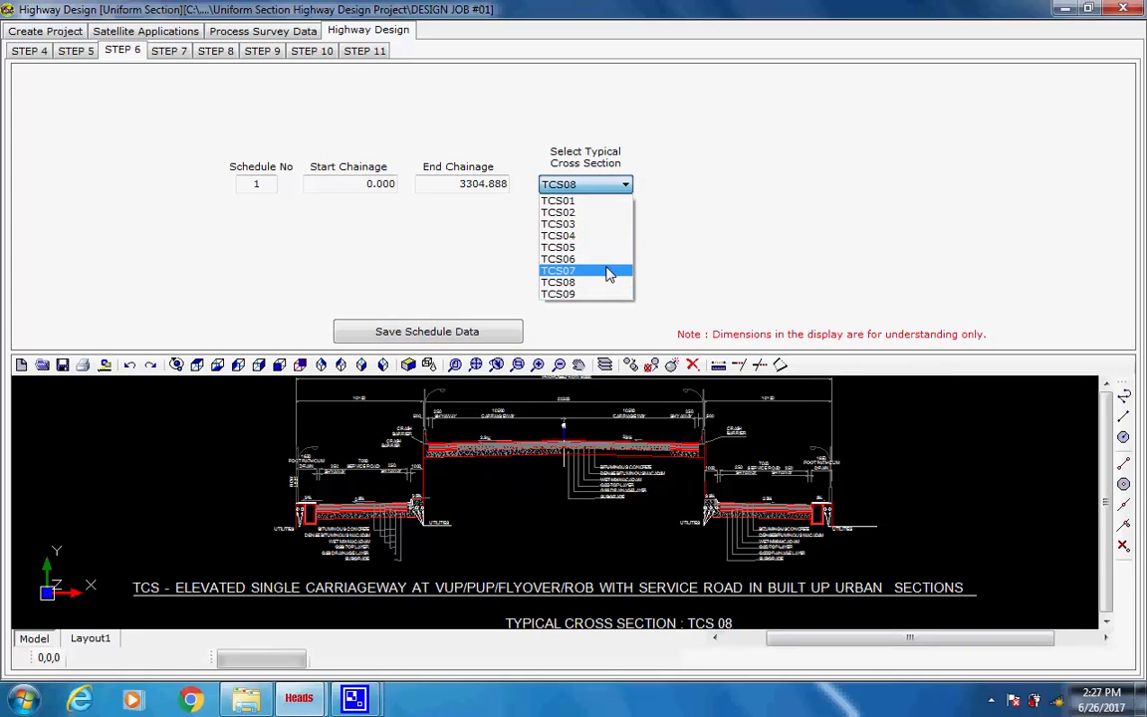
{"action": "left_click", "coordinate": [609, 272]}
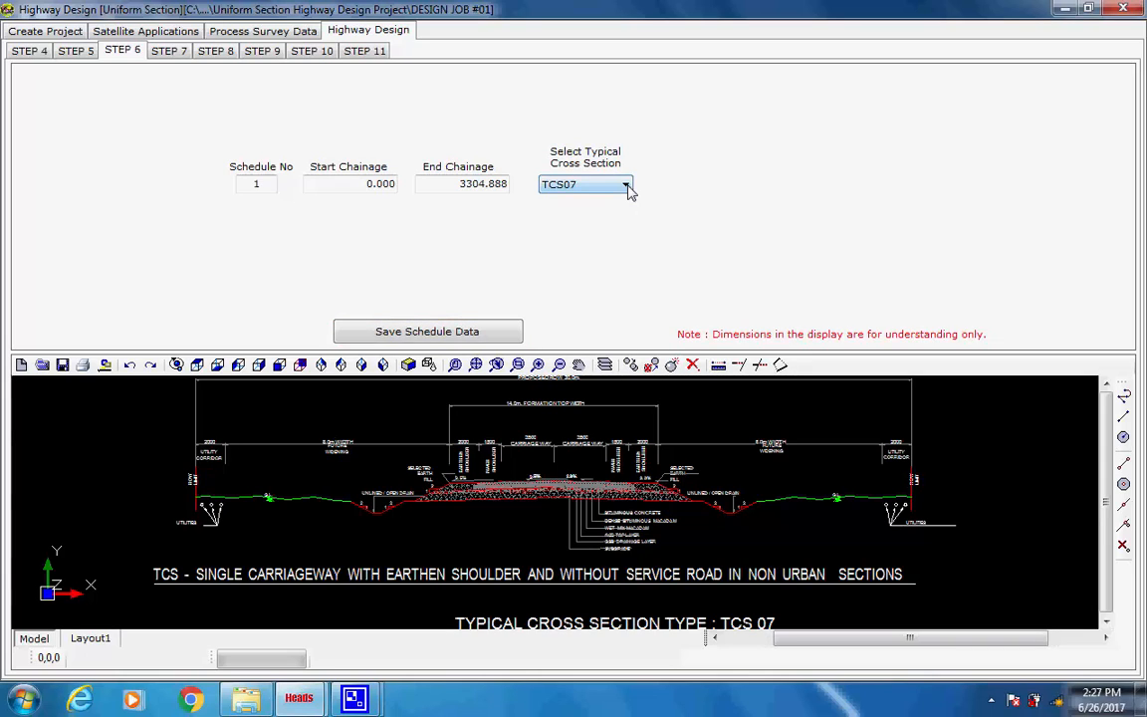
- Set the typical cross section to TCS01 and check the schedule number, start chainage and end chainage
{"action": "left_click", "coordinate": [626, 187]}
{"action": "left_click", "coordinate": [623, 202]}
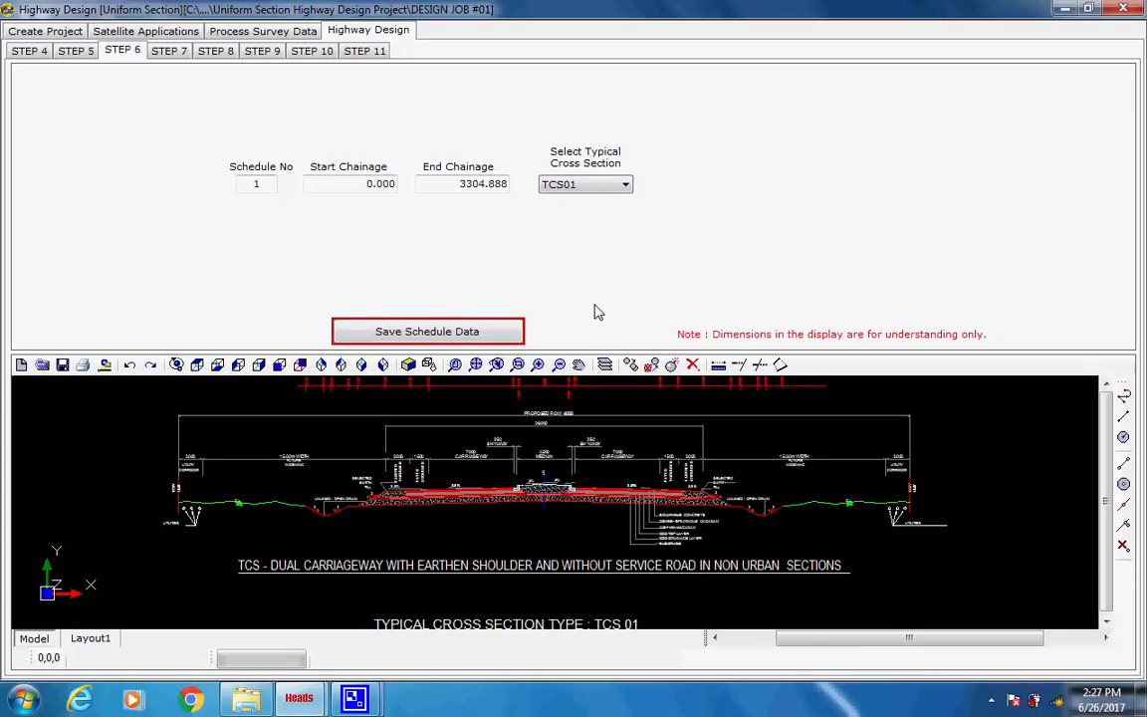
{"action": "left_click", "coordinate": [256, 189]}
{"action": "type", "text": "1"}
{"action": "double_click", "coordinate": [378, 184]}
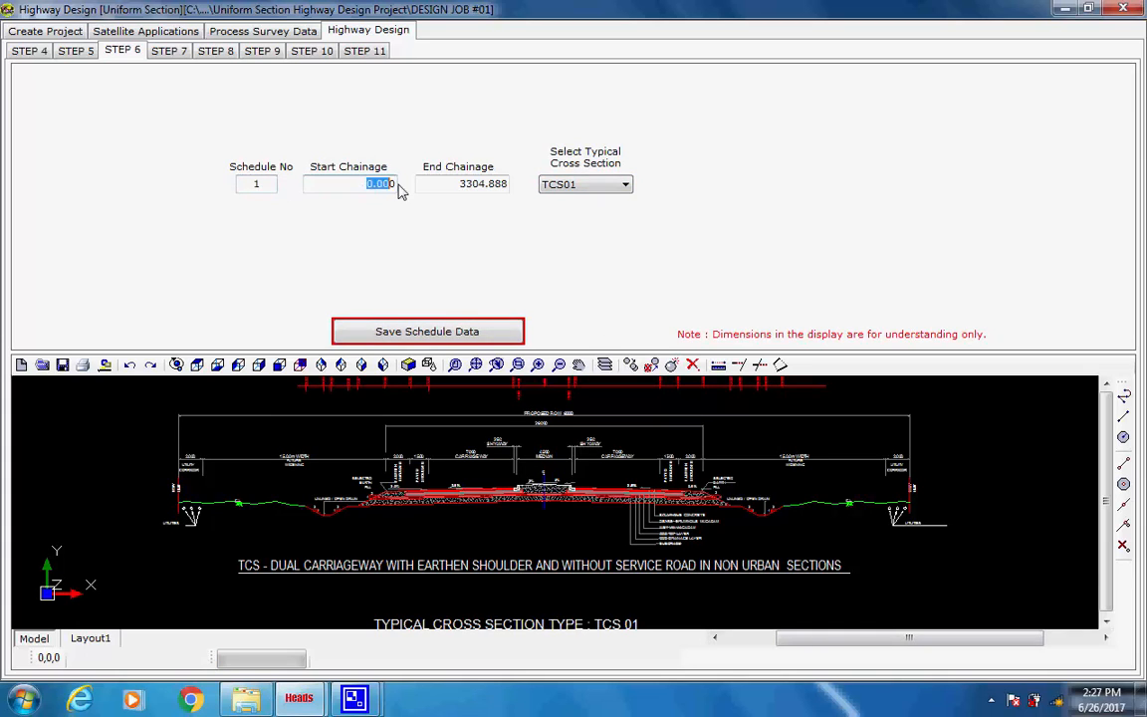
{"action": "double_click", "coordinate": [484, 185]}
{"action": "left_click", "coordinate": [507, 186]}
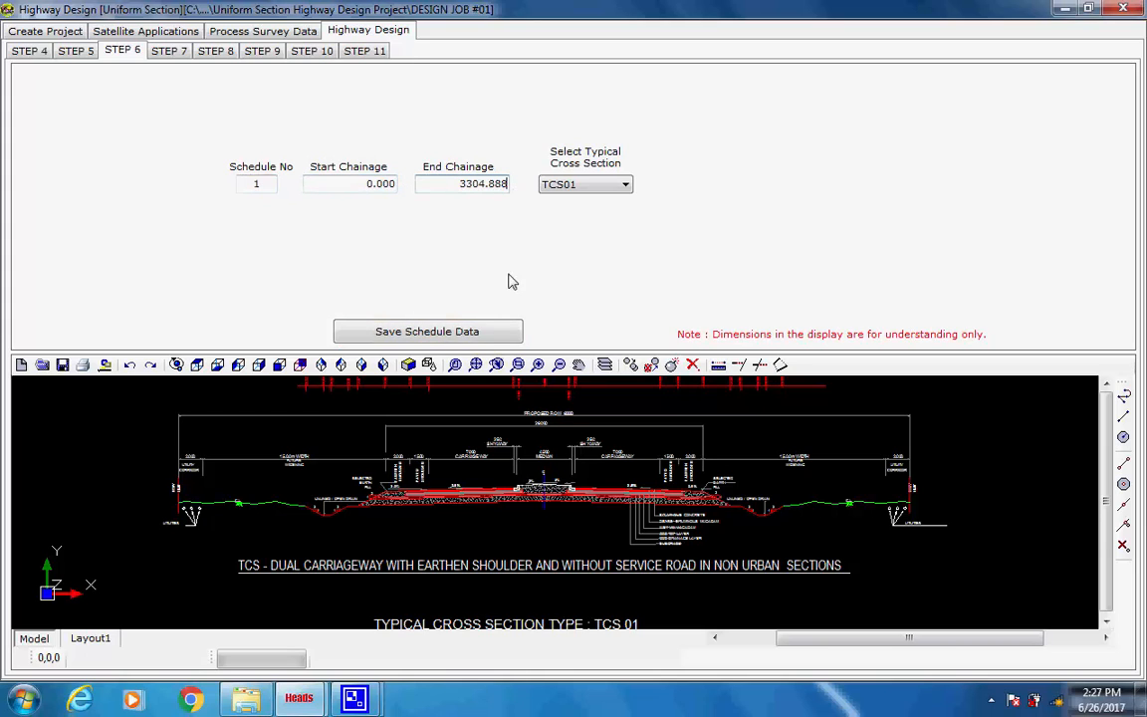
- Save the schedule data with typical cross section TCS01 and go to design Step 7
{"action": "left_click", "coordinate": [426, 336]}
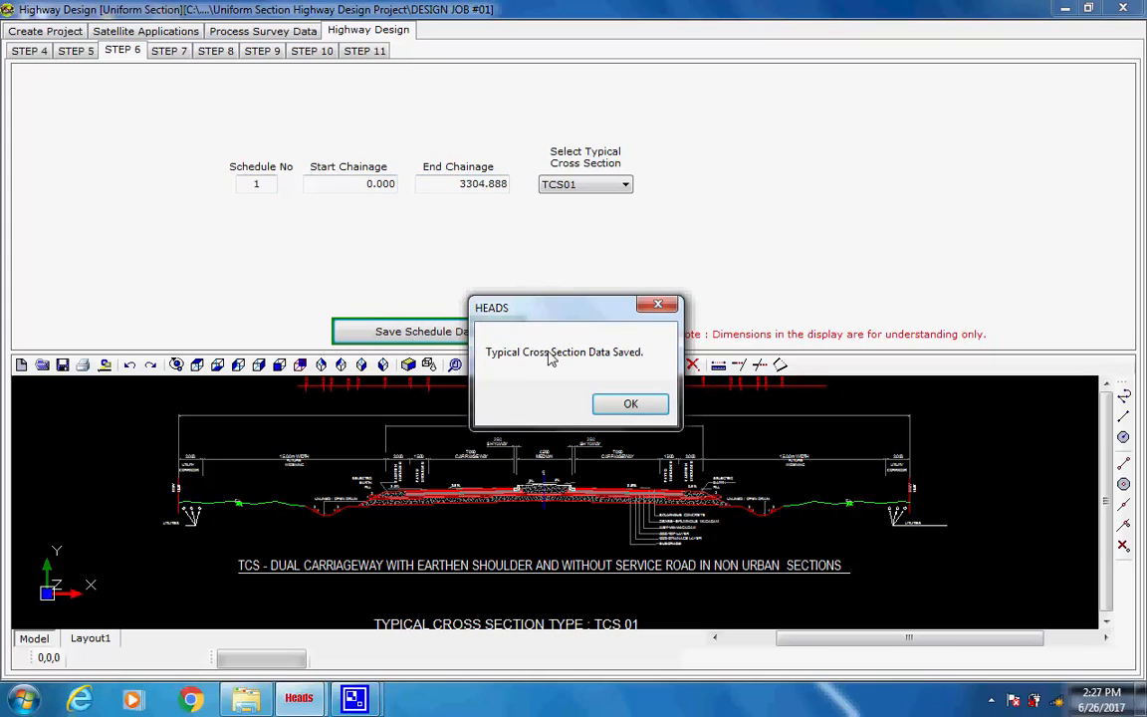
{"action": "left_click", "coordinate": [630, 406]}
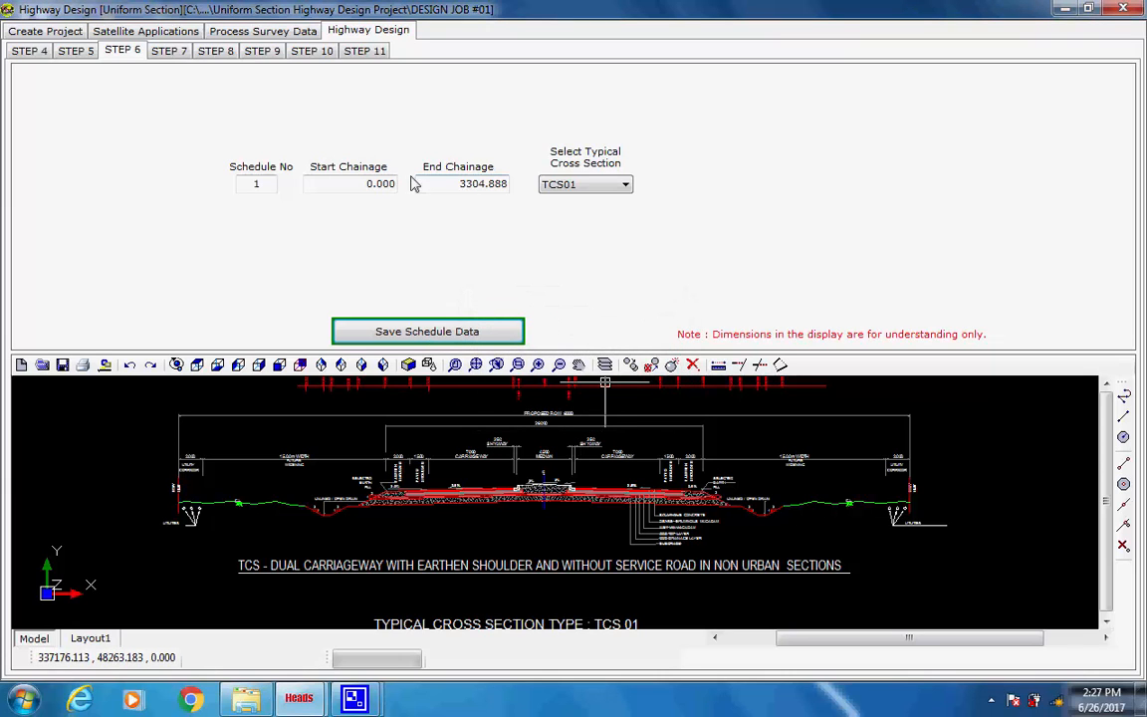
{"action": "left_click", "coordinate": [169, 51]}
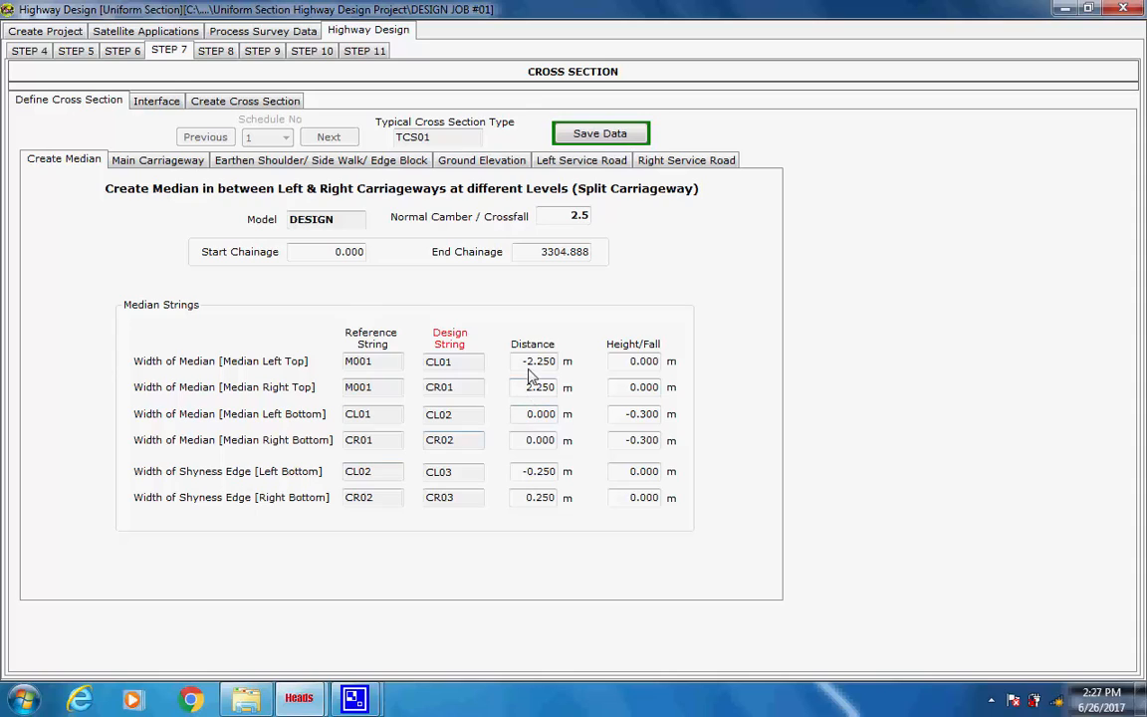
- Check the distance and height/fall values of the median top strings and shyness edge strings
{"action": "left_click", "coordinate": [642, 361]}
{"action": "left_click", "coordinate": [527, 361]}
{"action": "left_click", "coordinate": [529, 388]}
{"action": "left_click", "coordinate": [642, 389]}
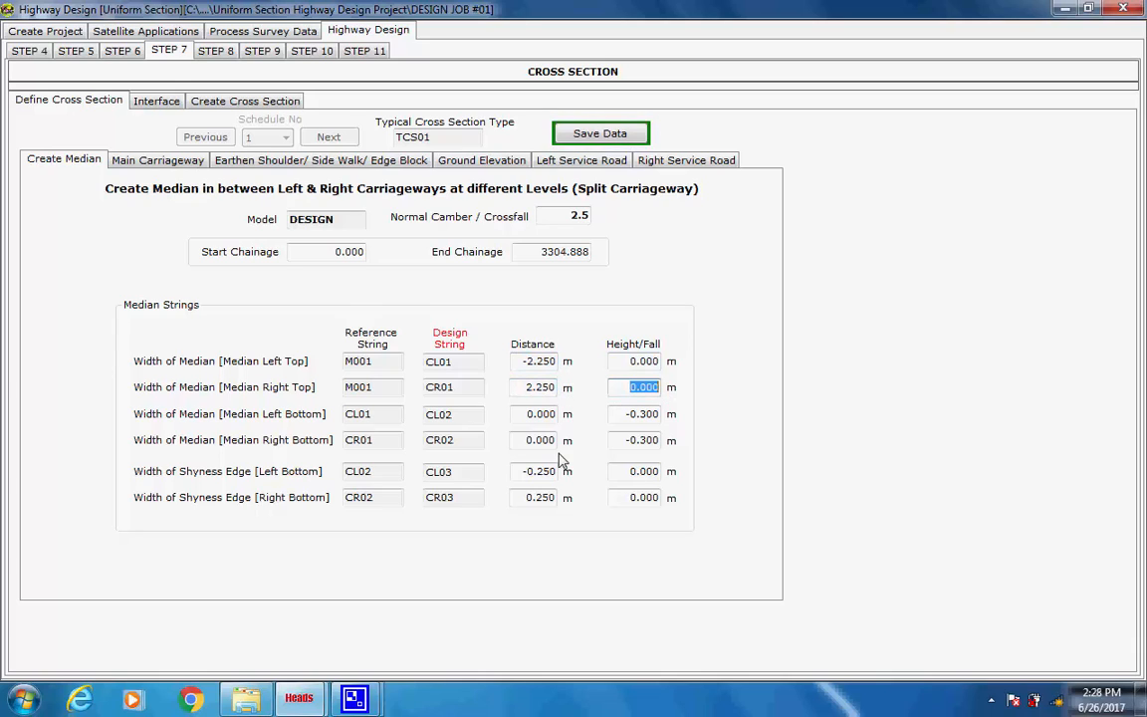
{"action": "left_click", "coordinate": [519, 474]}
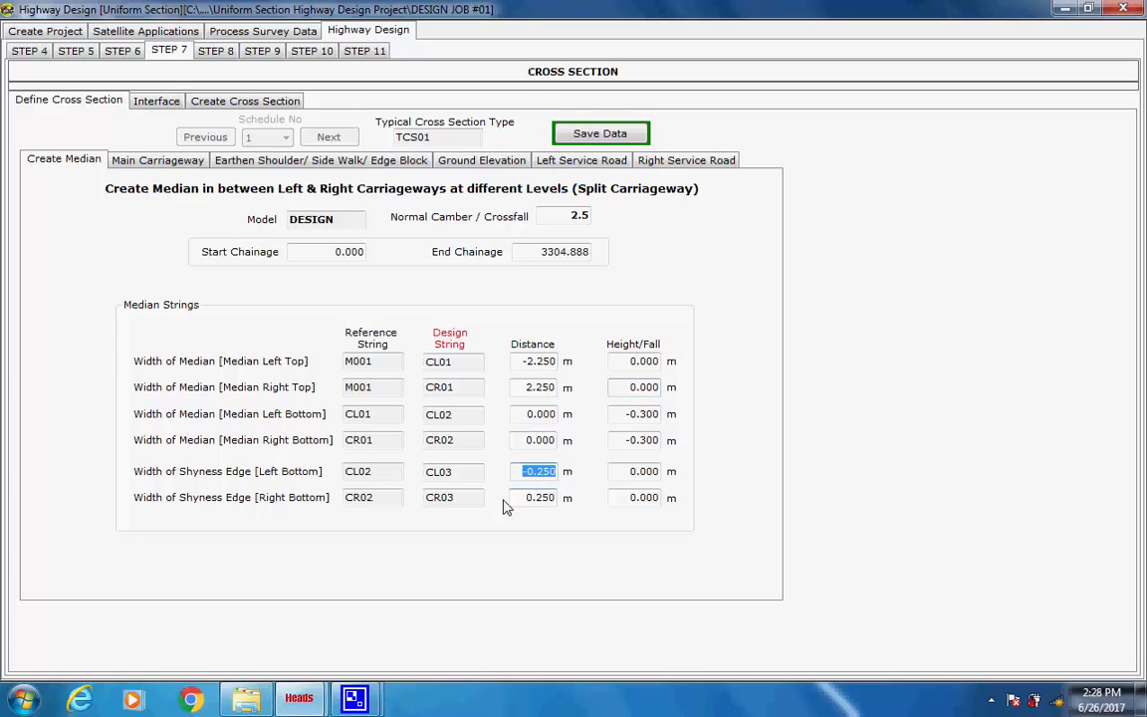
{"action": "left_click", "coordinate": [549, 499]}
{"action": "left_click", "coordinate": [554, 499]}
- Review the main carriageway's general data and the carriageway and paved shoulder string distances
{"action": "left_click", "coordinate": [179, 162]}
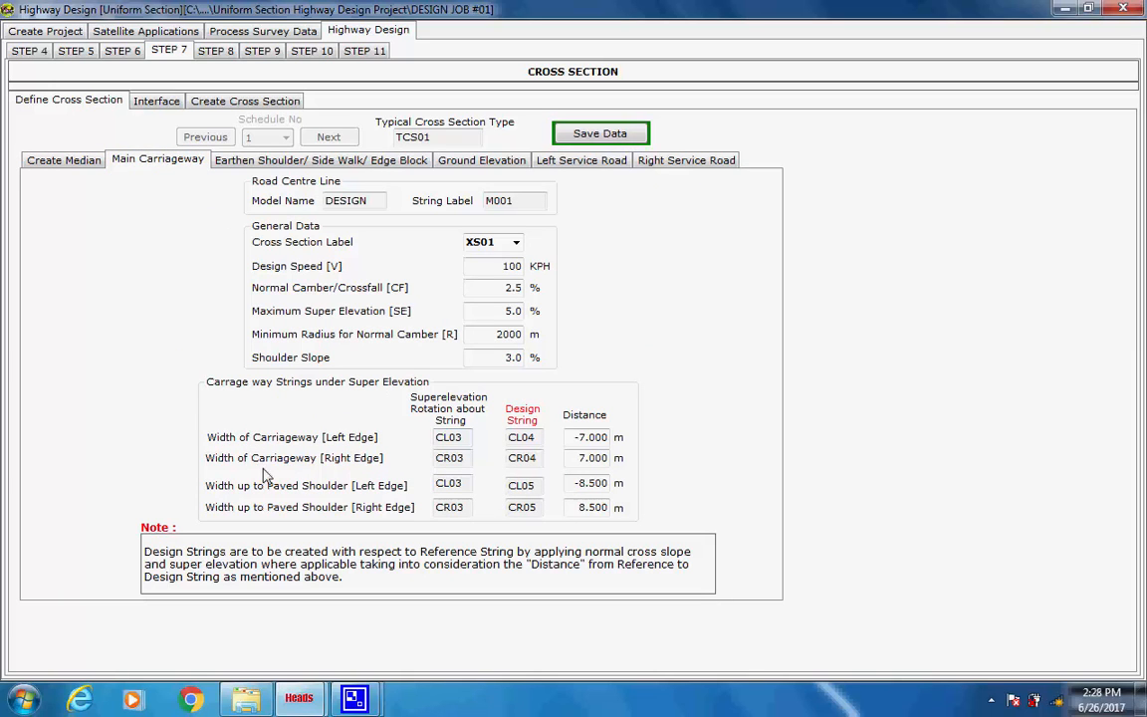
{"action": "left_click_drag", "start_coordinate": [575, 438], "coordinate": [609, 512]}
{"action": "left_click", "coordinate": [588, 510]}
{"action": "left_click", "coordinate": [606, 508]}
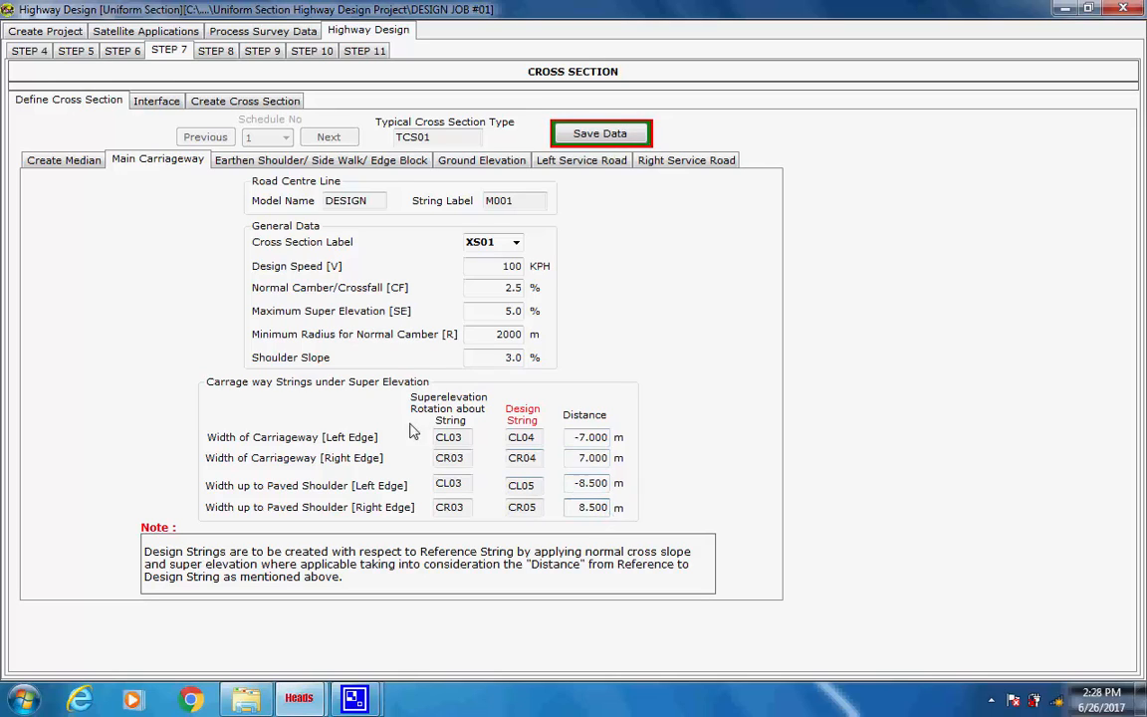
- Review the earthen shoulder strings, ground elevation strings, and left and right service road data
{"action": "left_click", "coordinate": [257, 165]}
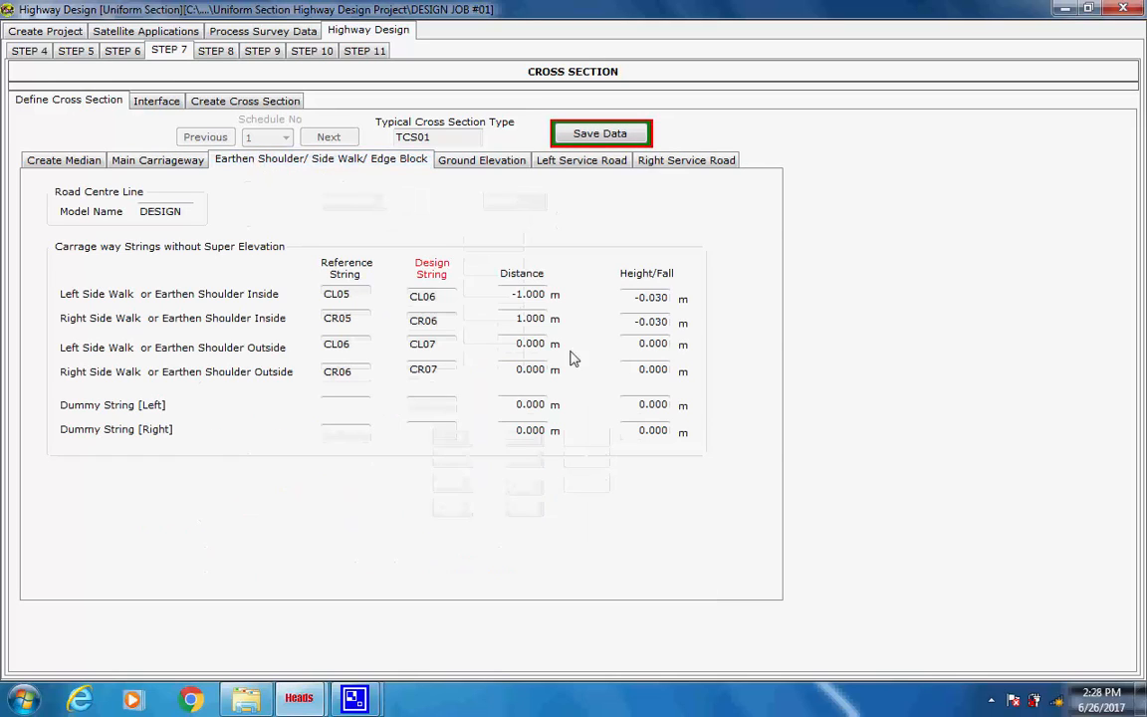
{"action": "left_click_drag", "start_coordinate": [512, 296], "coordinate": [545, 326]}
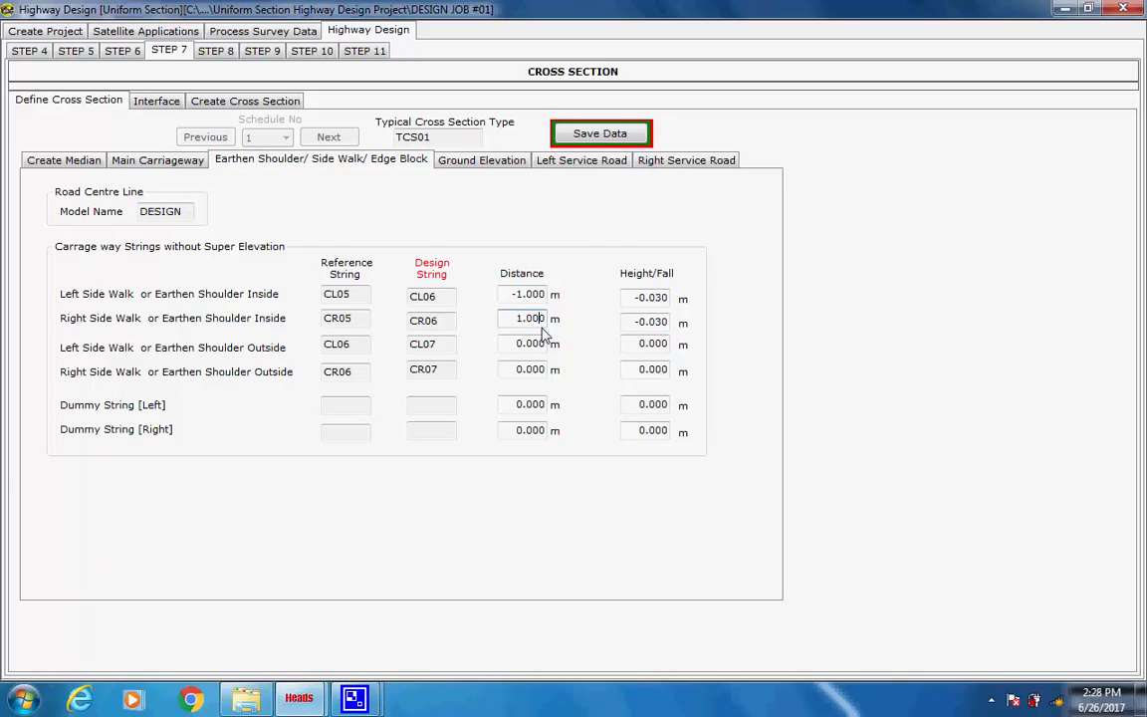
{"action": "left_click", "coordinate": [484, 161]}
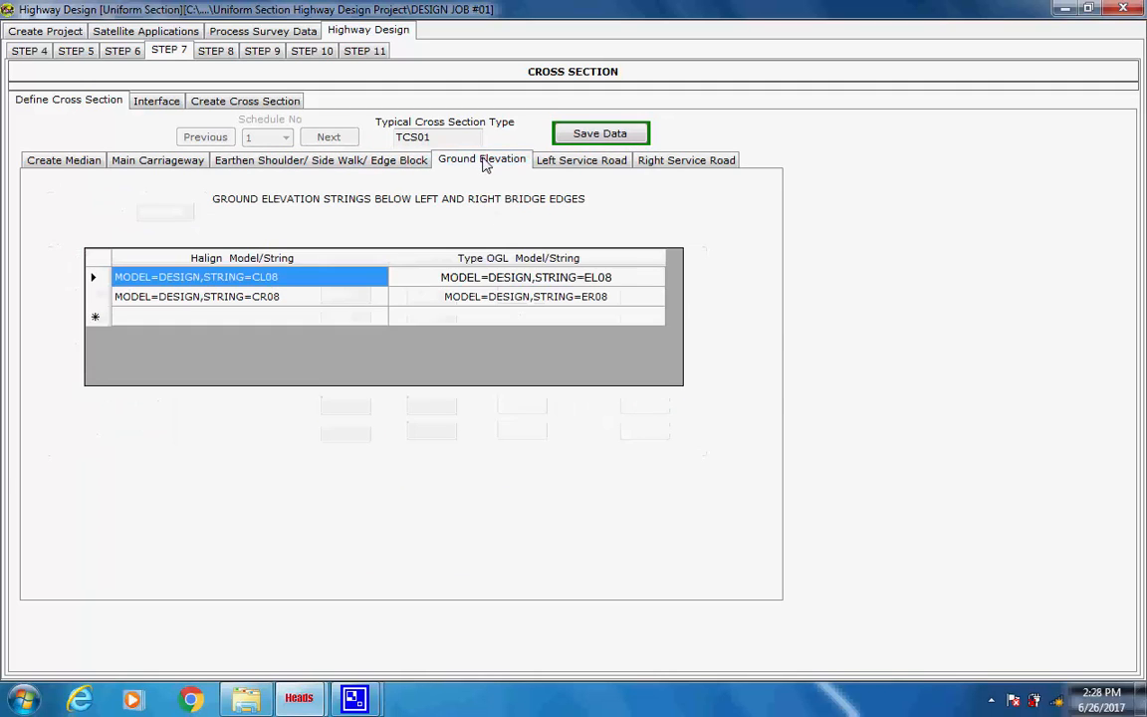
{"action": "left_click", "coordinate": [582, 160]}
{"action": "left_click", "coordinate": [665, 165]}
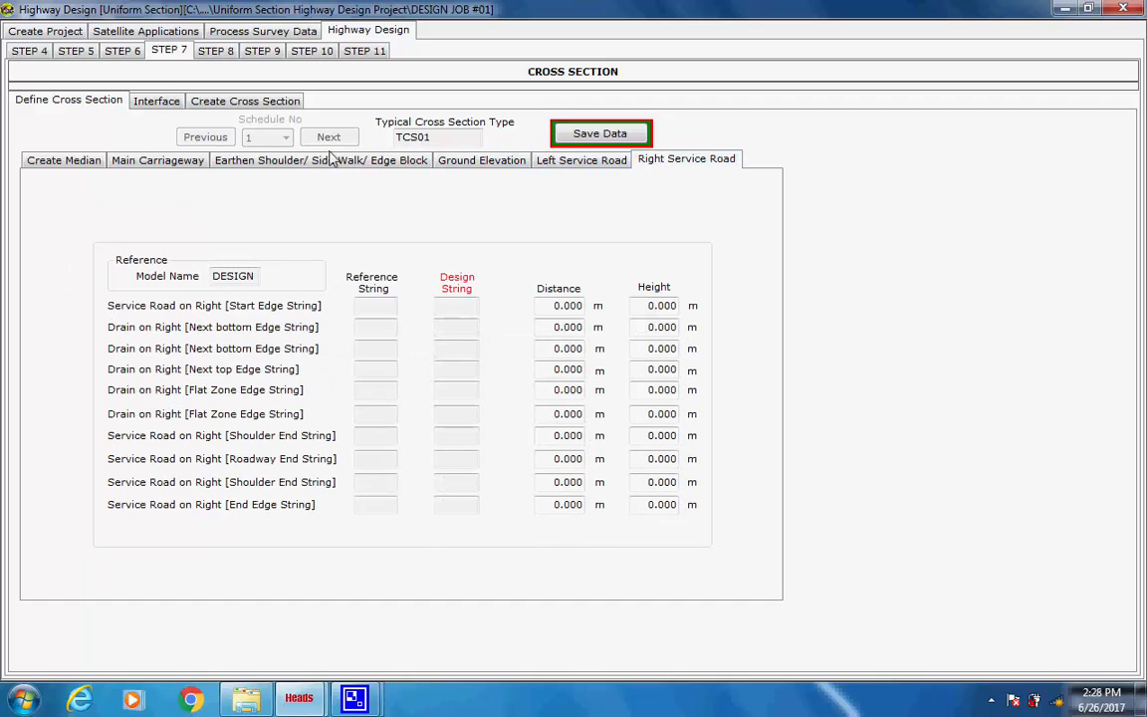
- Review the interface data and its explanatory note, and return to the cross section definition
{"action": "left_click", "coordinate": [160, 101]}
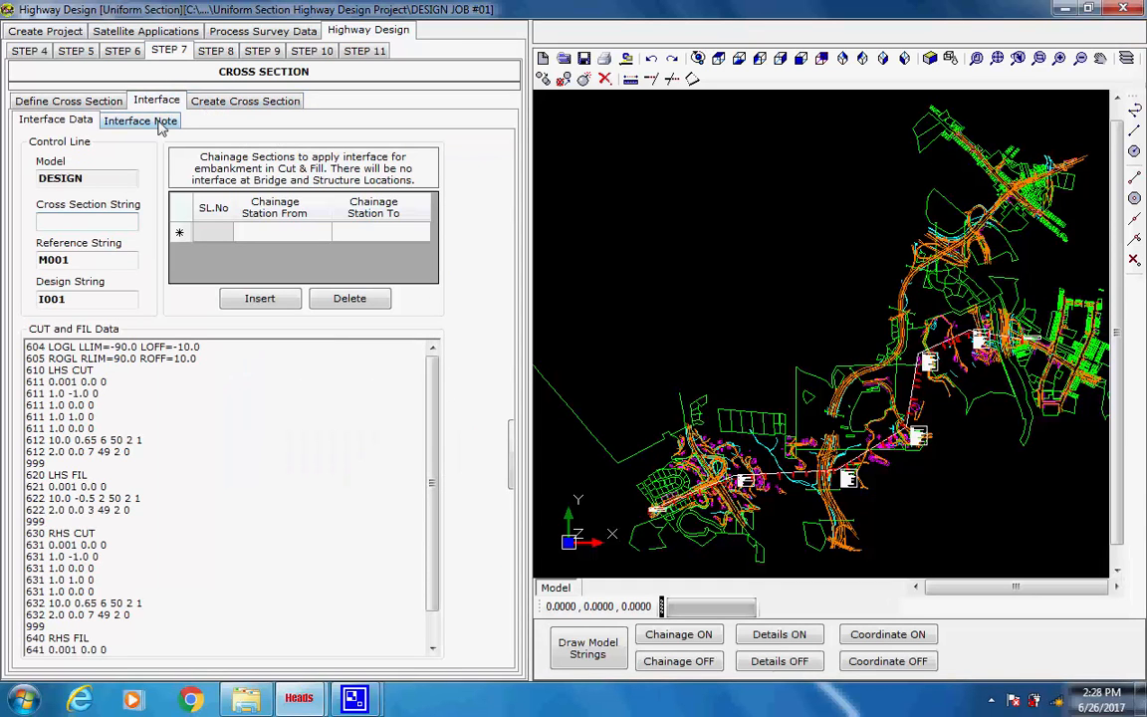
{"action": "left_click", "coordinate": [149, 121]}
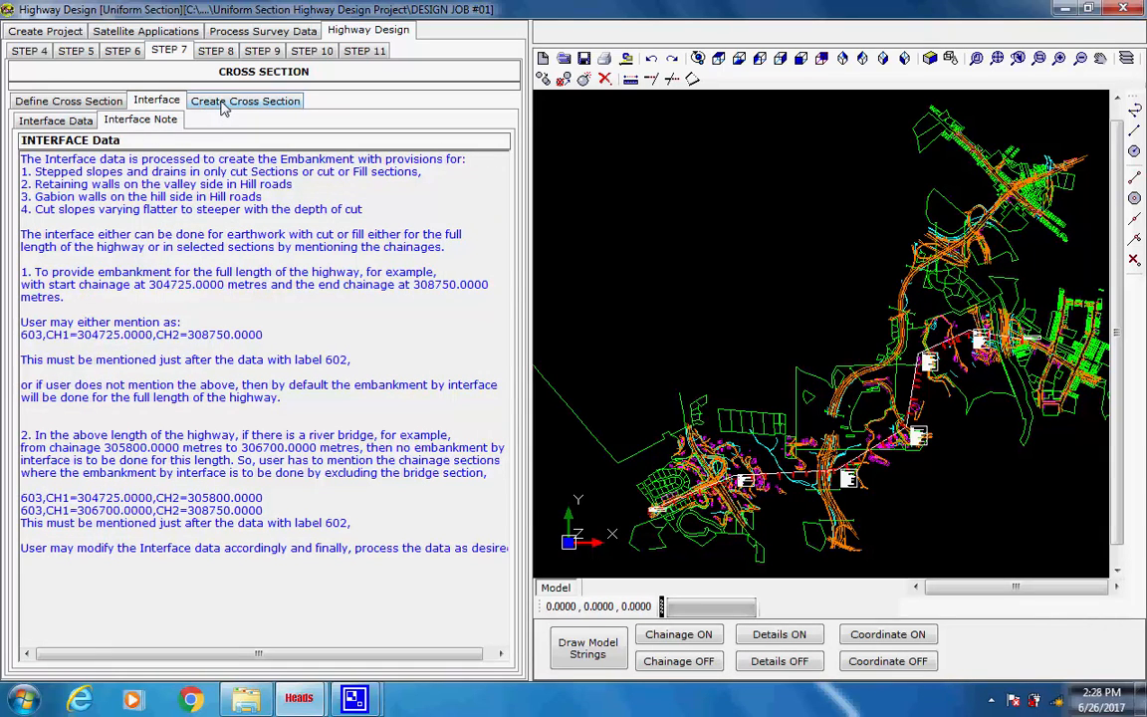
{"action": "left_click", "coordinate": [223, 106]}
{"action": "left_click", "coordinate": [105, 104]}
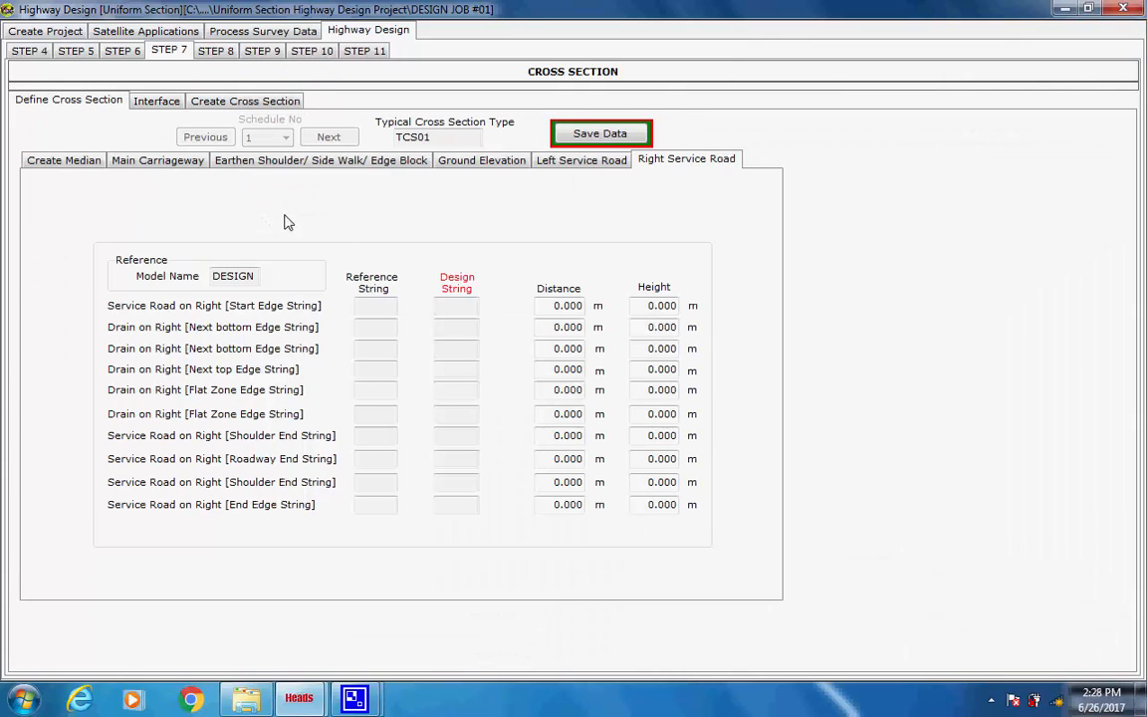
- Save the defined cross section data and go to cross section creation
{"action": "left_click", "coordinate": [585, 136]}
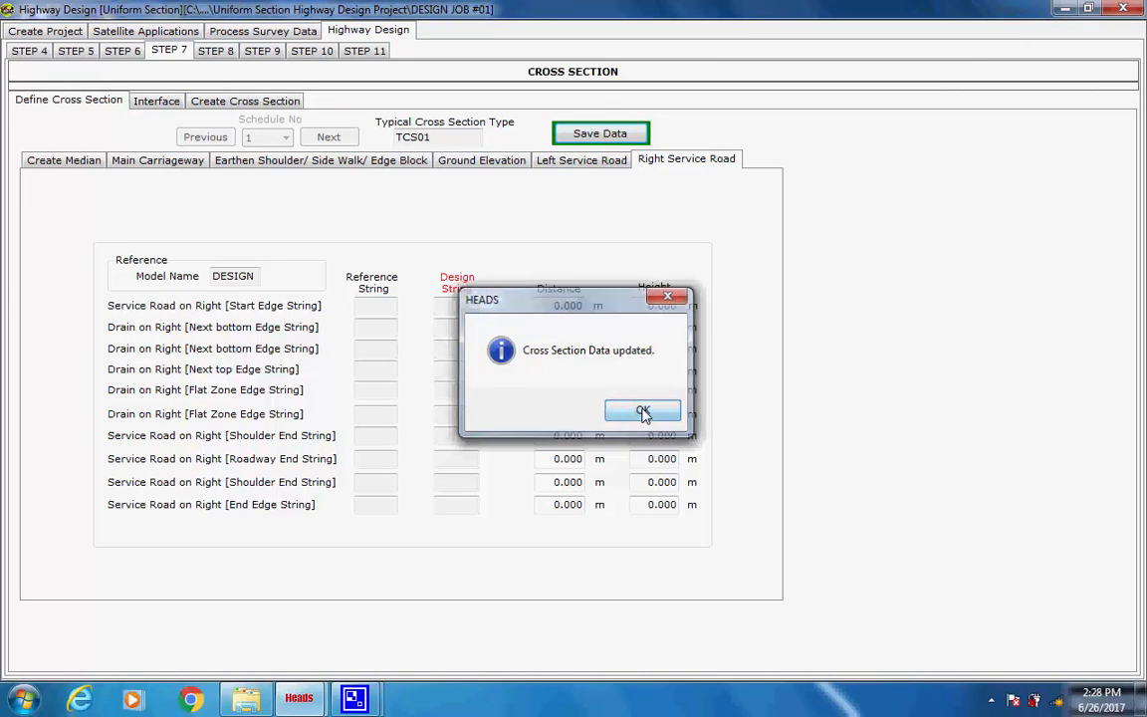
{"action": "left_click", "coordinate": [642, 409]}
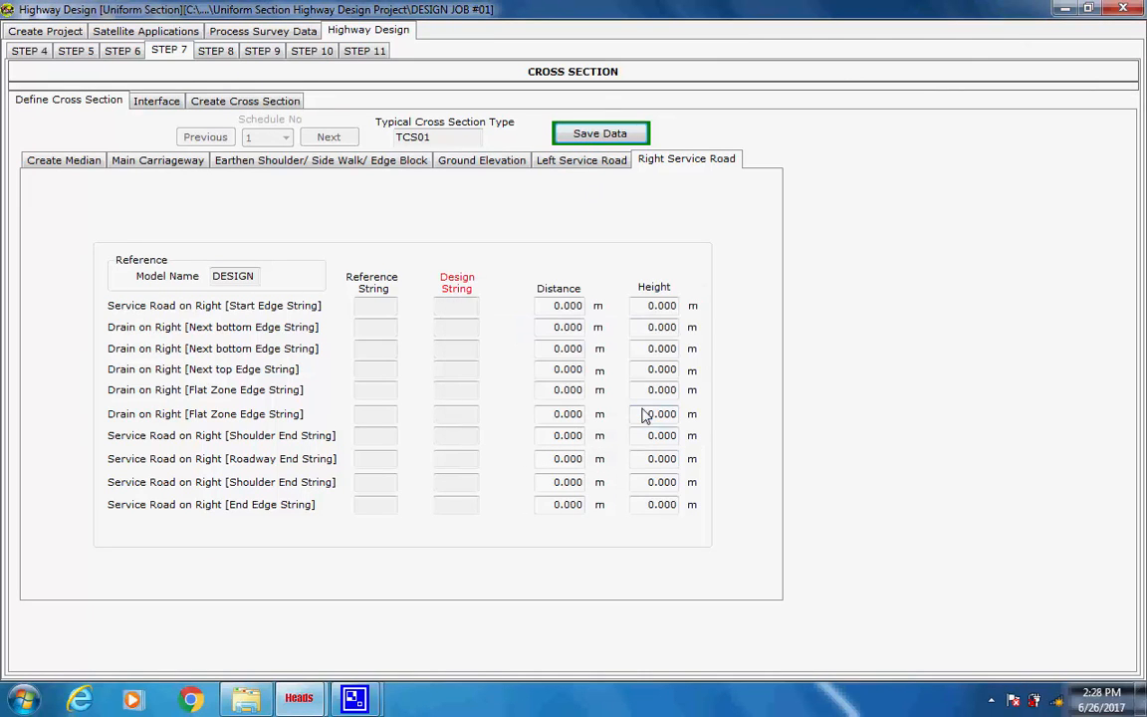
{"action": "left_click", "coordinate": [158, 101]}
{"action": "left_click", "coordinate": [207, 101]}
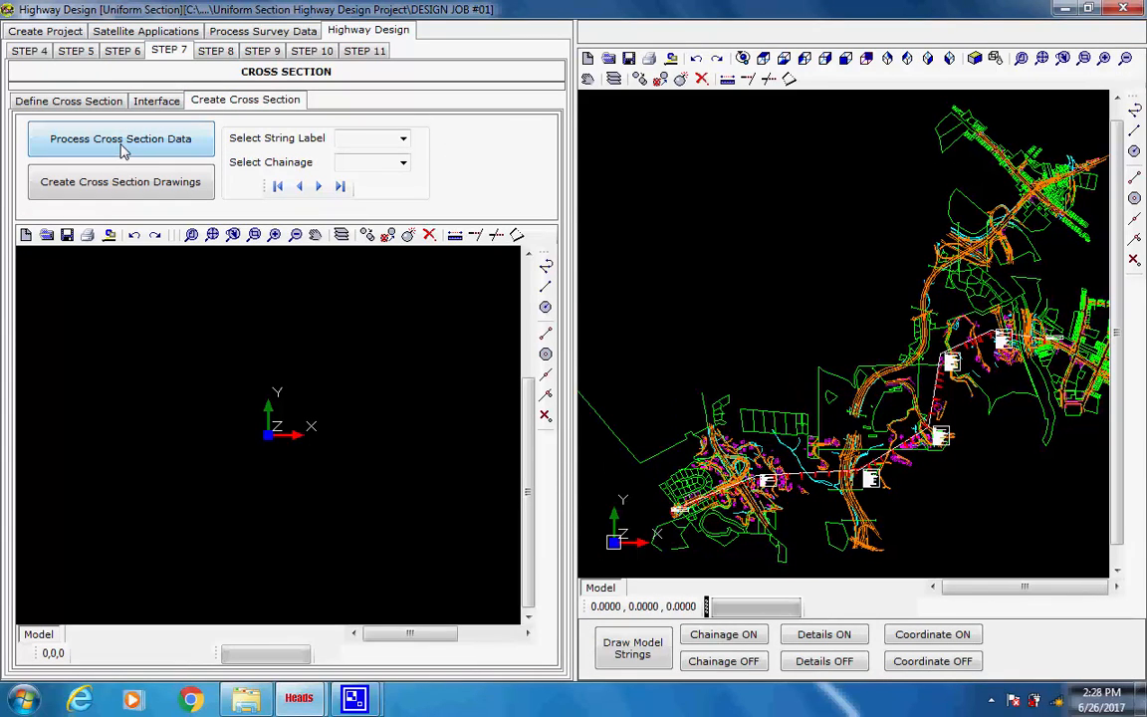
- Start processing all items of the cross section data and complete the first OFFSET item
{"action": "left_click", "coordinate": [122, 147]}
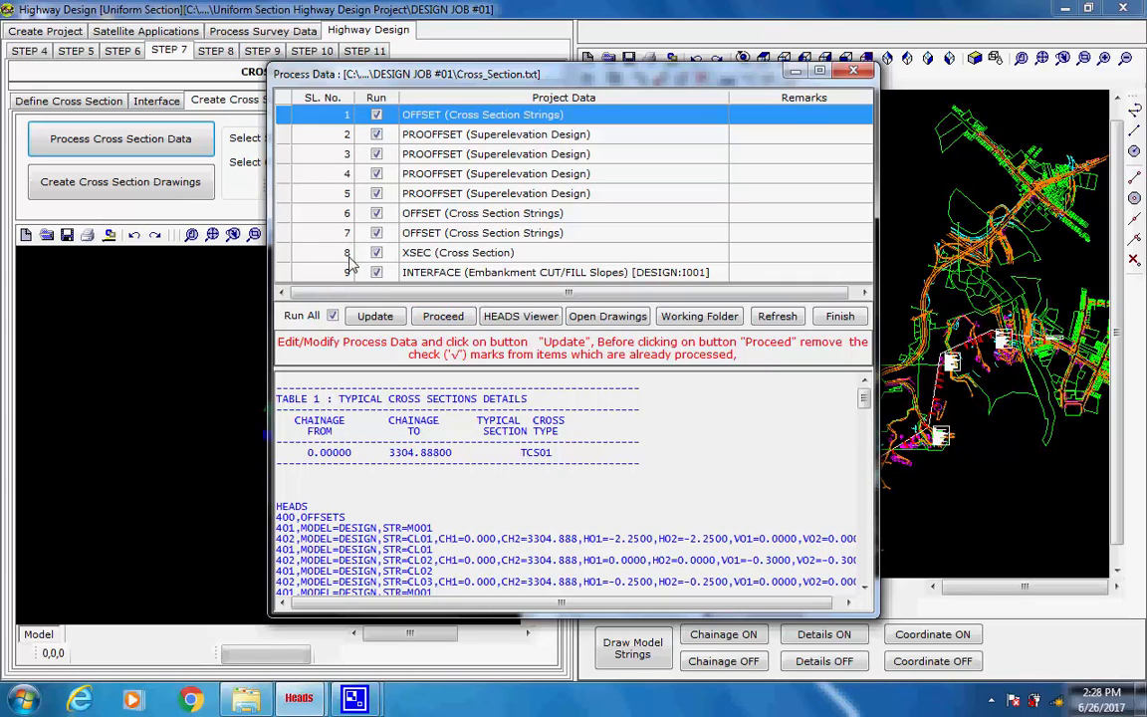
{"action": "left_click", "coordinate": [443, 317]}
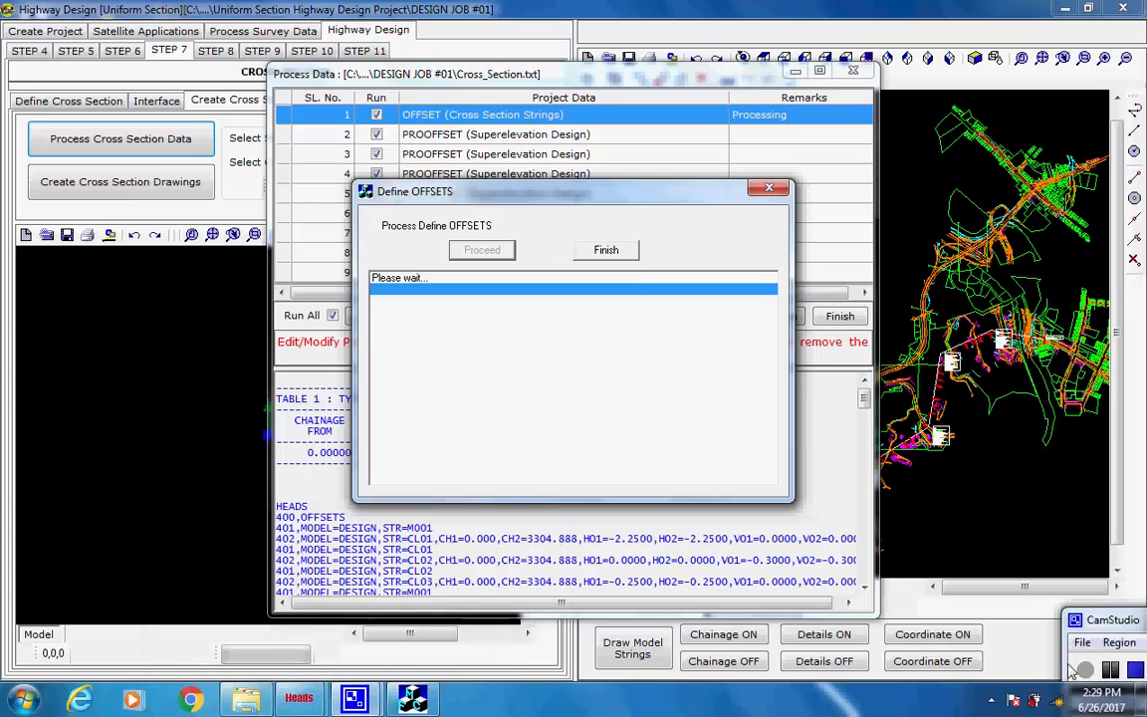
{"action": "left_click", "coordinate": [728, 389]}
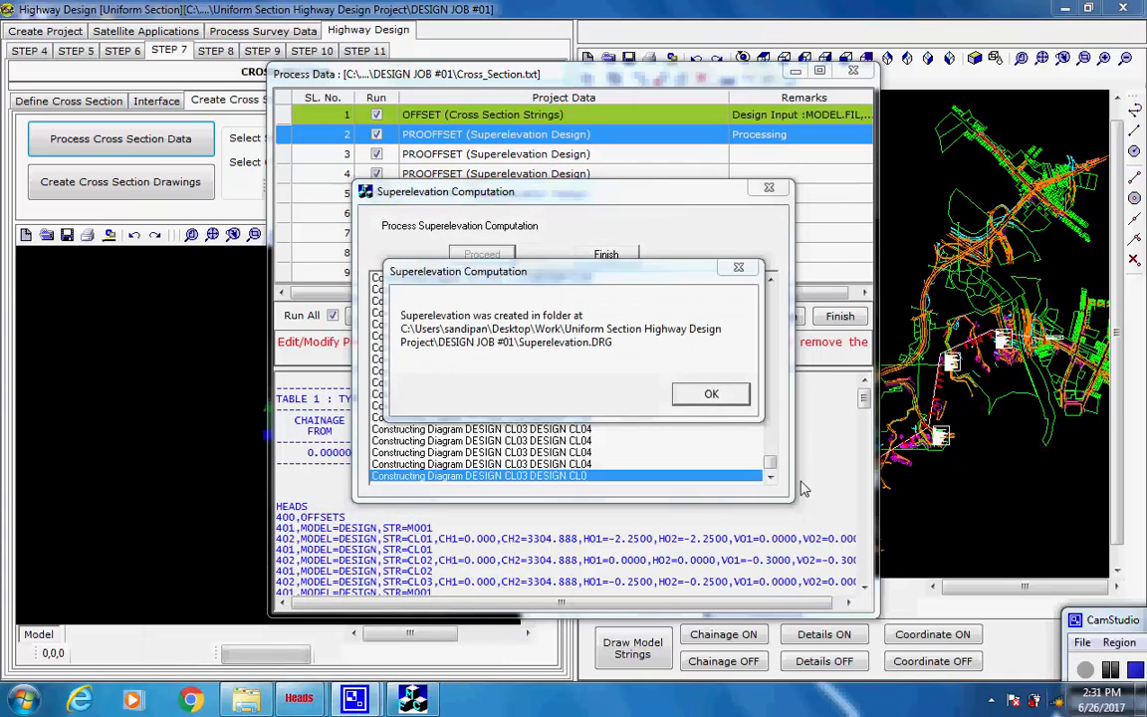
- Process the four PROOFFSET superelevation design items, numbers 2 to 5
{"action": "left_click", "coordinate": [709, 391]}
{"action": "left_click", "coordinate": [497, 257]}
{"action": "left_click", "coordinate": [709, 395]}
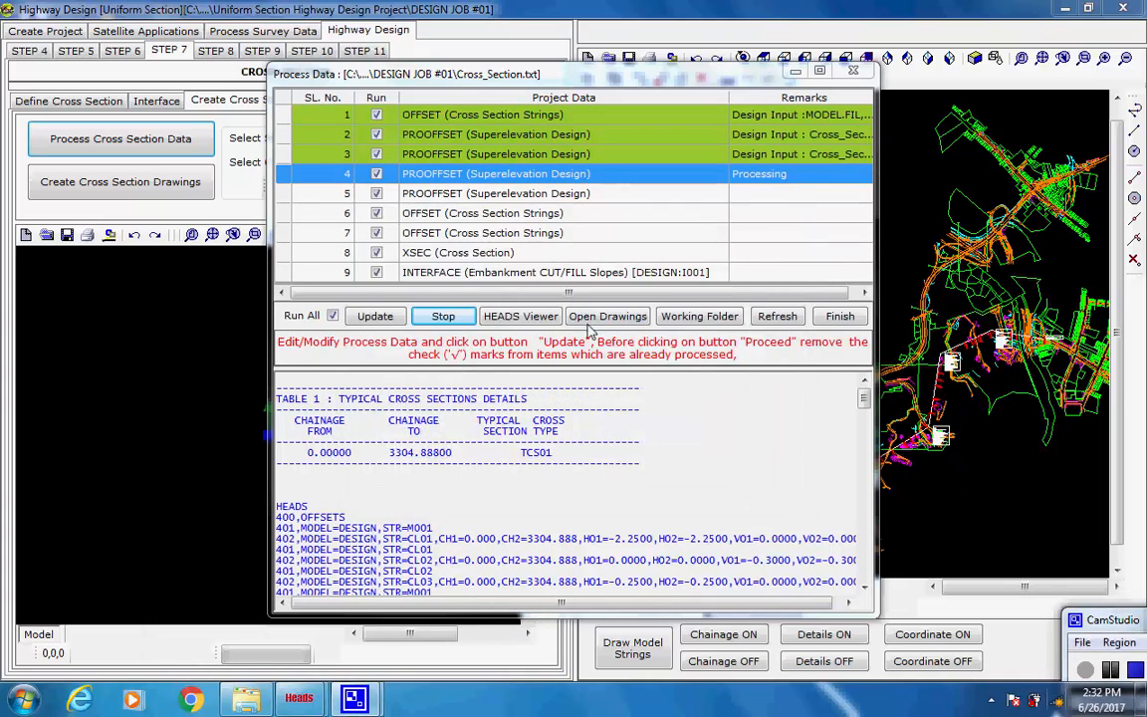
{"action": "left_click", "coordinate": [482, 253]}
{"action": "left_click", "coordinate": [709, 395]}
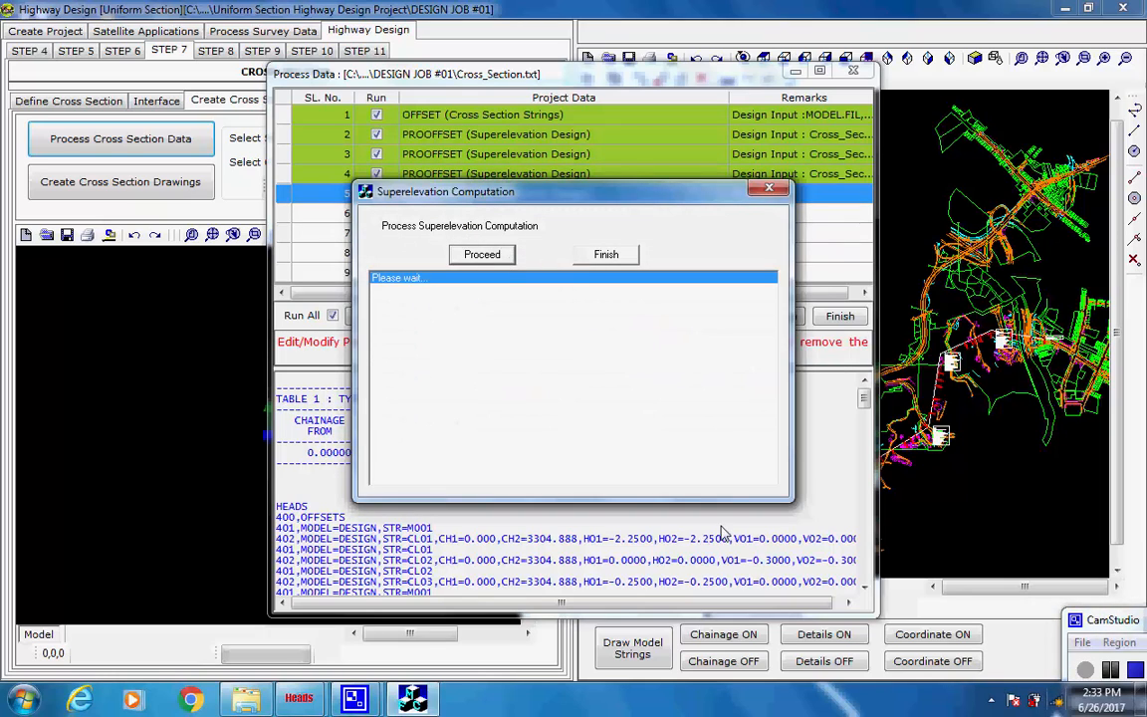
{"action": "left_click", "coordinate": [482, 254]}
{"action": "left_click", "coordinate": [709, 393]}
- Process the OFFSET cross section string items 6 and 7
{"action": "left_click", "coordinate": [484, 251]}
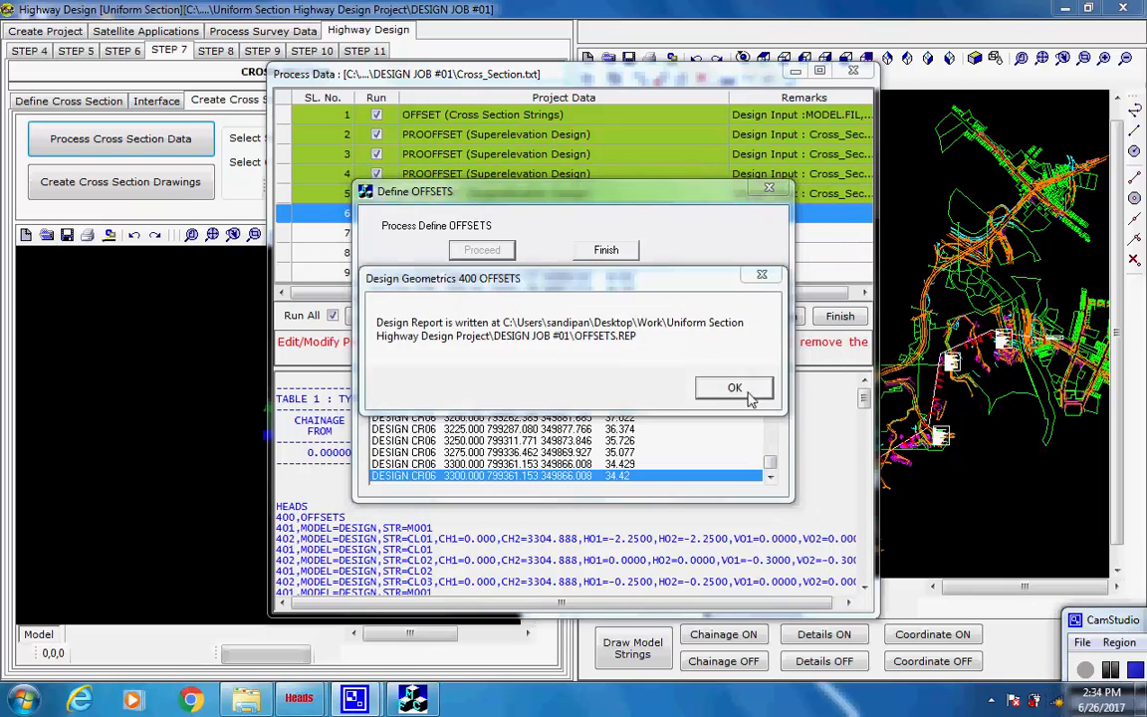
{"action": "left_click", "coordinate": [732, 388]}
{"action": "left_click", "coordinate": [484, 250]}
{"action": "left_click", "coordinate": [744, 392]}
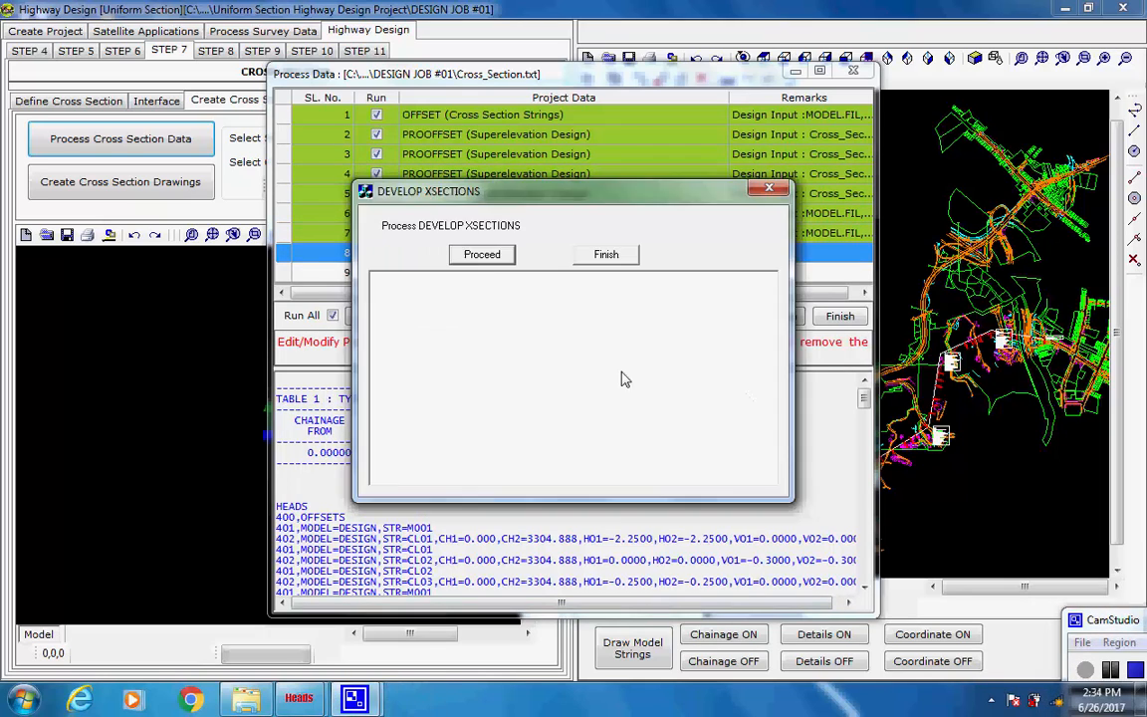
- Process the XSEC item to develop the cross sections
{"action": "left_click", "coordinate": [482, 253]}
{"action": "left_click", "coordinate": [723, 388]}
{"action": "left_click", "coordinate": [725, 390]}
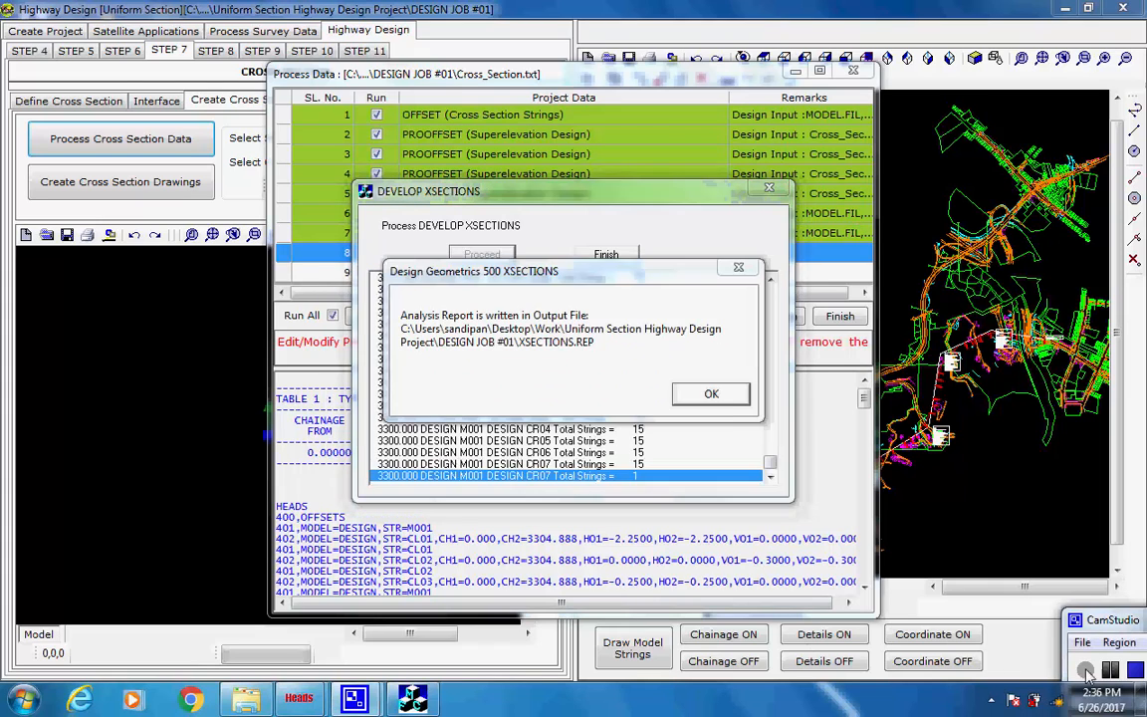
{"action": "left_click", "coordinate": [723, 393]}
- Process the INTERFACE item for the embankment cut/fill slopes of DESIGN:I001
{"action": "left_click", "coordinate": [484, 252]}
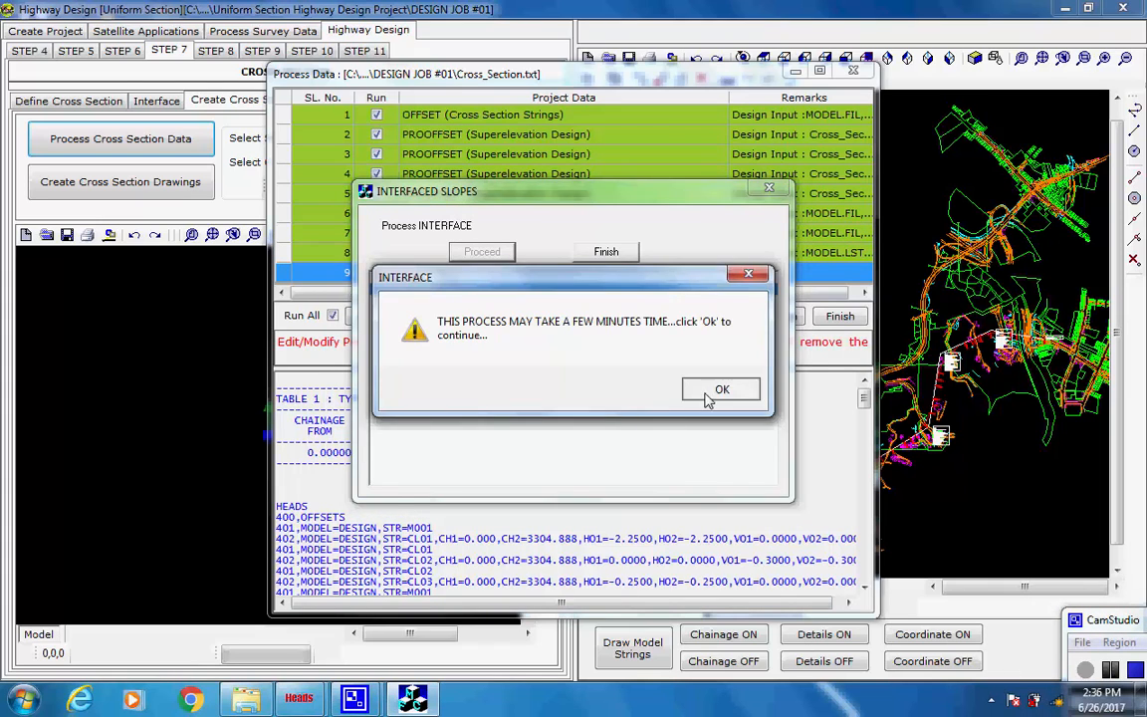
{"action": "left_click", "coordinate": [722, 389]}
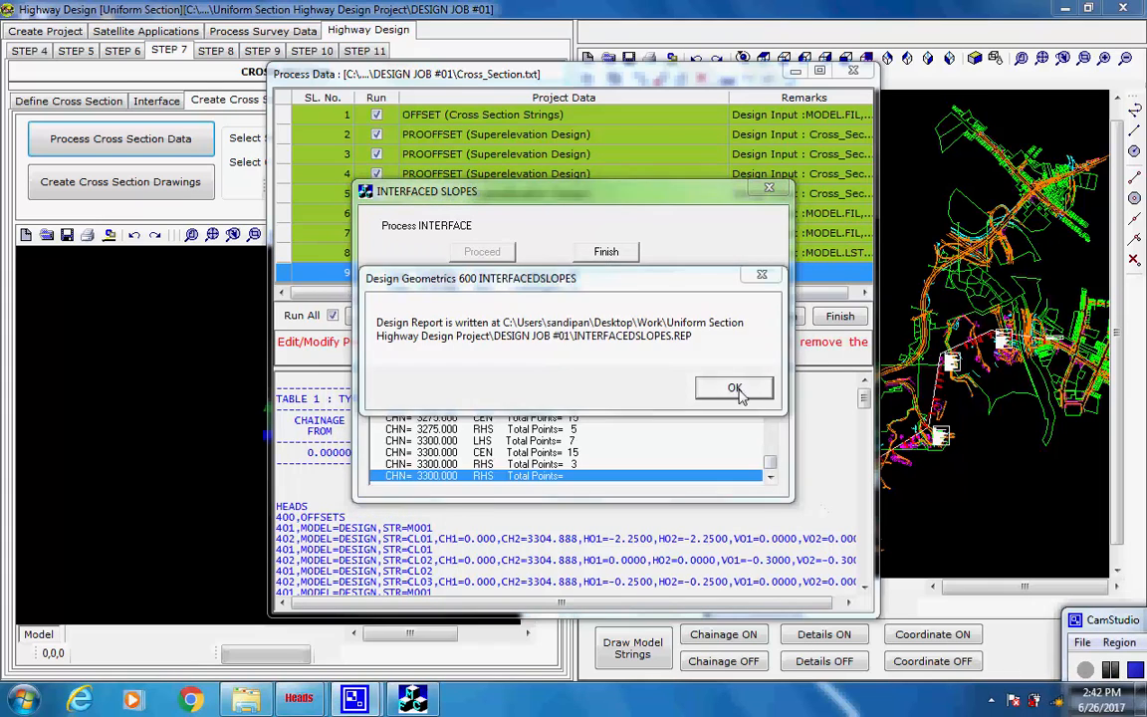
{"action": "left_click", "coordinate": [736, 388]}
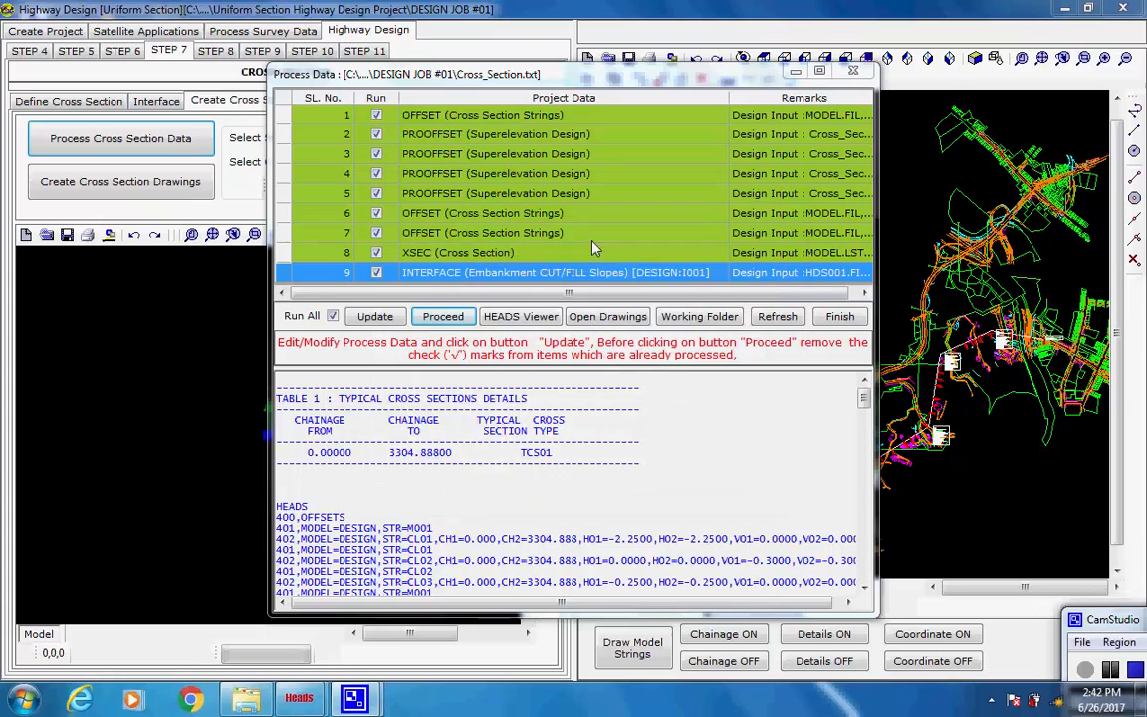
- Finish the data processing and draw all listed DESIGN model strings on the plan
{"action": "left_click", "coordinate": [839, 315]}
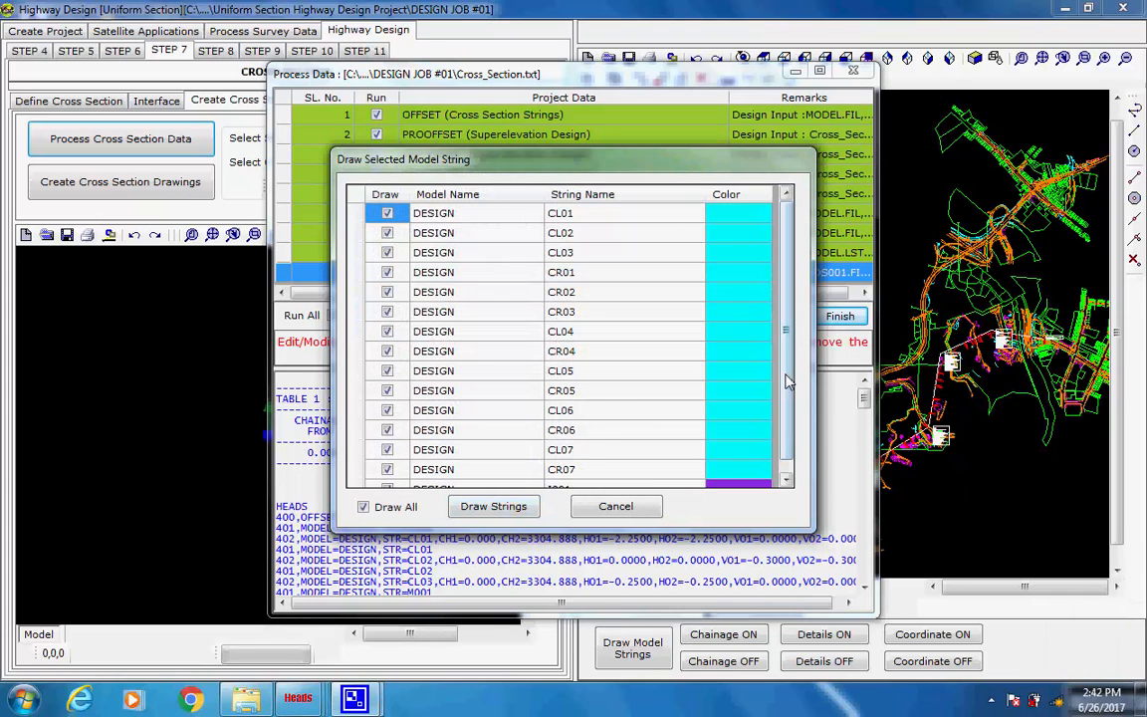
{"action": "left_click", "coordinate": [786, 464]}
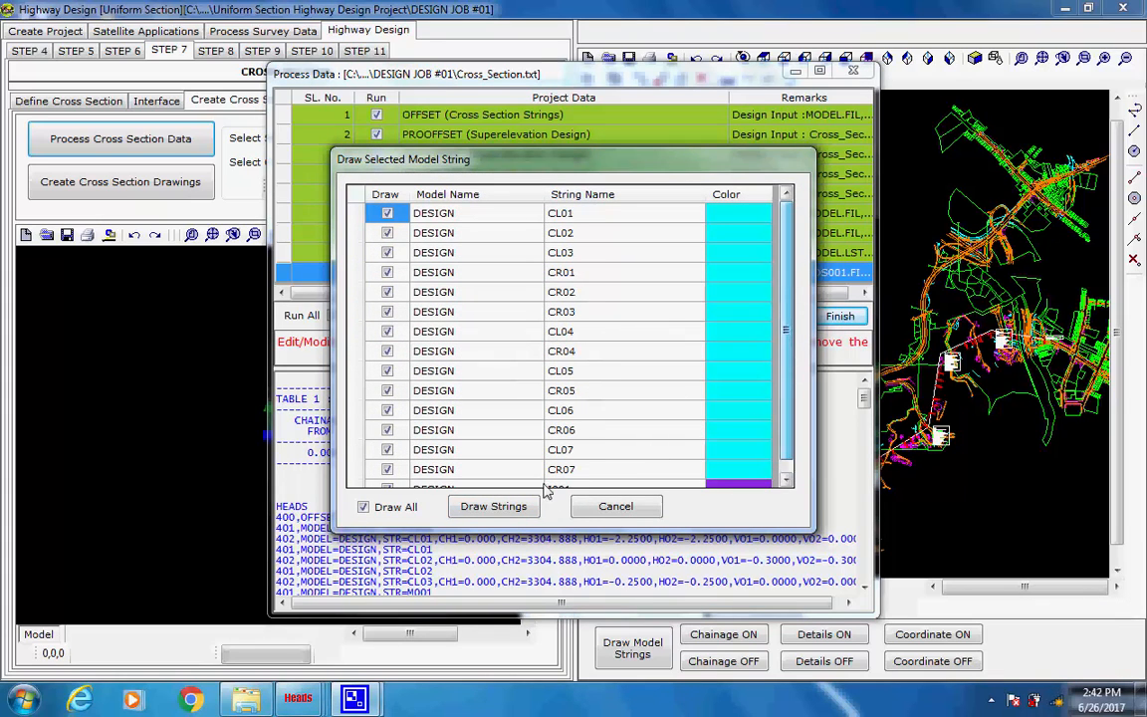
{"action": "left_click", "coordinate": [493, 506]}
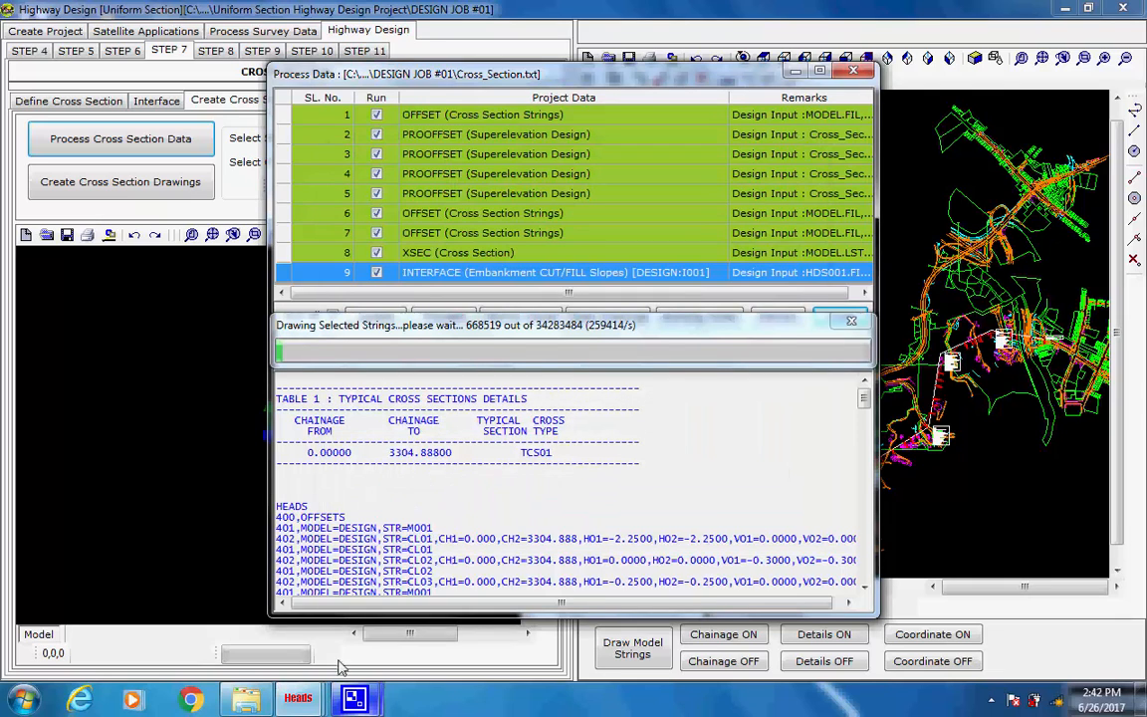
{"action": "mouse_move", "coordinate": [355, 699]}
{"action": "left_click", "coordinate": [256, 594]}
{"action": "left_click", "coordinate": [1108, 669]}
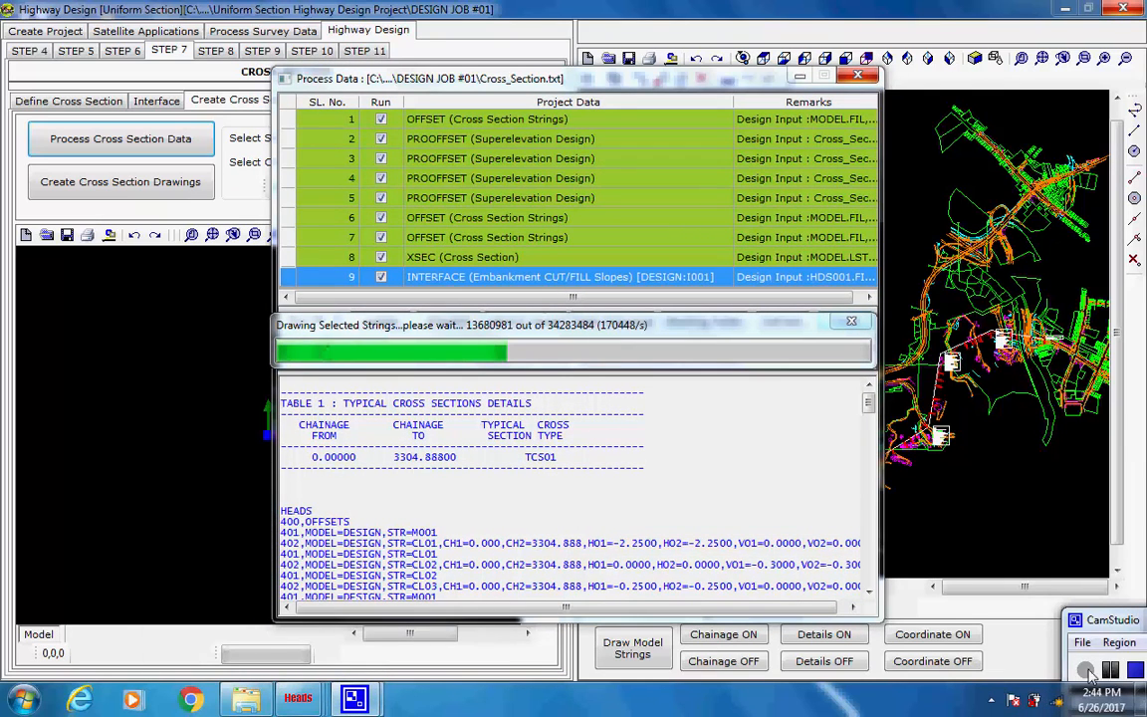
{"action": "left_click", "coordinate": [1111, 671]}
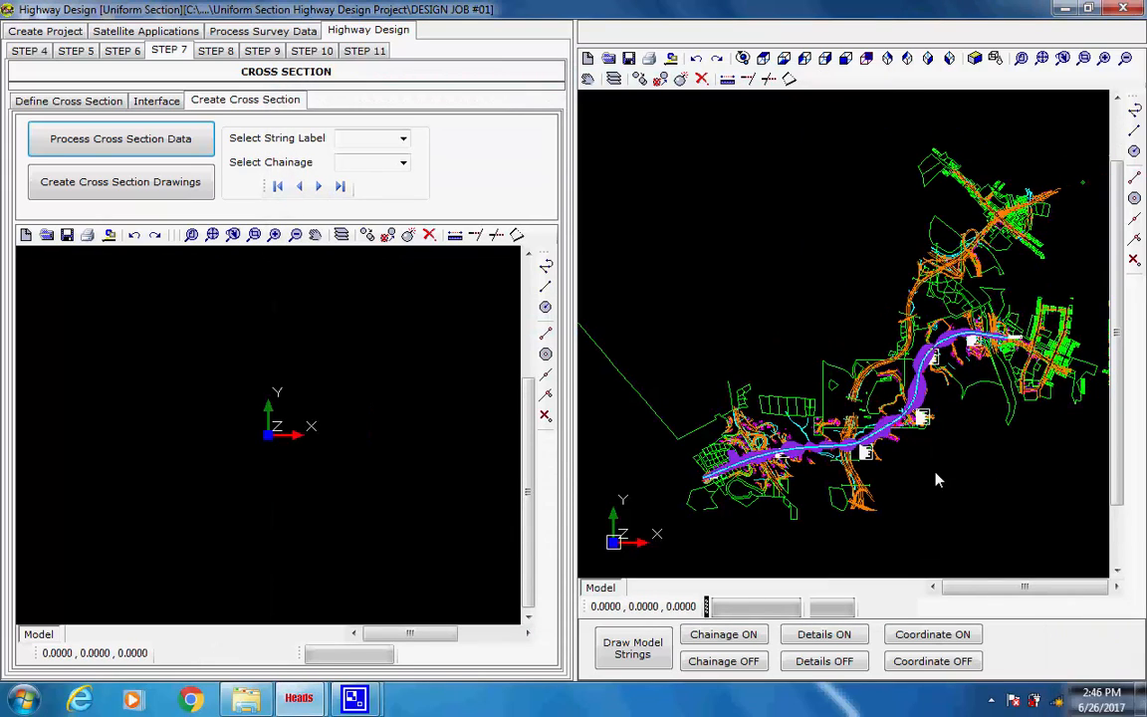
- Examine the drawn model strings and interface slopes along the northeastern curve of the highway plan
{"action": "scroll", "coordinate": [911, 418], "scroll_direction": "up", "scroll_amount": 3}
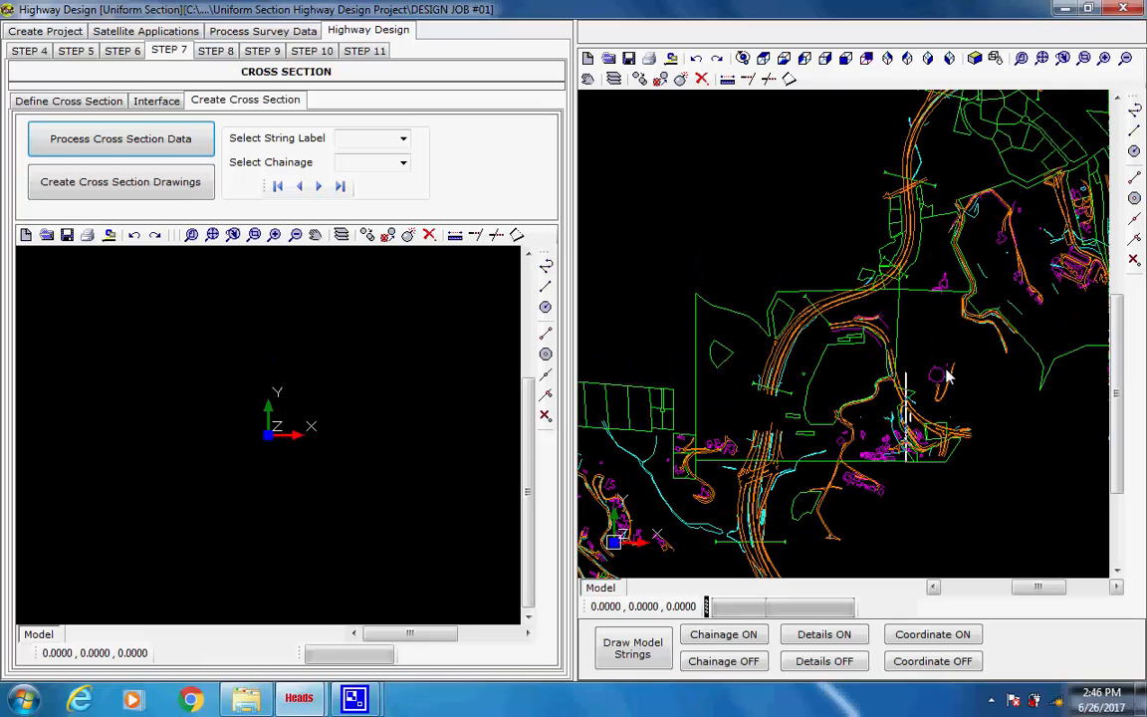
{"action": "scroll", "coordinate": [924, 435], "scroll_direction": "down", "scroll_amount": 1}
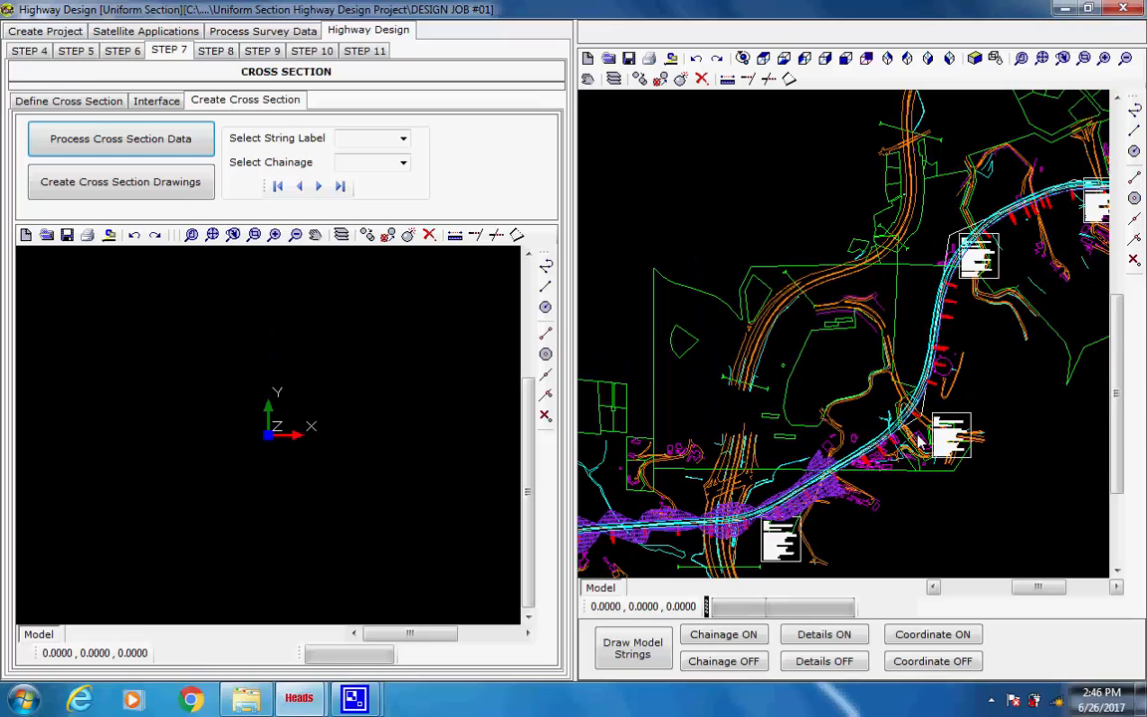
{"action": "scroll", "coordinate": [940, 388], "scroll_direction": "up", "scroll_amount": 3}
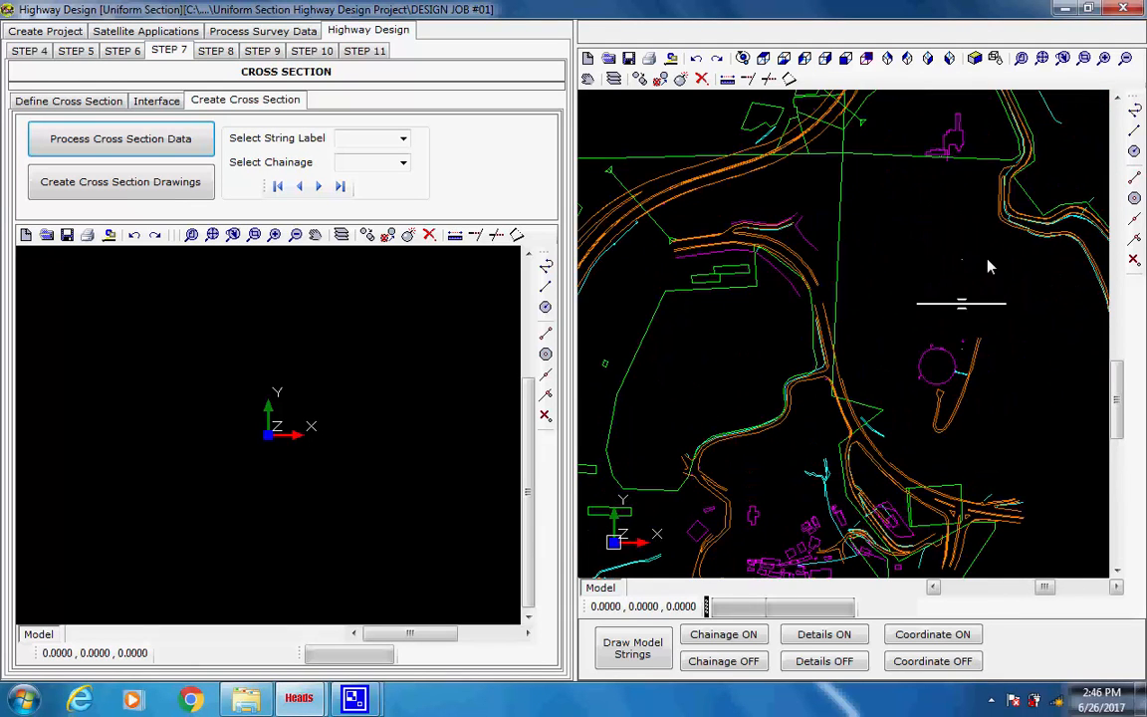
{"action": "scroll", "coordinate": [988, 261], "scroll_direction": "up", "scroll_amount": 1}
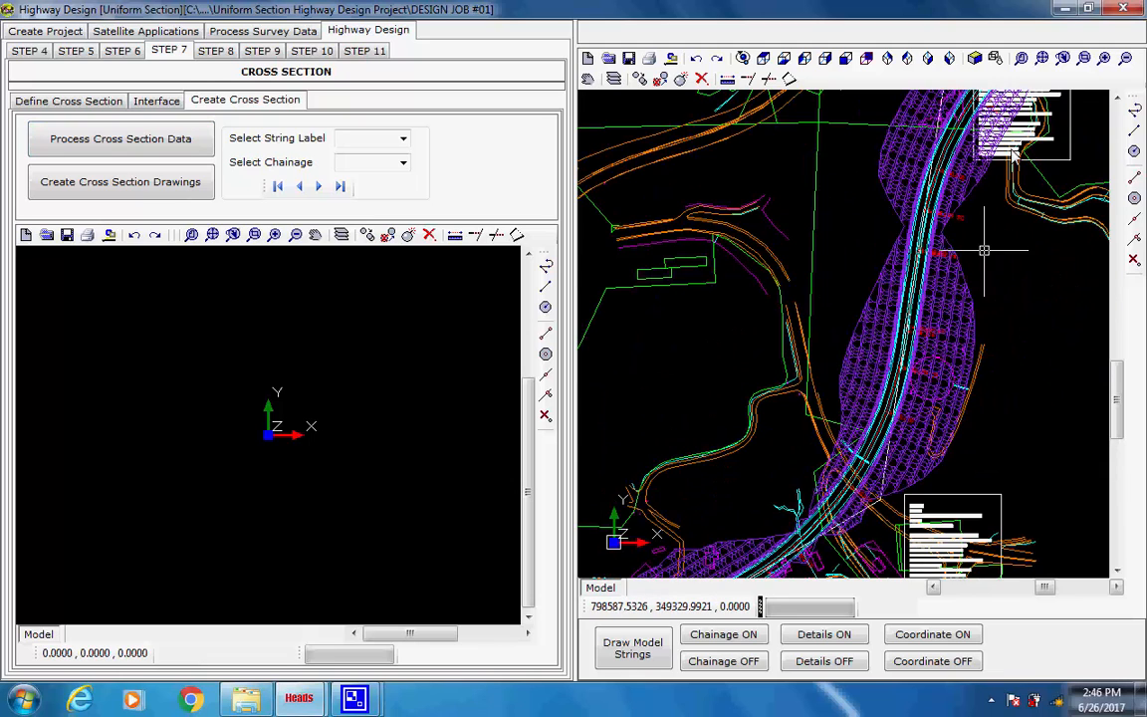
{"action": "scroll", "coordinate": [982, 197], "scroll_direction": "up", "scroll_amount": 1}
{"action": "scroll", "coordinate": [957, 220], "scroll_direction": "up", "scroll_amount": 2}
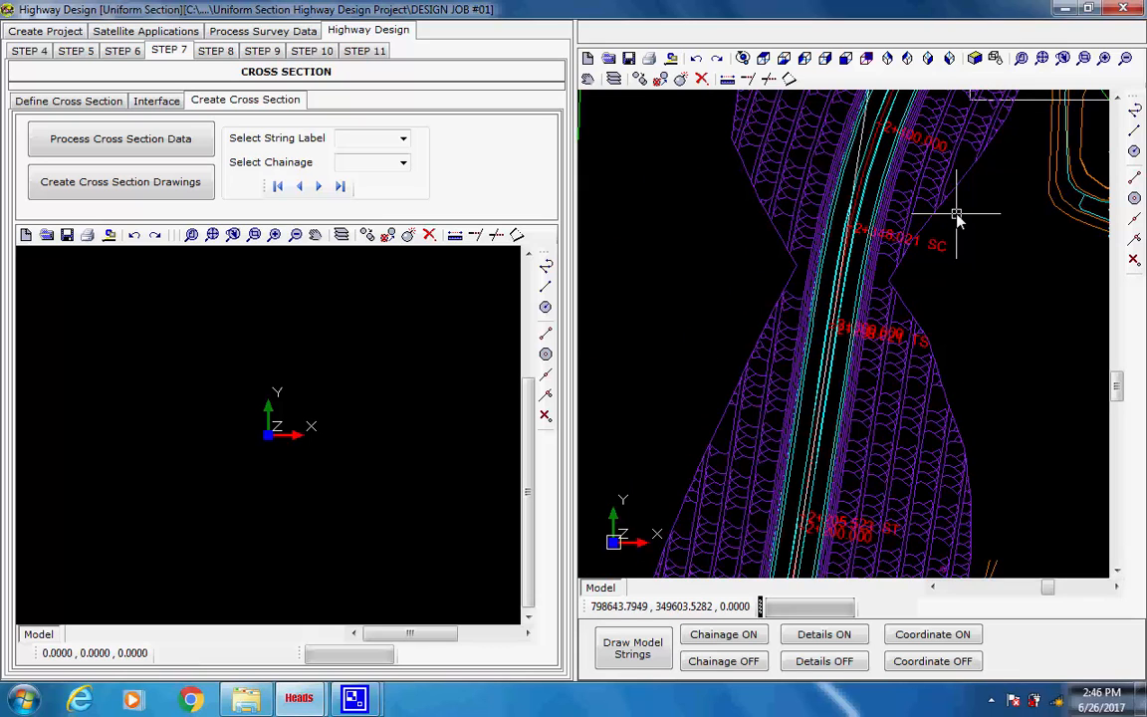
{"action": "middle_click_drag", "start_coordinate": [956, 214], "coordinate": [727, 448]}
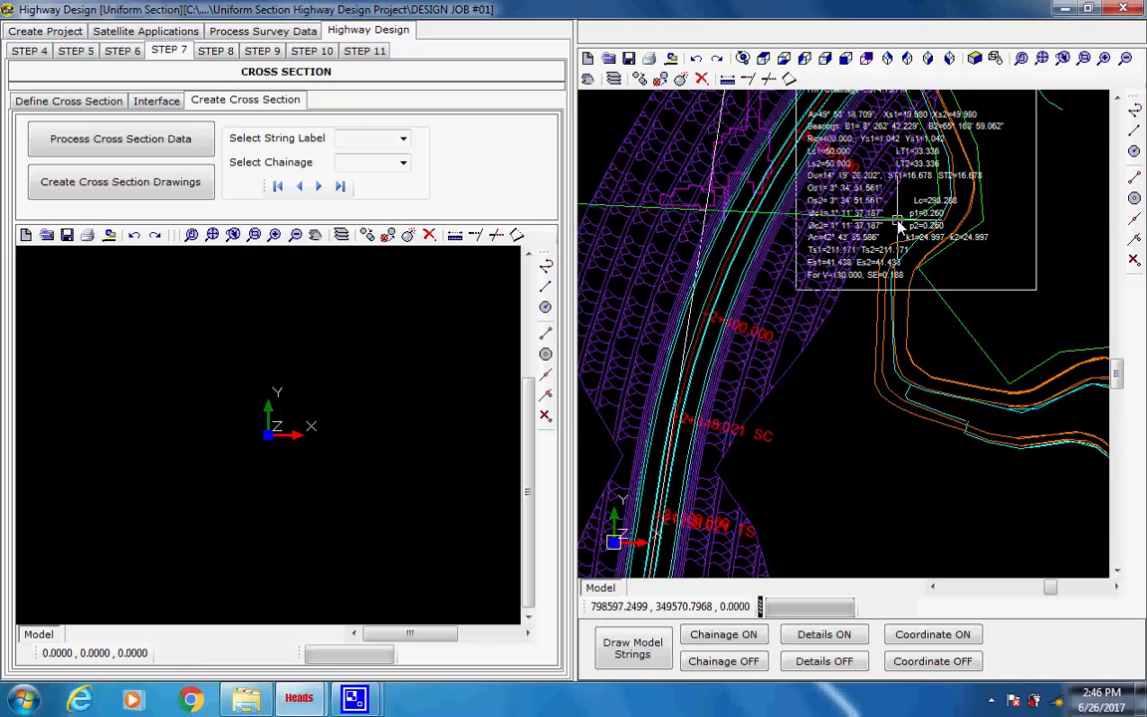
{"action": "middle_click_drag", "start_coordinate": [898, 221], "coordinate": [776, 475]}
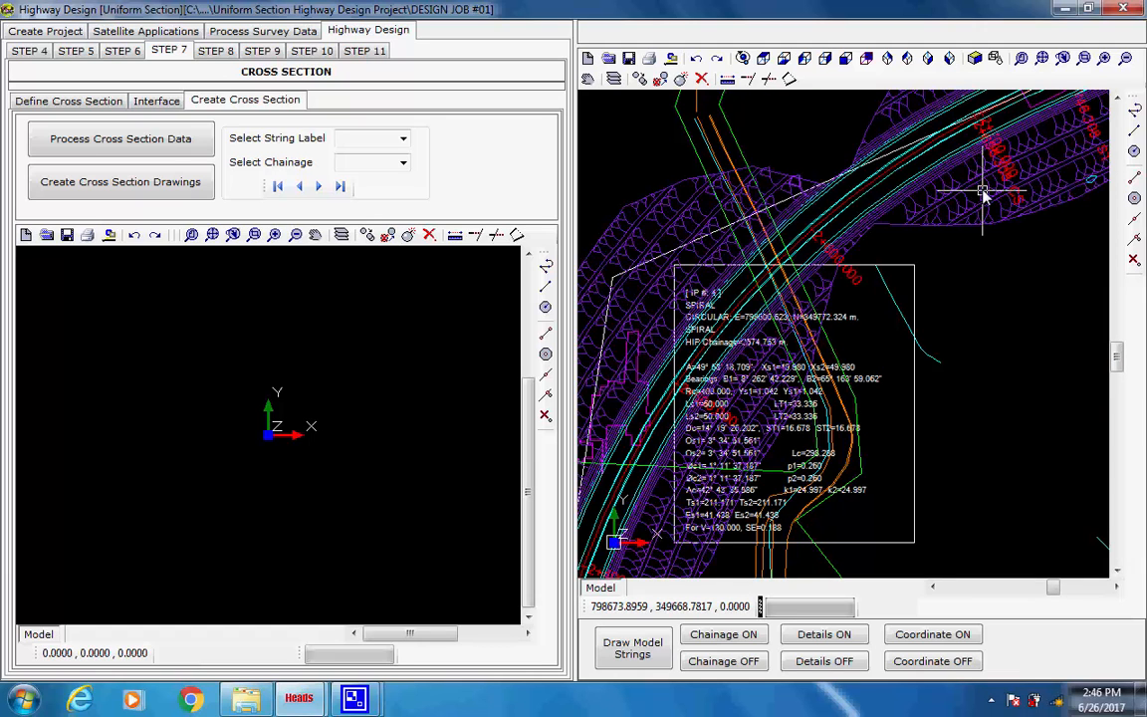
{"action": "scroll", "coordinate": [936, 256], "scroll_direction": "down", "scroll_amount": 3}
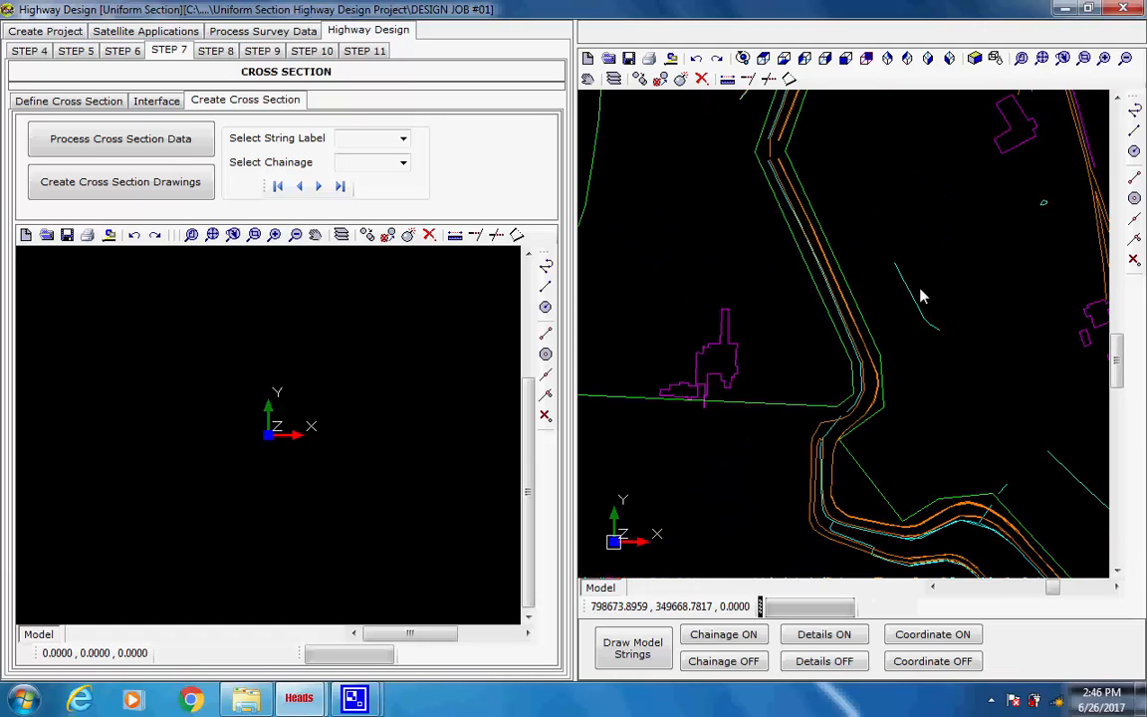
{"action": "scroll", "coordinate": [899, 331], "scroll_direction": "down", "scroll_amount": 3}
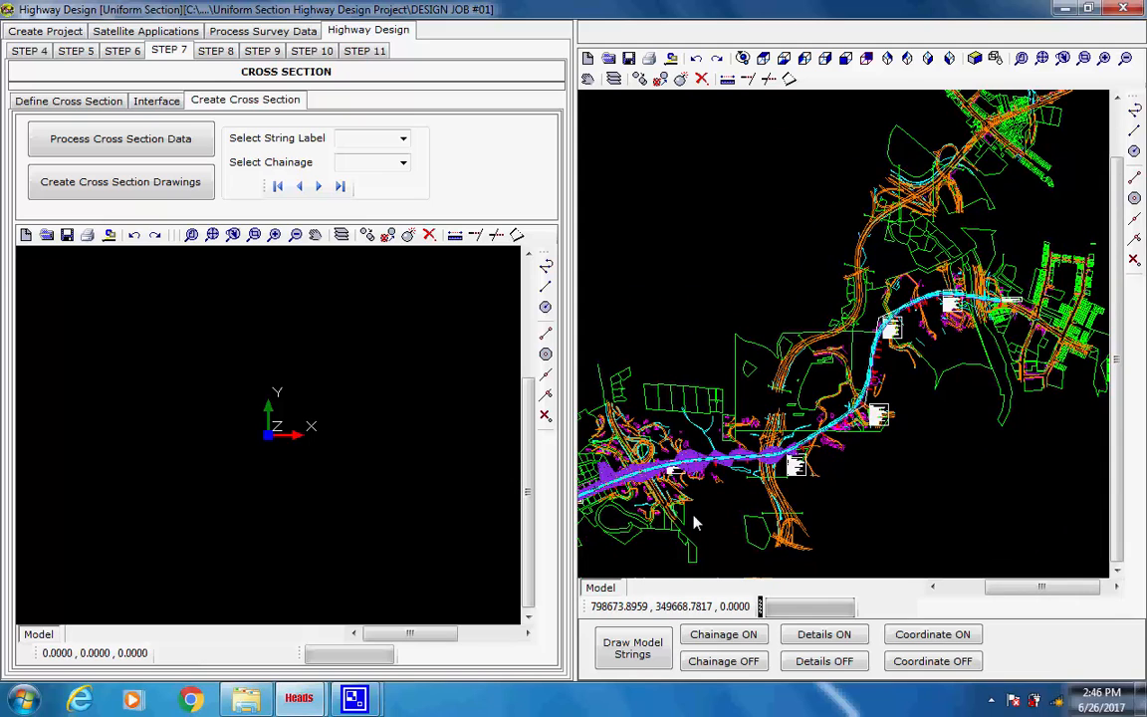
- Examine the carriageway strings and cut/fill slope hatching along the southwestern stretch of the alignment, finishing with the full plan in view
{"action": "scroll", "coordinate": [689, 510], "scroll_direction": "up", "scroll_amount": 3}
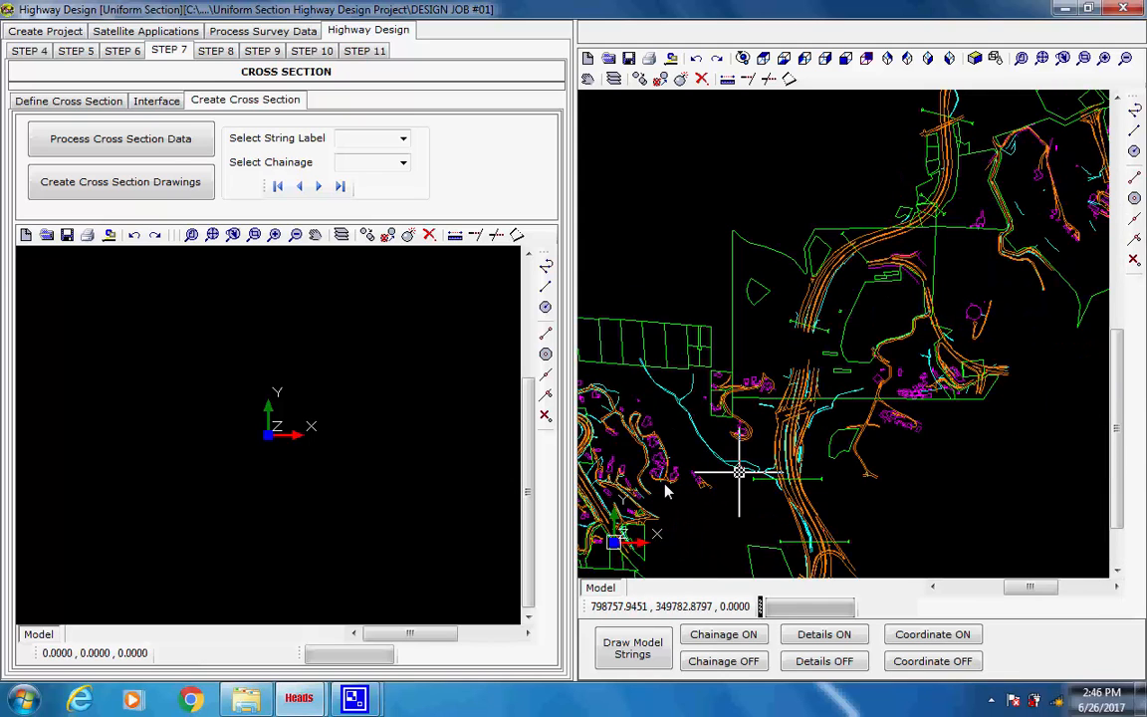
{"action": "scroll", "coordinate": [664, 483], "scroll_direction": "up", "scroll_amount": 2}
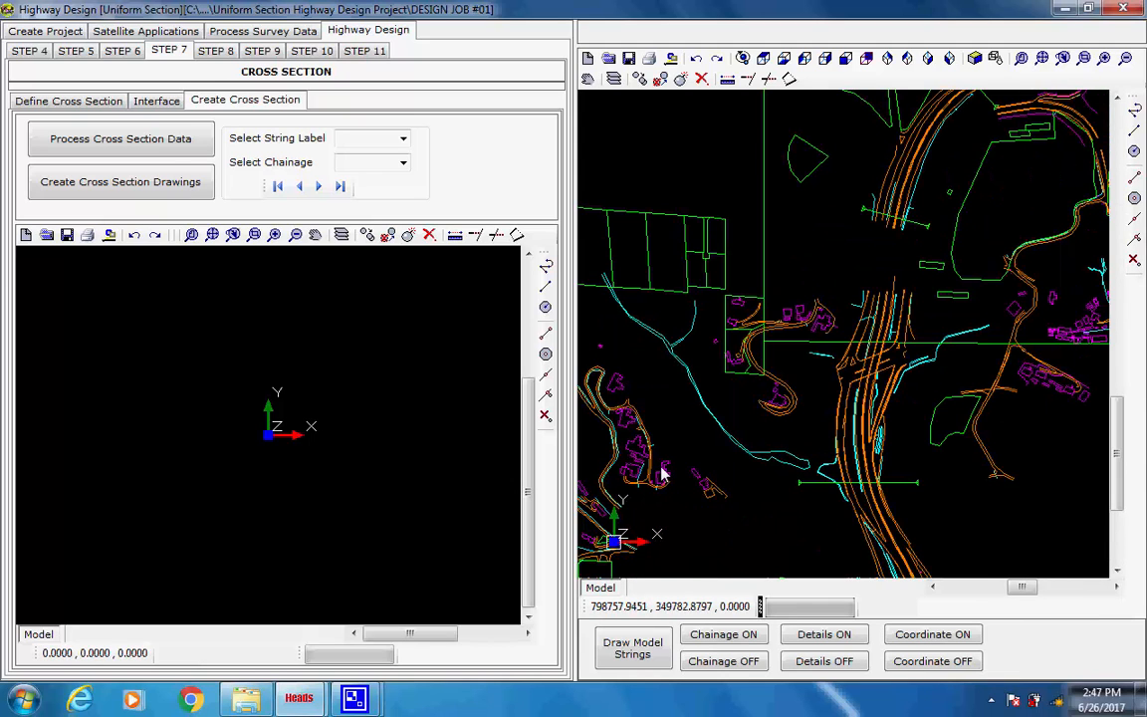
{"action": "scroll", "coordinate": [664, 475], "scroll_direction": "up", "scroll_amount": 1}
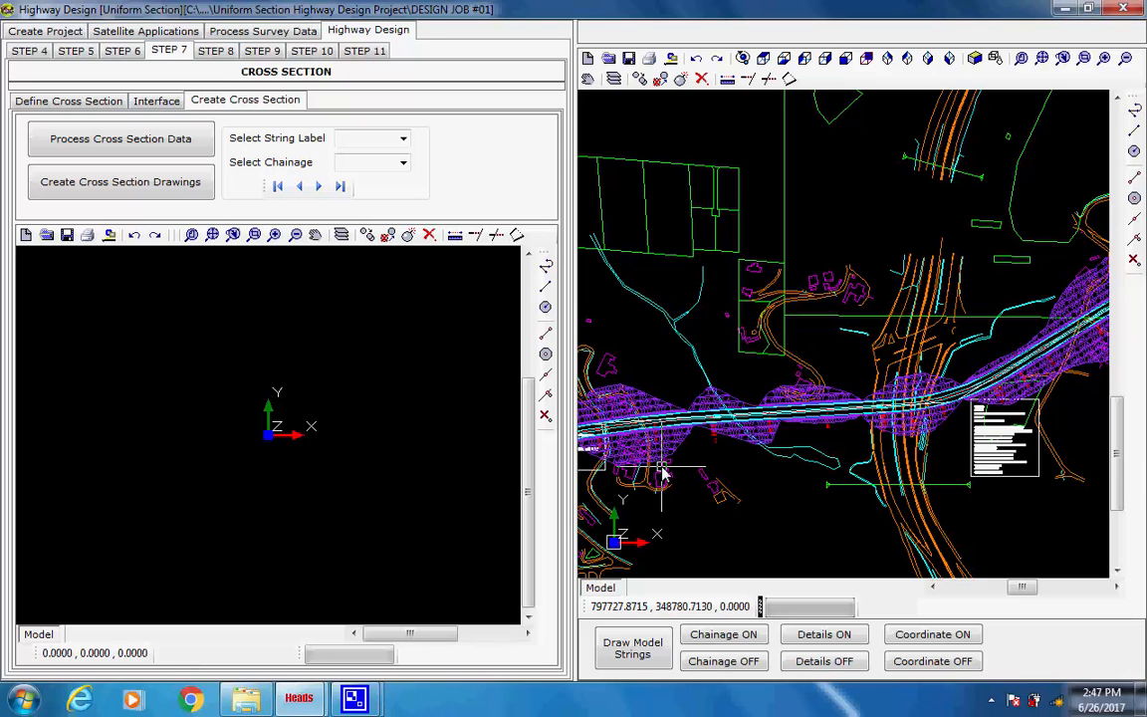
{"action": "scroll", "coordinate": [664, 445], "scroll_direction": "up", "scroll_amount": 1}
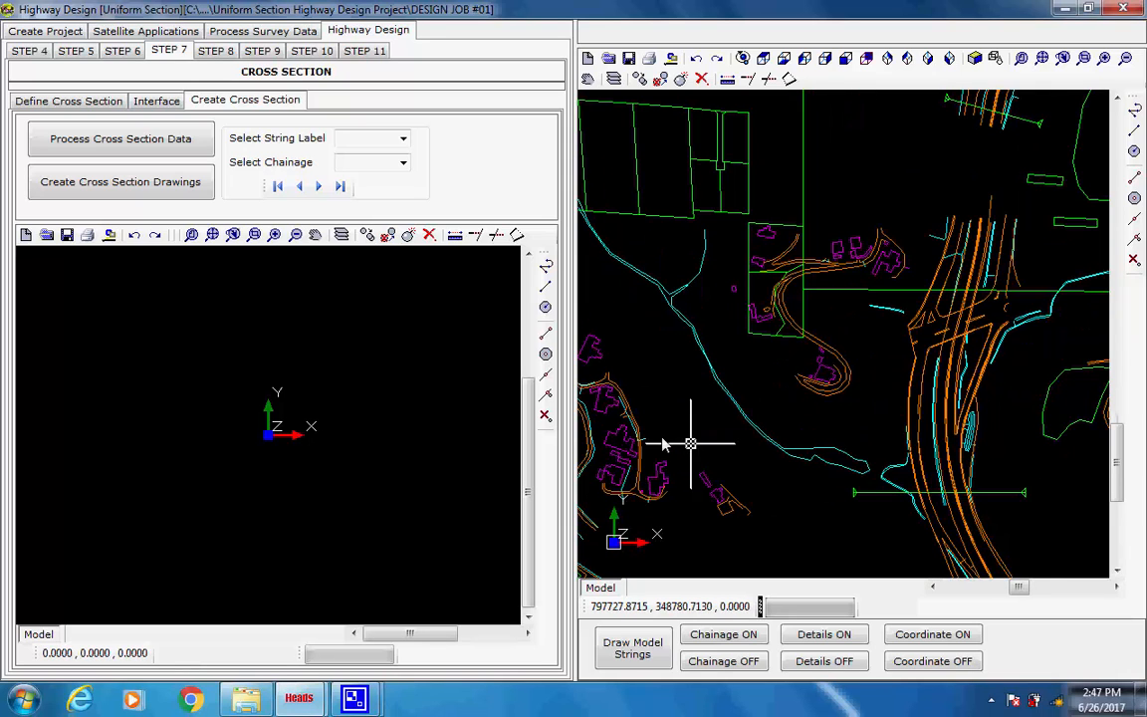
{"action": "scroll", "coordinate": [664, 445], "scroll_direction": "up", "scroll_amount": 1}
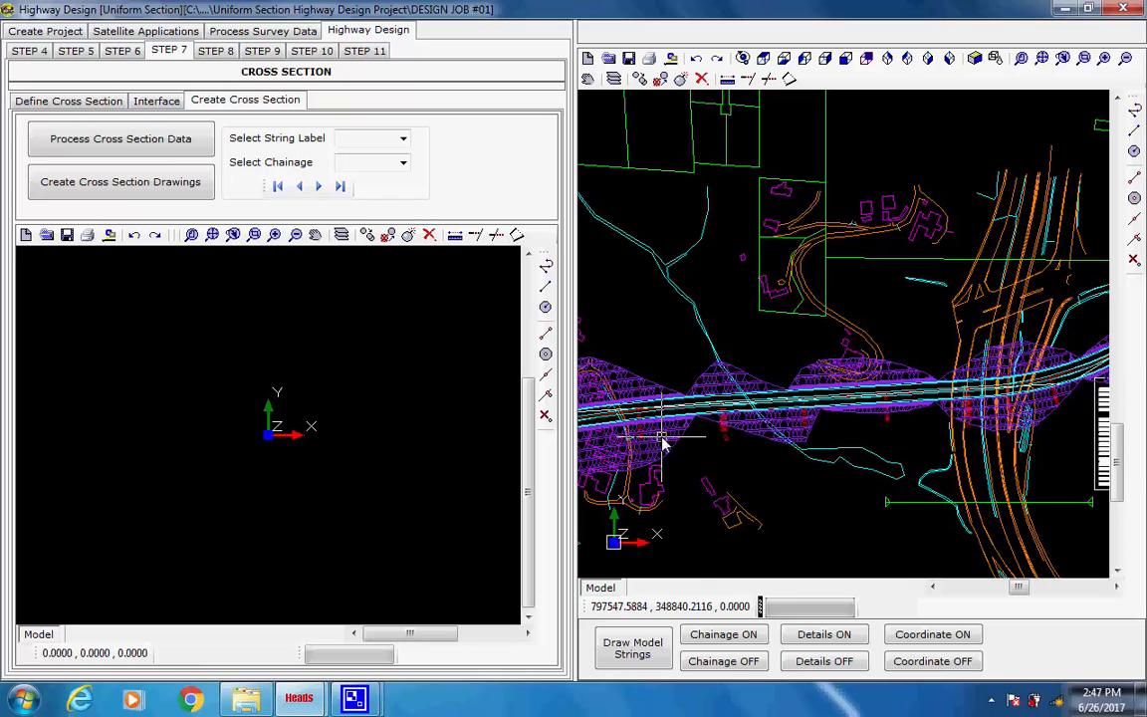
{"action": "scroll", "coordinate": [703, 445], "scroll_direction": "up", "scroll_amount": 1}
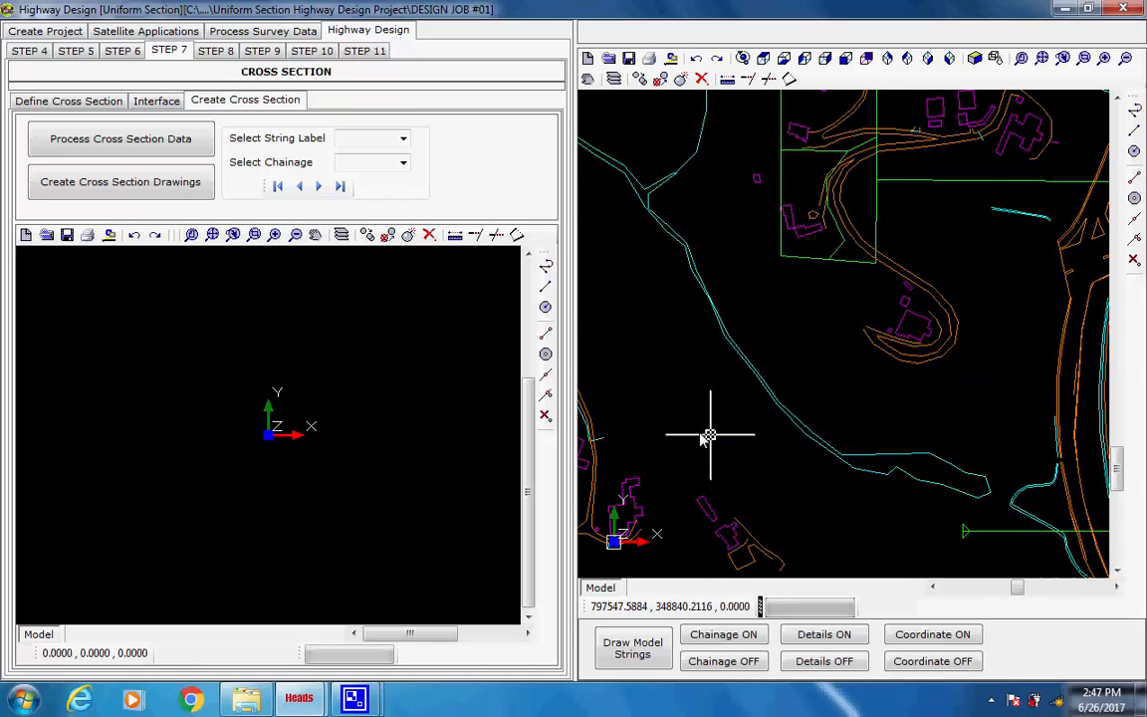
{"action": "scroll", "coordinate": [704, 438], "scroll_direction": "up", "scroll_amount": 1}
{"action": "scroll", "coordinate": [601, 436], "scroll_direction": "up", "scroll_amount": 1}
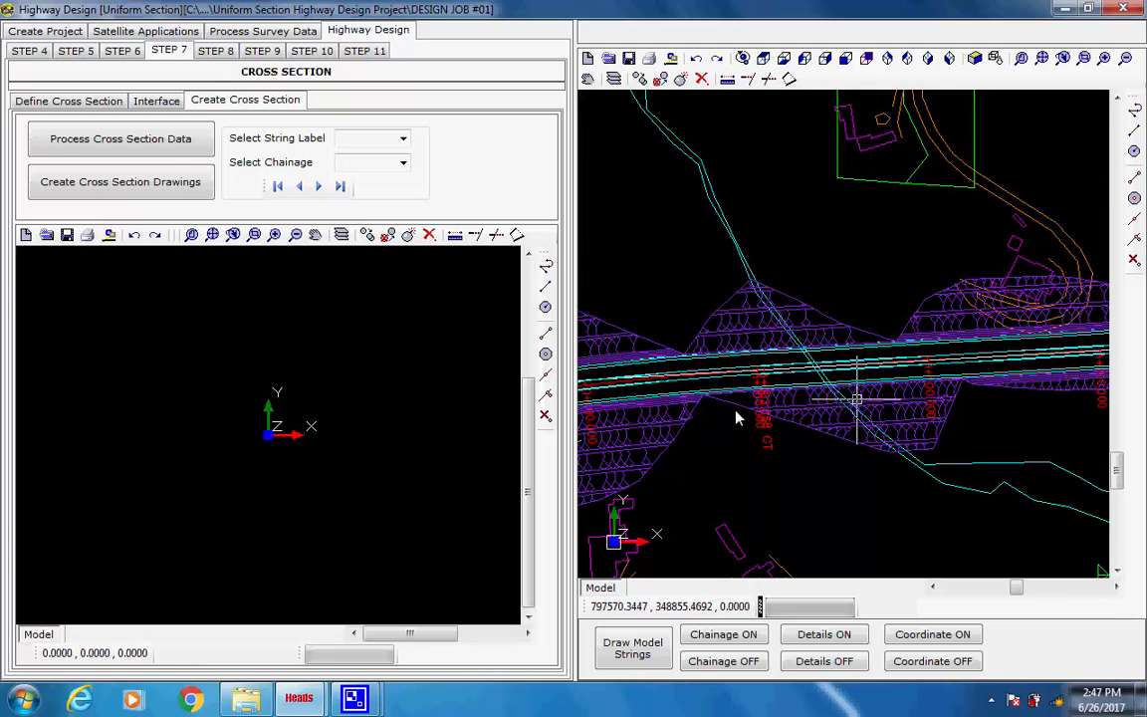
{"action": "middle_click_drag", "start_coordinate": [794, 409], "coordinate": [936, 398]}
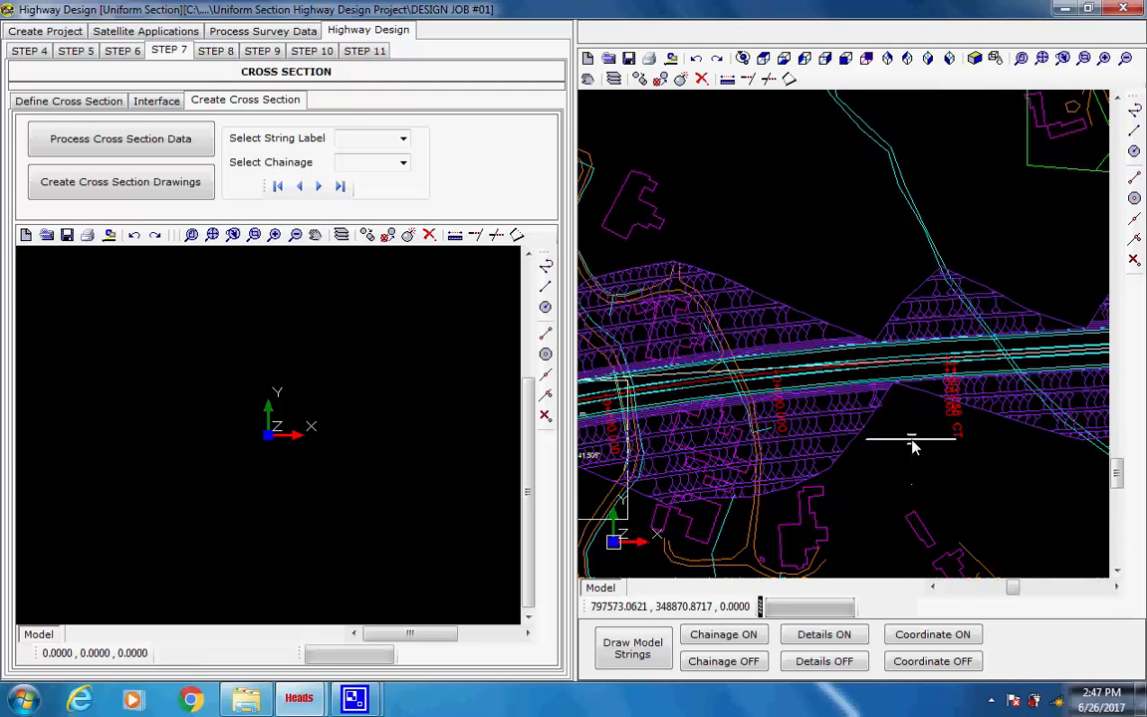
{"action": "scroll", "coordinate": [911, 443], "scroll_direction": "up", "scroll_amount": 2}
{"action": "scroll", "coordinate": [910, 445], "scroll_direction": "up", "scroll_amount": 1}
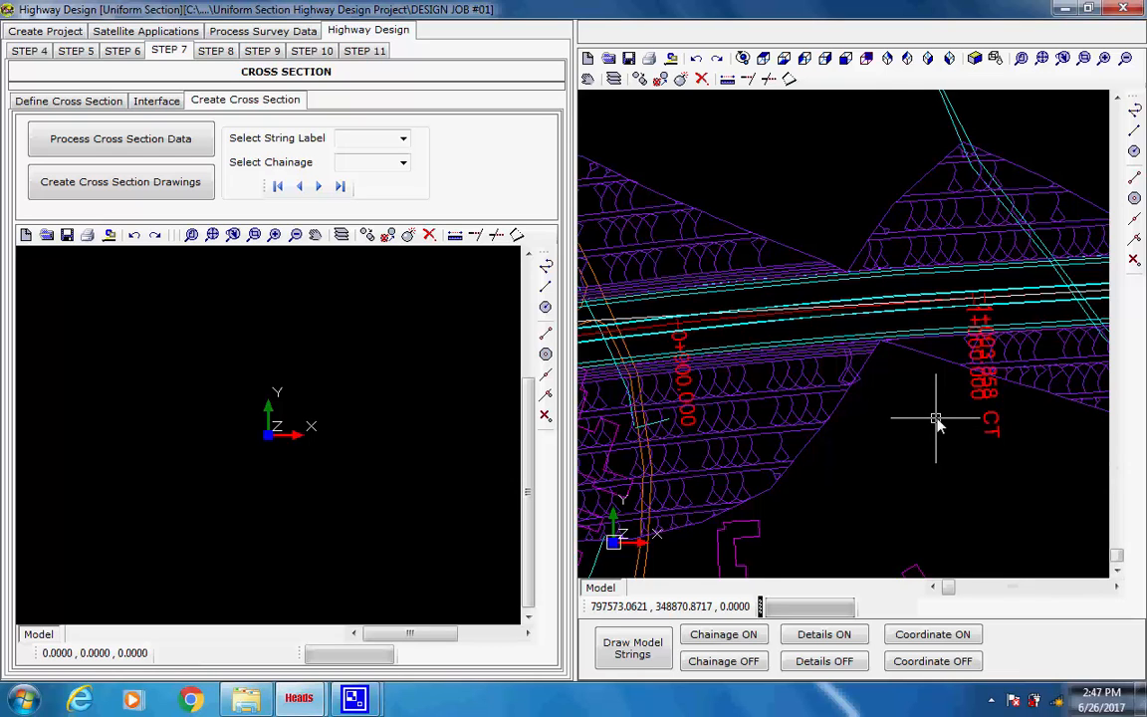
{"action": "scroll", "coordinate": [936, 419], "scroll_direction": "down", "scroll_amount": 4}
{"action": "scroll", "coordinate": [896, 243], "scroll_direction": "down", "scroll_amount": 2}
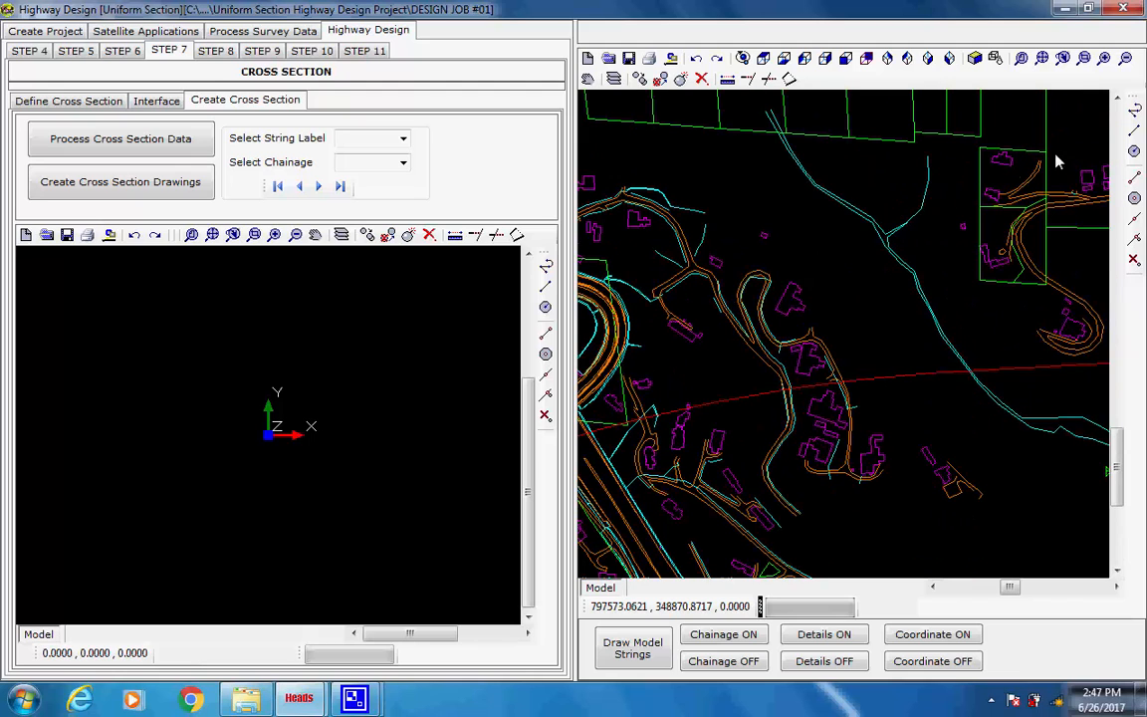
{"action": "left_click", "coordinate": [1041, 58]}
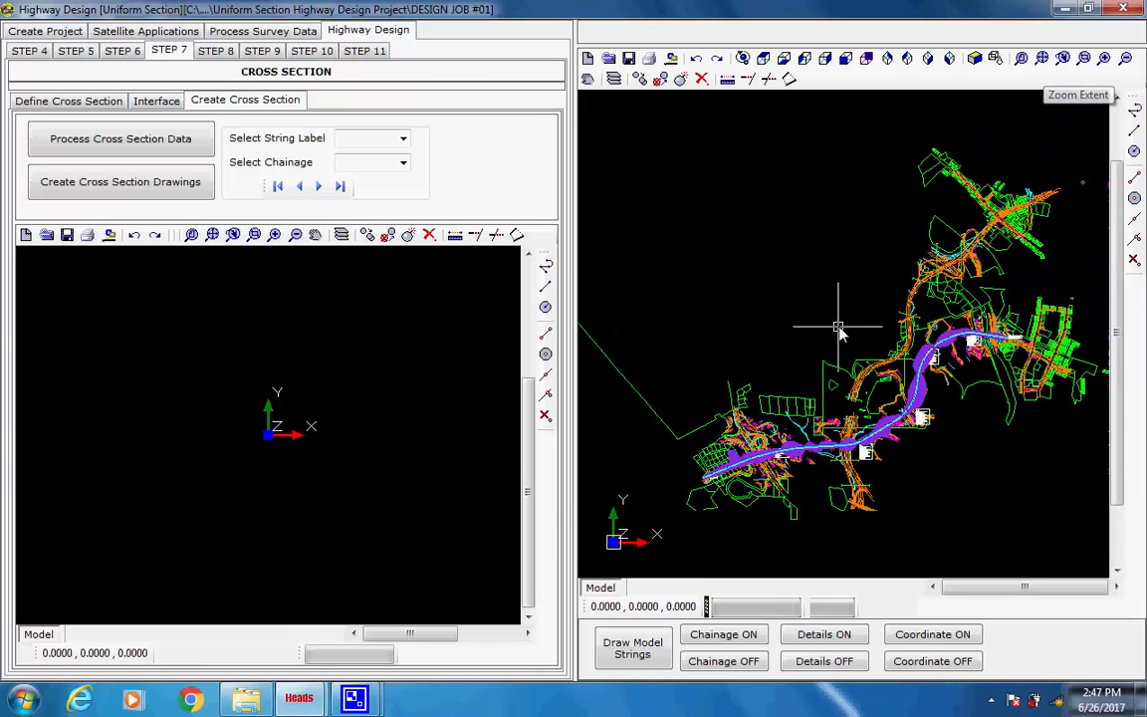
- Create the cross section drawings and display the section of string I001 at chainage 400
{"action": "left_click", "coordinate": [127, 185]}
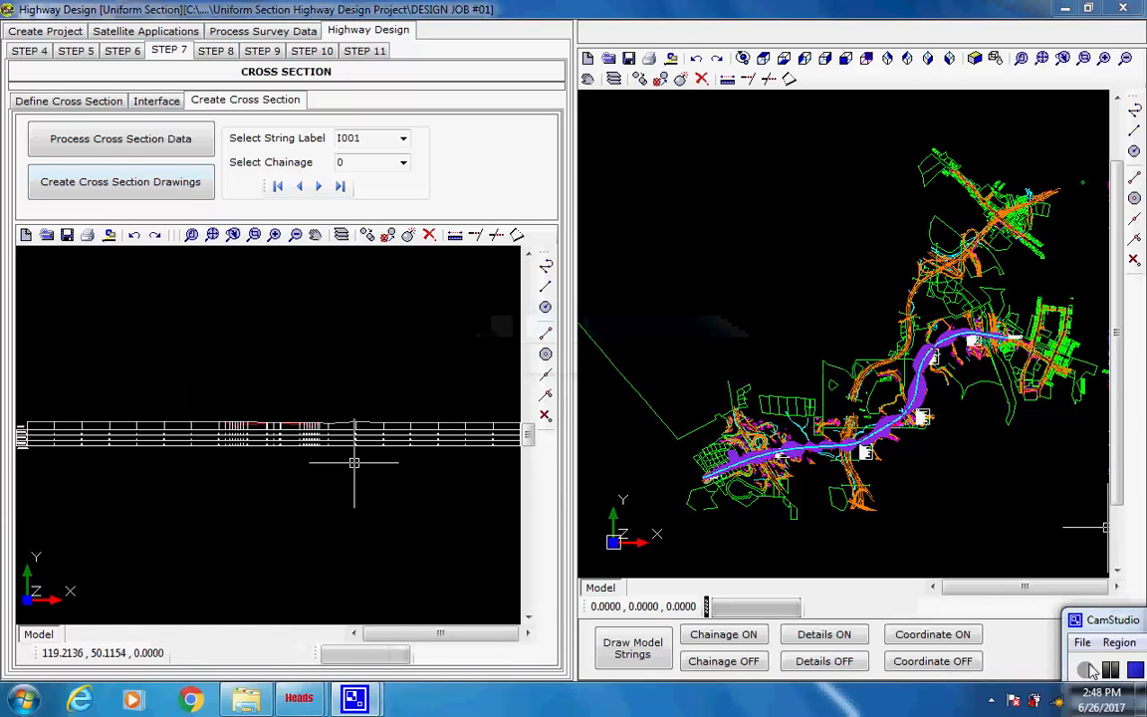
{"action": "left_click", "coordinate": [403, 166]}
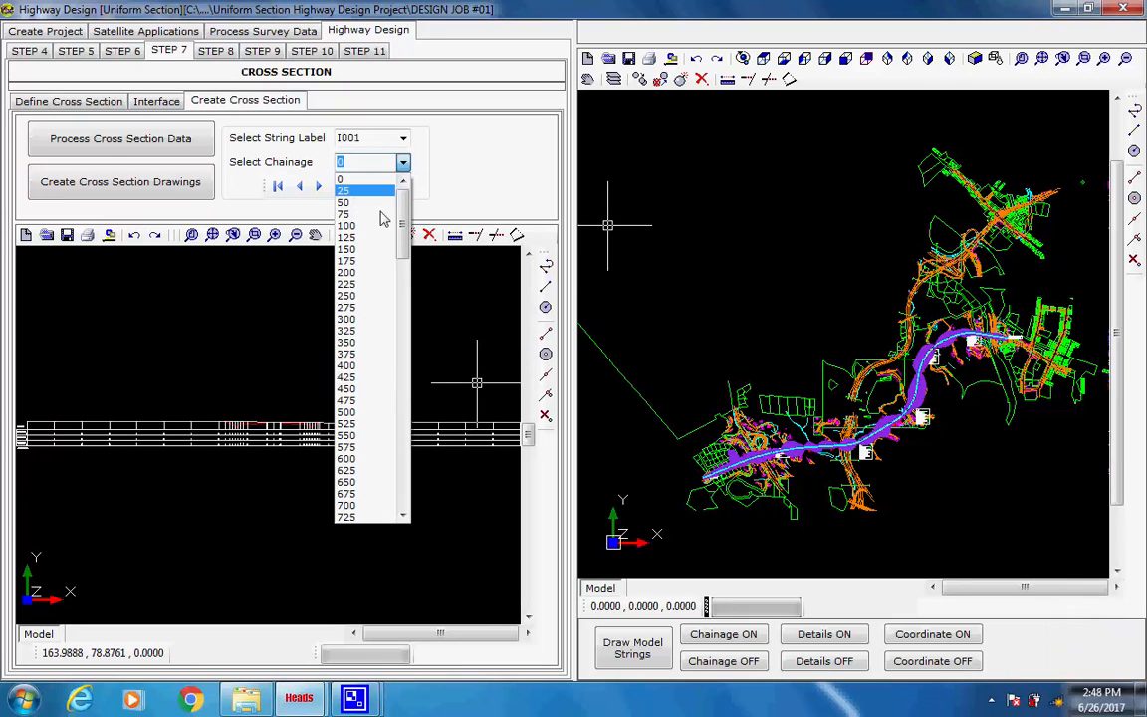
{"action": "left_click", "coordinate": [351, 366]}
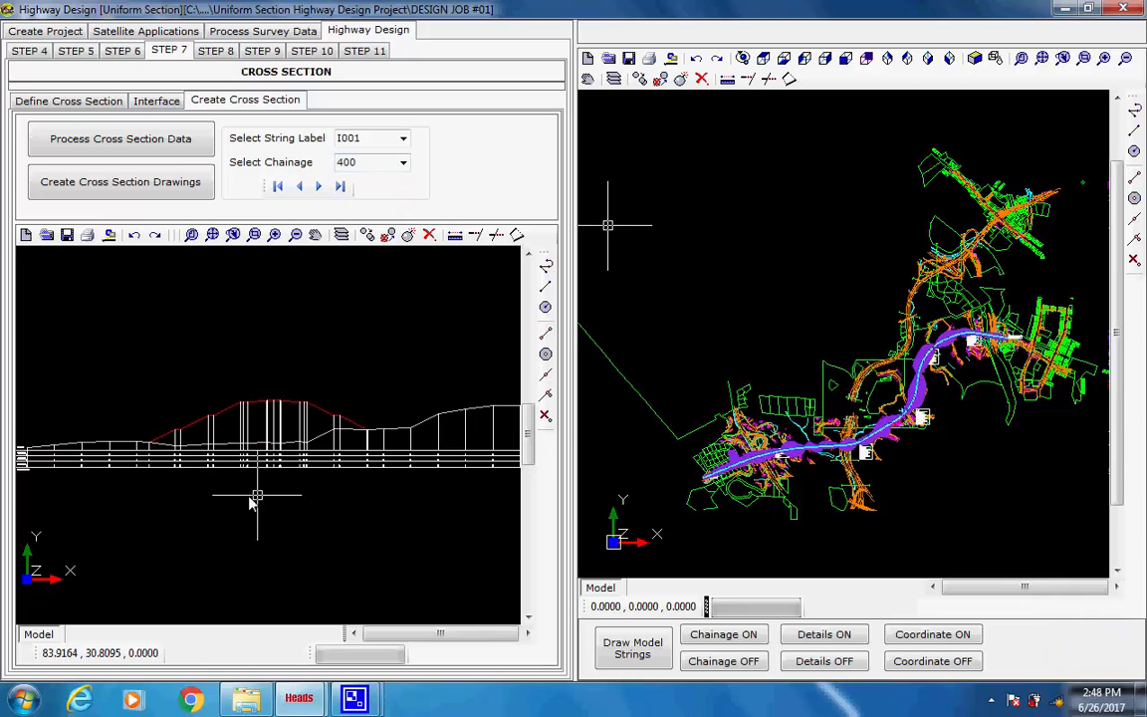
- Examine the proposed levels, existing levels and offset distances in the table of the chainage 400 cross section
{"action": "scroll", "coordinate": [214, 463], "scroll_direction": "up", "scroll_amount": 3}
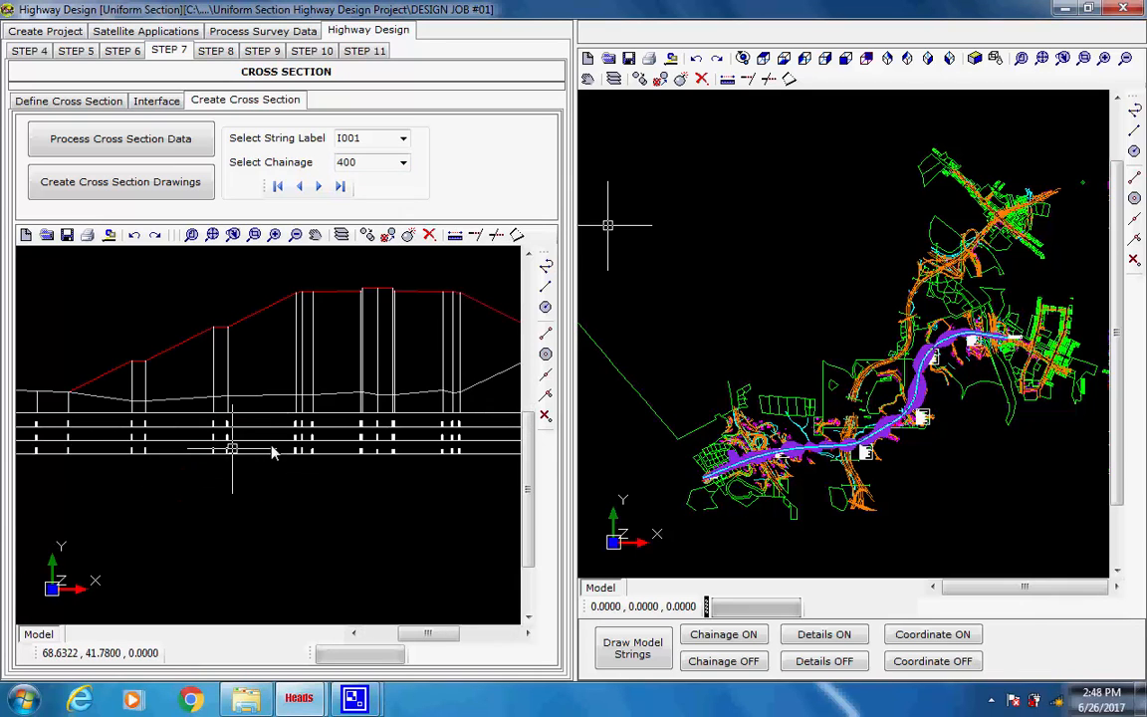
{"action": "scroll", "coordinate": [428, 403], "scroll_direction": "up", "scroll_amount": 5}
{"action": "scroll", "coordinate": [441, 412], "scroll_direction": "up", "scroll_amount": 2}
{"action": "scroll", "coordinate": [427, 435], "scroll_direction": "down", "scroll_amount": 6}
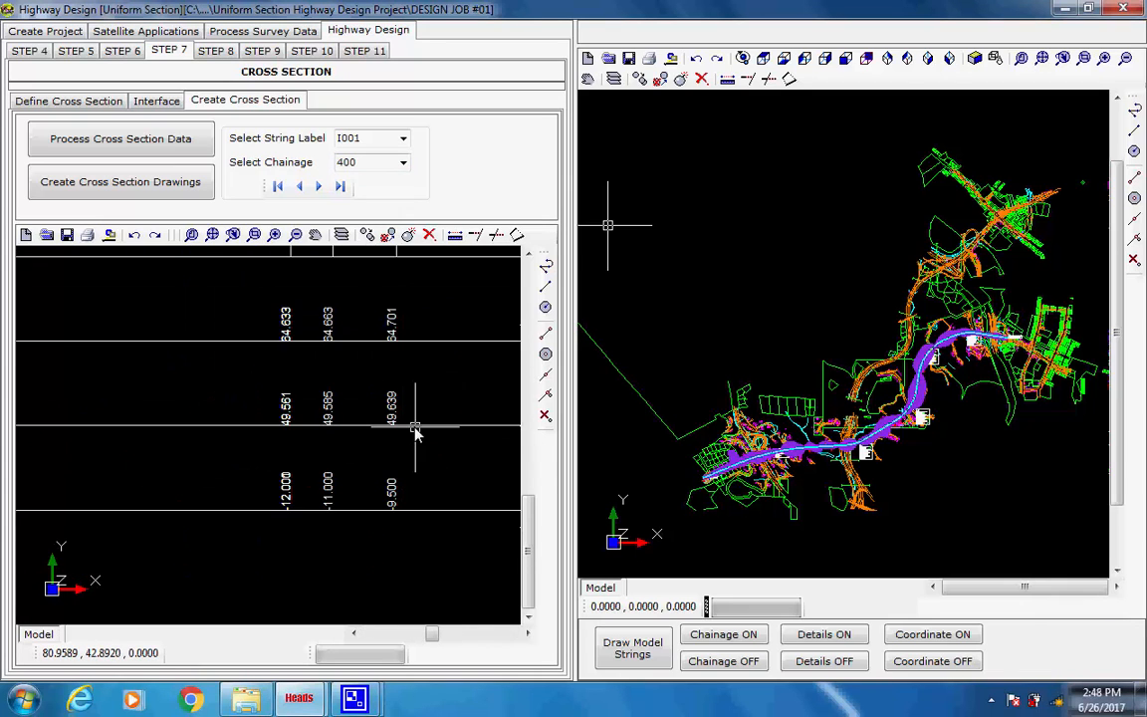
{"action": "middle_click_drag", "start_coordinate": [149, 409], "coordinate": [445, 439]}
{"action": "middle_click_drag", "start_coordinate": [160, 442], "coordinate": [427, 445]}
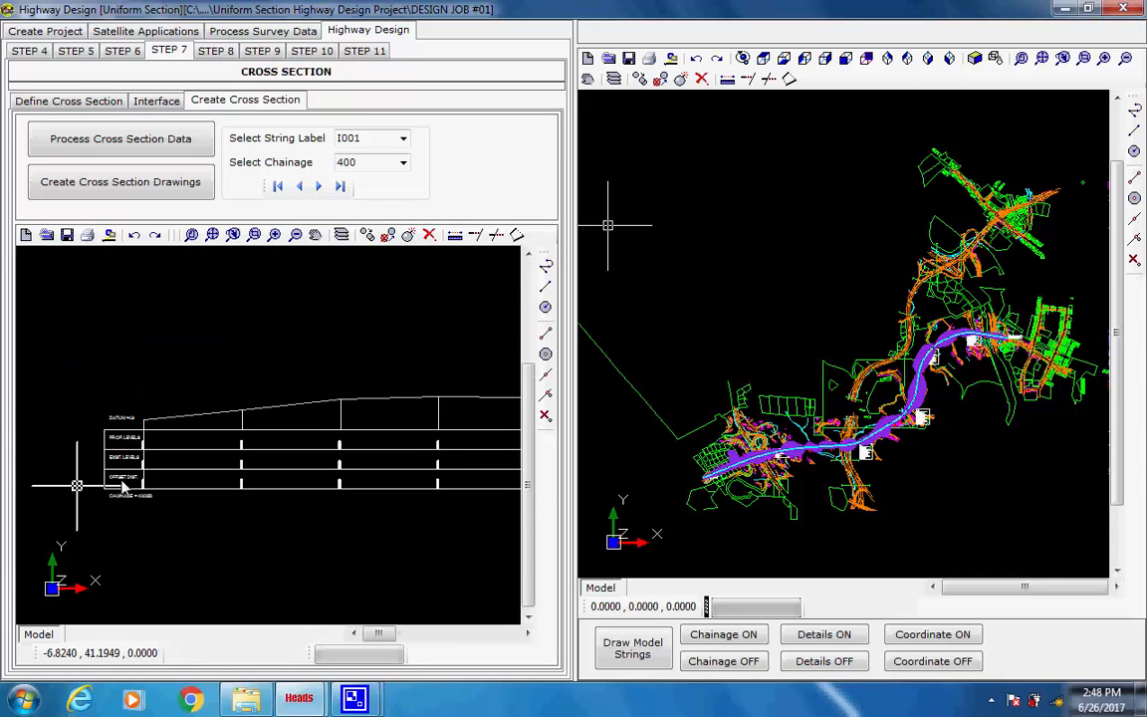
{"action": "scroll", "coordinate": [78, 487], "scroll_direction": "up", "scroll_amount": 4}
{"action": "scroll", "coordinate": [127, 509], "scroll_direction": "up", "scroll_amount": 3}
{"action": "scroll", "coordinate": [207, 398], "scroll_direction": "down", "scroll_amount": 2}
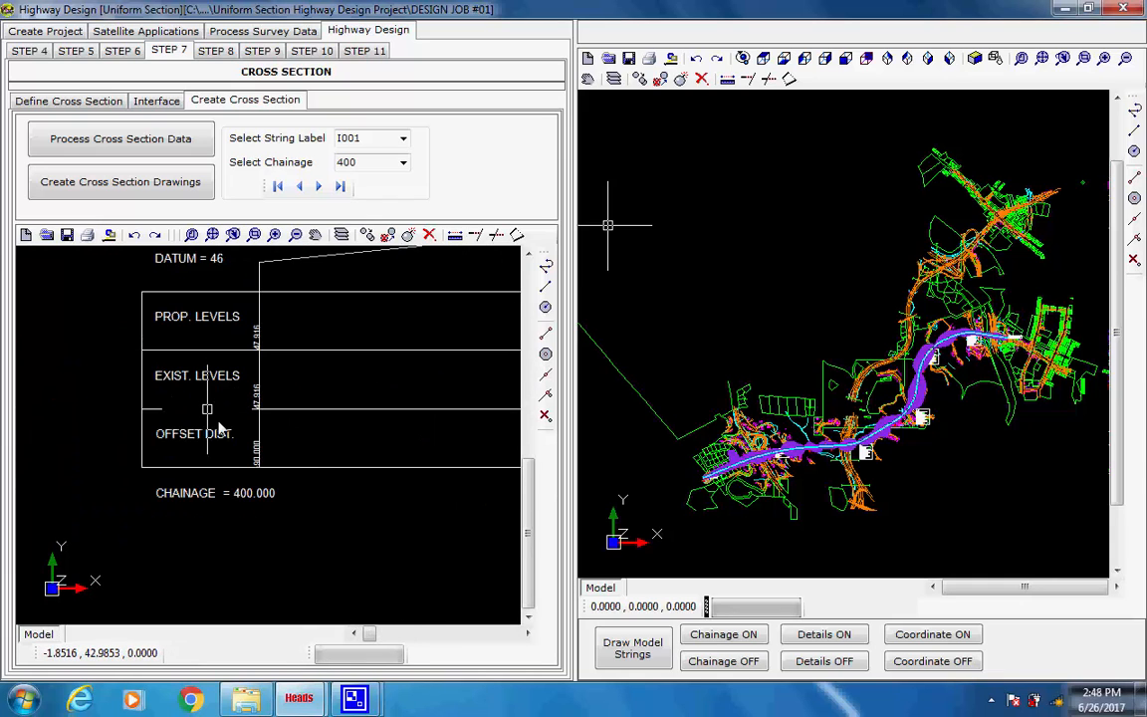
{"action": "scroll", "coordinate": [210, 438], "scroll_direction": "down", "scroll_amount": 5}
{"action": "scroll", "coordinate": [239, 376], "scroll_direction": "up", "scroll_amount": 3}
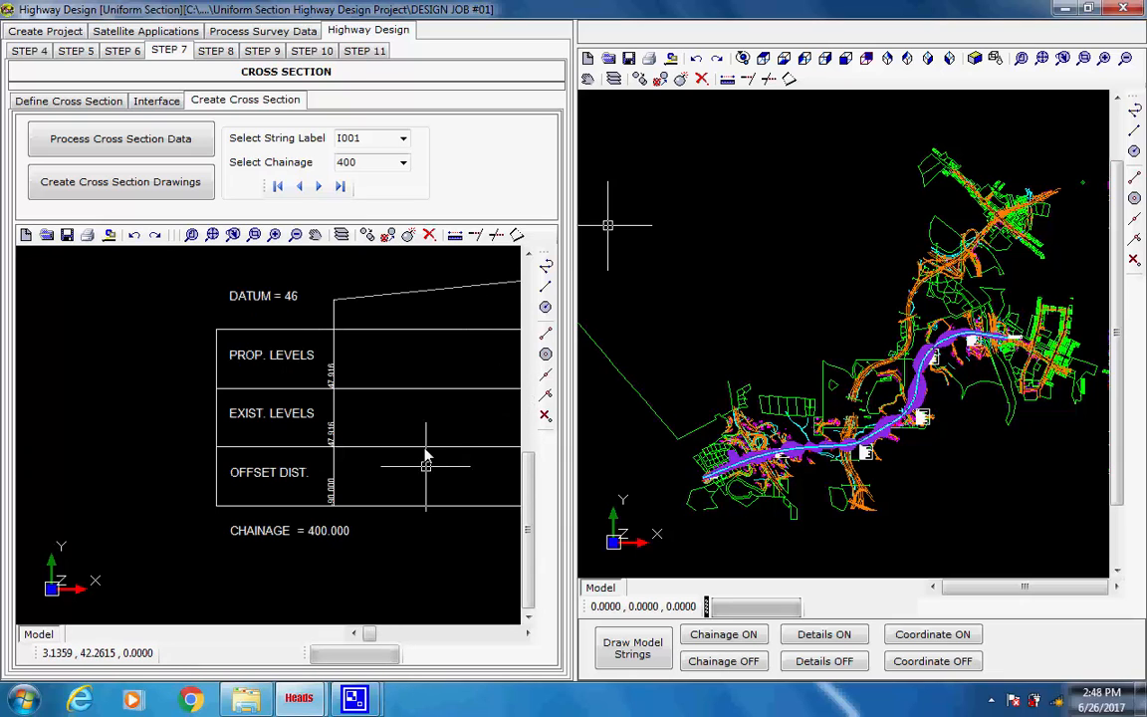
- Examine the existing ground line and the proposed embankment profile across the chainage 400 section
{"action": "scroll", "coordinate": [425, 449], "scroll_direction": "down", "scroll_amount": 3}
{"action": "scroll", "coordinate": [446, 392], "scroll_direction": "down", "scroll_amount": 2}
{"action": "middle_click_drag", "start_coordinate": [448, 391], "coordinate": [200, 425]}
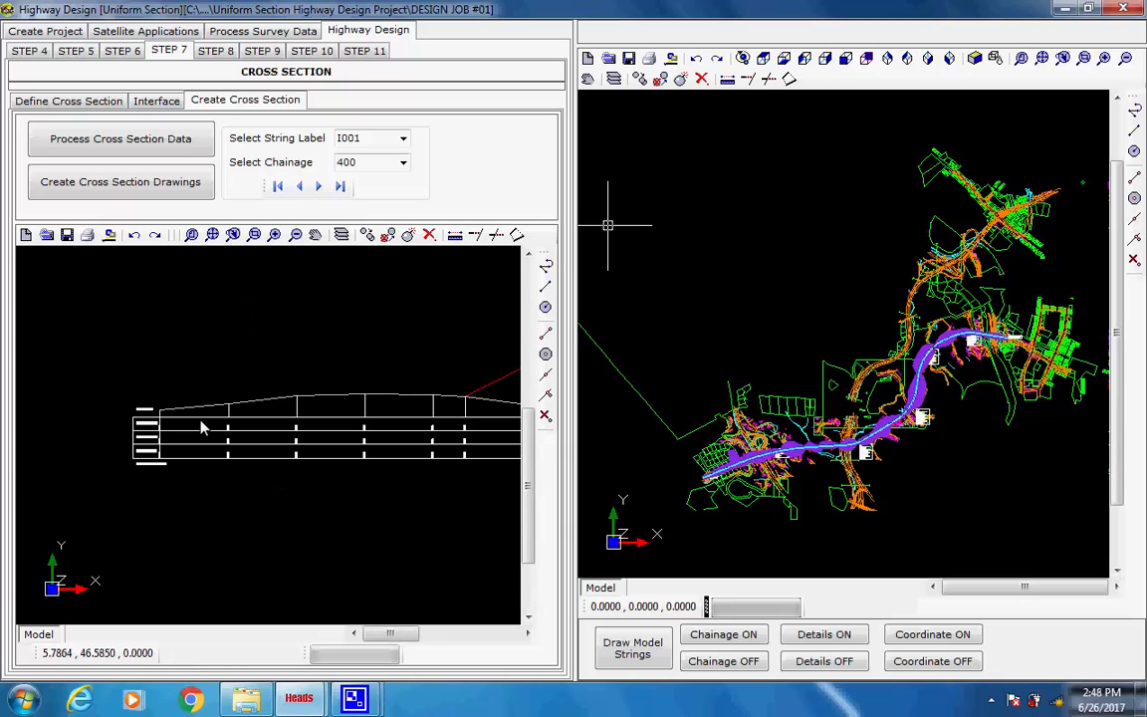
{"action": "scroll", "coordinate": [414, 432], "scroll_direction": "down", "scroll_amount": 2}
{"action": "middle_click_drag", "start_coordinate": [407, 423], "coordinate": [219, 426]}
{"action": "scroll", "coordinate": [335, 424], "scroll_direction": "down", "scroll_amount": 2}
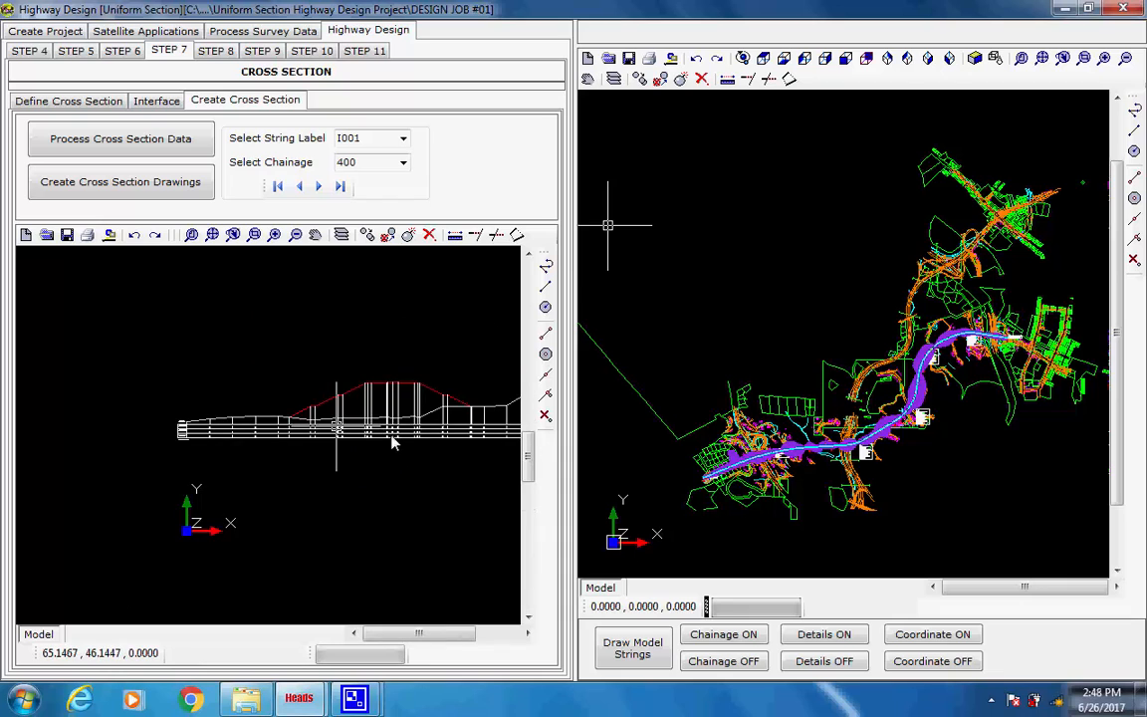
{"action": "middle_click_drag", "start_coordinate": [392, 435], "coordinate": [302, 440]}
{"action": "scroll", "coordinate": [278, 423], "scroll_direction": "up", "scroll_amount": 2}
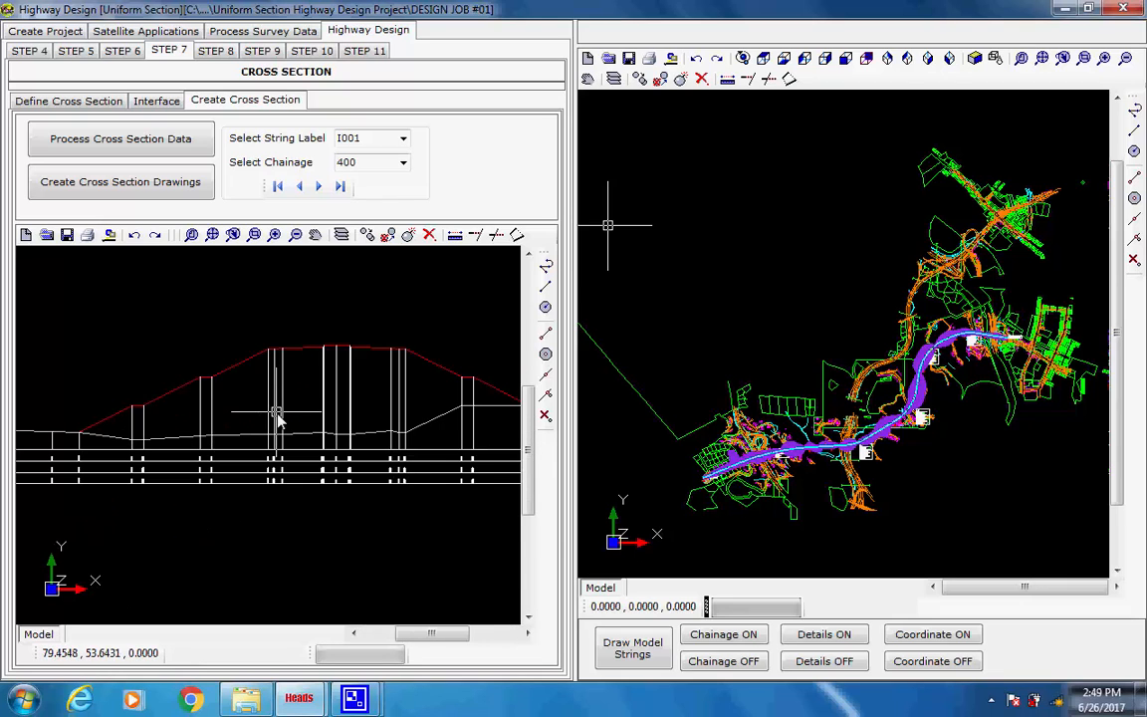
- Display the I001 cross section at chainage 800 and examine its levels and offsets around the centreline
{"action": "left_click", "coordinate": [404, 167]}
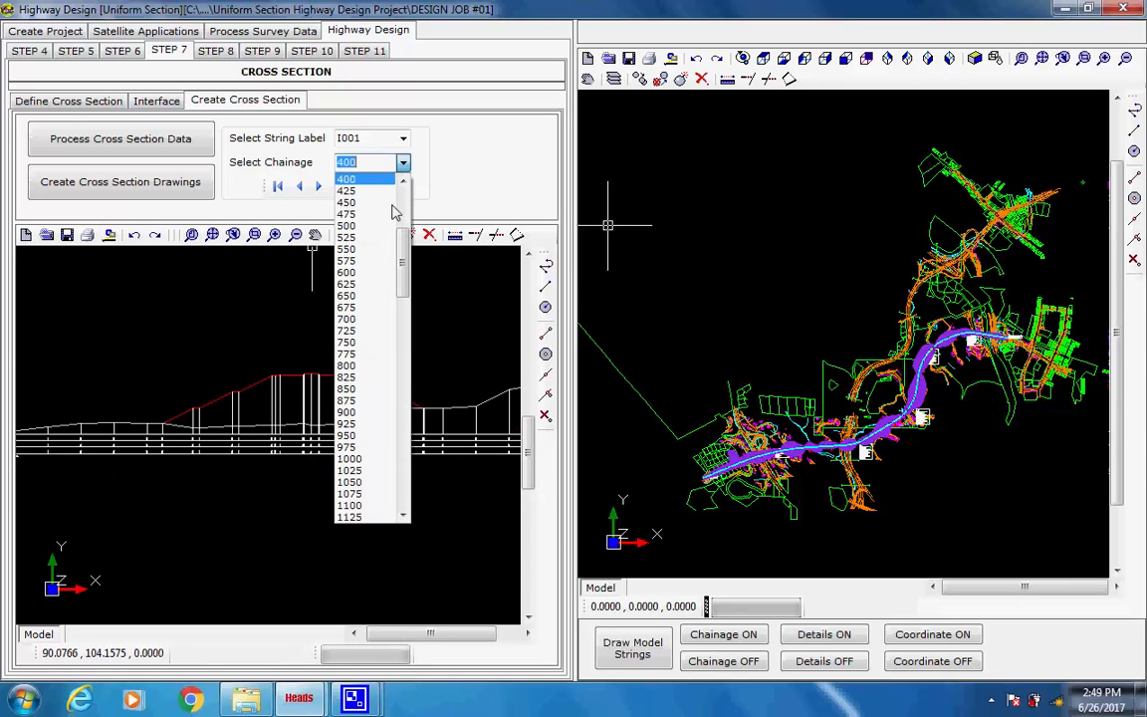
{"action": "left_click", "coordinate": [363, 368]}
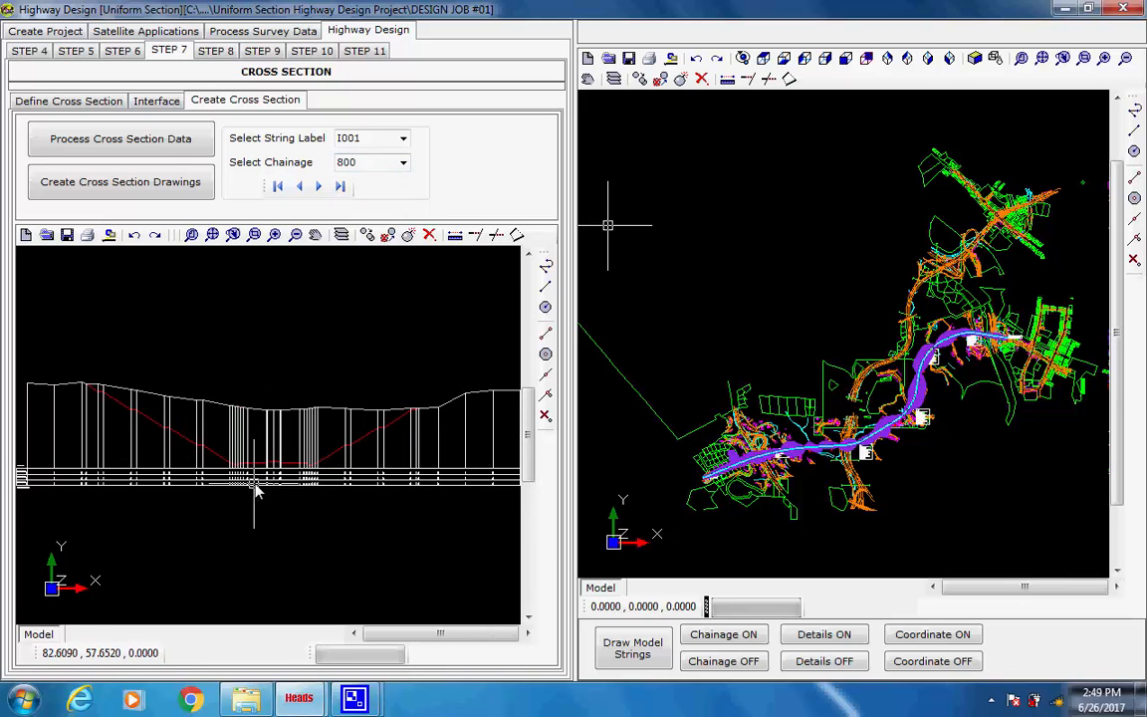
{"action": "scroll", "coordinate": [257, 488], "scroll_direction": "up", "scroll_amount": 3}
{"action": "scroll", "coordinate": [310, 493], "scroll_direction": "up", "scroll_amount": 2}
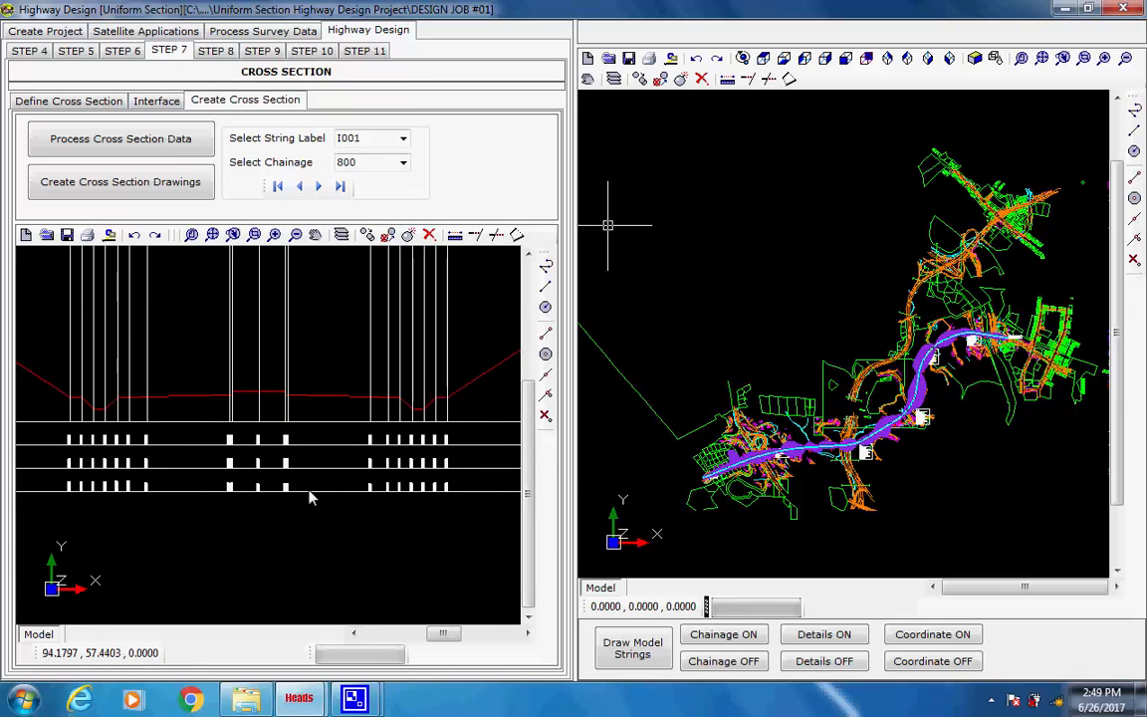
{"action": "scroll", "coordinate": [255, 498], "scroll_direction": "up", "scroll_amount": 2}
{"action": "scroll", "coordinate": [303, 373], "scroll_direction": "down", "scroll_amount": 3}
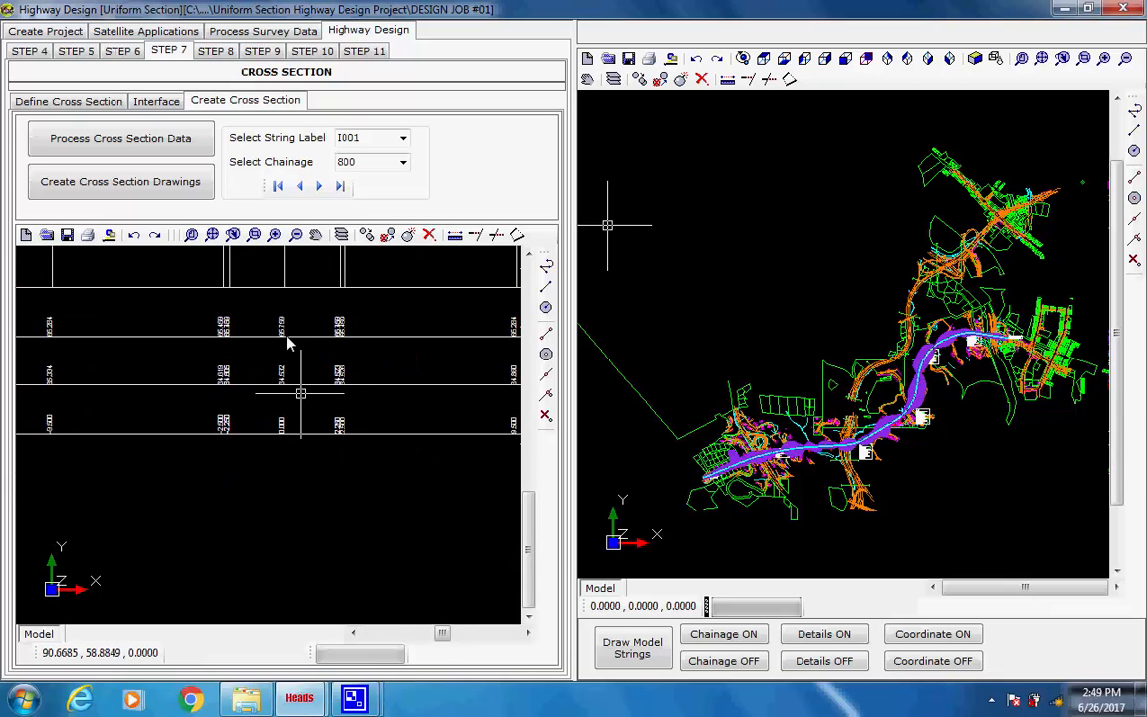
- Examine the overall shape of the chainage 800 cross section, from the level table up to the full drawing
{"action": "scroll", "coordinate": [318, 360], "scroll_direction": "down", "scroll_amount": 2}
{"action": "scroll", "coordinate": [316, 348], "scroll_direction": "down", "scroll_amount": 2}
{"action": "middle_click_drag", "start_coordinate": [308, 410], "coordinate": [300, 538]}
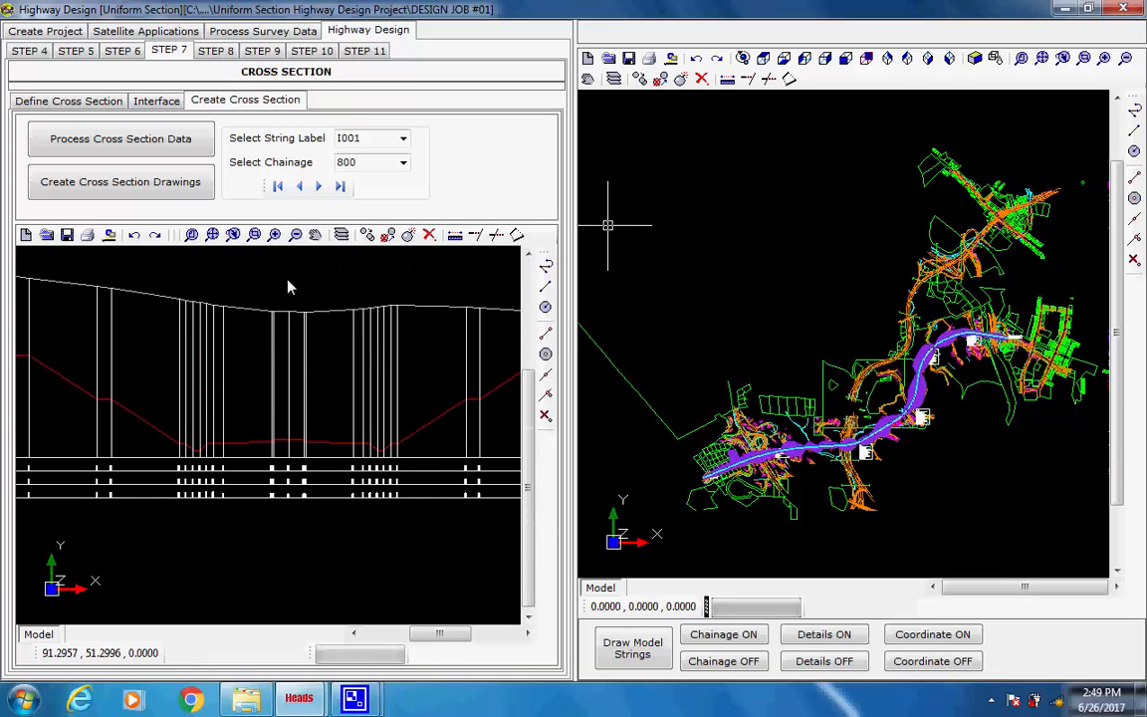
{"action": "left_click", "coordinate": [232, 234]}
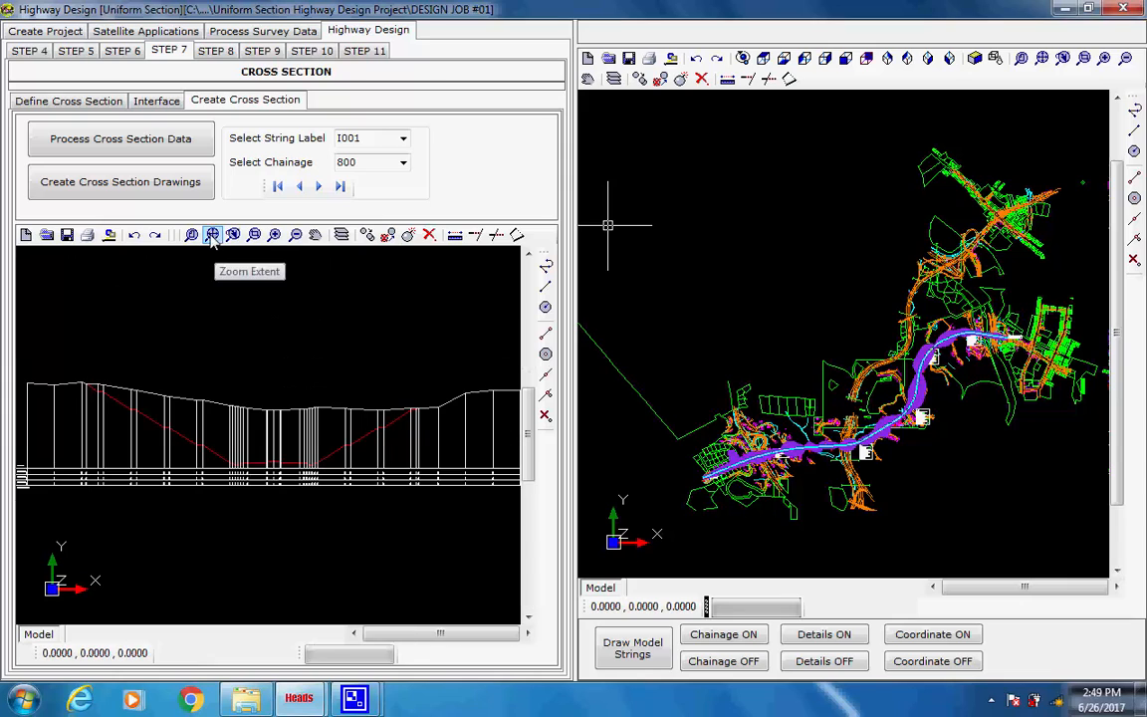
- Define the main road's left and right carriageway pavement layers (BC, DBM, WMM) from the default data and save them
{"action": "left_click", "coordinate": [214, 51]}
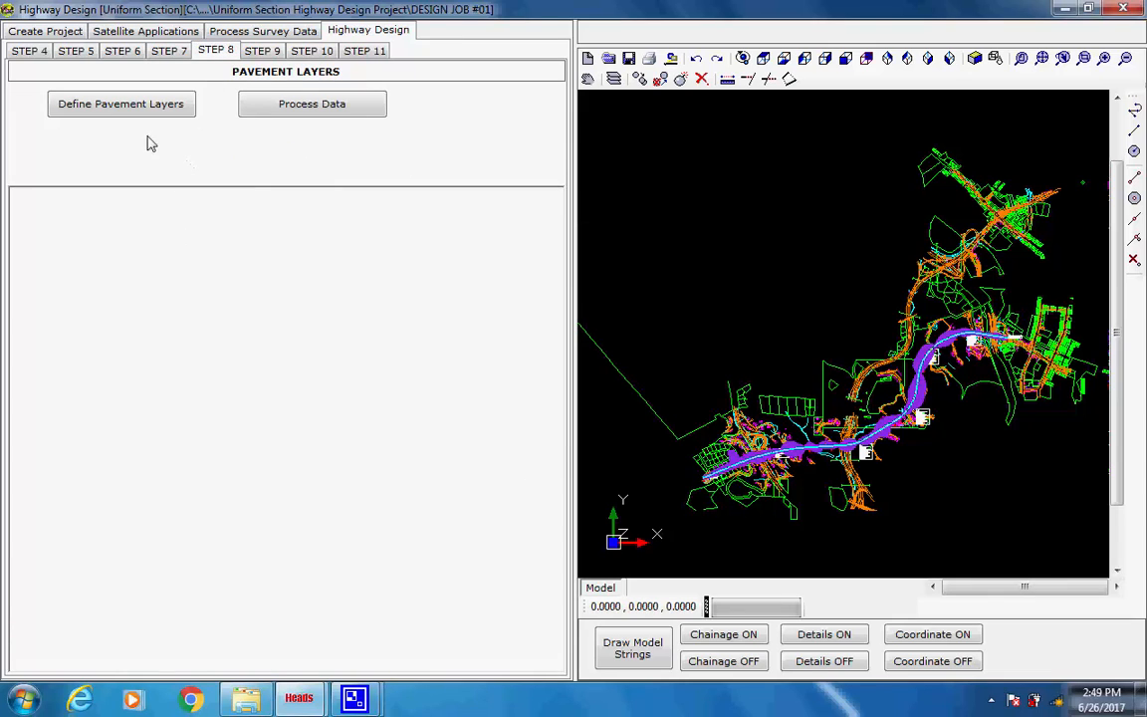
{"action": "left_click", "coordinate": [102, 109]}
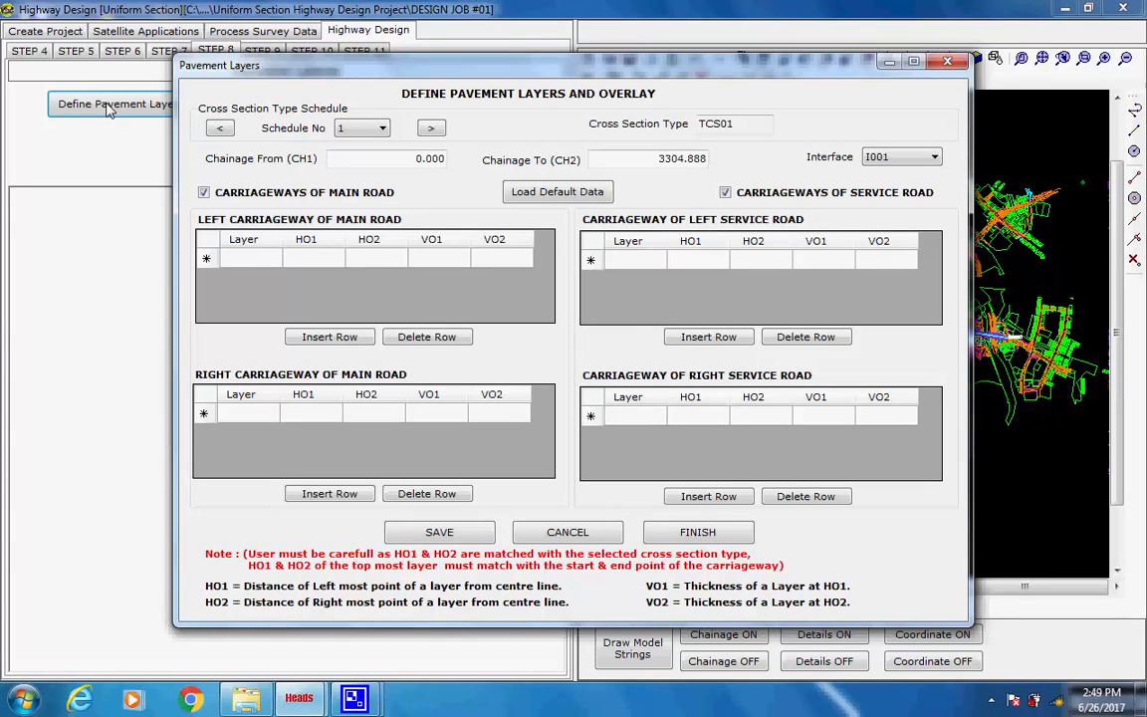
{"action": "left_click", "coordinate": [520, 197]}
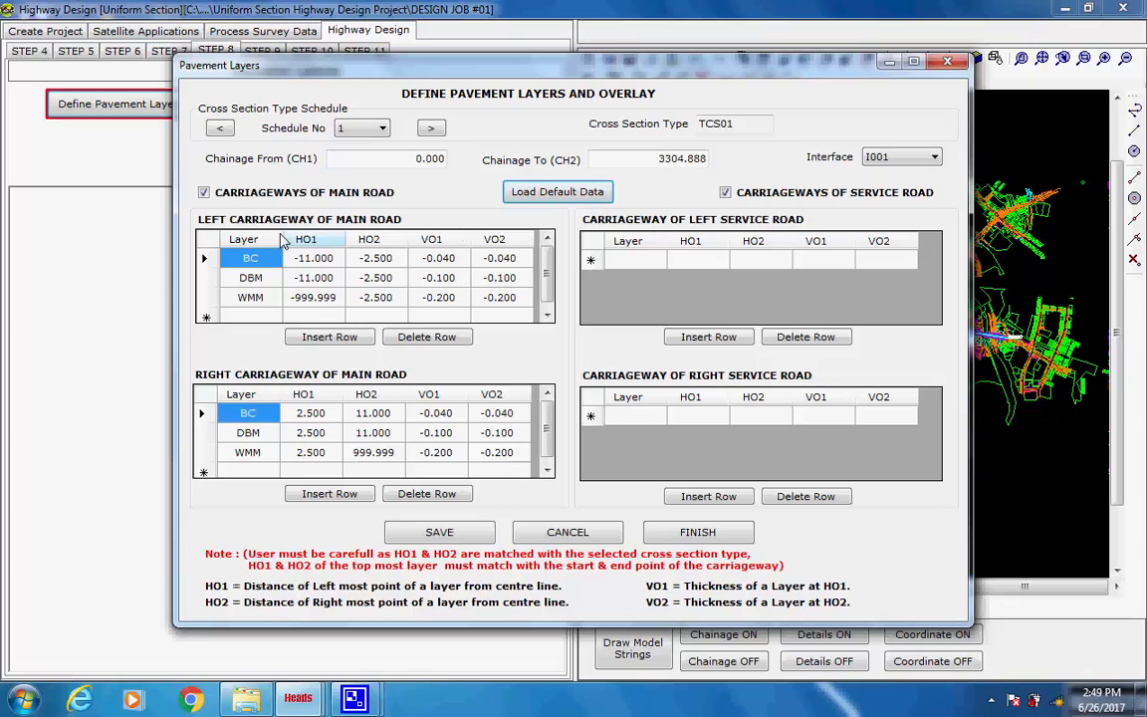
{"action": "left_click", "coordinate": [439, 535]}
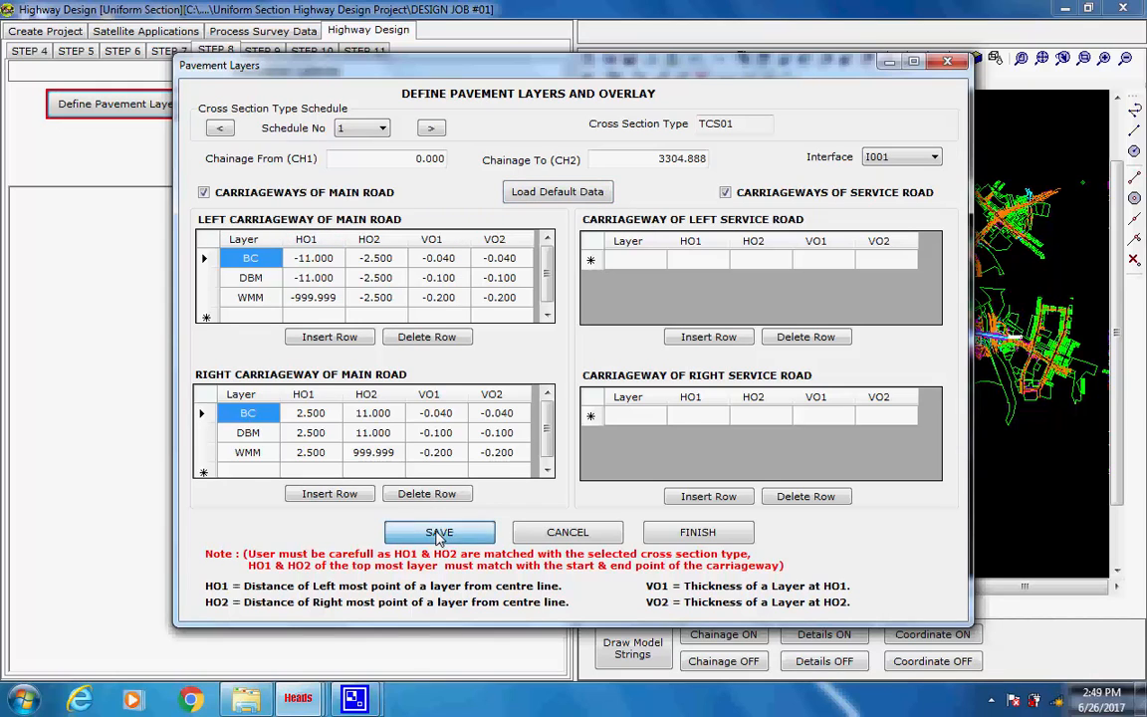
{"action": "left_click", "coordinate": [625, 414]}
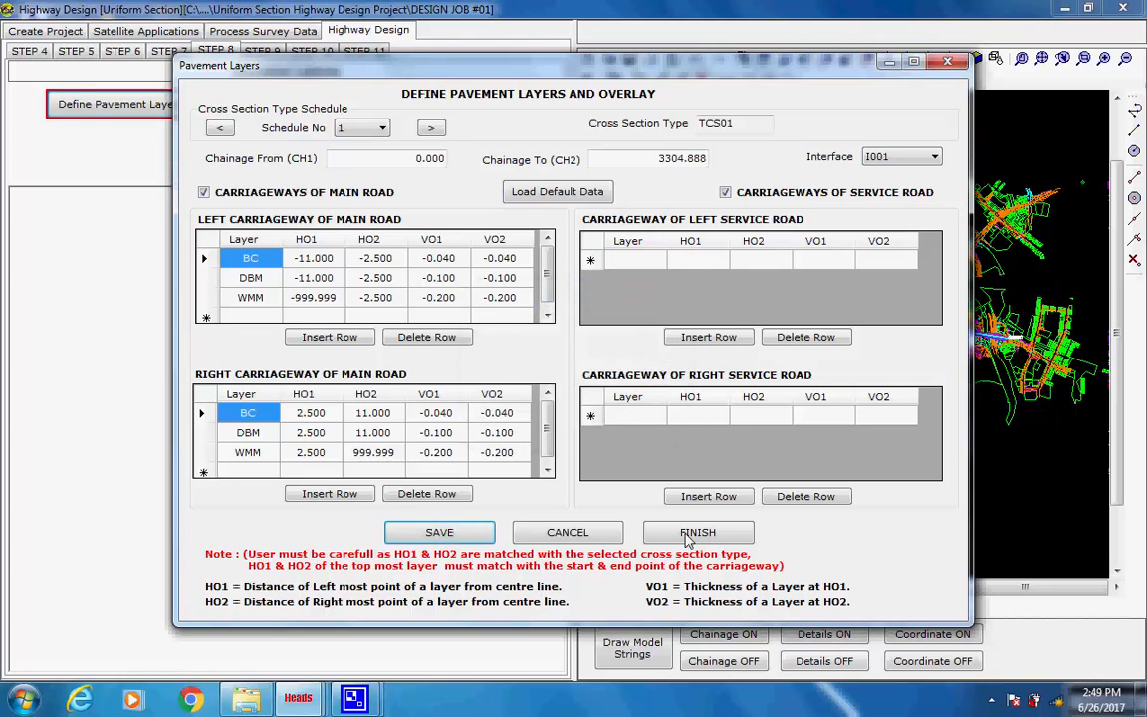
{"action": "left_click", "coordinate": [696, 534]}
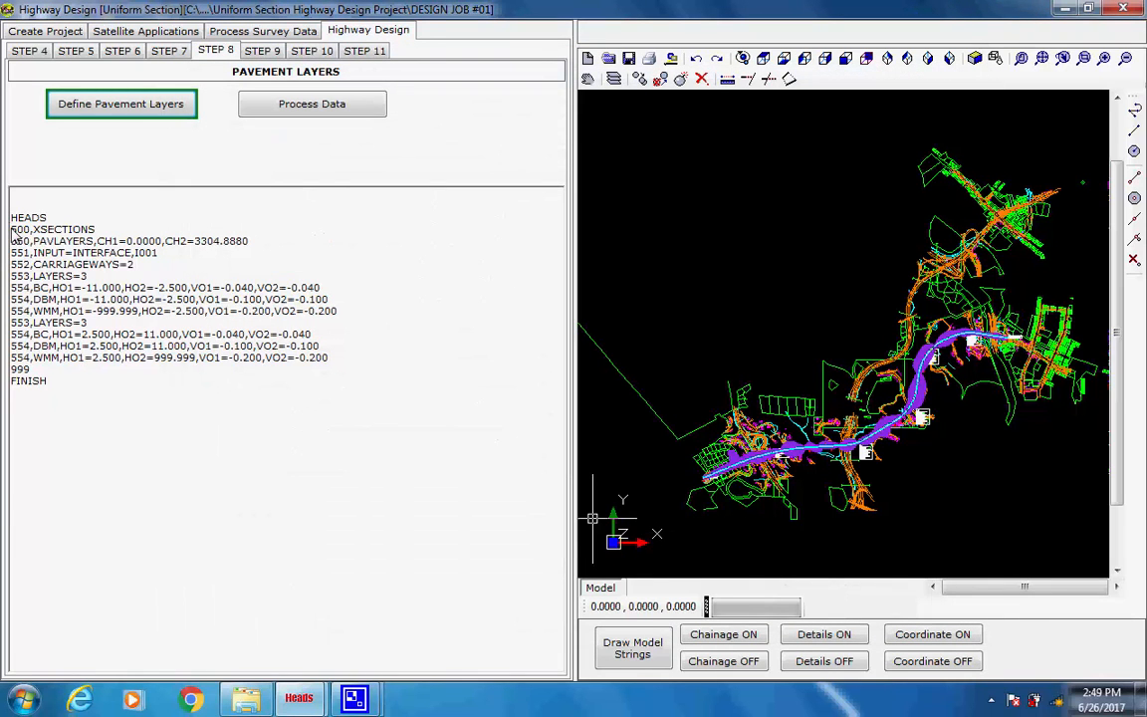
- Check the generated pavement layer input data and process it through Develop Xsections to completion
{"action": "left_click_drag", "start_coordinate": [13, 219], "coordinate": [85, 388]}
{"action": "left_click", "coordinate": [90, 346]}
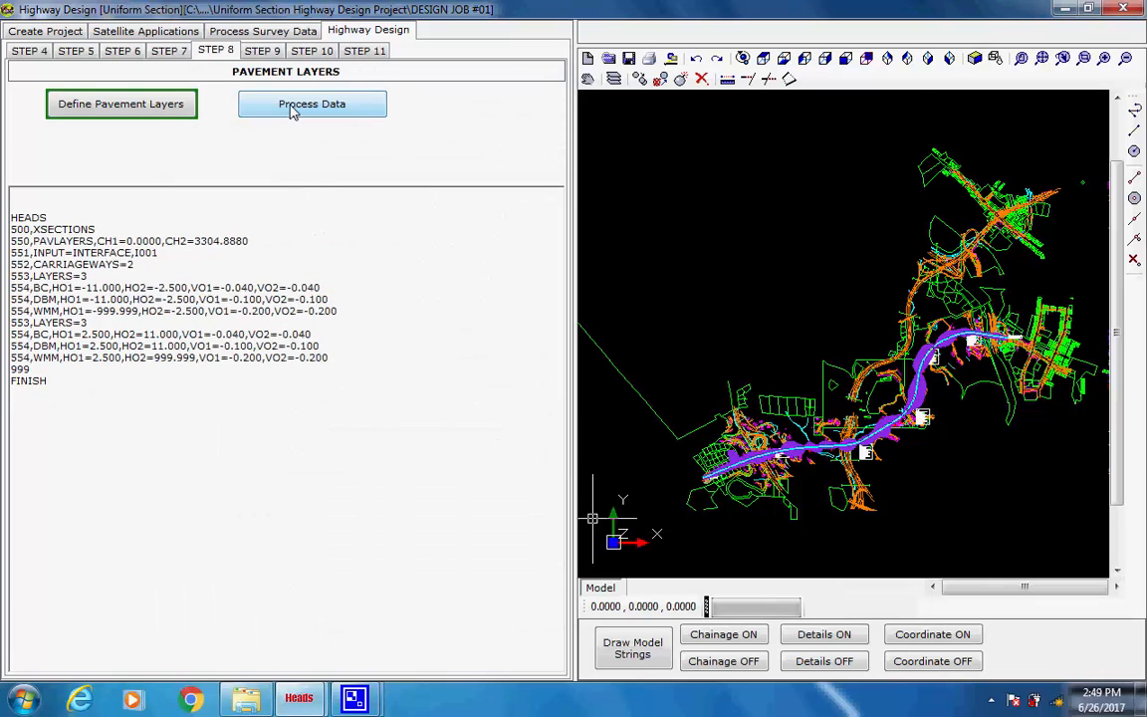
{"action": "left_click", "coordinate": [295, 107]}
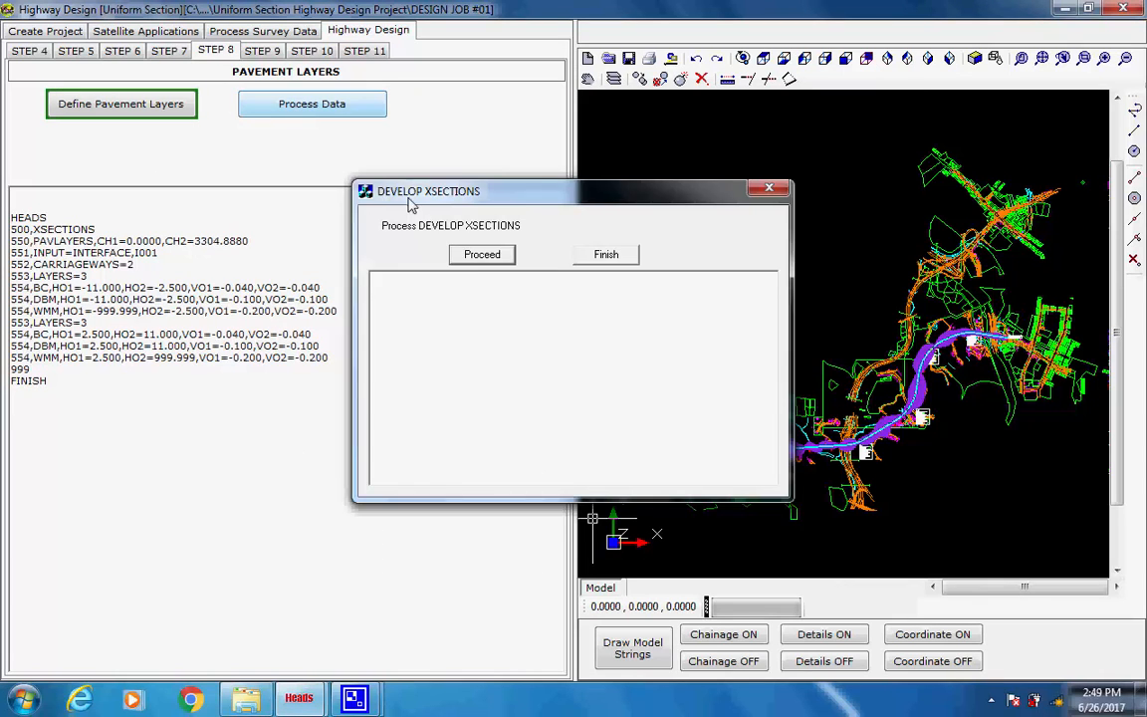
{"action": "left_click", "coordinate": [481, 254]}
{"action": "left_click", "coordinate": [709, 390]}
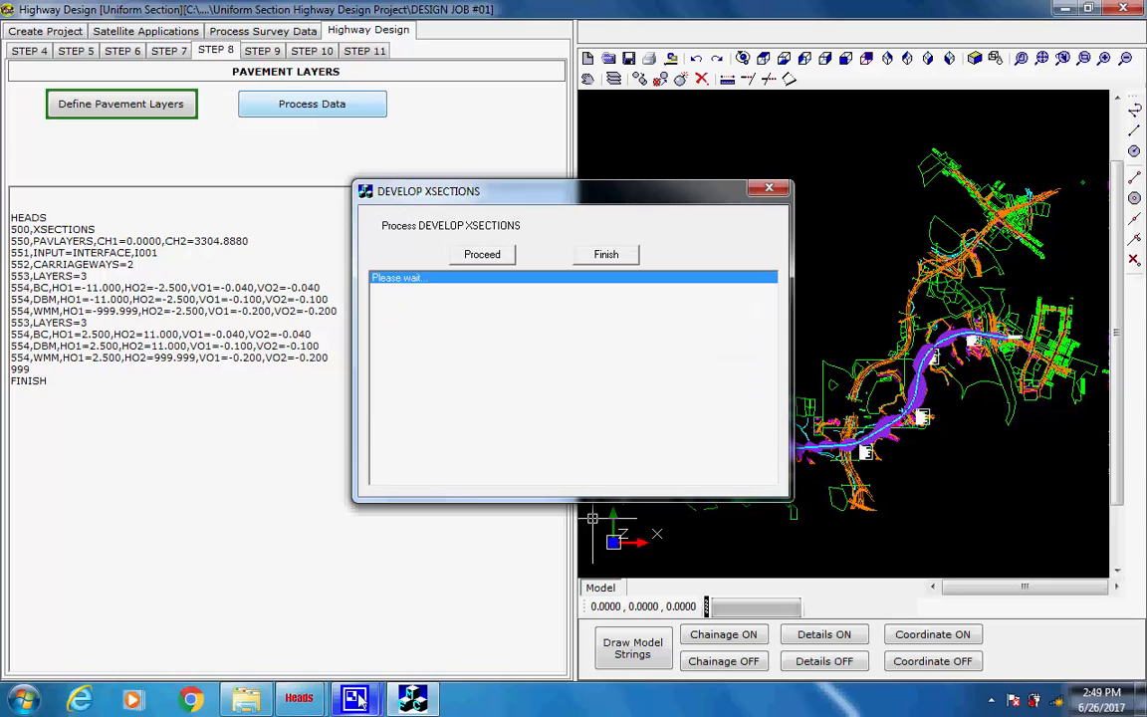
{"action": "left_click", "coordinate": [730, 399]}
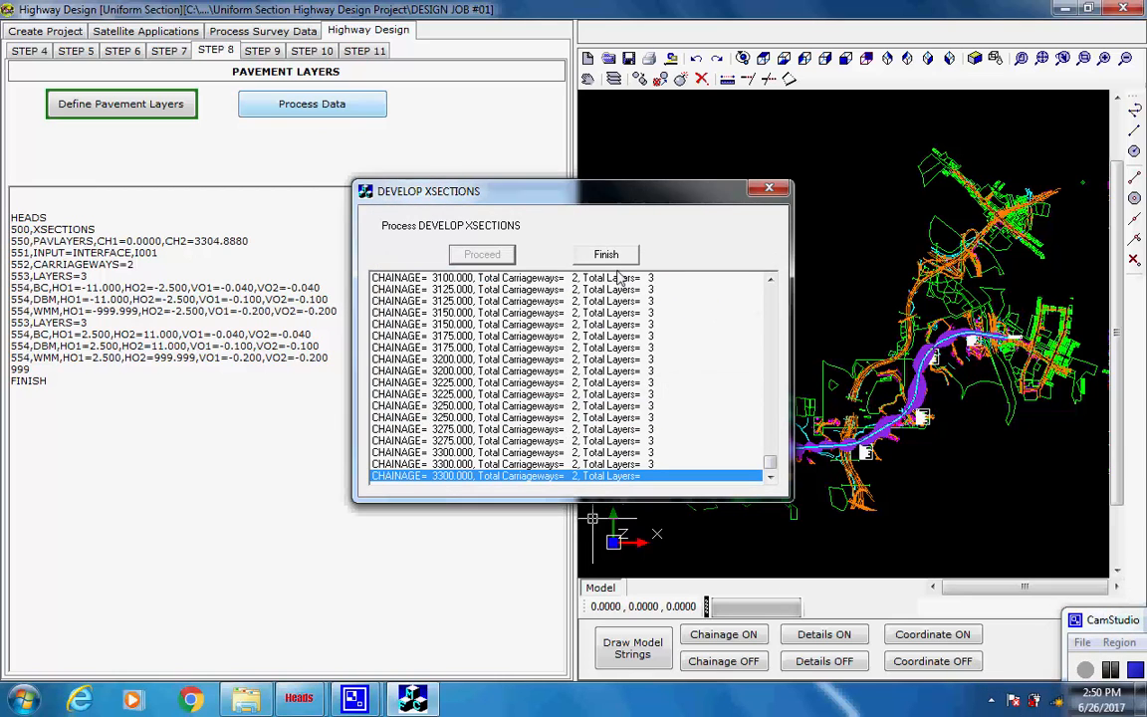
{"action": "left_click", "coordinate": [597, 255]}
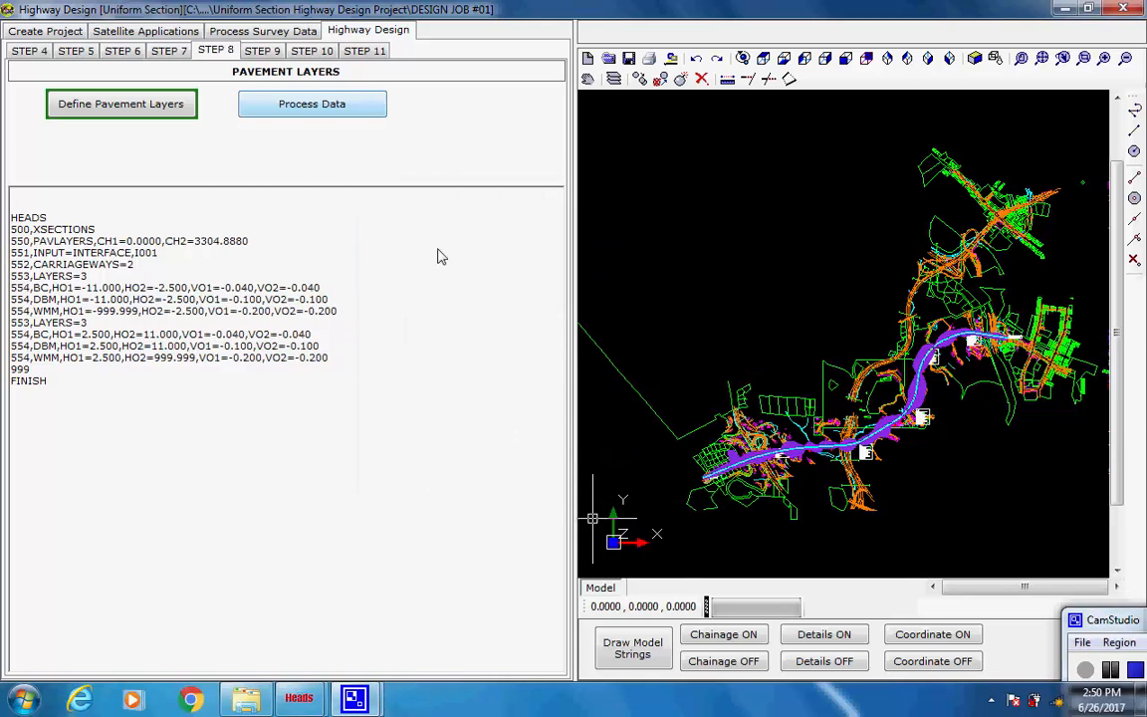
- Check the earthwork volume input data and run the volume processing to produce the volume report
{"action": "left_click", "coordinate": [262, 50]}
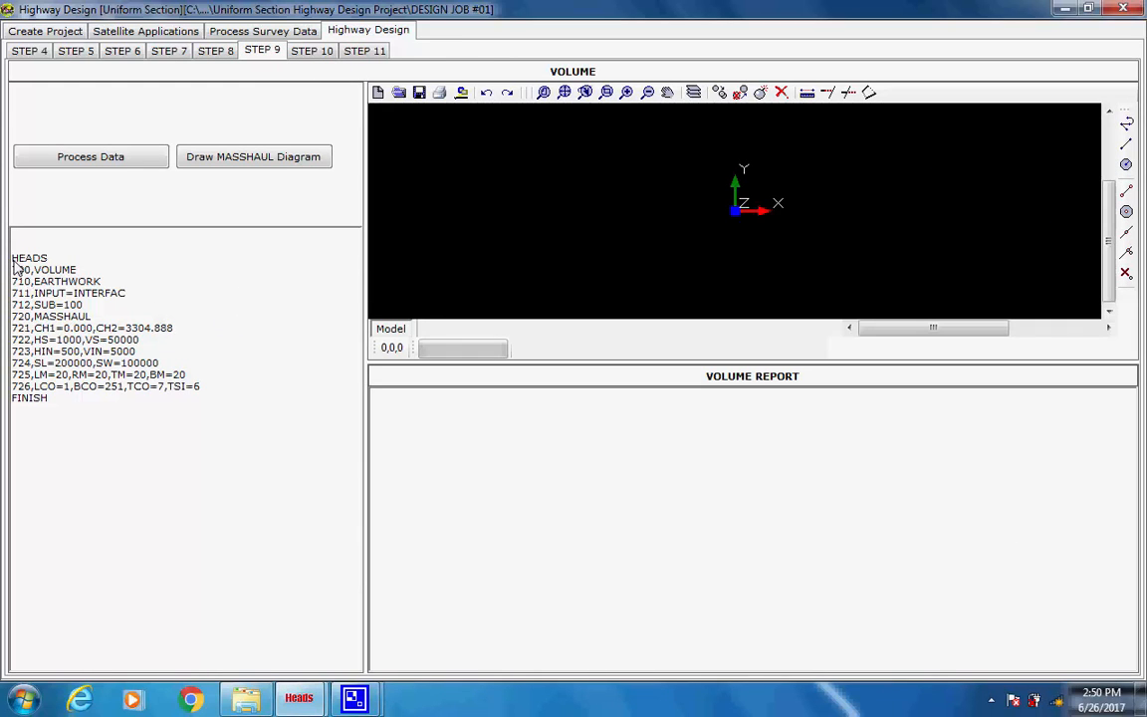
{"action": "left_click_drag", "start_coordinate": [13, 260], "coordinate": [91, 283]}
{"action": "left_click", "coordinate": [100, 282]}
{"action": "left_click", "coordinate": [115, 163]}
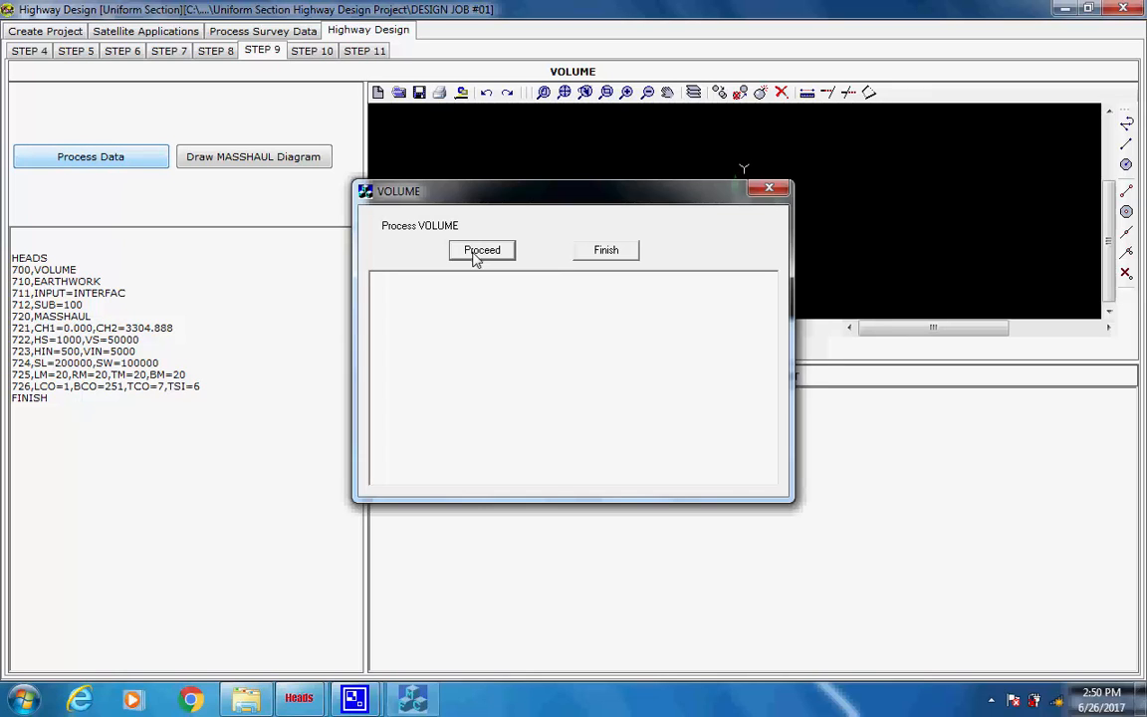
{"action": "left_click", "coordinate": [478, 253]}
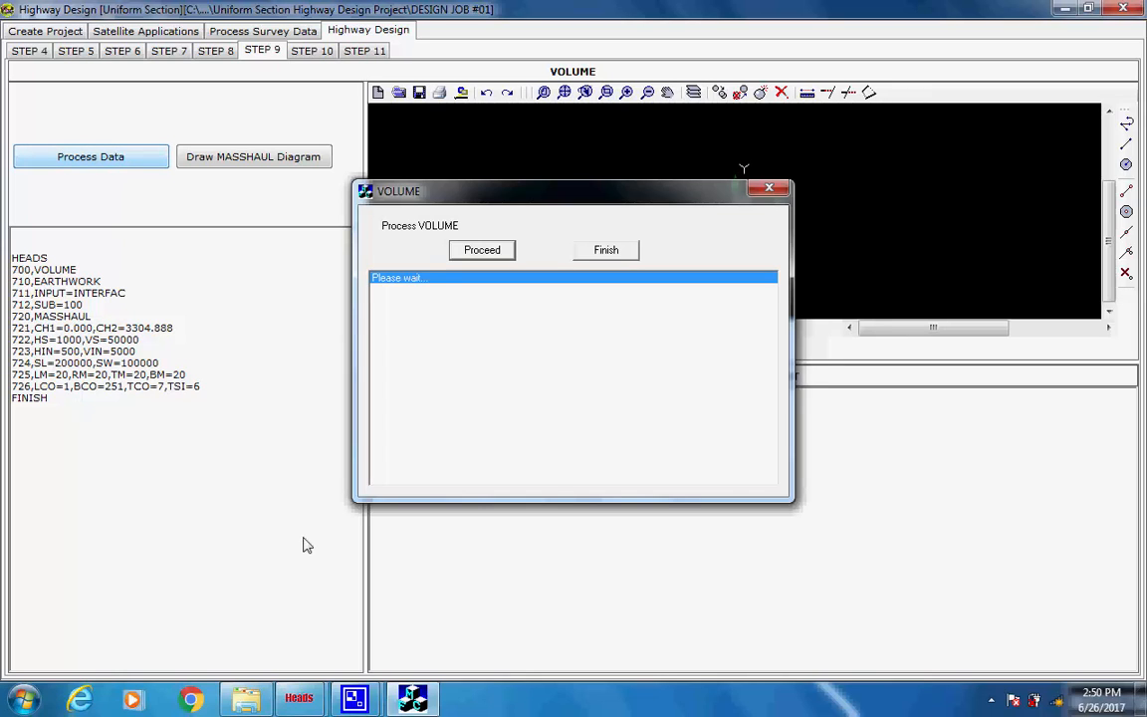
{"action": "left_click", "coordinate": [354, 699]}
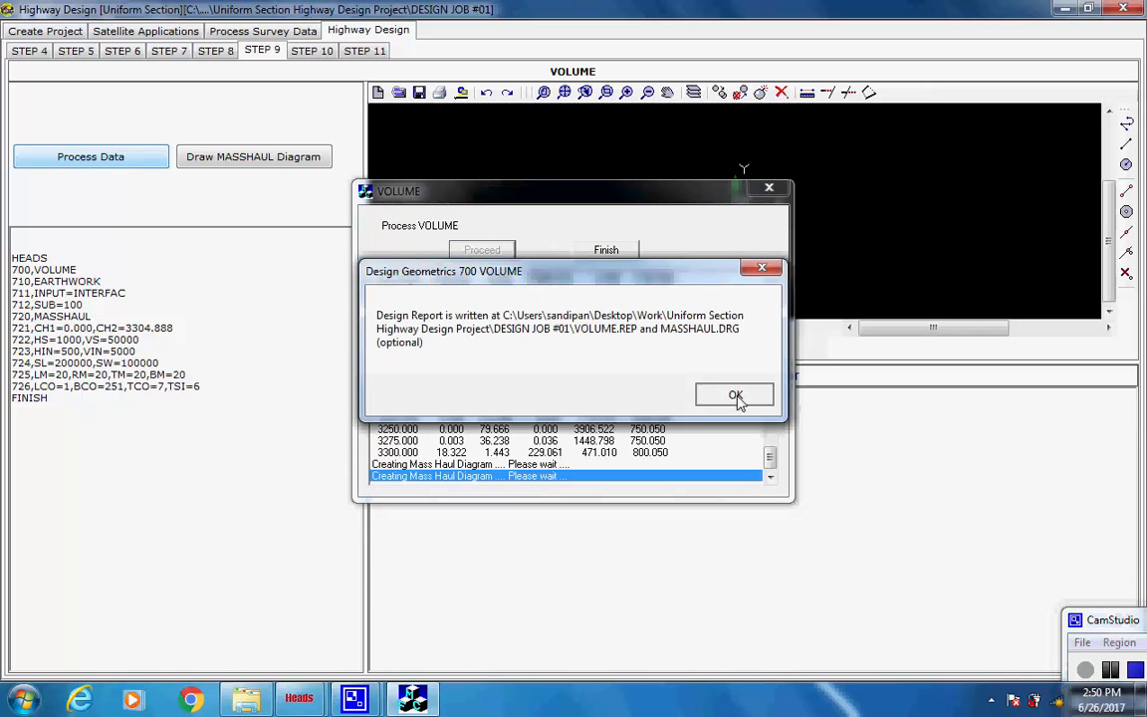
{"action": "left_click", "coordinate": [735, 391]}
{"action": "left_click", "coordinate": [608, 253]}
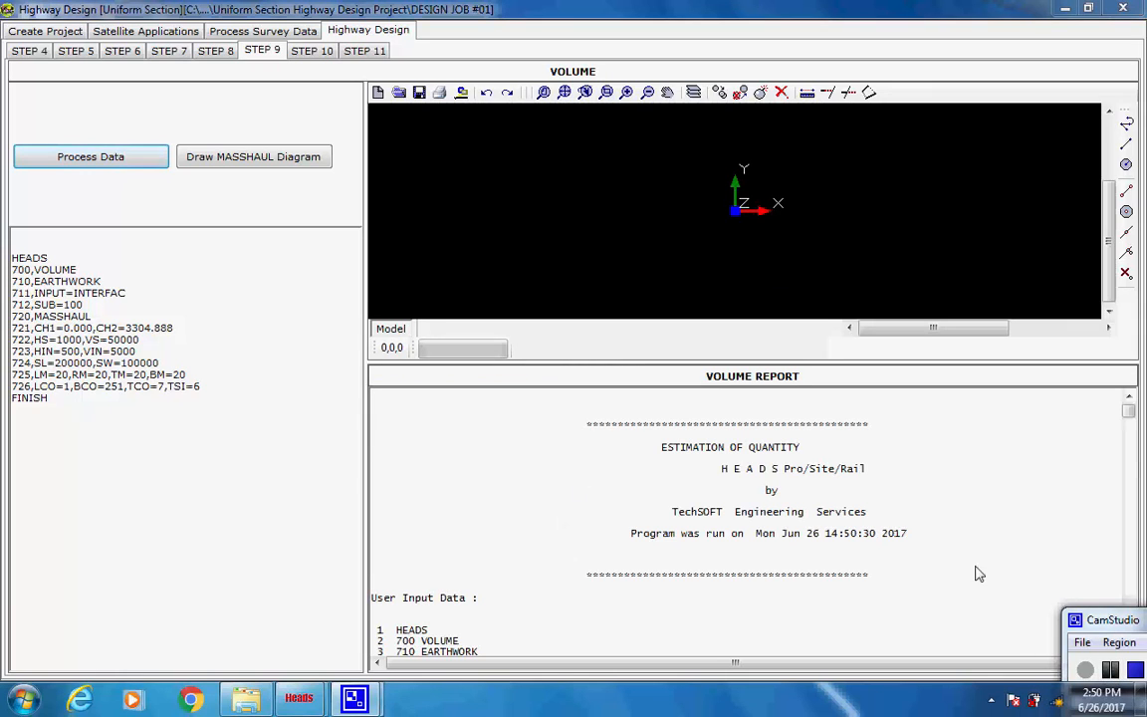
- Examine the volume report's input data and the cut, fill and area columns of the earthwork quantity table
{"action": "scroll", "coordinate": [962, 506], "scroll_direction": "down", "scroll_amount": 6}
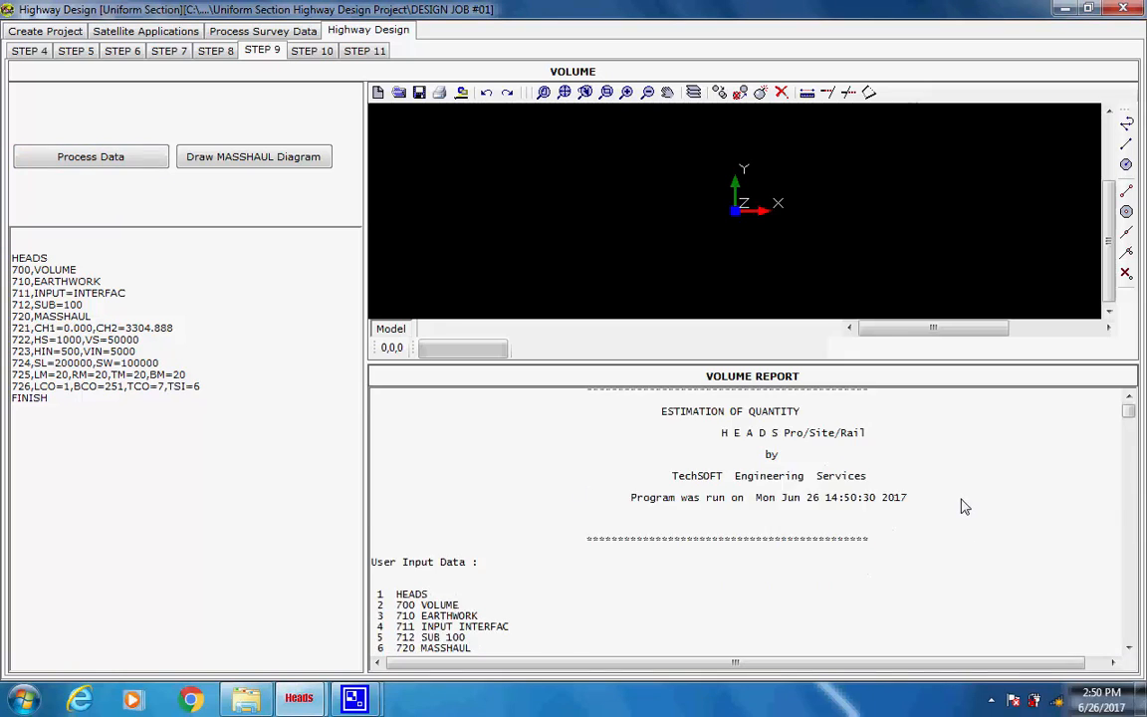
{"action": "scroll", "coordinate": [1011, 505], "scroll_direction": "down", "scroll_amount": 3}
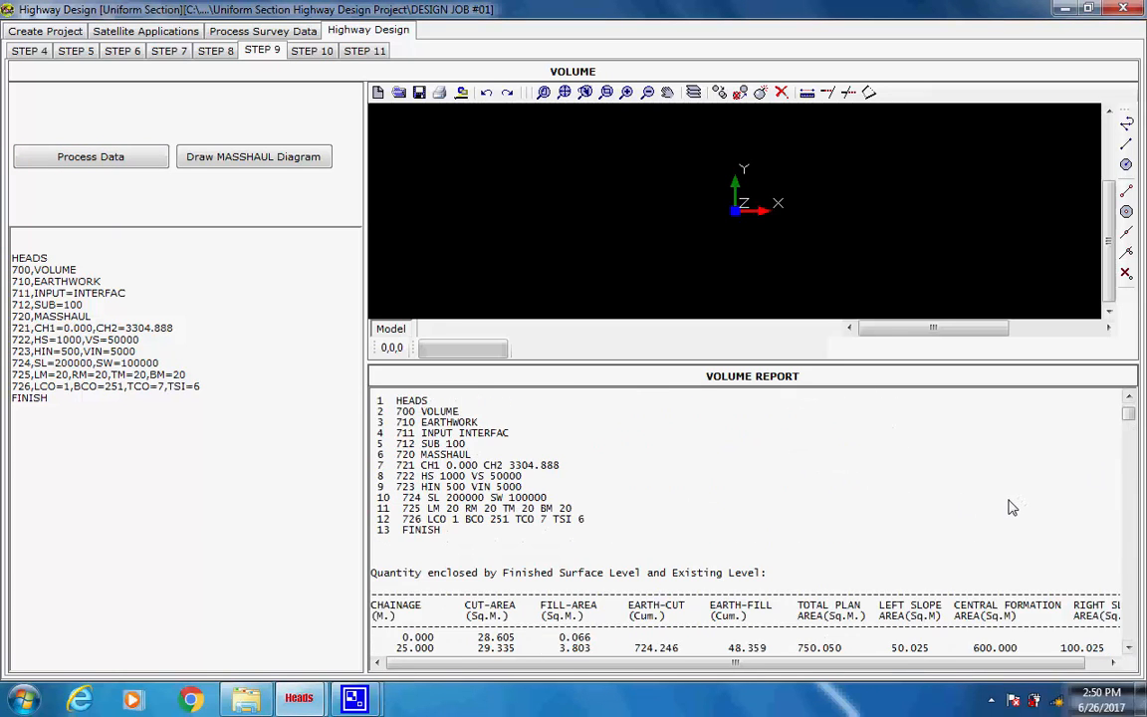
{"action": "scroll", "coordinate": [1010, 508], "scroll_direction": "down", "scroll_amount": 2}
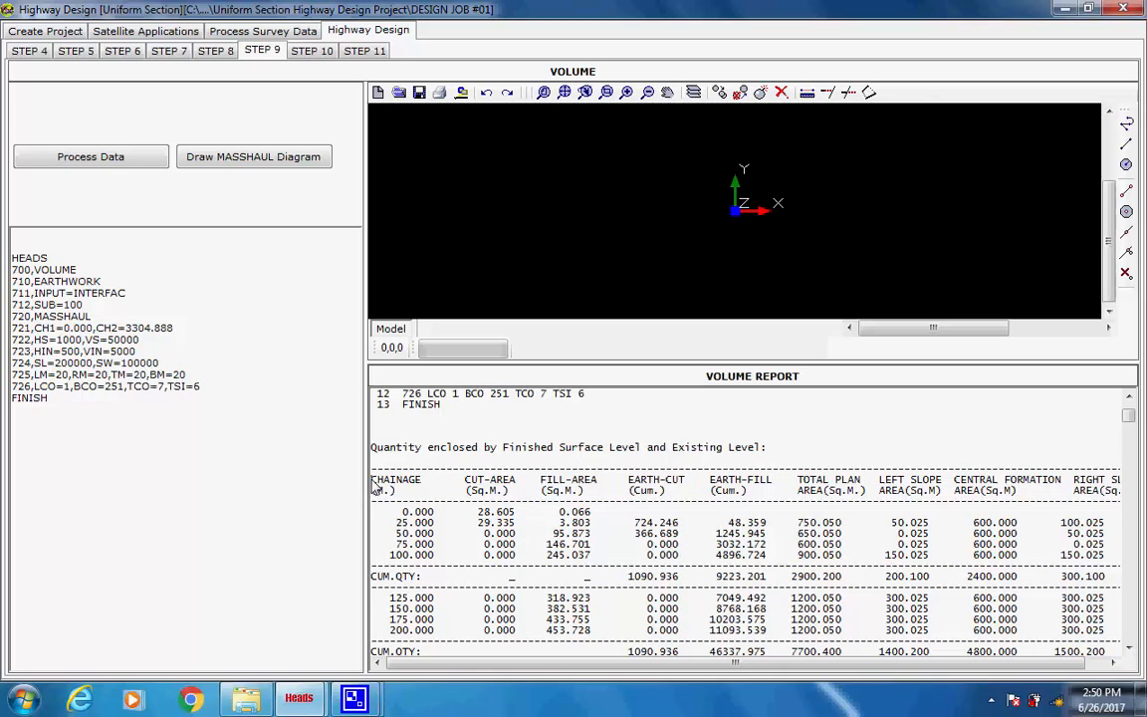
{"action": "left_click_drag", "start_coordinate": [372, 480], "coordinate": [1117, 485]}
{"action": "left_click", "coordinate": [432, 482]}
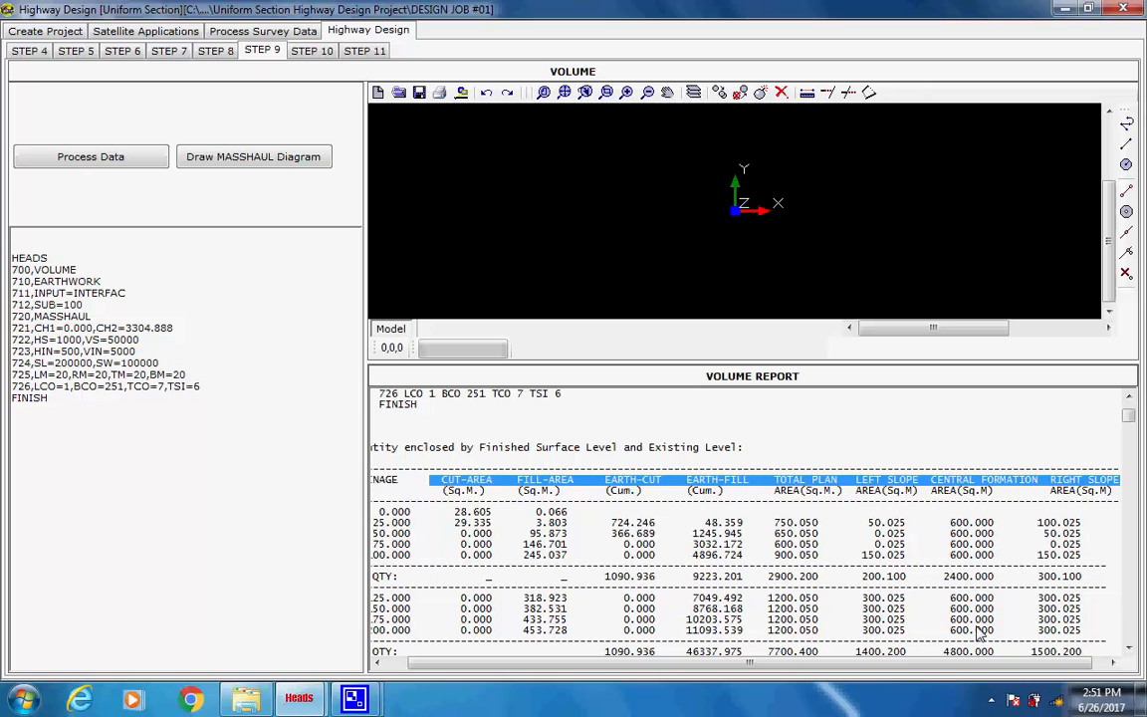
{"action": "left_click_drag", "start_coordinate": [985, 663], "coordinate": [717, 679]}
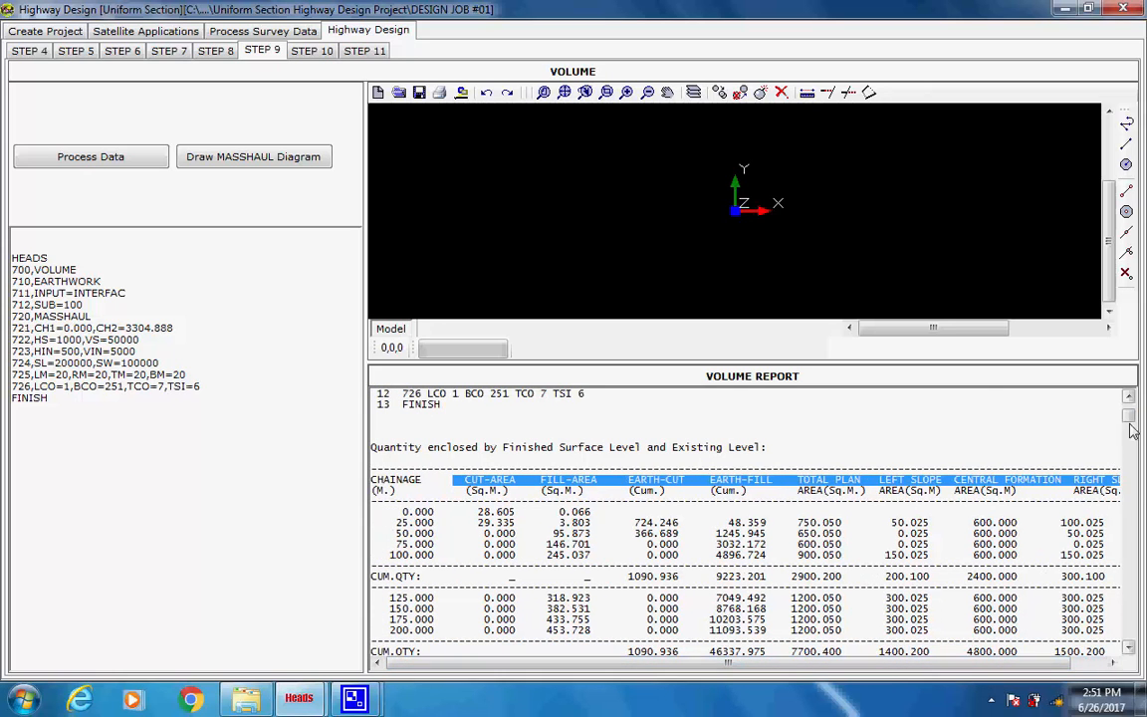
- Locate the end of the earthwork table in the volume report and examine the final cumulative quantities
{"action": "left_click_drag", "start_coordinate": [1128, 417], "coordinate": [1130, 458]}
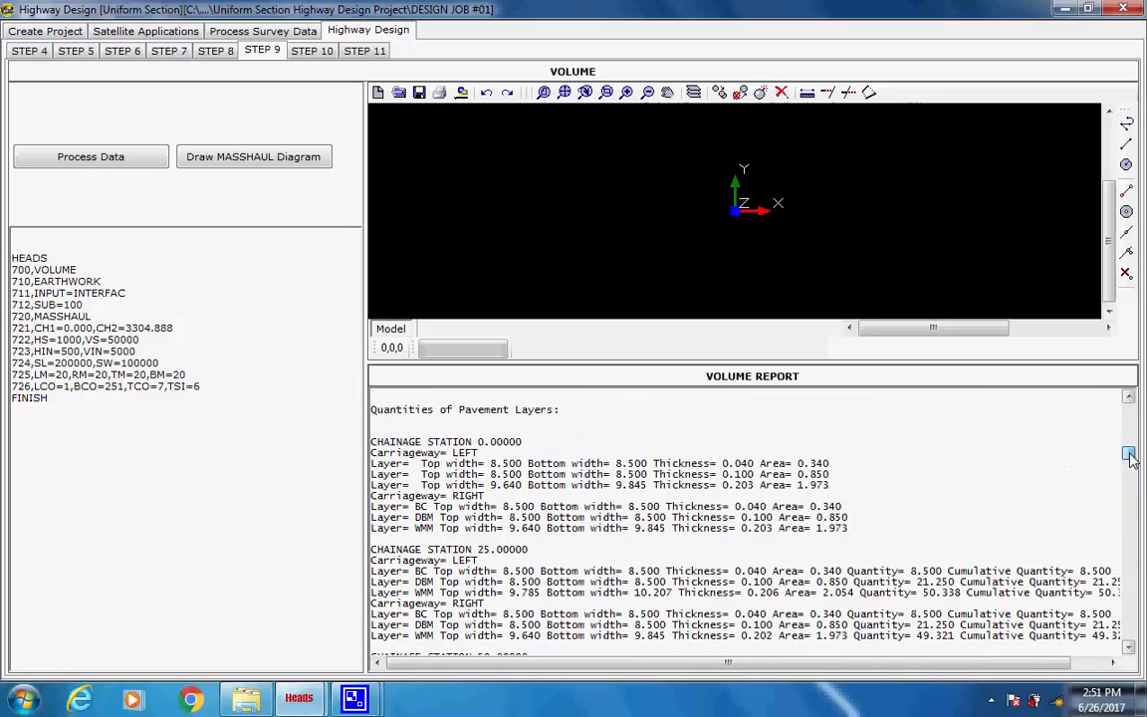
{"action": "scroll", "coordinate": [482, 412], "scroll_direction": "up", "scroll_amount": 3}
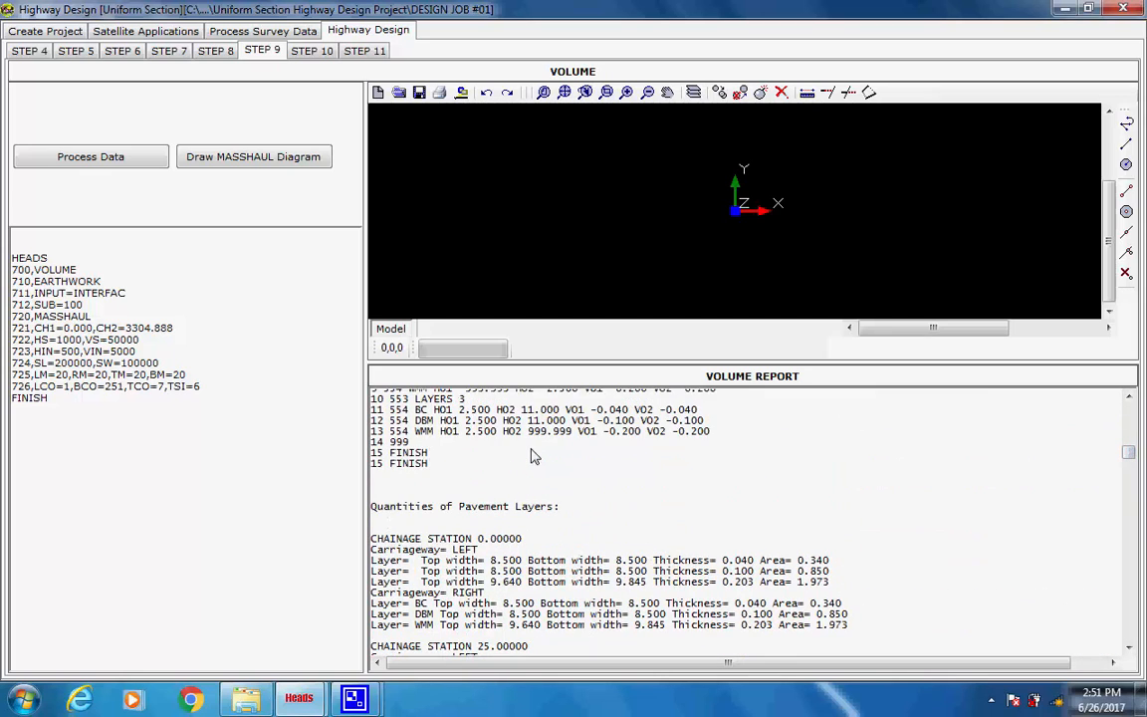
{"action": "scroll", "coordinate": [552, 501], "scroll_direction": "up", "scroll_amount": 15}
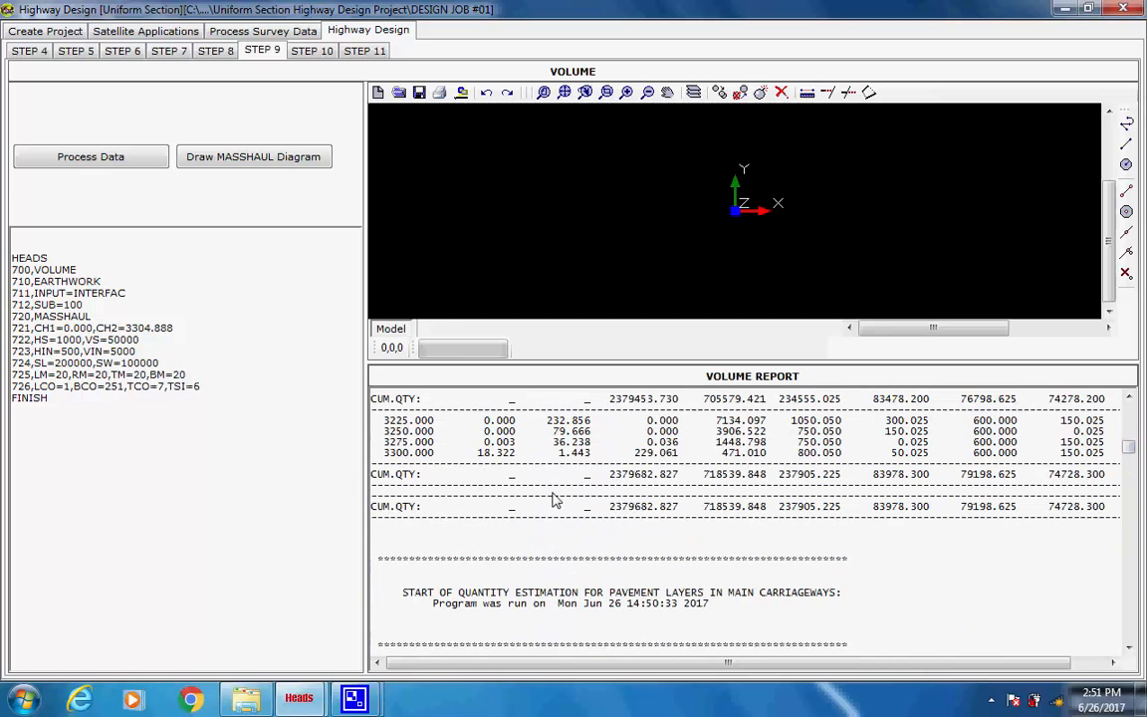
{"action": "left_click_drag", "start_coordinate": [413, 508], "coordinate": [351, 510]}
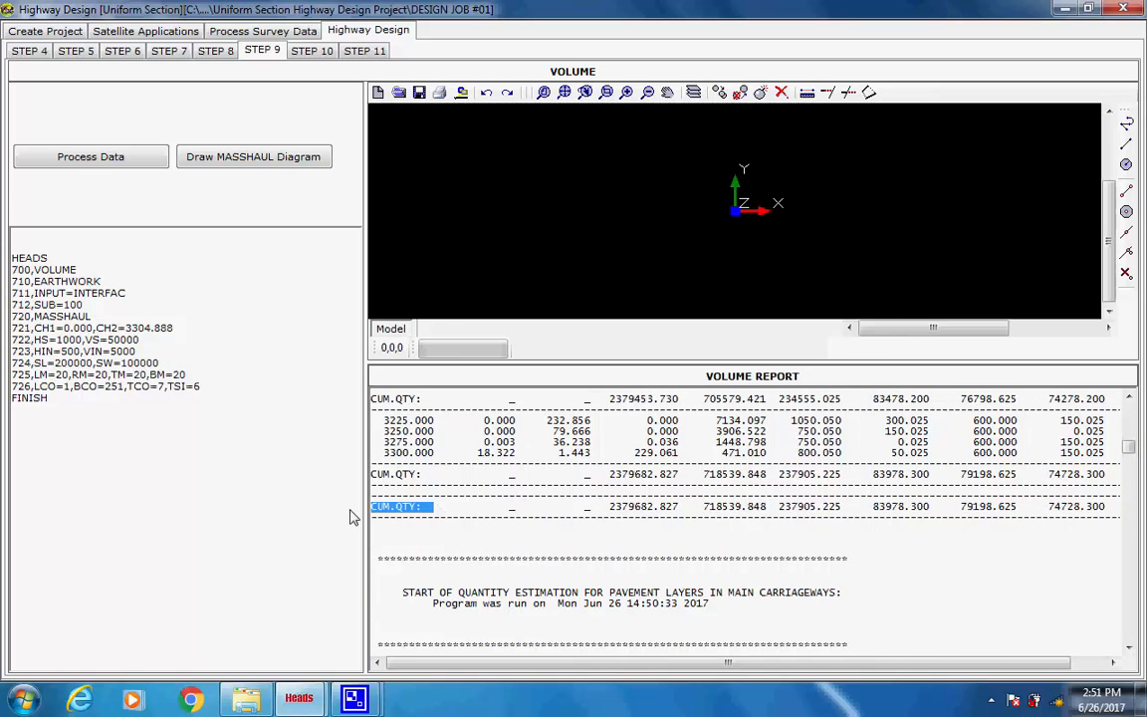
{"action": "left_click", "coordinate": [440, 507]}
{"action": "left_click_drag", "start_coordinate": [579, 511], "coordinate": [1057, 528]}
{"action": "left_click", "coordinate": [829, 599]}
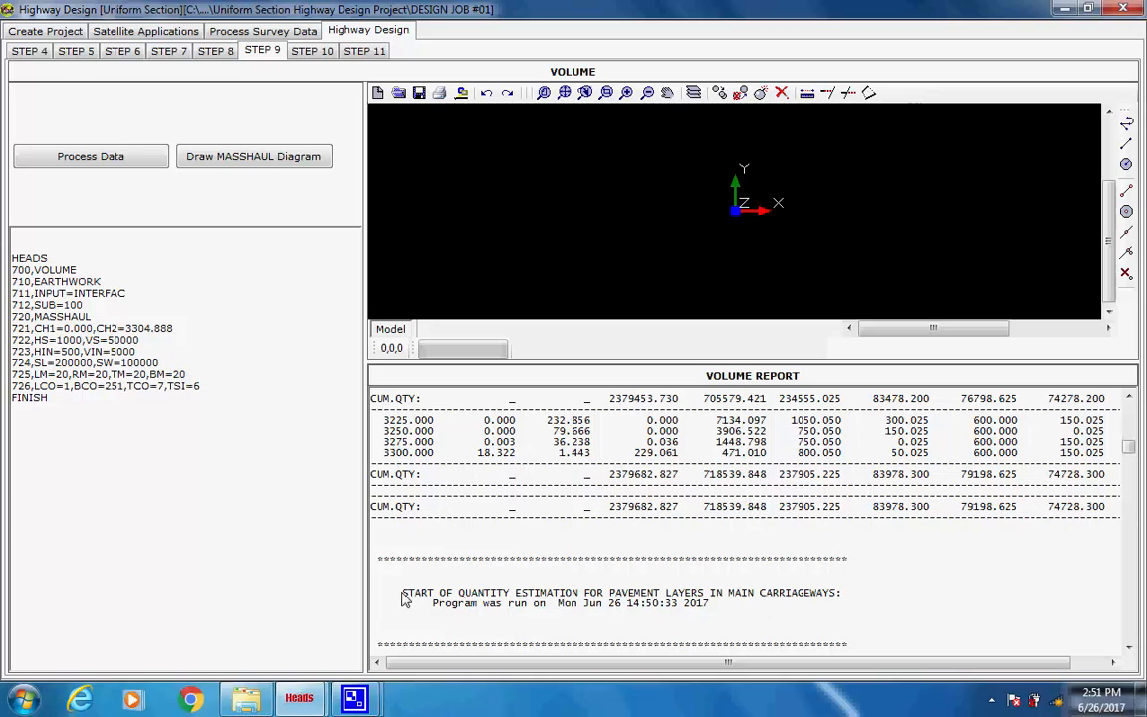
- Review the main carriageway pavement layer quantities through to the end of the volume report, then return to its beginning
{"action": "left_click_drag", "start_coordinate": [403, 594], "coordinate": [725, 609]}
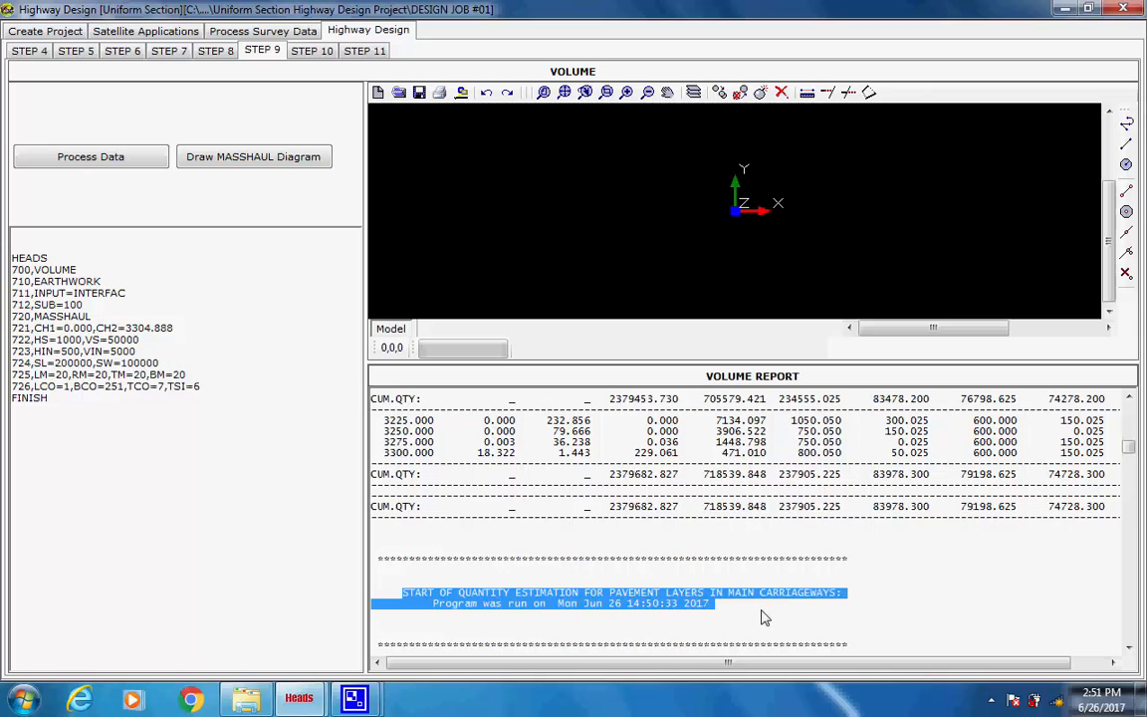
{"action": "left_click", "coordinate": [722, 613]}
{"action": "scroll", "coordinate": [675, 632], "scroll_direction": "down", "scroll_amount": 10}
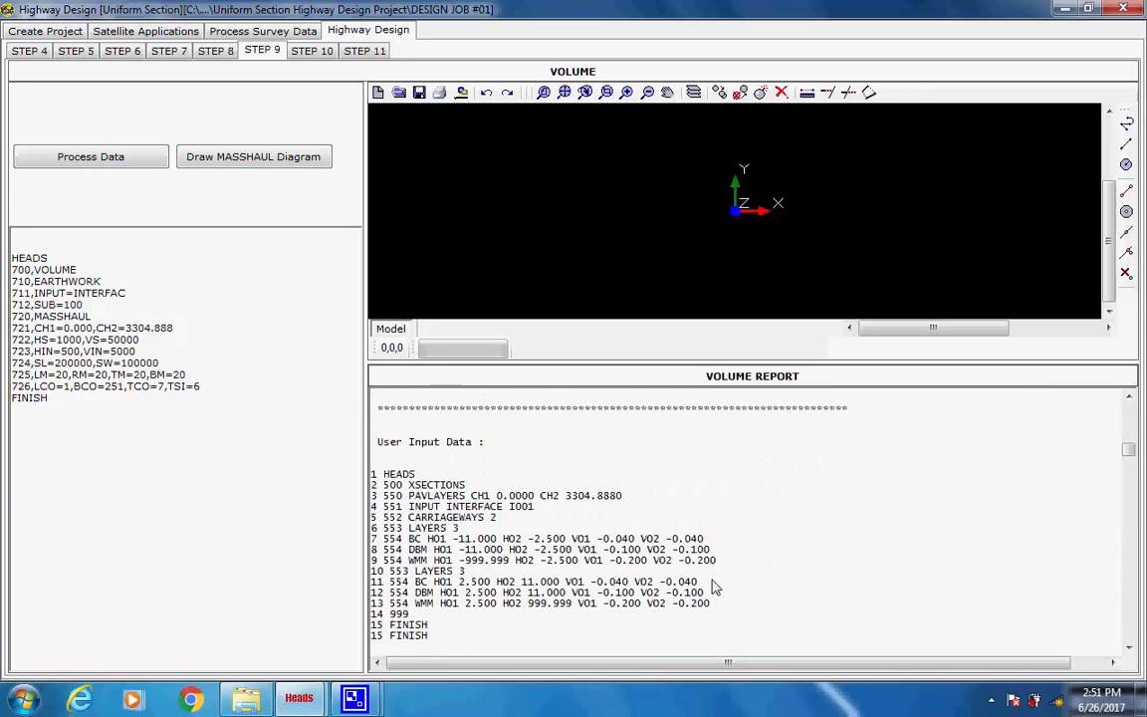
{"action": "scroll", "coordinate": [712, 585], "scroll_direction": "down", "scroll_amount": 8}
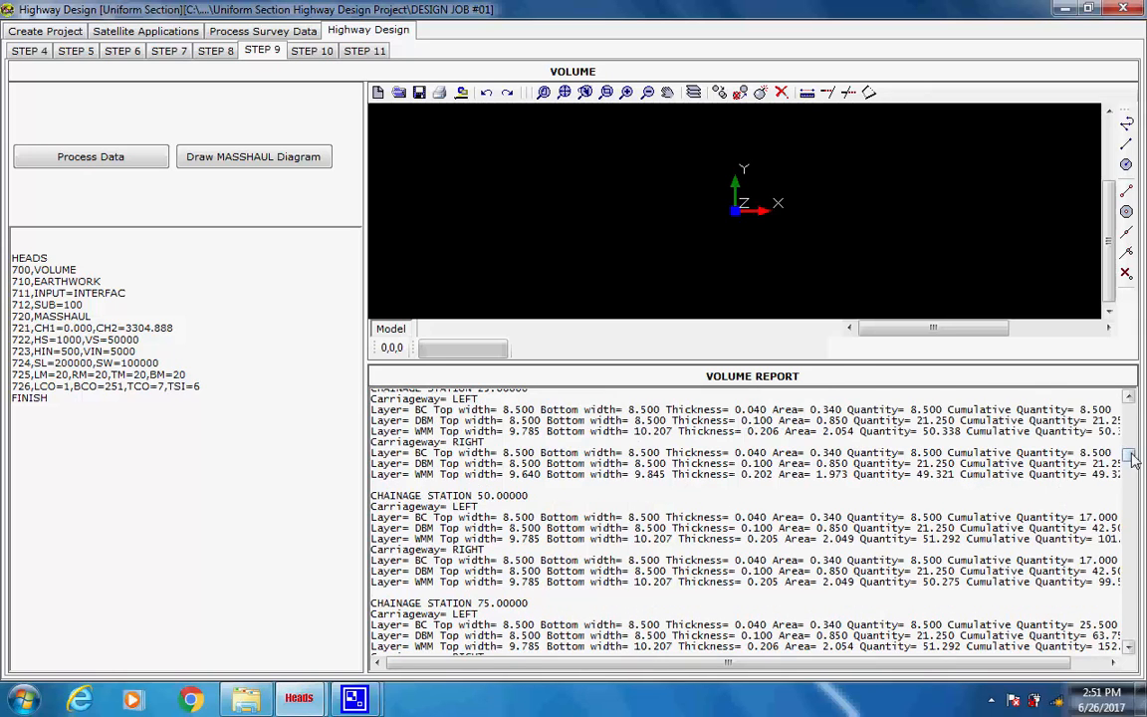
{"action": "left_click_drag", "start_coordinate": [1129, 460], "coordinate": [1132, 642]}
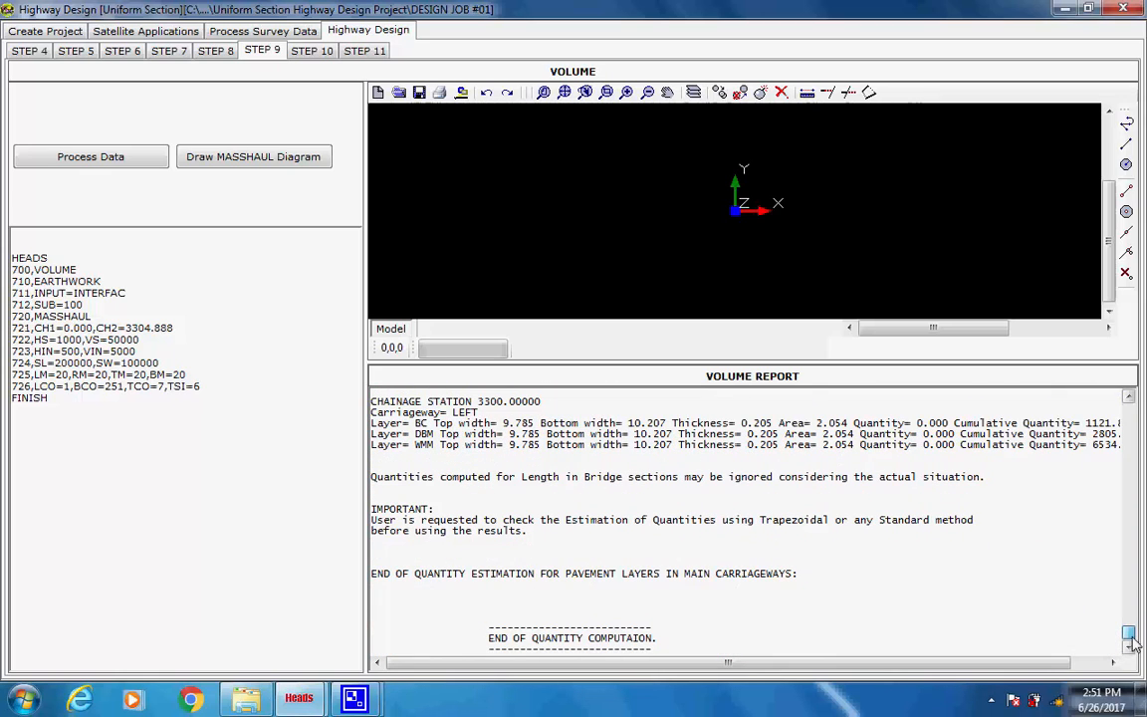
{"action": "left_click_drag", "start_coordinate": [797, 574], "coordinate": [371, 583]}
{"action": "left_click", "coordinate": [796, 583]}
{"action": "left_click_drag", "start_coordinate": [796, 583], "coordinate": [370, 583]}
{"action": "left_click", "coordinate": [652, 628]}
{"action": "left_click_drag", "start_coordinate": [1126, 631], "coordinate": [1107, 402]}
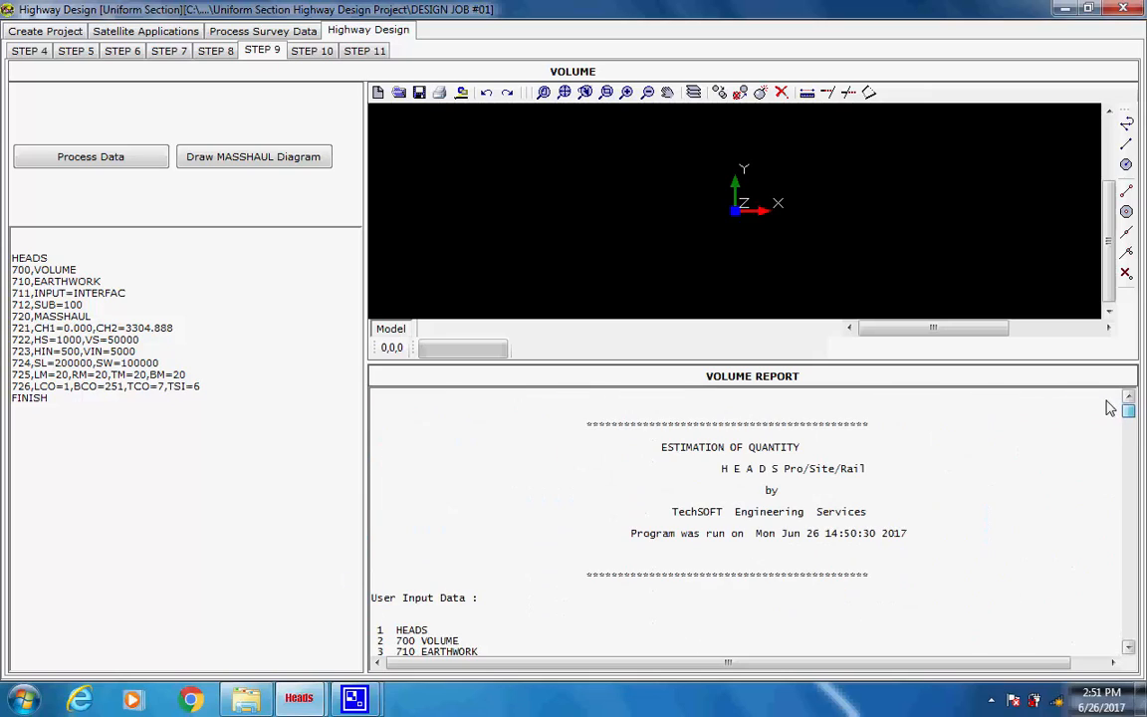
- Draw the mass haul diagram and examine its curve close up
{"action": "left_click", "coordinate": [228, 164]}
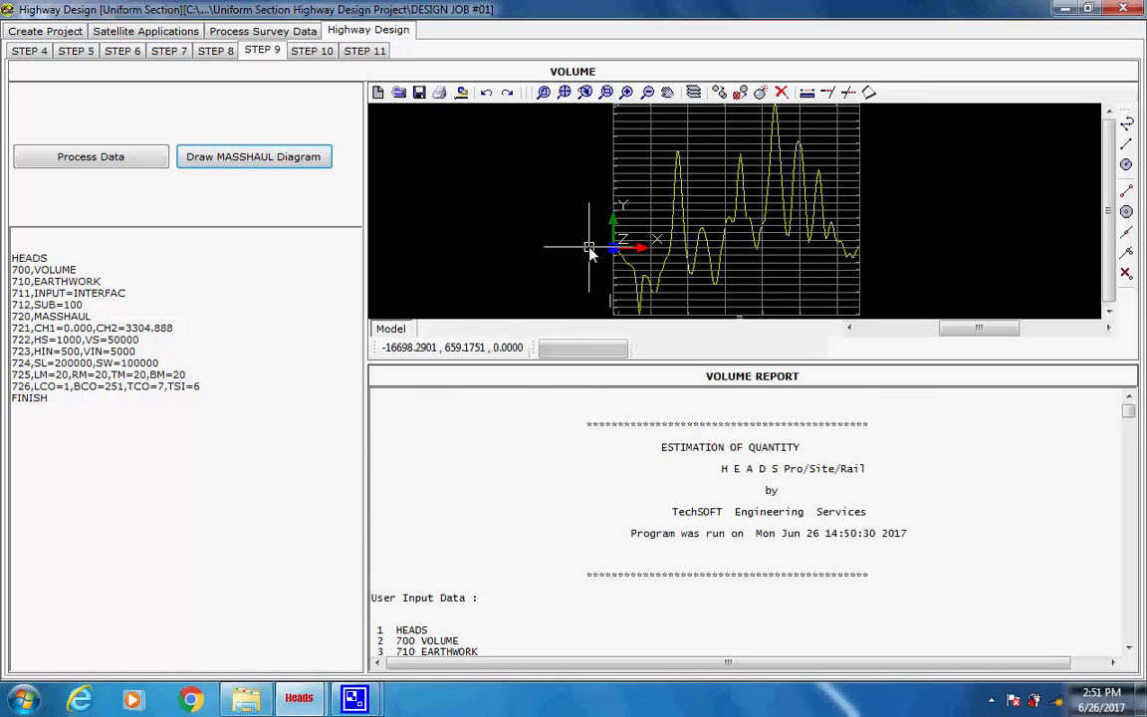
{"action": "scroll", "coordinate": [588, 256], "scroll_direction": "up", "scroll_amount": 5}
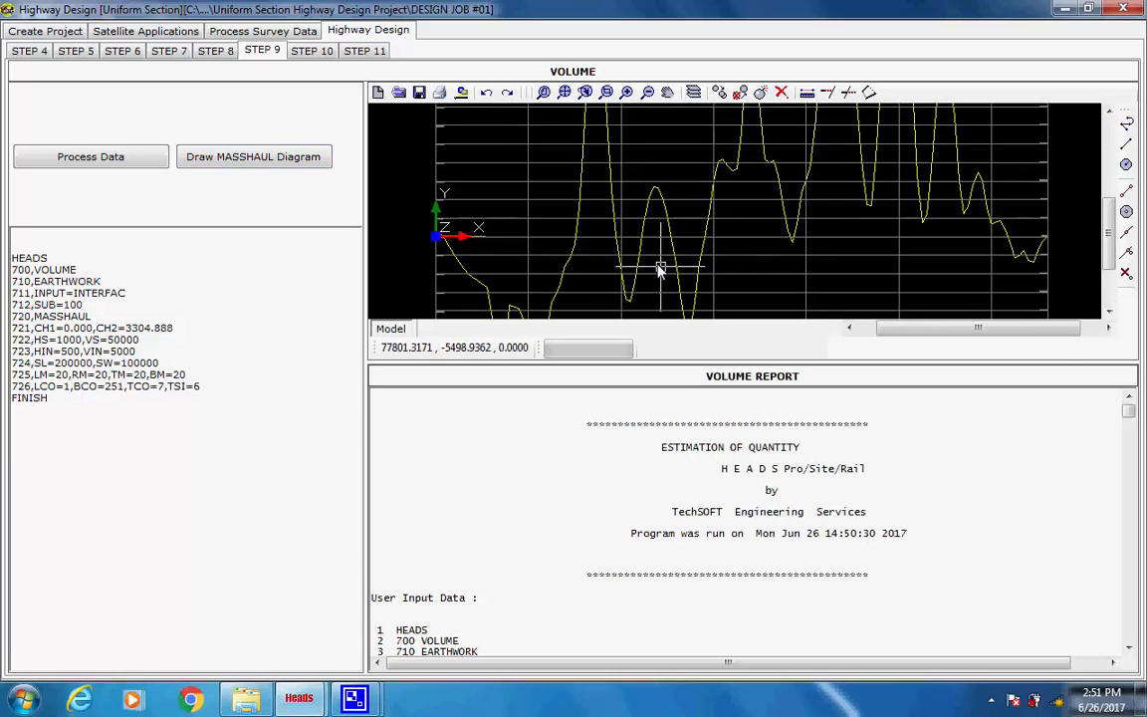
- Examine the balance point line and its label at the start of the mass haul diagram, then fit the whole diagram in view
{"action": "middle_click_drag", "start_coordinate": [589, 254], "coordinate": [820, 261]}
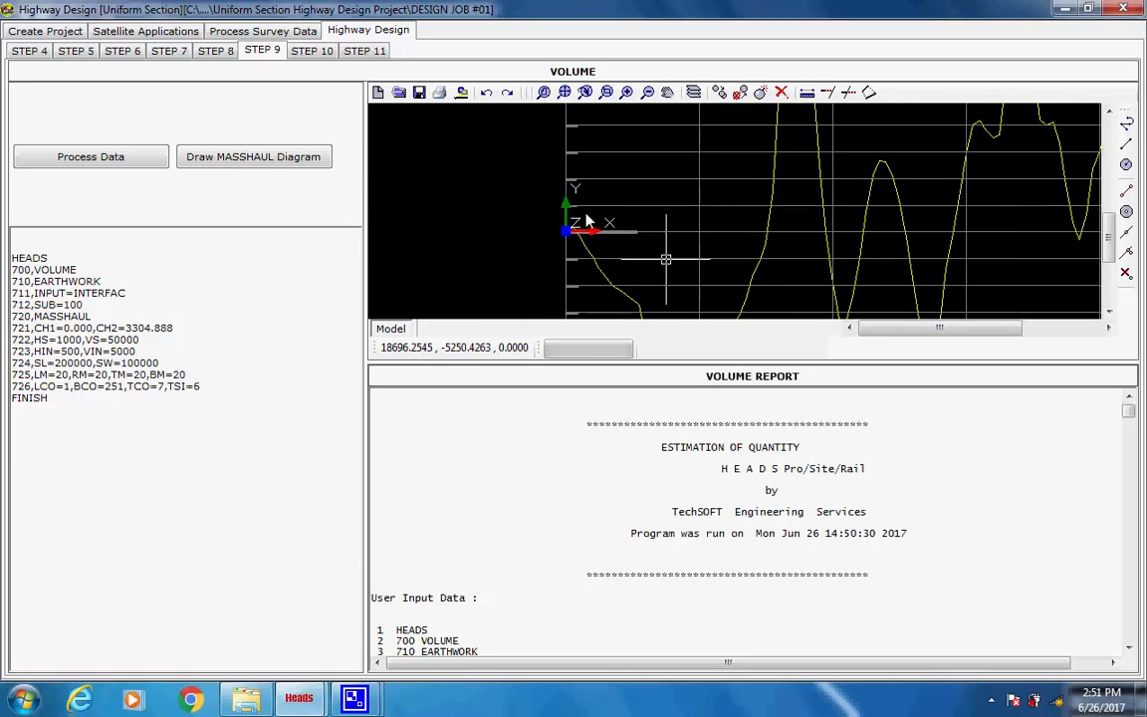
{"action": "scroll", "coordinate": [588, 221], "scroll_direction": "up", "scroll_amount": 1}
{"action": "scroll", "coordinate": [592, 243], "scroll_direction": "up", "scroll_amount": 4}
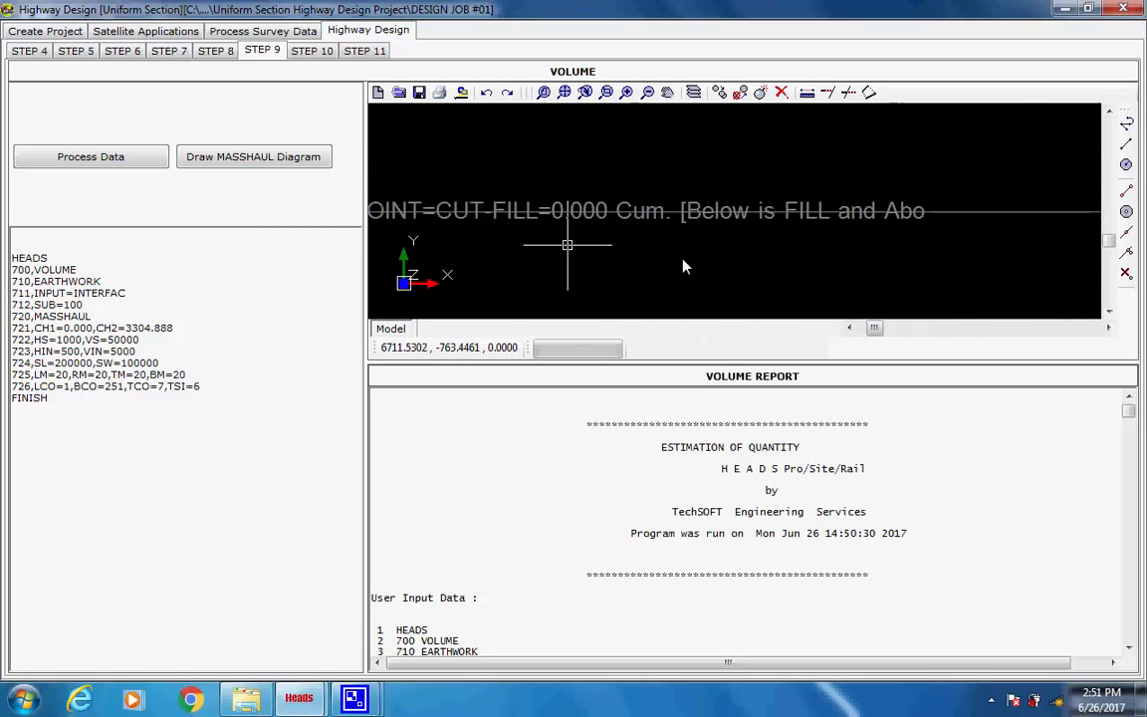
{"action": "middle_click_drag", "start_coordinate": [683, 267], "coordinate": [860, 264]}
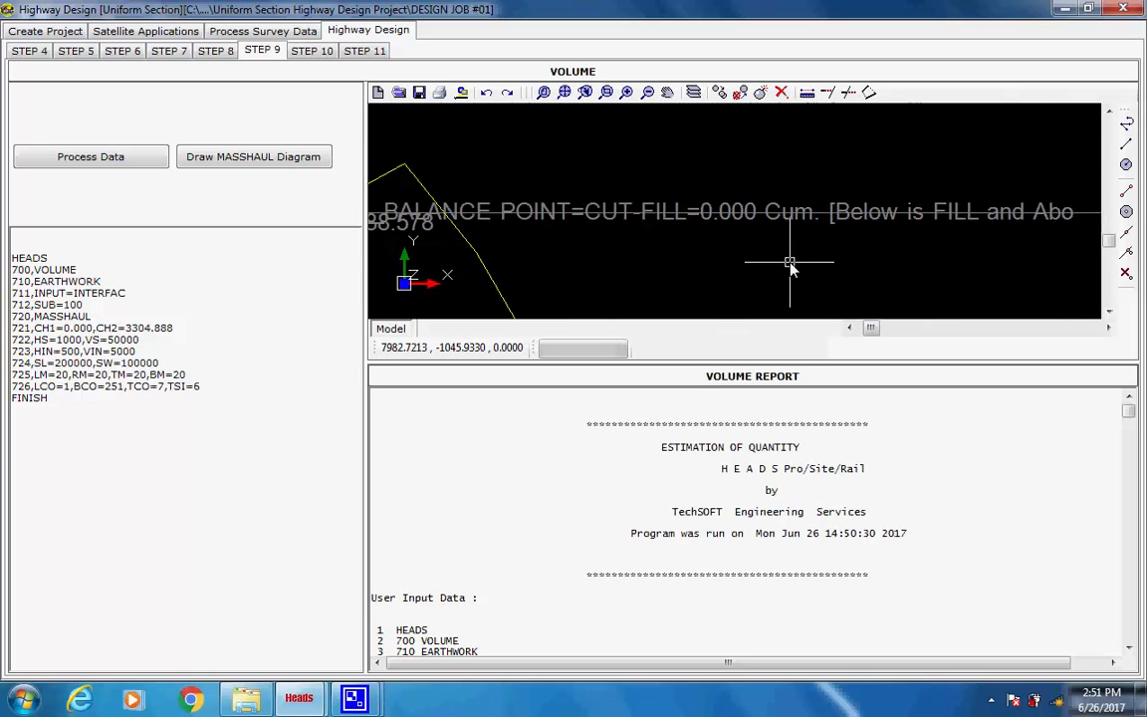
{"action": "scroll", "coordinate": [789, 265], "scroll_direction": "down", "scroll_amount": 2}
{"action": "scroll", "coordinate": [769, 268], "scroll_direction": "up", "scroll_amount": 1}
{"action": "scroll", "coordinate": [767, 269], "scroll_direction": "down", "scroll_amount": 2}
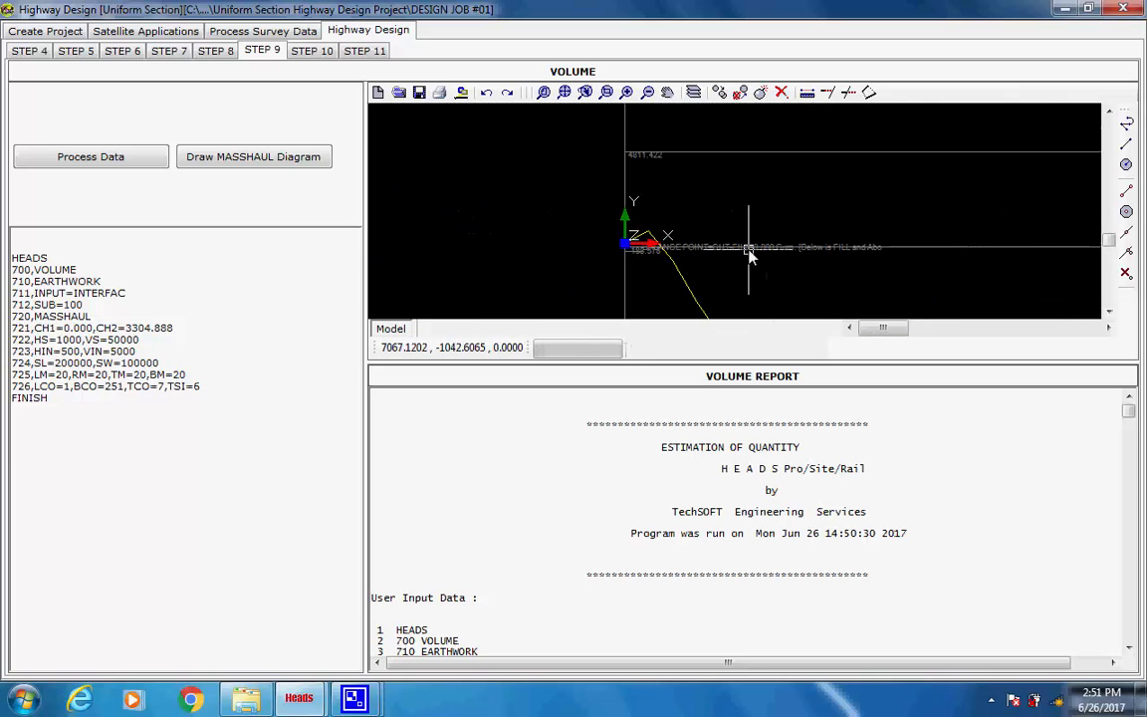
{"action": "left_click", "coordinate": [564, 92]}
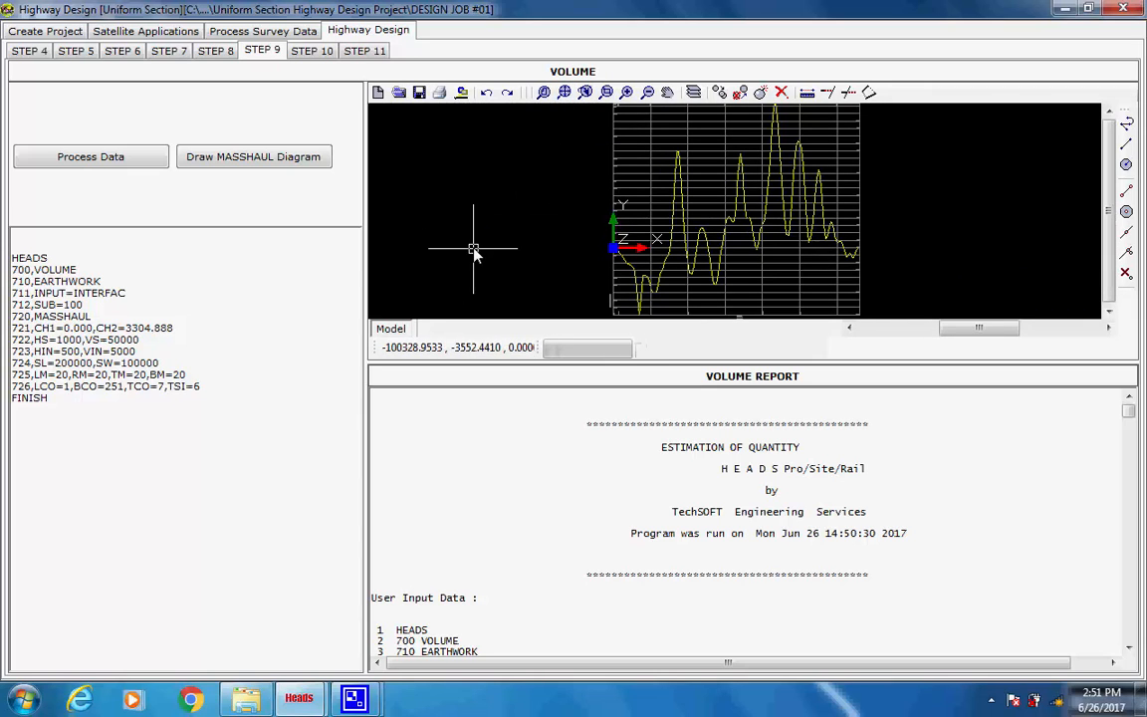
{"action": "mouse_move", "coordinate": [353, 696]}
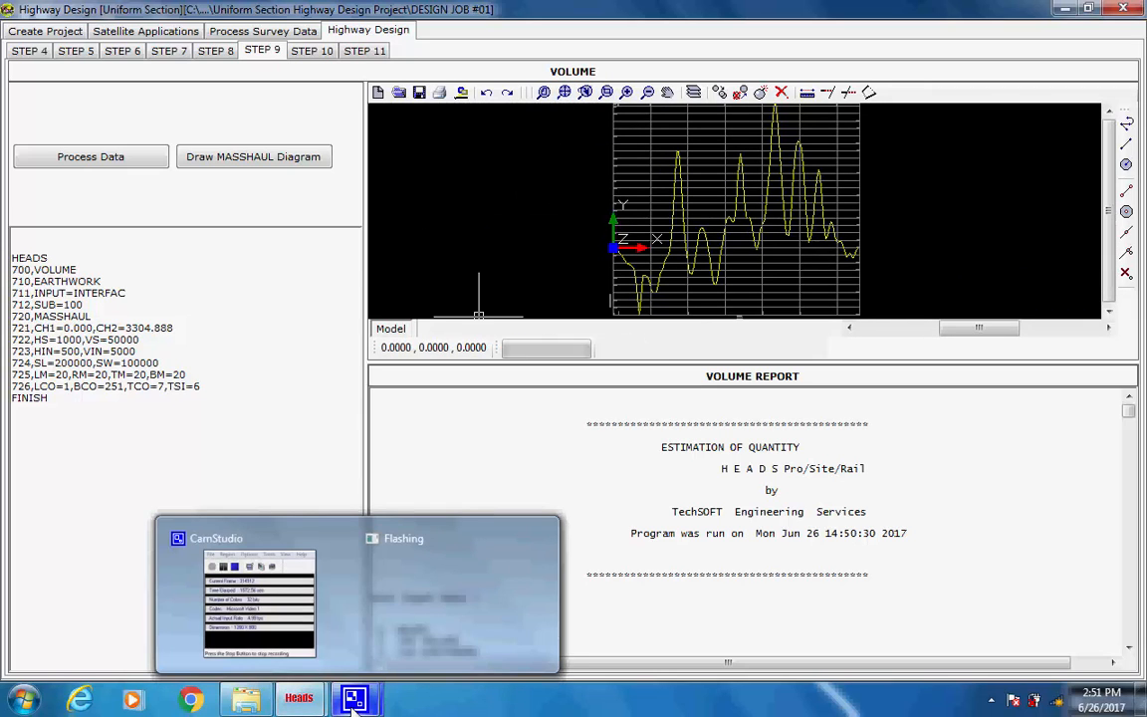
{"action": "left_click", "coordinate": [307, 665]}
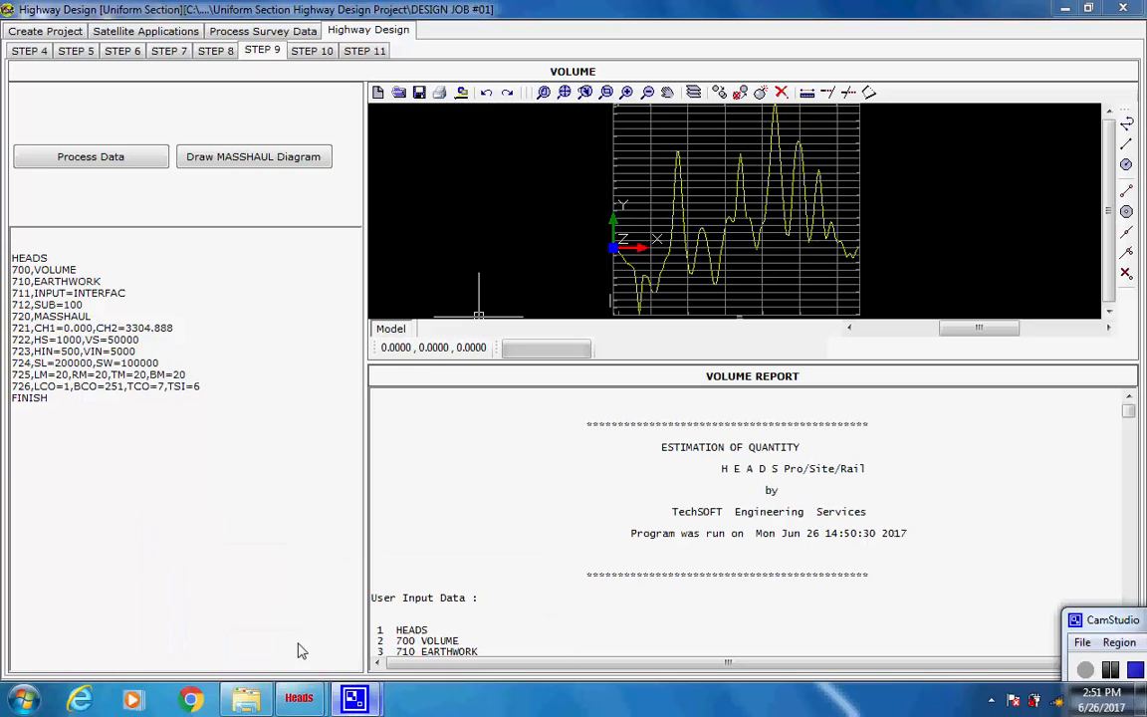
- Process the horizontal alignment schematic drawing for string M001 of model DESIGN with the default sheet settings
{"action": "left_click", "coordinate": [313, 52]}
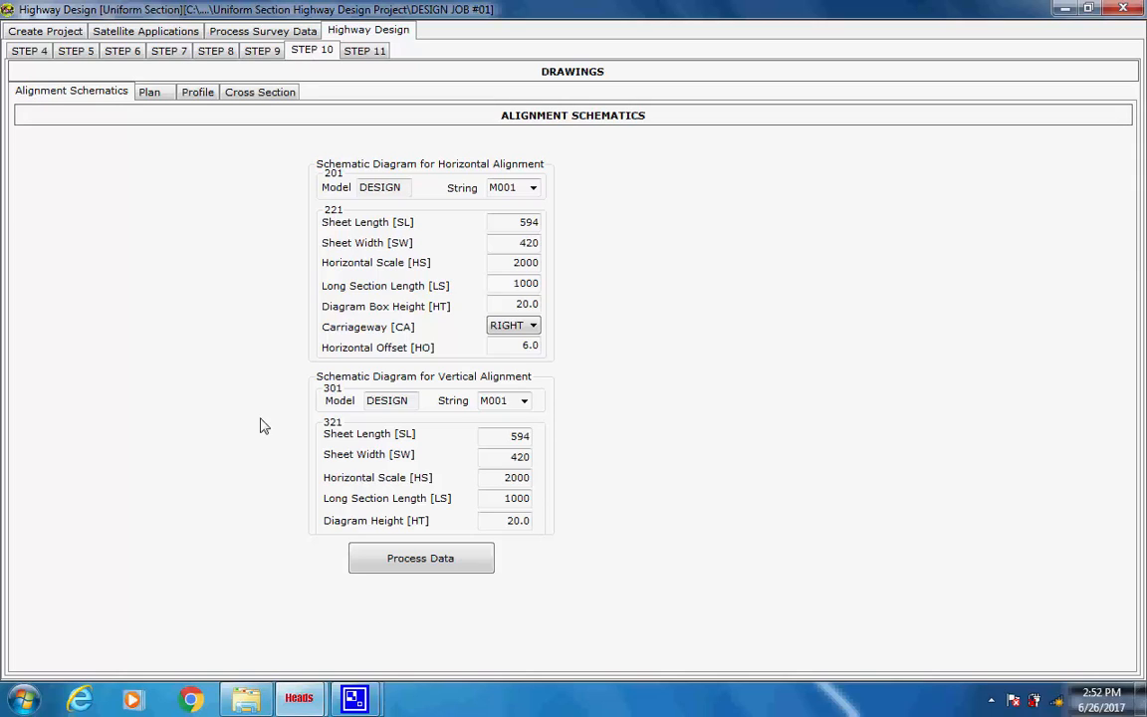
{"action": "left_click", "coordinate": [401, 559]}
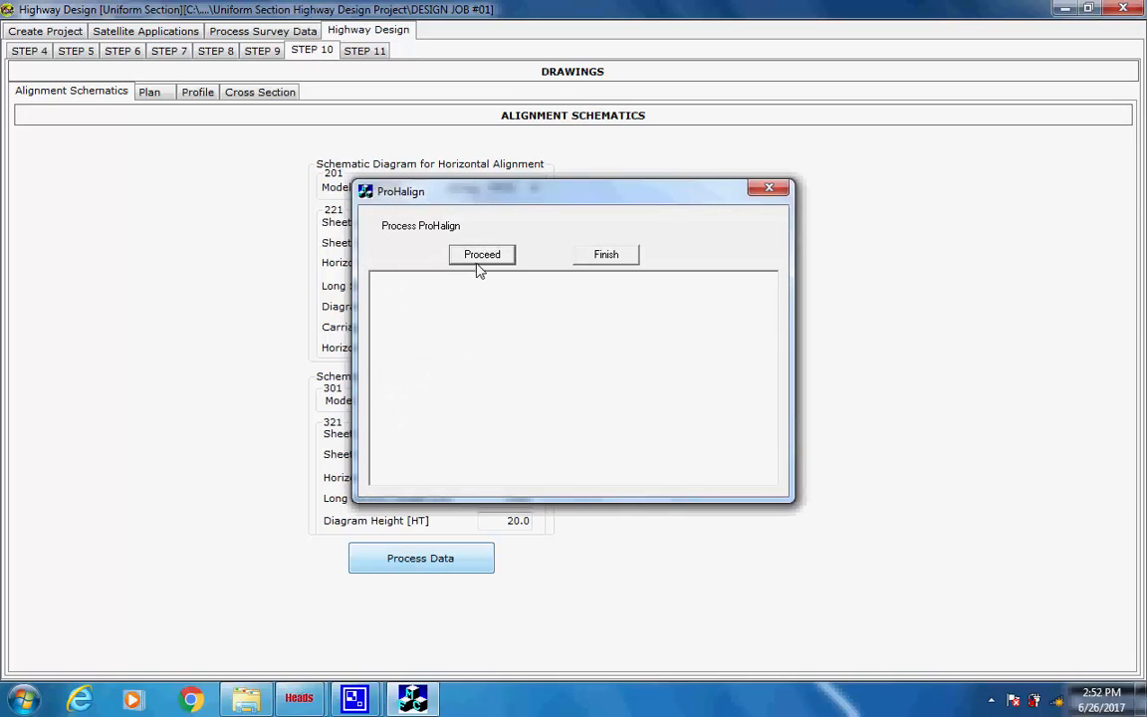
{"action": "left_click", "coordinate": [479, 256]}
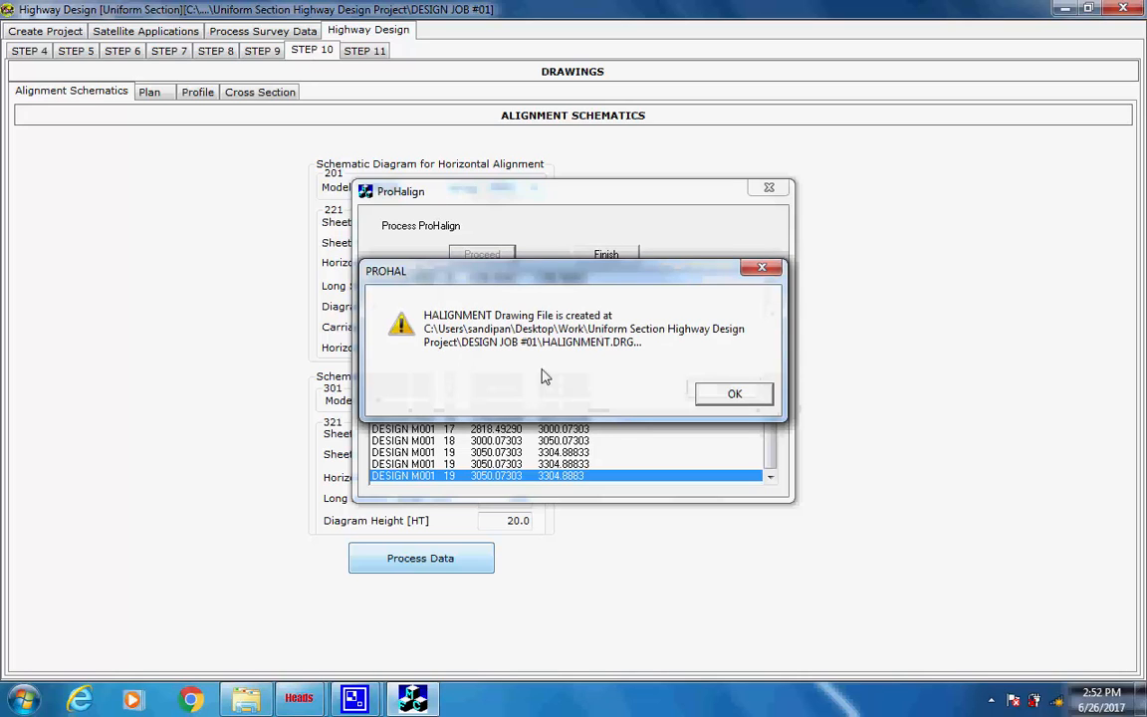
{"action": "key", "text": "Return"}
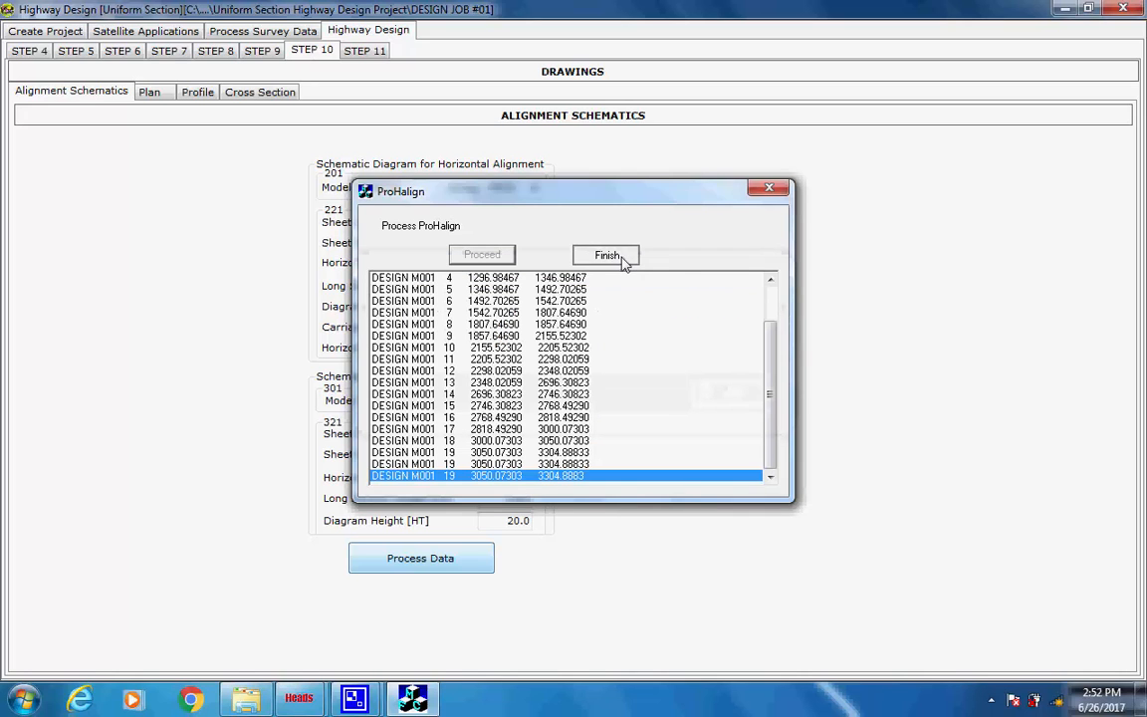
{"action": "left_click", "coordinate": [607, 255]}
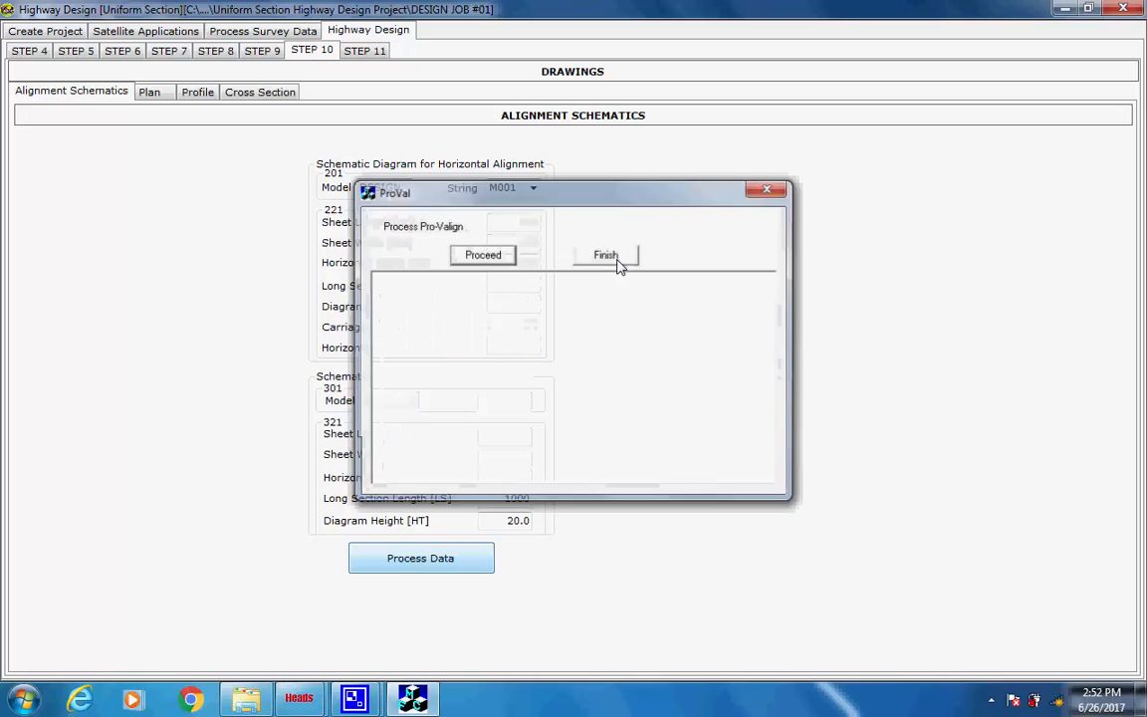
- Process the vertical alignment schematic drawing for string M001 of model DESIGN and finish the run
{"action": "left_click", "coordinate": [482, 254]}
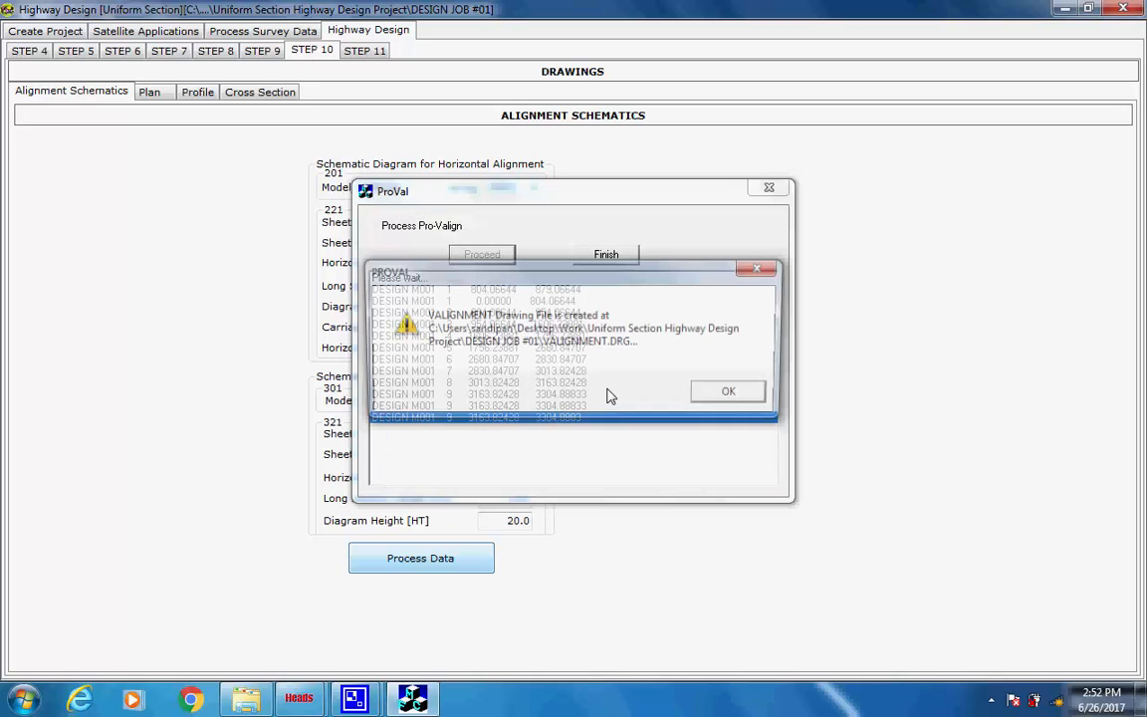
{"action": "left_click", "coordinate": [732, 394]}
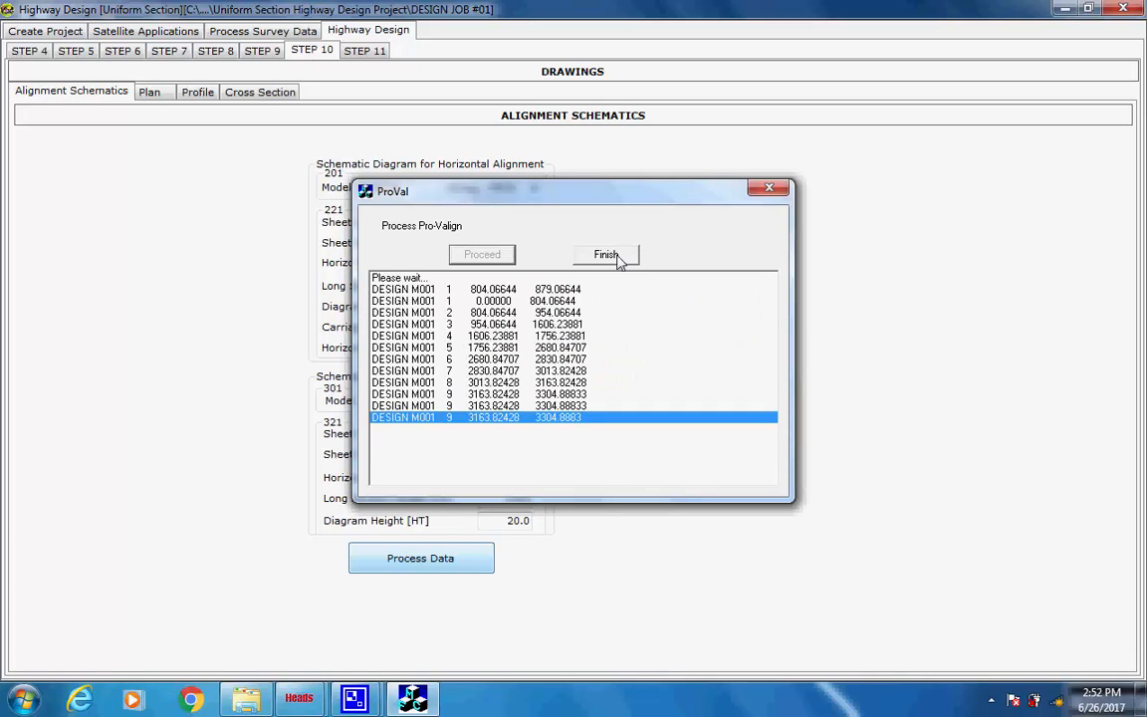
{"action": "left_click", "coordinate": [606, 255]}
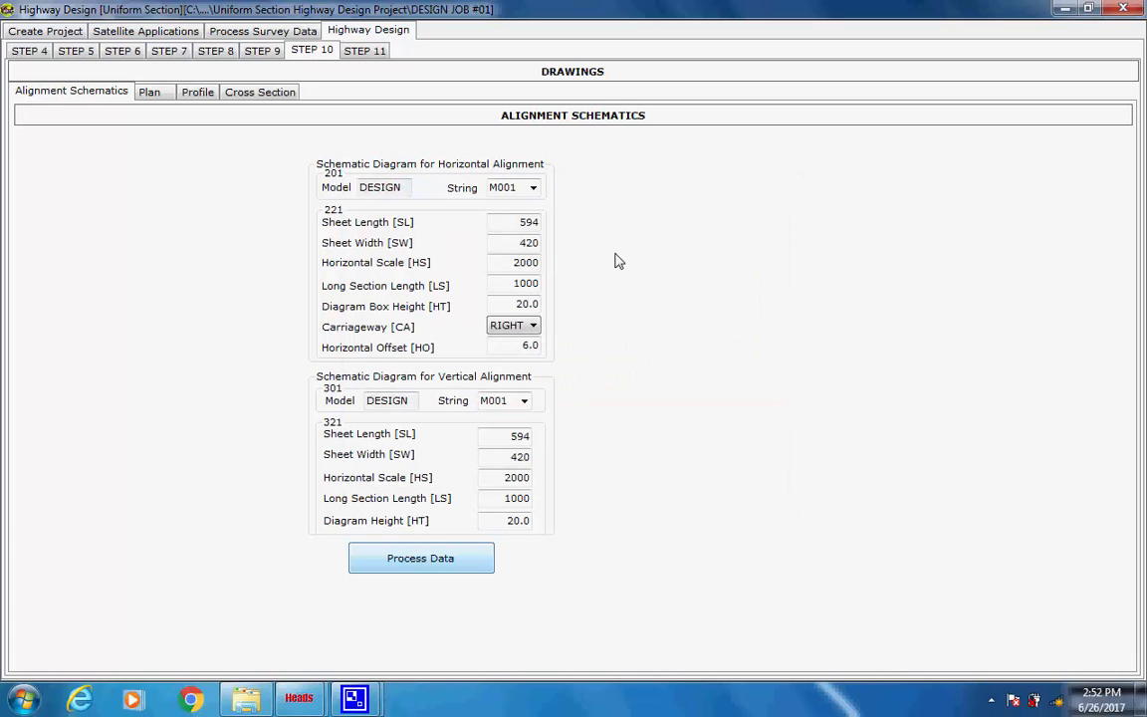
- Check the model and string list for the plan, then process the plan drawing with the default grid and chainage settings
{"action": "left_click", "coordinate": [148, 92]}
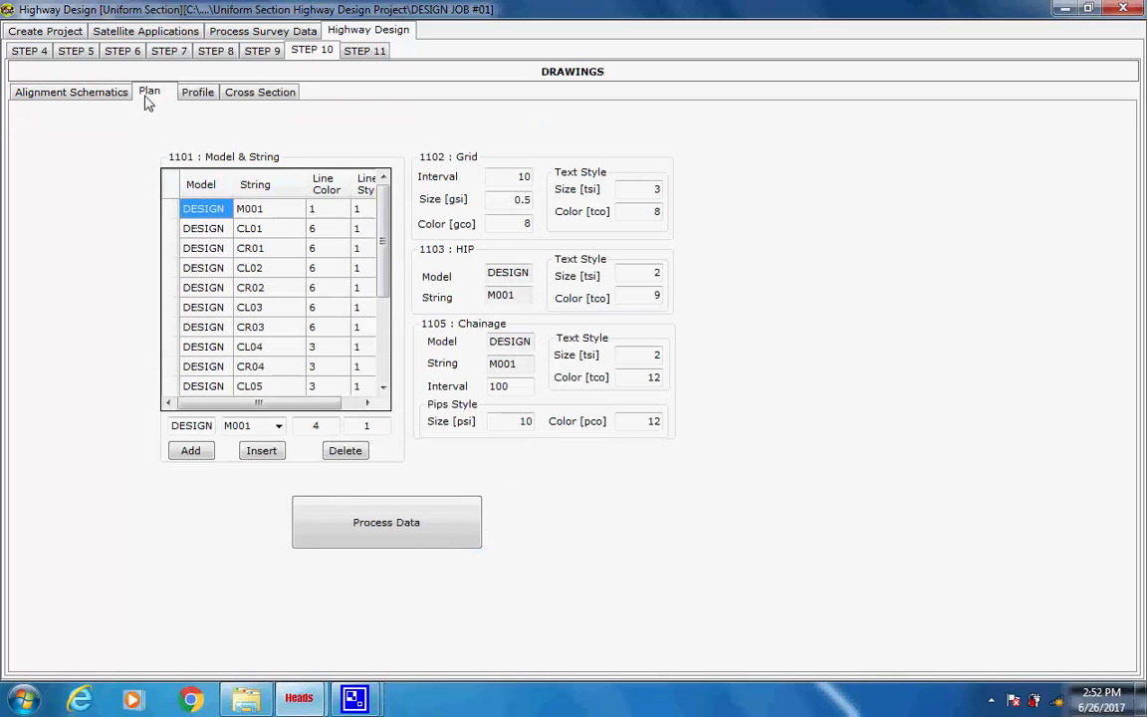
{"action": "scroll", "coordinate": [378, 302], "scroll_direction": "down", "scroll_amount": 3}
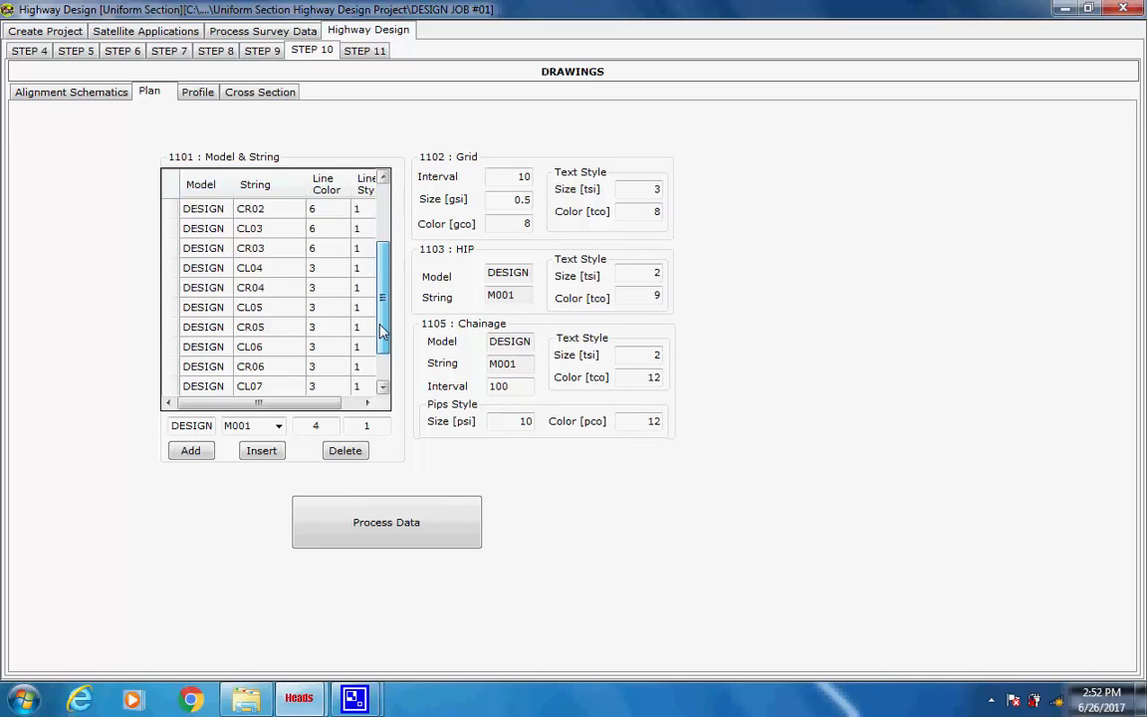
{"action": "scroll", "coordinate": [378, 302], "scroll_direction": "up", "scroll_amount": 3}
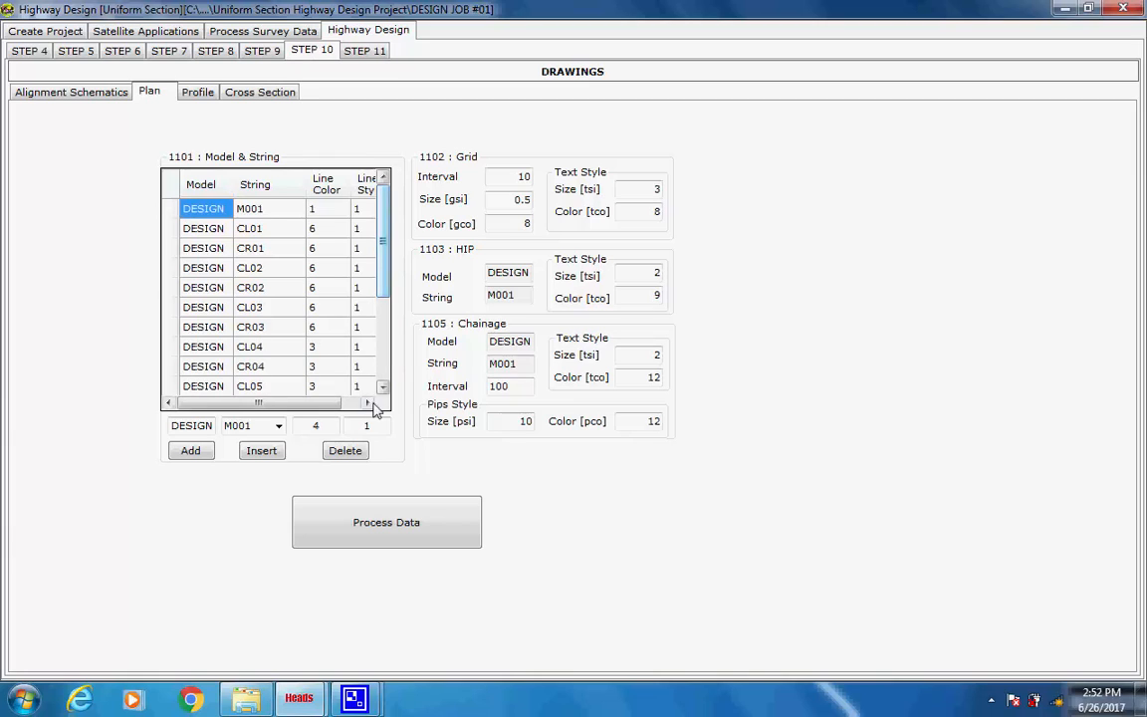
{"action": "left_click", "coordinate": [365, 529]}
{"action": "left_click", "coordinate": [480, 258]}
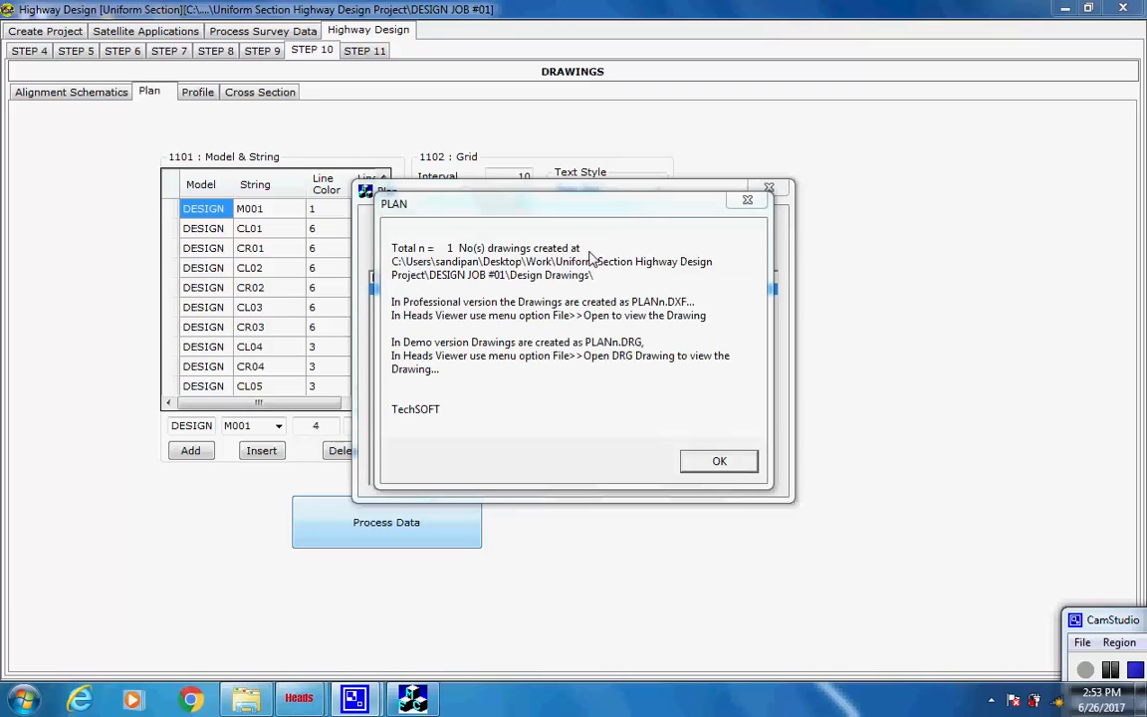
{"action": "left_click", "coordinate": [716, 460]}
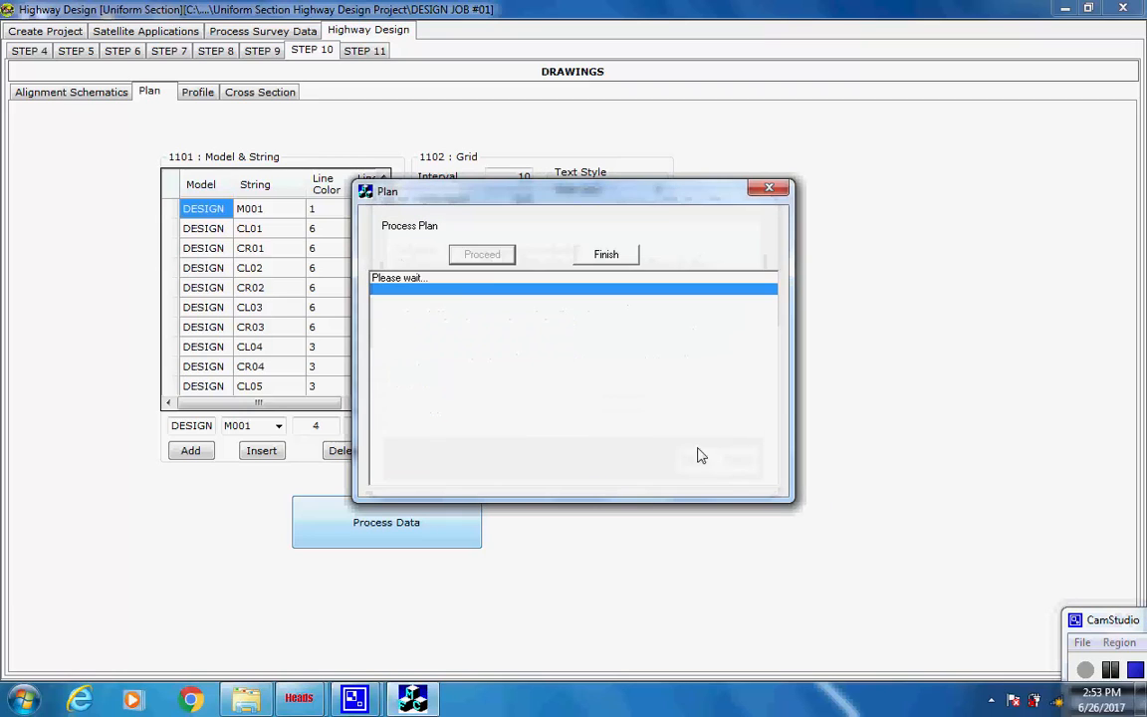
{"action": "left_click", "coordinate": [613, 258]}
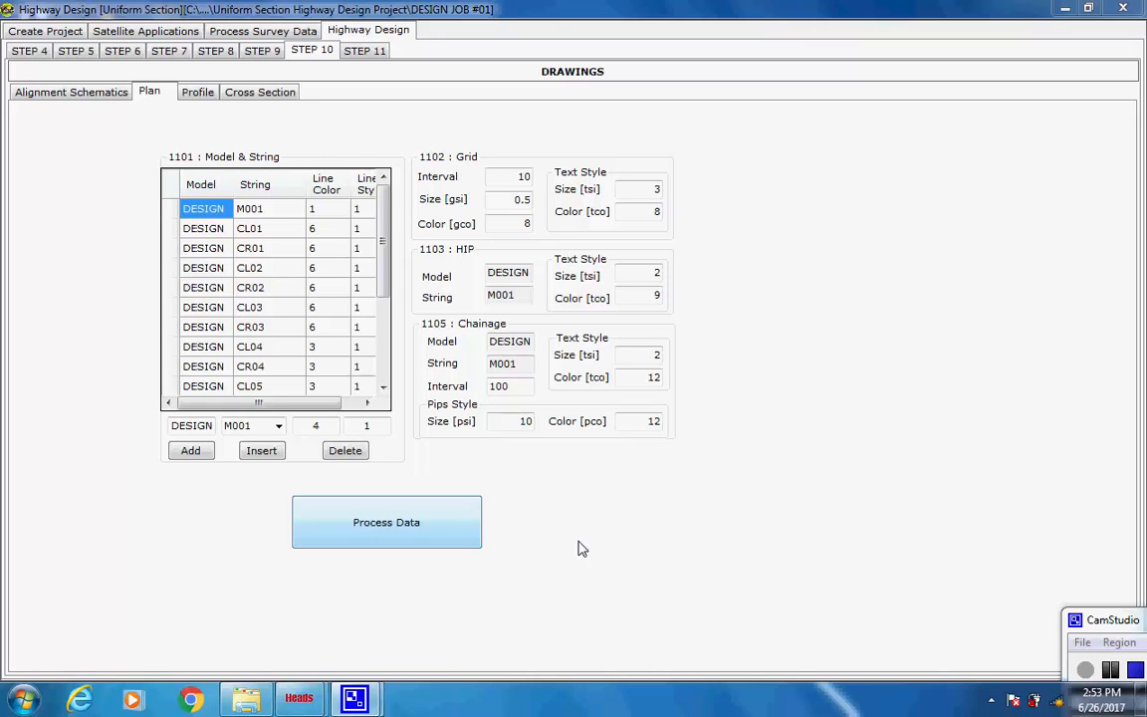
- Process the profile drawing for strings M001 and E001 with the default chainage, scale and sheet settings
{"action": "left_click", "coordinate": [197, 91]}
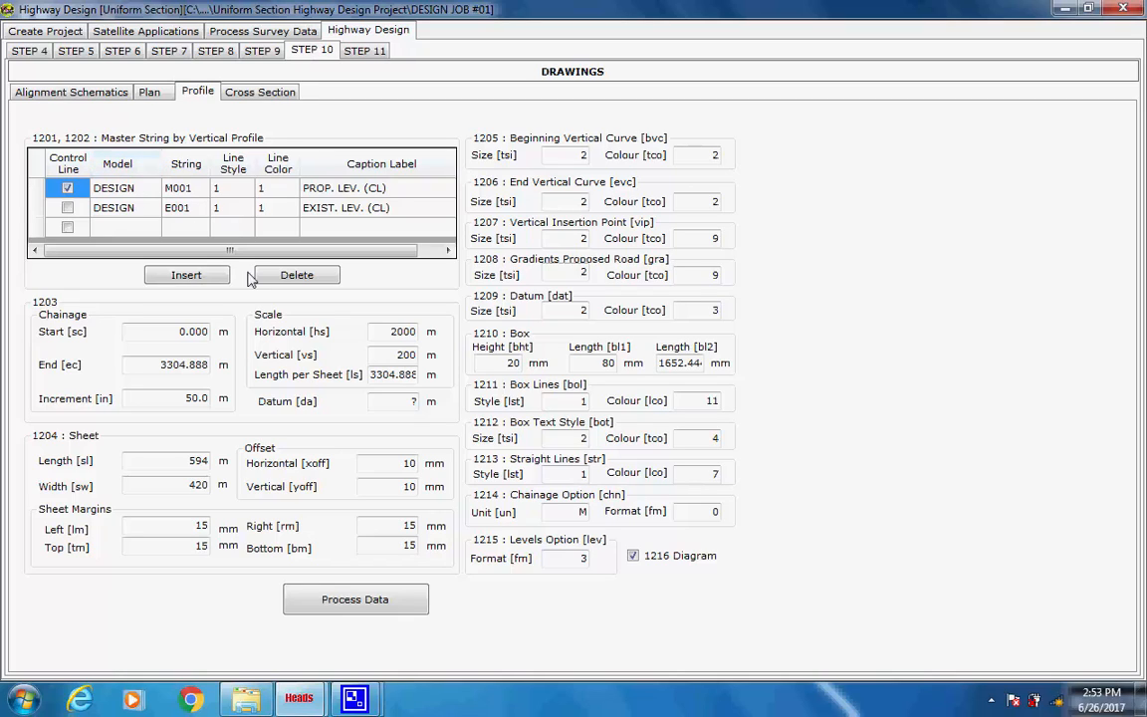
{"action": "left_click", "coordinate": [335, 604]}
{"action": "left_click", "coordinate": [476, 257]}
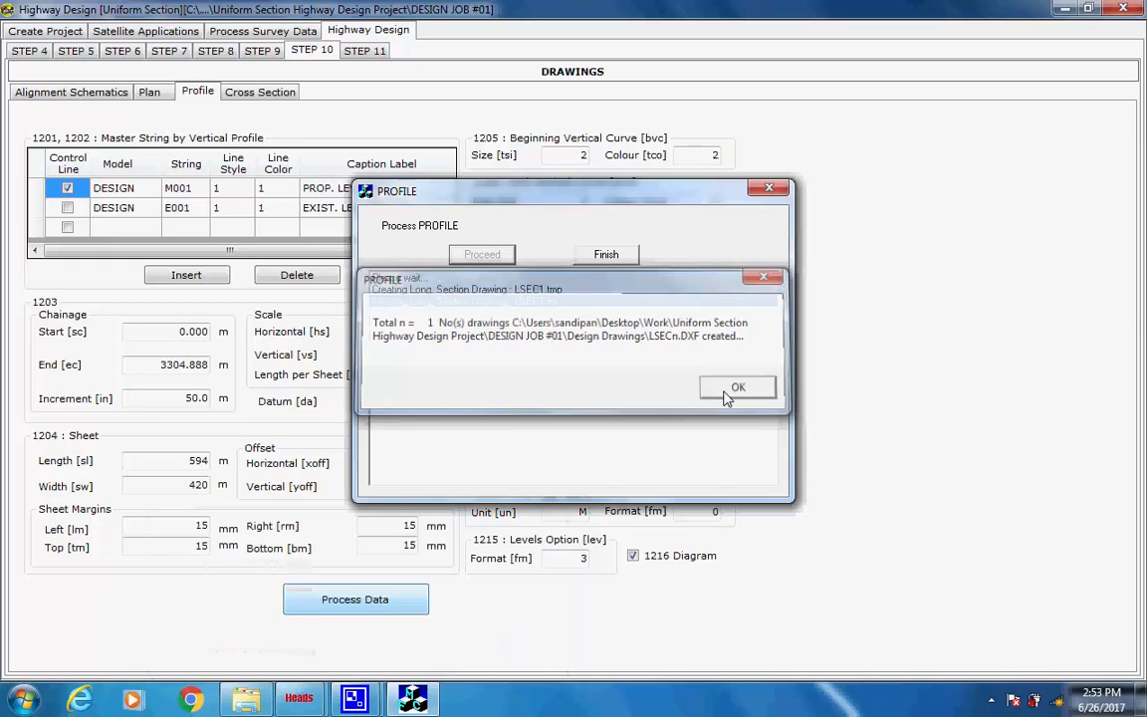
{"action": "left_click", "coordinate": [737, 388]}
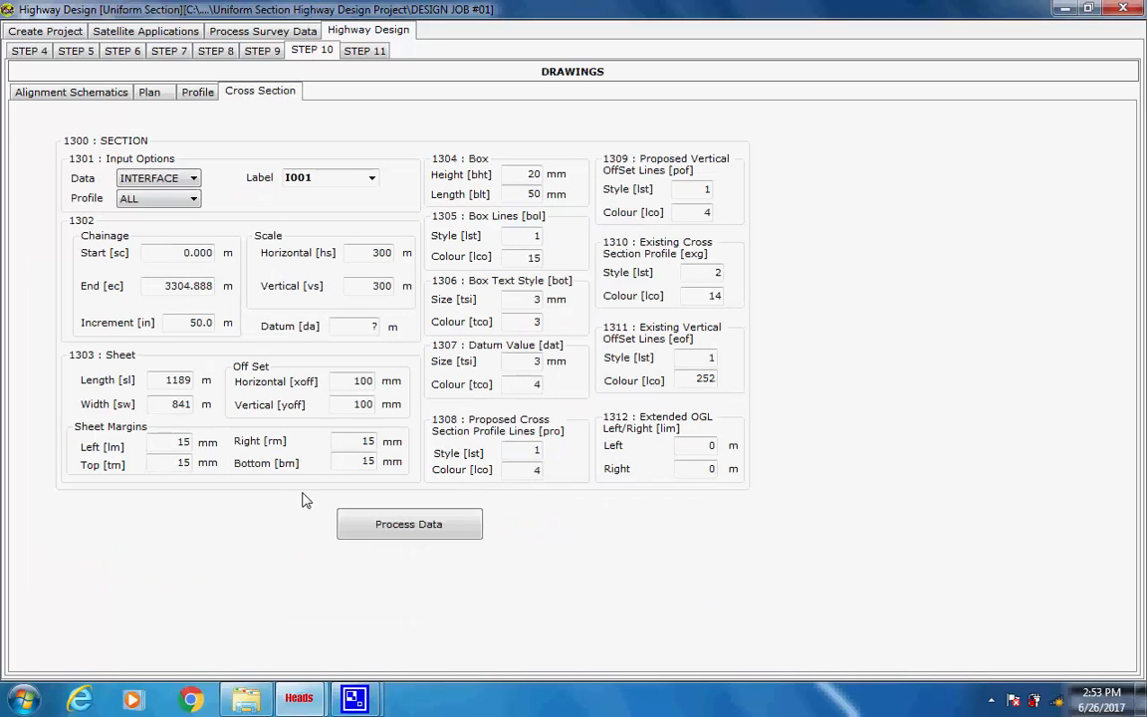
- Check the available cross section labels, keep I001 with INTERFACE data, and process the cross section drawings
{"action": "left_click", "coordinate": [371, 178]}
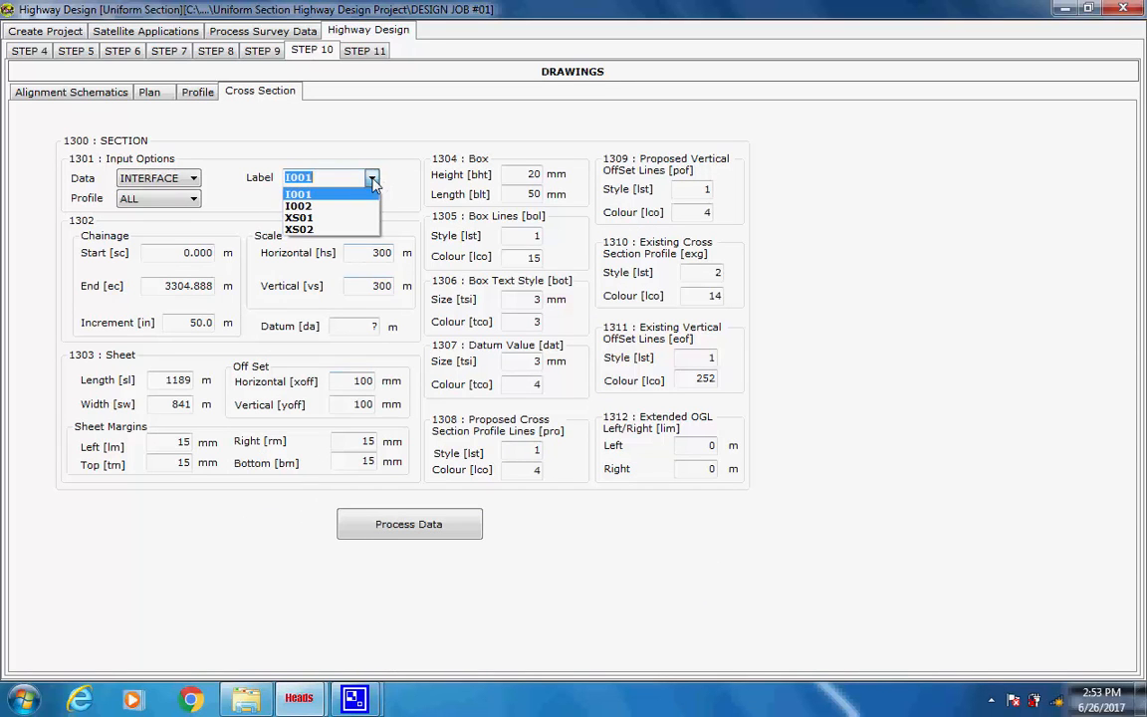
{"action": "left_click", "coordinate": [371, 178]}
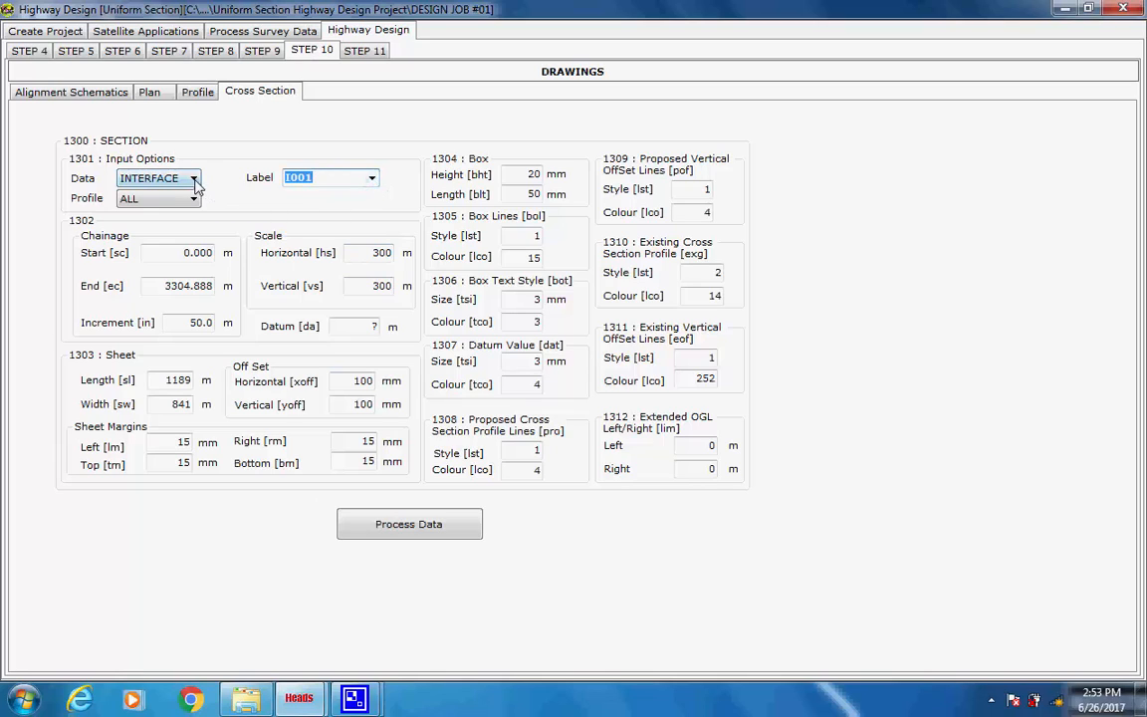
{"action": "left_click", "coordinate": [395, 525]}
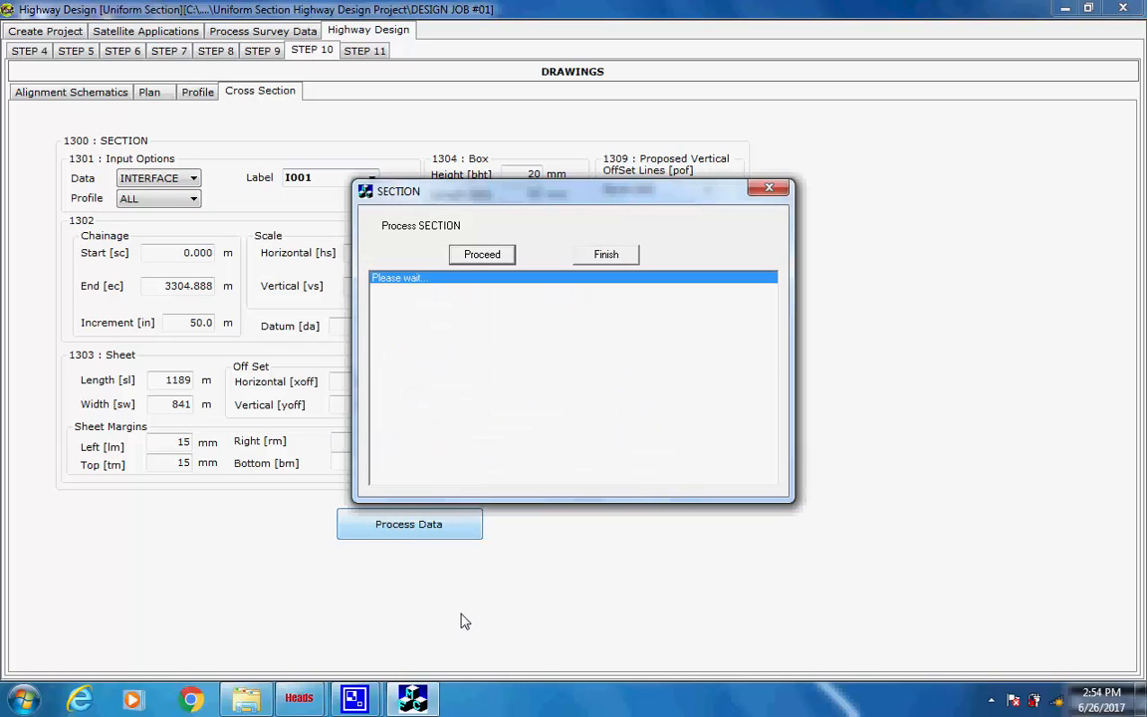
{"action": "left_click", "coordinate": [741, 395]}
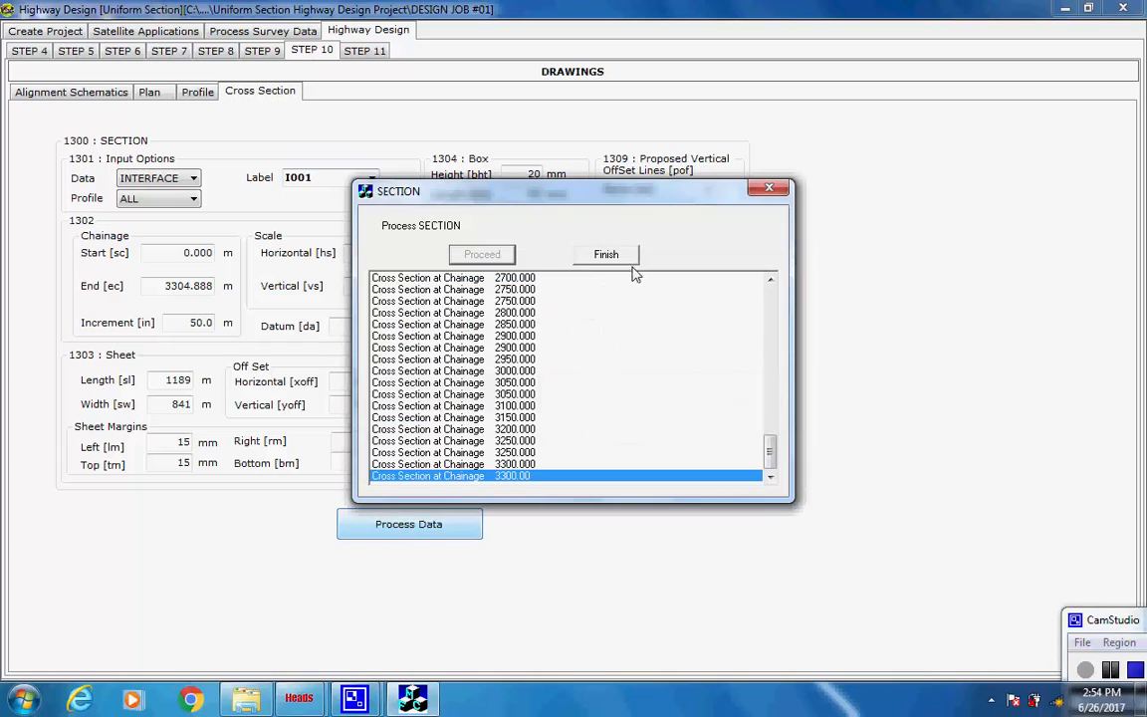
{"action": "left_click", "coordinate": [609, 255]}
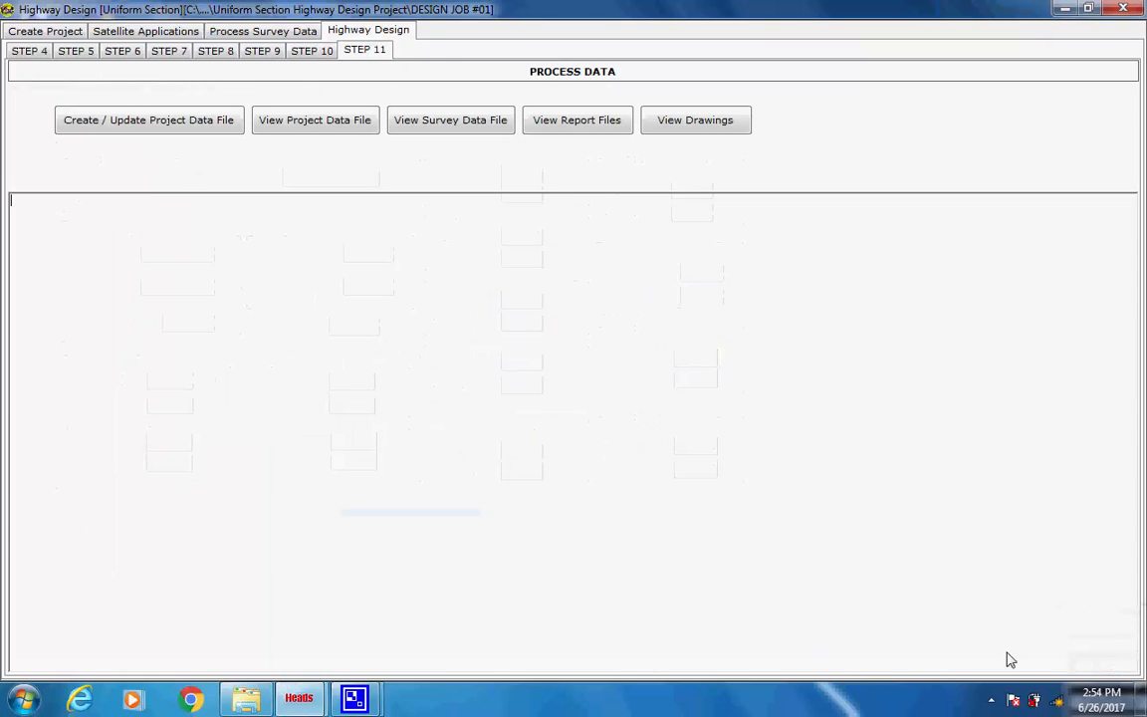
{"action": "left_click", "coordinate": [361, 640]}
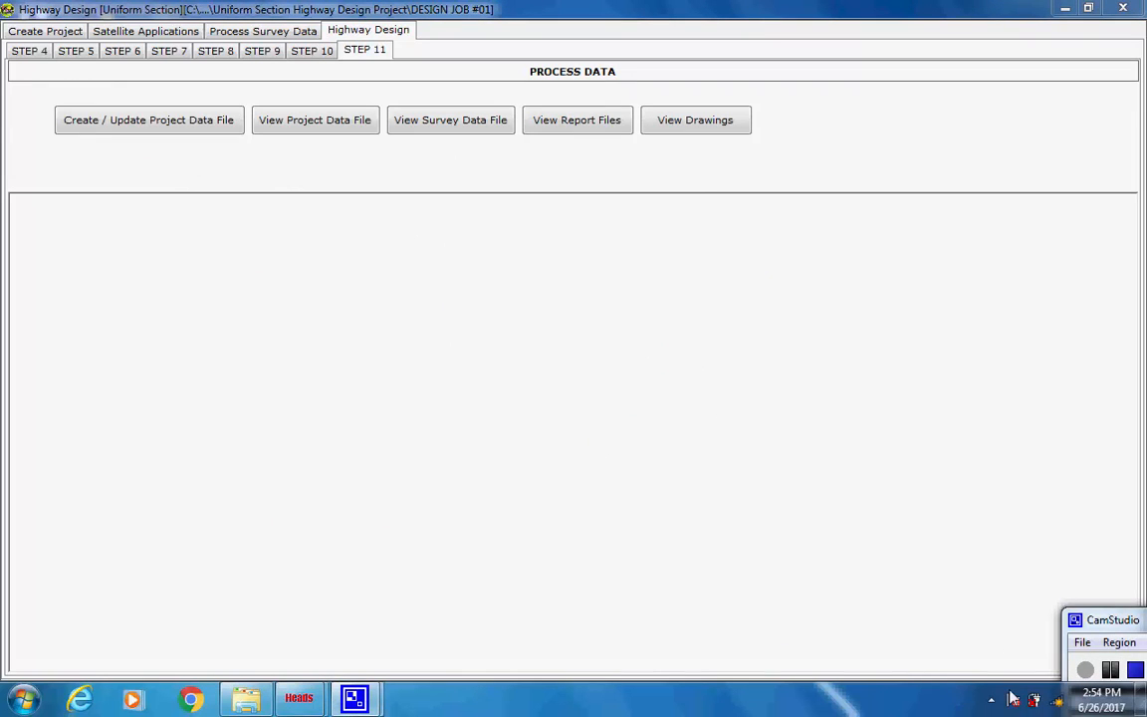
- Create the project data file and review its contents, then return to its beginning
{"action": "left_click", "coordinate": [162, 123]}
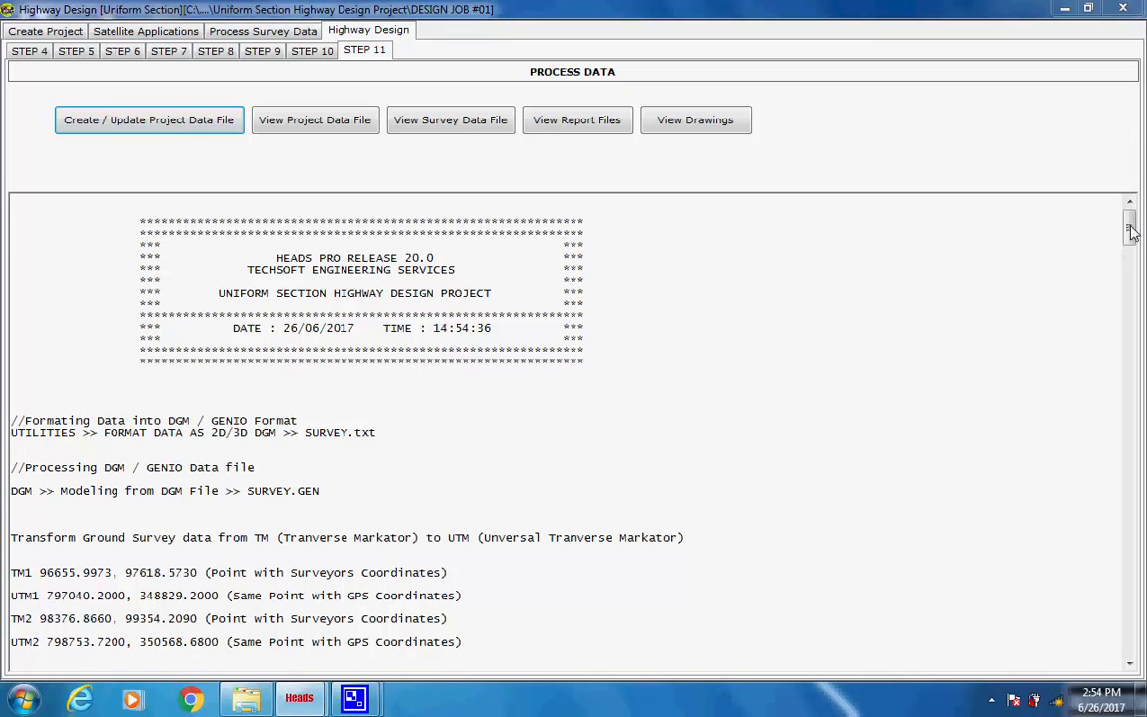
{"action": "left_click", "coordinate": [756, 412]}
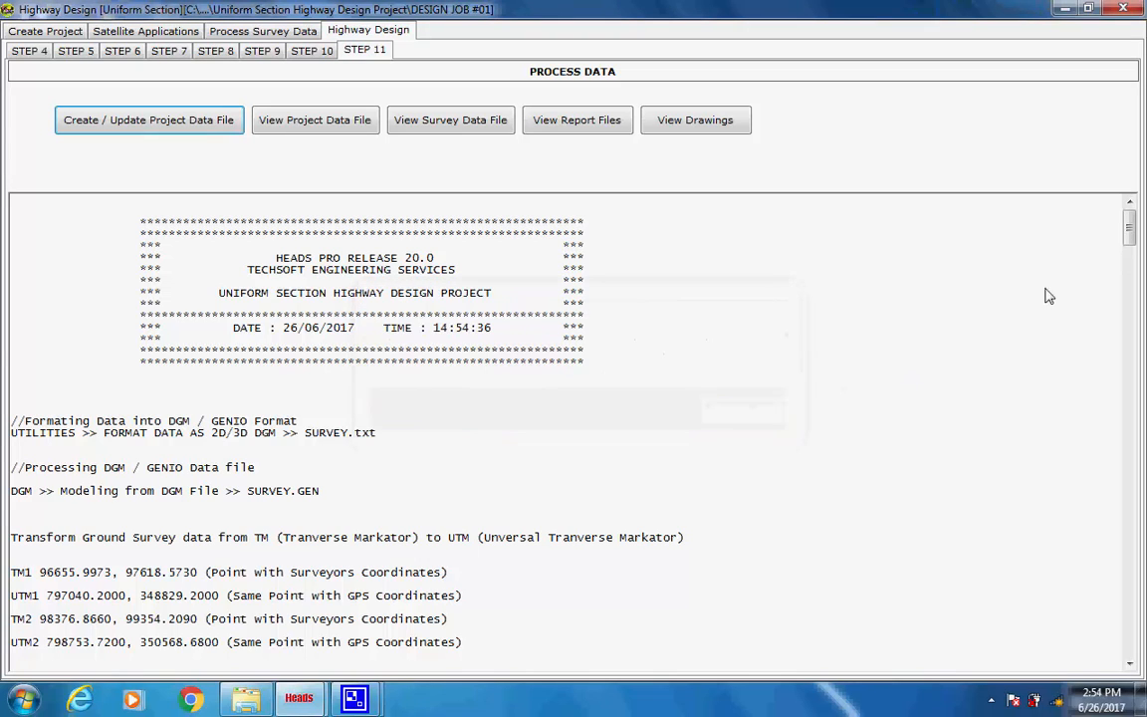
{"action": "scroll", "coordinate": [1129, 252], "scroll_direction": "down", "scroll_amount": 3}
{"action": "left_click_drag", "start_coordinate": [1130, 252], "coordinate": [1125, 483]}
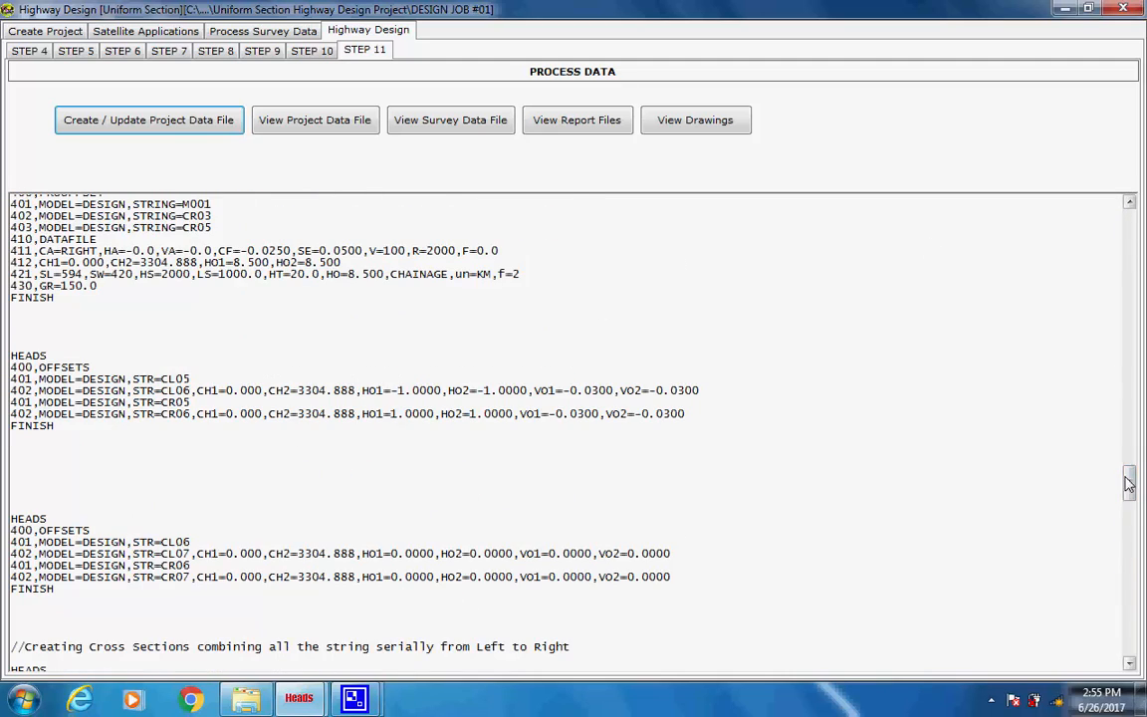
{"action": "scroll", "coordinate": [1118, 377], "scroll_direction": "up", "scroll_amount": 15}
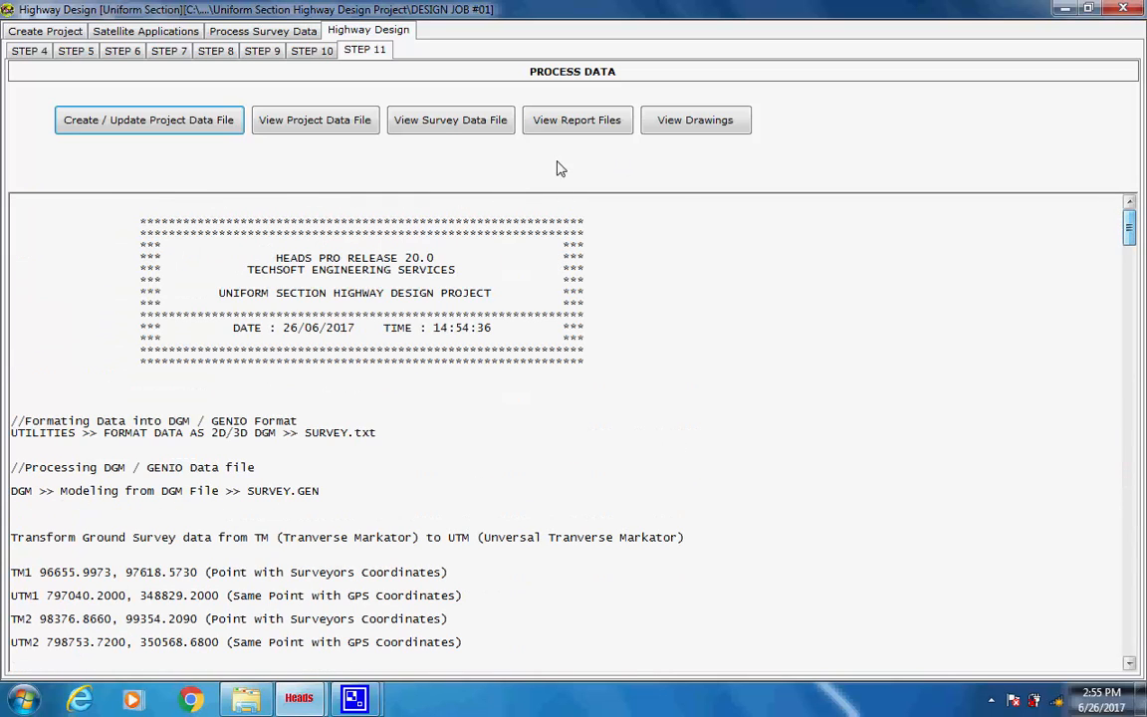
- Check the survey data file, then review the HALIGNMENT, VALIGNMENT and VOLUME reports and close the report viewer
{"action": "left_click", "coordinate": [438, 123]}
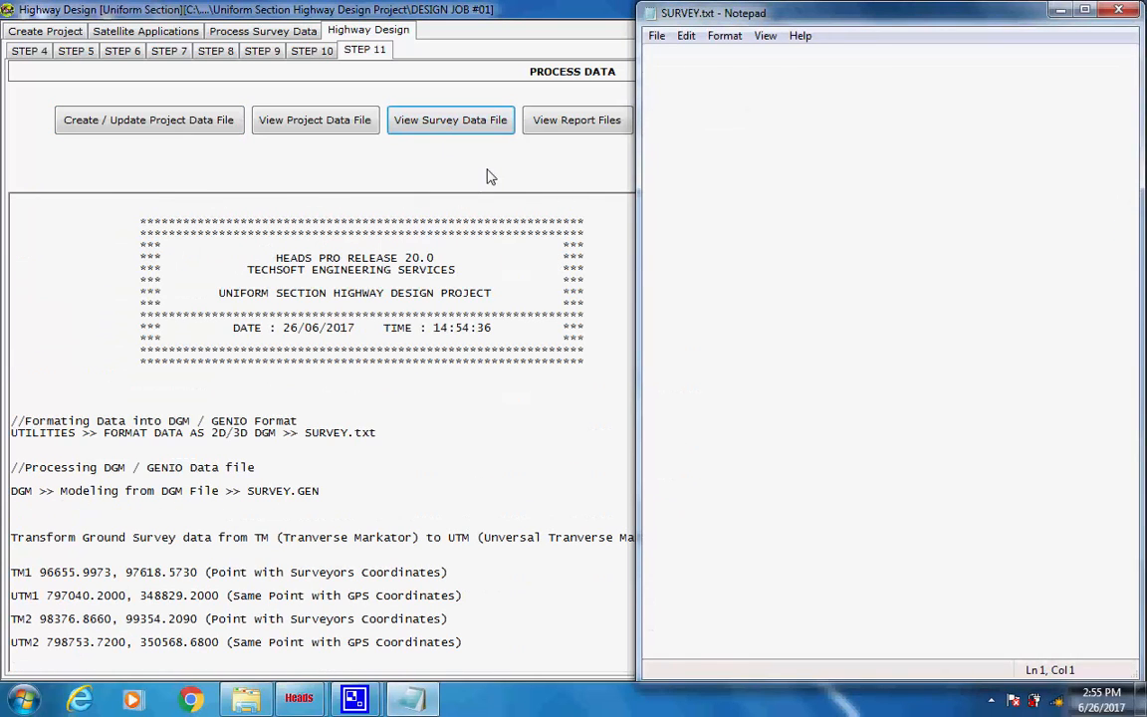
{"action": "left_click", "coordinate": [1119, 11]}
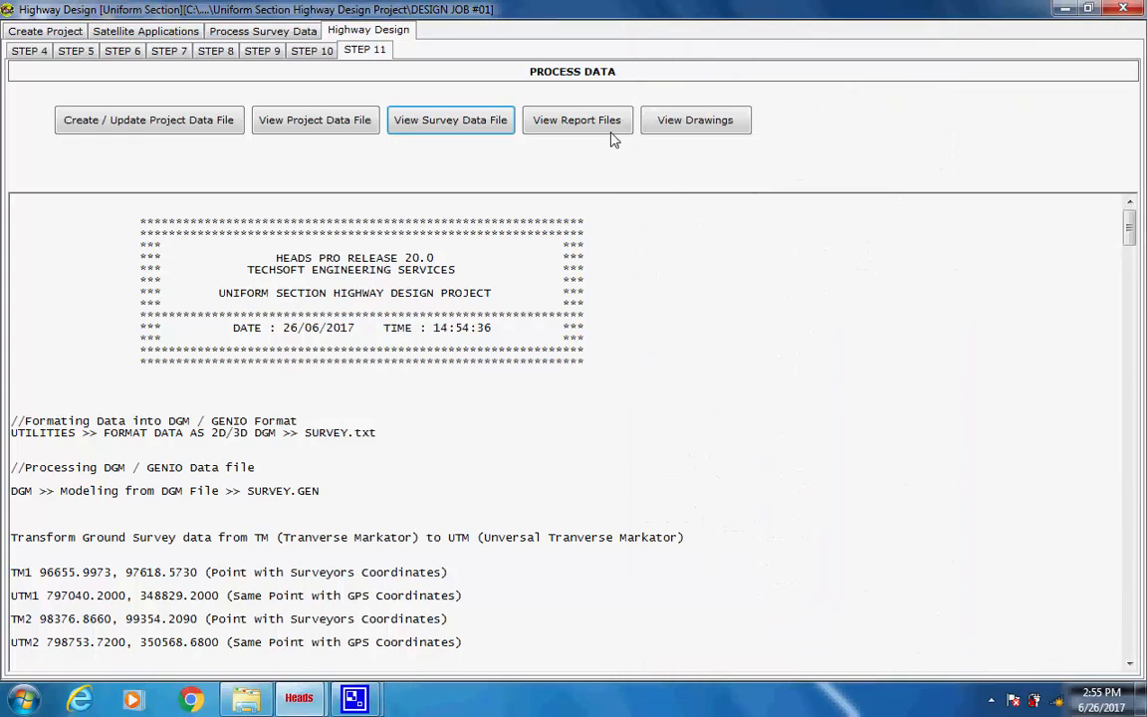
{"action": "left_click", "coordinate": [577, 120]}
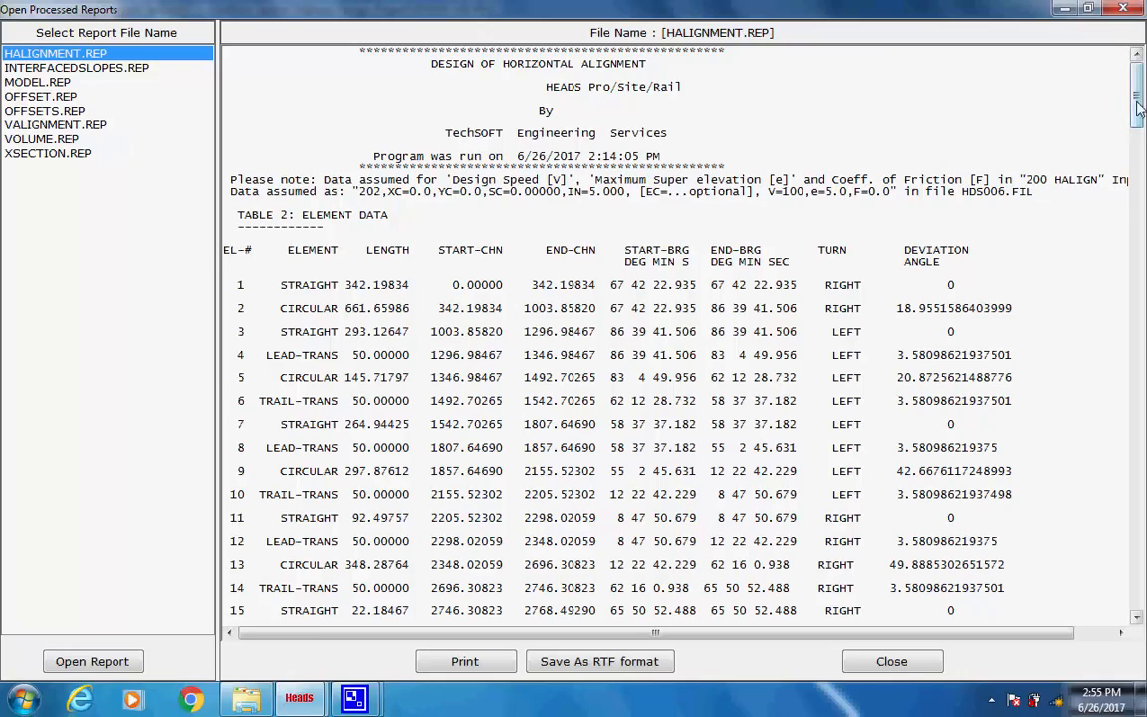
{"action": "mouse_move", "coordinate": [1141, 107]}
{"action": "left_mouse_down"}
{"action": "mouse_move", "coordinate": [1131, 536]}
{"action": "mouse_move", "coordinate": [1132, 115]}
{"action": "left_mouse_up"}
{"action": "left_click", "coordinate": [41, 126]}
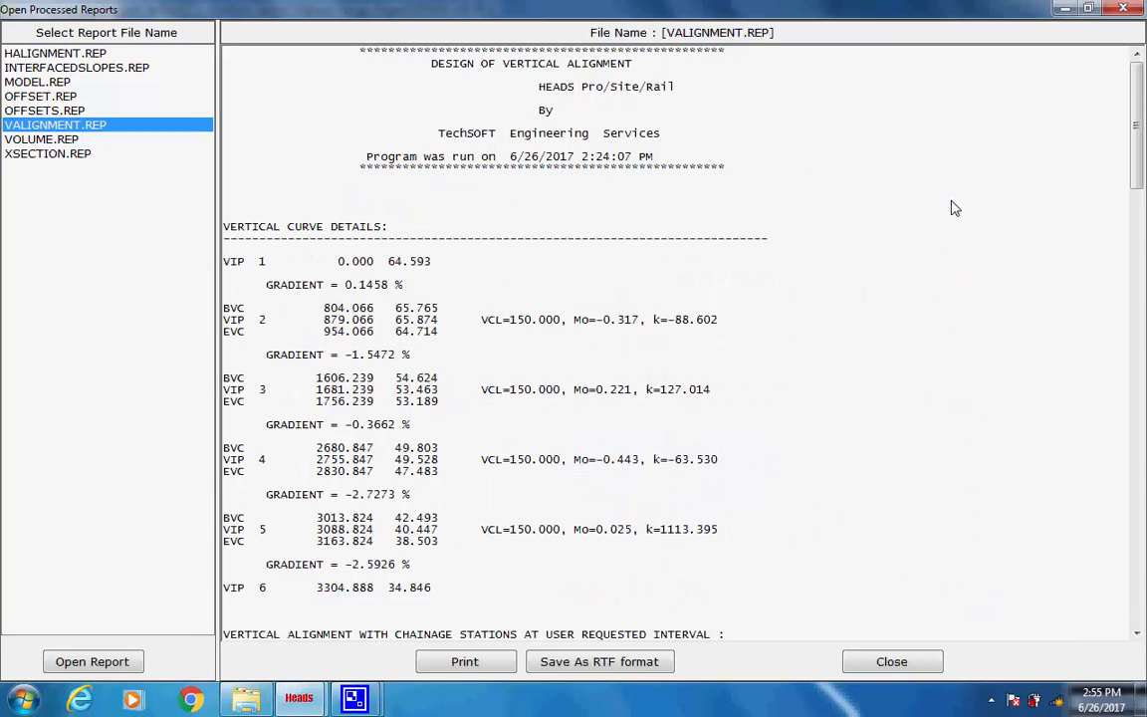
{"action": "left_click_drag", "start_coordinate": [1140, 147], "coordinate": [1137, 52]}
{"action": "left_click", "coordinate": [27, 140]}
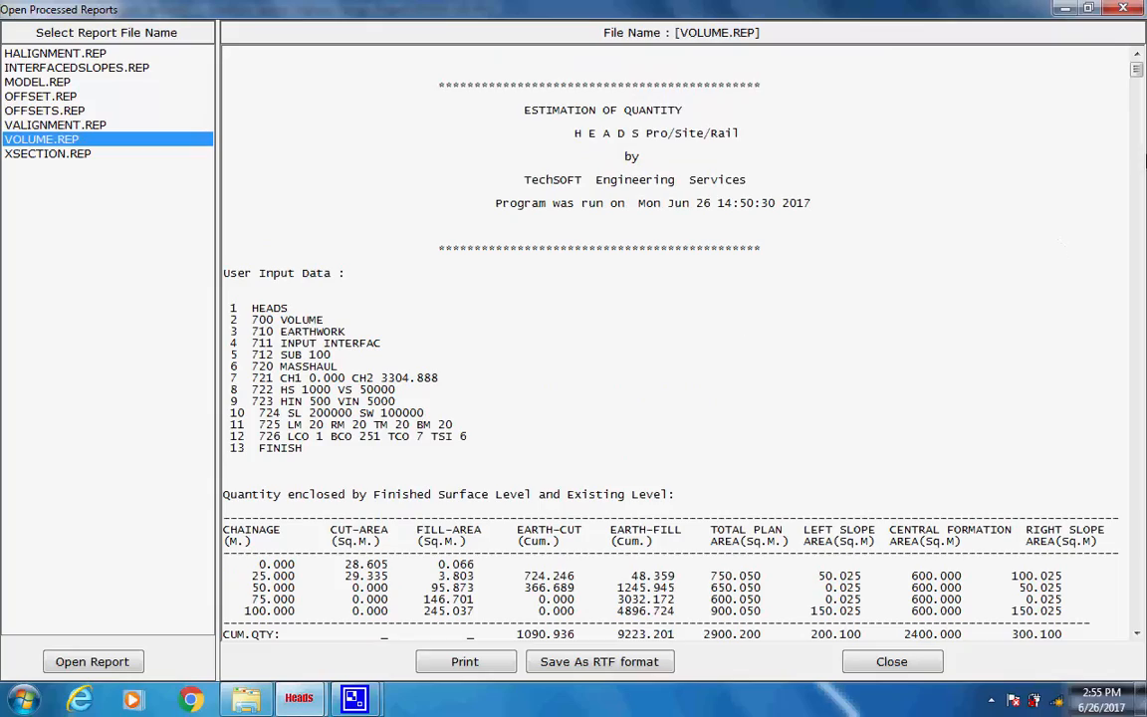
{"action": "left_click_drag", "start_coordinate": [1137, 75], "coordinate": [1113, 36]}
{"action": "left_click", "coordinate": [1122, 9]}
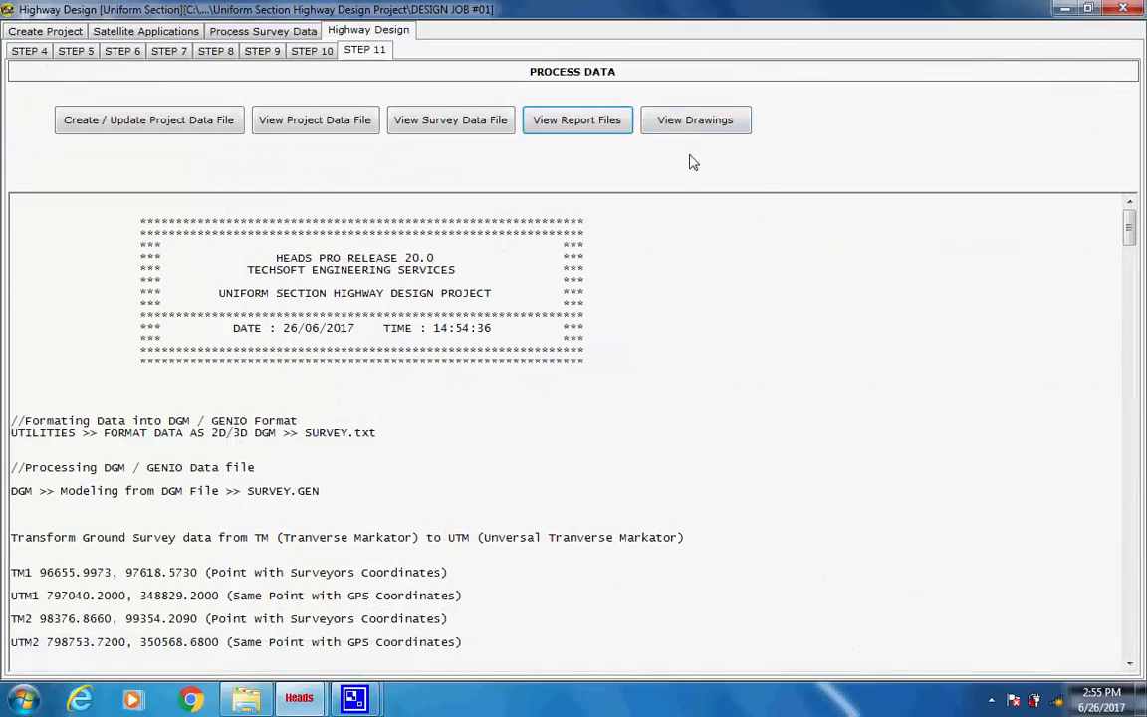
- Open all the generated design drawings together in HEADS Viewer
{"action": "left_click", "coordinate": [671, 121]}
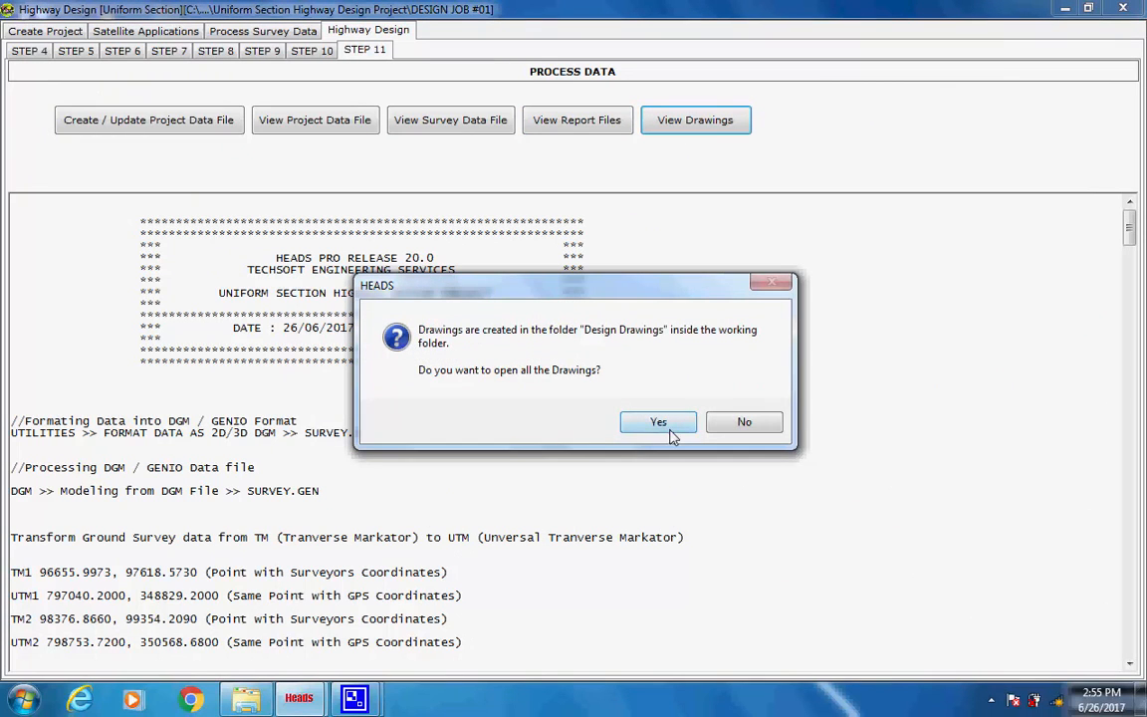
{"action": "left_click", "coordinate": [668, 423]}
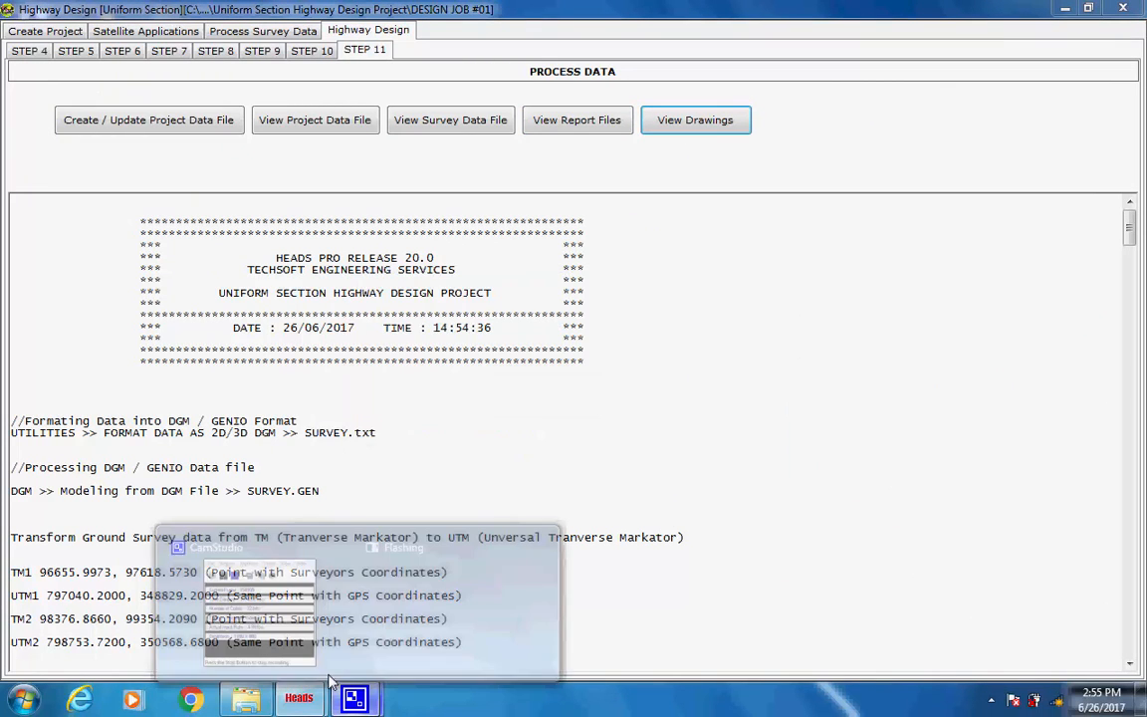
{"action": "left_click", "coordinate": [331, 680]}
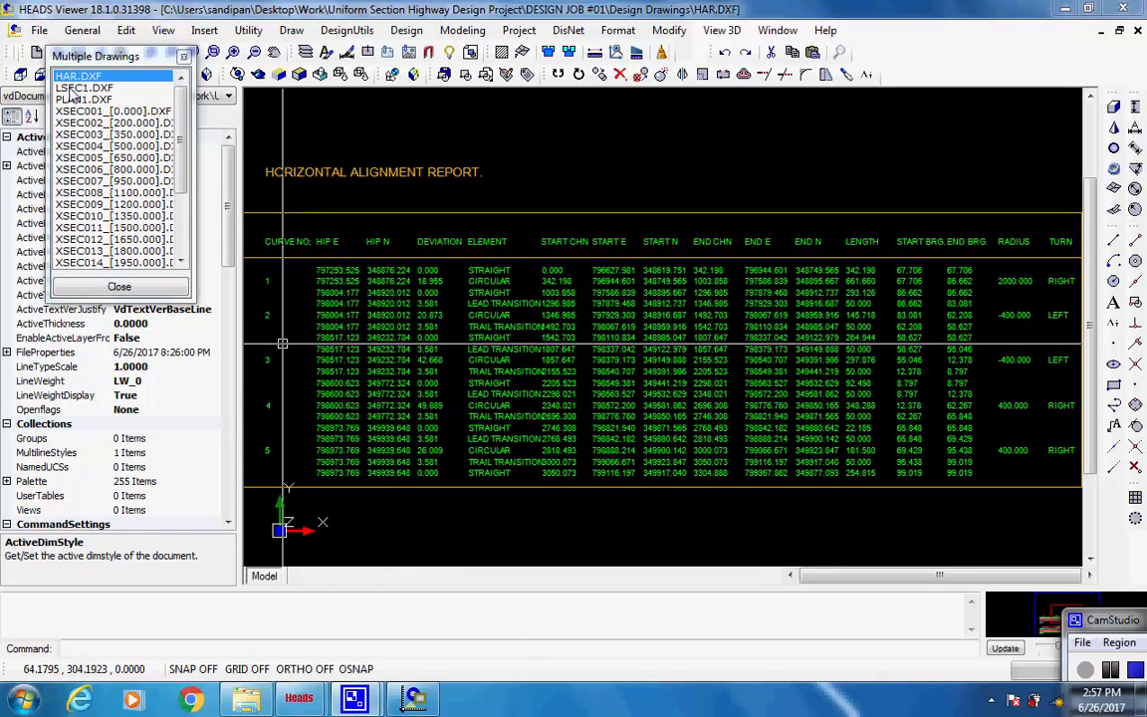
- Open the profile drawing LSEC1.DXF and examine its level, chainage, alignment and superelevation row labels at the start
{"action": "left_click", "coordinate": [81, 87]}
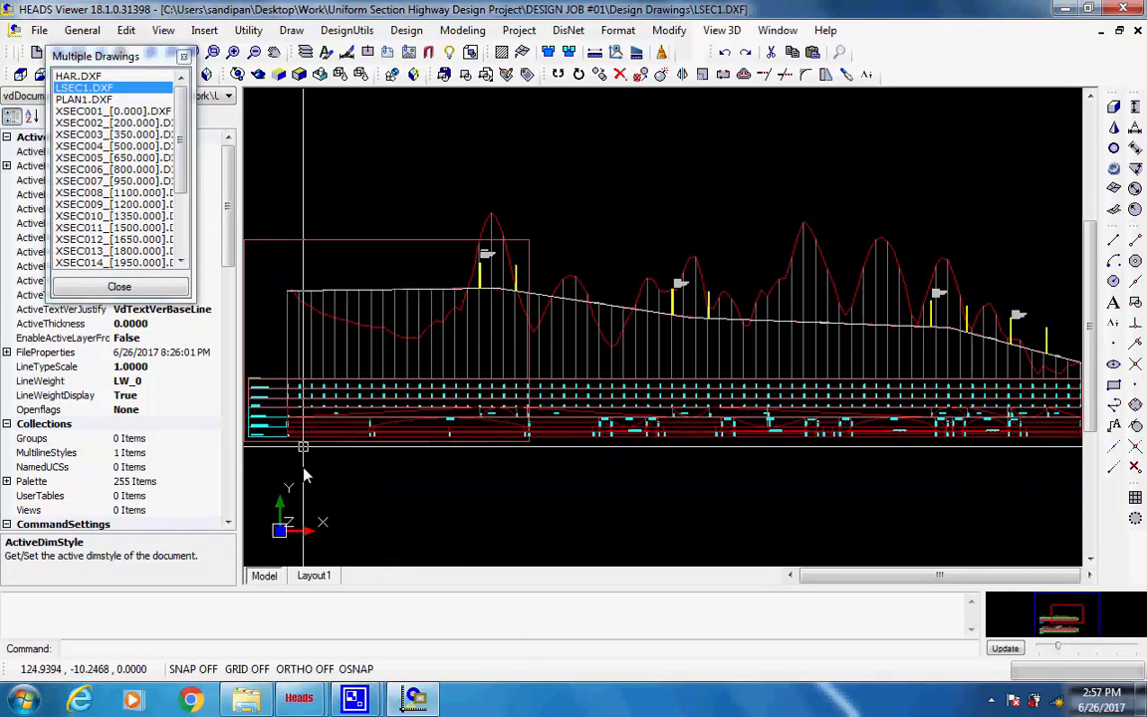
{"action": "scroll", "coordinate": [349, 450], "scroll_direction": "up", "scroll_amount": 5}
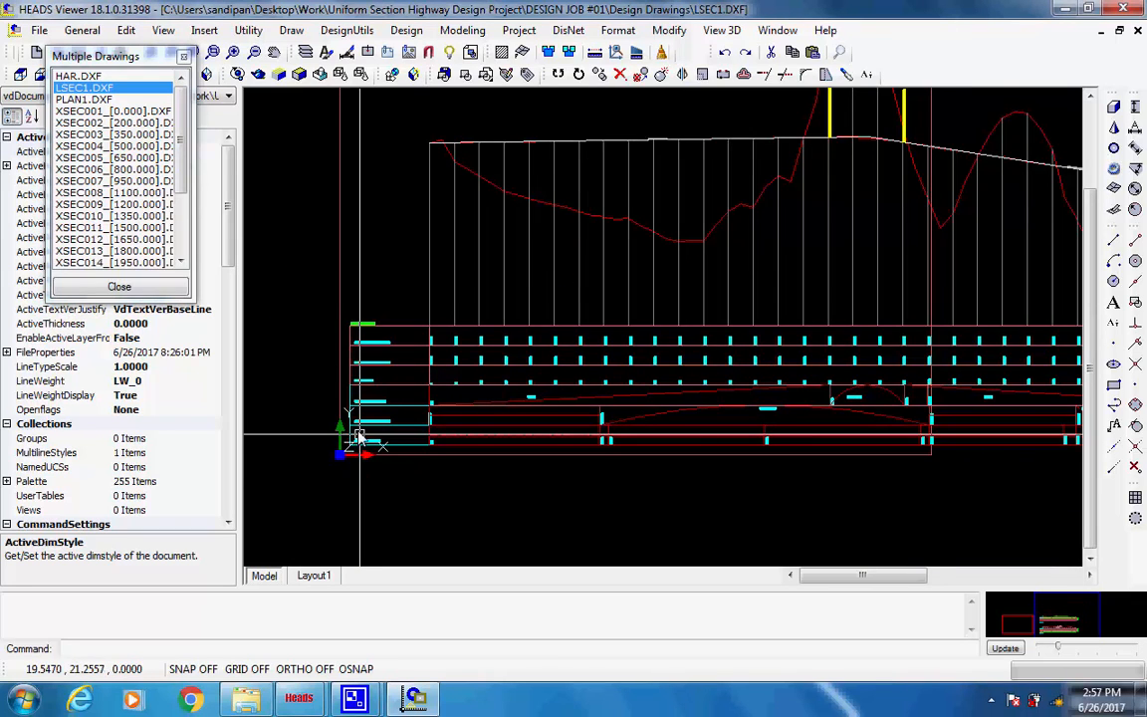
{"action": "scroll", "coordinate": [355, 417], "scroll_direction": "up", "scroll_amount": 4}
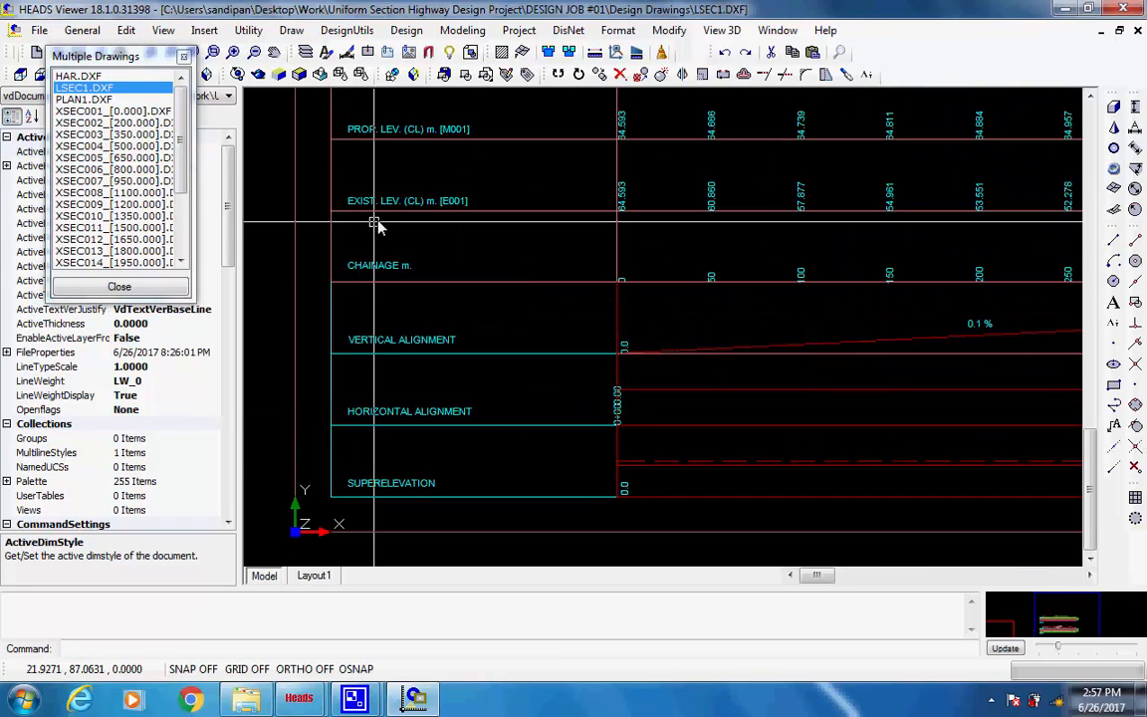
{"action": "middle_click_drag", "start_coordinate": [374, 223], "coordinate": [368, 274]}
{"action": "scroll", "coordinate": [370, 245], "scroll_direction": "up", "scroll_amount": 3}
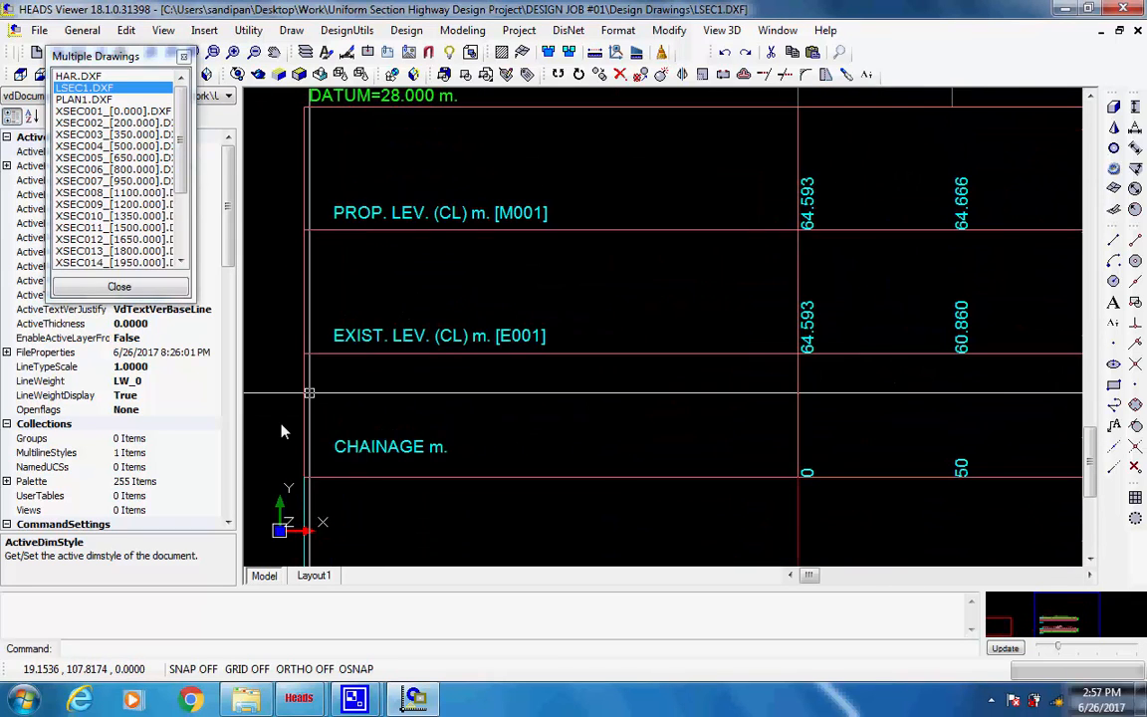
{"action": "scroll", "coordinate": [313, 386], "scroll_direction": "down", "scroll_amount": 3}
{"action": "middle_click_drag", "start_coordinate": [389, 434], "coordinate": [427, 225]}
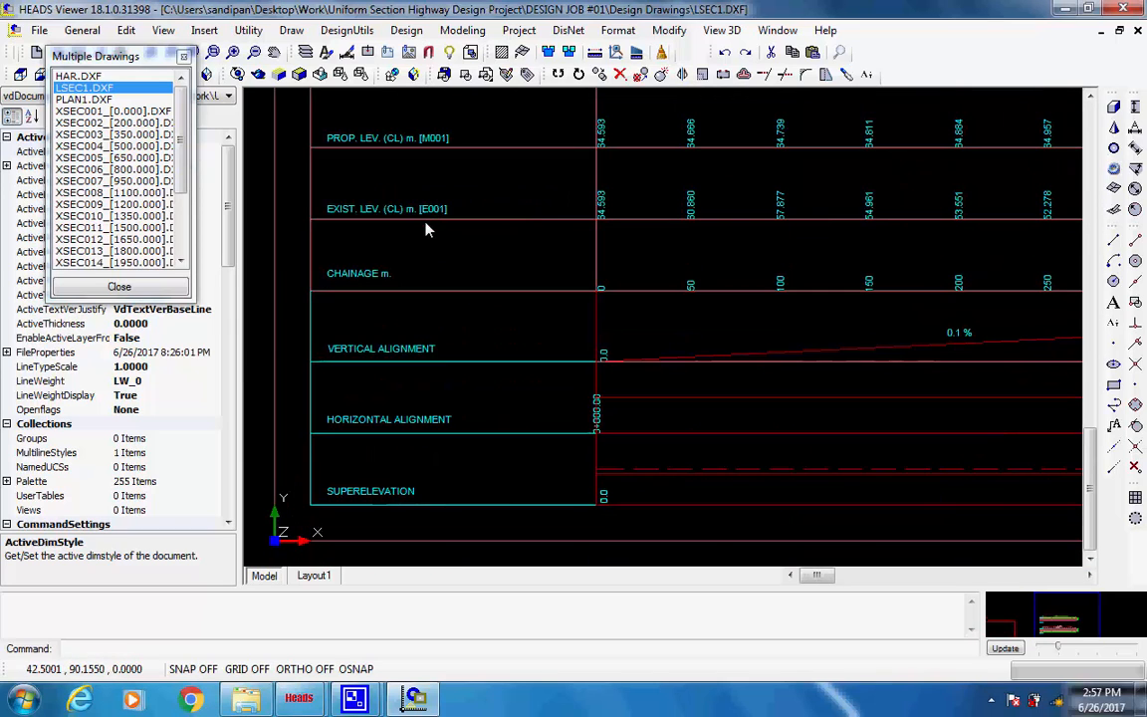
{"action": "middle_click_drag", "start_coordinate": [419, 321], "coordinate": [429, 176]}
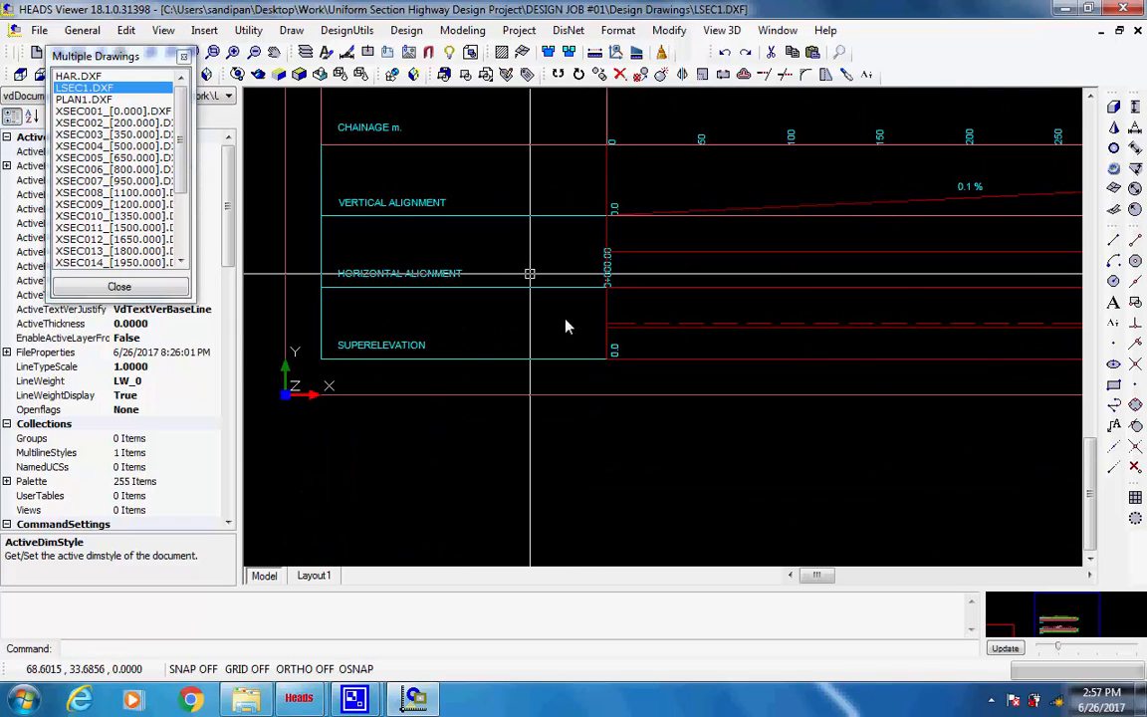
- Follow the profile's vertical alignment, horizontal alignment and superelevation rows along the chainage through the successive curves
{"action": "scroll", "coordinate": [565, 319], "scroll_direction": "down", "scroll_amount": 5}
{"action": "middle_click_drag", "start_coordinate": [867, 332], "coordinate": [370, 403]}
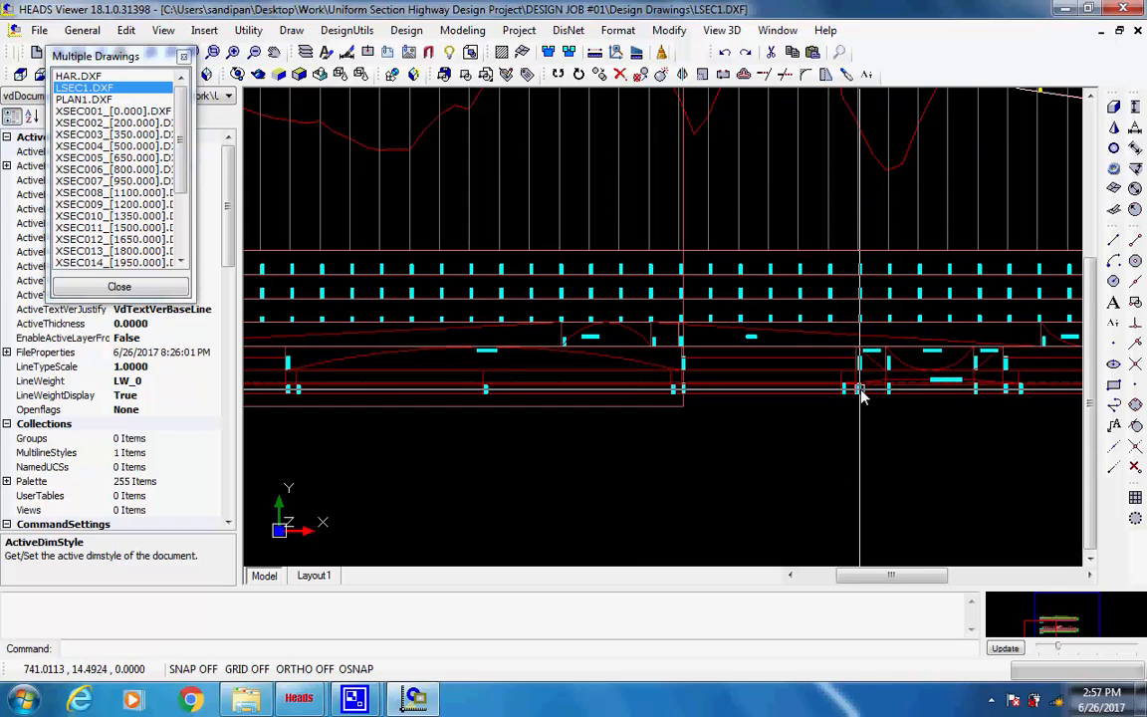
{"action": "scroll", "coordinate": [861, 394], "scroll_direction": "up", "scroll_amount": 5}
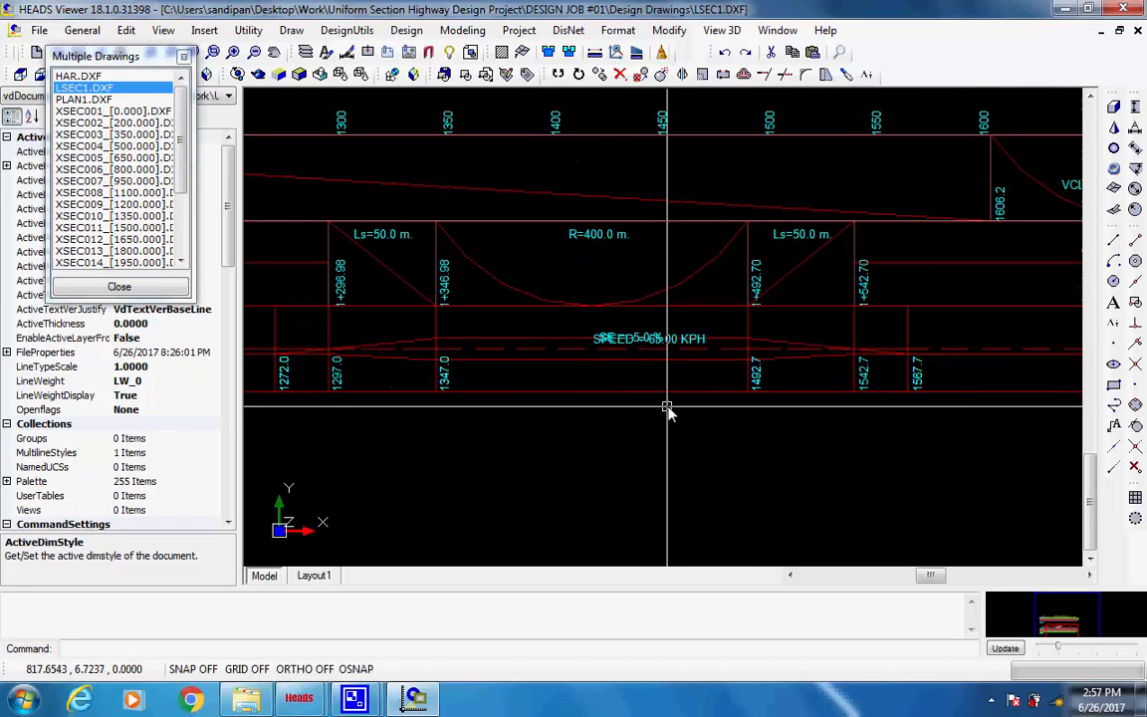
{"action": "scroll", "coordinate": [667, 408], "scroll_direction": "up", "scroll_amount": 1}
{"action": "scroll", "coordinate": [667, 388], "scroll_direction": "down", "scroll_amount": 2}
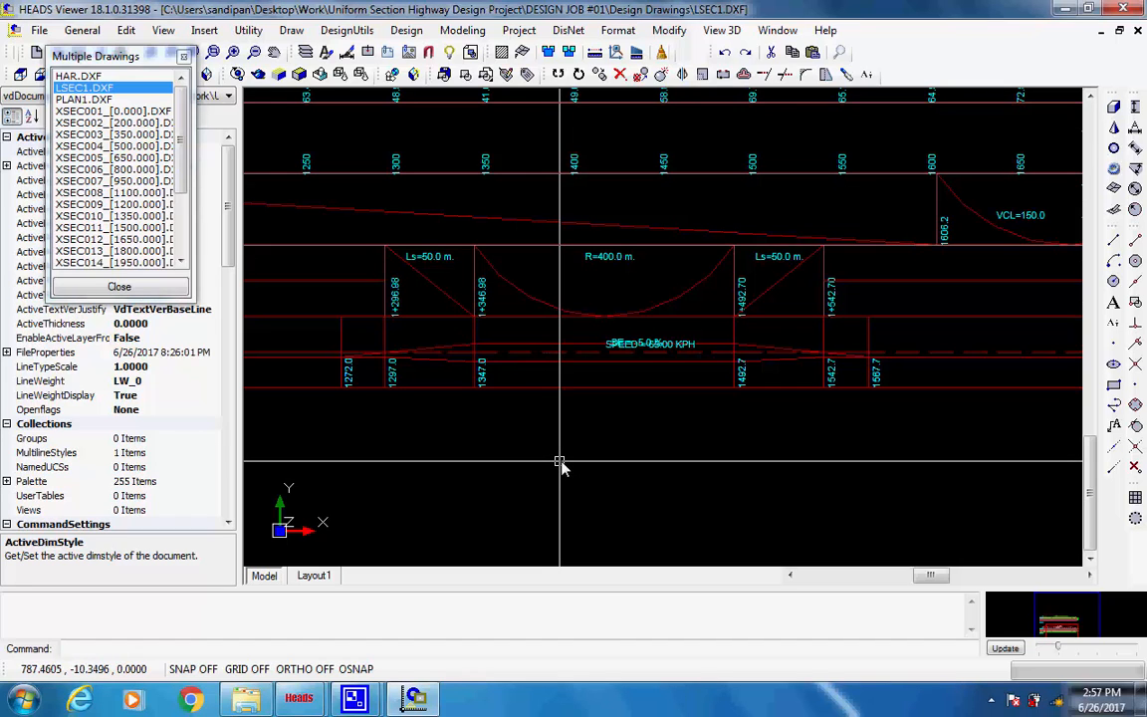
{"action": "scroll", "coordinate": [563, 458], "scroll_direction": "down", "scroll_amount": 1}
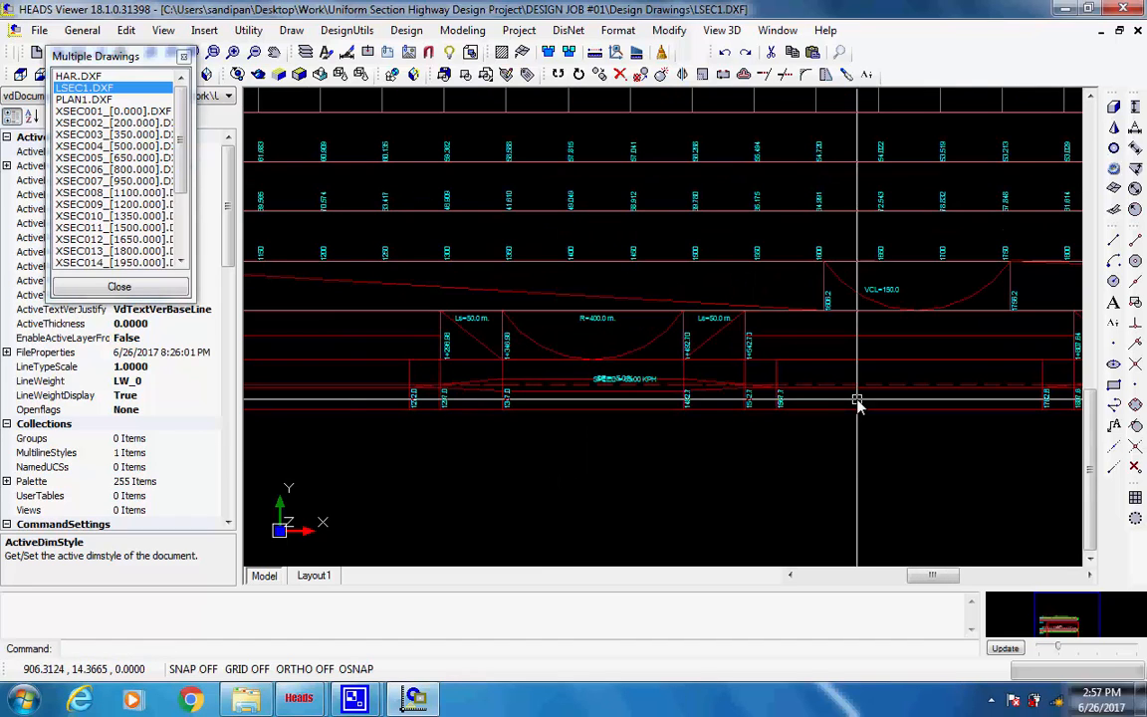
{"action": "middle_click_drag", "start_coordinate": [857, 403], "coordinate": [557, 434]}
{"action": "scroll", "coordinate": [827, 399], "scroll_direction": "down", "scroll_amount": 1}
{"action": "middle_click_drag", "start_coordinate": [918, 419], "coordinate": [550, 440]}
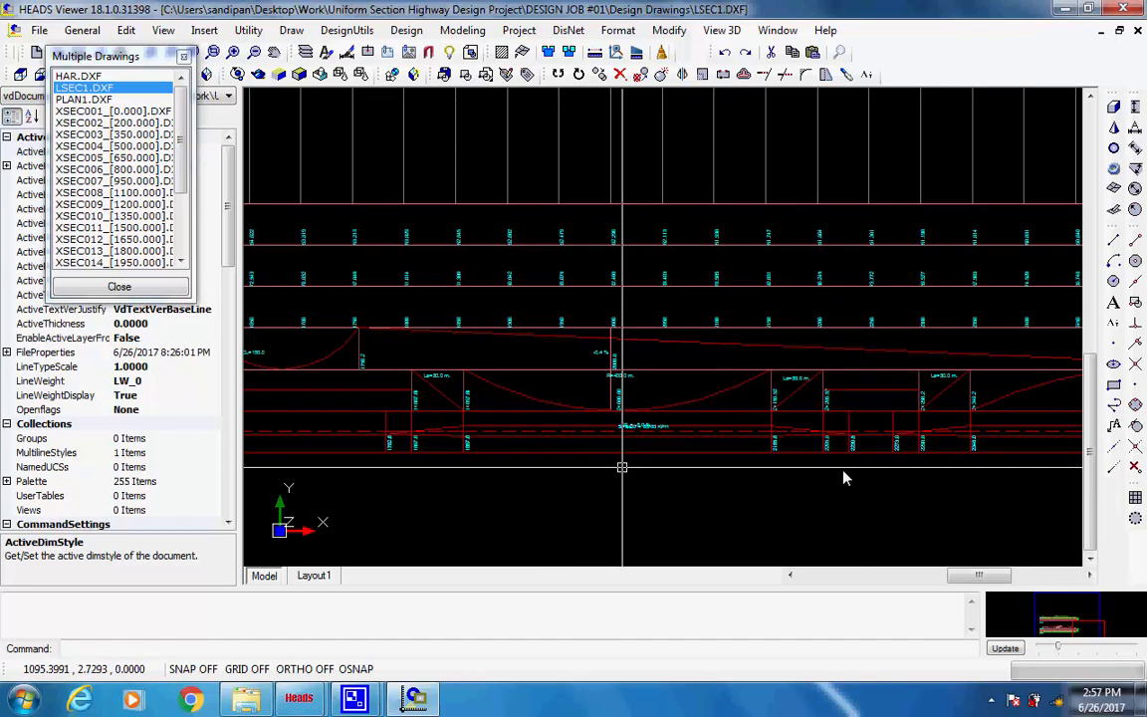
{"action": "middle_click_drag", "start_coordinate": [843, 478], "coordinate": [567, 483]}
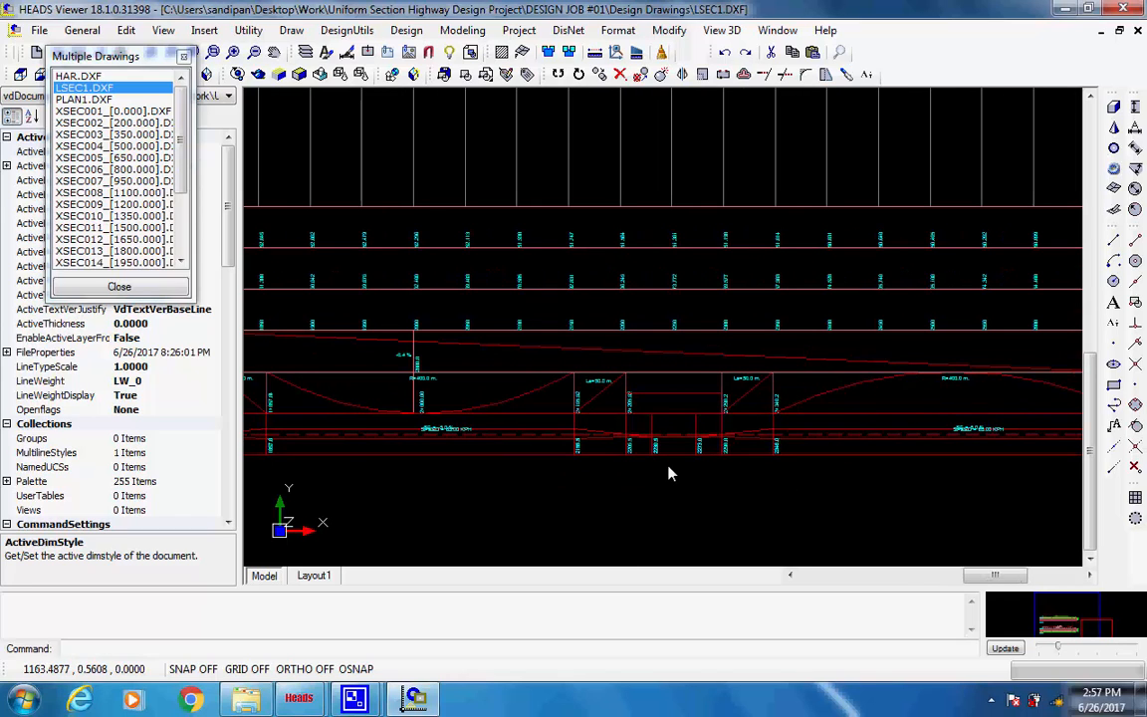
- Open the plan drawing PLAN1.DXF and examine the carriageway lines, side slopes and chainage labels up close
{"action": "left_click", "coordinate": [69, 100]}
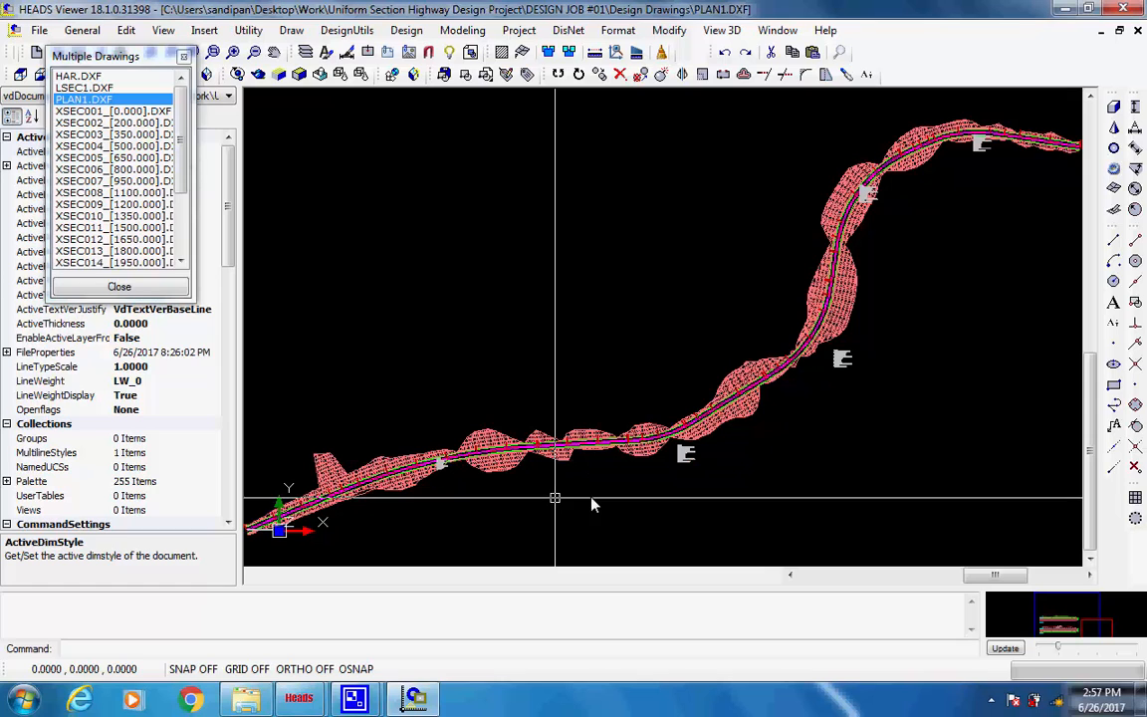
{"action": "scroll", "coordinate": [629, 495], "scroll_direction": "up", "scroll_amount": 2}
{"action": "scroll", "coordinate": [487, 461], "scroll_direction": "up", "scroll_amount": 3}
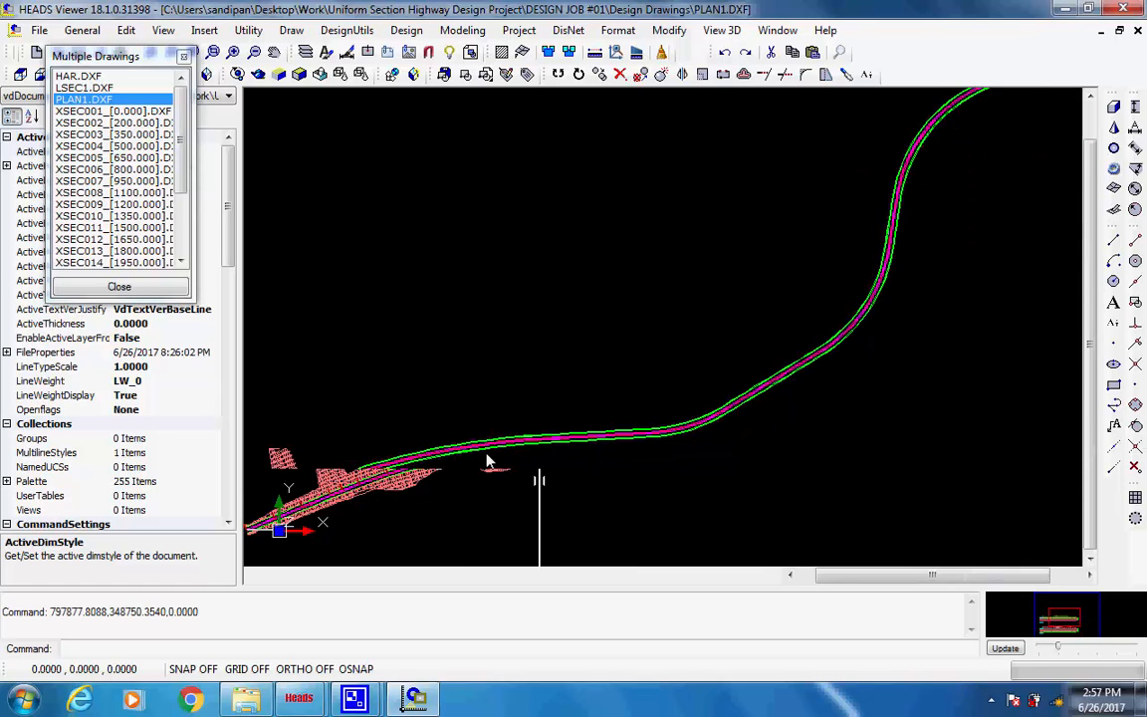
{"action": "scroll", "coordinate": [475, 458], "scroll_direction": "up", "scroll_amount": 4}
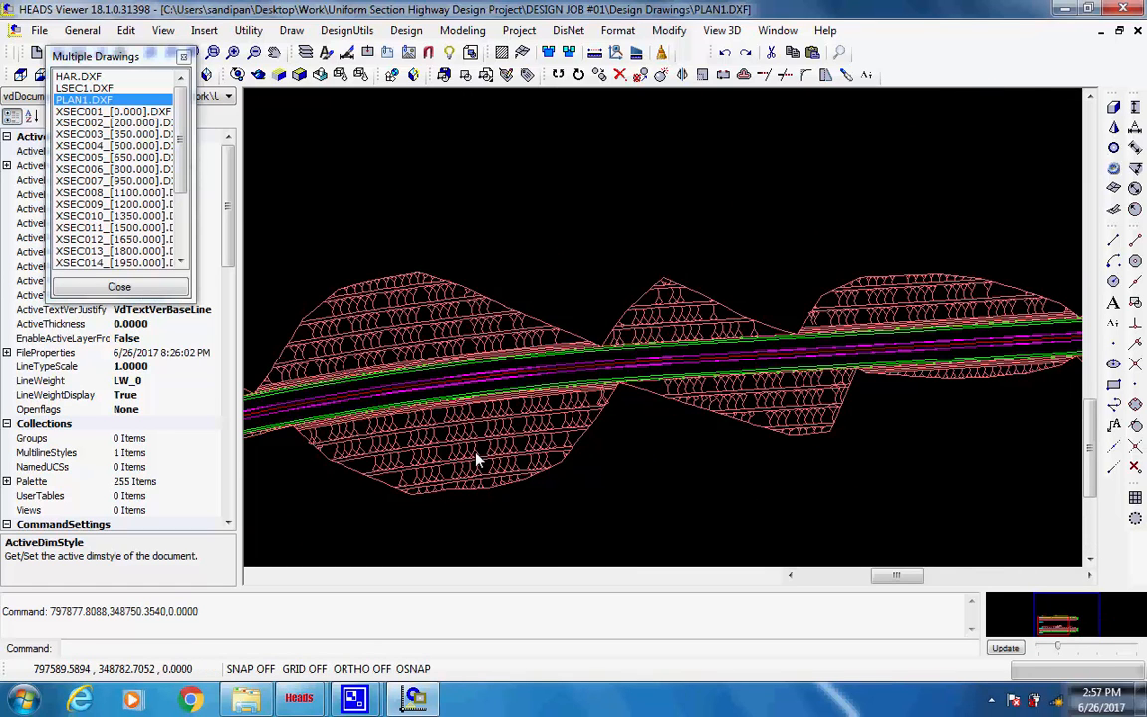
{"action": "scroll", "coordinate": [488, 453], "scroll_direction": "up", "scroll_amount": 1}
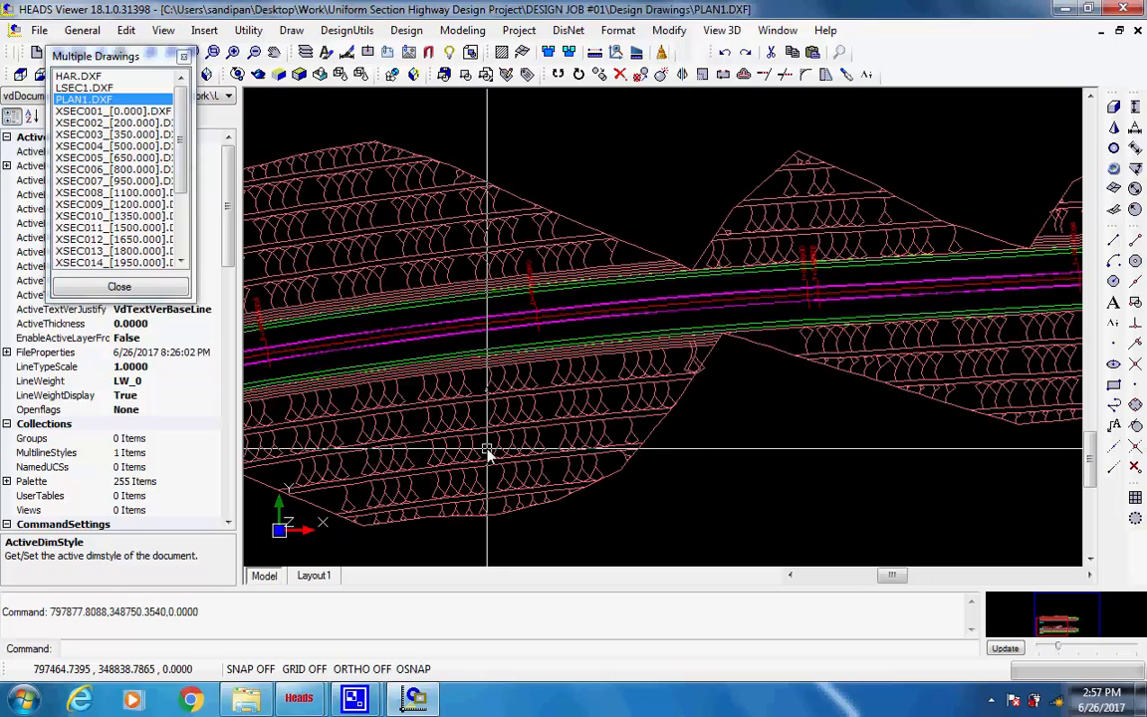
{"action": "scroll", "coordinate": [488, 454], "scroll_direction": "up", "scroll_amount": 2}
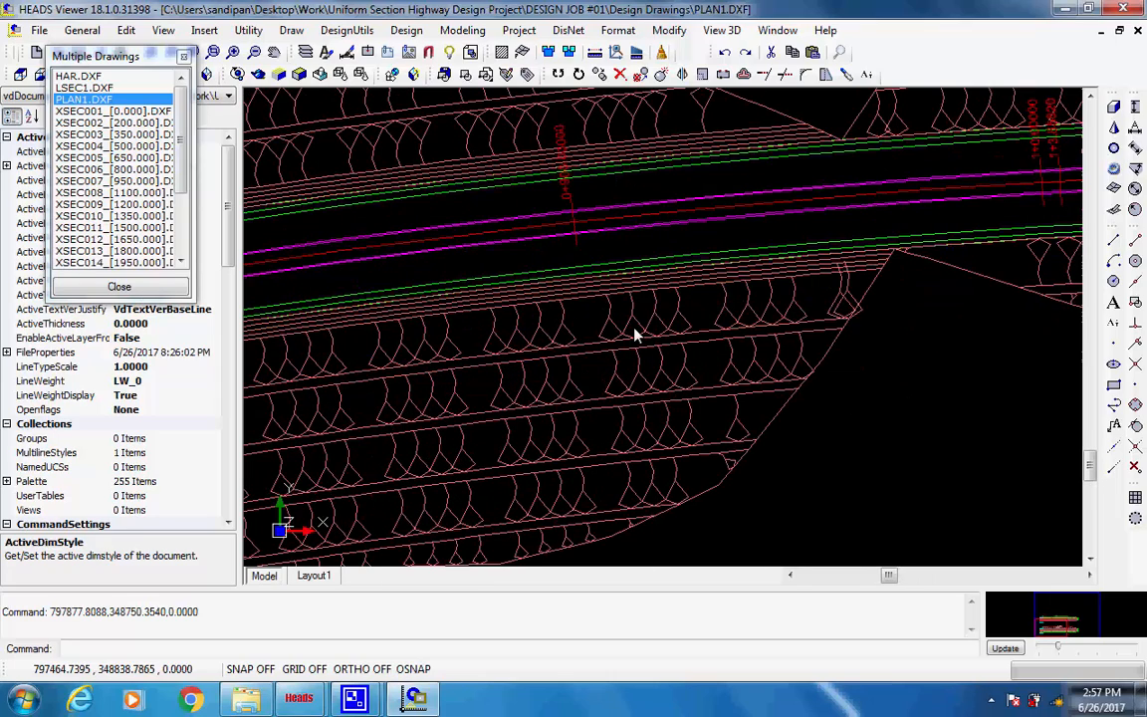
- Follow the highway plan to the second intersection point and inspect its curve details
{"action": "mouse_move", "coordinate": [881, 231]}
{"action": "middle_mouse_down"}
{"action": "mouse_move", "coordinate": [787, 463]}
{"action": "mouse_move", "coordinate": [746, 391]}
{"action": "middle_mouse_up"}
{"action": "scroll", "coordinate": [749, 374], "scroll_direction": "down", "scroll_amount": 3}
{"action": "scroll", "coordinate": [754, 344], "scroll_direction": "down", "scroll_amount": 5}
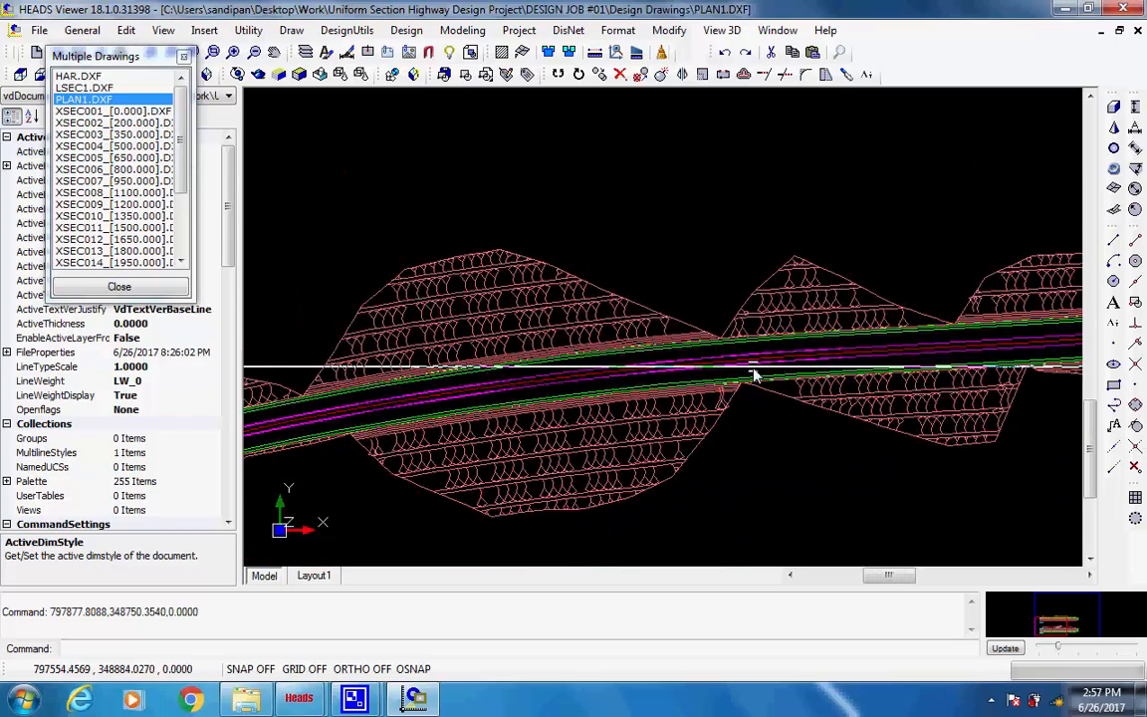
{"action": "mouse_move", "coordinate": [795, 479]}
{"action": "middle_mouse_down"}
{"action": "mouse_move", "coordinate": [460, 486]}
{"action": "mouse_move", "coordinate": [352, 509]}
{"action": "middle_mouse_up"}
{"action": "scroll", "coordinate": [748, 420], "scroll_direction": "up", "scroll_amount": 6}
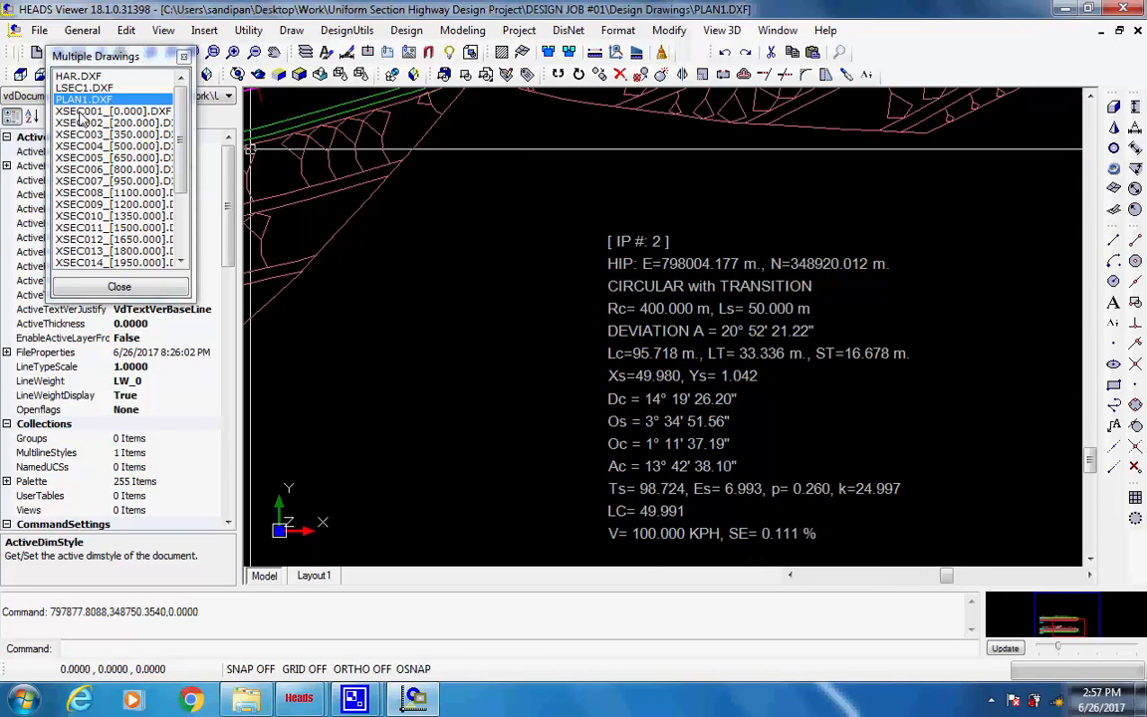
- Open the cross section drawing XSEC004_[500.000].DXF and examine the section at chainage 600 with its levels and offset distances
{"action": "left_click", "coordinate": [102, 146]}
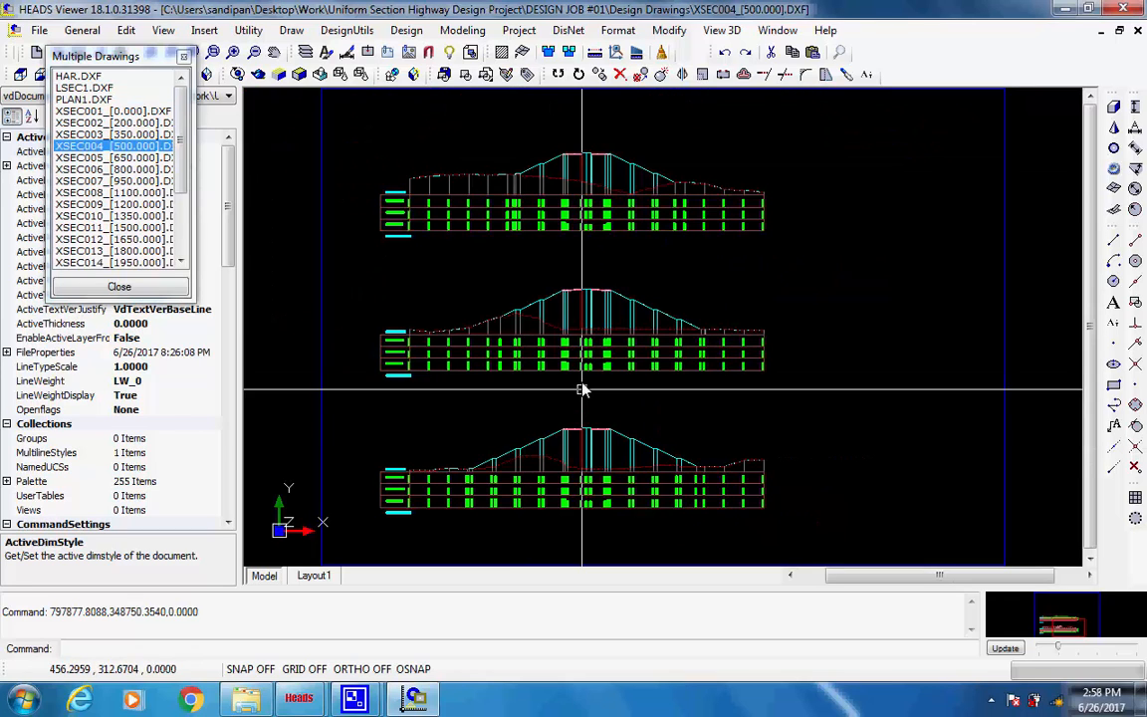
{"action": "scroll", "coordinate": [573, 261], "scroll_direction": "up", "scroll_amount": 3}
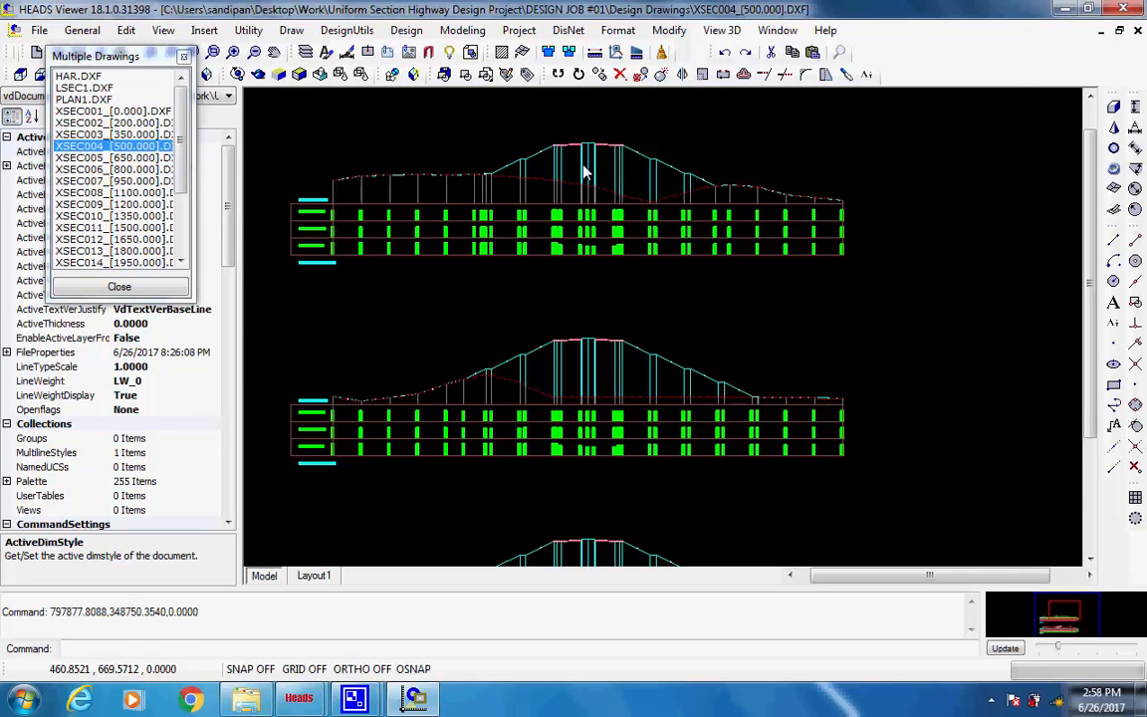
{"action": "scroll", "coordinate": [586, 167], "scroll_direction": "up", "scroll_amount": 3}
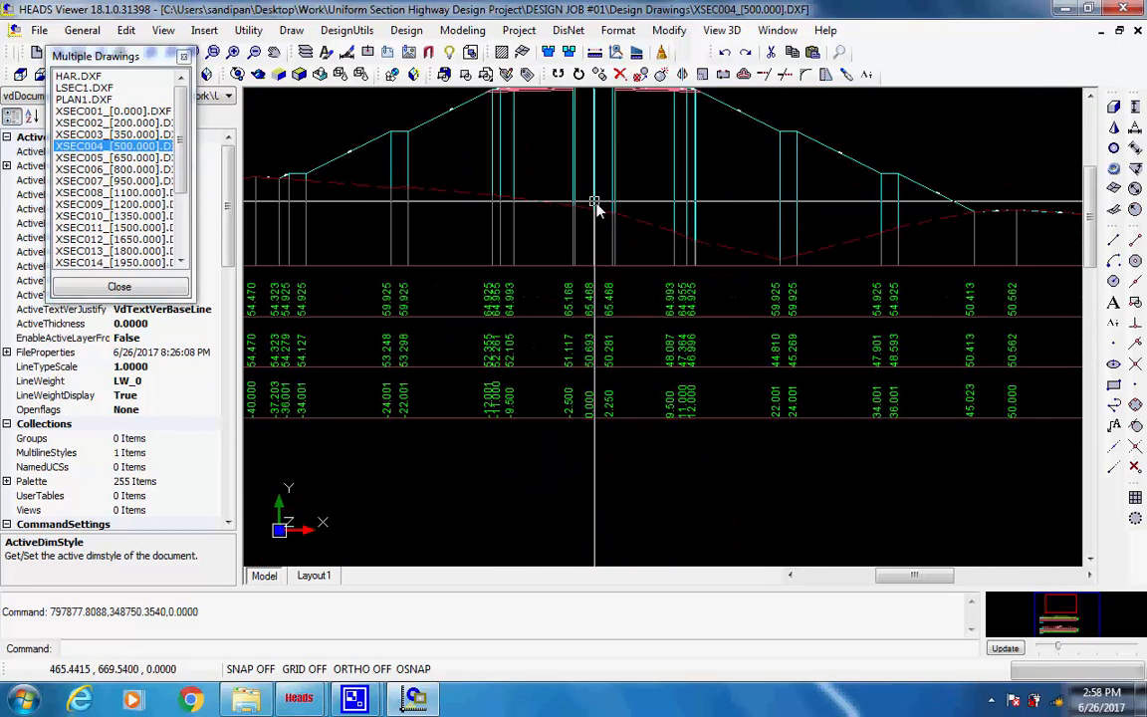
{"action": "scroll", "coordinate": [696, 303], "scroll_direction": "up", "scroll_amount": 2}
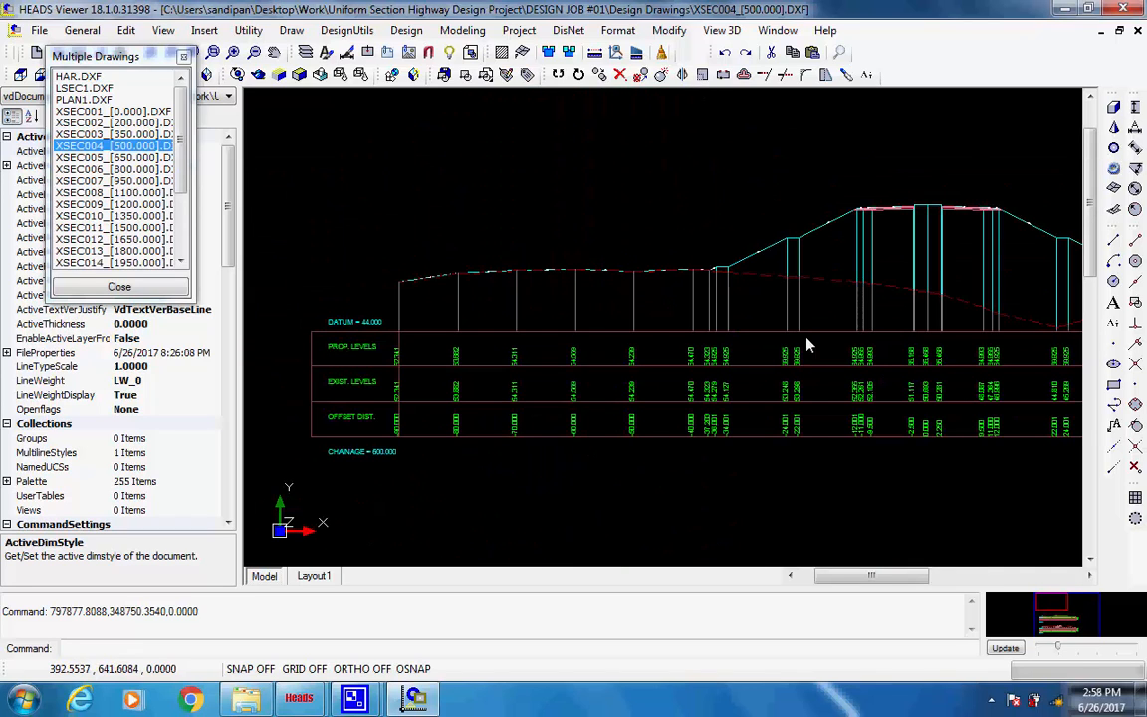
{"action": "scroll", "coordinate": [314, 408], "scroll_direction": "up", "scroll_amount": 2}
{"action": "scroll", "coordinate": [320, 416], "scroll_direction": "up", "scroll_amount": 2}
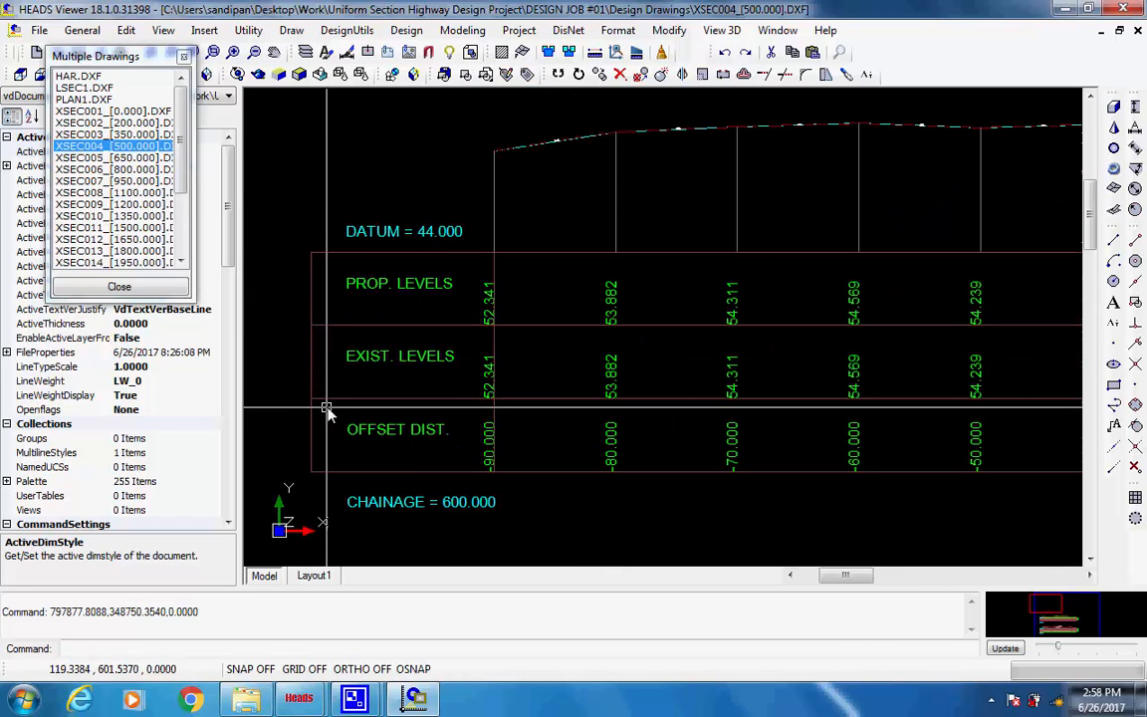
{"action": "scroll", "coordinate": [327, 410], "scroll_direction": "down", "scroll_amount": 2}
{"action": "scroll", "coordinate": [844, 353], "scroll_direction": "down", "scroll_amount": 4}
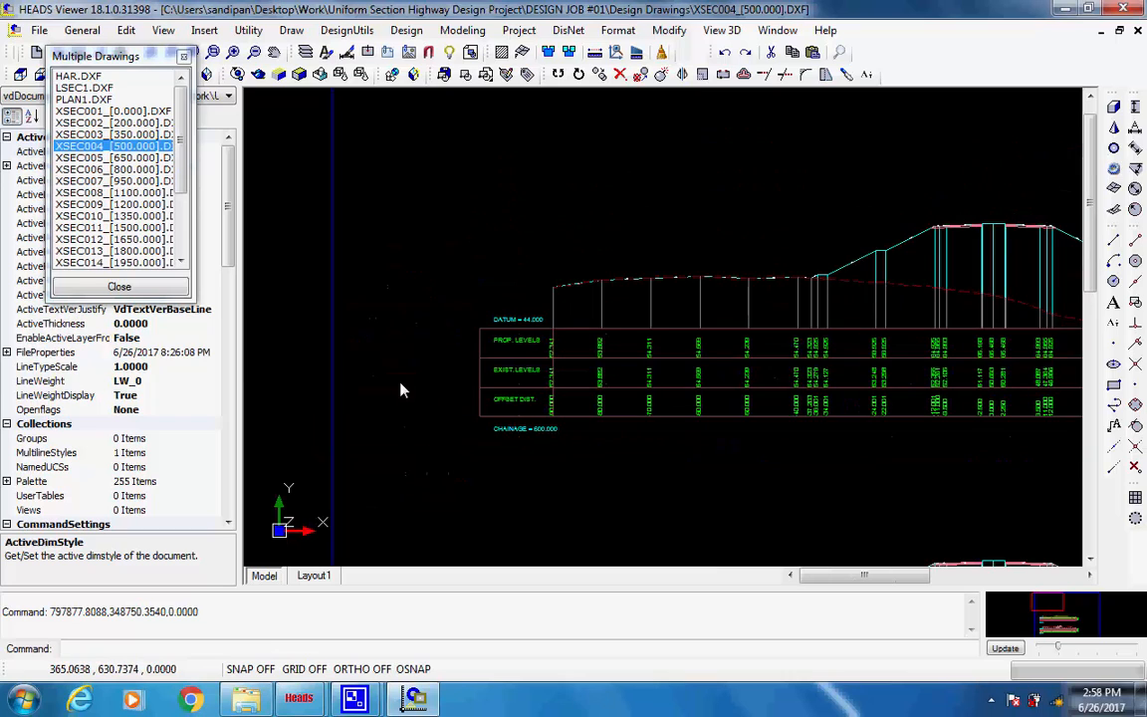
{"action": "scroll", "coordinate": [380, 376], "scroll_direction": "up", "scroll_amount": 3}
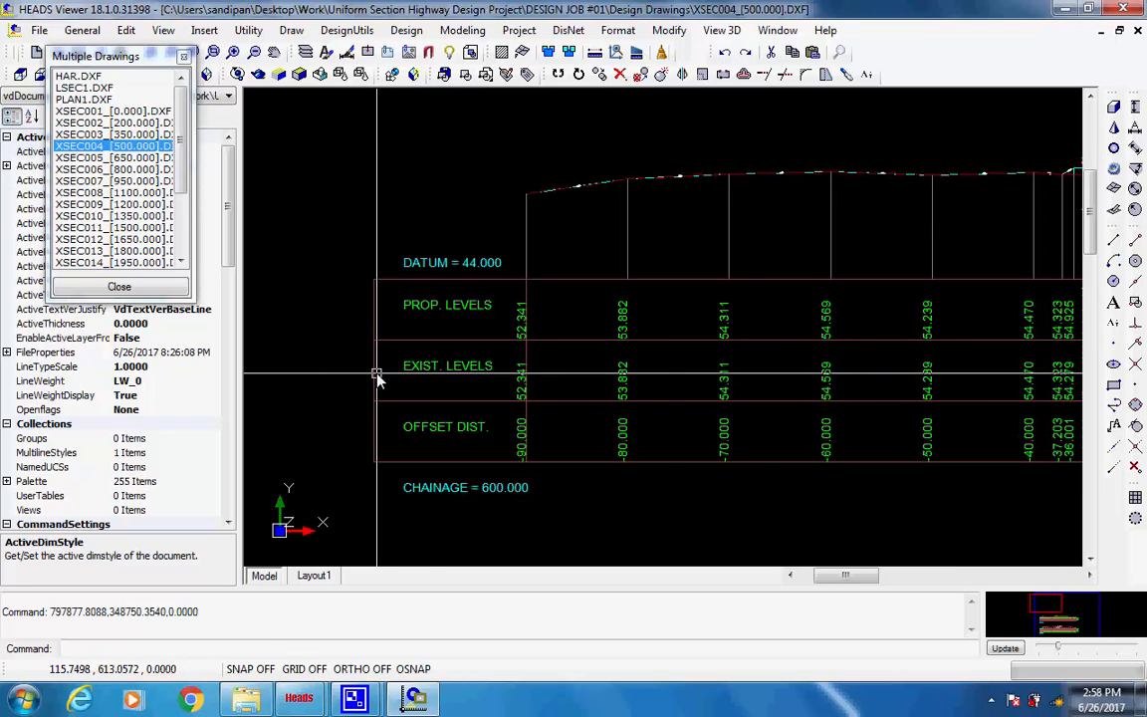
- Follow the chainage 600 cross section from its outer offset toward the carriageway, checking proposed and existing levels
{"action": "scroll", "coordinate": [429, 373], "scroll_direction": "up", "scroll_amount": 1}
{"action": "scroll", "coordinate": [430, 373], "scroll_direction": "down", "scroll_amount": 5}
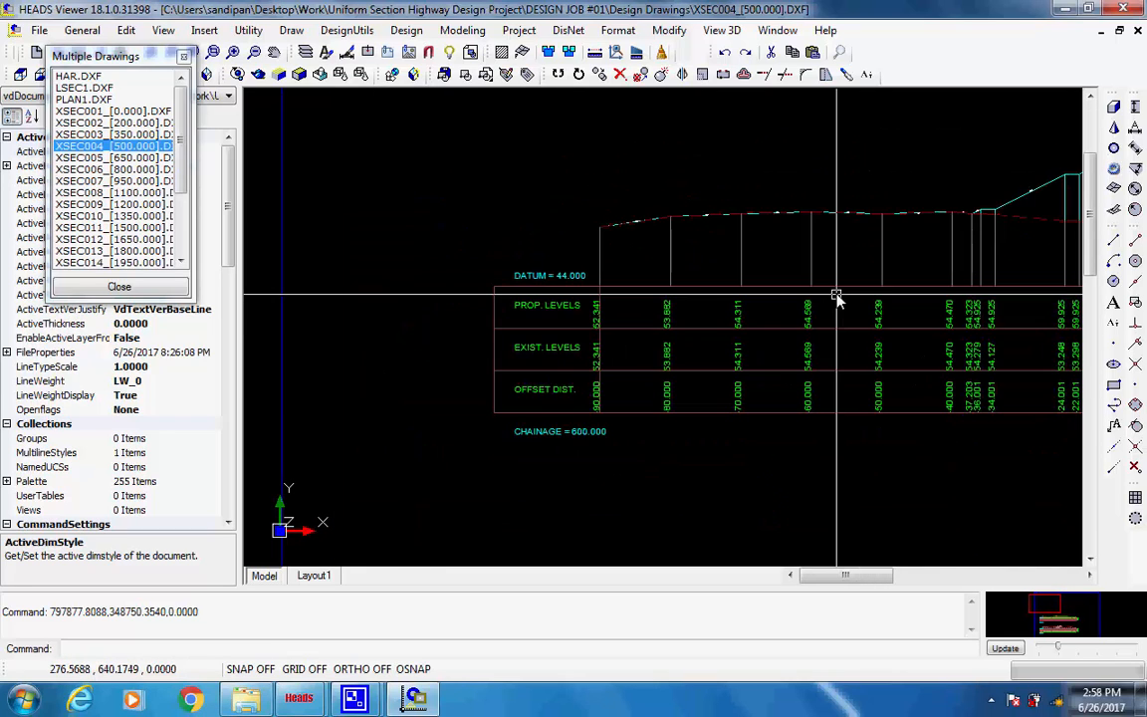
{"action": "middle_click_drag", "start_coordinate": [902, 285], "coordinate": [521, 284]}
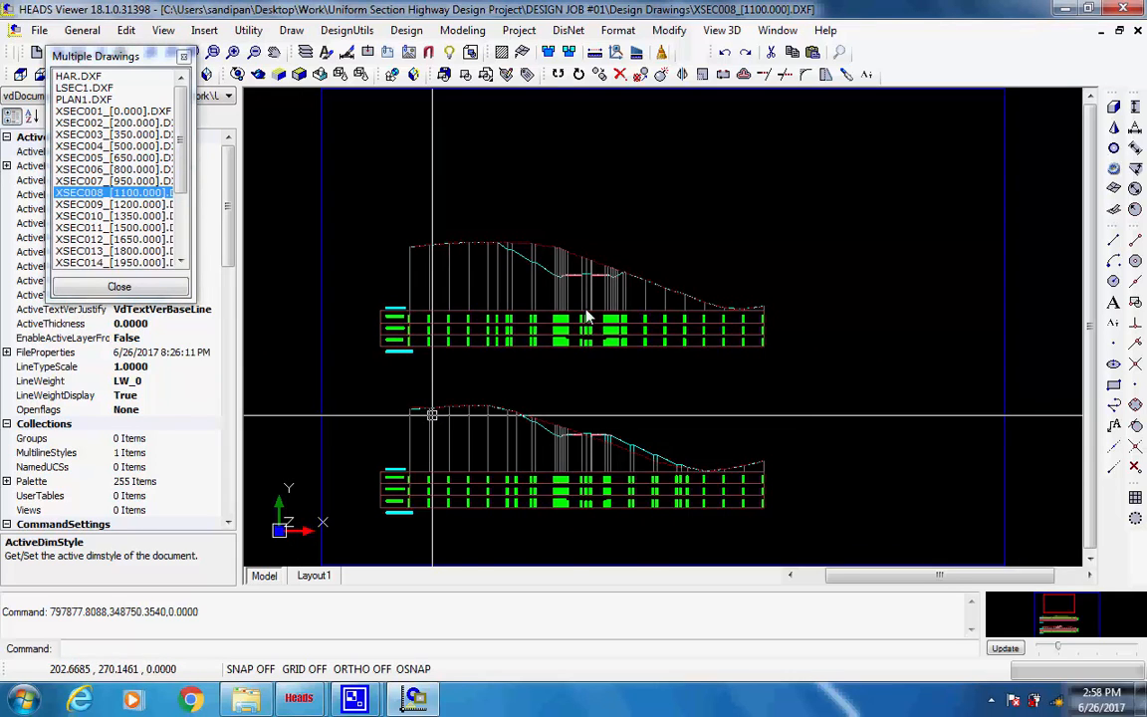
- Open the cross section drawing XSEC008_[1100.000].DXF and examine the carriageway profile and level table at chainage 1150
{"action": "scroll", "coordinate": [588, 317], "scroll_direction": "up", "scroll_amount": 6}
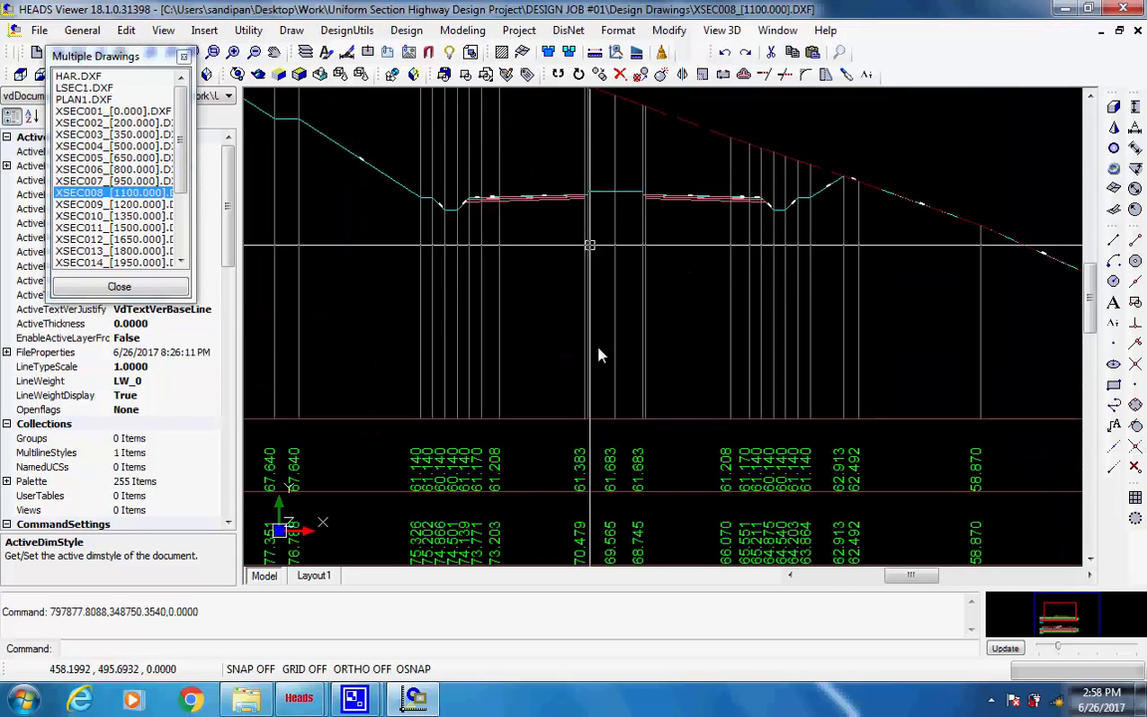
{"action": "scroll", "coordinate": [606, 354], "scroll_direction": "down", "scroll_amount": 5}
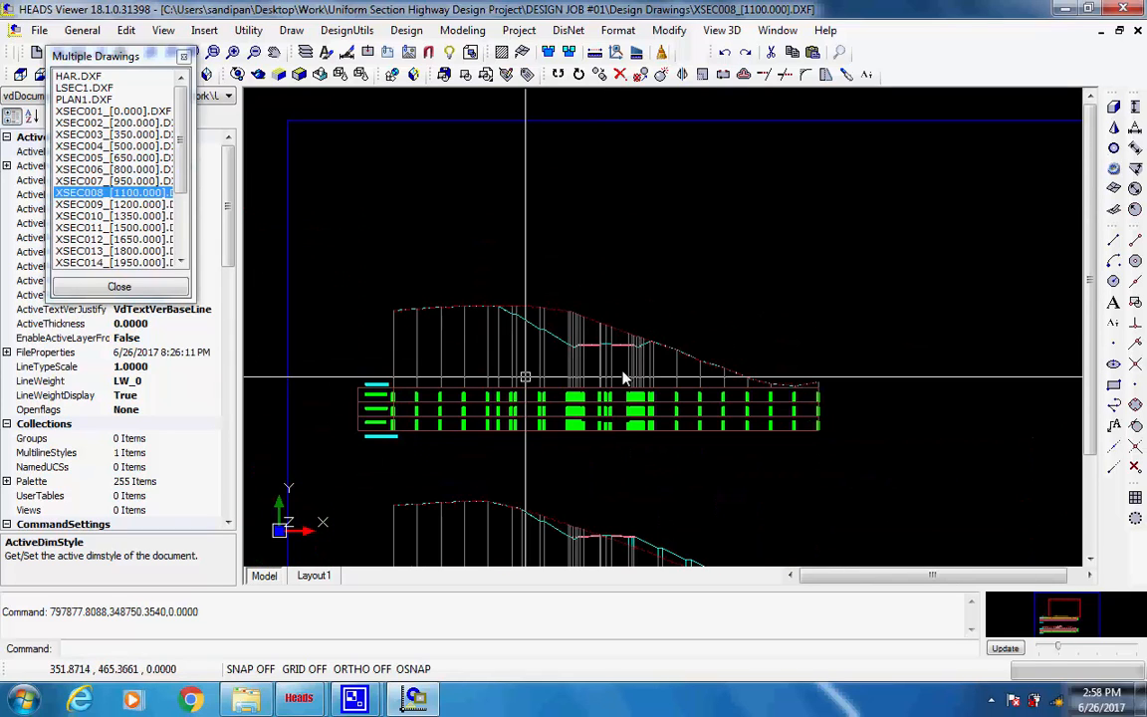
{"action": "scroll", "coordinate": [474, 430], "scroll_direction": "up", "scroll_amount": 5}
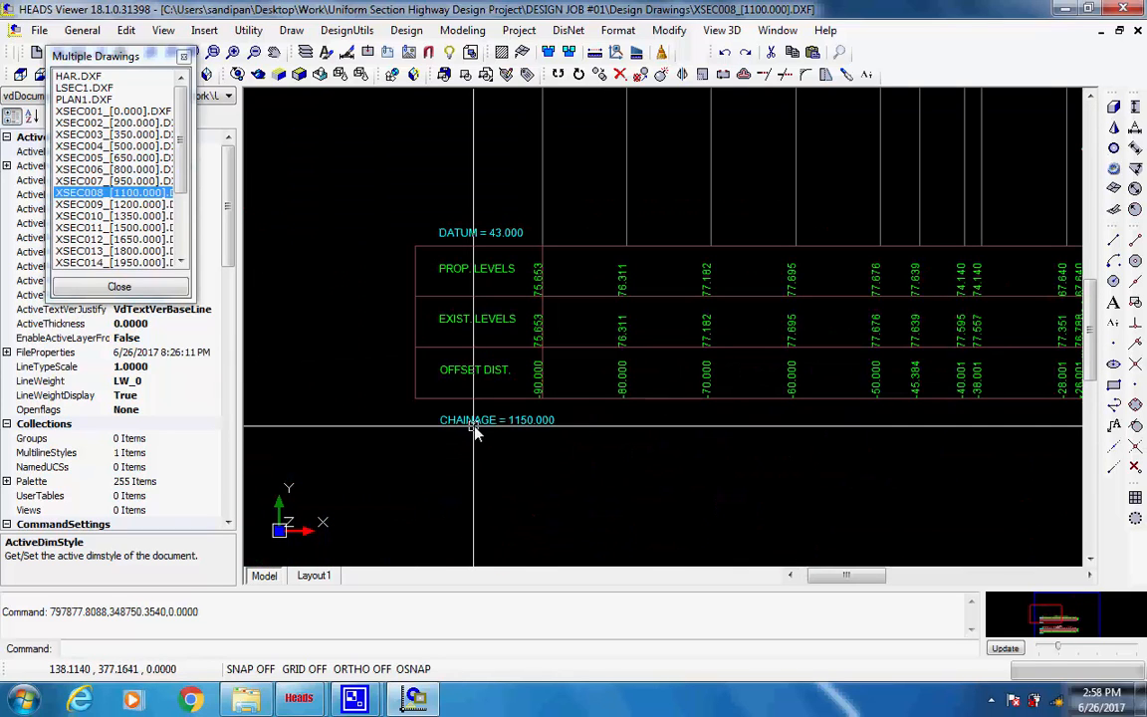
{"action": "scroll", "coordinate": [484, 476], "scroll_direction": "down", "scroll_amount": 3}
{"action": "scroll", "coordinate": [537, 430], "scroll_direction": "up", "scroll_amount": 3}
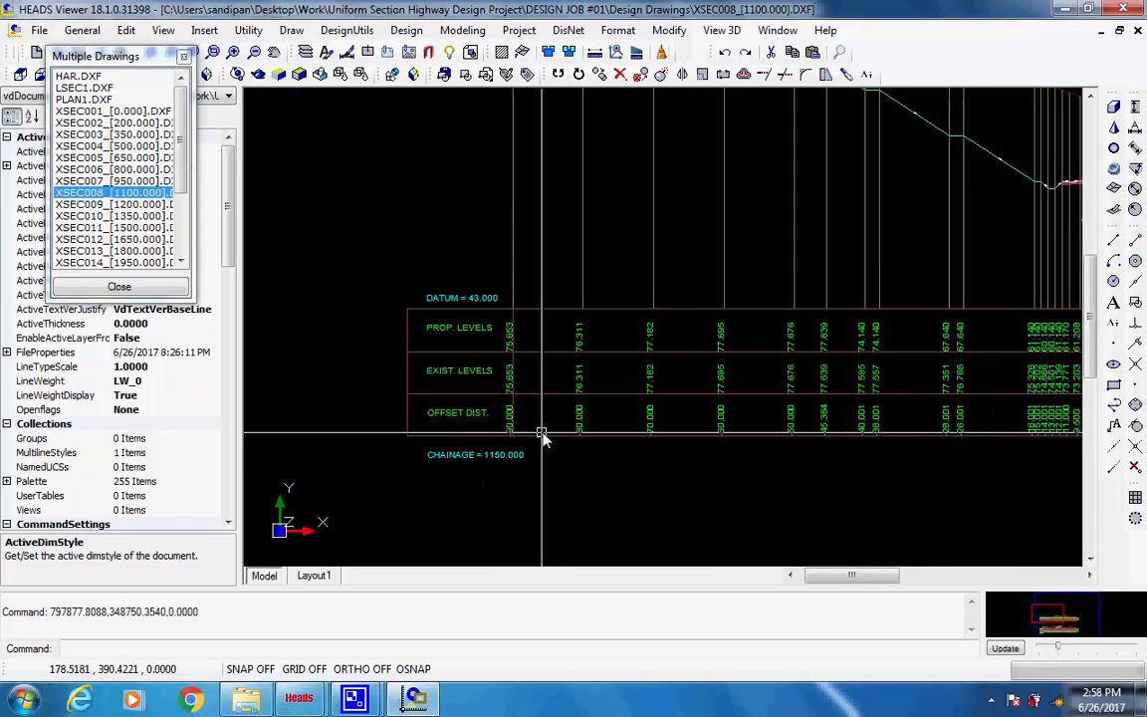
{"action": "scroll", "coordinate": [558, 431], "scroll_direction": "up", "scroll_amount": 2}
{"action": "scroll", "coordinate": [671, 406], "scroll_direction": "down", "scroll_amount": 3}
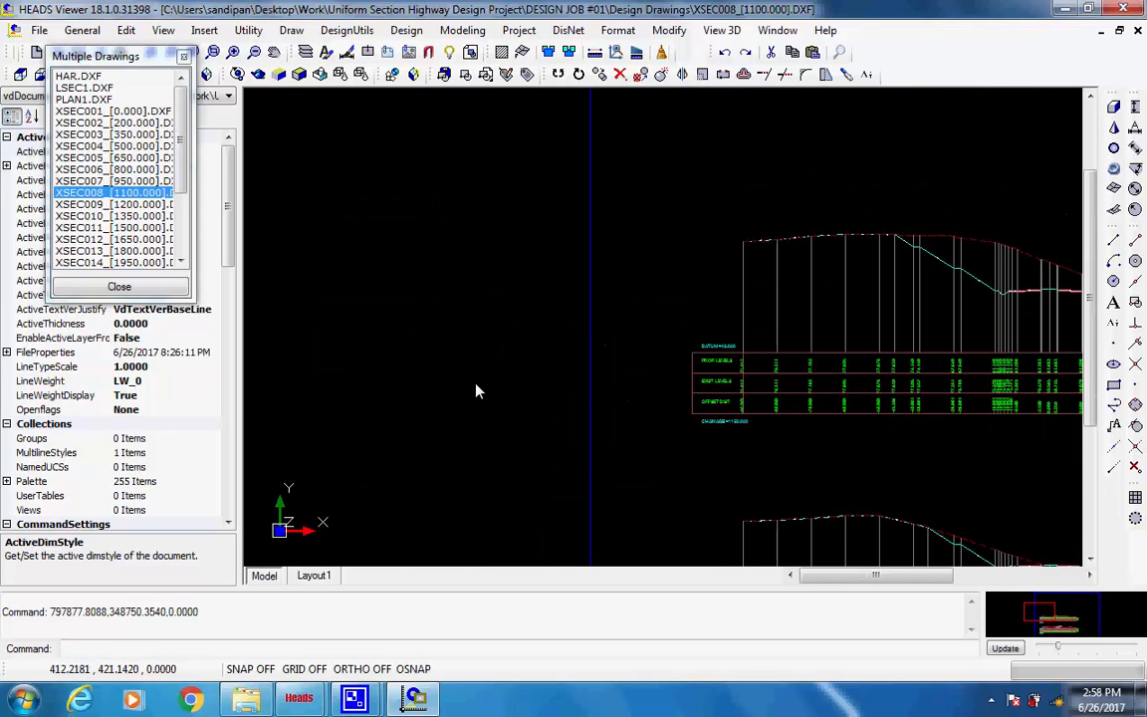
- Inspect the chainage 1150 section's levels out to the 90.000 offset and return to the full drawing view
{"action": "scroll", "coordinate": [824, 426], "scroll_direction": "up", "scroll_amount": 3}
{"action": "scroll", "coordinate": [824, 426], "scroll_direction": "up", "scroll_amount": 3}
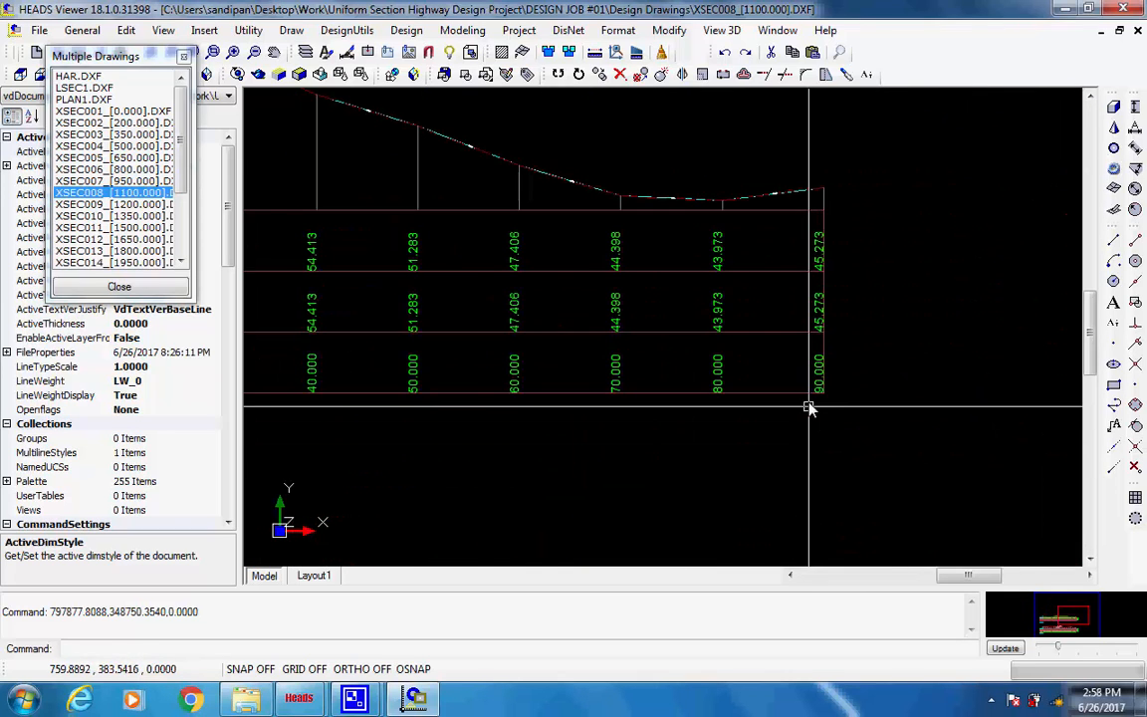
{"action": "scroll", "coordinate": [526, 235], "scroll_direction": "up", "scroll_amount": 2}
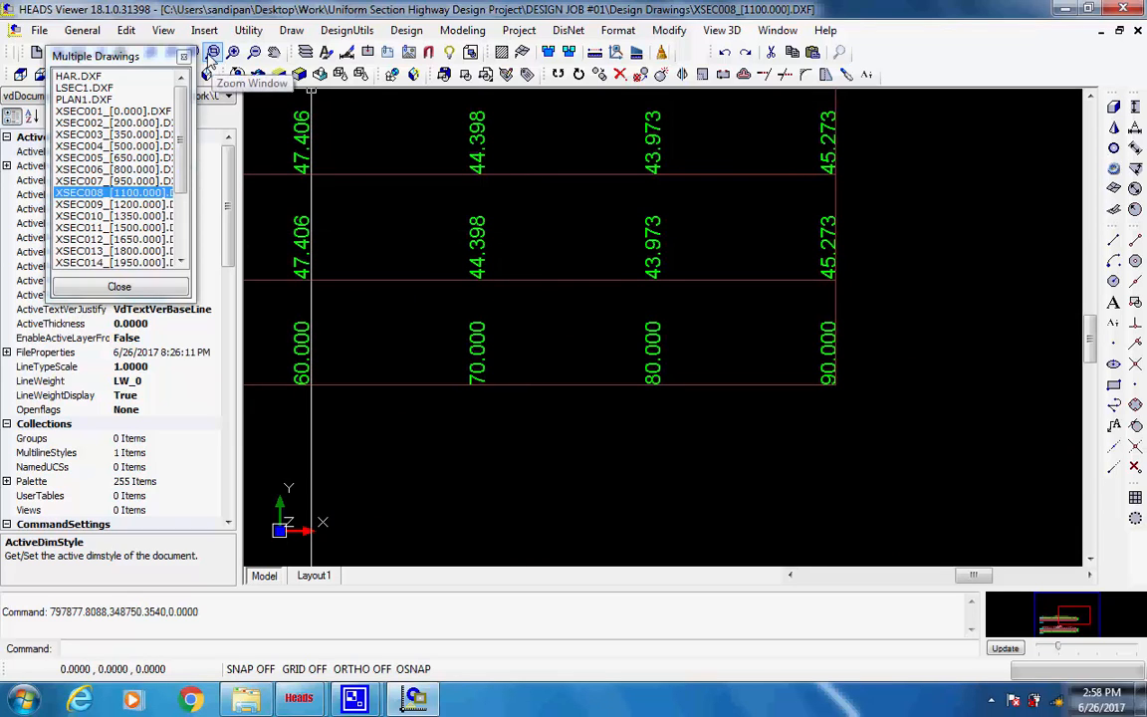
{"action": "left_click_drag", "start_coordinate": [157, 56], "coordinate": [159, 94]}
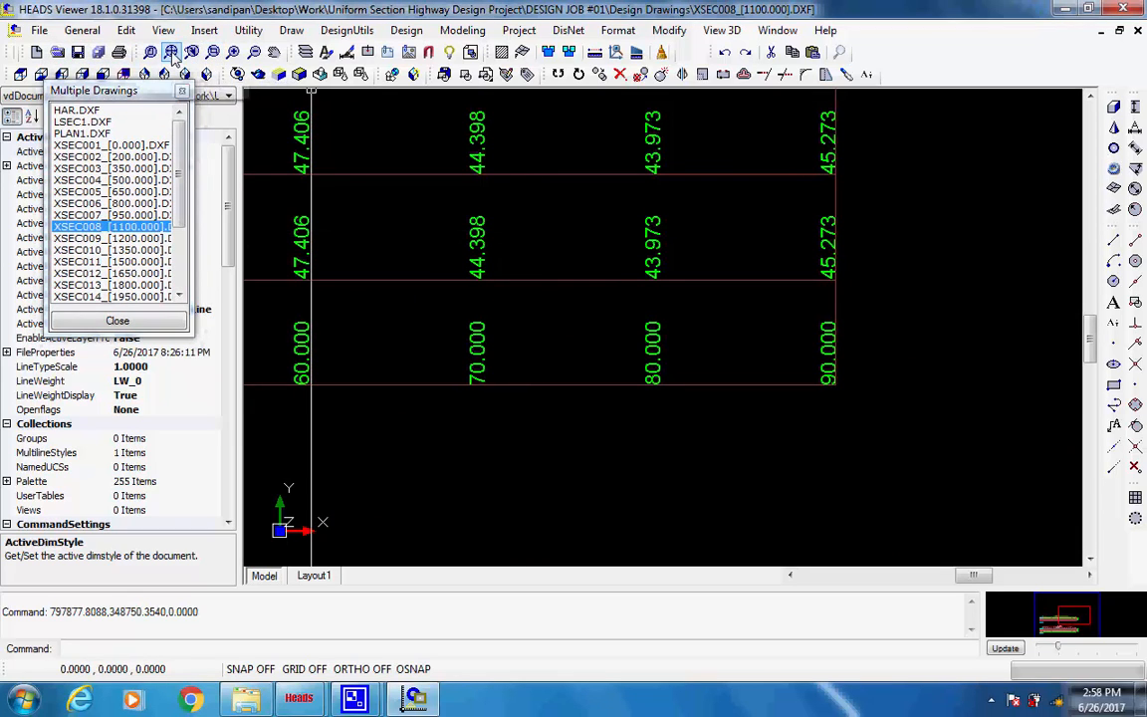
{"action": "left_click", "coordinate": [171, 53]}
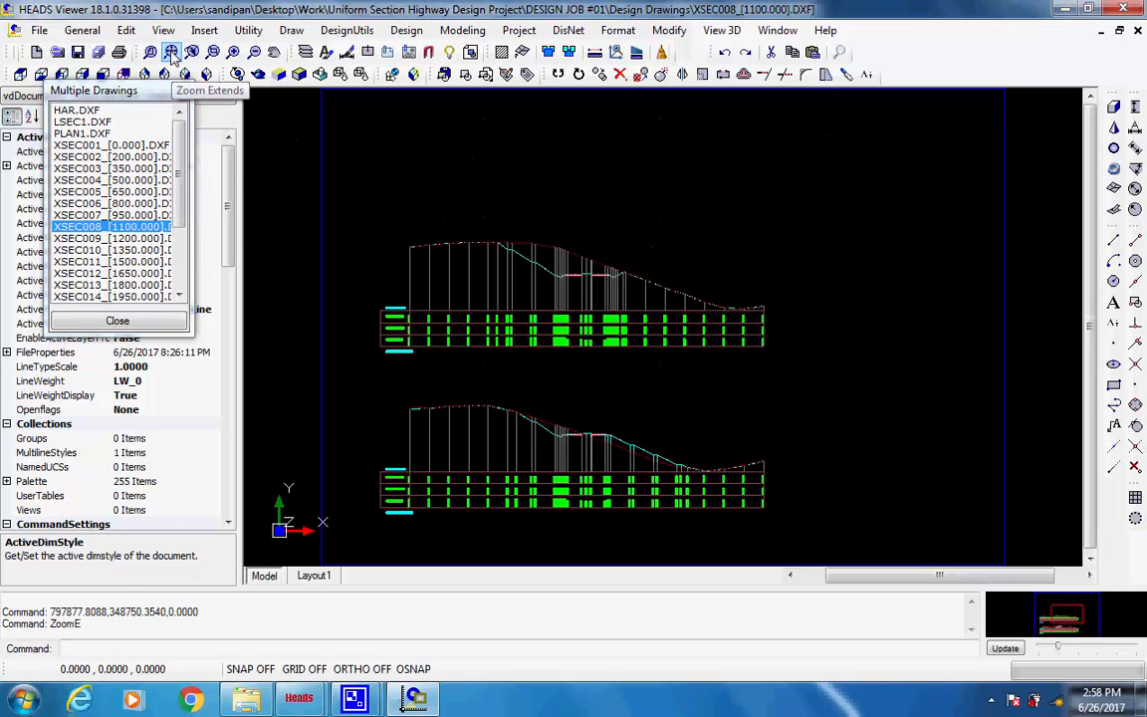
- Review the file formats available for saving the XSEC008_[1100.000] drawing under another type, without saving it
{"action": "left_click", "coordinate": [38, 30]}
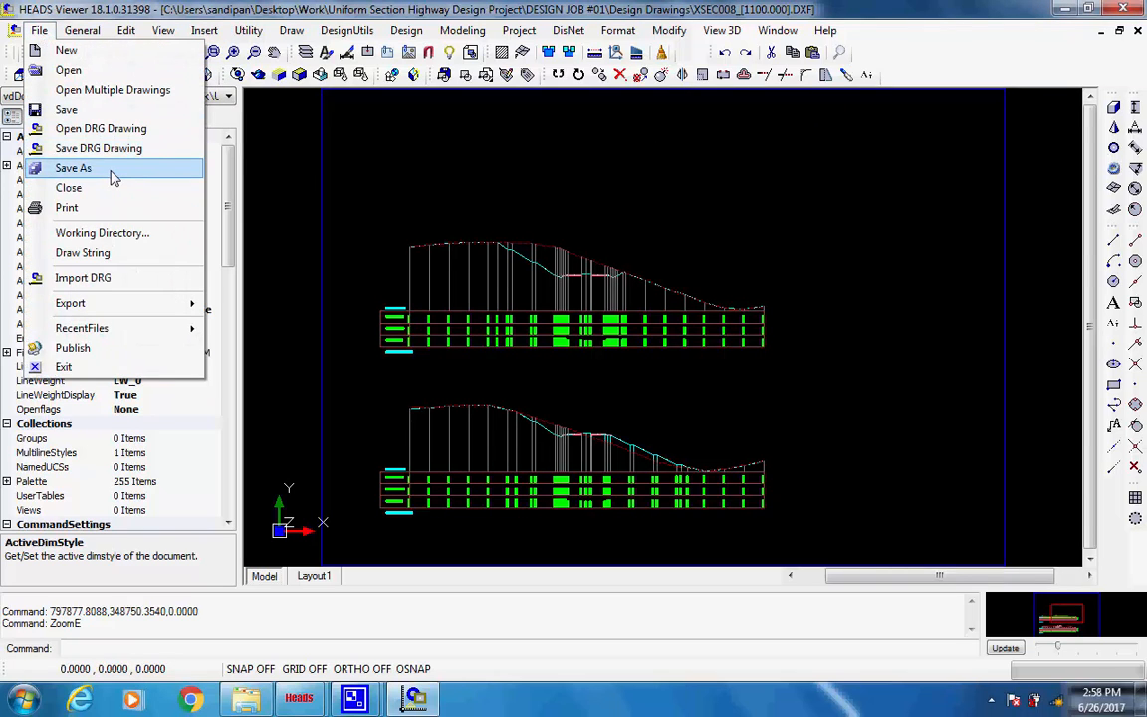
{"action": "left_click", "coordinate": [112, 171]}
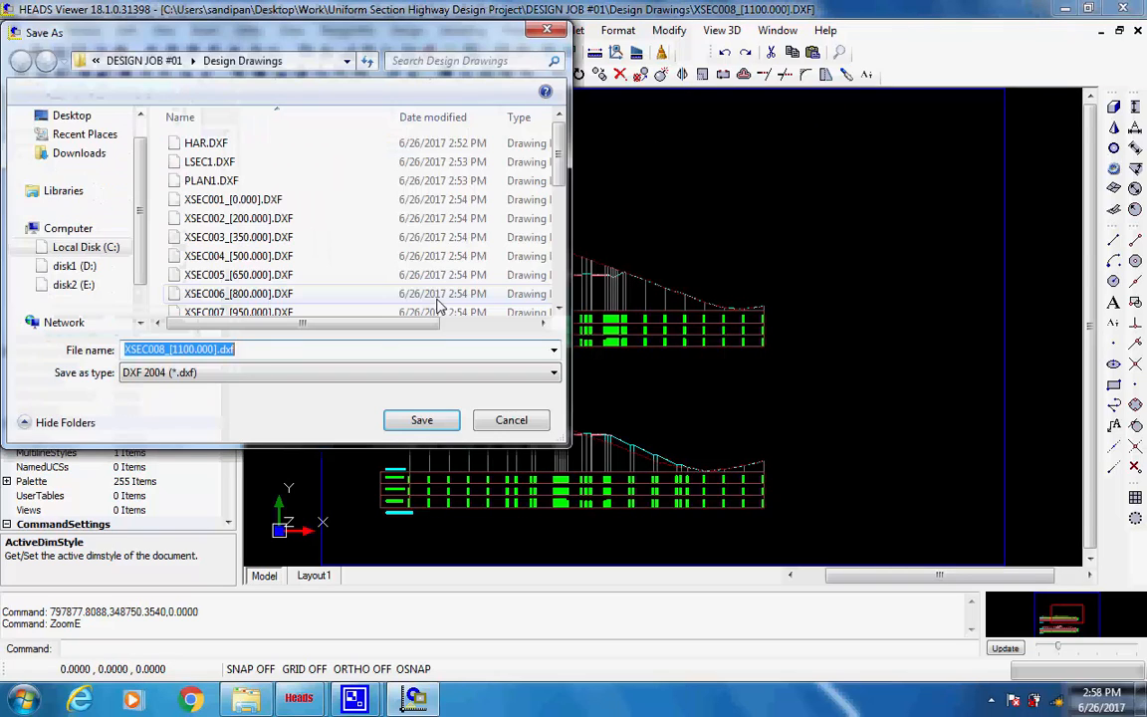
{"action": "left_click", "coordinate": [553, 372]}
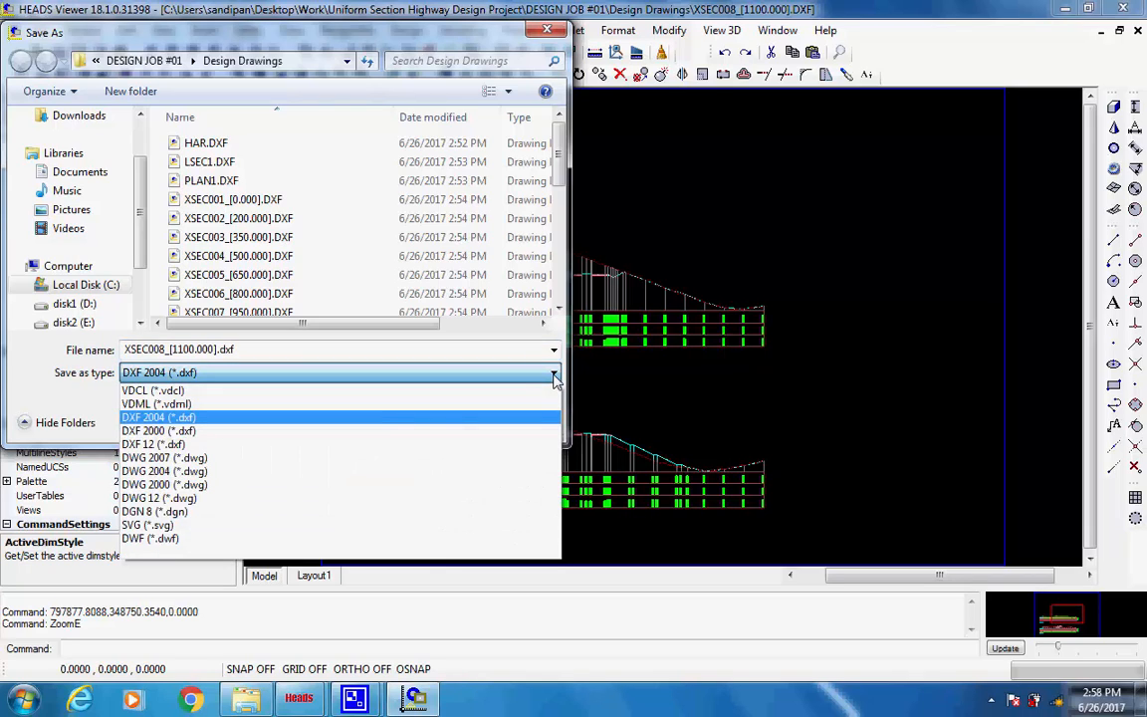
{"action": "left_click", "coordinate": [554, 376]}
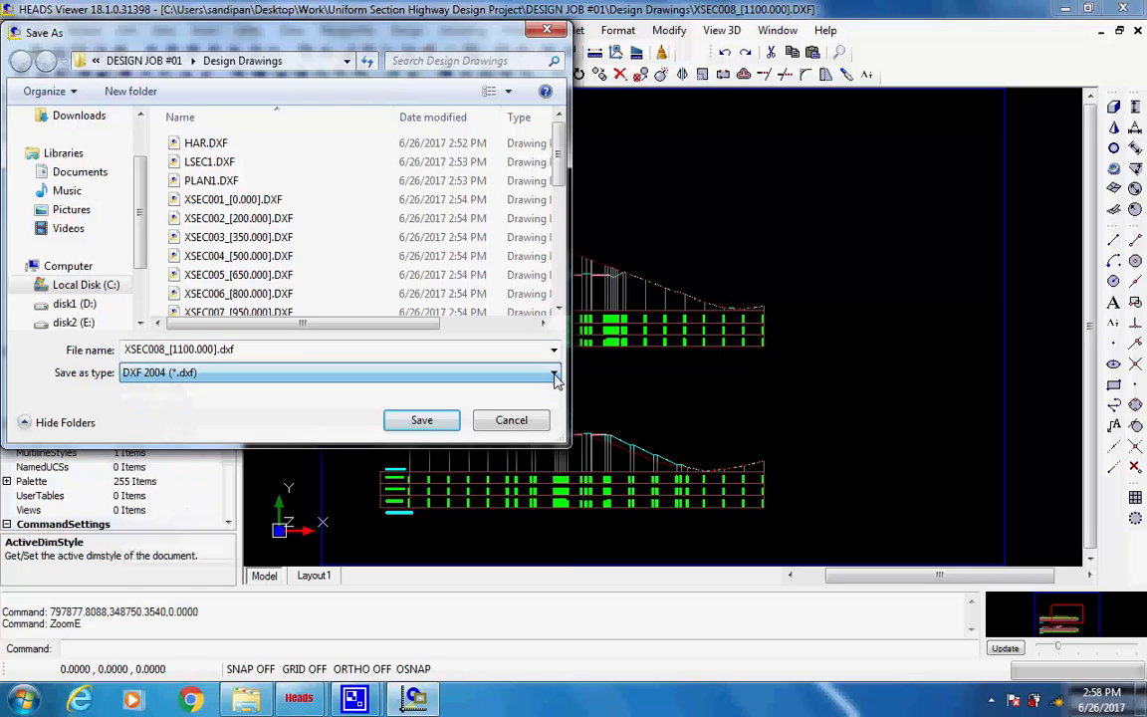
{"action": "left_click", "coordinate": [534, 425]}
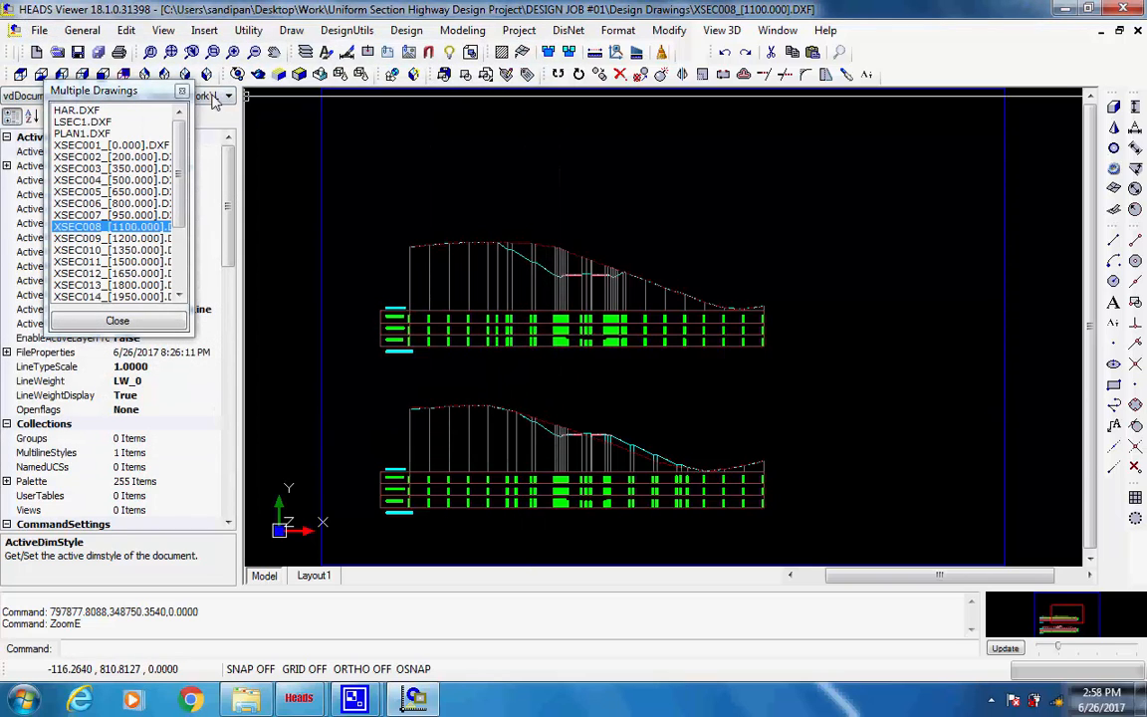
- Close the set of multiple drawings without saving them and exit the drawing viewer
{"action": "left_click", "coordinate": [181, 90]}
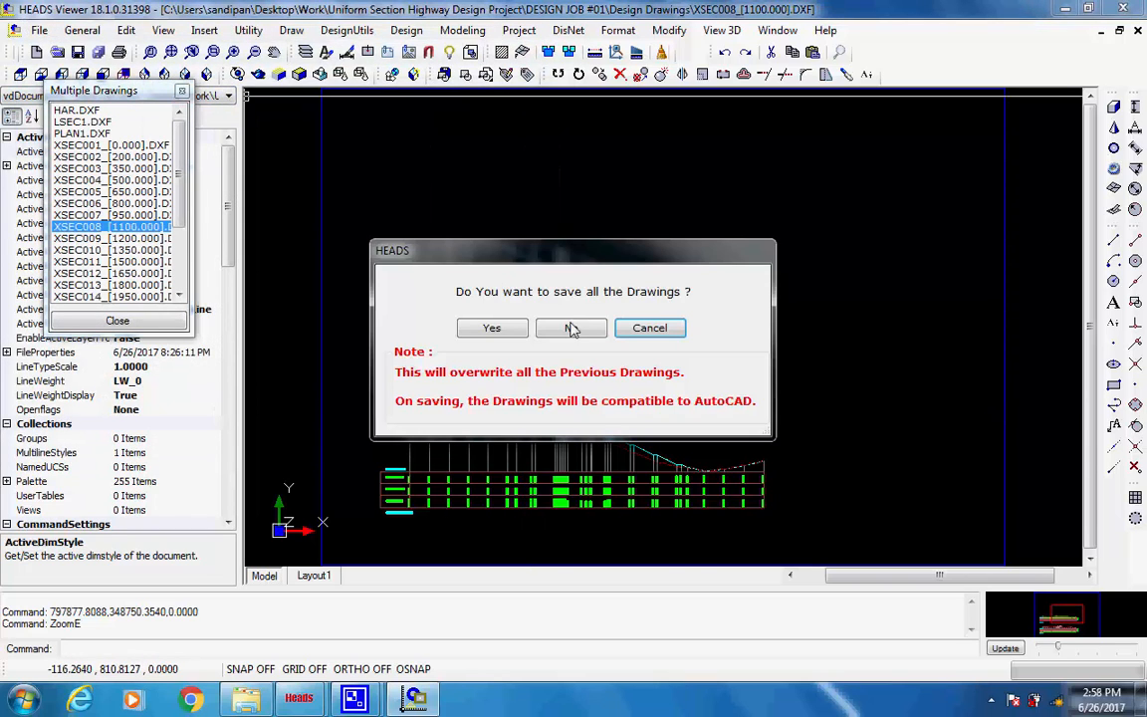
{"action": "left_click", "coordinate": [571, 328]}
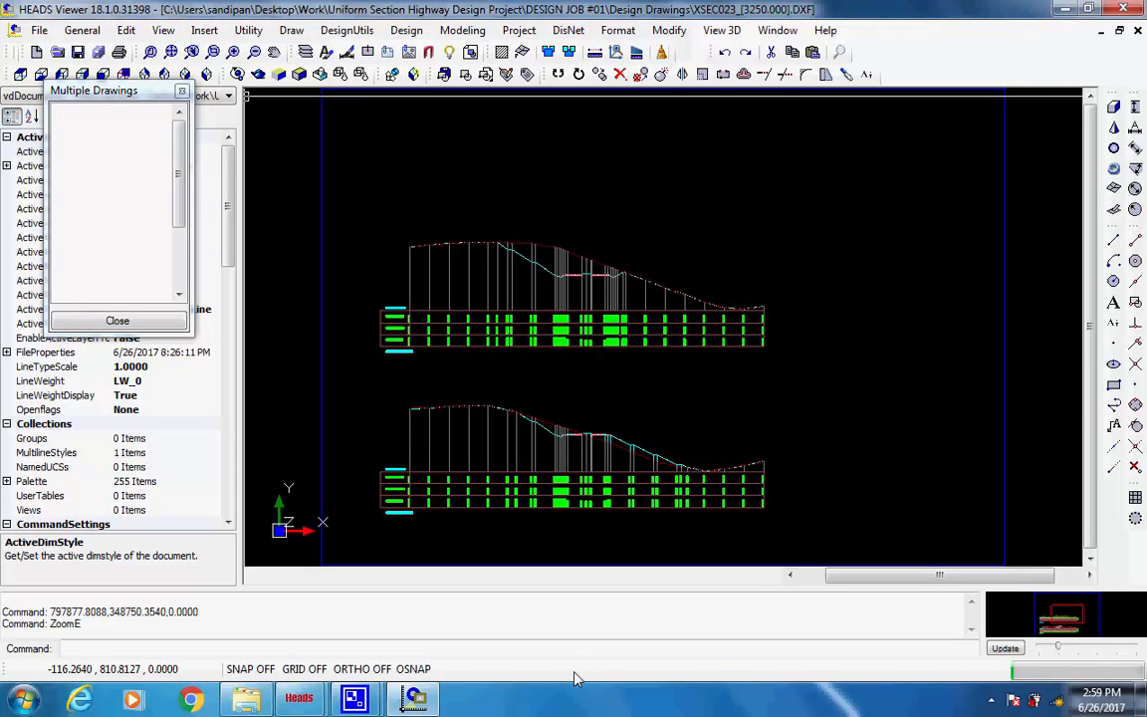
{"action": "left_click", "coordinate": [1124, 9]}
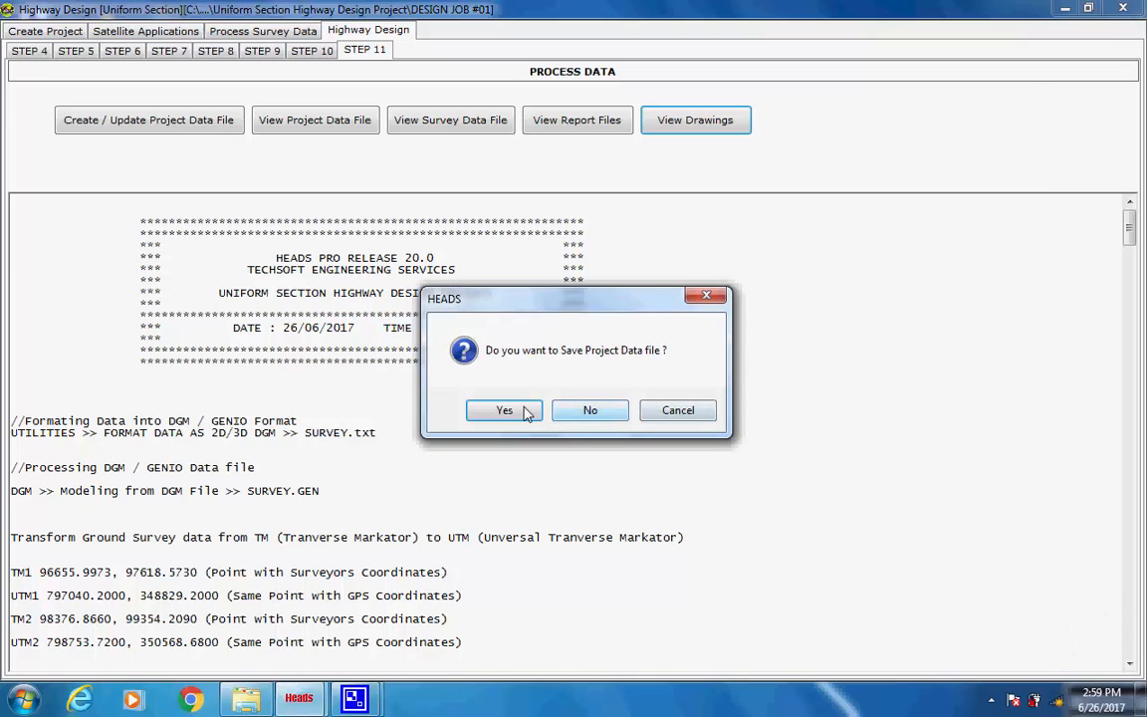
- Save the project data file while closing the highway design project
{"action": "left_click", "coordinate": [504, 411]}
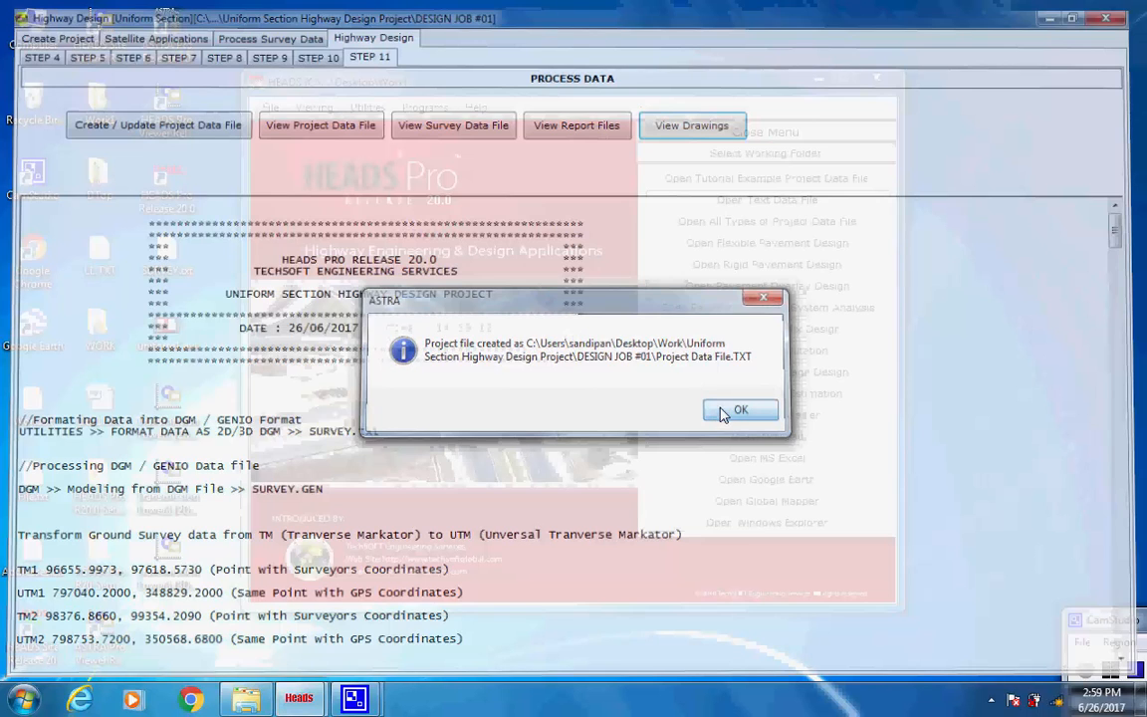
{"action": "left_click", "coordinate": [737, 411]}
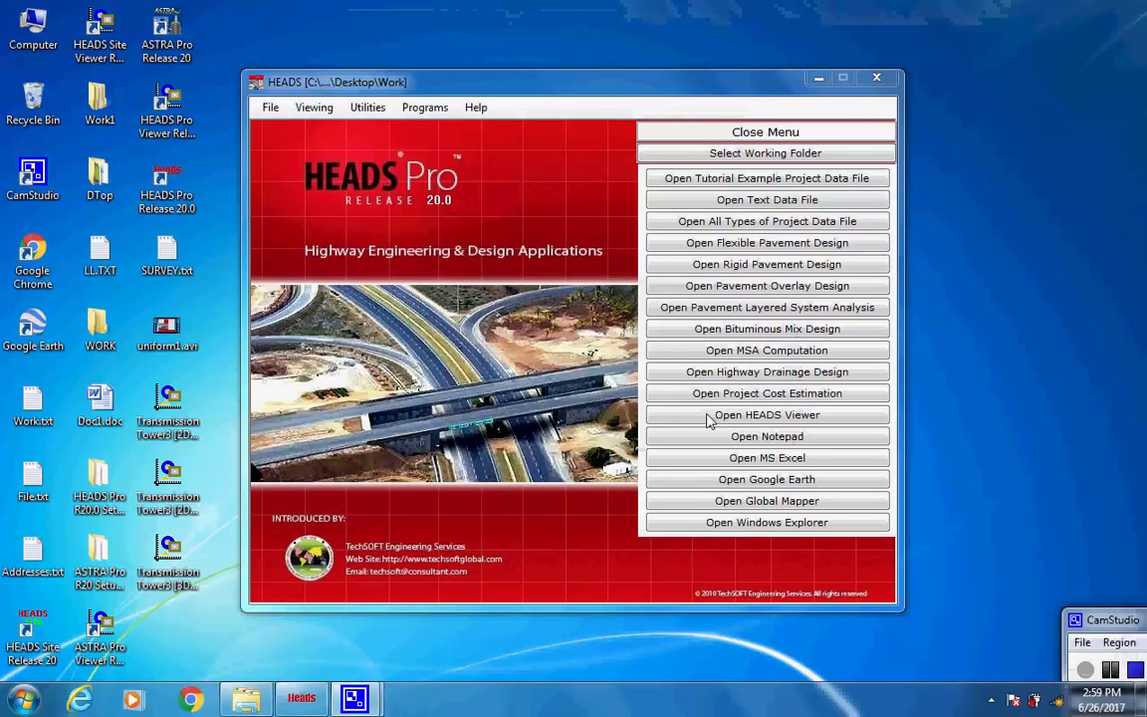
- Switch to Windows Explorer and view the generated DXF files in the Design Drawings folder of DESIGN JOB #01
{"action": "left_click", "coordinate": [249, 700]}
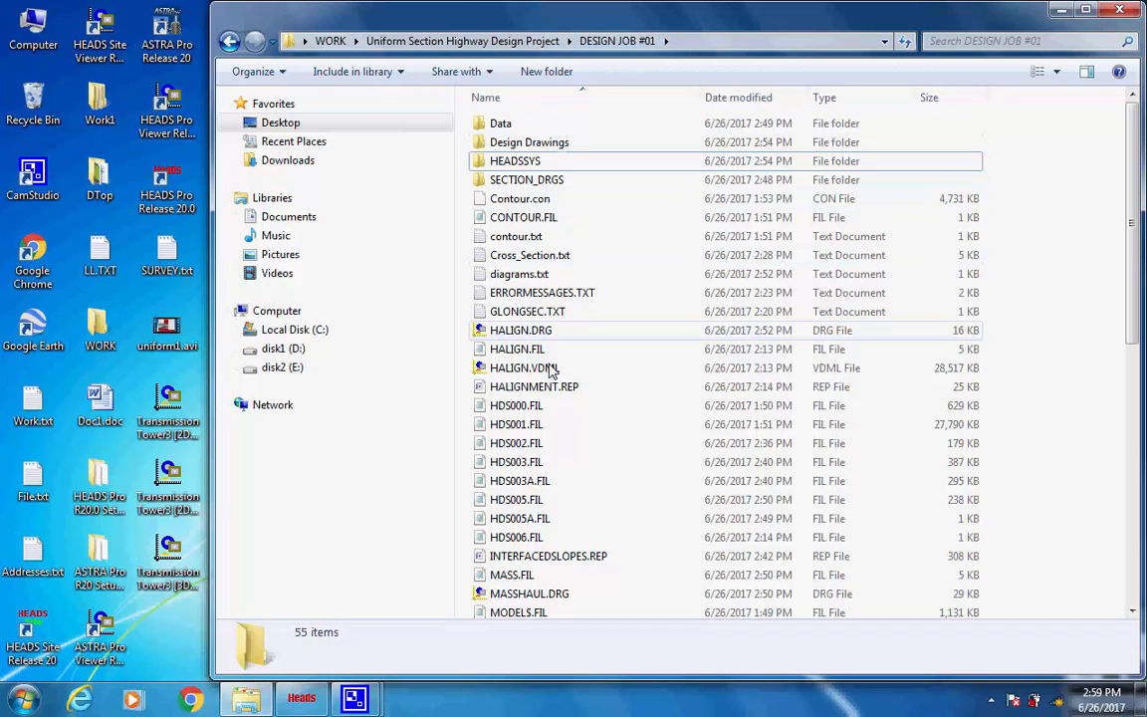
{"action": "left_click", "coordinate": [480, 141]}
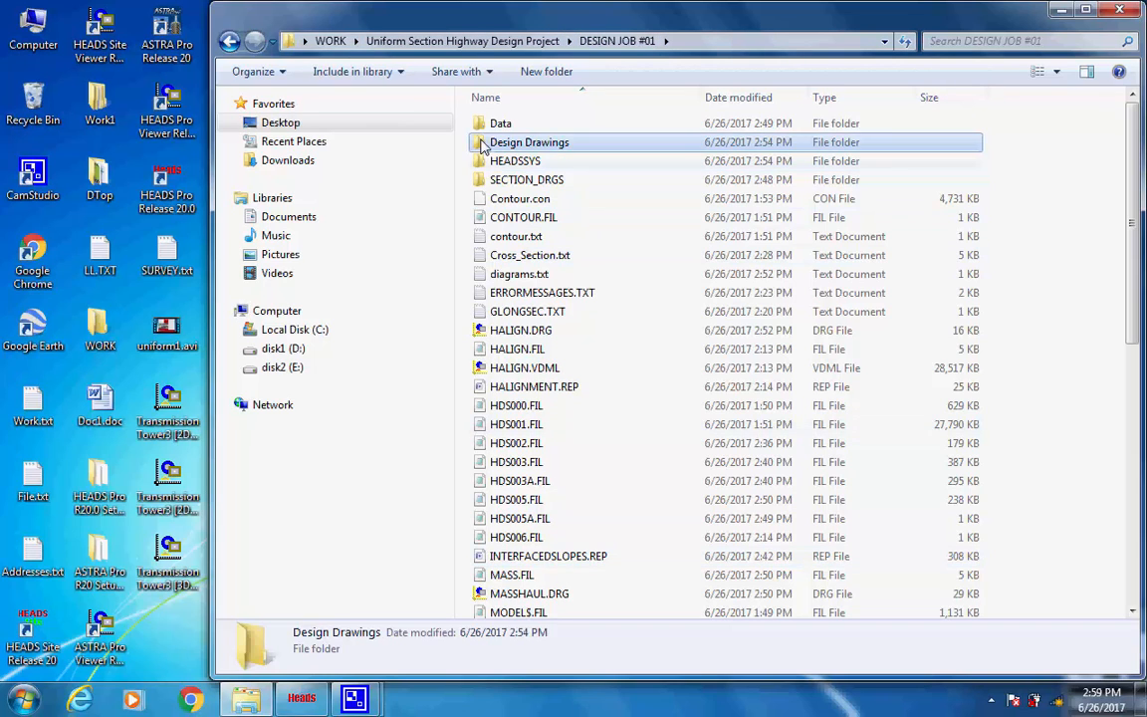
{"action": "double_click", "coordinate": [481, 141]}
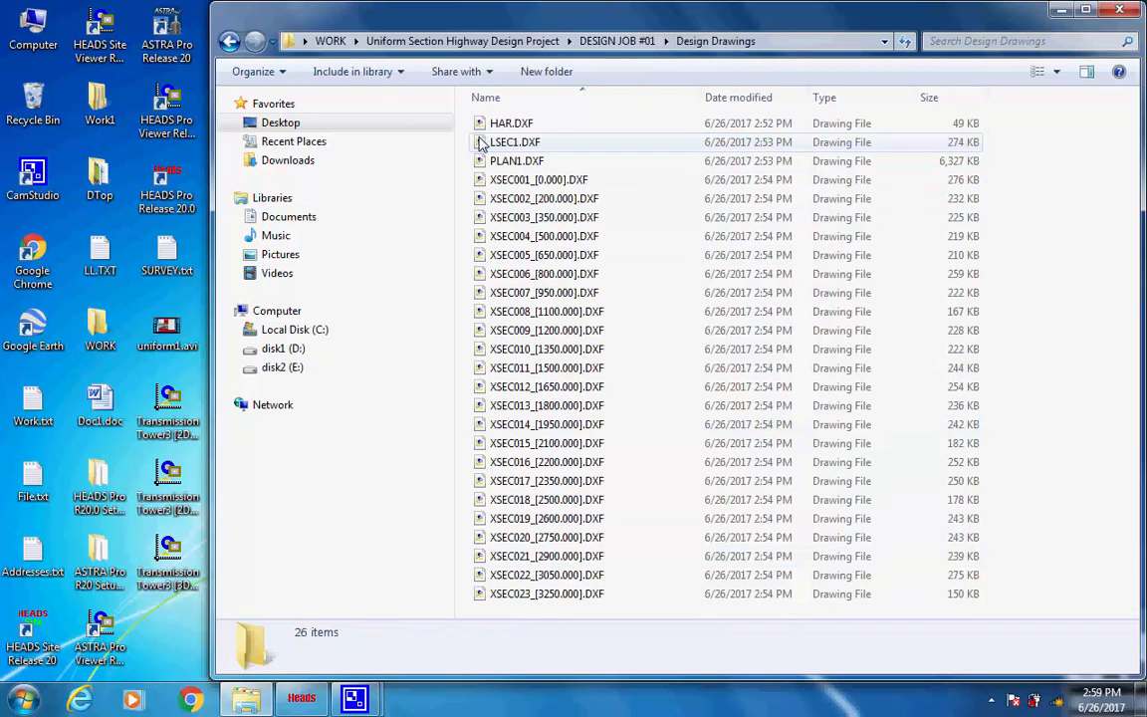
- Look through the files in the DESIGN JOB #01 folder and view the survey data in SURVEY.txt
{"action": "left_click", "coordinate": [228, 41]}
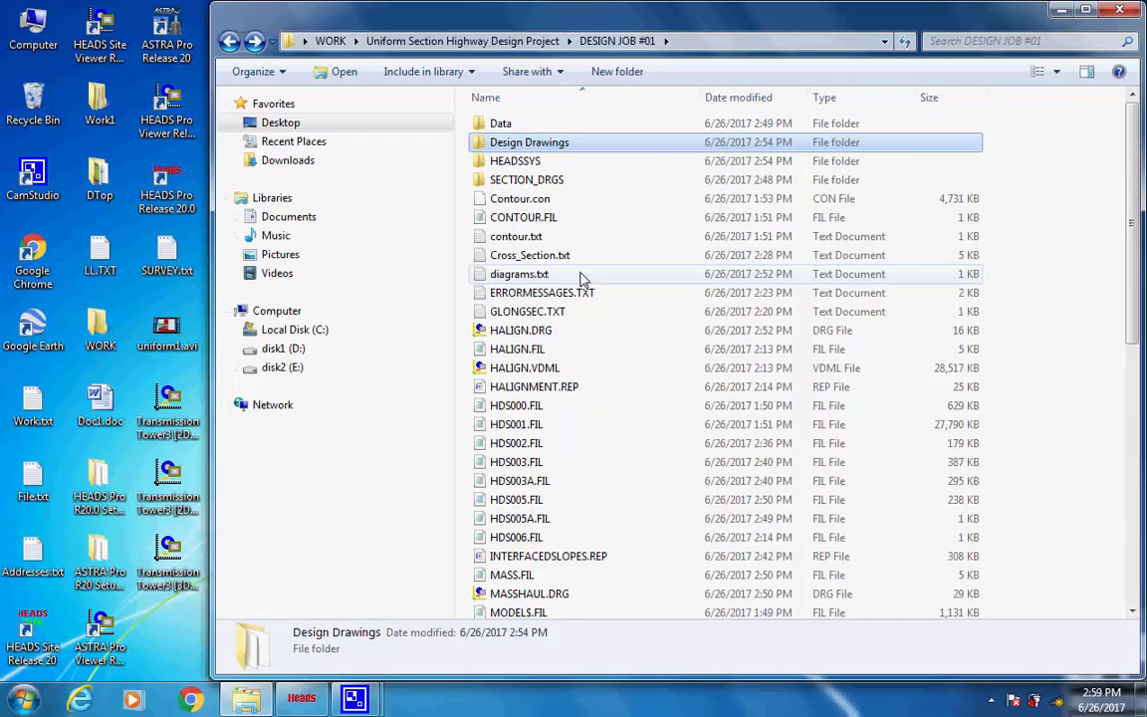
{"action": "scroll", "coordinate": [582, 280], "scroll_direction": "down", "scroll_amount": 3}
{"action": "scroll", "coordinate": [584, 283], "scroll_direction": "down", "scroll_amount": 7}
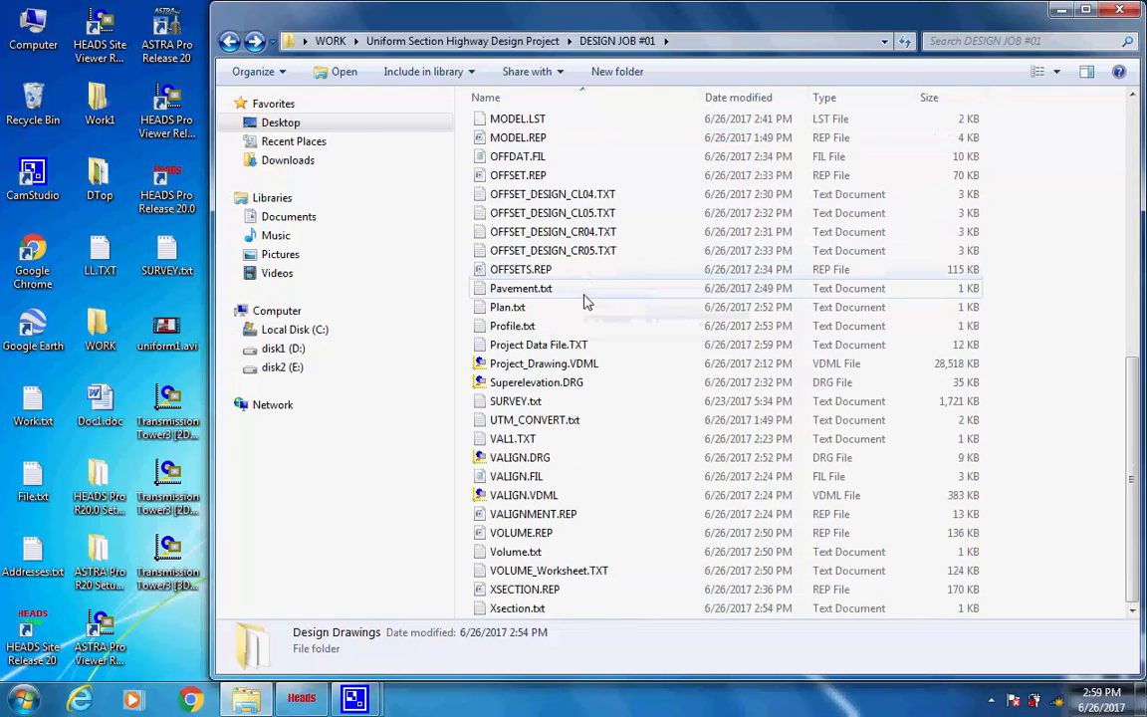
{"action": "scroll", "coordinate": [586, 293], "scroll_direction": "up", "scroll_amount": 10}
{"action": "scroll", "coordinate": [583, 310], "scroll_direction": "down", "scroll_amount": 10}
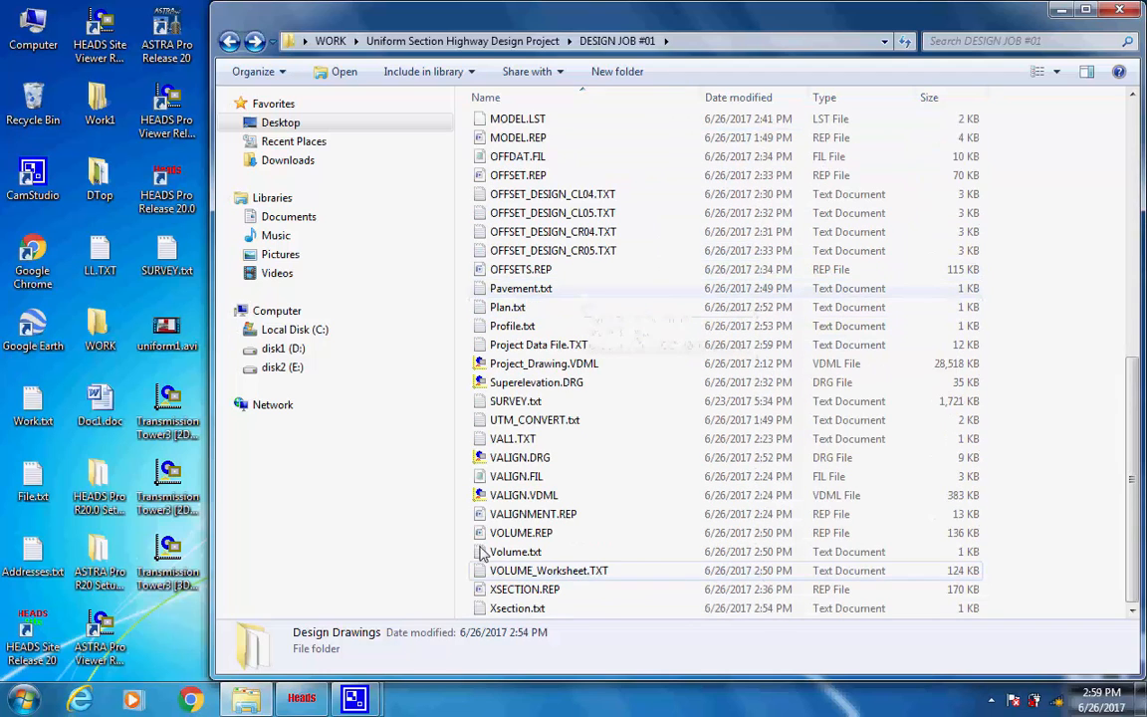
{"action": "left_click", "coordinate": [486, 401]}
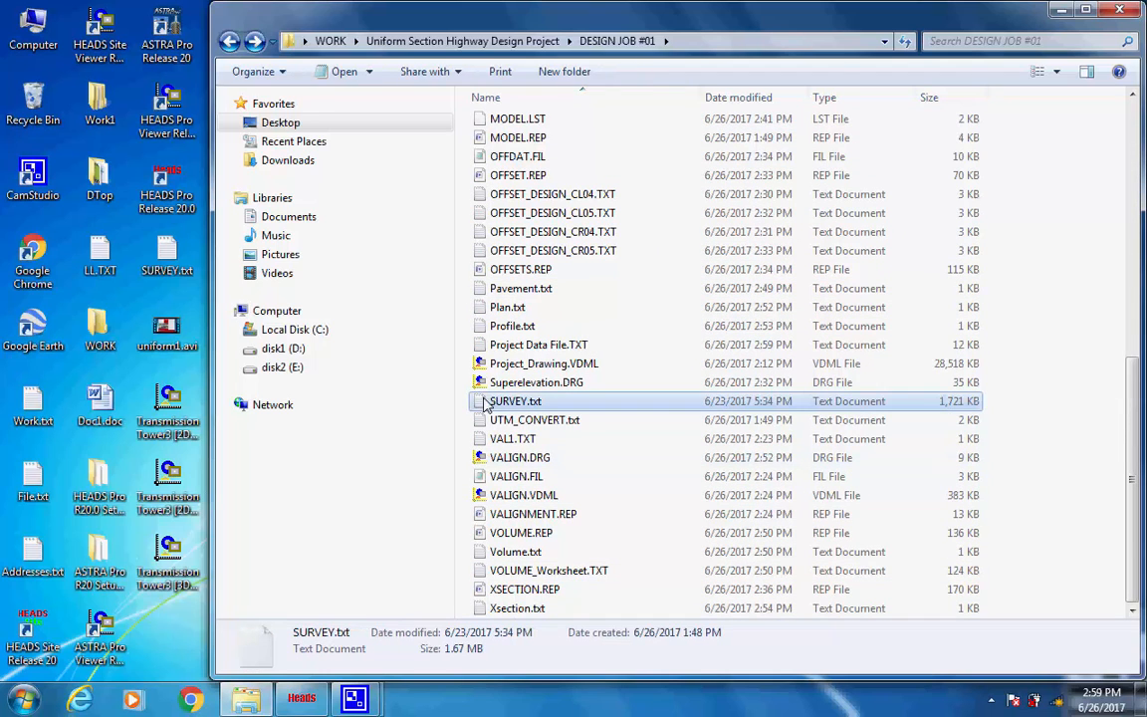
{"action": "double_click", "coordinate": [485, 401]}
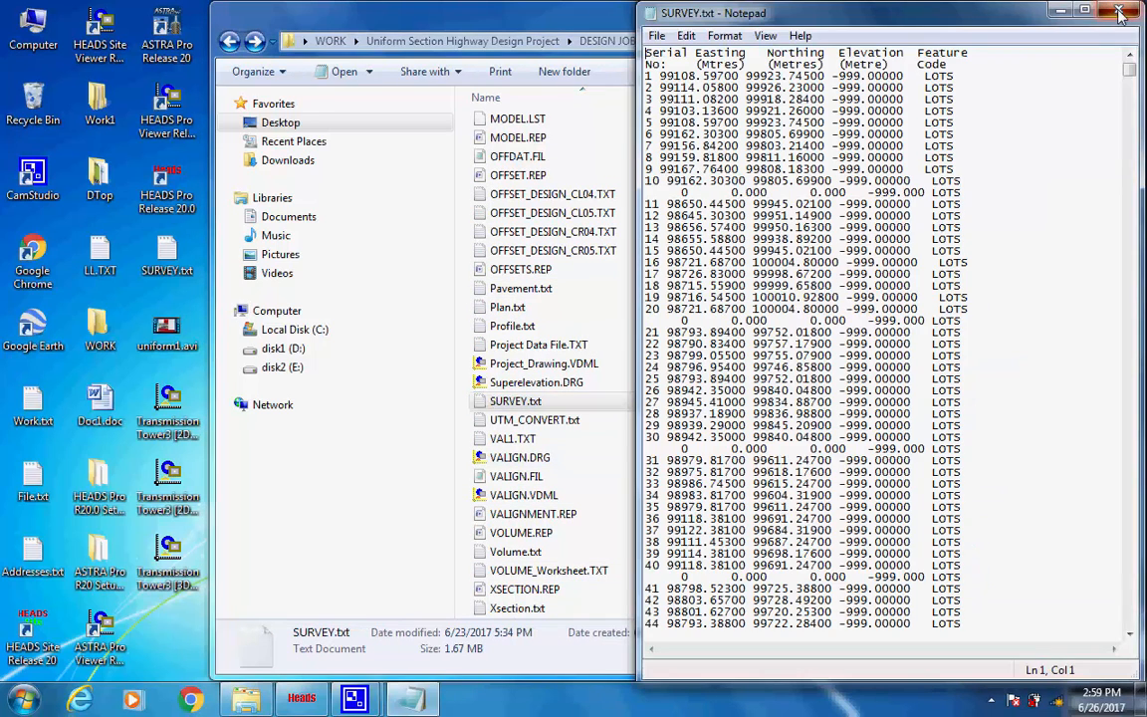
{"action": "key", "text": "alt+F4"}
- View the contents of Project Data File.TXT, and close it together with the project folder window
{"action": "left_click", "coordinate": [478, 345]}
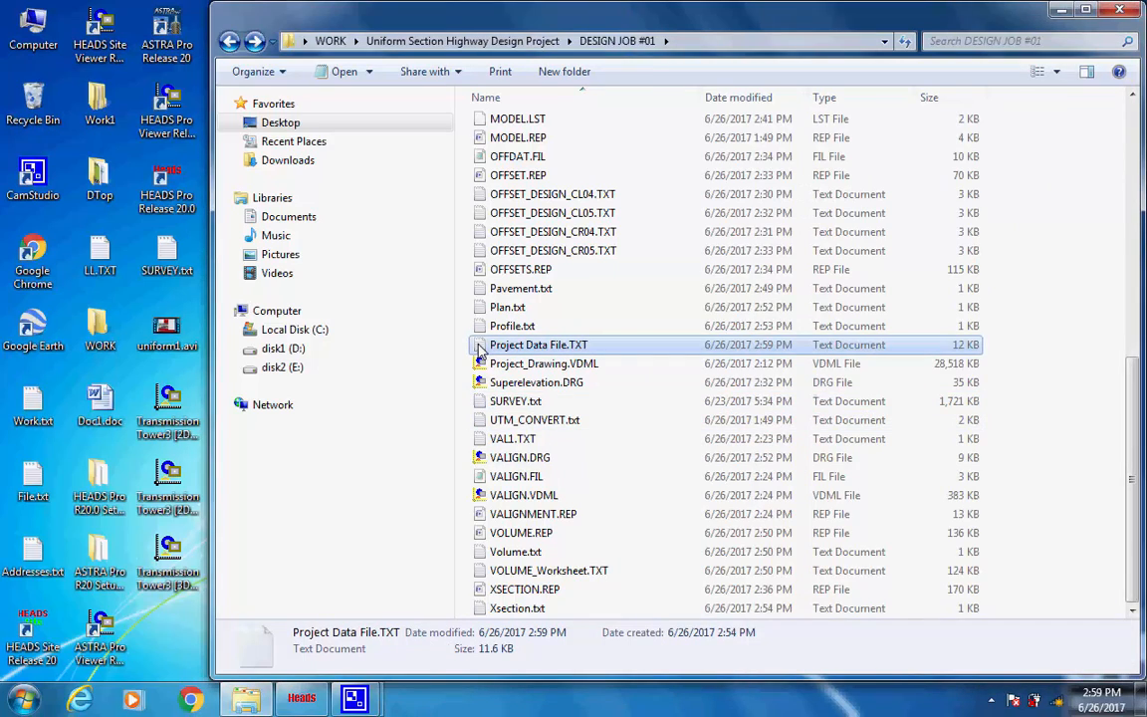
{"action": "double_click", "coordinate": [479, 348]}
{"action": "left_click_drag", "start_coordinate": [1125, 109], "coordinate": [1125, 171]}
{"action": "left_click", "coordinate": [1120, 11]}
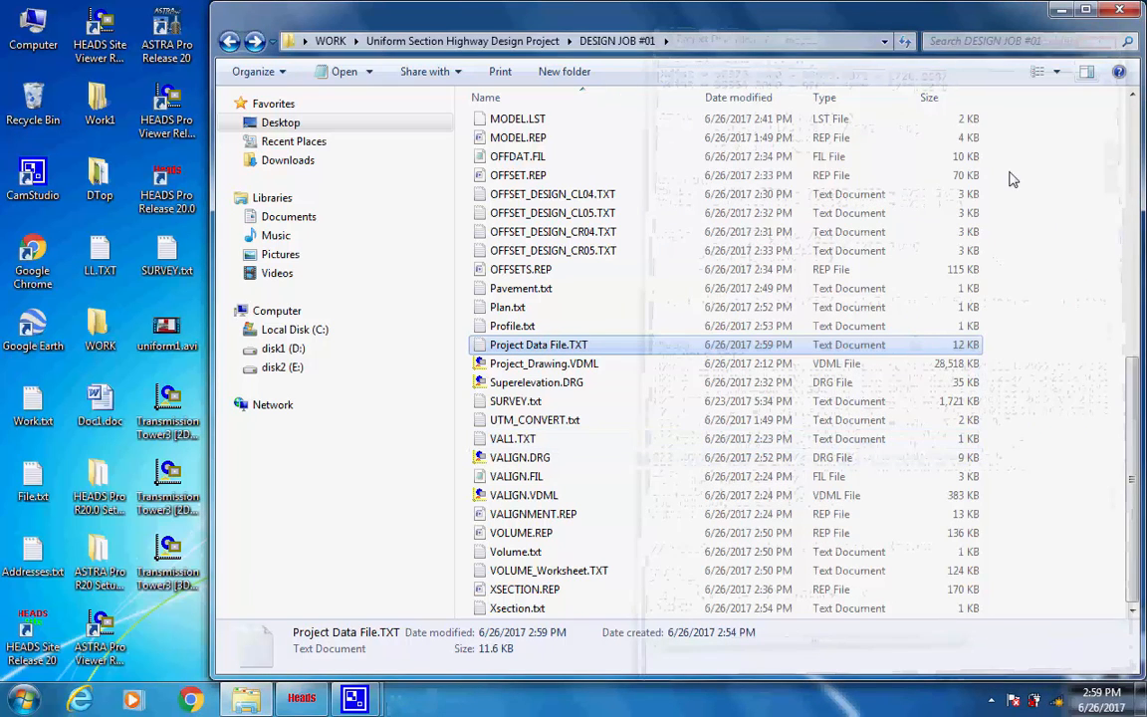
{"action": "left_click", "coordinate": [1119, 10]}
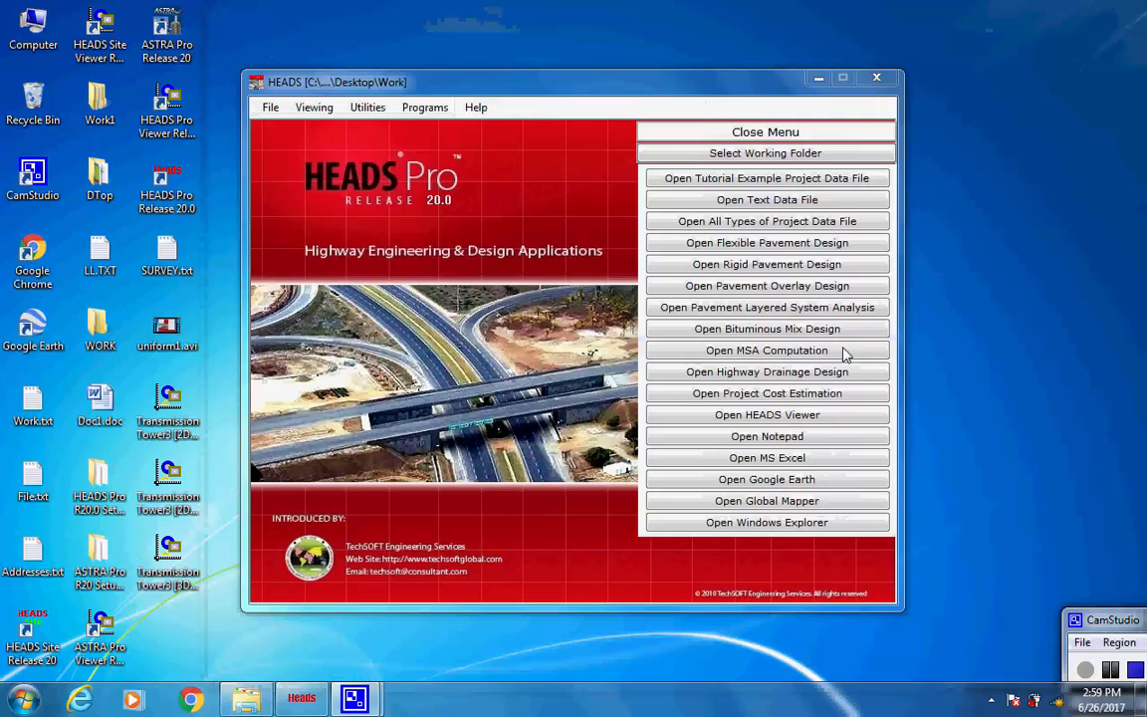